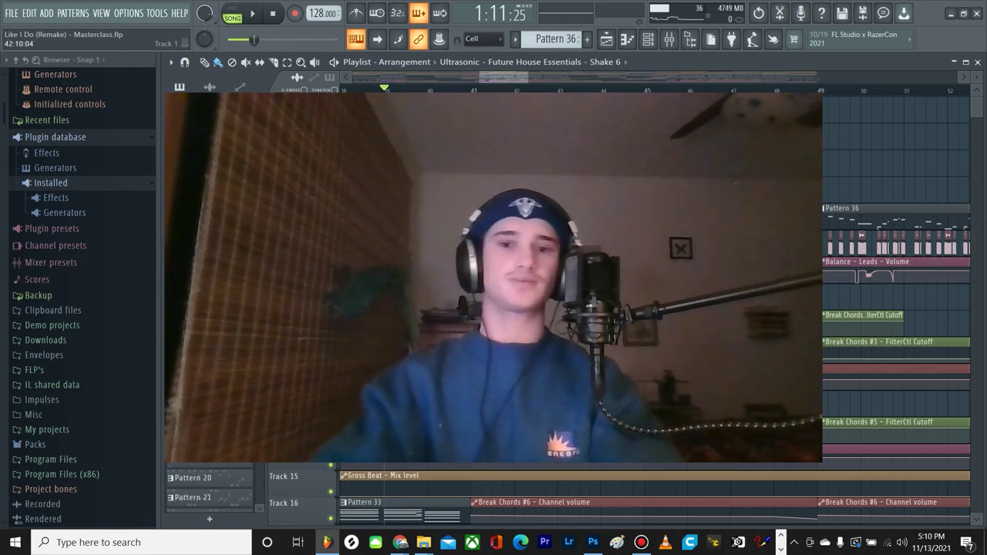
# Step: Look over the whole playlist arrangement, from Track 1 down to the automation clips on Track 74 and back
pyautogui.scroll(-10, 542, 115)
pyautogui.scroll(1, 537, 189)
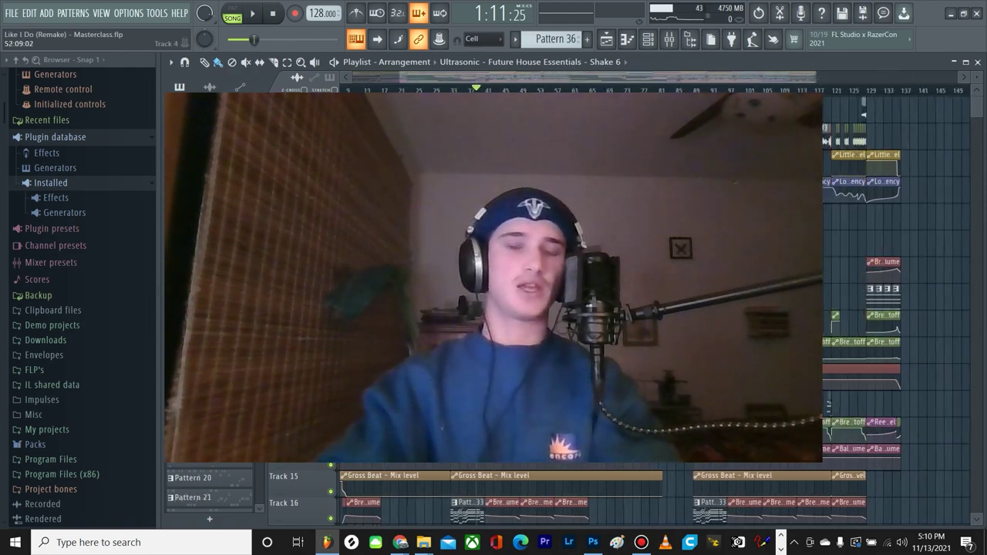
pyautogui.scroll(1, 538, 189)
pyautogui.scroll(-12, 537, 189)
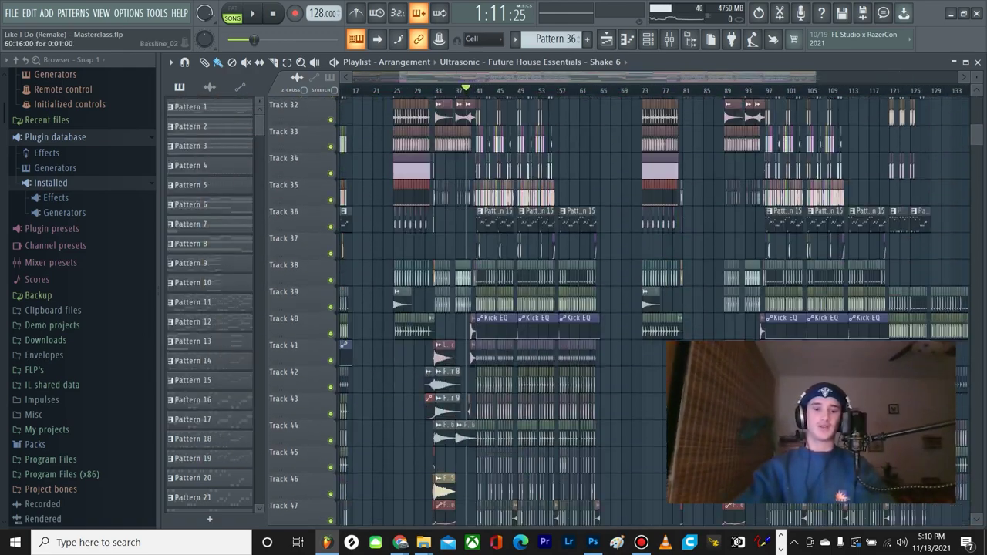
pyautogui.scroll(-10, 586, 309)
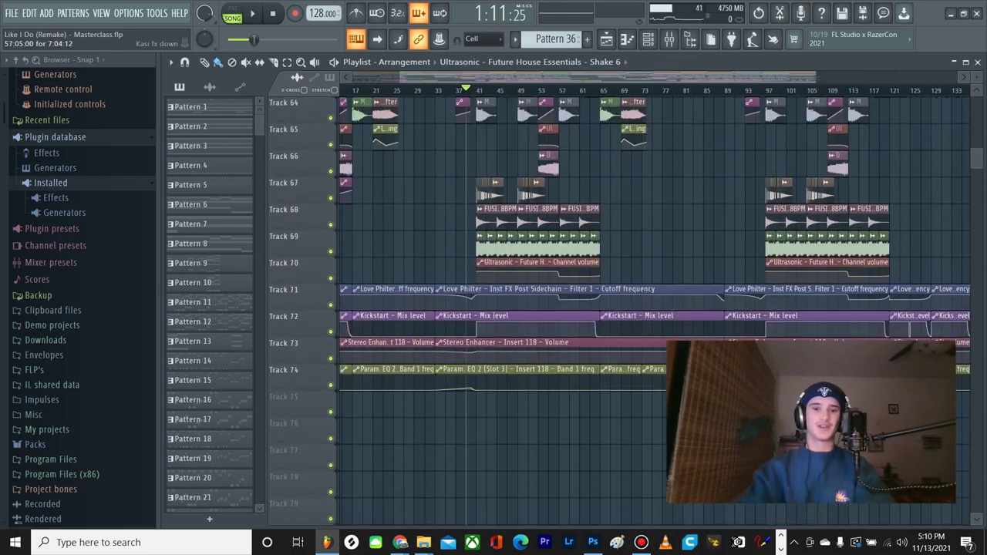
pyautogui.scroll(-2, 586, 309)
pyautogui.scroll(7, 586, 309)
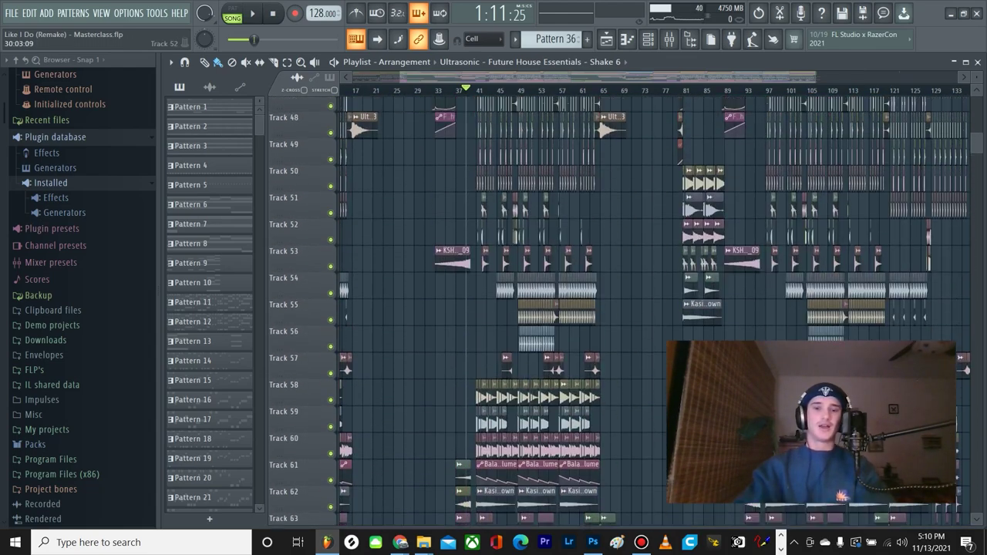
pyautogui.scroll(13, 963, 221)
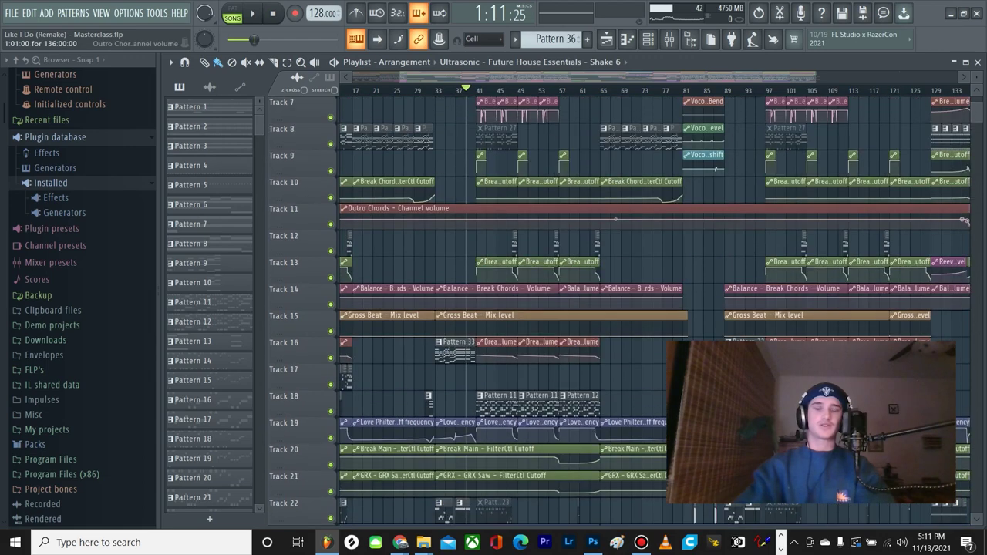
pyautogui.scroll(-3, 478, 220)
pyautogui.scroll(4, 478, 208)
pyautogui.scroll(2, 479, 169)
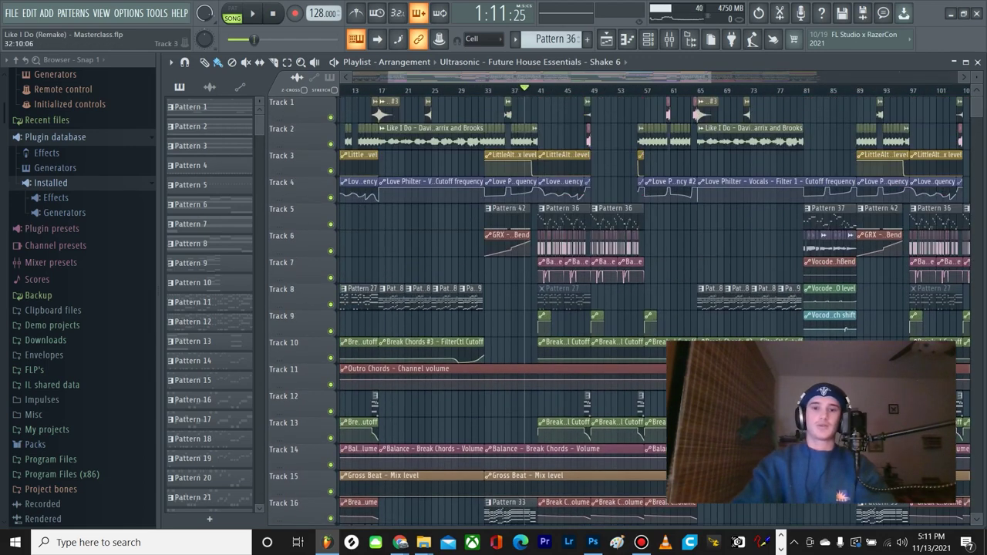
pyautogui.scroll(-2, 364, 116)
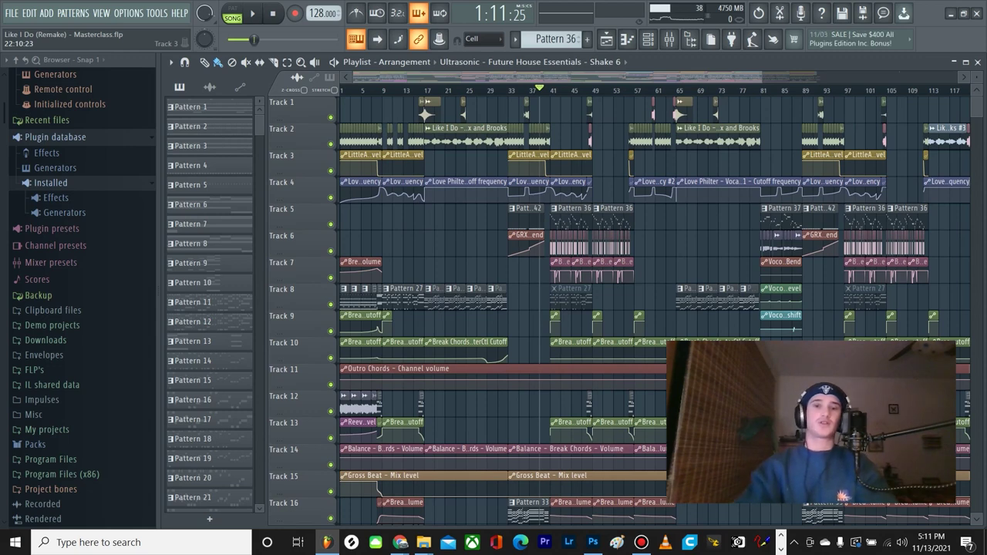
pyautogui.scroll(-1, 648, 317)
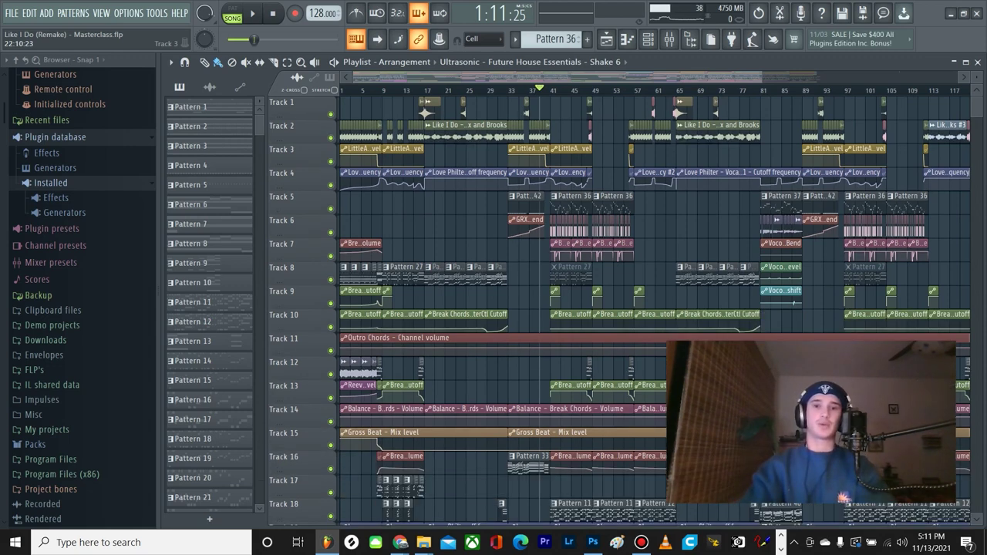
pyautogui.scroll(2, 655, 293)
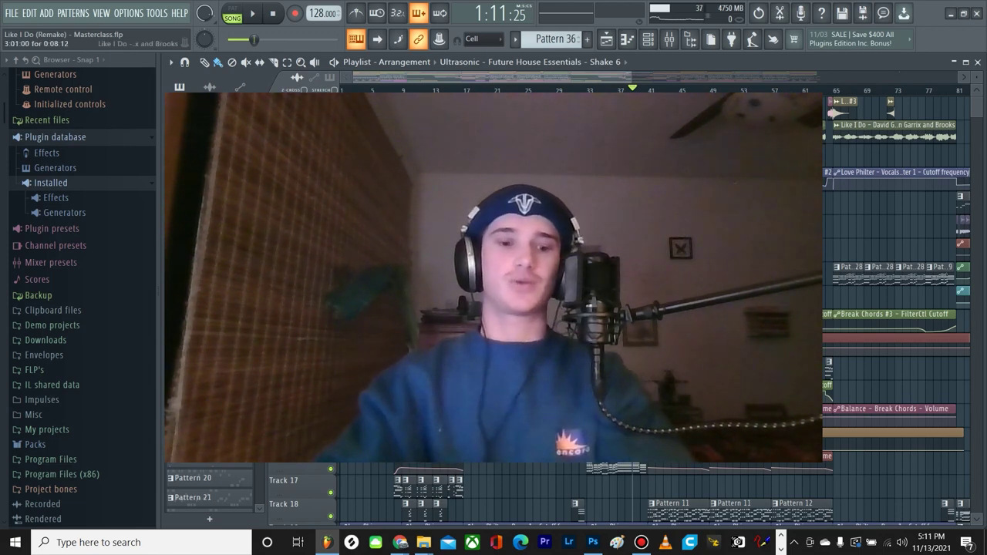
# Step: Play the song's intro from bar 1 until about bar 8, following the clips, and stop playback
pyautogui.scroll(5, 358, 108)
pyautogui.hscroll(-2, 360, 91)
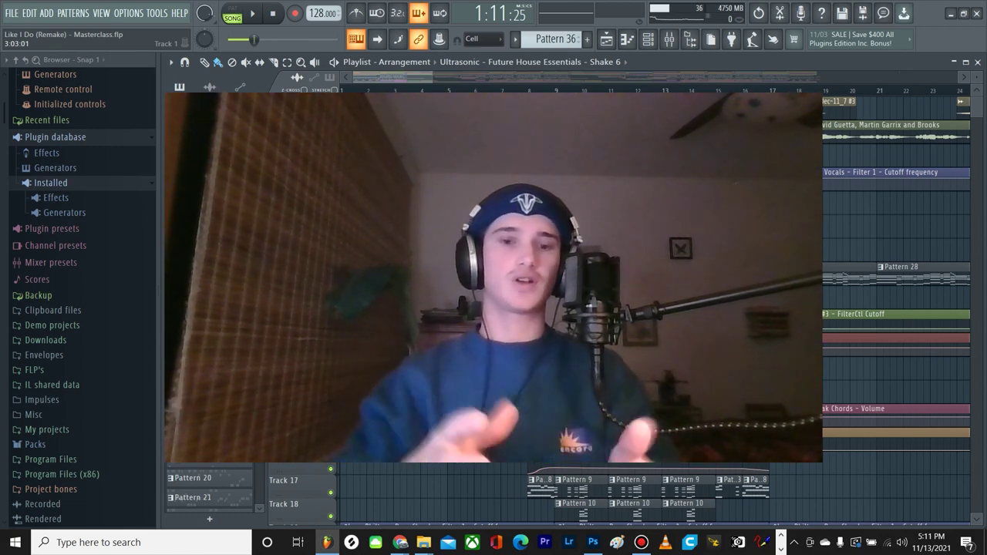
pyautogui.scroll(-3, 396, 131)
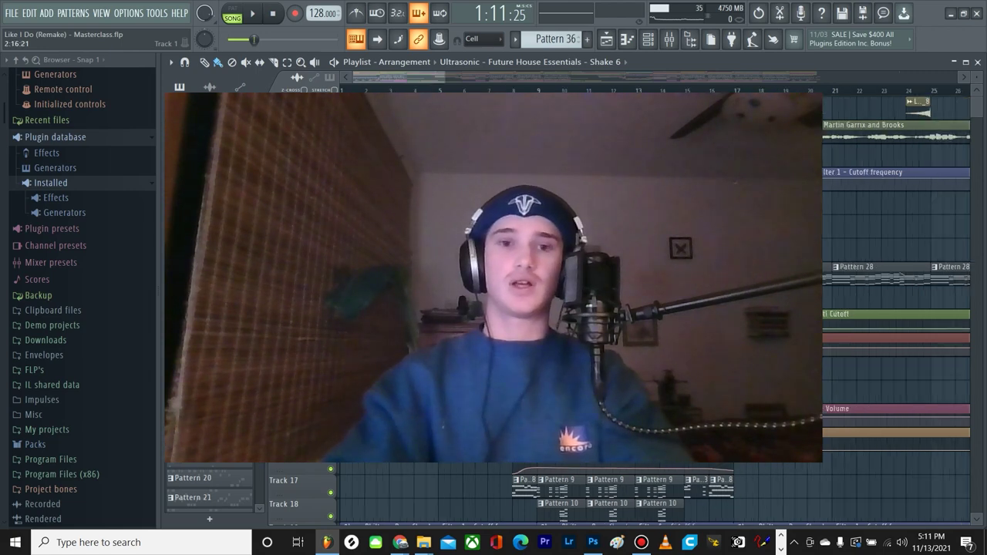
pyautogui.scroll(-2, 571, 308)
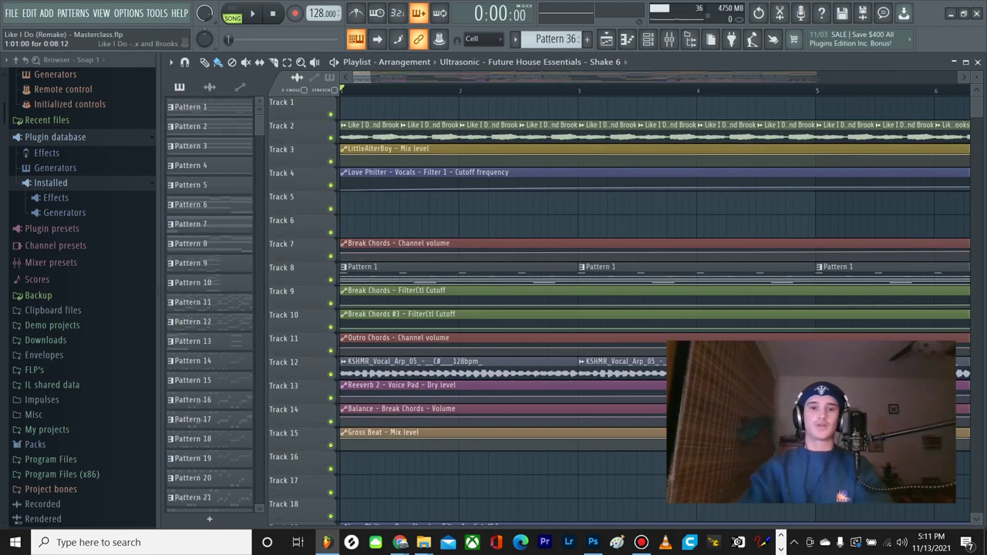
pyautogui.scroll(-3, 355, 133)
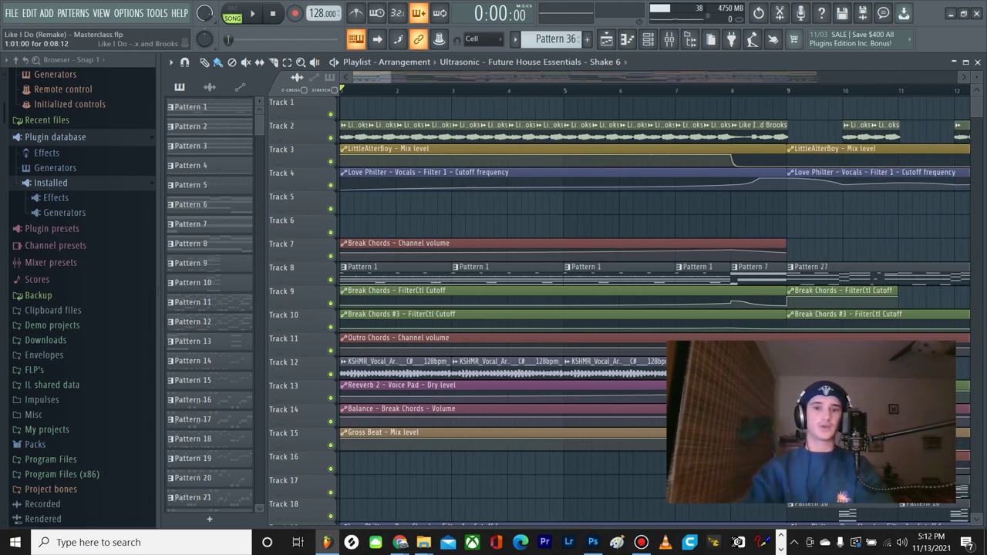
pyautogui.scroll(-1, 655, 301)
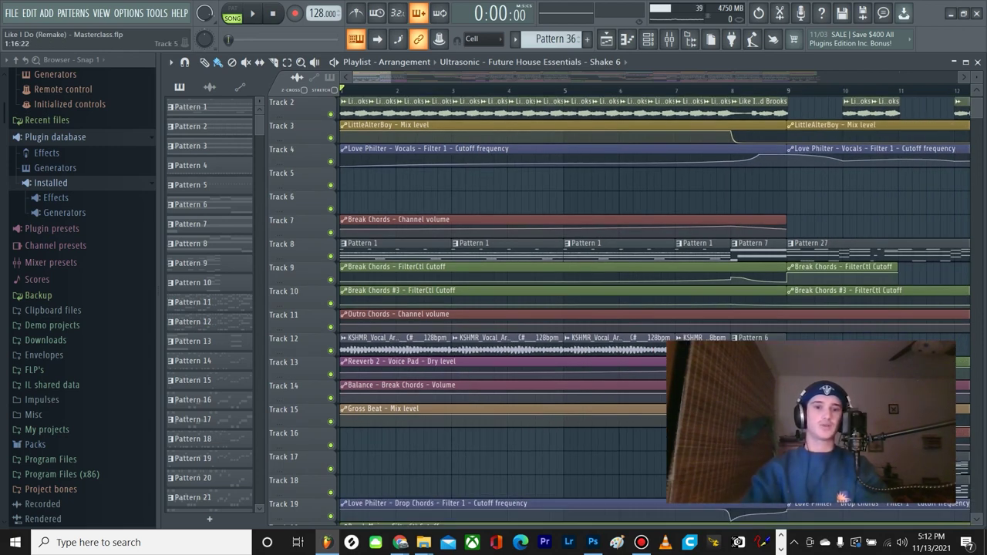
pyautogui.press('space')
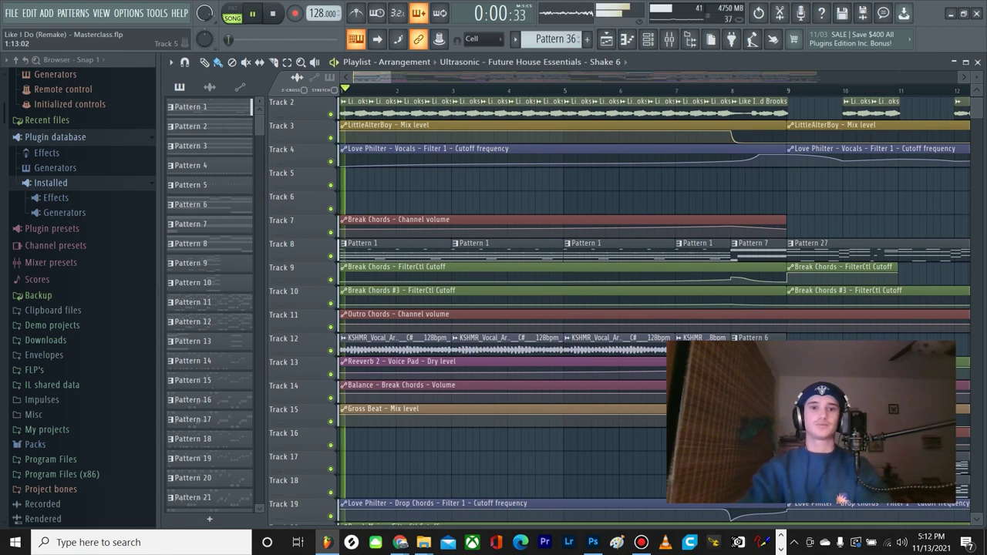
pyautogui.scroll(-3, 465, 185)
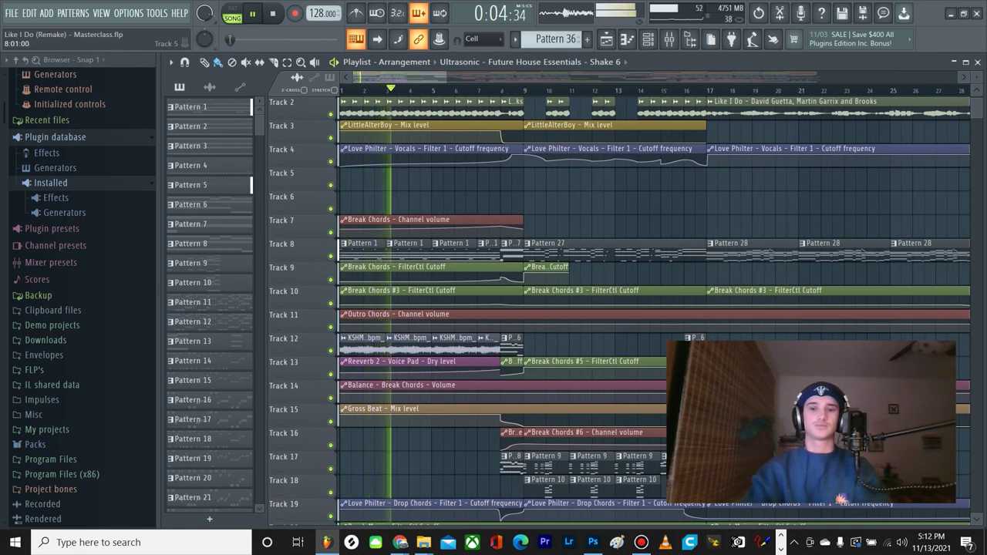
pyautogui.scroll(-2, 479, 185)
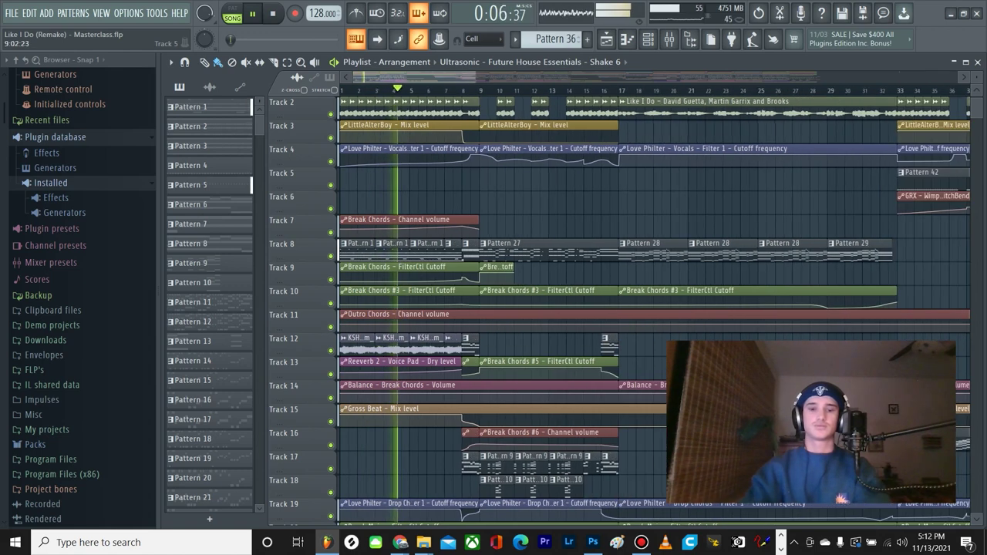
pyautogui.scroll(2, 498, 185)
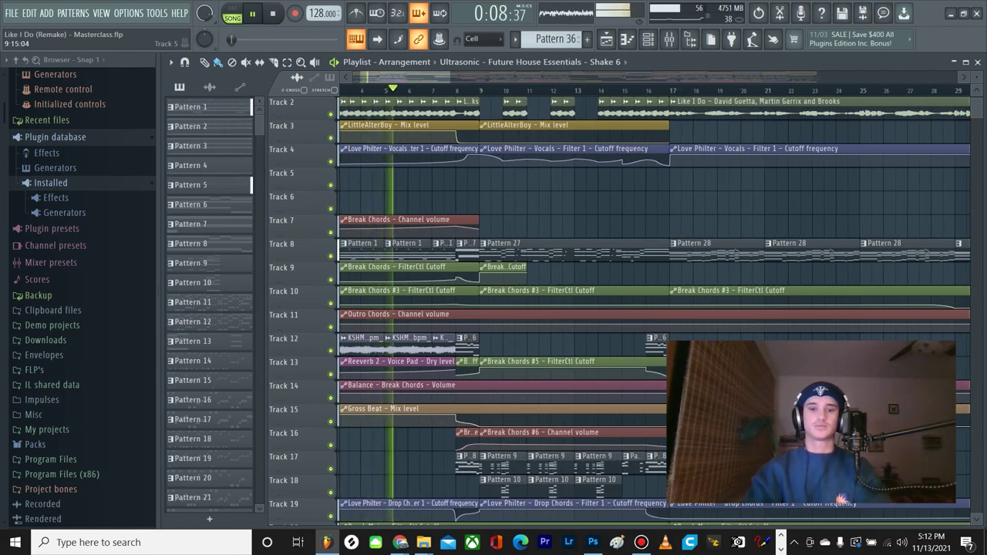
pyautogui.scroll(2, 467, 301)
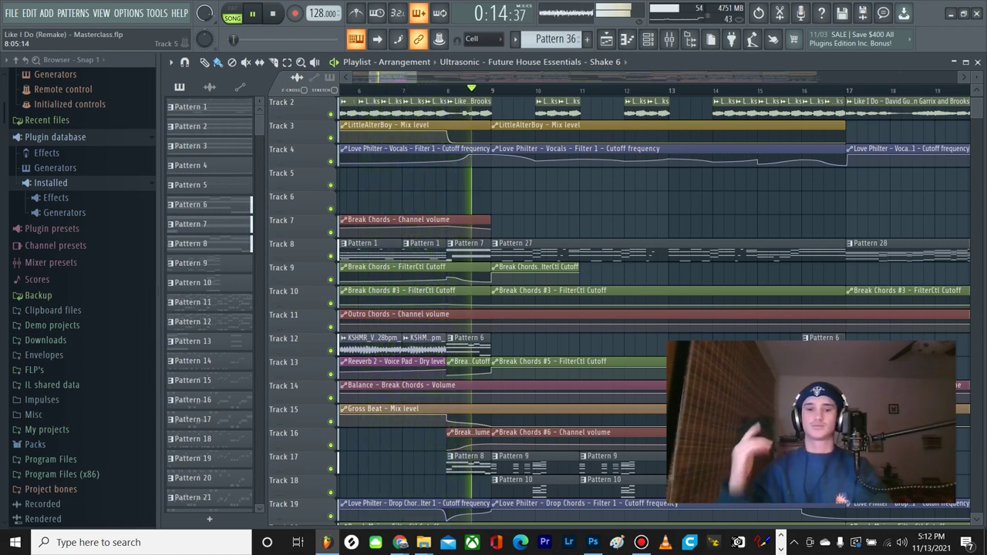
pyautogui.press('space')
# Step: Examine the intro's pattern, vocal and automation clips across bars 1 to 9 of the playlist
pyautogui.scroll(-4, 461, 161)
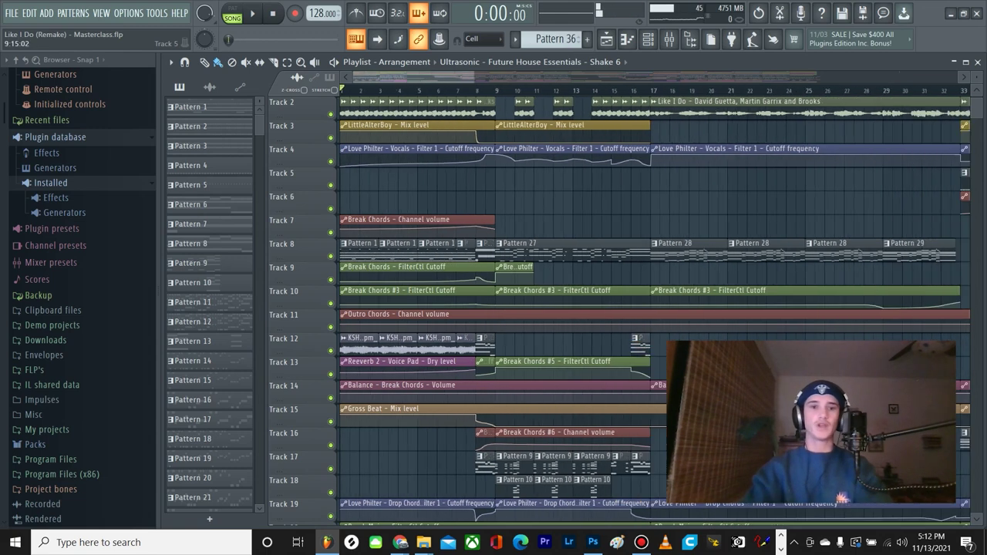
pyautogui.scroll(4, 397, 162)
pyautogui.hscroll(-1, 407, 162)
pyautogui.hscroll(-1, 654, 296)
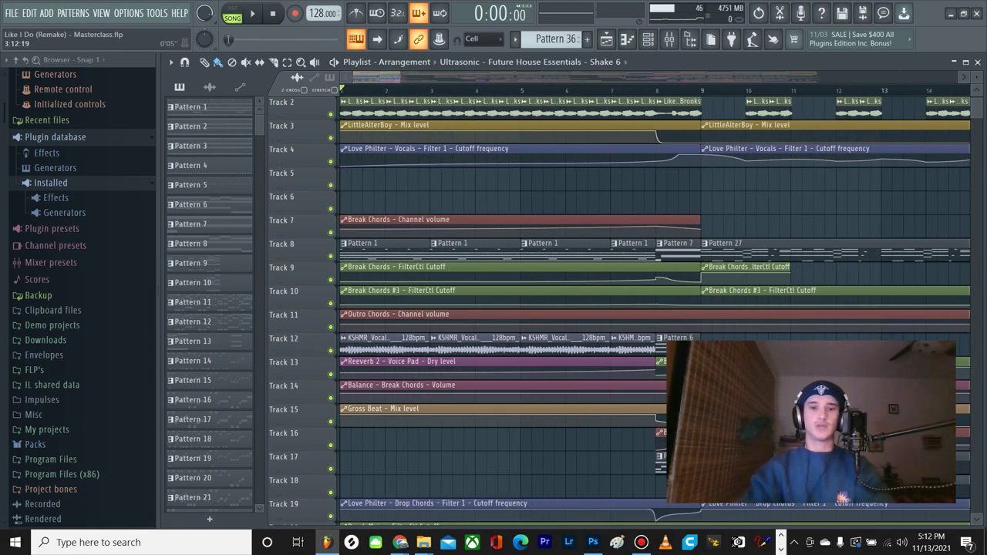
pyautogui.scroll(2, 654, 297)
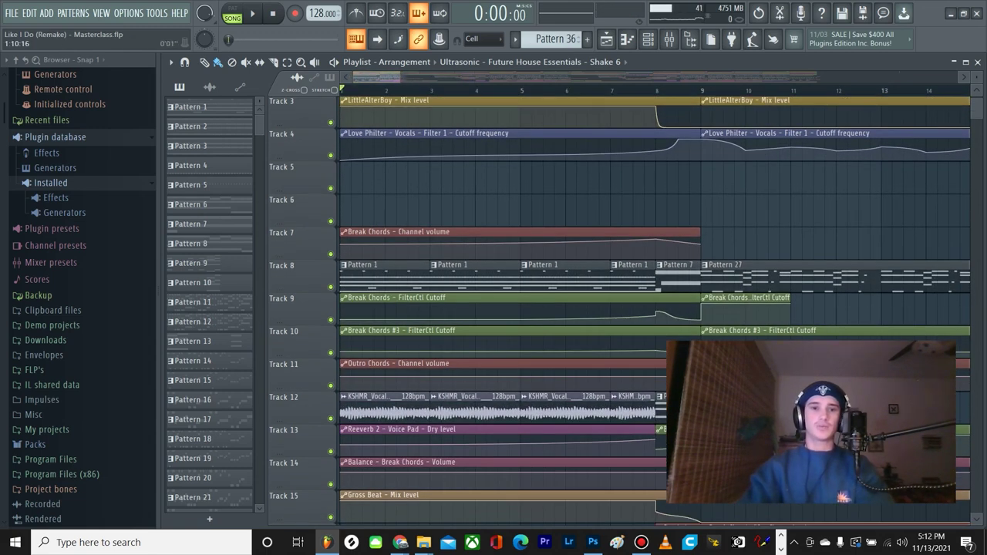
pyautogui.scroll(5, 401, 181)
pyautogui.scroll(-2, 409, 181)
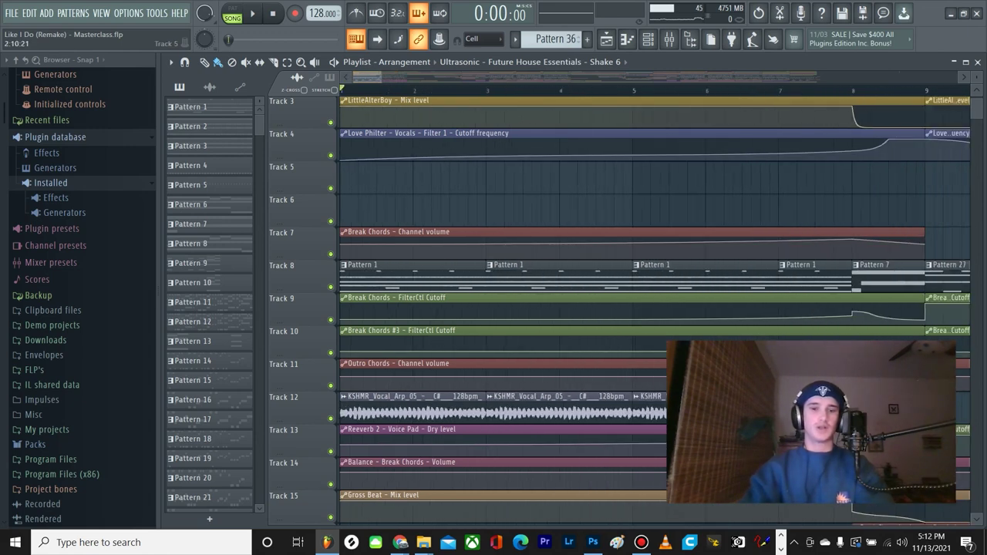
pyautogui.scroll(-1, 420, 181)
pyautogui.scroll(-1, 655, 297)
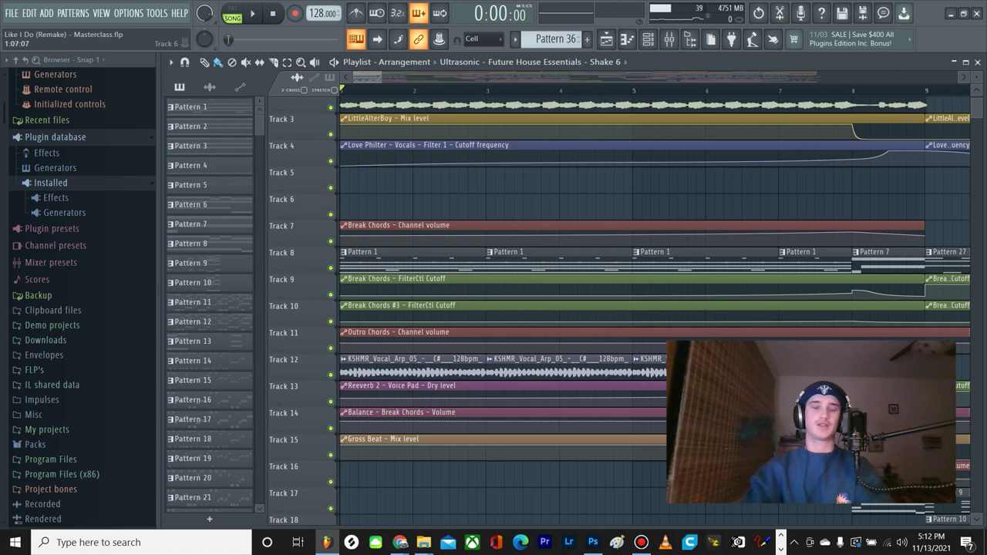
# Step: Solo Track 8 with the Pattern 1 chords and unmute the automation on Tracks 9, 10 and 11
pyautogui.scroll(2, 655, 297)
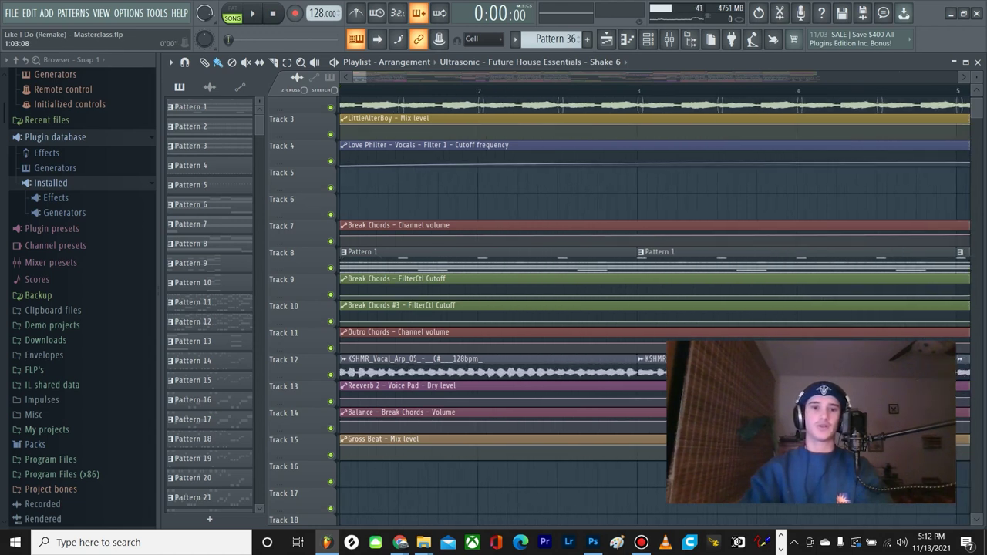
pyautogui.hscroll(-1, 347, 264)
pyautogui.rightClick(331, 268)
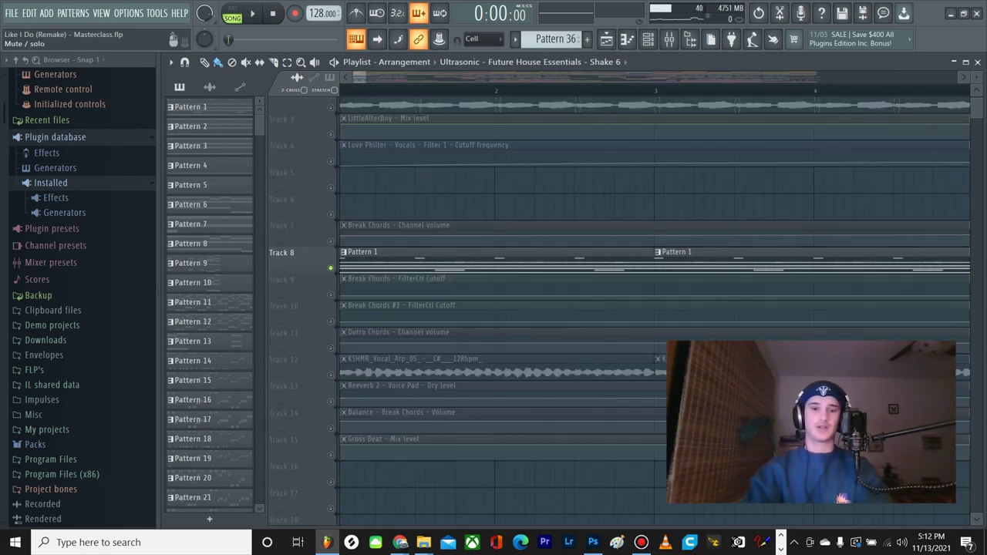
pyautogui.click(330, 294)
pyautogui.click(331, 321)
pyautogui.click(331, 348)
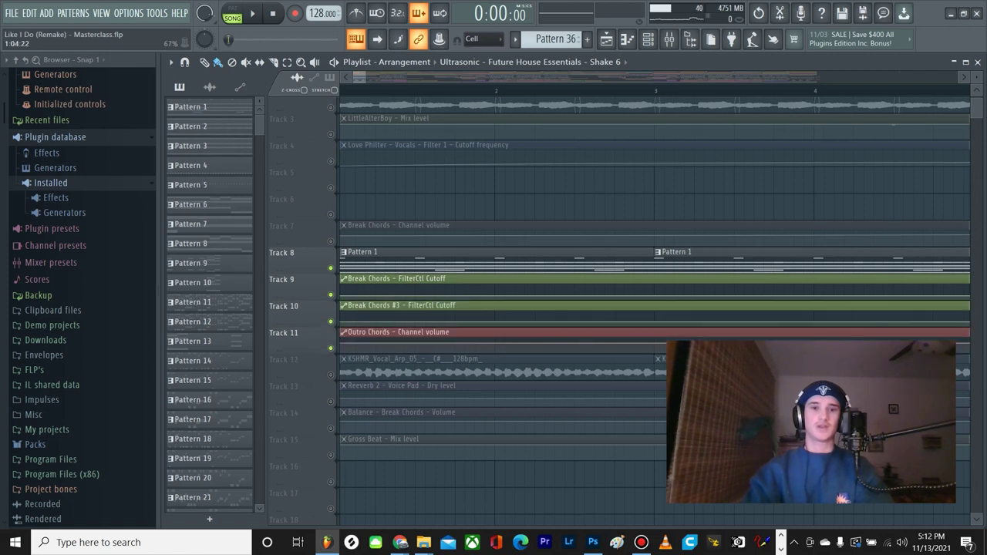
# Step: Play the soloed intro chords from bar 1 to about bar 2 and stop playback
pyautogui.hscroll(-1, 351, 346)
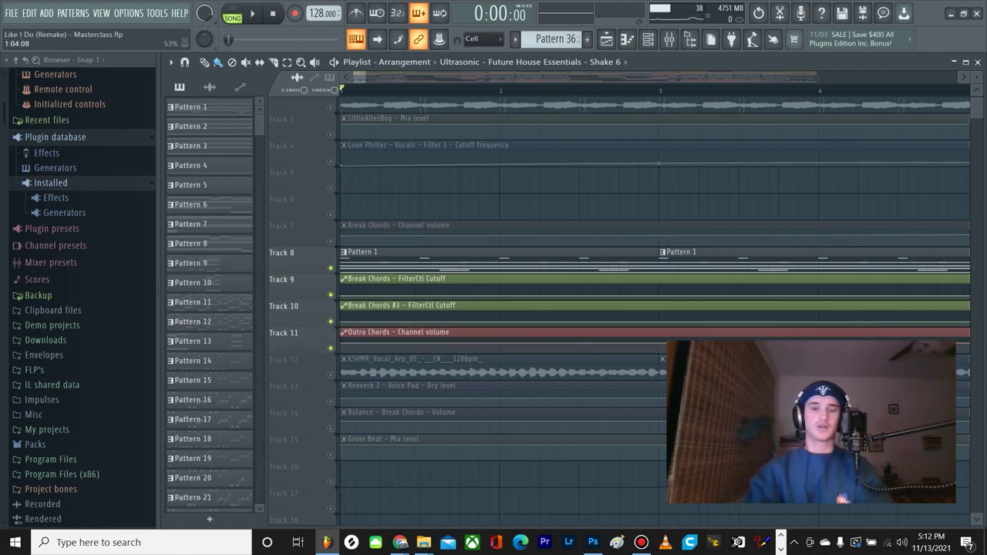
pyautogui.press('space')
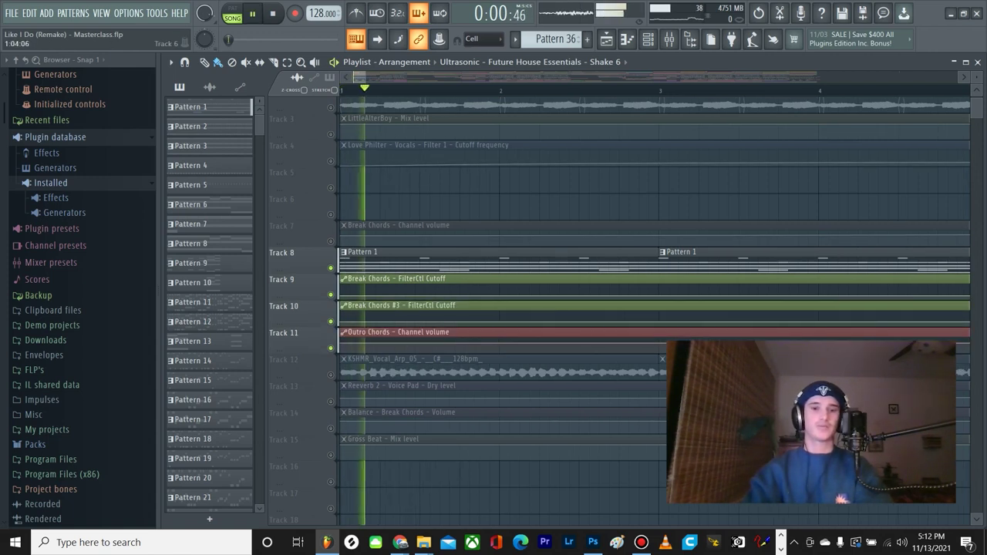
pyautogui.scroll(-3, 370, 205)
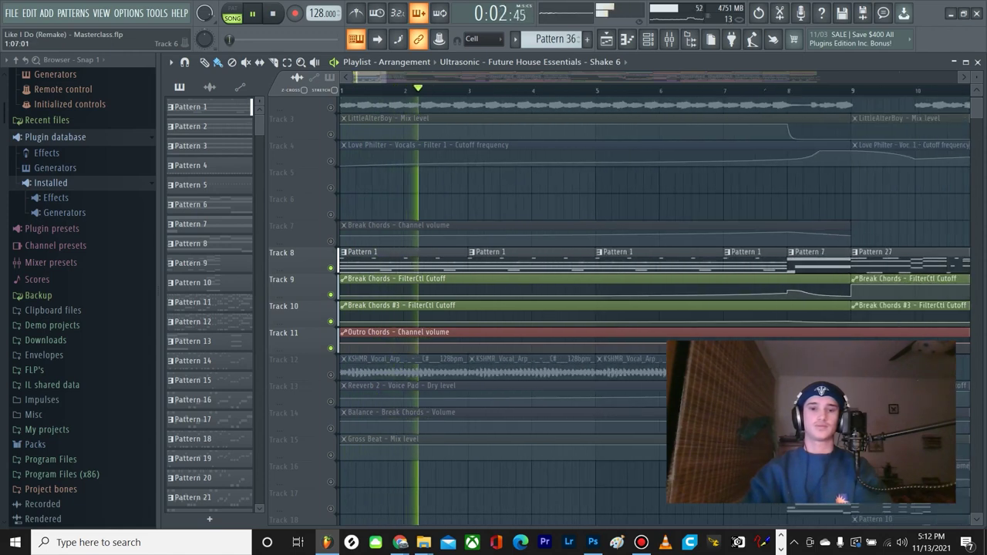
pyautogui.press('space')
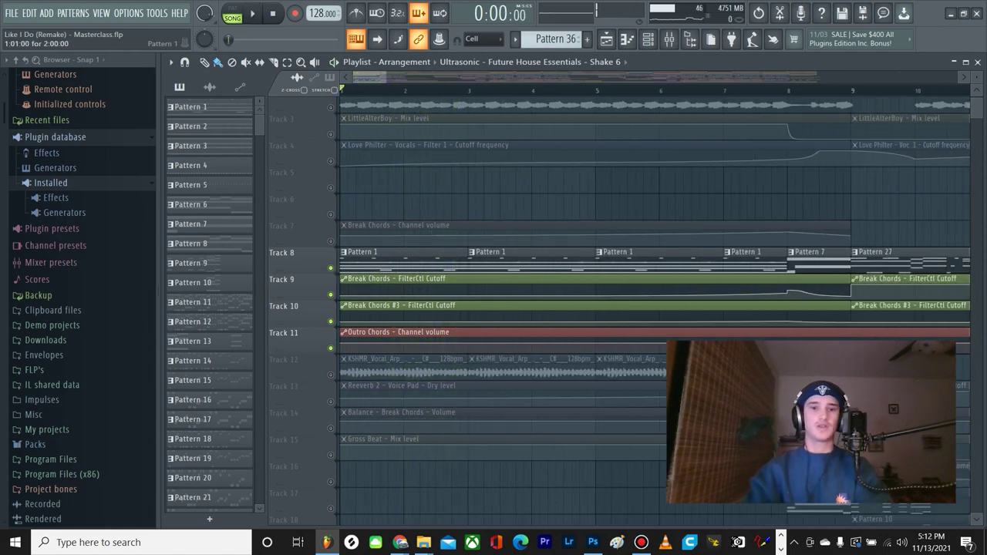
# Step: Select Pattern 1 from Track 8 and show its Break Chords instruments in the channel rack
pyautogui.click(413, 262)
pyautogui.click(648, 40)
pyautogui.scroll(-3, 351, 269)
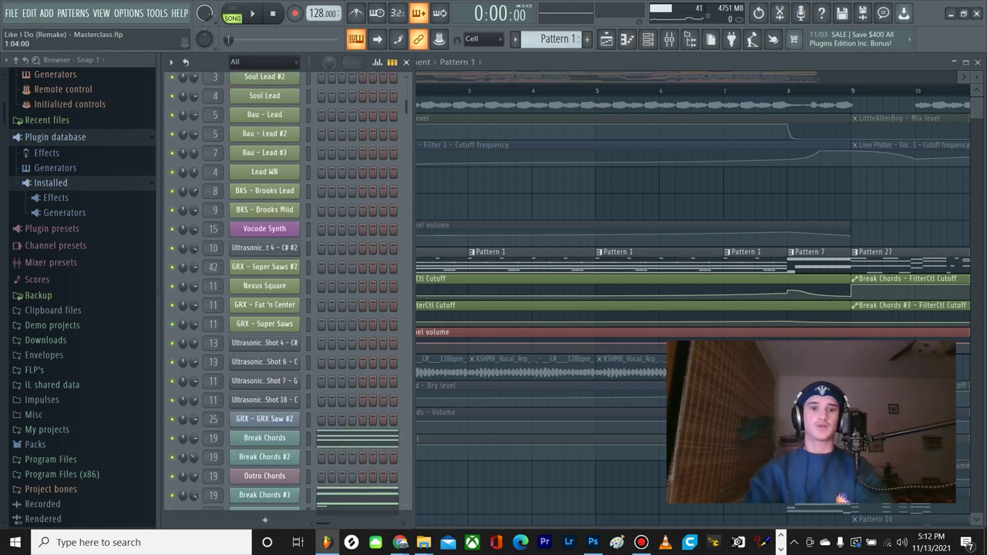
pyautogui.scroll(-6, 351, 270)
pyautogui.scroll(-3, 352, 270)
pyautogui.scroll(6, 352, 270)
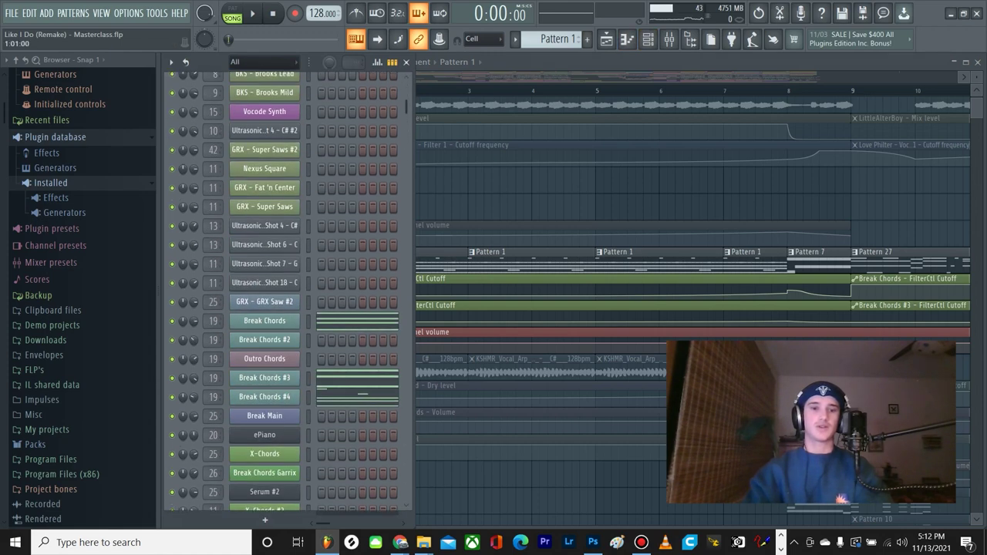
# Step: Open the Break Chords instrument, play the song from the start to hear it alone, and stop playback
pyautogui.scroll(-3, 278, 291)
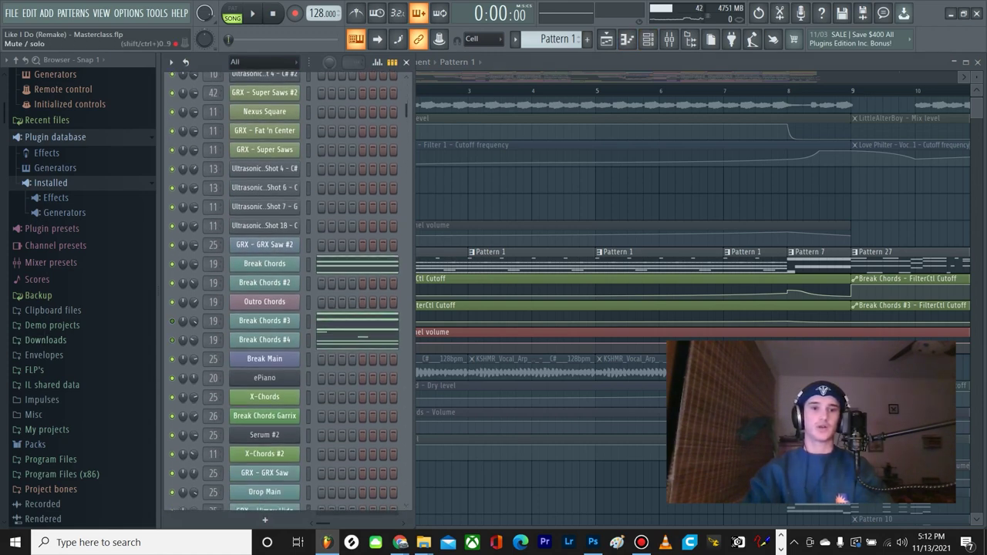
pyautogui.click(265, 263)
pyautogui.press('space')
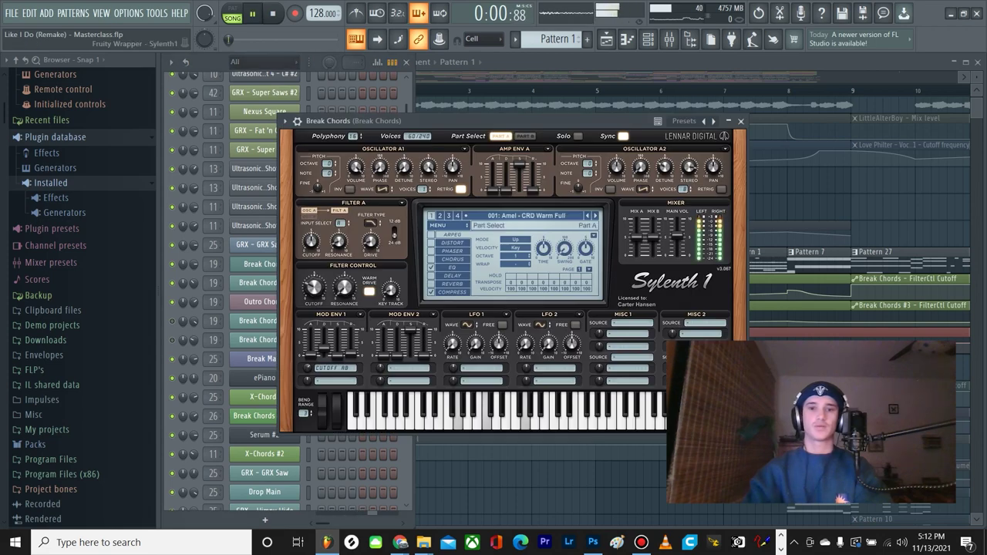
pyautogui.moveTo(509, 115); pyautogui.dragTo(505, 116)
pyautogui.press('space')
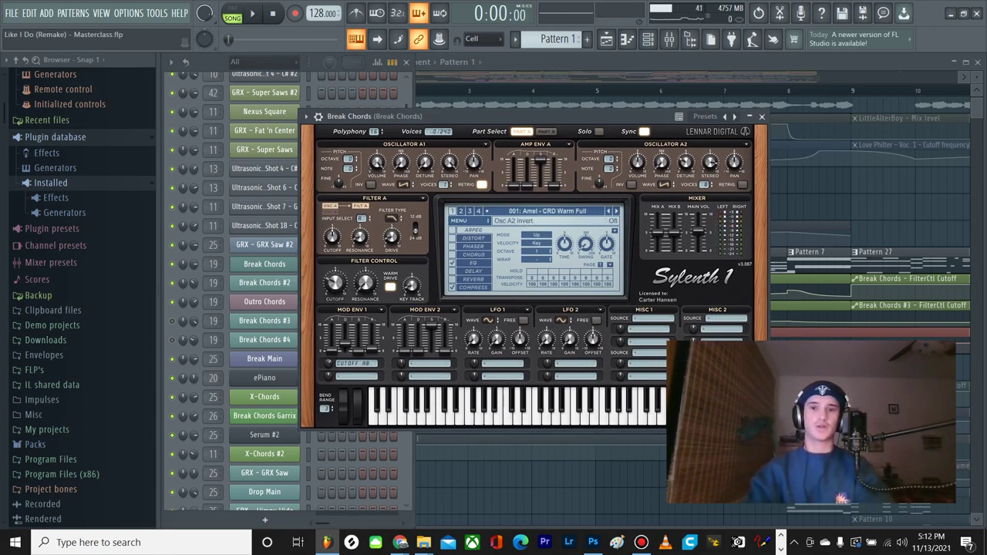
# Step: Compare the Part B and Part A oscillator settings of Break Chords in Sylenth1, and close the instrument
pyautogui.click(546, 131)
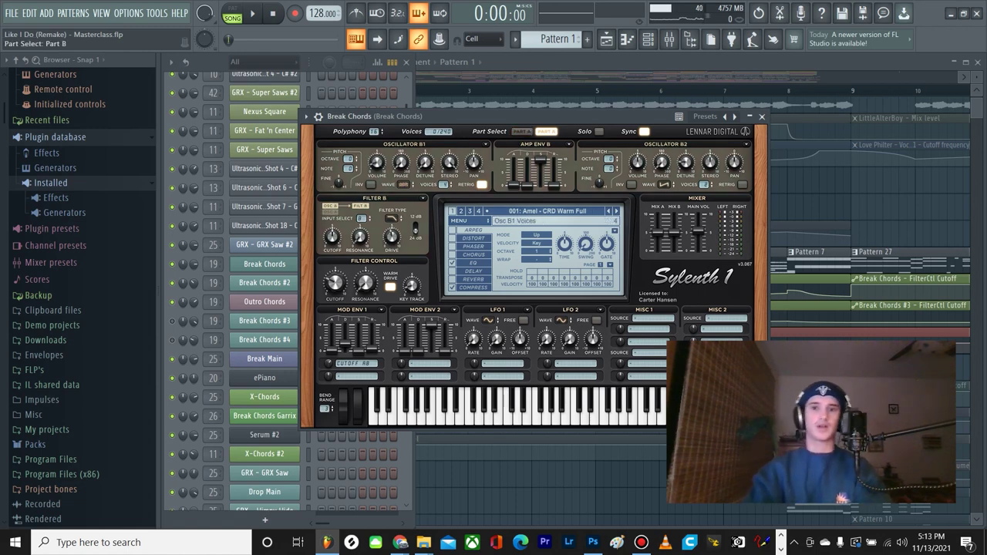
pyautogui.click(521, 132)
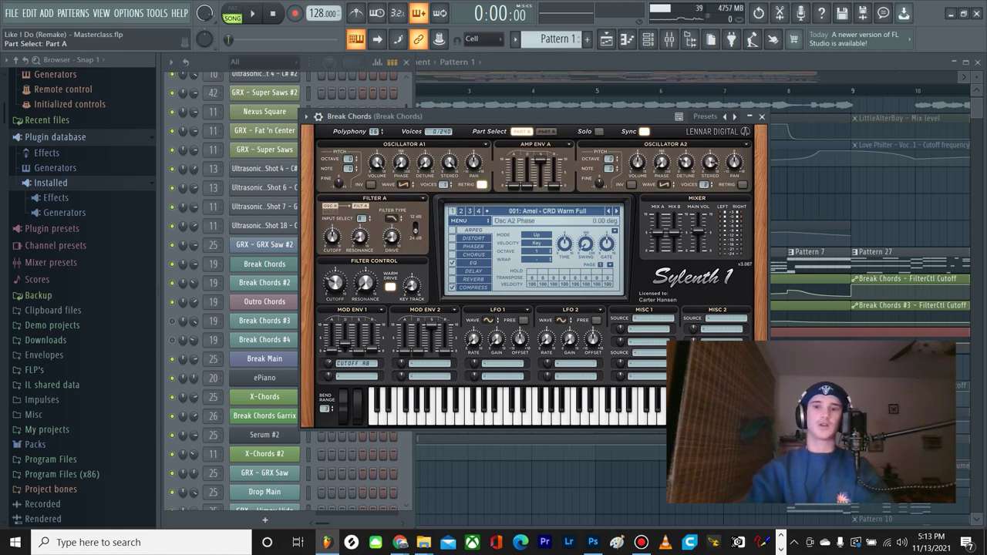
pyautogui.click(761, 116)
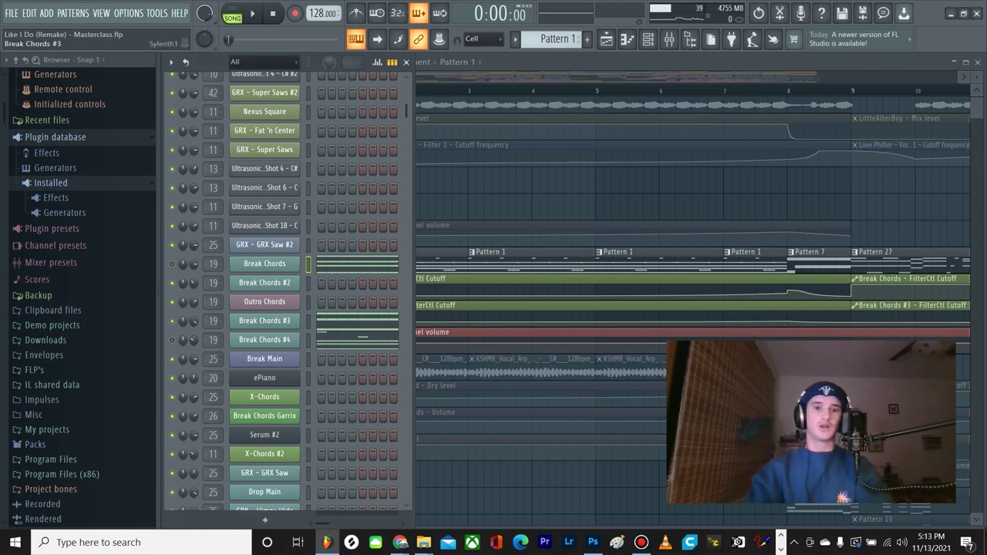
# Step: Open Break Chords #3 in Sylenth1, audition its sound from the start of the song, and close it
pyautogui.click(265, 320)
pyautogui.press('space')
pyautogui.moveTo(462, 128); pyautogui.dragTo(489, 119)
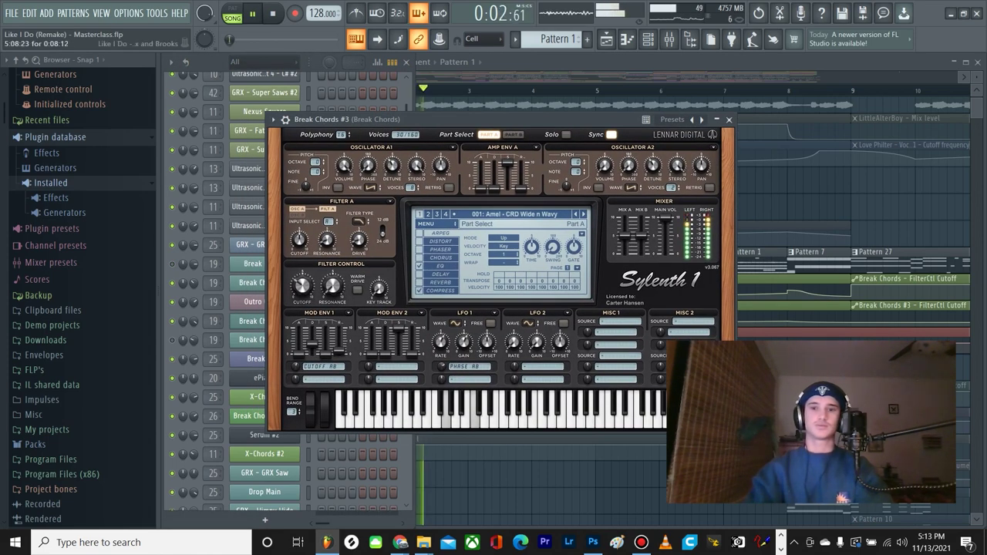
pyautogui.press('space')
pyautogui.click(729, 120)
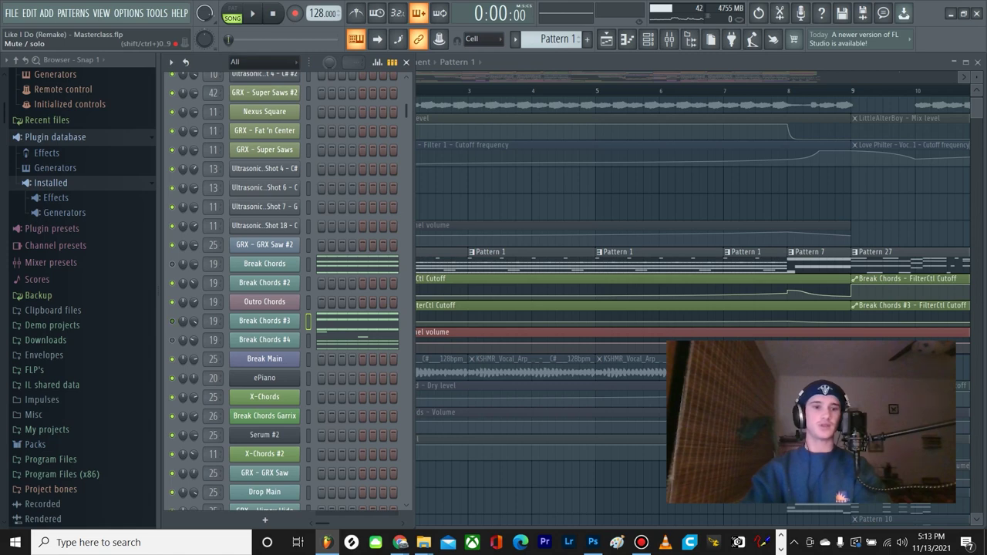
# Step: Open Break Chords #4 in Sylenth1, audition its CRD Leafy Texture preset from the song start, and close it
pyautogui.click(264, 340)
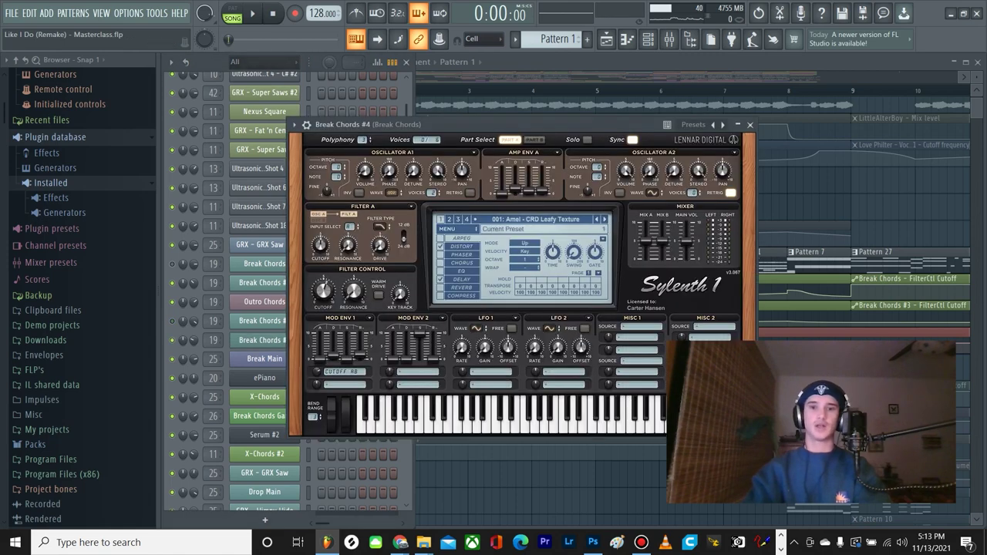
pyautogui.moveTo(567, 125); pyautogui.dragTo(589, 128)
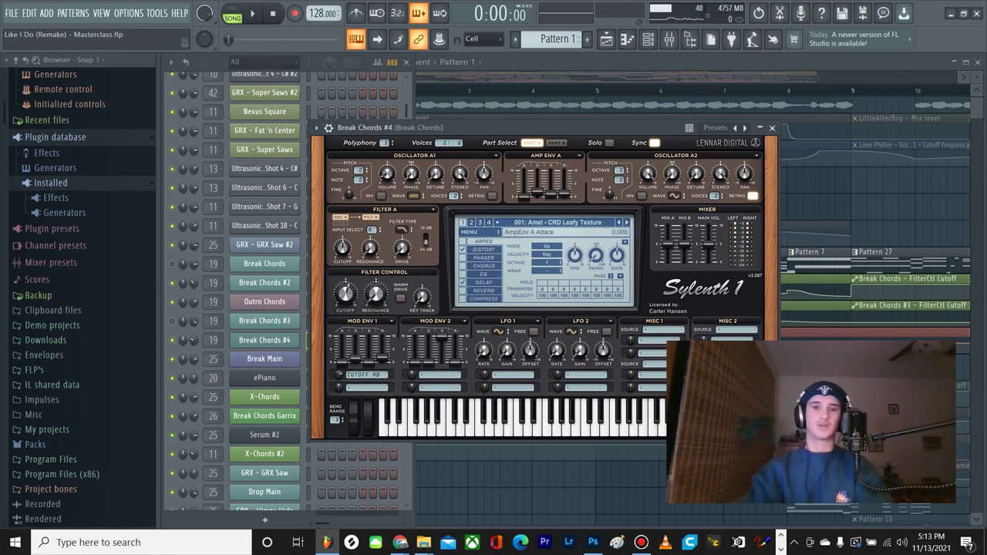
pyautogui.moveTo(532, 128)
pyautogui.mouseDown()
pyautogui.moveTo(546, 143)
pyautogui.moveTo(534, 140)
pyautogui.mouseUp()
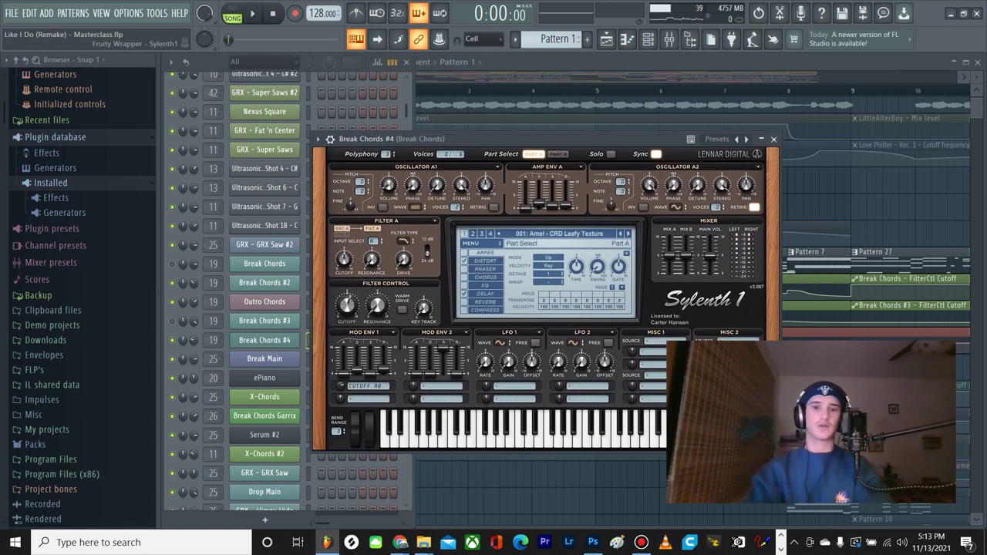
pyautogui.press('space')
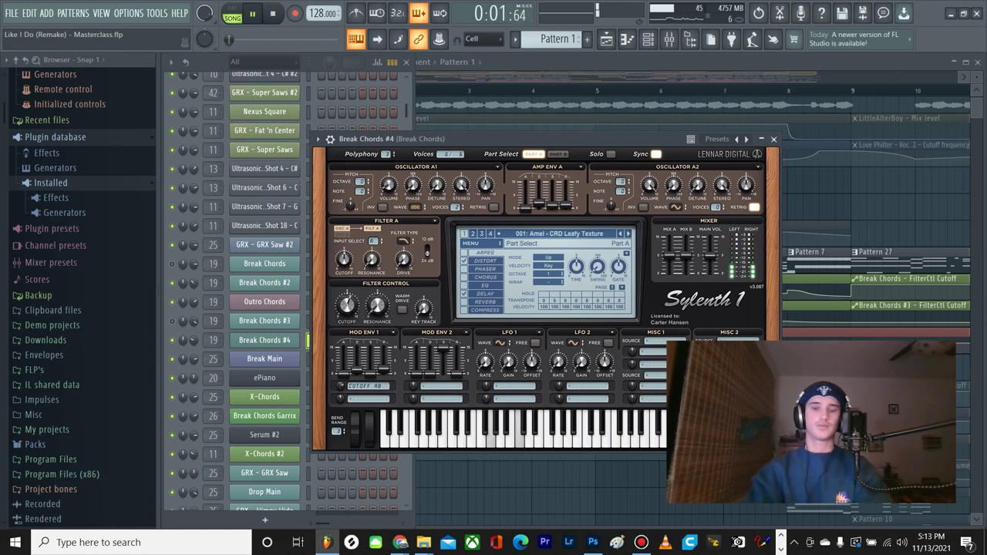
pyautogui.press('space')
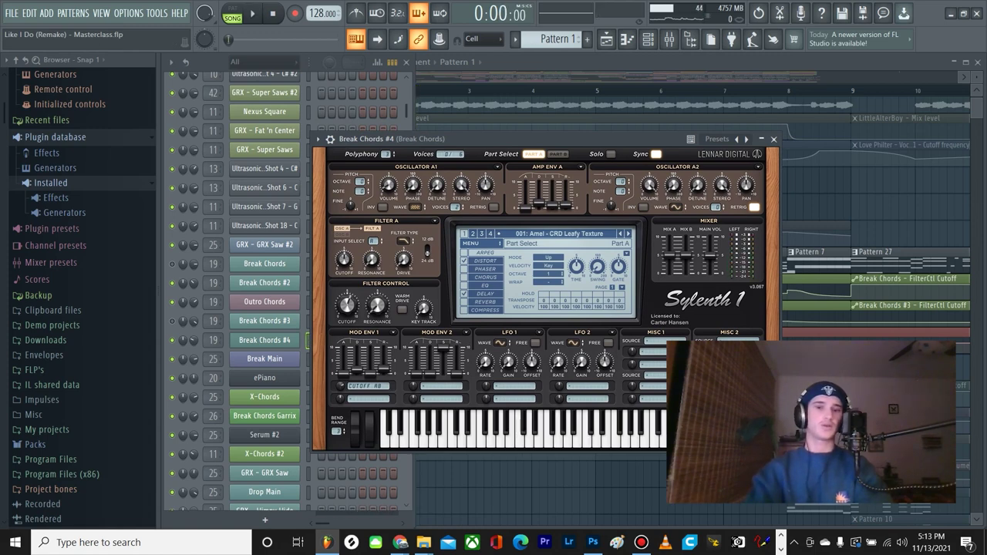
pyautogui.click(773, 139)
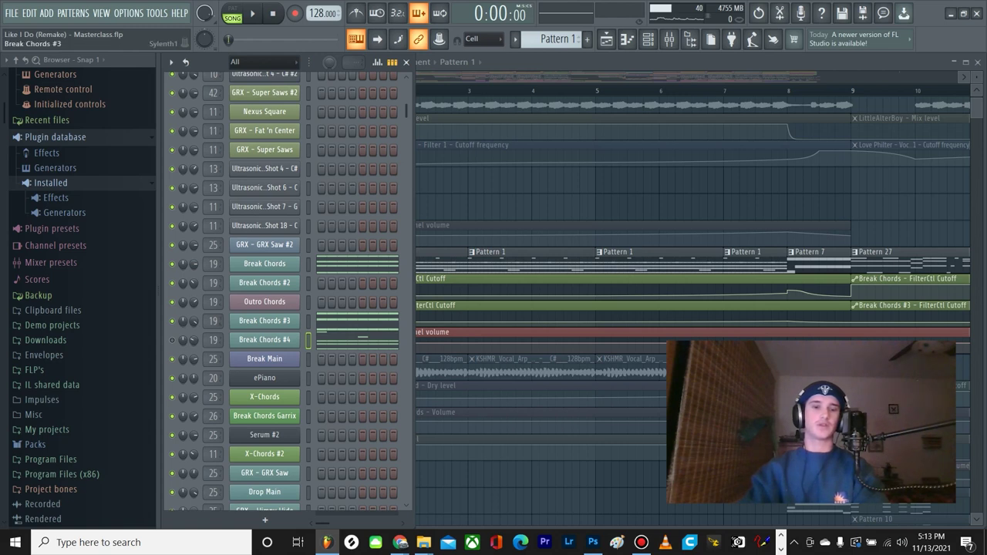
# Step: Play the intro with Break Chords and Break Chords #3 together, and replay it with Break Chords #4 added
pyautogui.press('space')
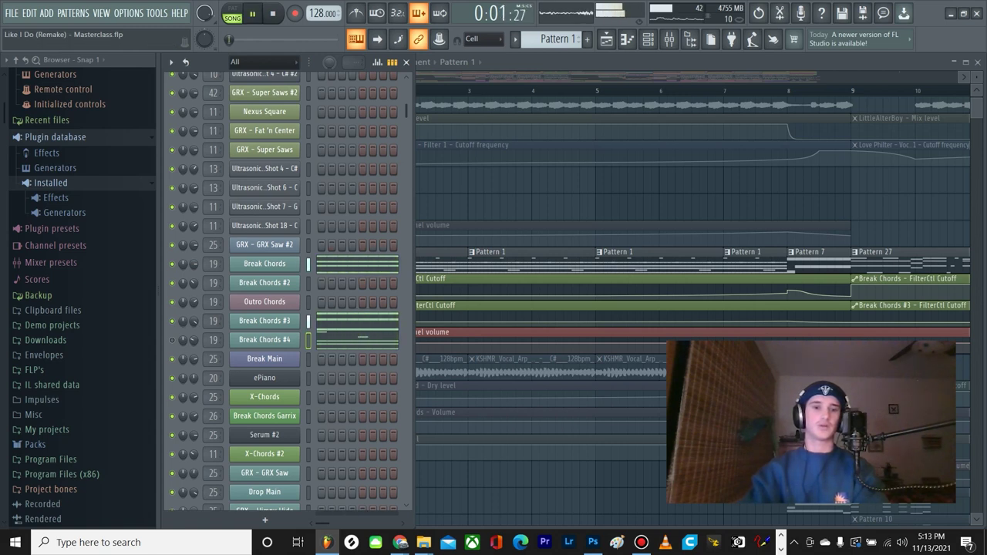
pyautogui.press('space')
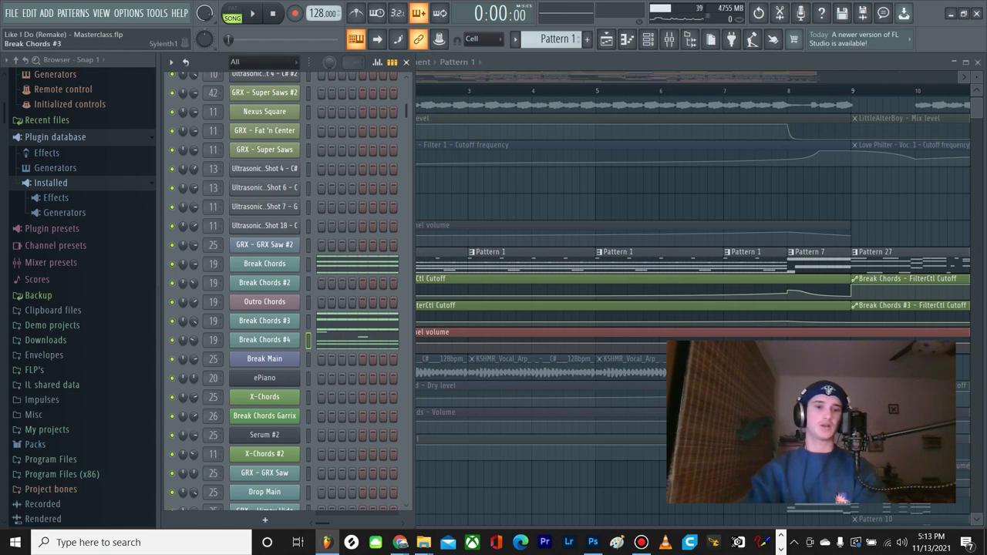
pyautogui.press('space')
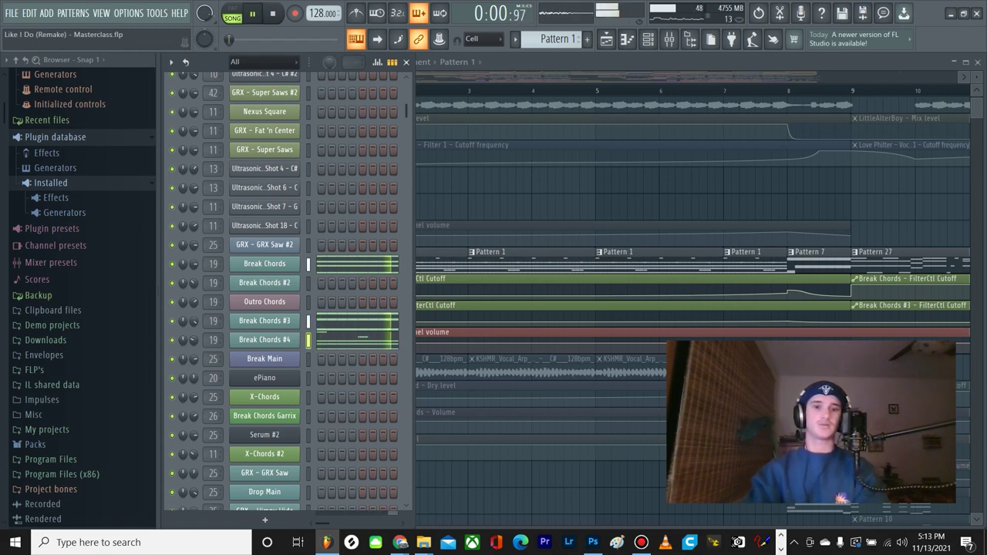
pyautogui.press('space')
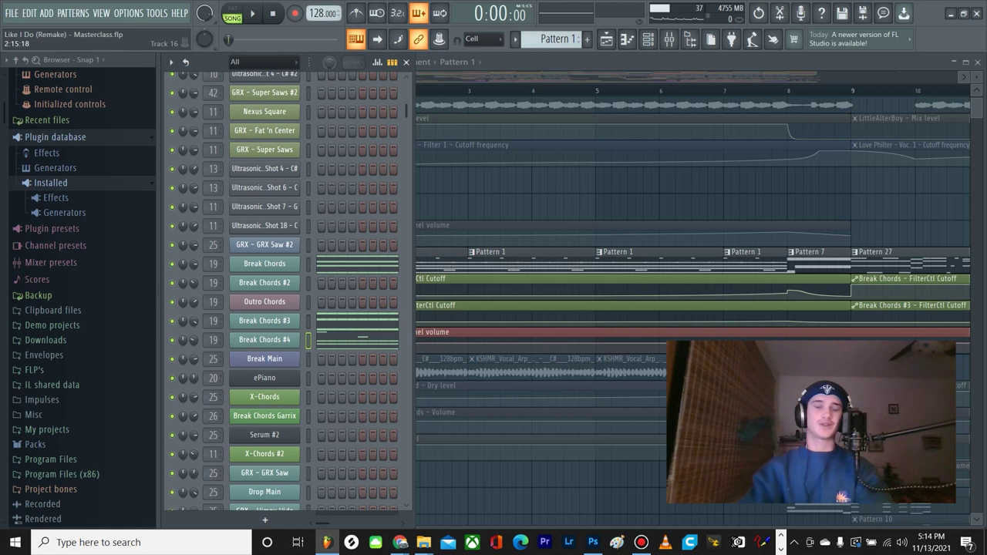
# Step: Save the project and hide the channel rack to uncover the playlist
pyautogui.hotkey('ctrl', 's')
pyautogui.press('F6')
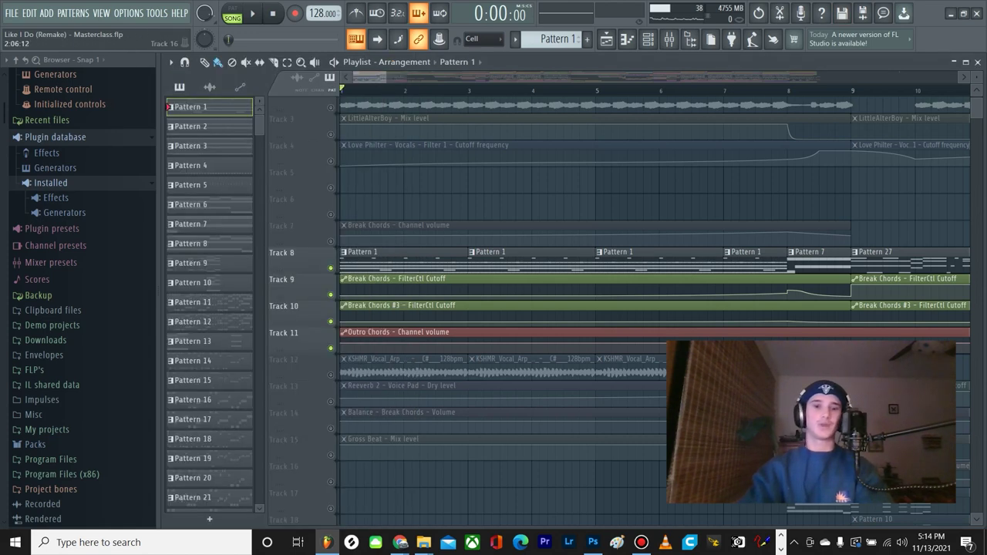
# Step: Solo the KSHMR vocal arp on Track 12 and unmute the automation on Tracks 13, 14 and 15
pyautogui.scroll(-4, 431, 262)
pyautogui.rightClick(330, 268)
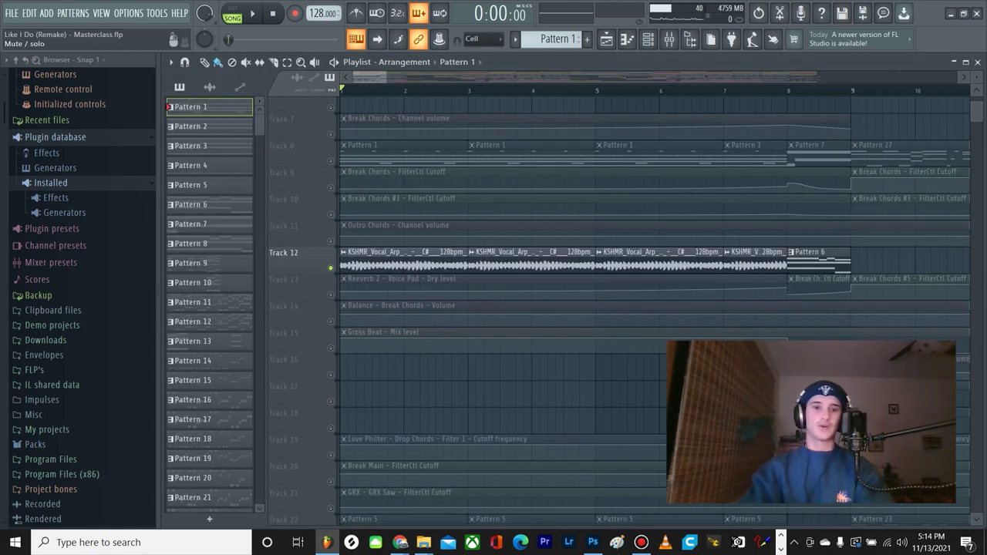
pyautogui.click(330, 294)
pyautogui.click(330, 322)
pyautogui.click(330, 347)
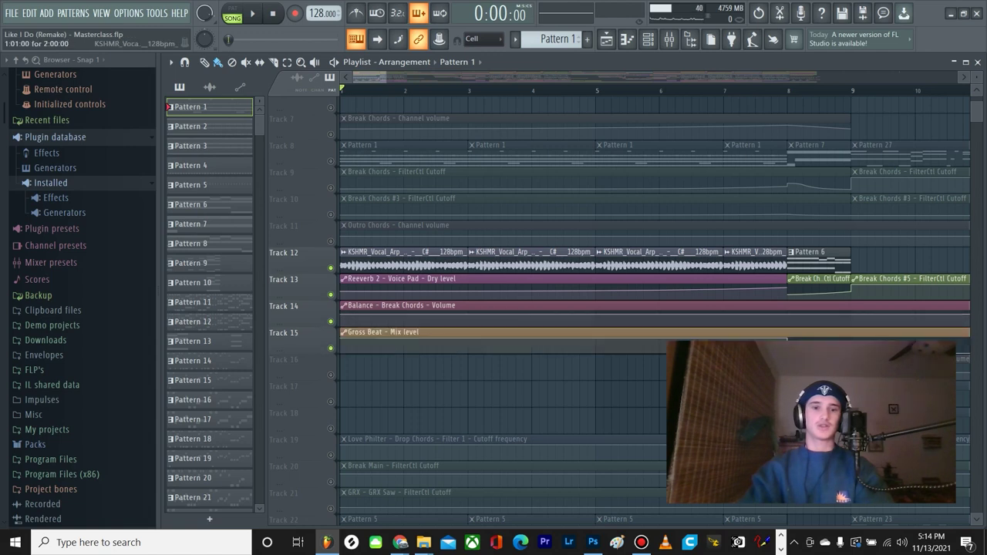
# Step: View the vocal arp sample's channel settings, close them, and play the soloed arp from bar 1
pyautogui.doubleClick(385, 259)
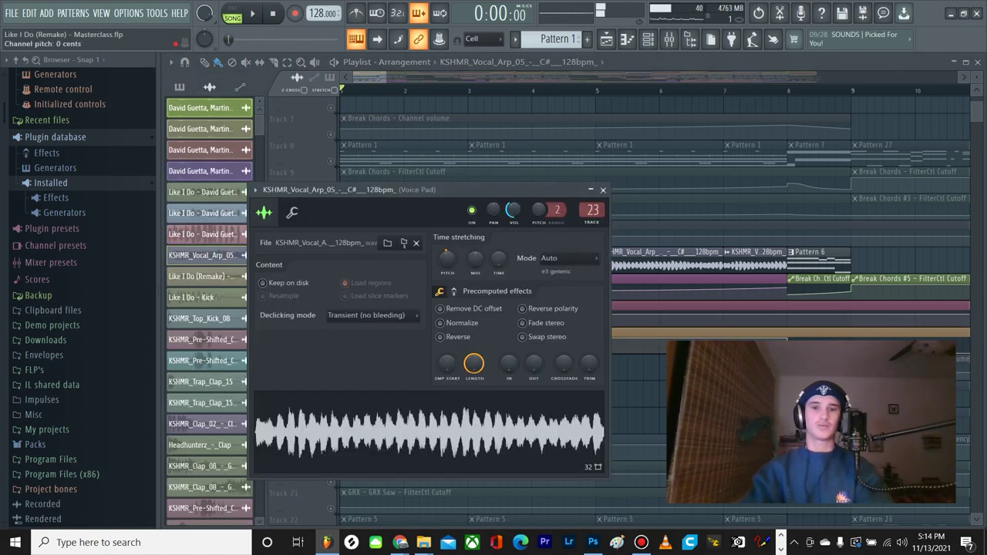
pyautogui.click(603, 190)
pyautogui.press('space')
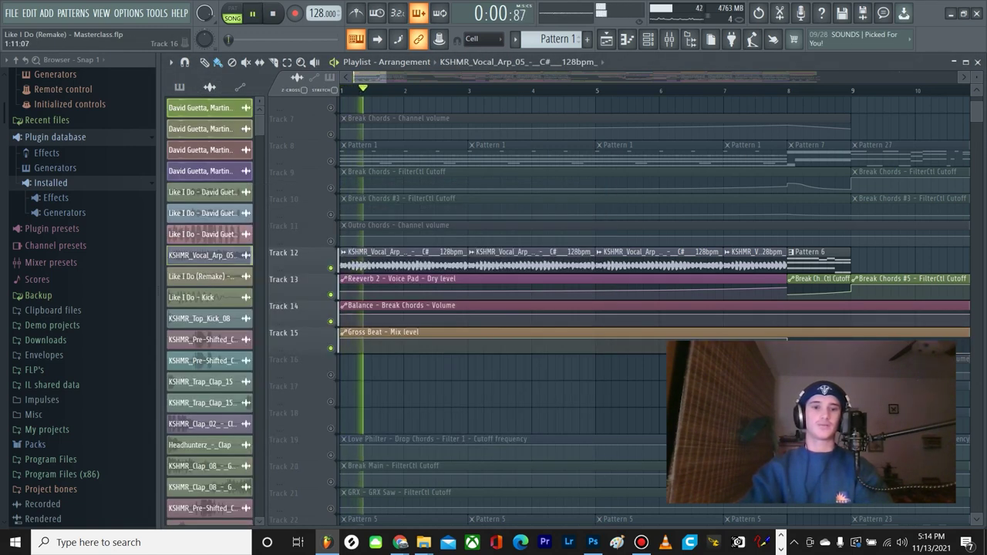
pyautogui.press('space')
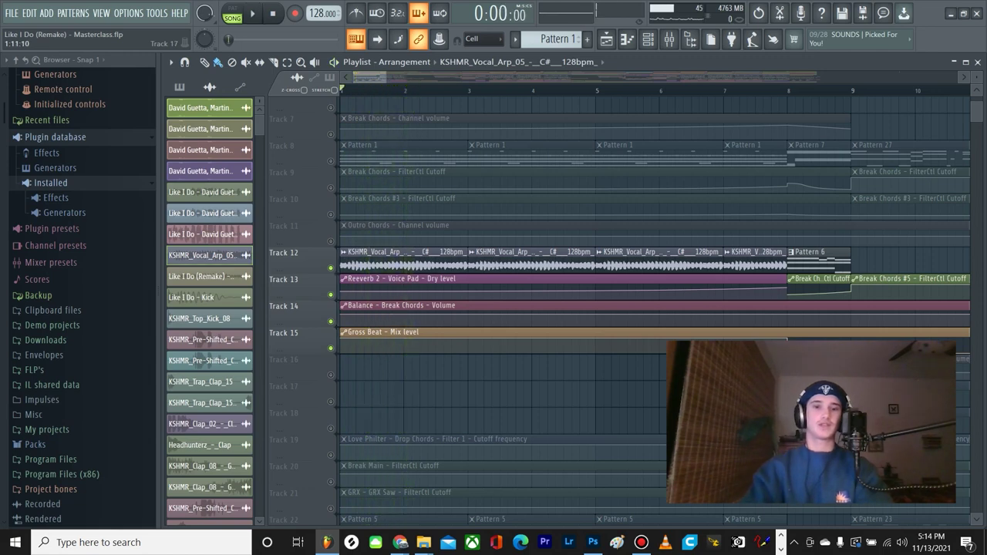
# Step: Unmute the intro chords and their automation on Tracks 7 to 11, and play them together with the vocal arp
pyautogui.scroll(-5, 655, 308)
pyautogui.scroll(2, 655, 308)
pyautogui.scroll(7, 656, 308)
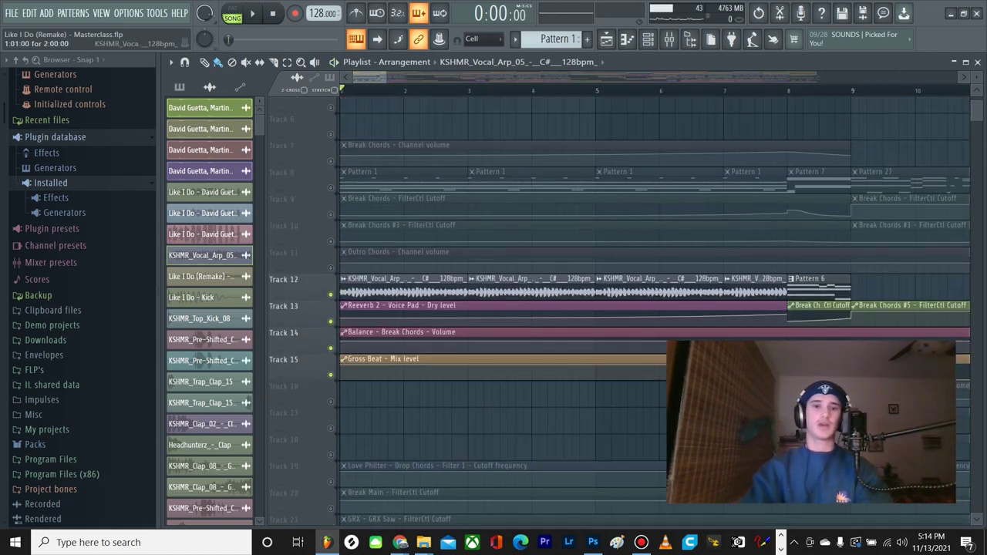
pyautogui.click(331, 348)
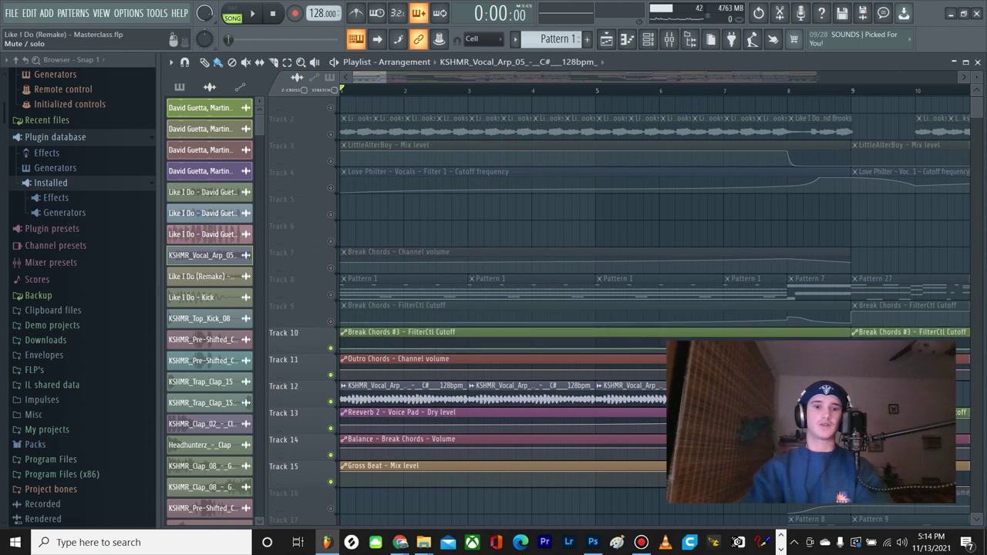
pyautogui.click(331, 321)
pyautogui.click(331, 295)
pyautogui.click(331, 268)
pyautogui.press('space')
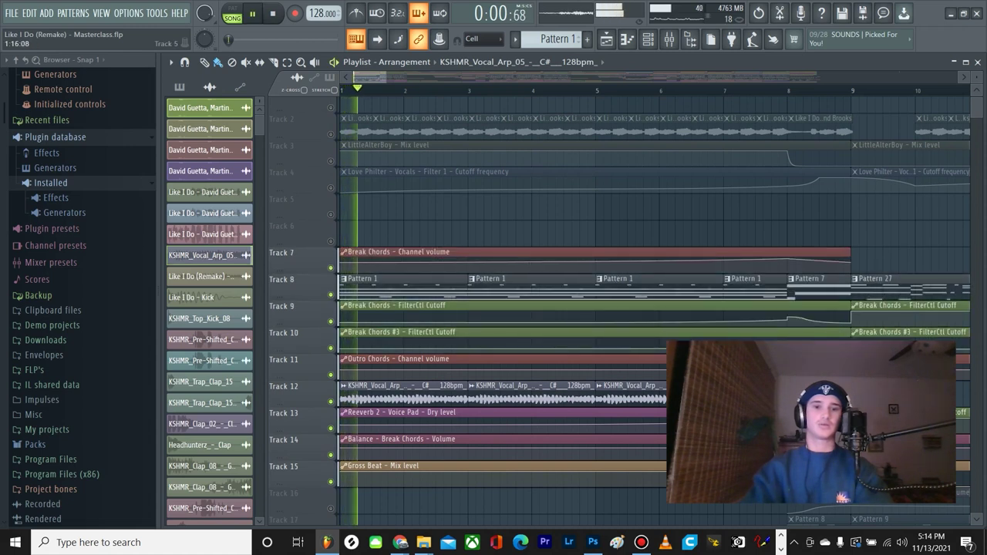
pyautogui.press('space')
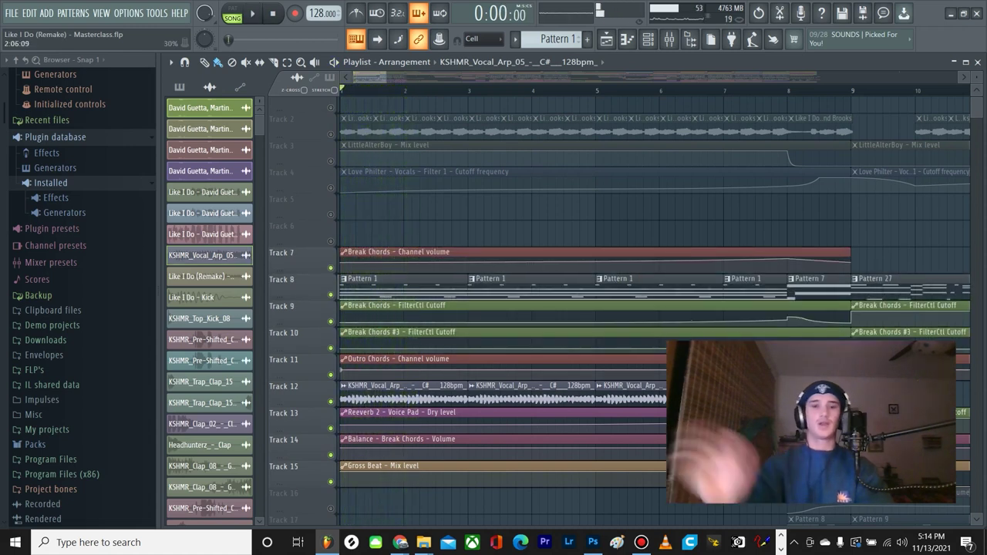
# Step: Solo Pattern 5 on Track 22, start playback, and unmute the automation on Tracks 23, 24 and 25
pyautogui.scroll(-4, 435, 386)
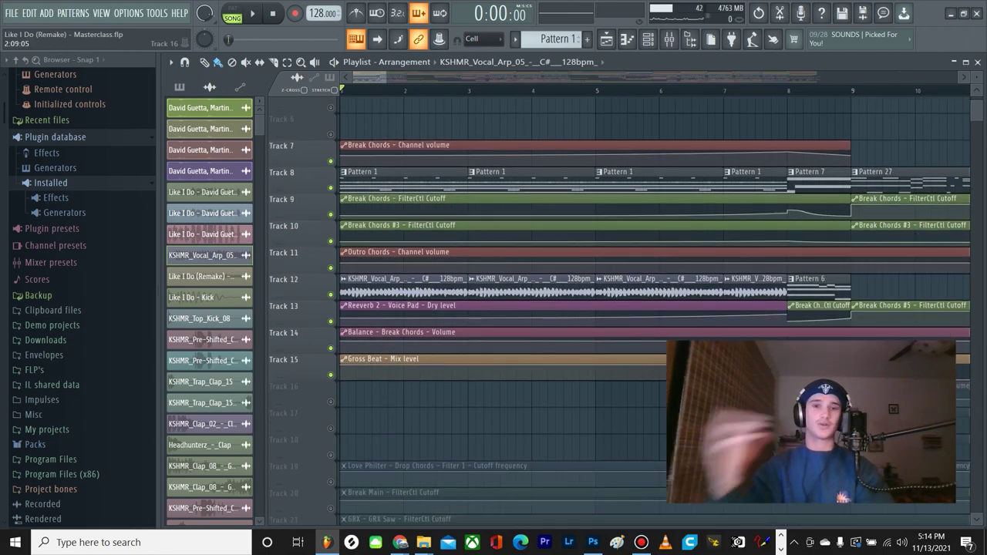
pyautogui.scroll(-12, 435, 385)
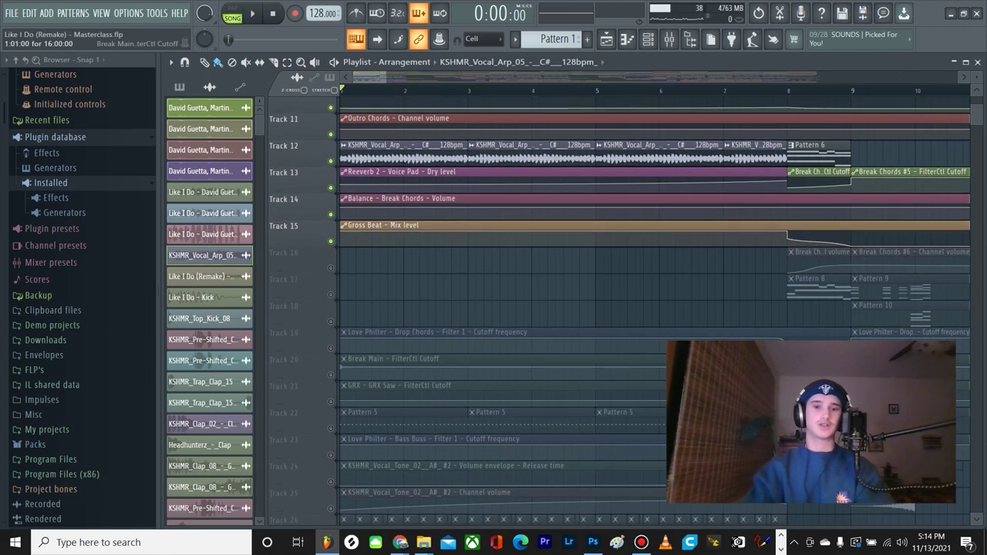
pyautogui.click(331, 214)
pyautogui.press('space')
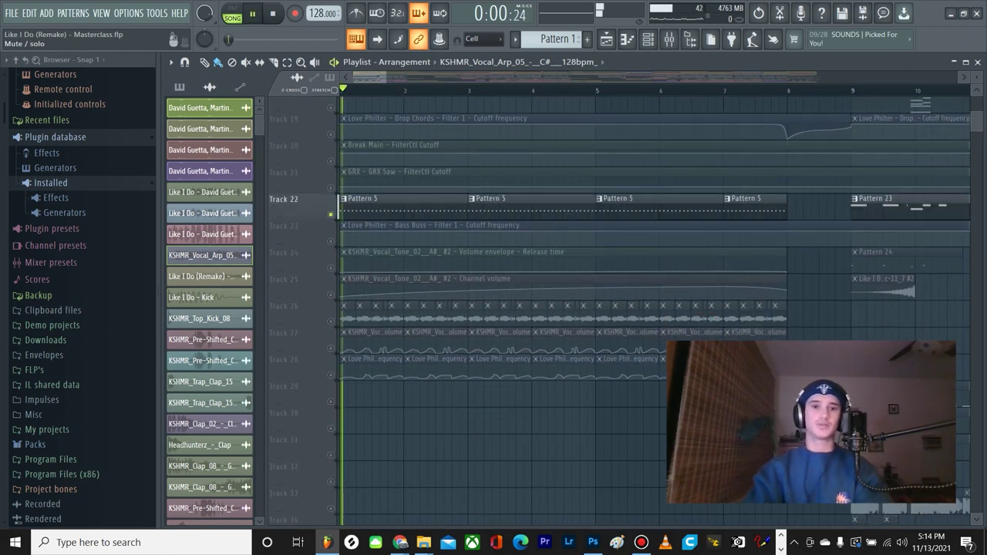
pyautogui.click(331, 241)
pyautogui.click(331, 268)
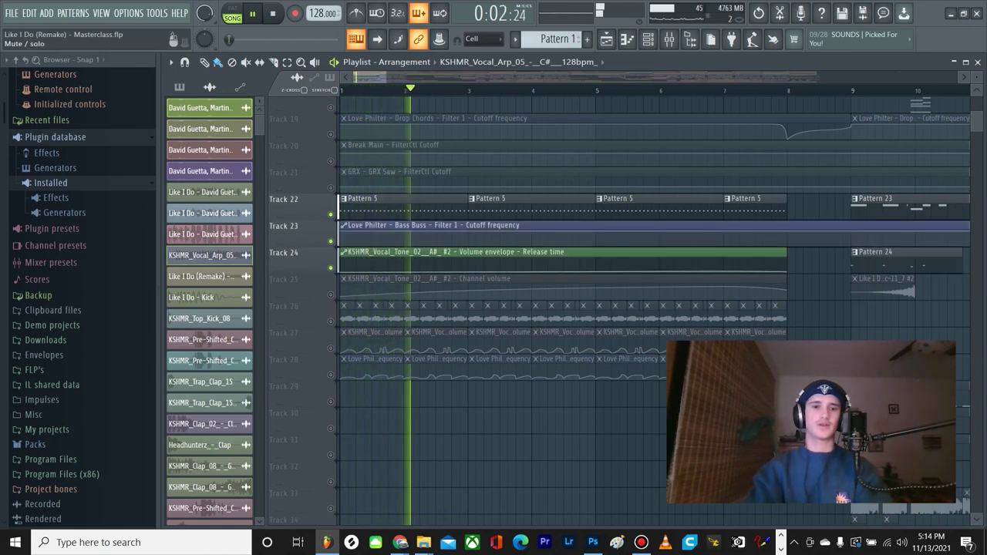
pyautogui.click(331, 294)
# Step: Replay Track 22's Pattern 5 from bar 1 with its automation active, and stop playback
pyautogui.press('space')
pyautogui.press('space')
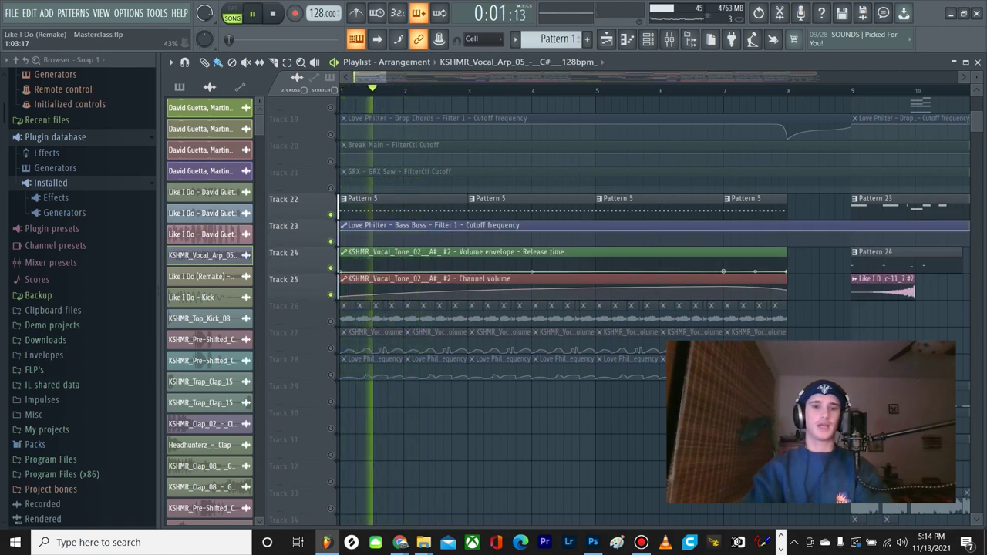
pyautogui.press('space')
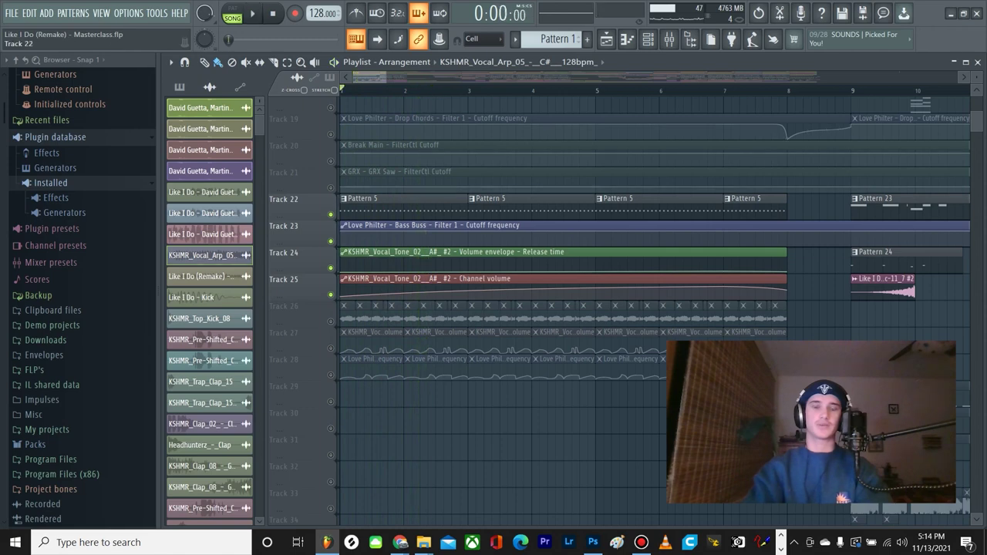
pyautogui.scroll(-2, 617, 232)
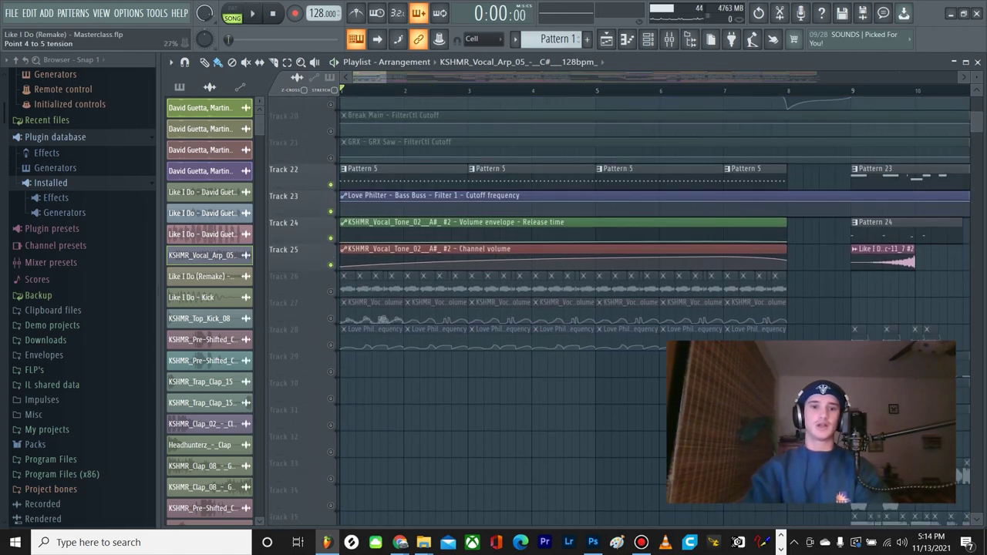
# Step: Solo the vocal growl clips on Track 26, and unmute their volume and filter cutoff automation on Tracks 27 and 28
pyautogui.rightClick(330, 294)
pyautogui.click(330, 321)
pyautogui.click(329, 349)
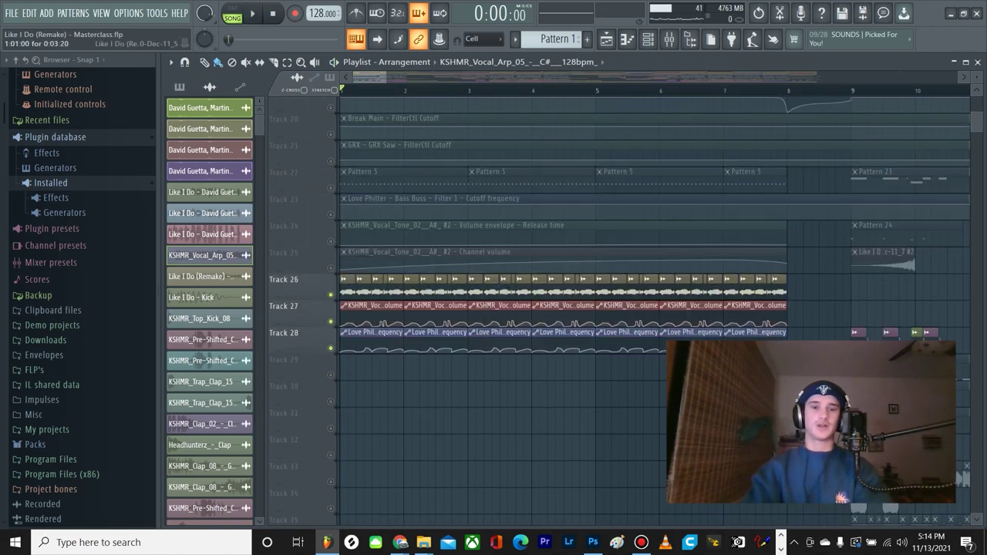
# Step: Play the soloed growl clips from bar 1 with both automation tracks active, and stop playback
pyautogui.scroll(4, 372, 287)
pyautogui.scroll(3, 375, 287)
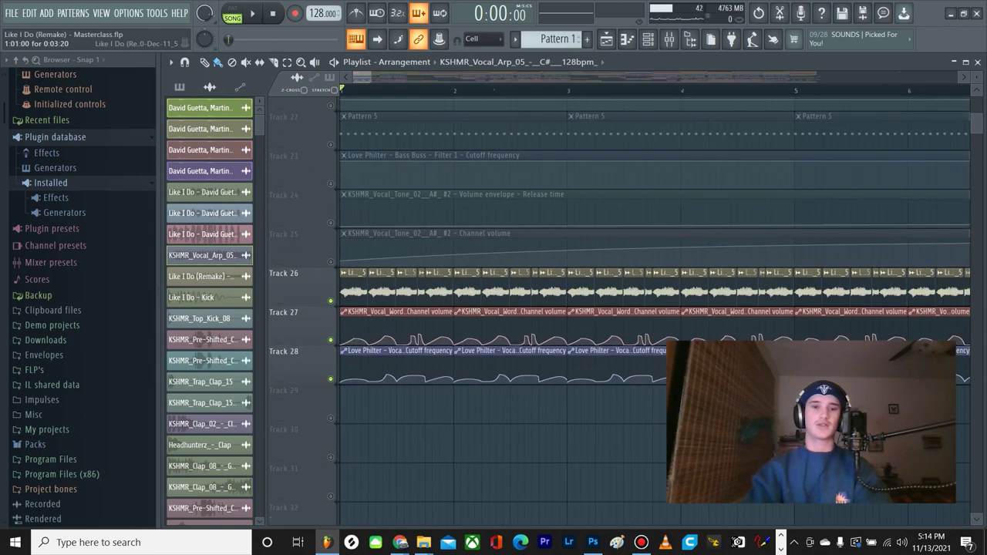
pyautogui.scroll(4, 374, 287)
pyautogui.hscroll(-1, 375, 287)
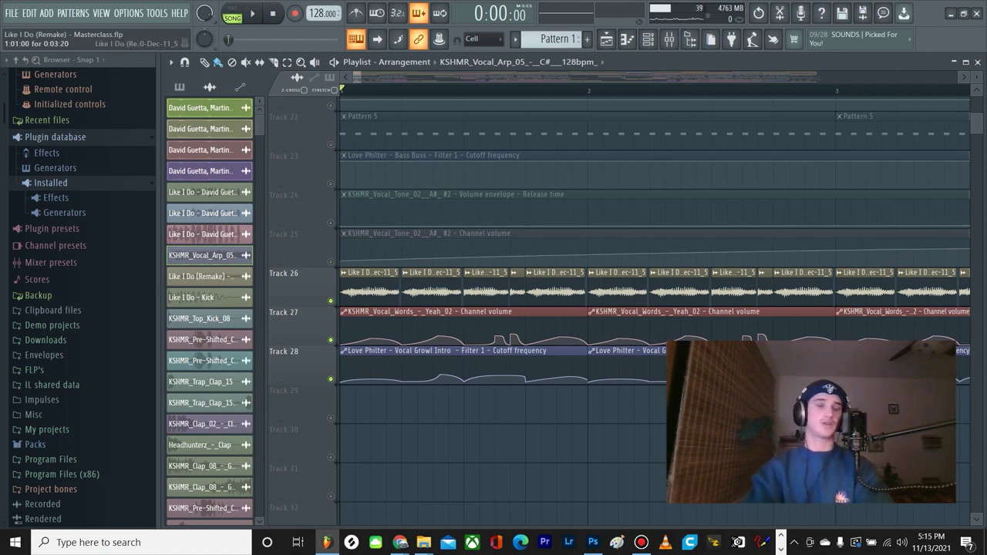
pyautogui.press('space')
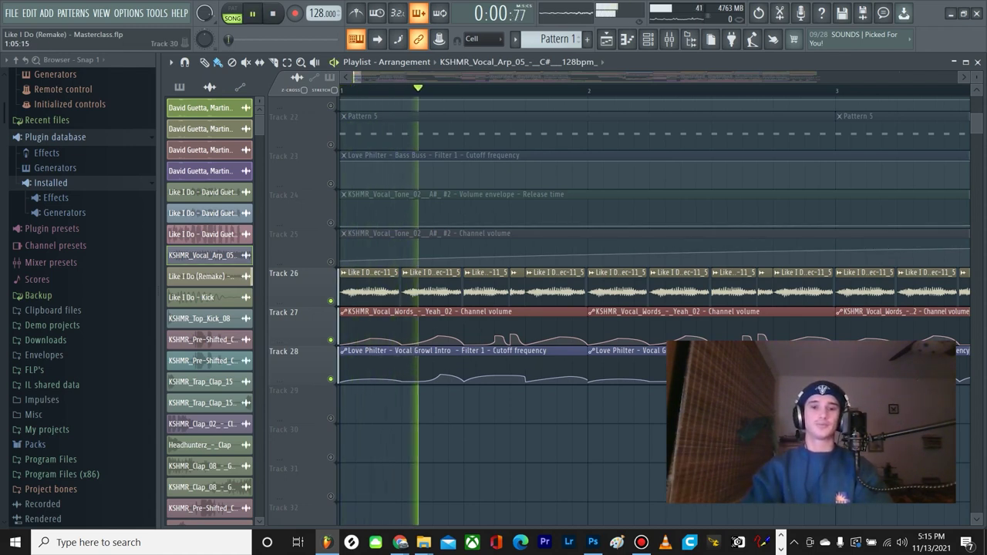
pyautogui.scroll(-3, 432, 404)
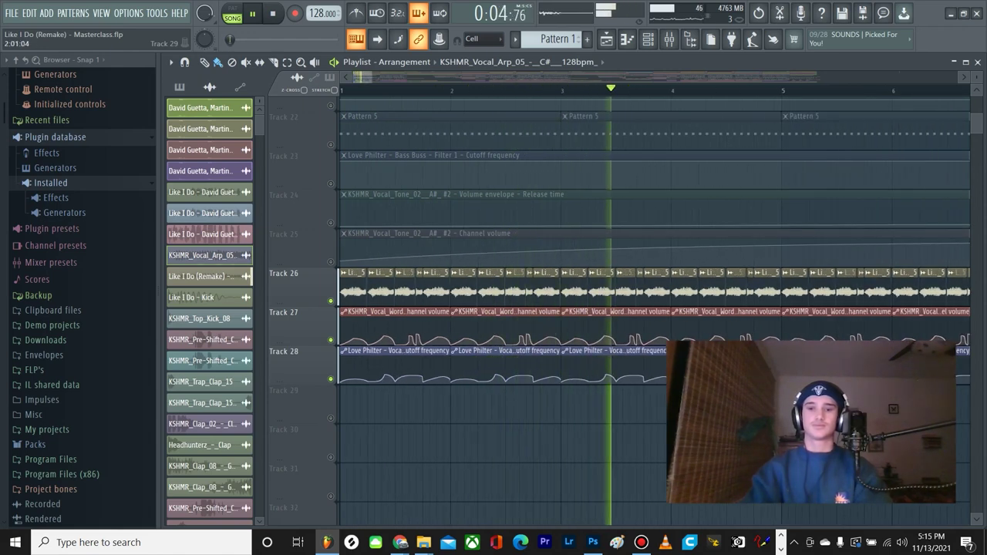
pyautogui.press('space')
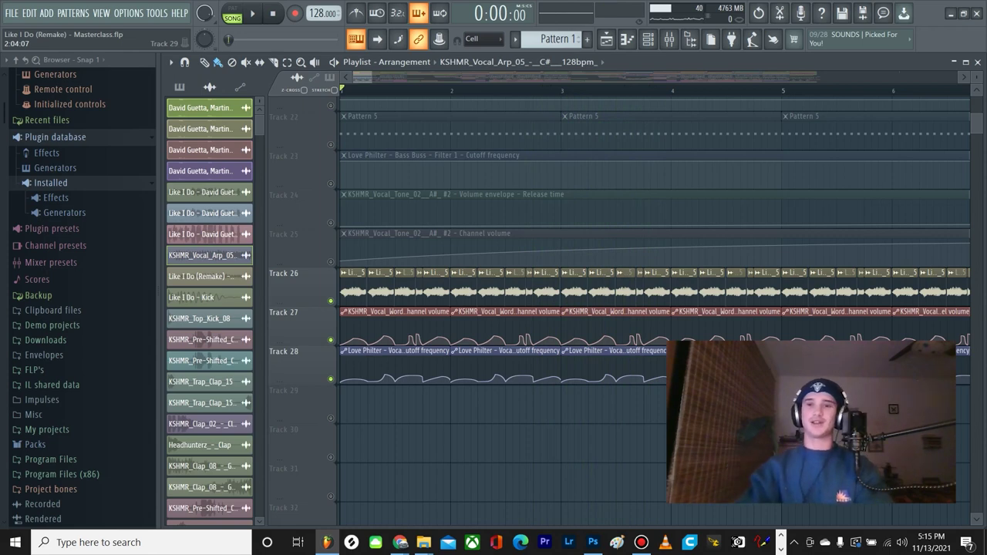
# Step: Inspect the effect chain of the Vocal Growl Intro mixer track, and close the mixer
pyautogui.click(668, 40)
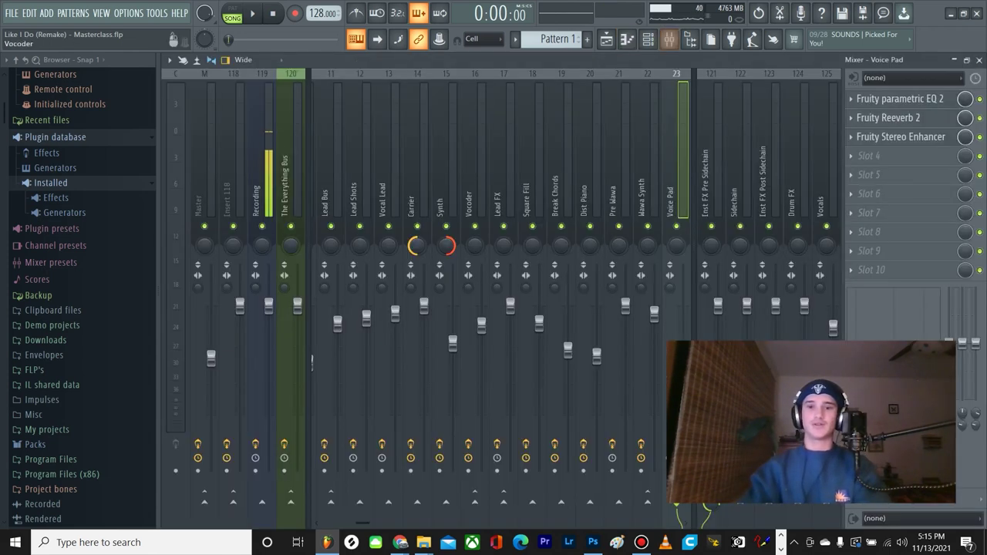
pyautogui.scroll(-2, 473, 231)
pyautogui.scroll(-2, 473, 232)
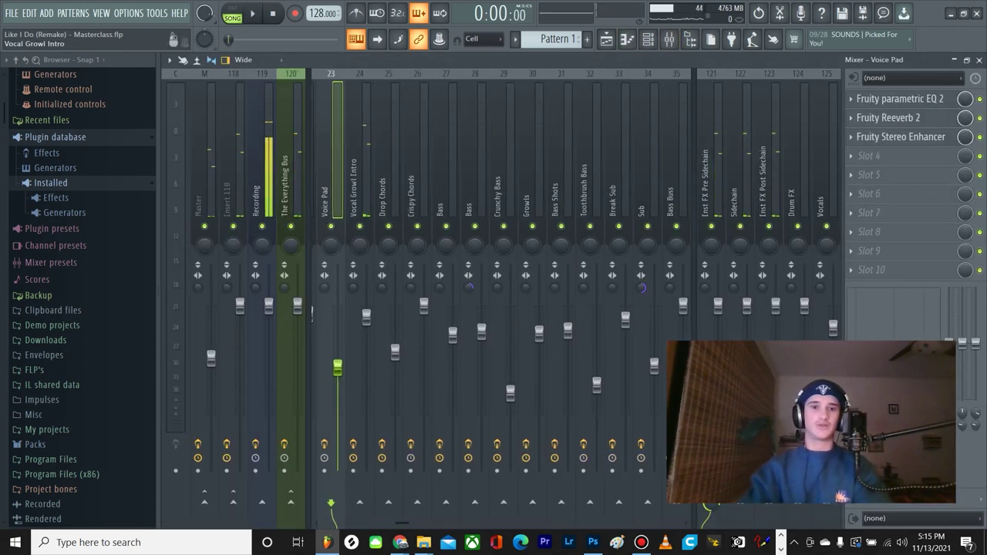
pyautogui.click(359, 189)
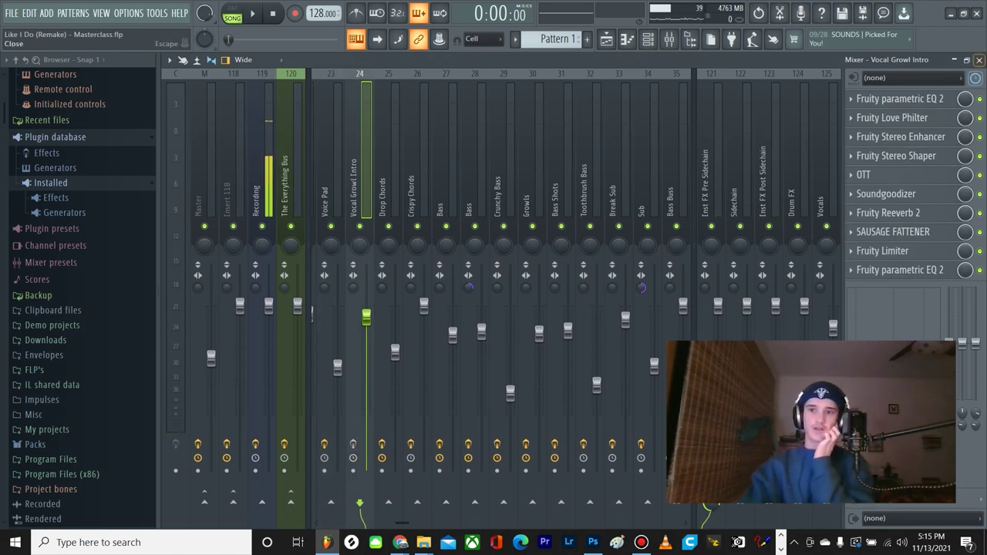
pyautogui.click(979, 60)
# Step: Mute the automation on Tracks 27 and 28, and view the channel settings of Track 26's growl sample
pyautogui.click(330, 340)
pyautogui.click(331, 379)
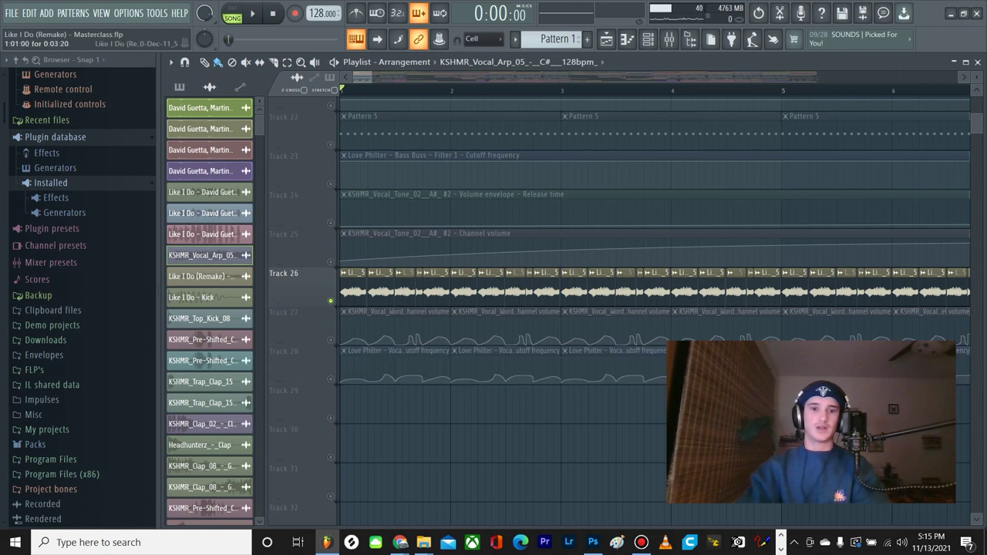
pyautogui.doubleClick(354, 292)
pyautogui.moveTo(378, 291)
pyautogui.mouseDown()
pyautogui.moveTo(393, 284)
pyautogui.moveTo(365, 301)
pyautogui.mouseUp()
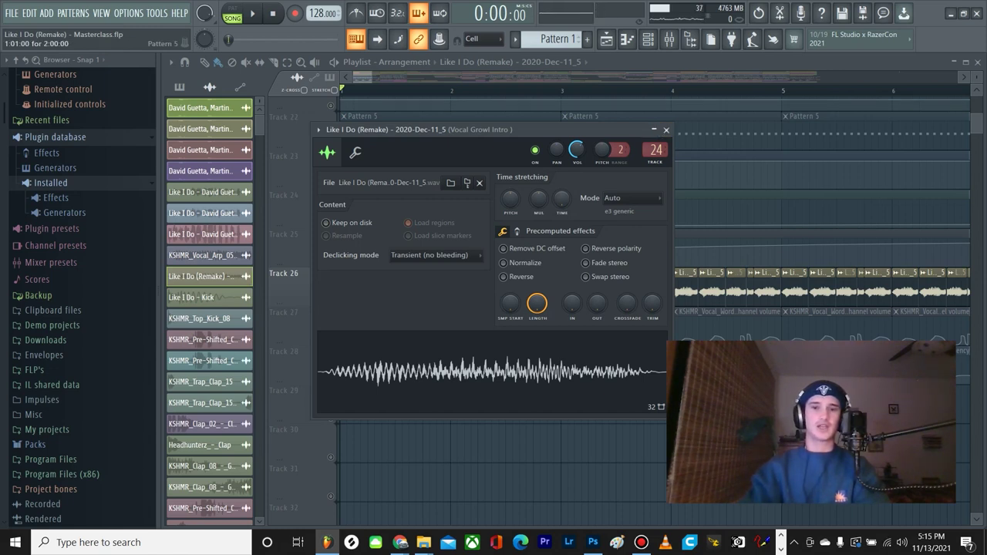
pyautogui.click(666, 130)
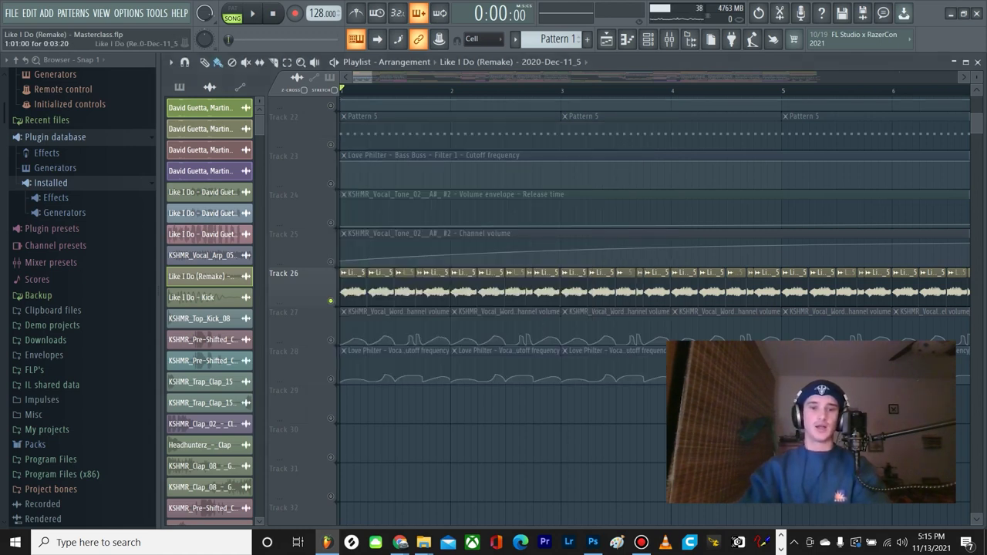
# Step: Play Track 26's growl clips from bar 1 without their automation, and stop playback
pyautogui.scroll(1, 355, 291)
pyautogui.scroll(2, 354, 291)
pyautogui.scroll(-1, 355, 291)
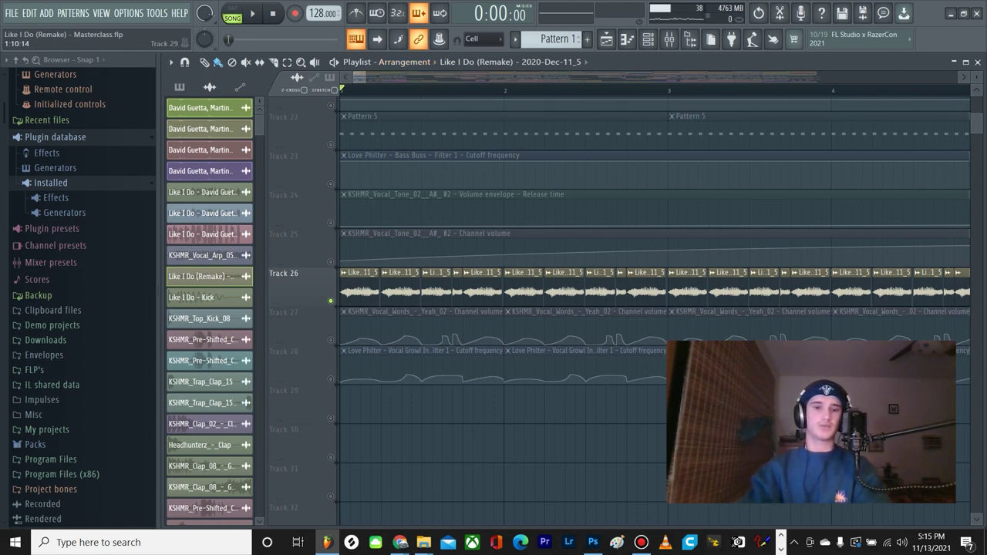
pyautogui.press('space')
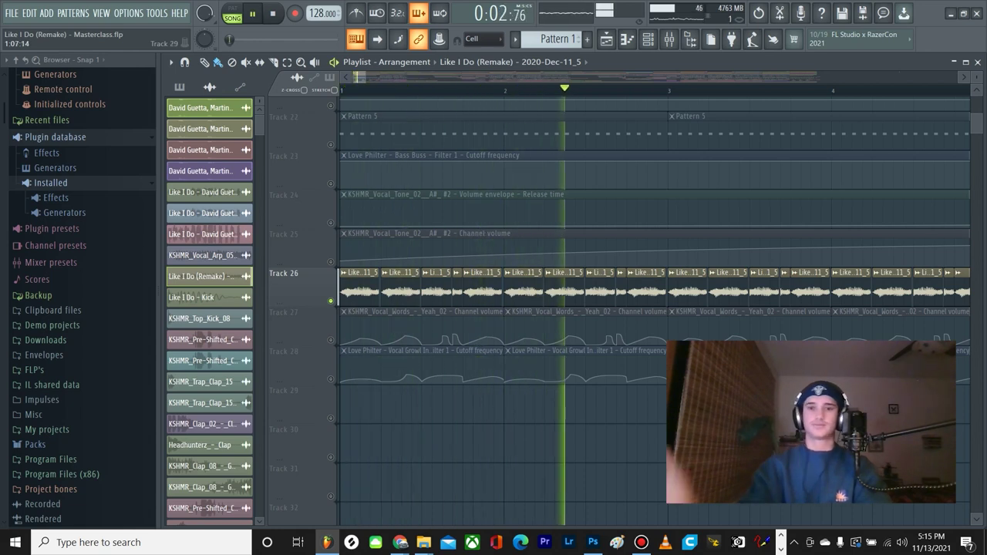
pyautogui.press('space')
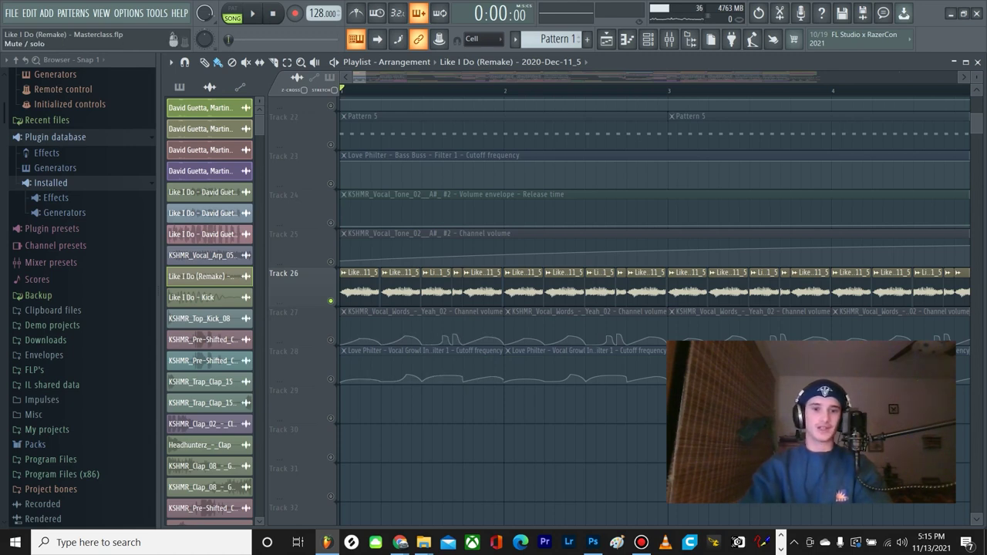
# Step: Unmute Track 27's channel volume automation, and play the growl with its sample's channel settings open to watch the volume
pyautogui.click(330, 340)
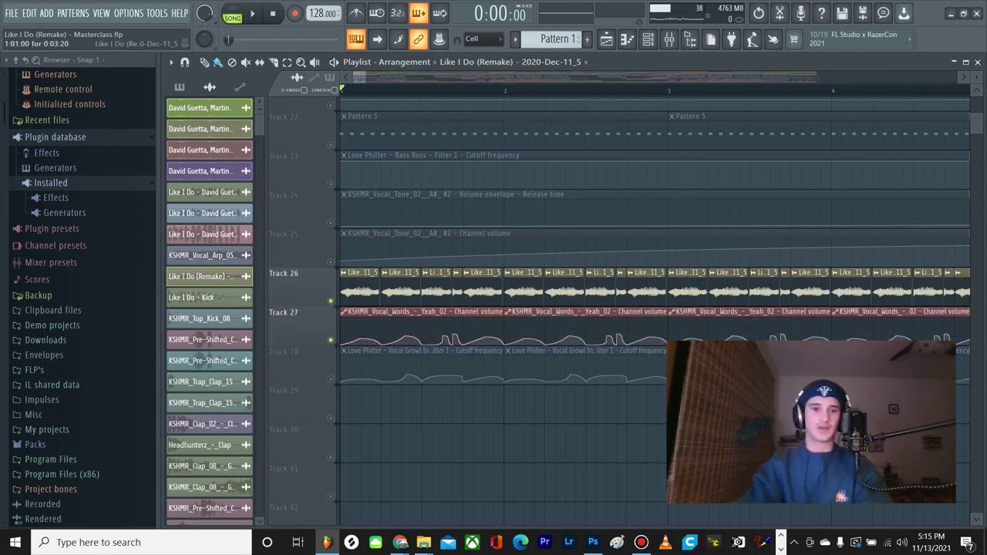
pyautogui.doubleClick(360, 287)
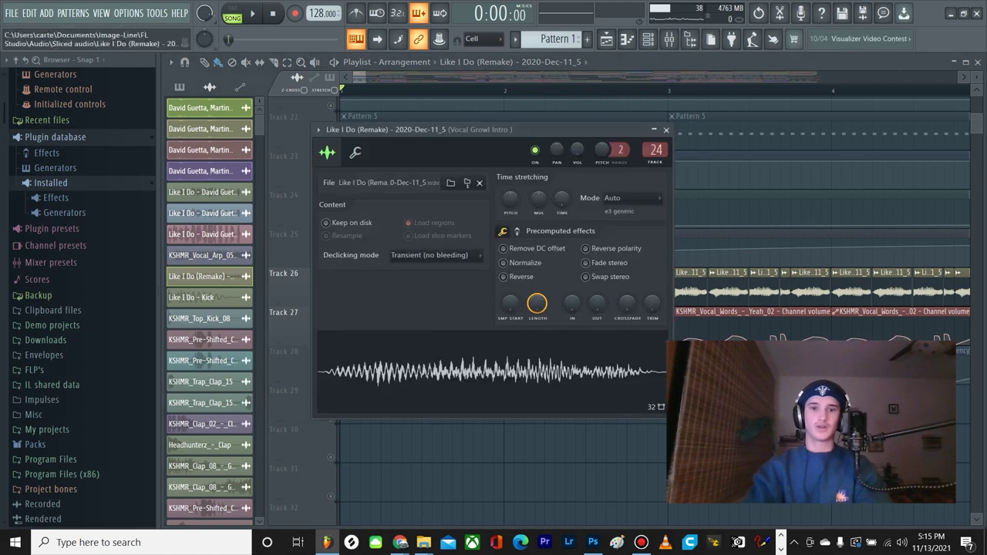
pyautogui.press('space')
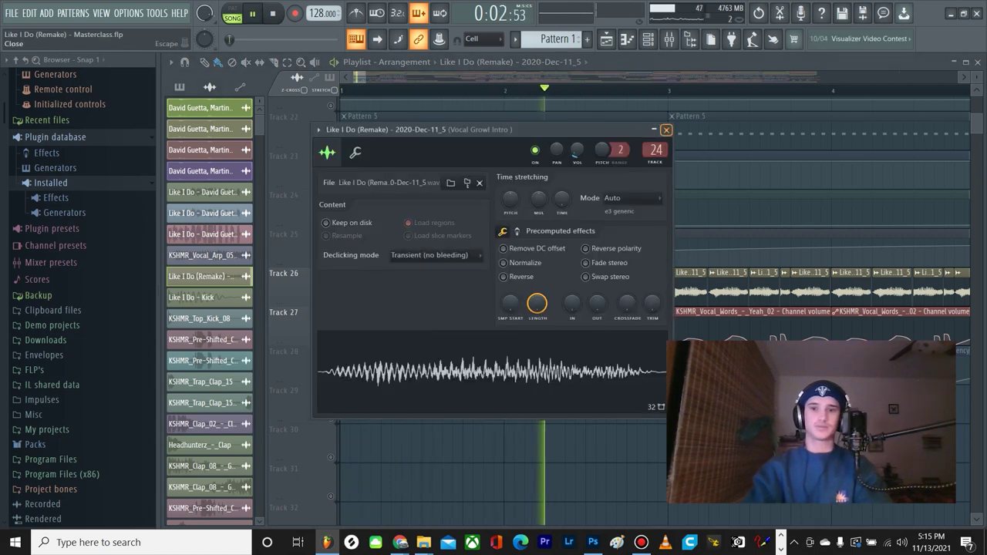
pyautogui.press('space')
pyautogui.press('Escape')
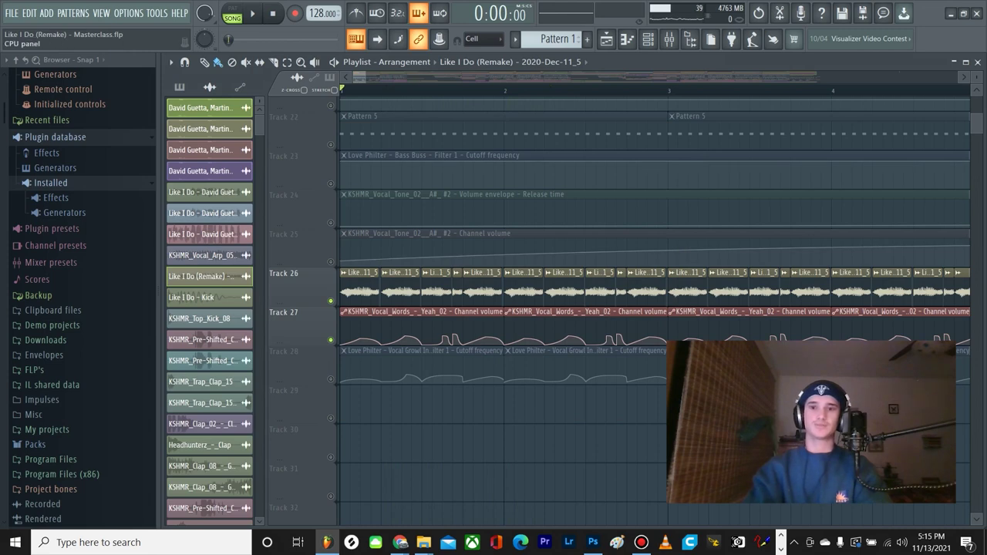
# Step: Bypass Fruity Love Philter on the Vocal Growl Intro mixer track, and play the growl briefly
pyautogui.press('F9')
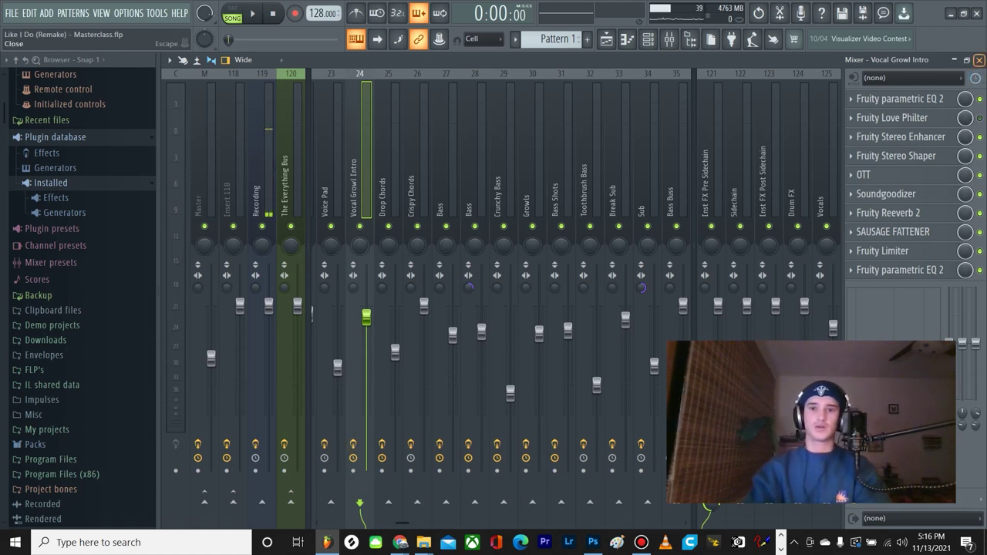
pyautogui.press('space')
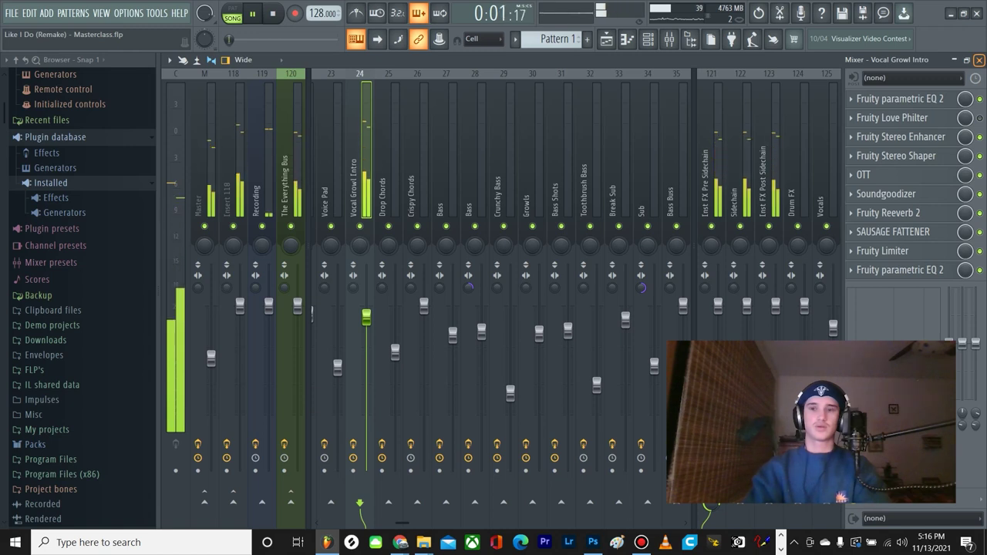
pyautogui.press('space')
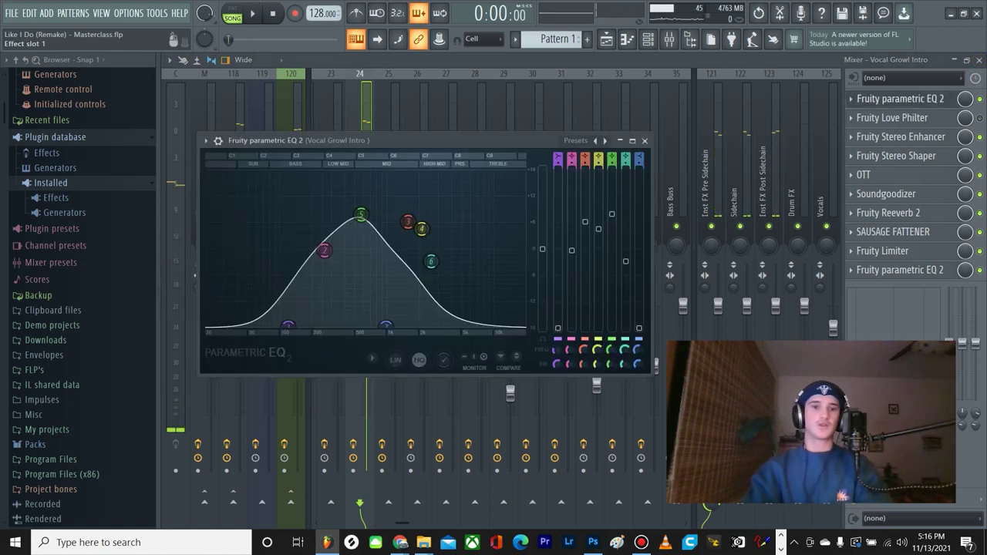
# Step: View the Vocal Growl Intro's first Fruity parametric EQ 2 and its Fruity Love Philter, closing each one
pyautogui.click(894, 98)
pyautogui.moveTo(478, 141); pyautogui.dragTo(576, 143)
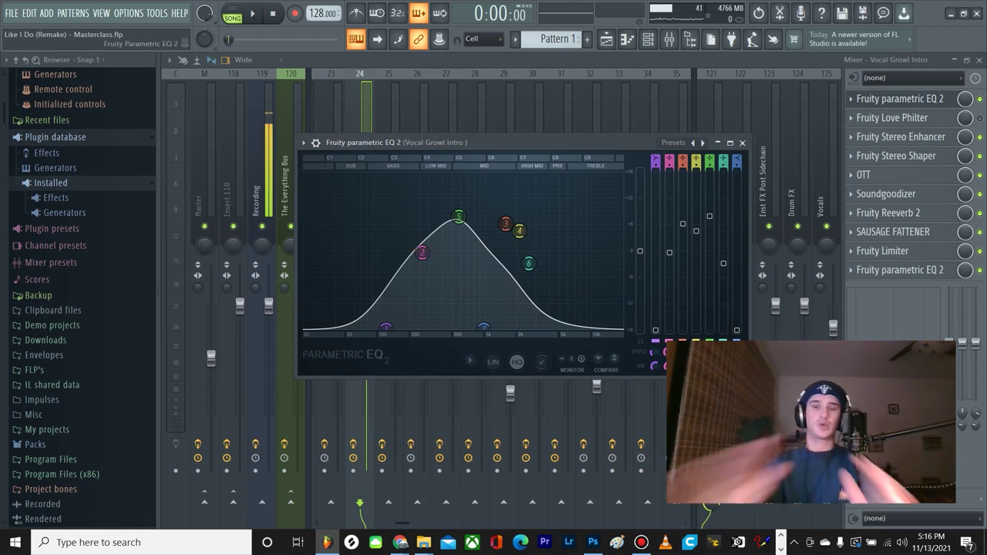
pyautogui.click(742, 143)
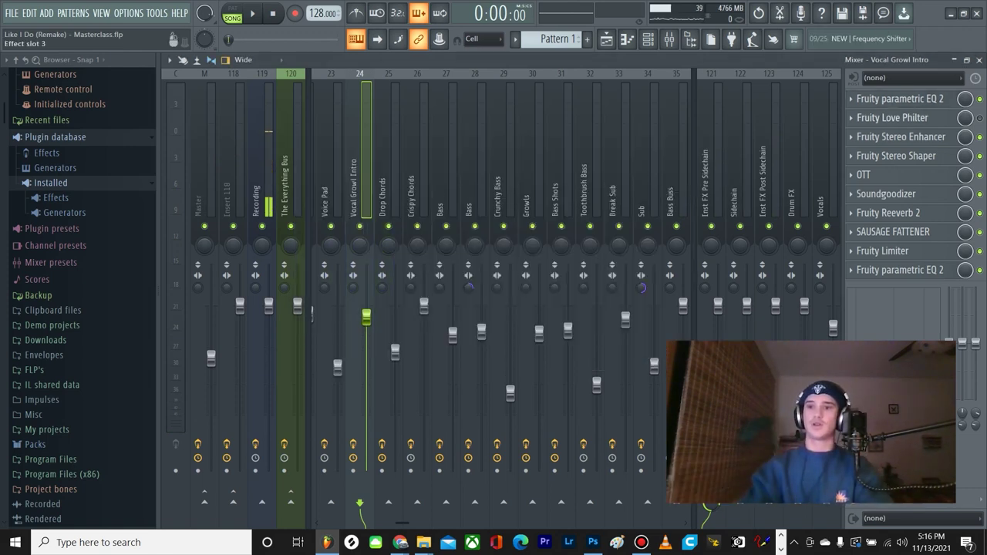
pyautogui.click(892, 118)
pyautogui.click(892, 118)
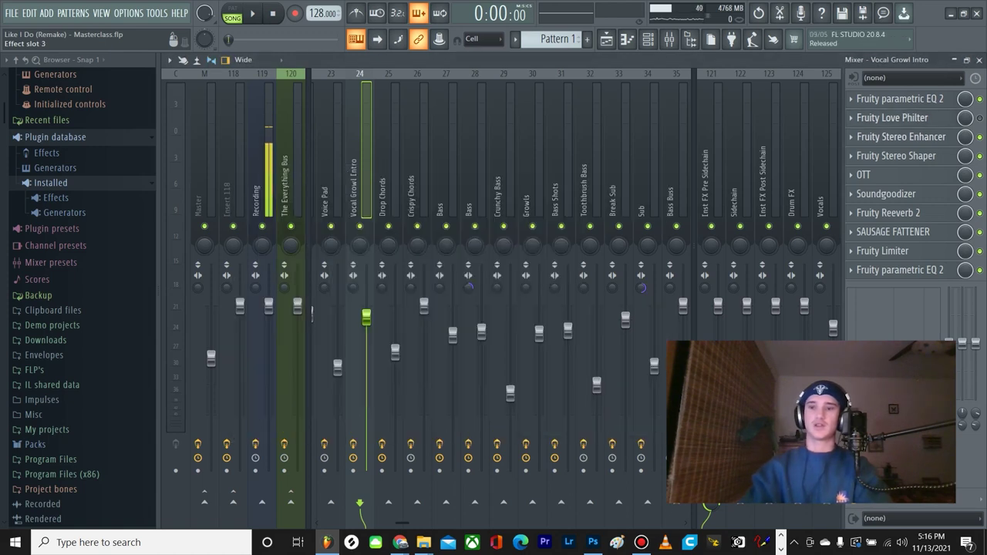
# Step: View the settings of Fruity Stereo Enhancer and Fruity Stereo Shaper on the Vocal Growl Intro track, closing each one
pyautogui.click(900, 137)
pyautogui.click(899, 137)
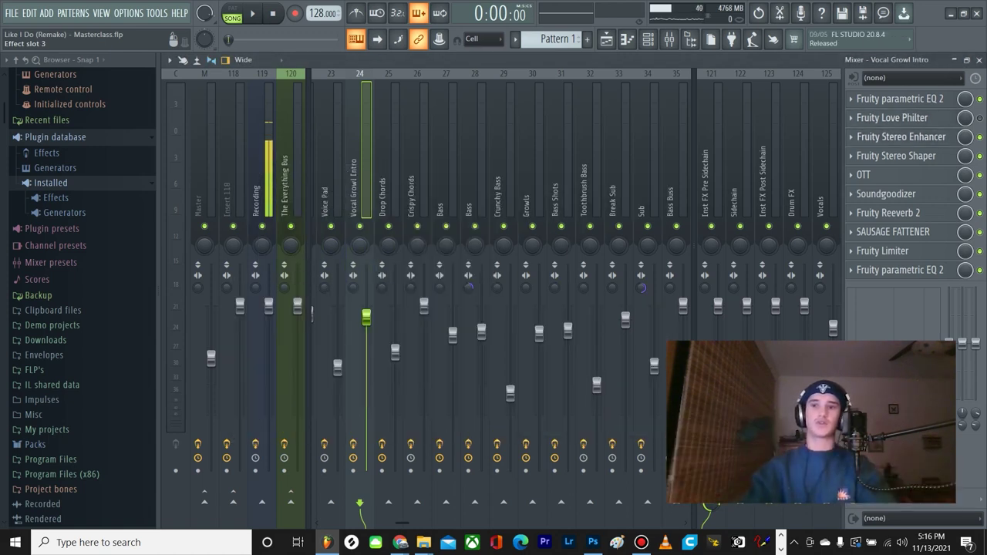
pyautogui.click(896, 156)
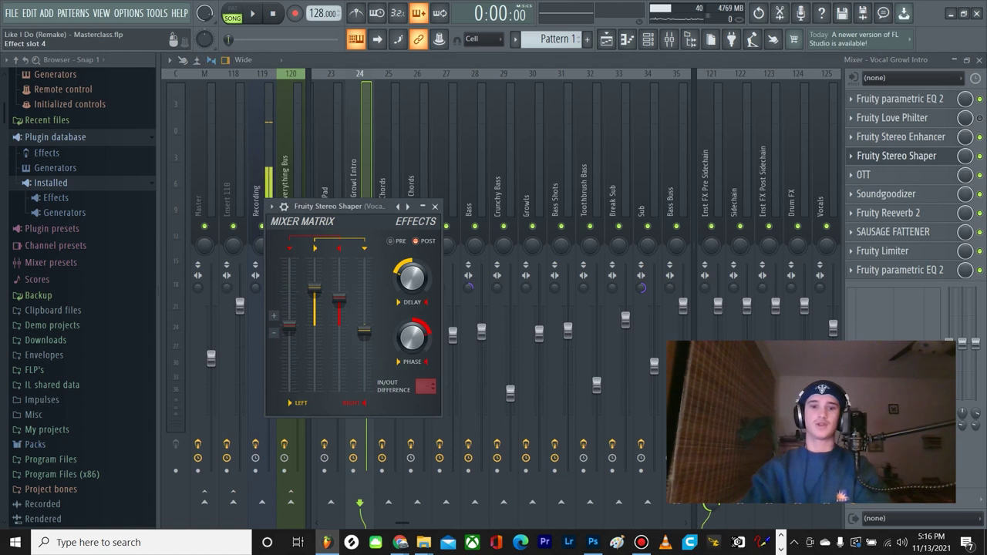
pyautogui.click(896, 156)
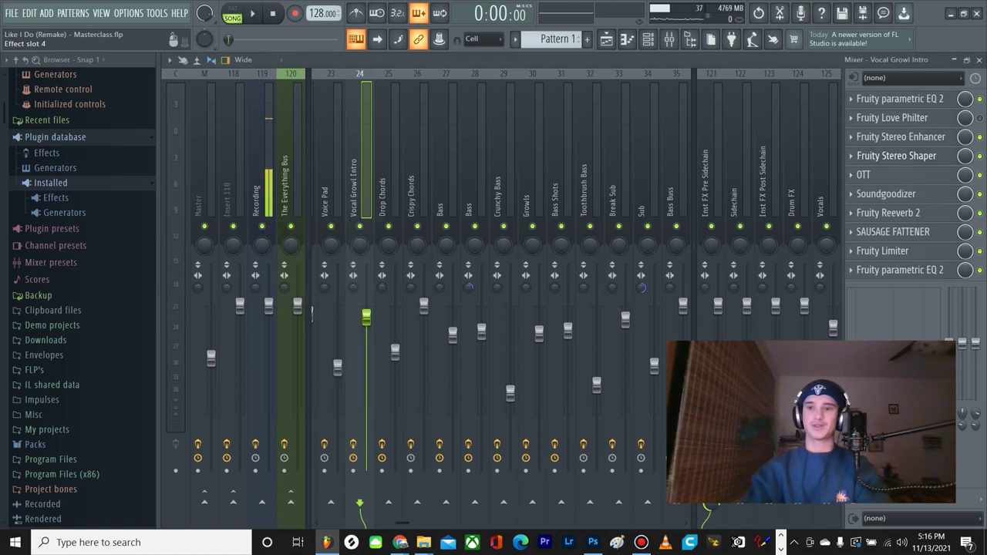
# Step: View the OTT and Soundgoodizer settings on the Vocal Growl Intro track, closing each one
pyautogui.click(863, 175)
pyautogui.click(864, 175)
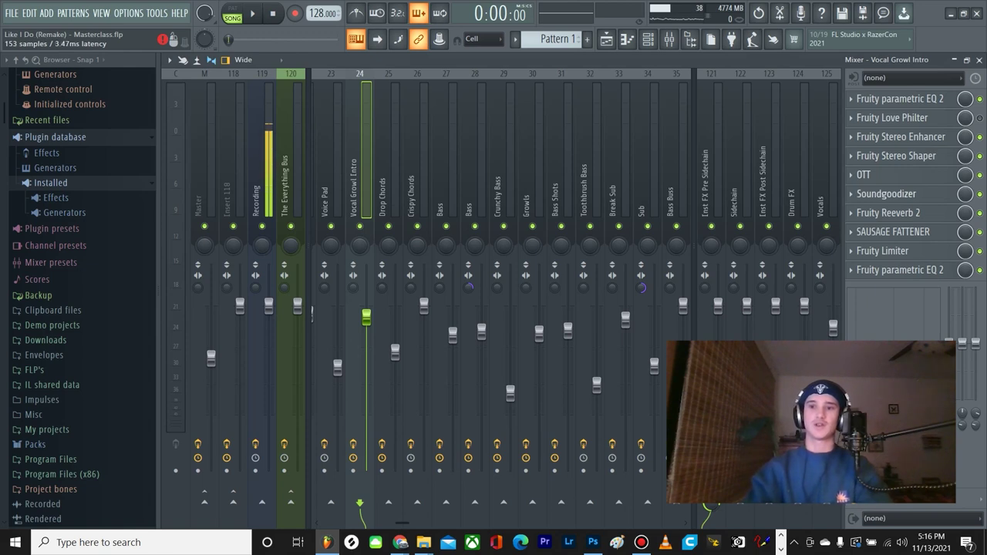
pyautogui.click(886, 193)
pyautogui.click(886, 194)
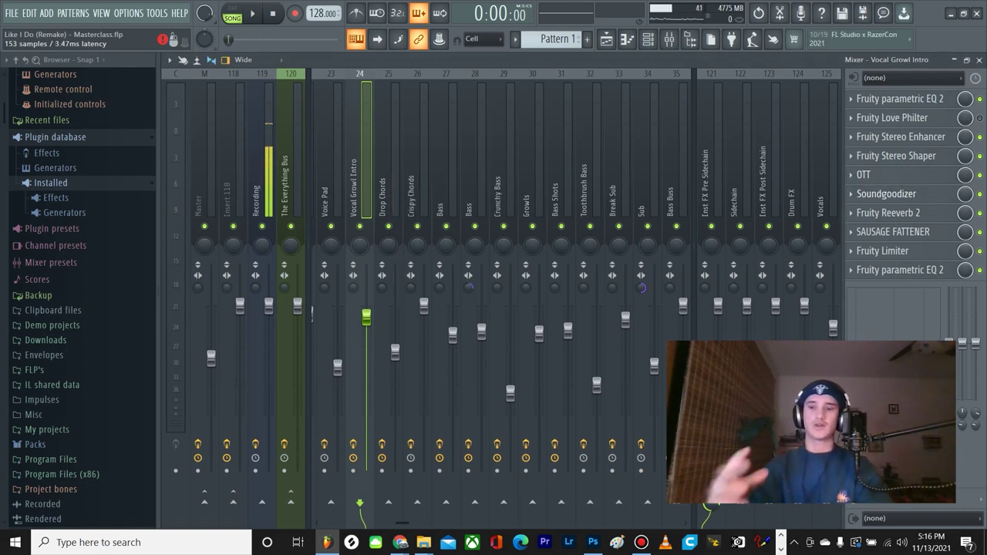
# Step: View the Vocal Growl Intro's Fruity Reeverb 2, SAUSAGE FATTENER and last Fruity parametric EQ 2, closing each one
pyautogui.click(886, 213)
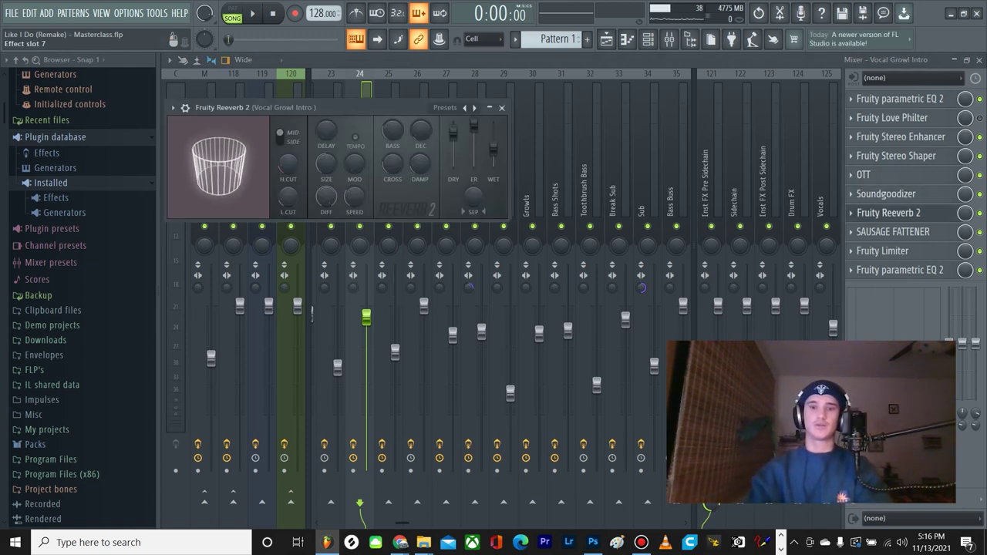
pyautogui.click(886, 213)
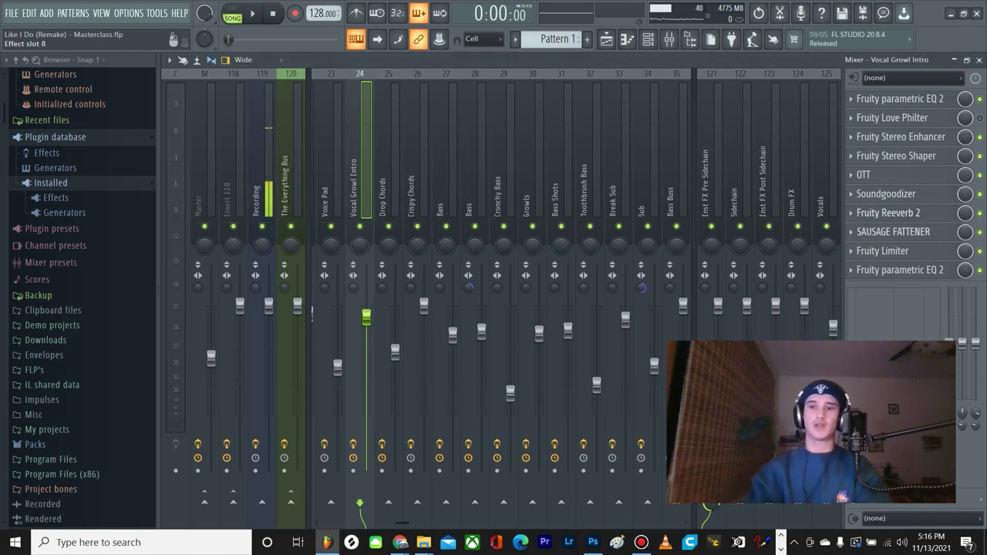
pyautogui.click(886, 231)
pyautogui.click(886, 231)
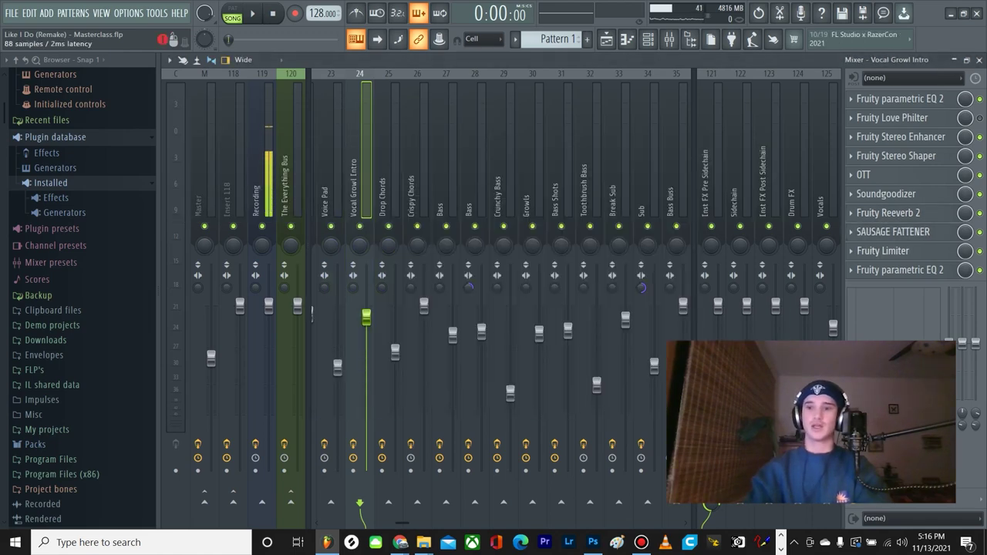
pyautogui.click(886, 269)
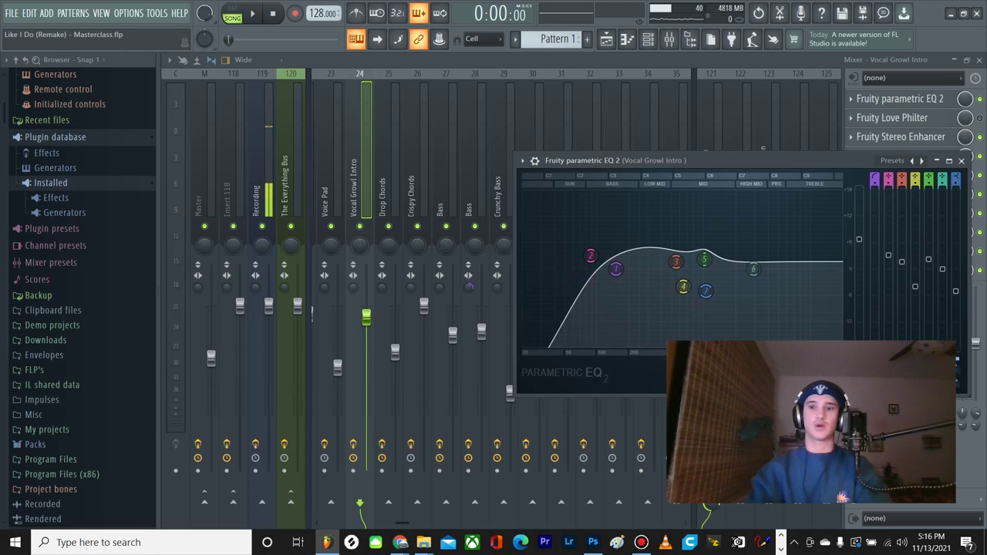
pyautogui.click(961, 161)
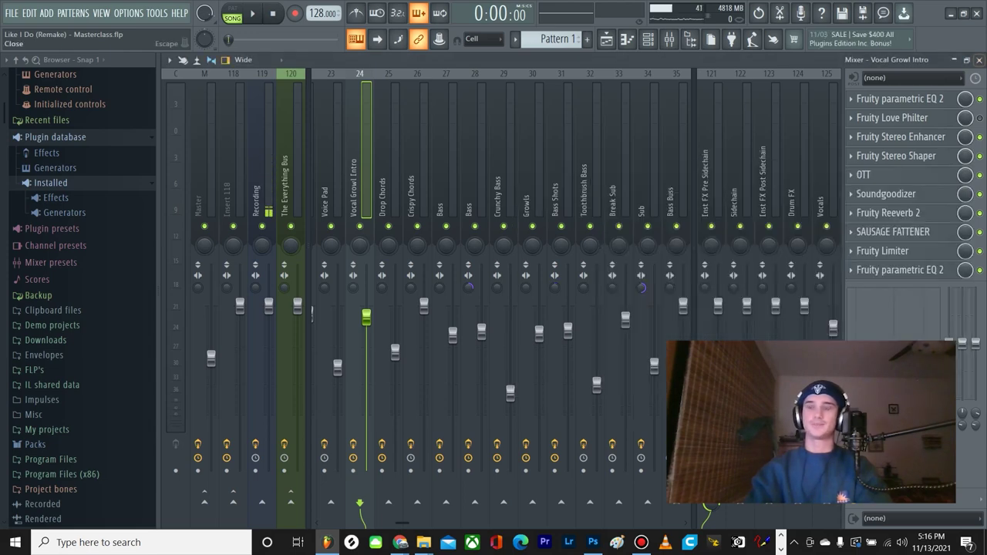
# Step: Return from the mixer to the playlist and audition the vocal growl on Track 26 with its volume automation
pyautogui.click(978, 59)
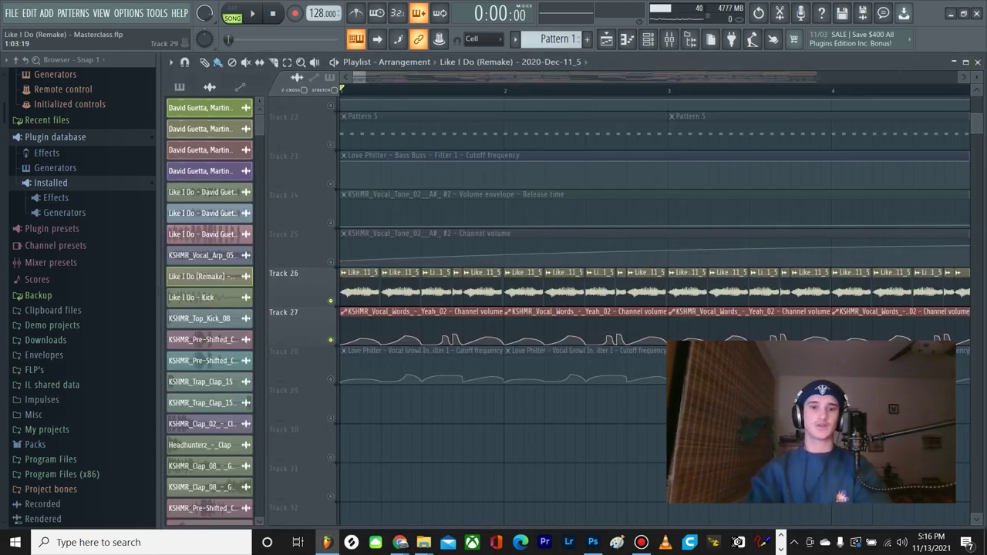
pyautogui.press('space')
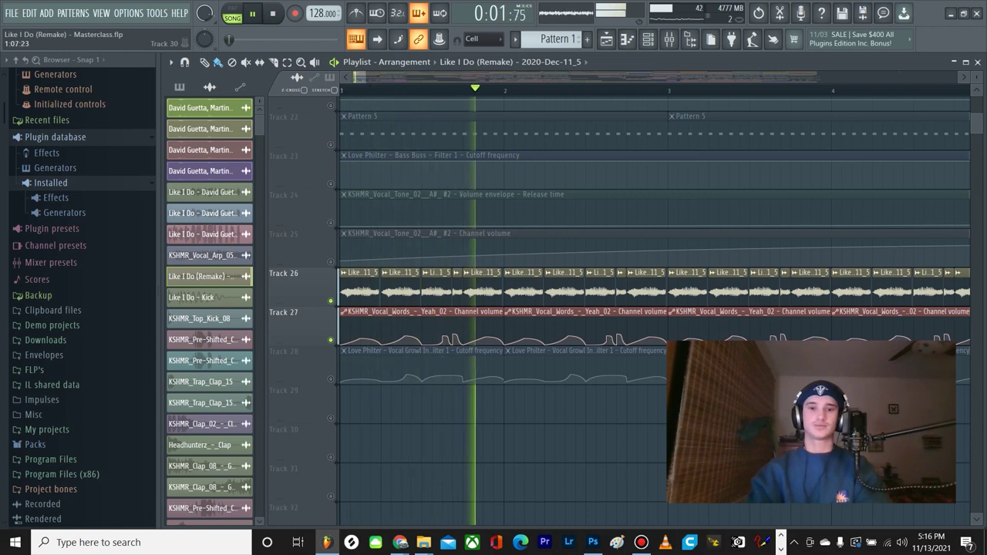
pyautogui.press('space')
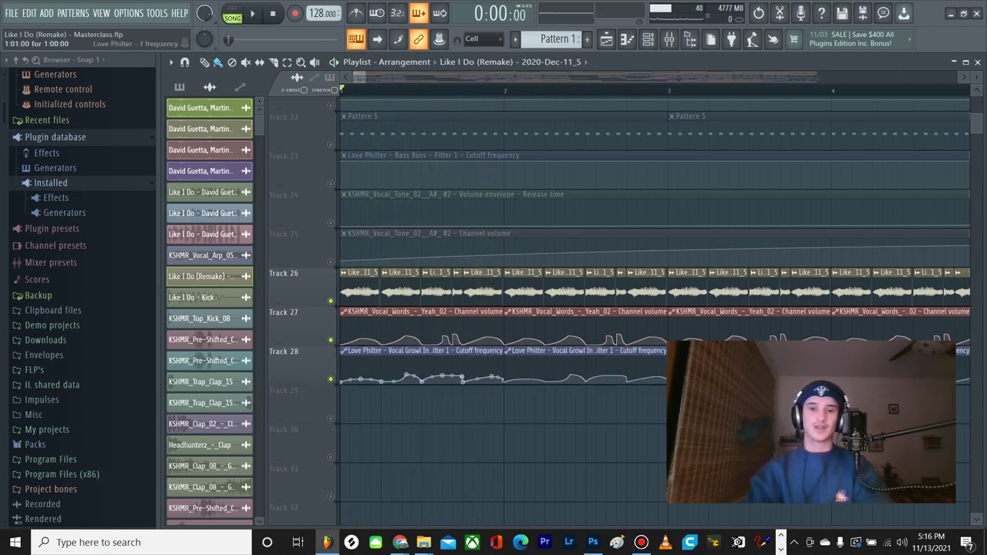
# Step: Enable Fruity Love Philter on the Vocal Growl Intro mixer track and view its settings
pyautogui.scroll(2, 420, 363)
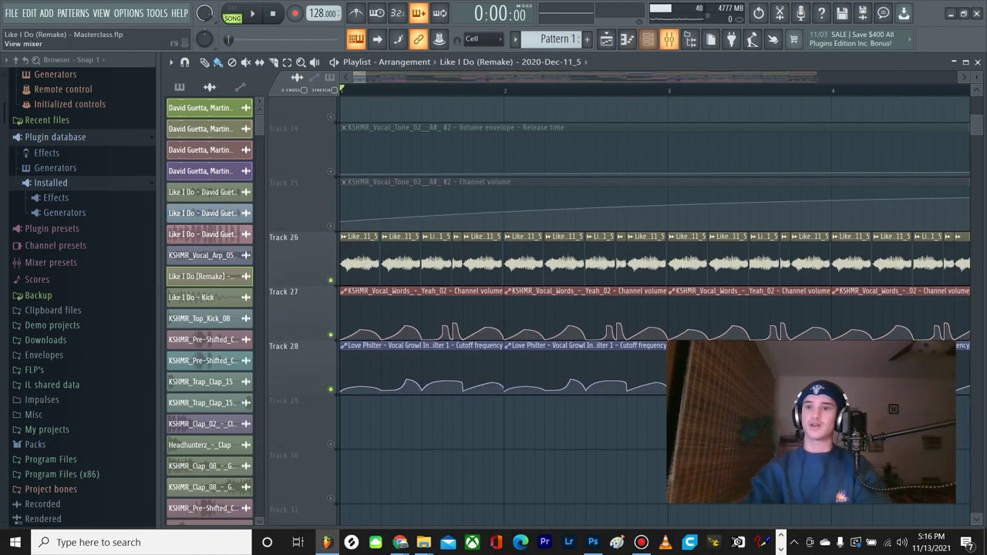
pyautogui.click(648, 39)
pyautogui.click(904, 118)
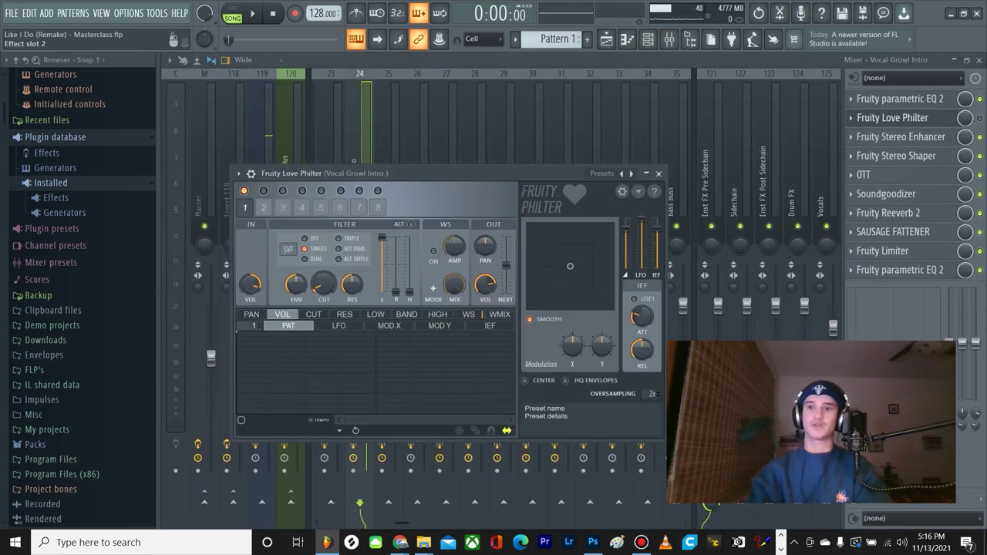
pyautogui.click(979, 118)
pyautogui.click(903, 118)
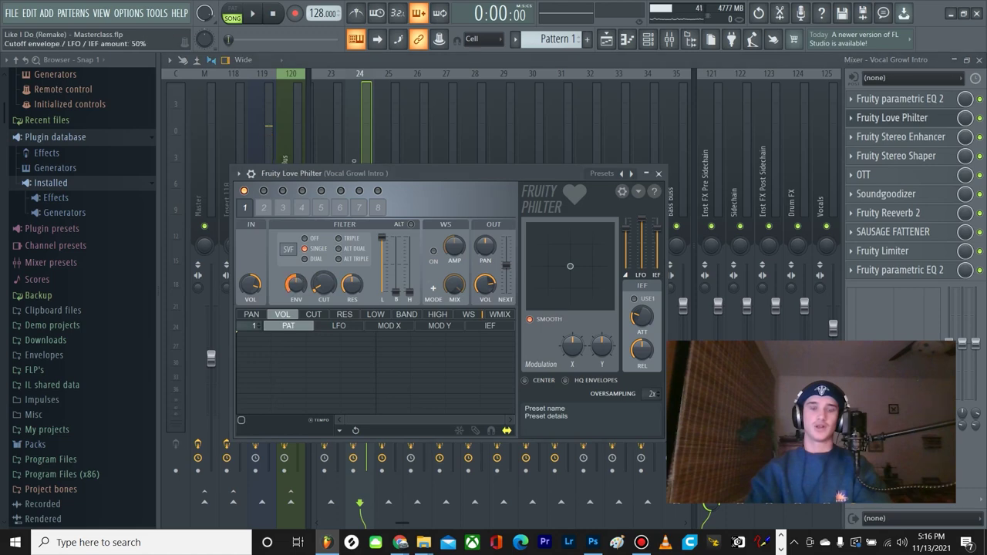
pyautogui.click(658, 173)
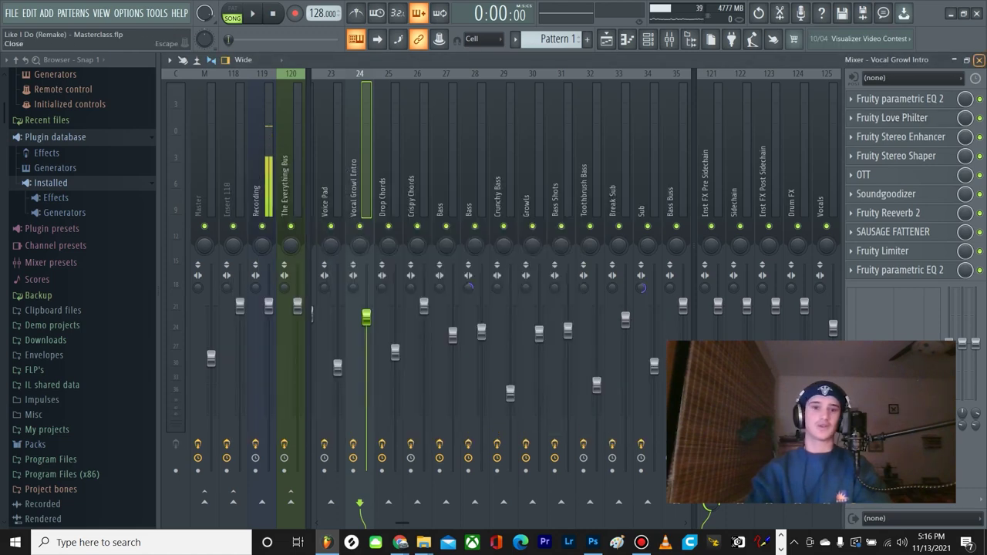
# Step: Audition the vocal growl with its volume and Love Philter cutoff automation, and examine the first bar's automation clips closely
pyautogui.click(979, 60)
pyautogui.press('space')
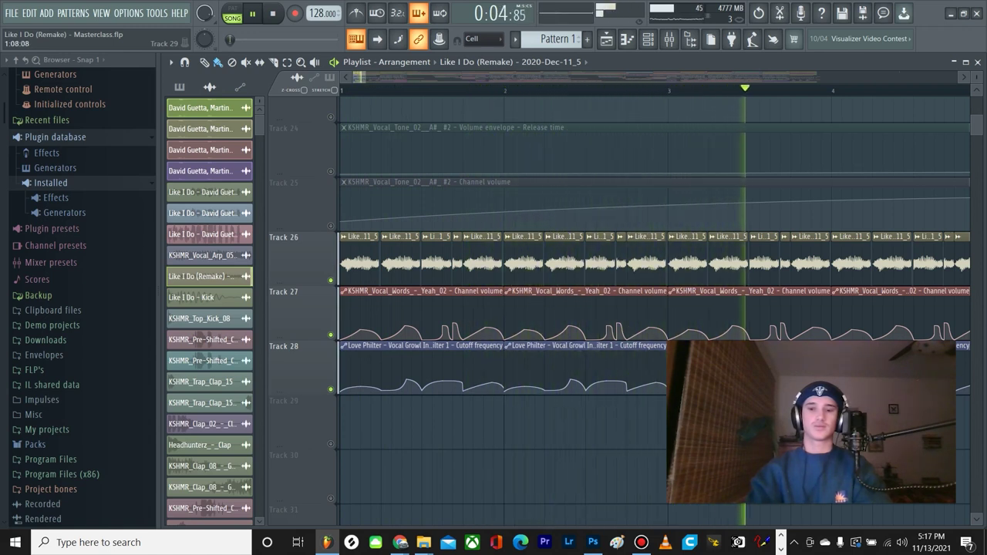
pyautogui.press('space')
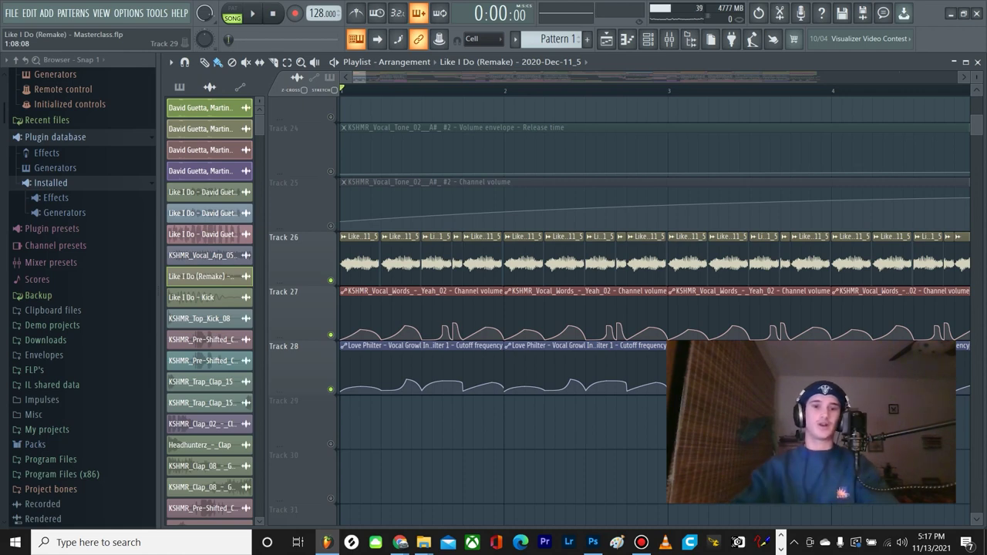
pyautogui.scroll(5, 387, 318)
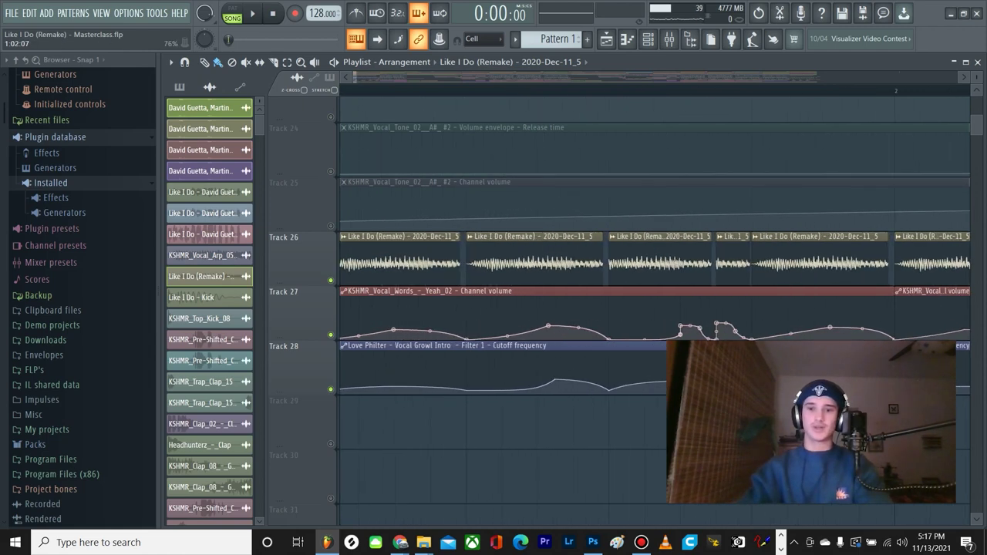
pyautogui.scroll(-2, 387, 319)
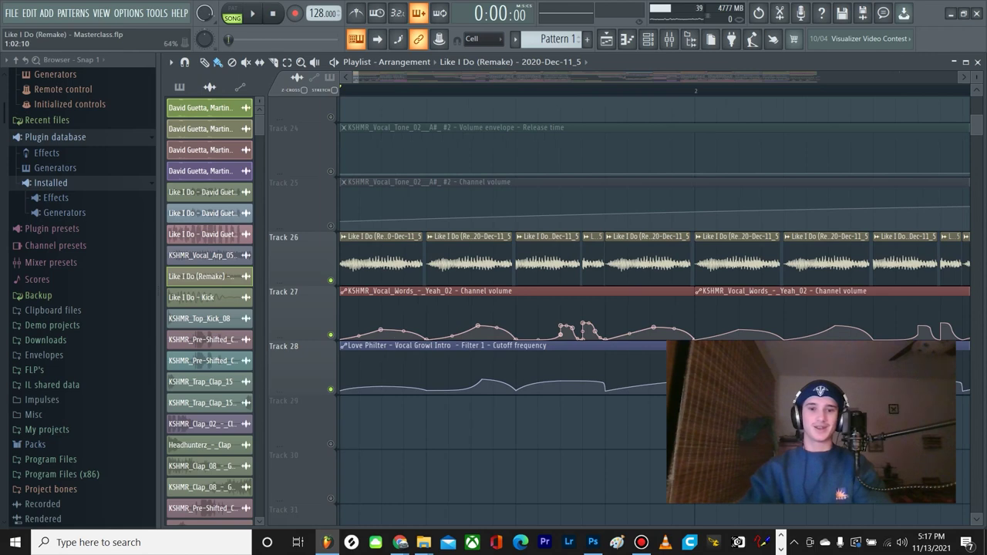
# Step: Enable playlist Tracks 39, 40 and 41, which hold the kick layers and the Kick EQ automation
pyautogui.scroll(-5, 502, 401)
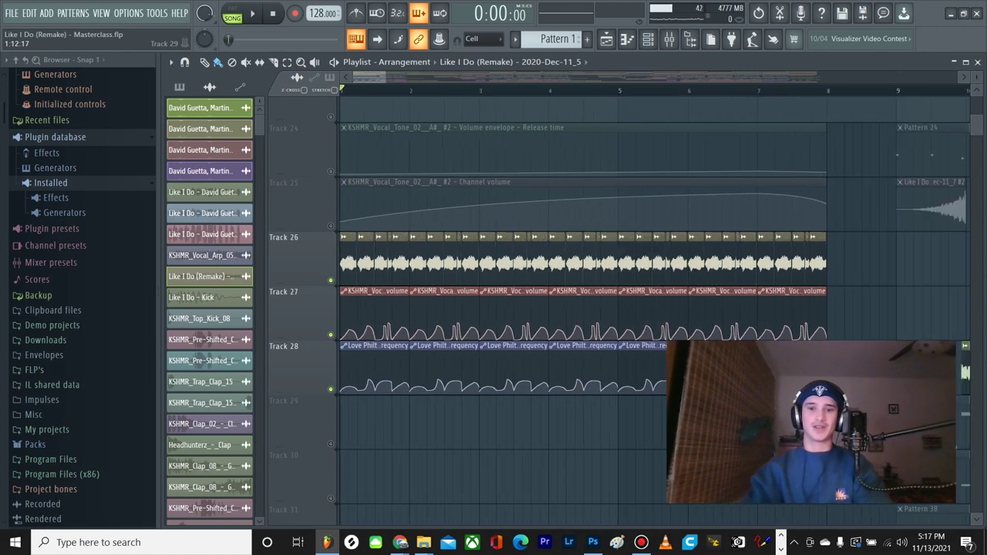
pyautogui.scroll(-3, 501, 400)
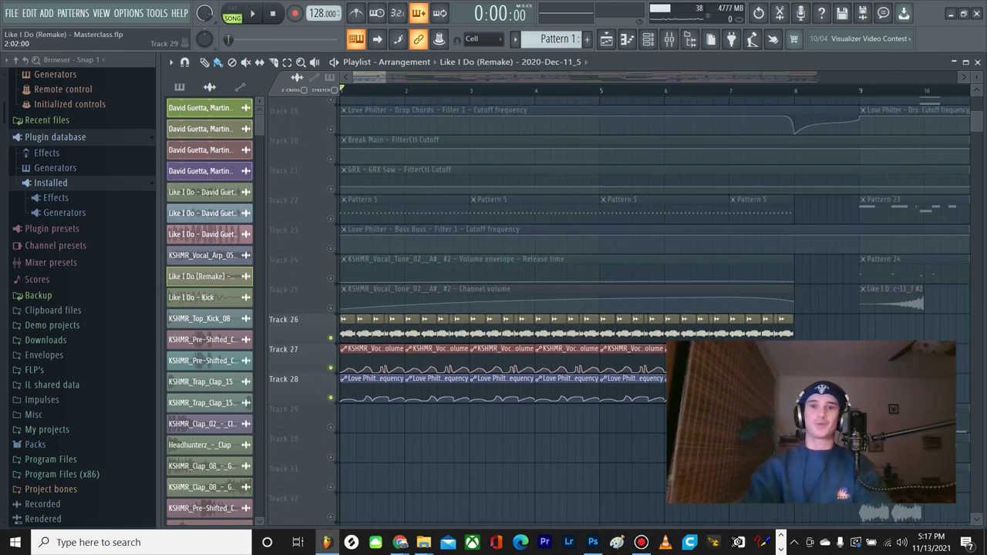
pyautogui.scroll(-2, 501, 308)
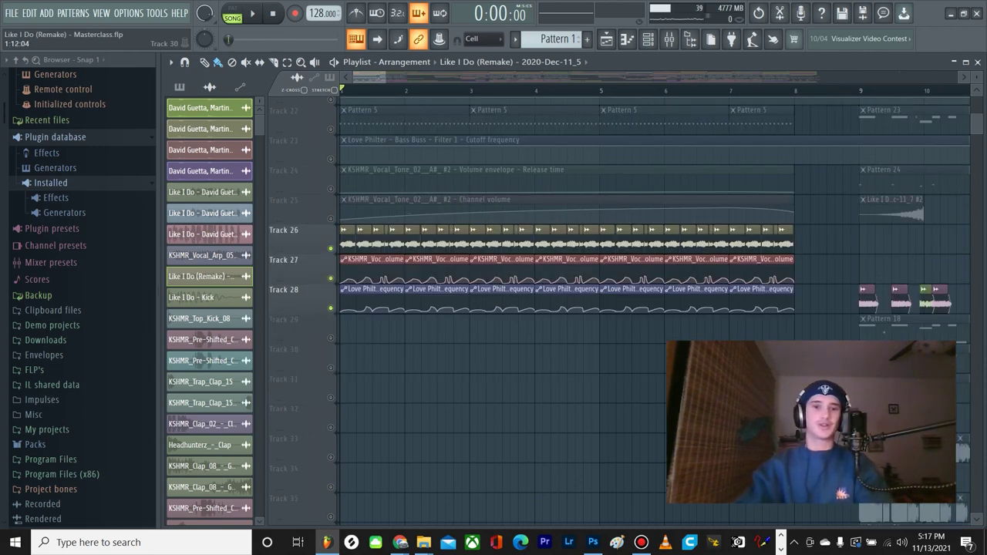
pyautogui.scroll(-6, 501, 309)
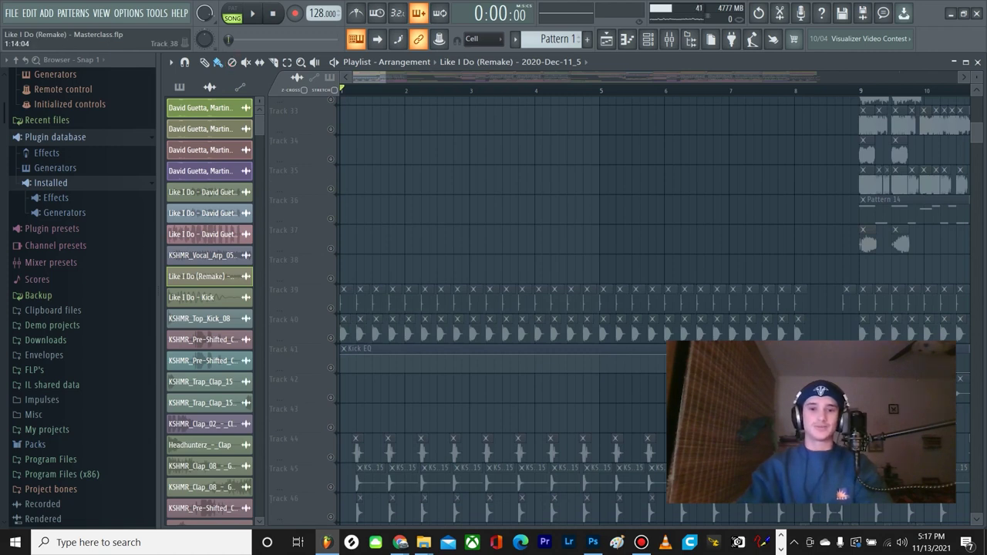
pyautogui.scroll(-2, 501, 260)
pyautogui.scroll(1, 385, 255)
pyautogui.click(330, 308)
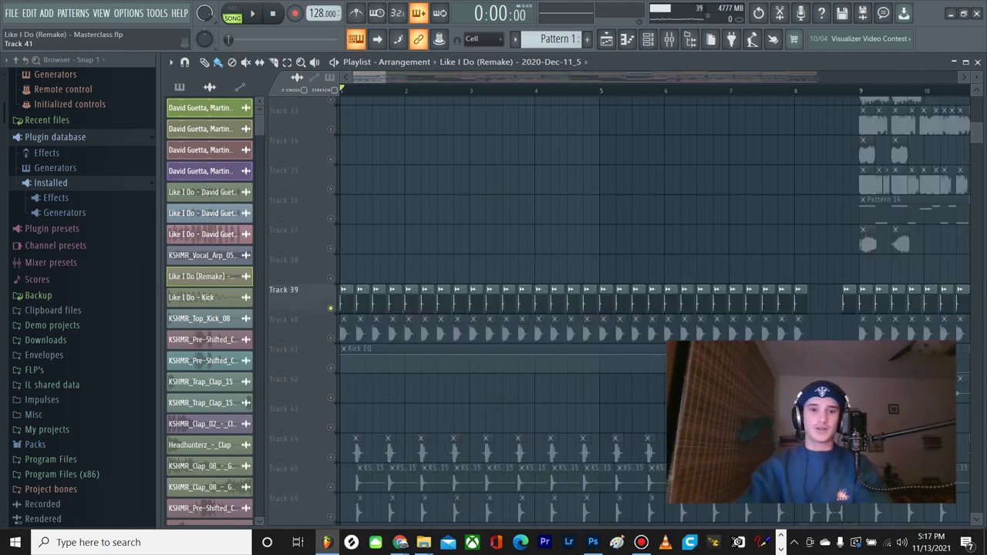
pyautogui.click(331, 337)
pyautogui.click(331, 368)
# Step: Audition the kick layers on Tracks 39 and 40 with the Kick EQ automation on Track 41
pyautogui.scroll(-3, 501, 309)
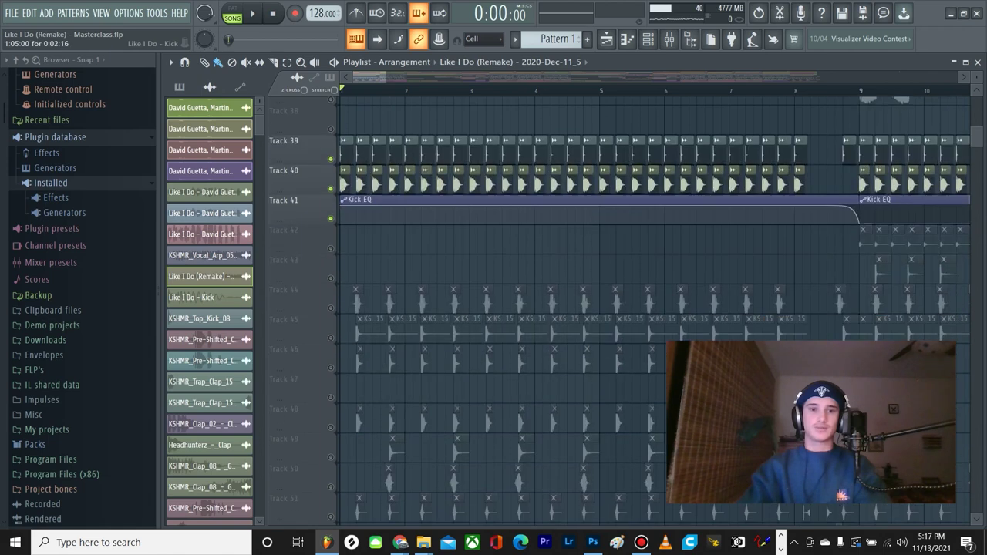
pyautogui.scroll(2, 386, 254)
pyautogui.scroll(-7, 386, 254)
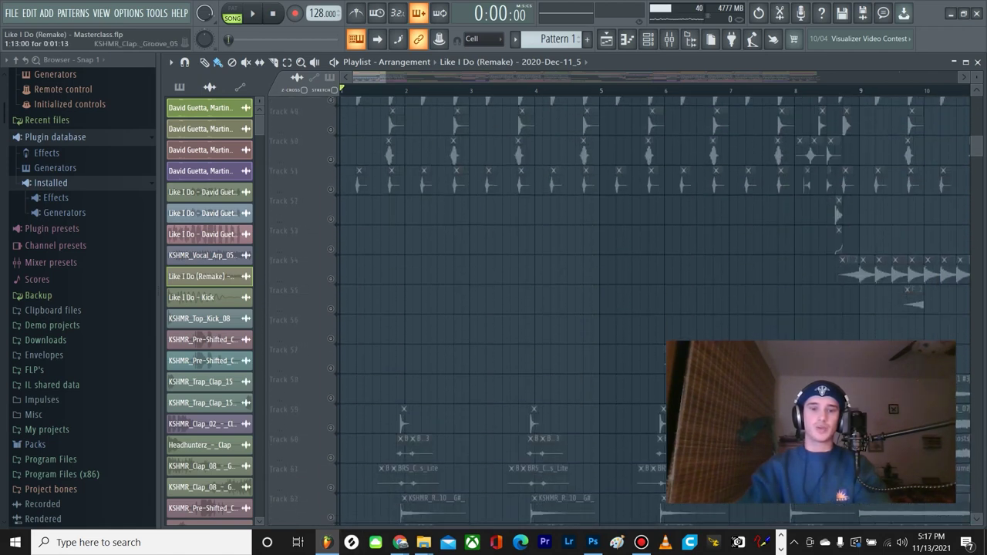
pyautogui.scroll(5, 385, 254)
pyautogui.scroll(3, 501, 308)
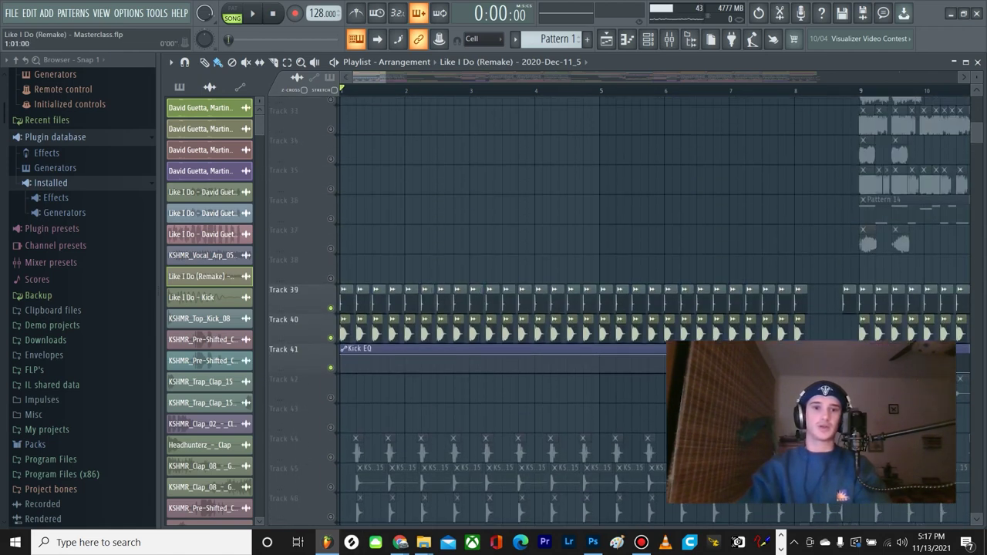
pyautogui.press('space')
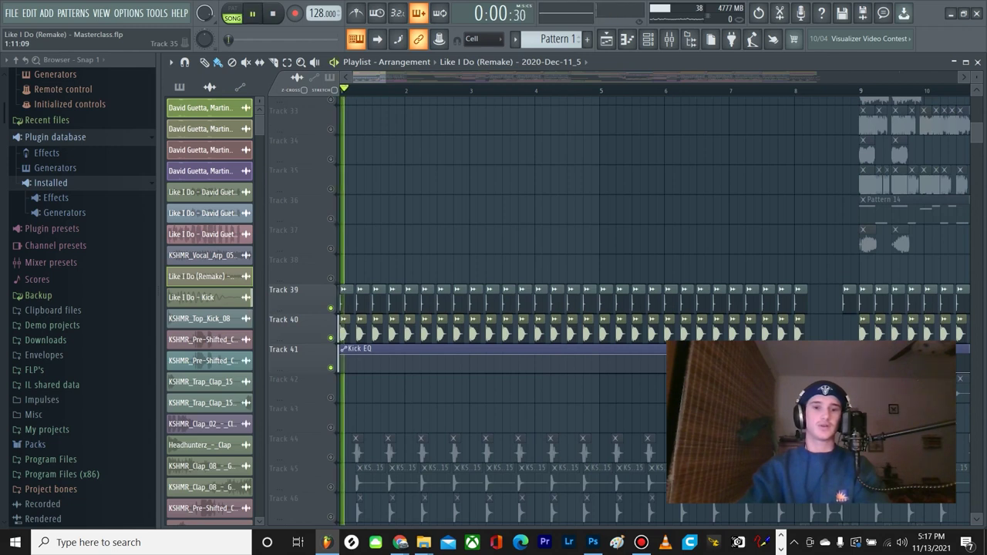
pyautogui.press('space')
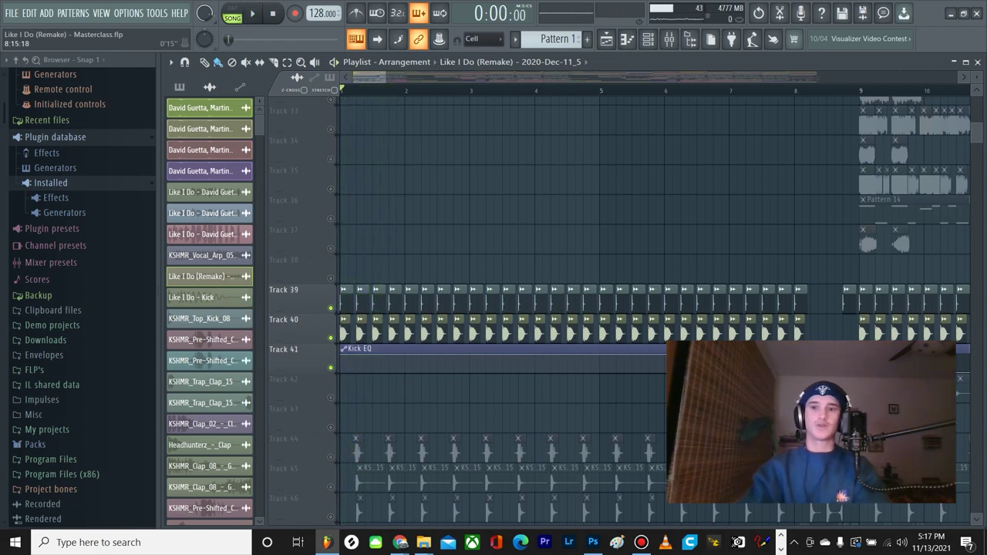
pyautogui.press('space')
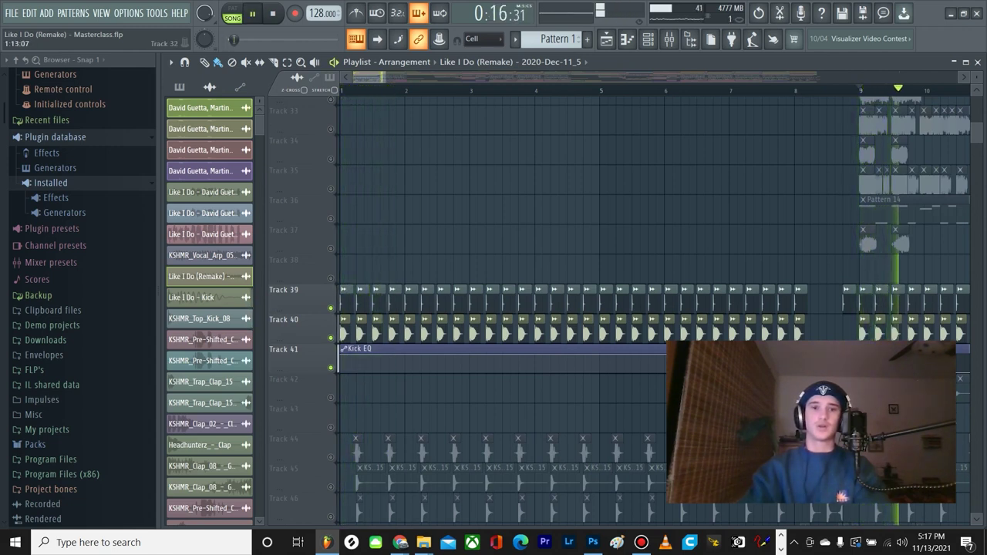
pyautogui.press('space')
# Step: Play the full arrangement with all tracks active, from bar 5 into the transition at bar 8
pyautogui.scroll(10, 501, 308)
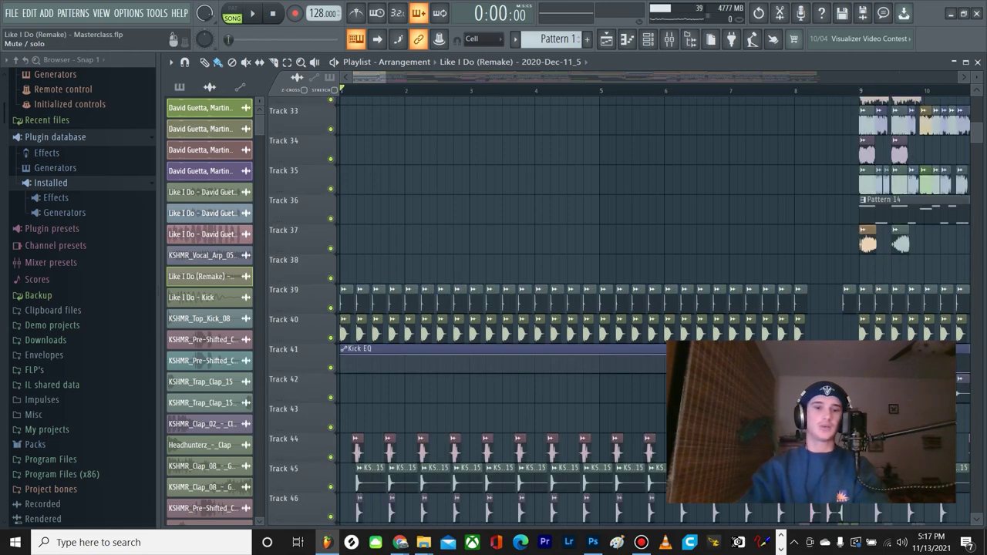
pyautogui.scroll(-15, 501, 309)
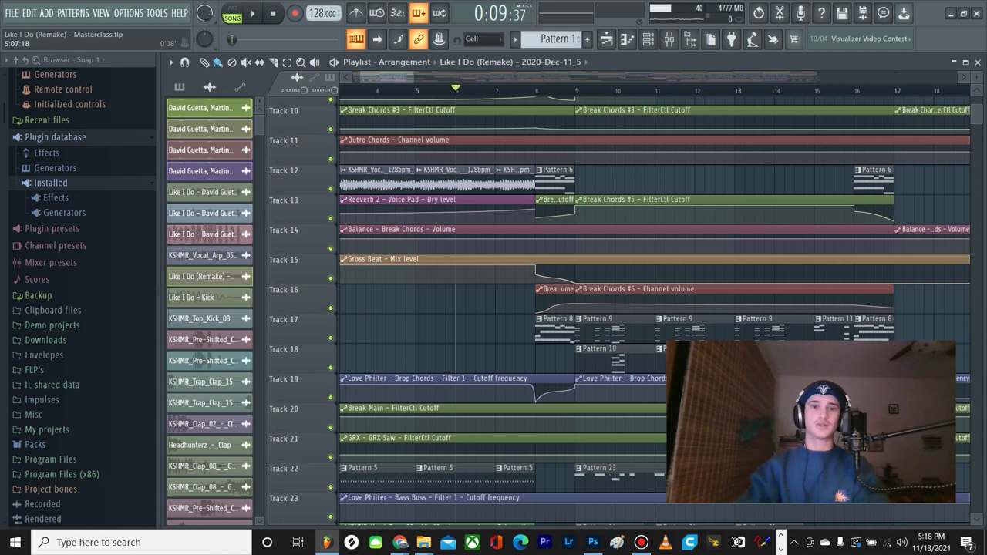
pyautogui.press('space')
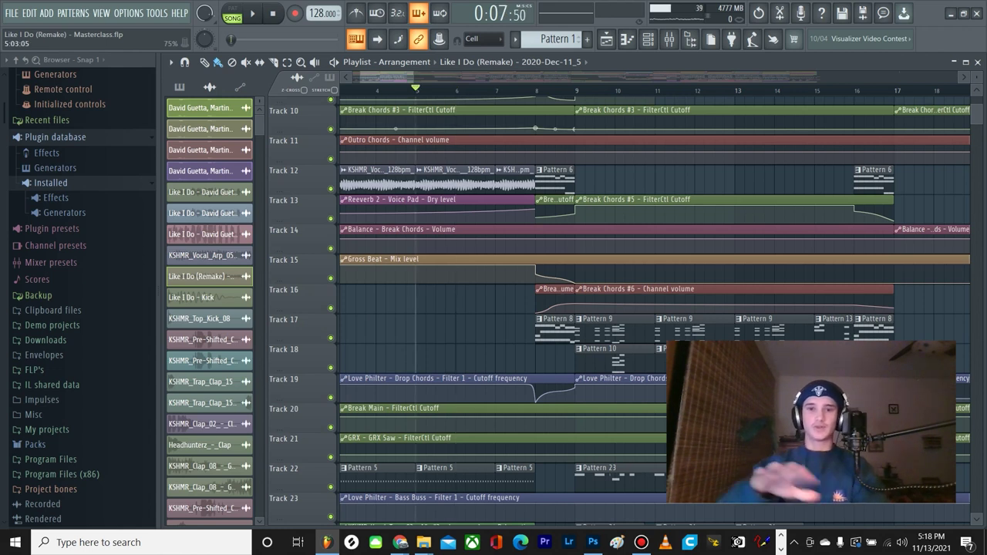
pyautogui.scroll(3, 660, 231)
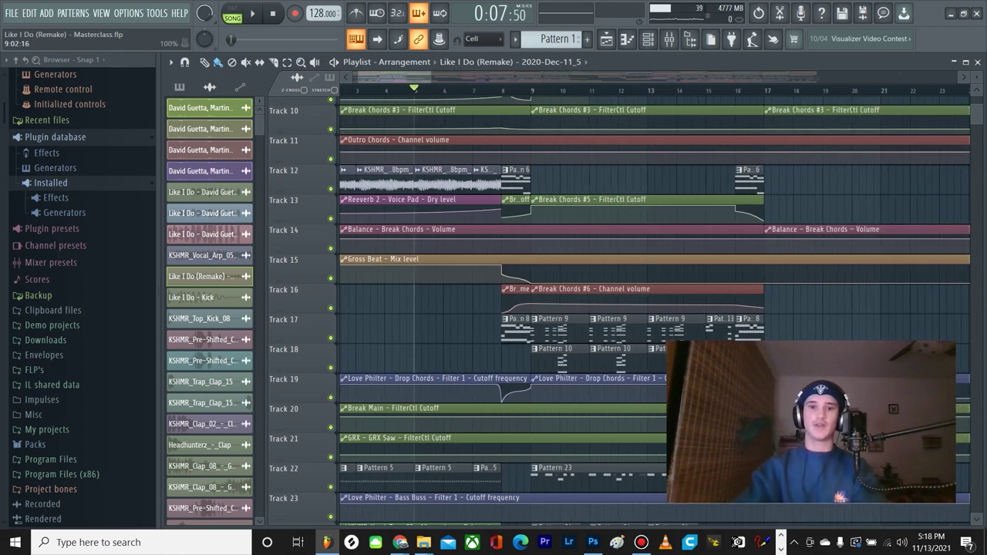
pyautogui.press('space')
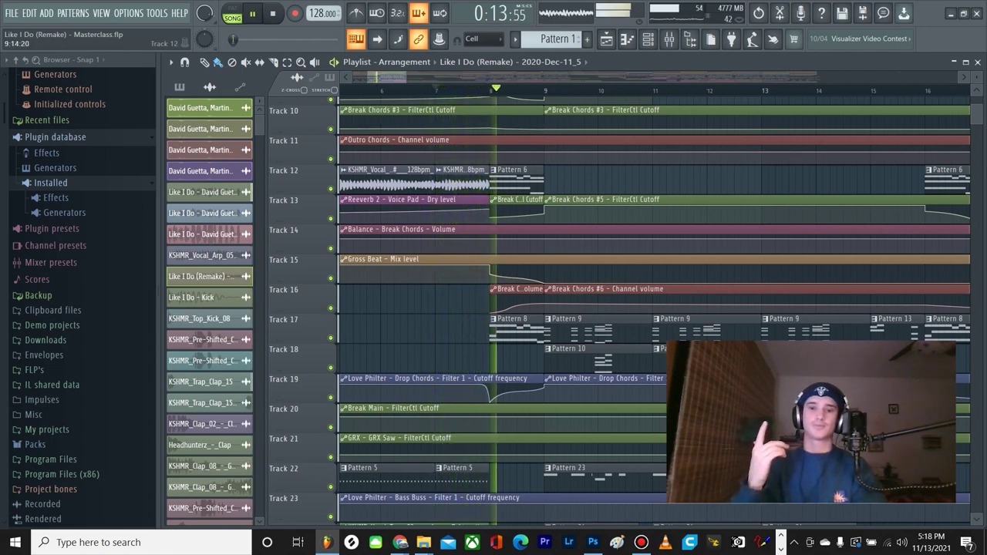
pyautogui.press('space')
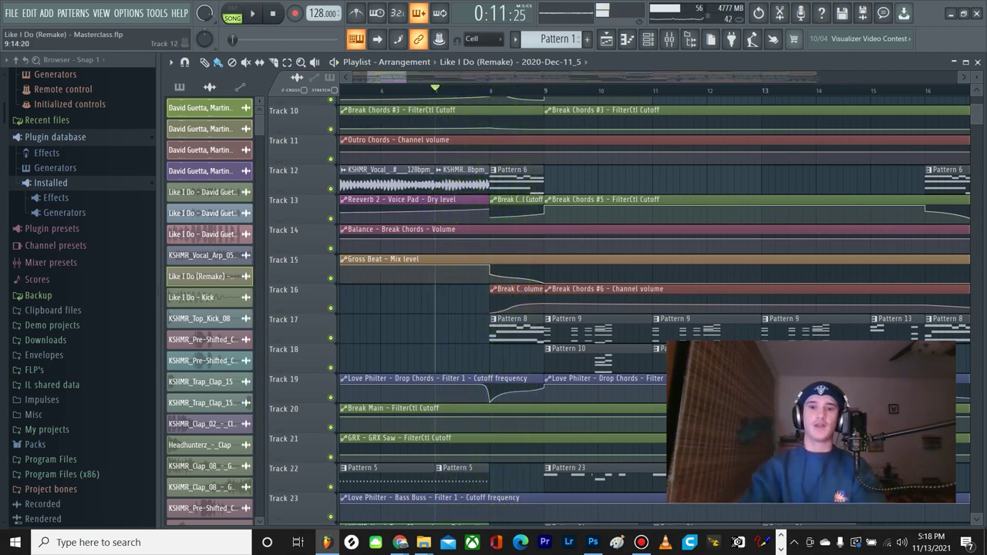
# Step: Play the full mix again from the end of the intro through the section starting at bar 9
pyautogui.scroll(-2, 925, 151)
pyautogui.scroll(2, 343, 141)
pyautogui.press('space')
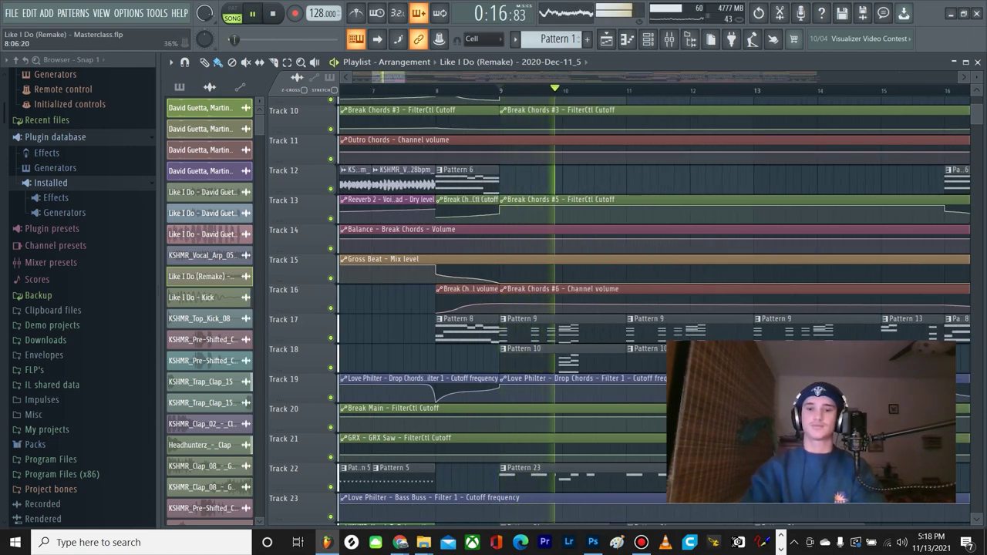
pyautogui.scroll(-2, 423, 179)
pyautogui.scroll(-2, 408, 179)
pyautogui.scroll(2, 503, 179)
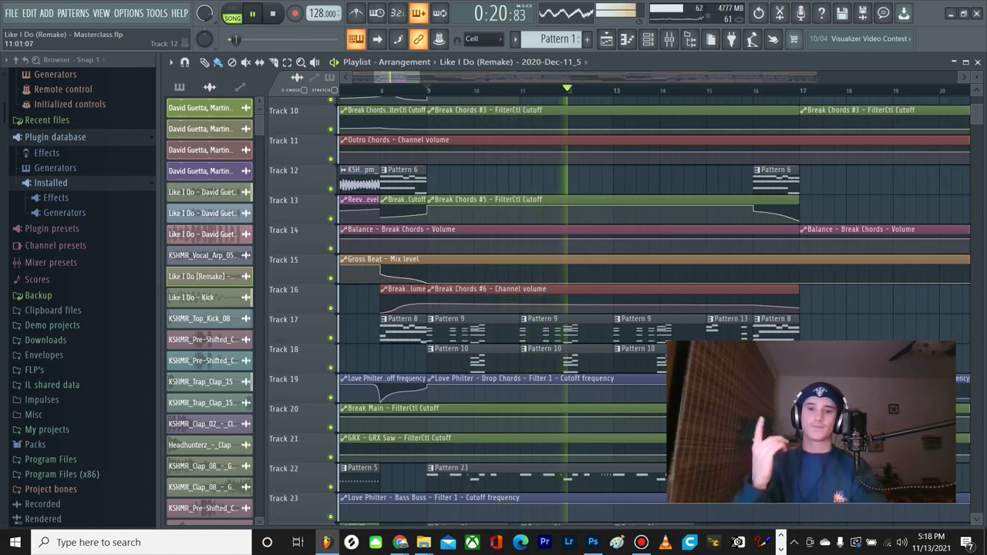
pyautogui.press('space')
# Step: Look over the playlist tracks of the section starting at bar 9, from the vocals down to the kick layers
pyautogui.scroll(-2, 423, 179)
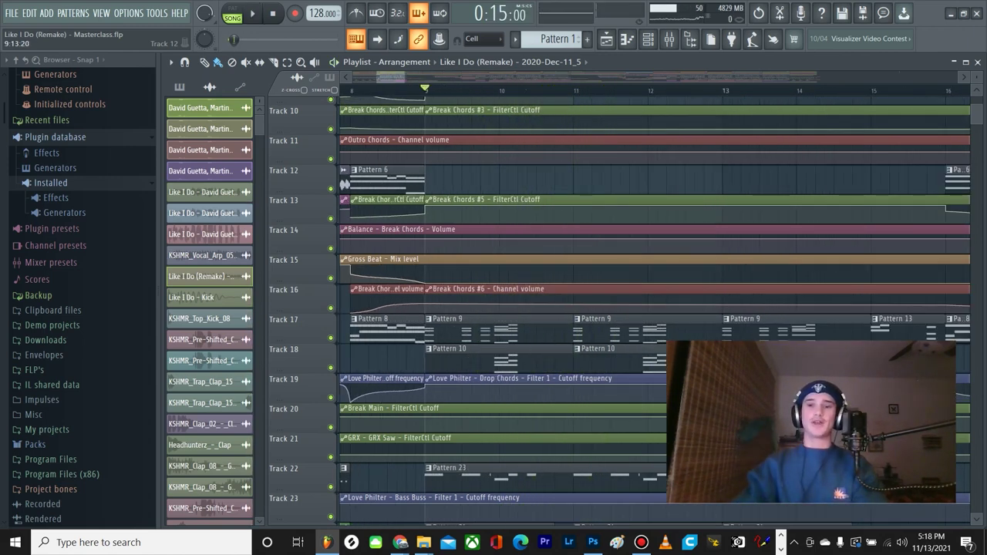
pyautogui.scroll(-3, 424, 179)
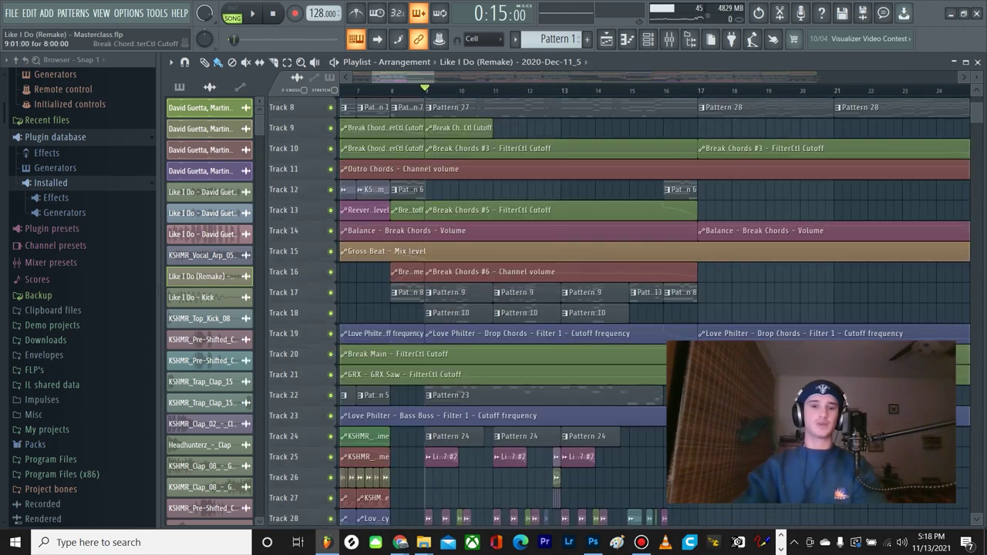
pyautogui.scroll(4, 423, 179)
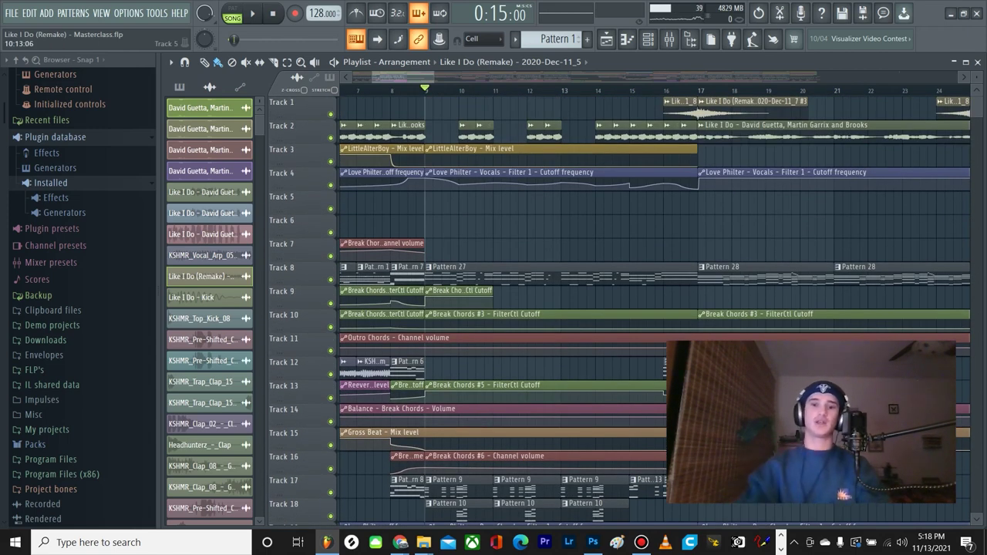
pyautogui.scroll(-4, 424, 179)
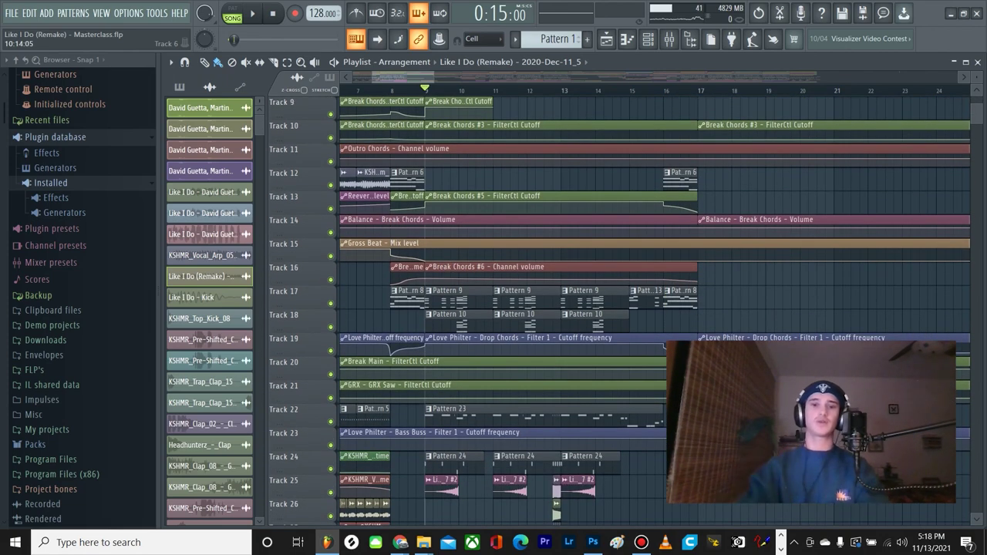
pyautogui.scroll(-7, 423, 179)
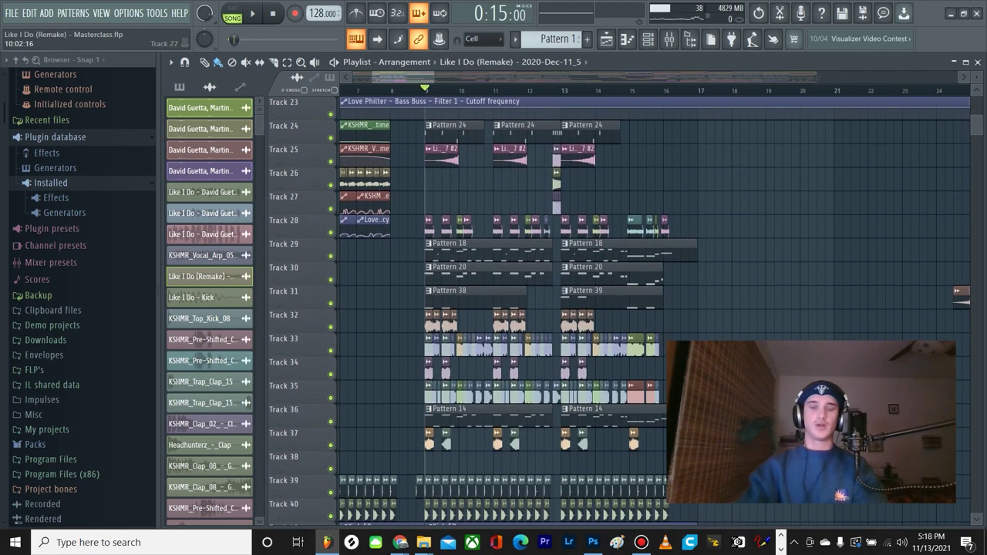
pyautogui.scroll(3, 459, 224)
pyautogui.scroll(-2, 460, 223)
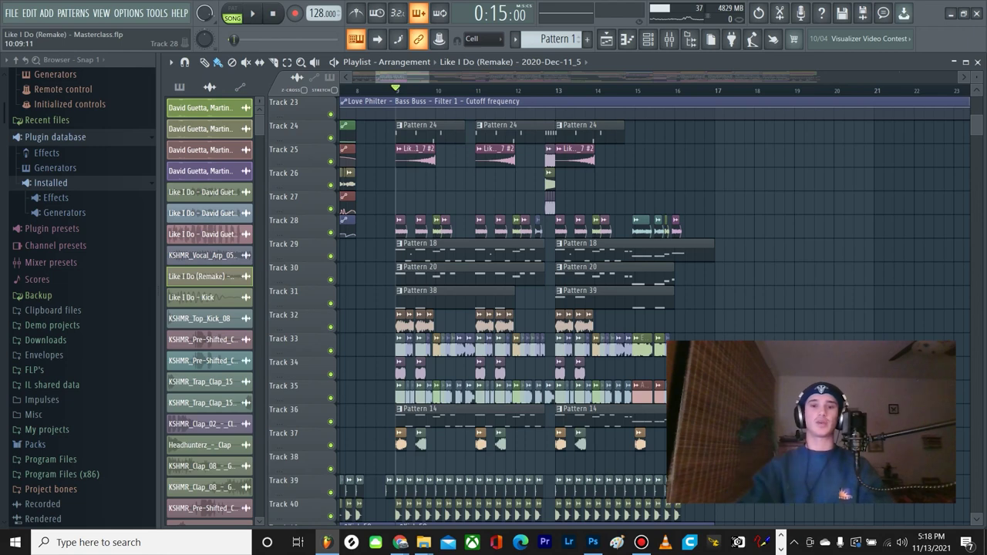
pyautogui.scroll(5, 392, 204)
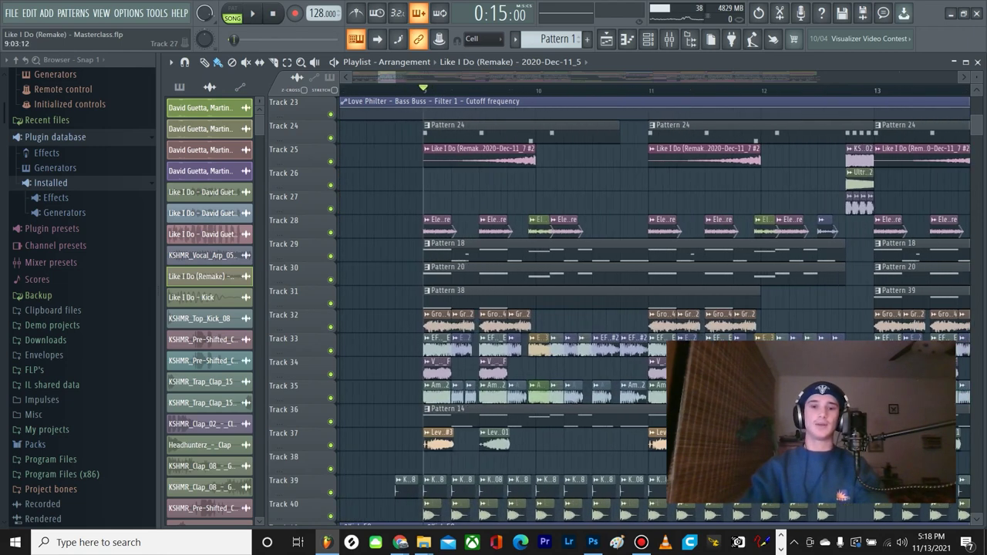
pyautogui.scroll(-4, 393, 205)
pyautogui.scroll(4, 480, 181)
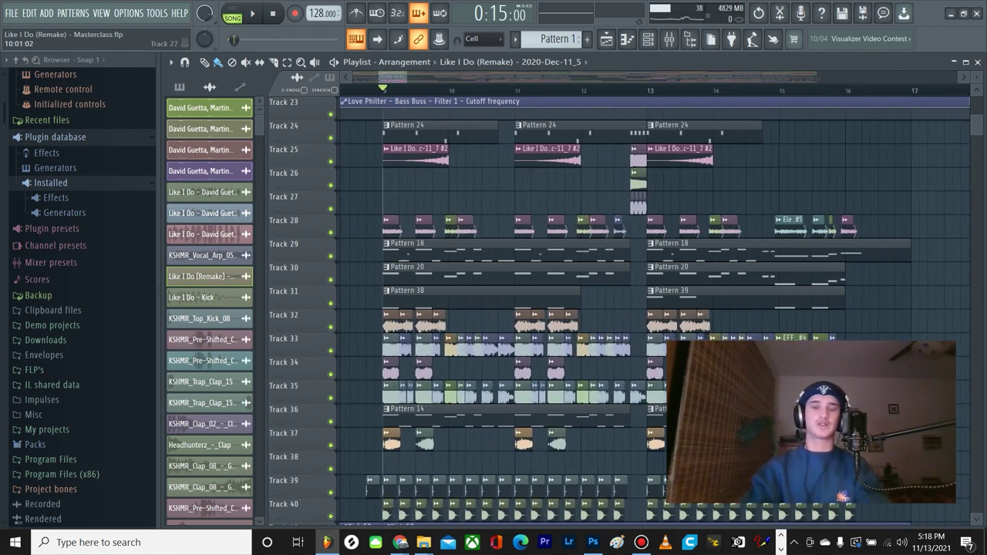
pyautogui.scroll(3, 431, 224)
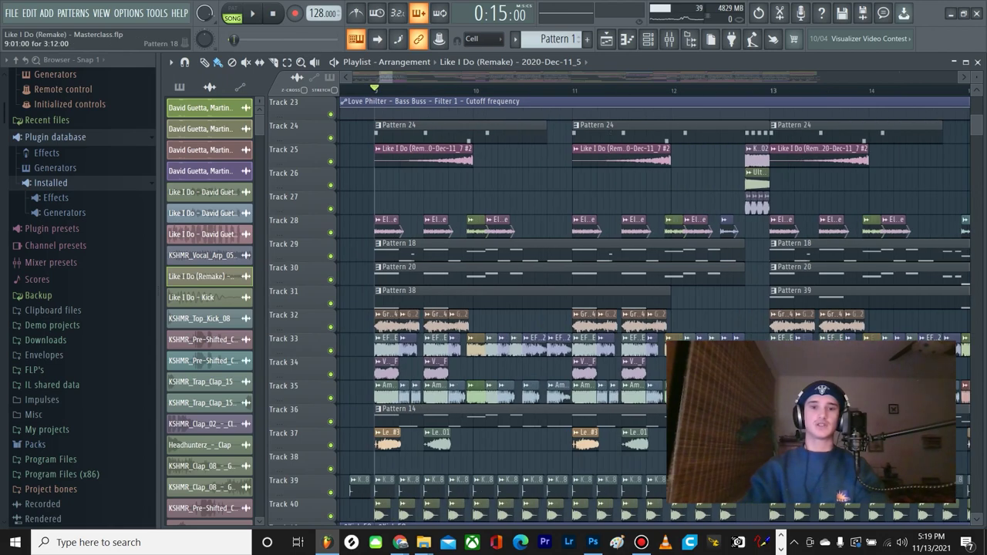
pyautogui.scroll(3, 432, 224)
pyautogui.scroll(6, 397, 246)
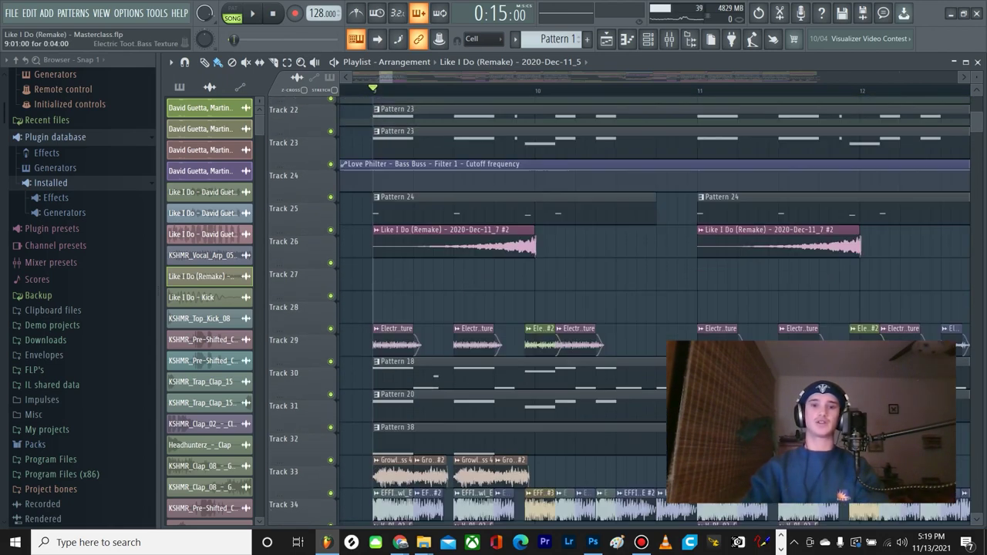
# Step: Solo playlist Track 29 and play its Pattern 18 clips from bar 9
pyautogui.scroll(-9, 397, 246)
pyautogui.scroll(3, 397, 245)
pyautogui.scroll(-3, 395, 223)
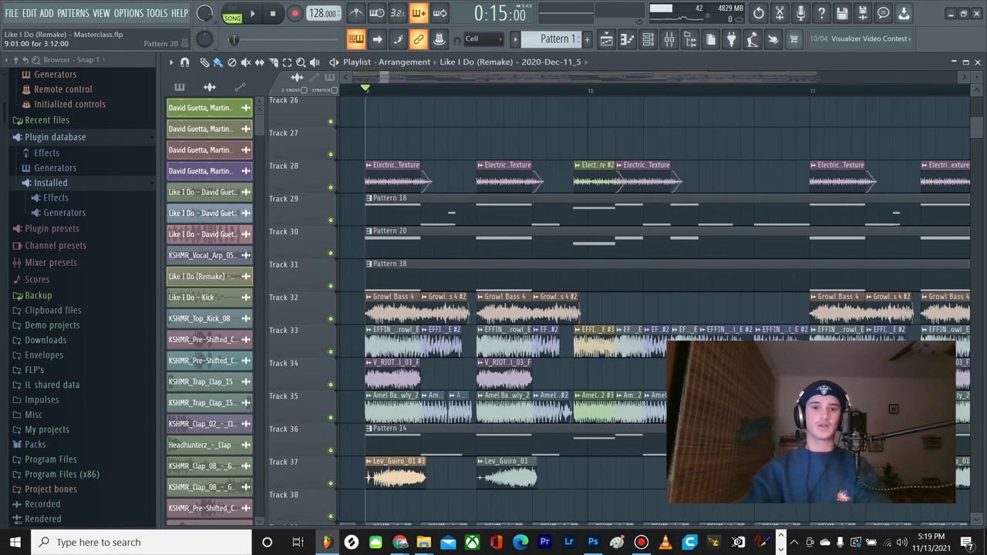
pyautogui.rightClick(331, 220)
pyautogui.press('space')
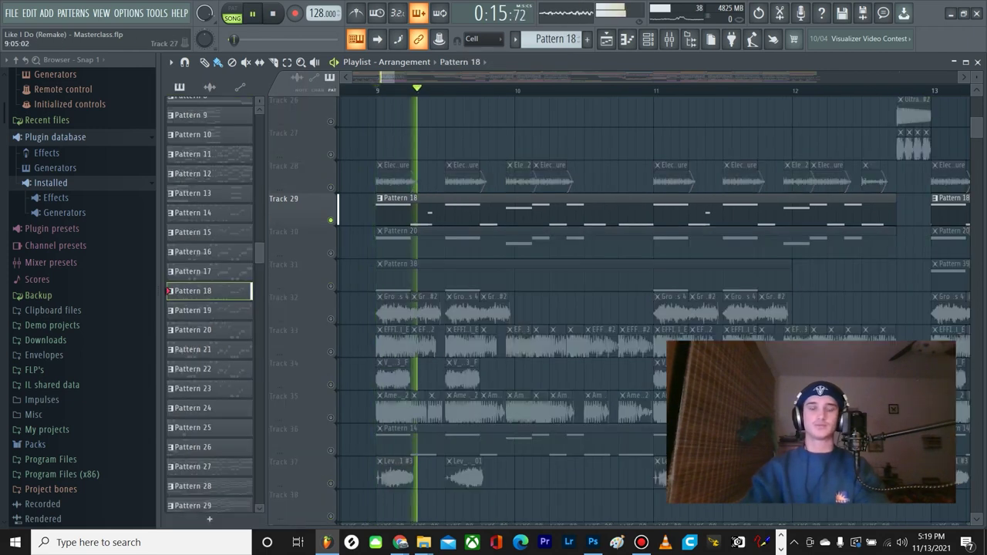
pyautogui.scroll(-4, 385, 223)
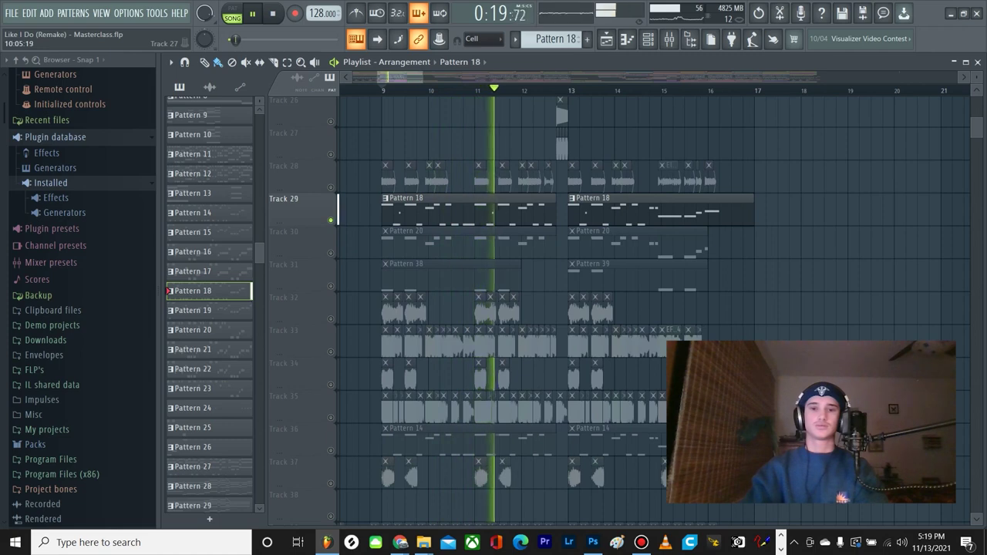
pyautogui.press('space')
# Step: Show Pattern 18's channels and audition the individual Brooks Bass channels listed below Layer #2
pyautogui.press('F6')
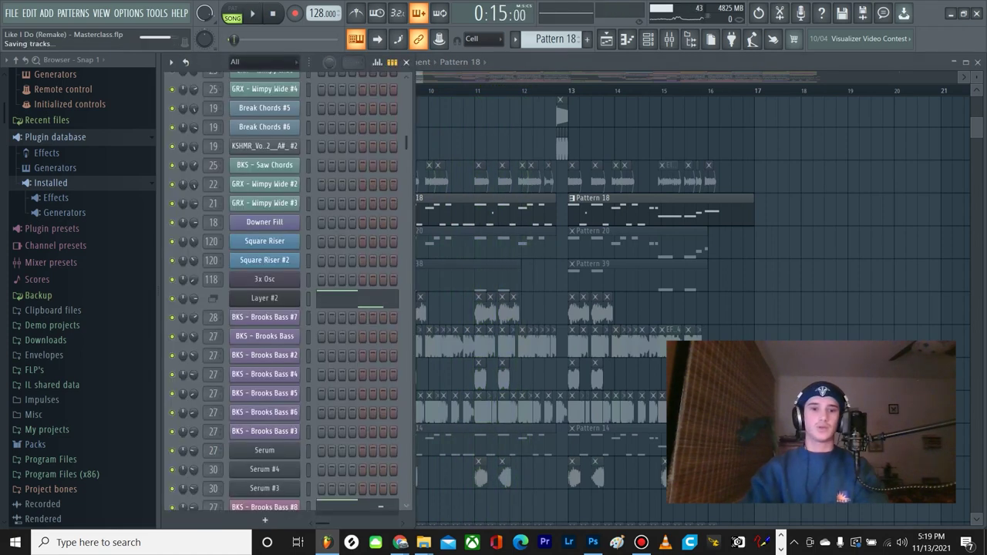
pyautogui.scroll(-4, 264, 293)
pyautogui.scroll(1, 265, 293)
pyautogui.scroll(5, 265, 293)
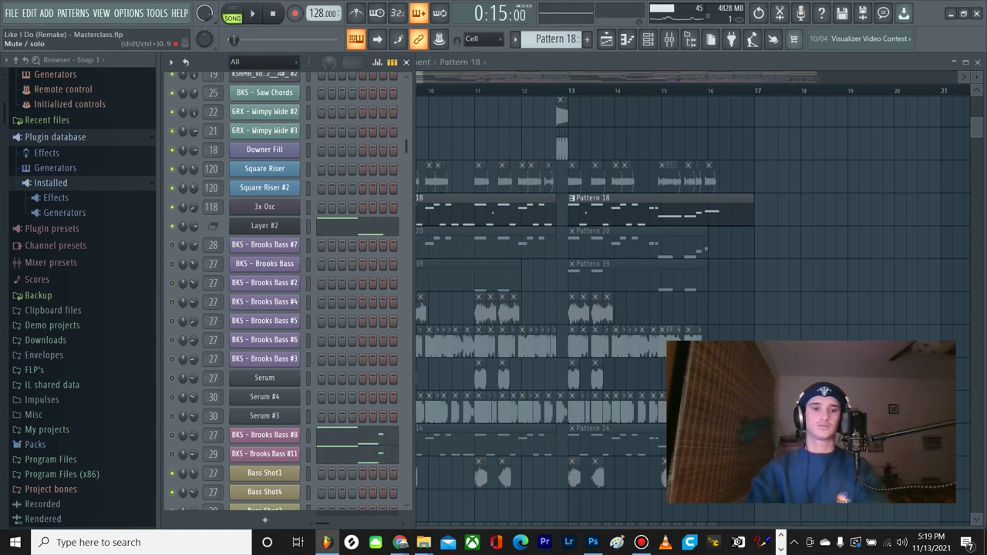
pyautogui.press('space')
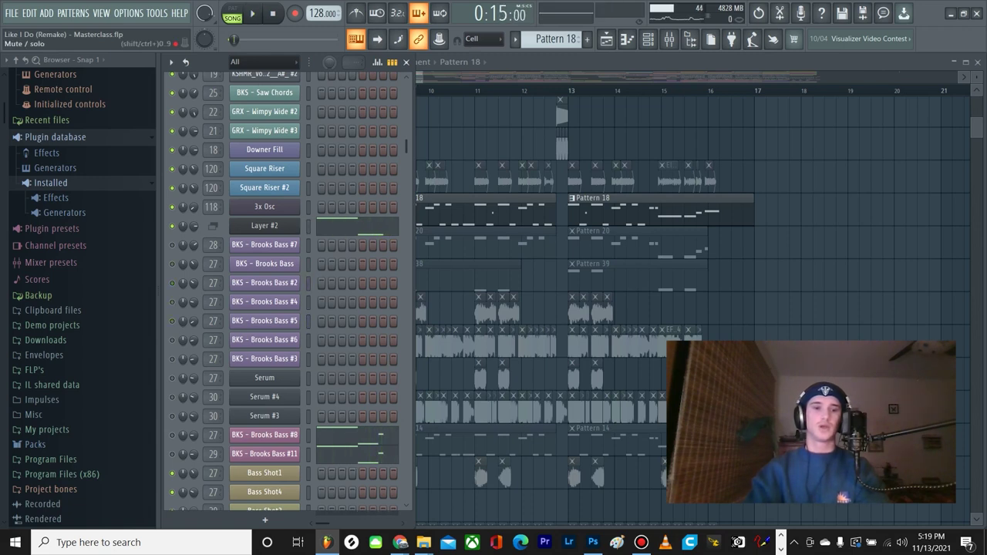
# Step: Inspect the Sylenth1 patches of BKS - Brooks Bass #6 and BKS - Brooks Bass #3, playing the latter on its own
pyautogui.click(265, 340)
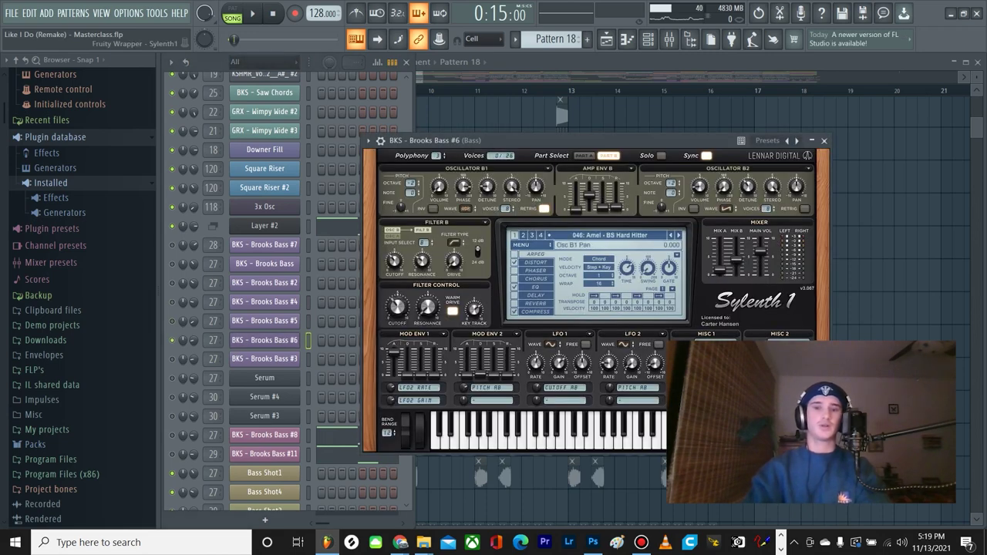
pyautogui.moveTo(555, 141); pyautogui.dragTo(469, 136)
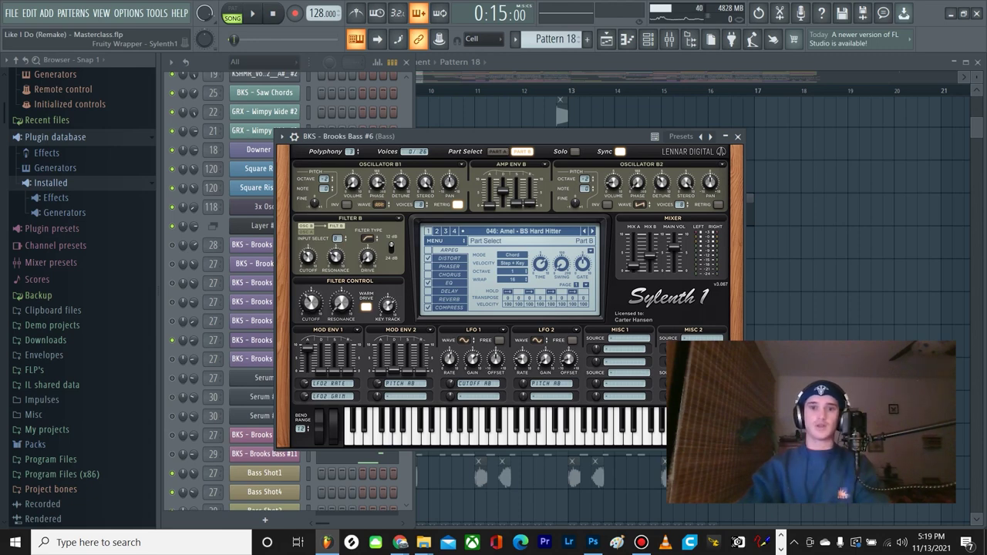
pyautogui.moveTo(501, 136); pyautogui.dragTo(507, 115)
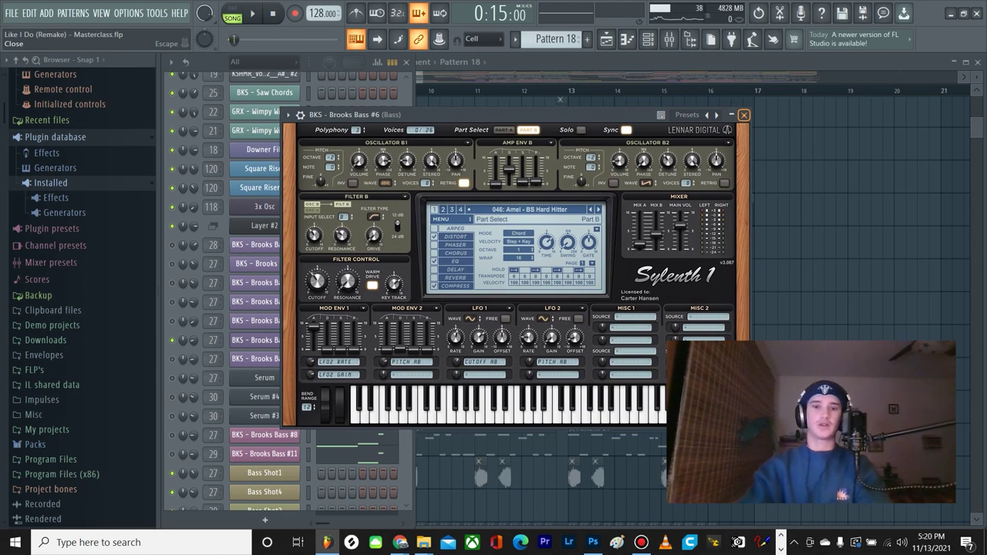
pyautogui.click(743, 114)
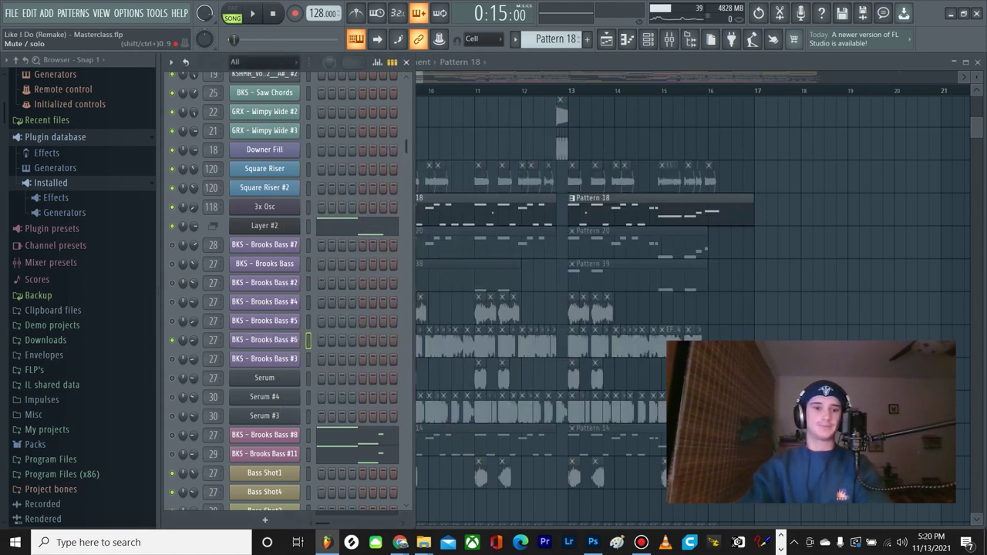
pyautogui.click(265, 358)
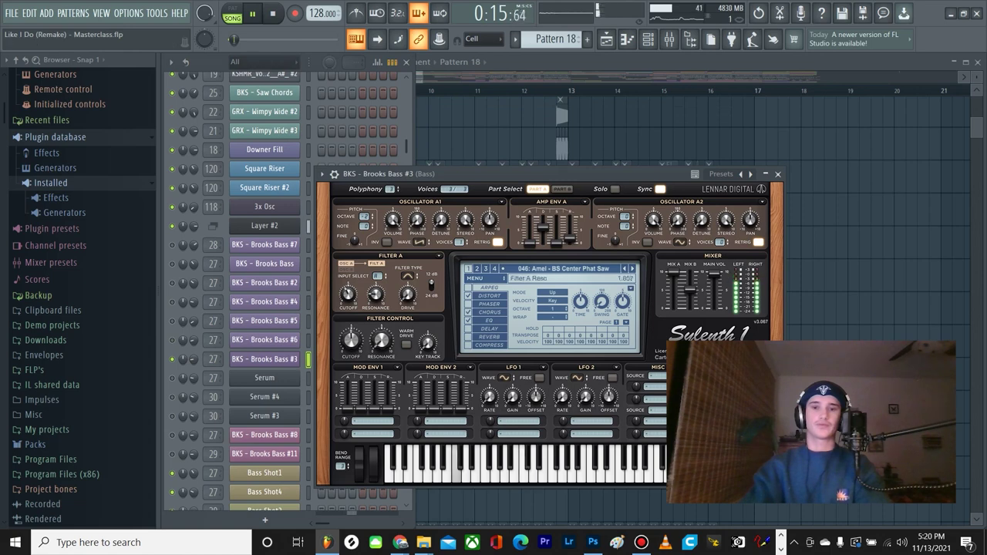
pyautogui.click(777, 174)
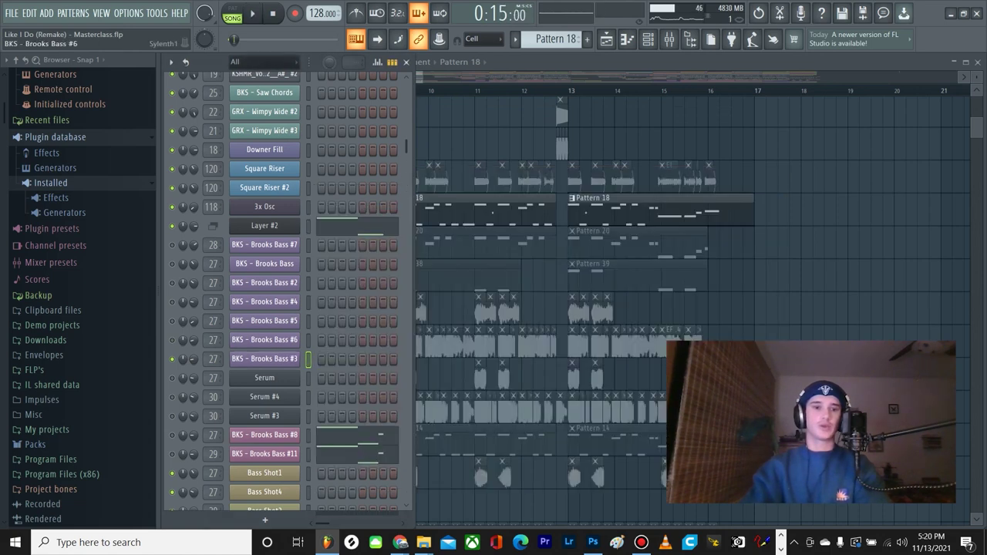
# Step: Inspect the Serum channel's "Amel - BS Hollow Gritty" patch while playing it on its own
pyautogui.scroll(-6, 277, 293)
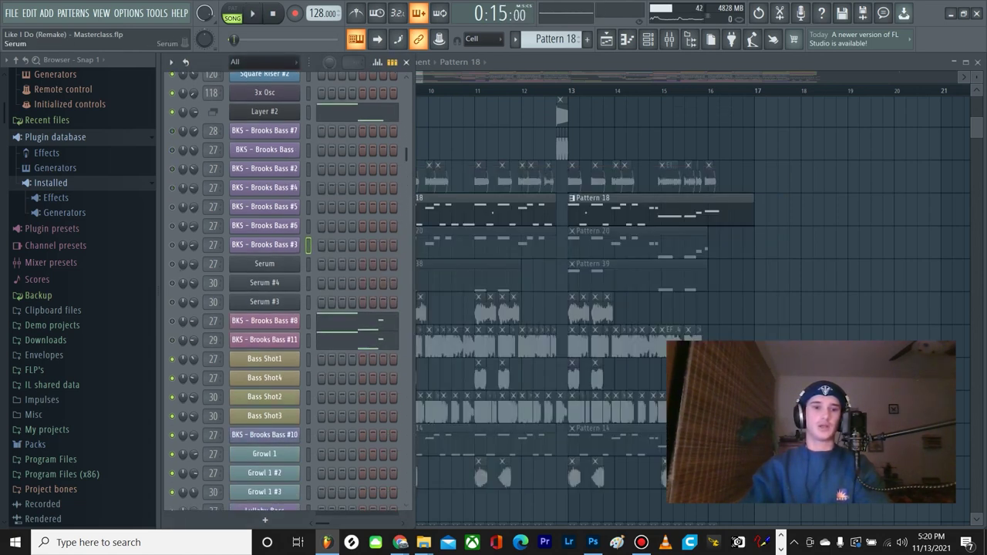
pyautogui.click(264, 263)
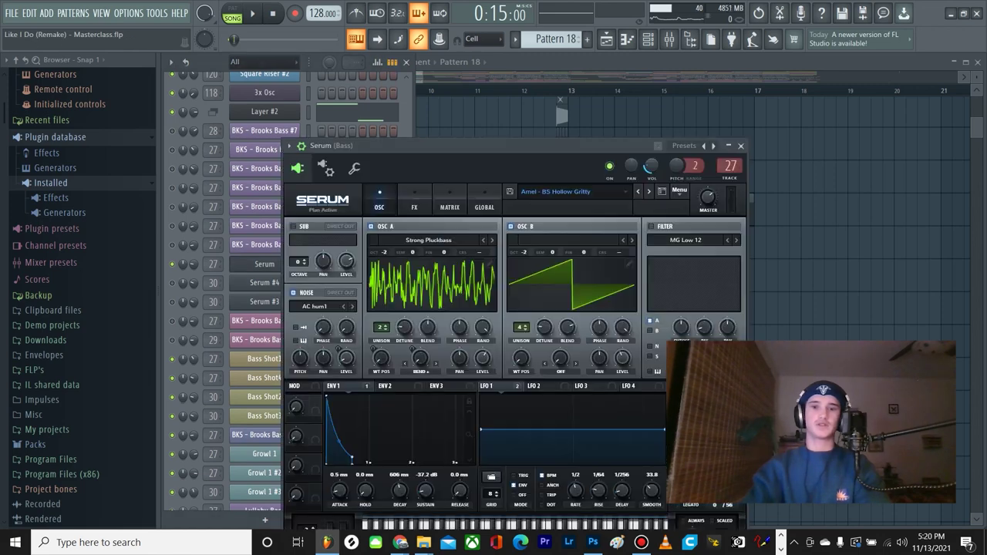
pyautogui.moveTo(462, 145); pyautogui.dragTo(480, 84)
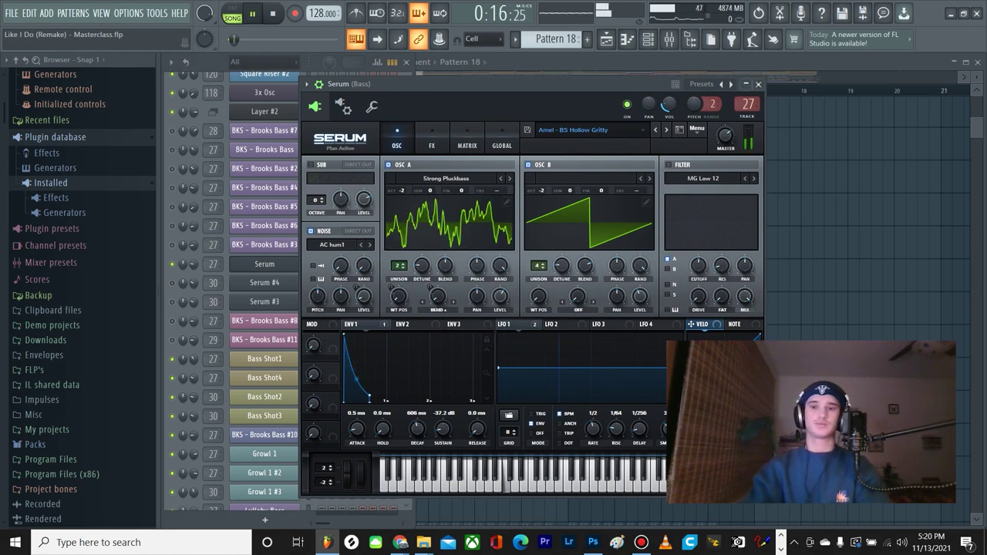
pyautogui.click(758, 83)
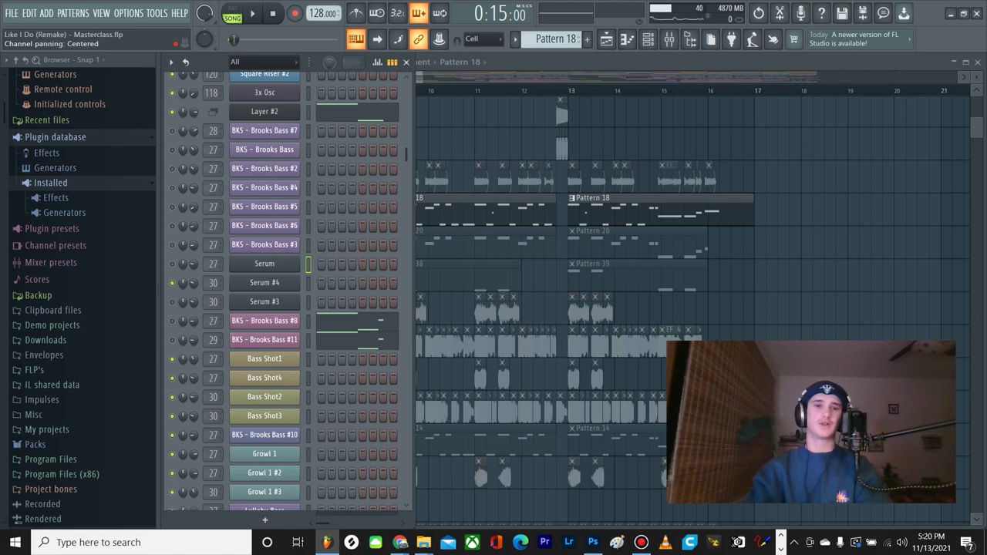
# Step: Inspect the "Amel - BS Phat n Phasey" patch on Serum #4 and play that layer on its own
pyautogui.click(264, 282)
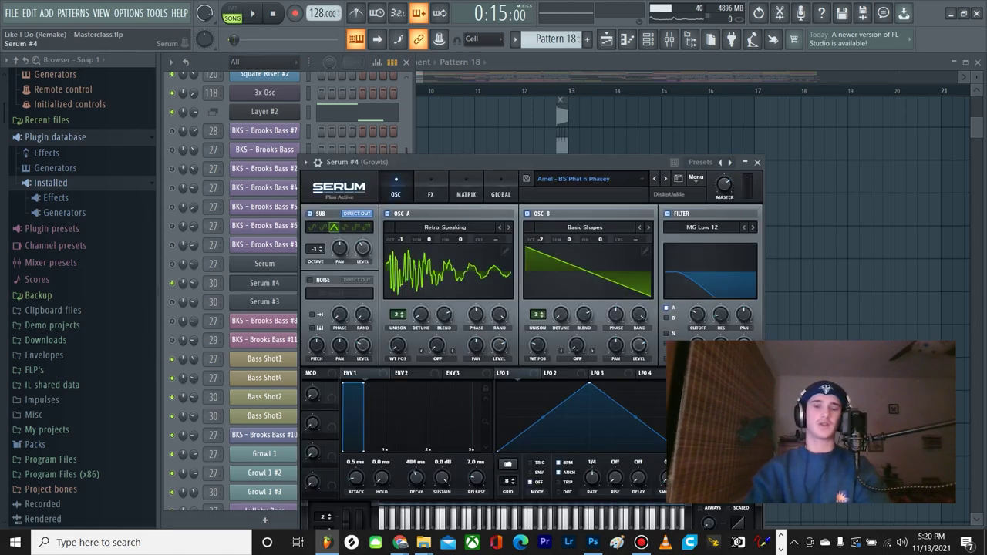
pyautogui.moveTo(463, 162); pyautogui.dragTo(465, 112)
pyautogui.press('space')
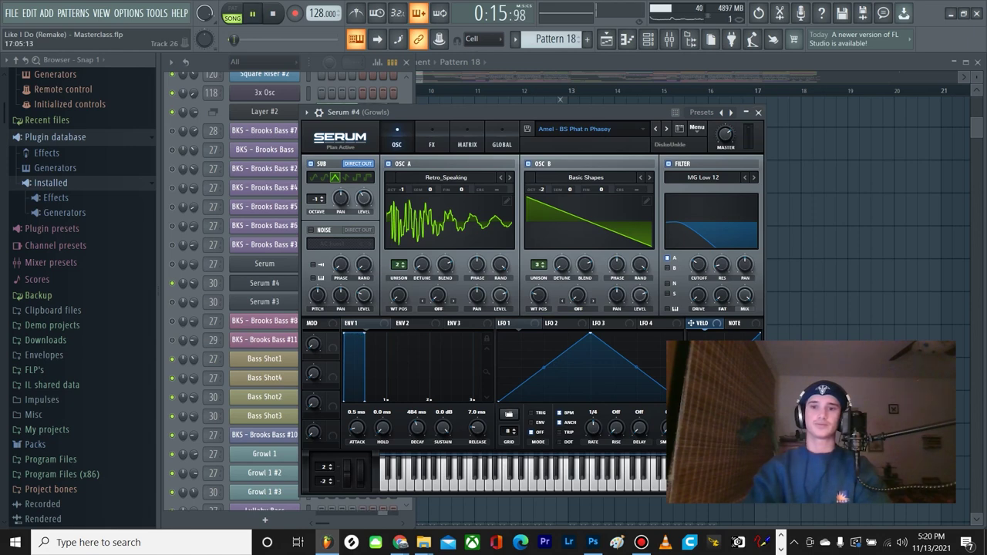
pyautogui.press('space')
pyautogui.click(264, 282)
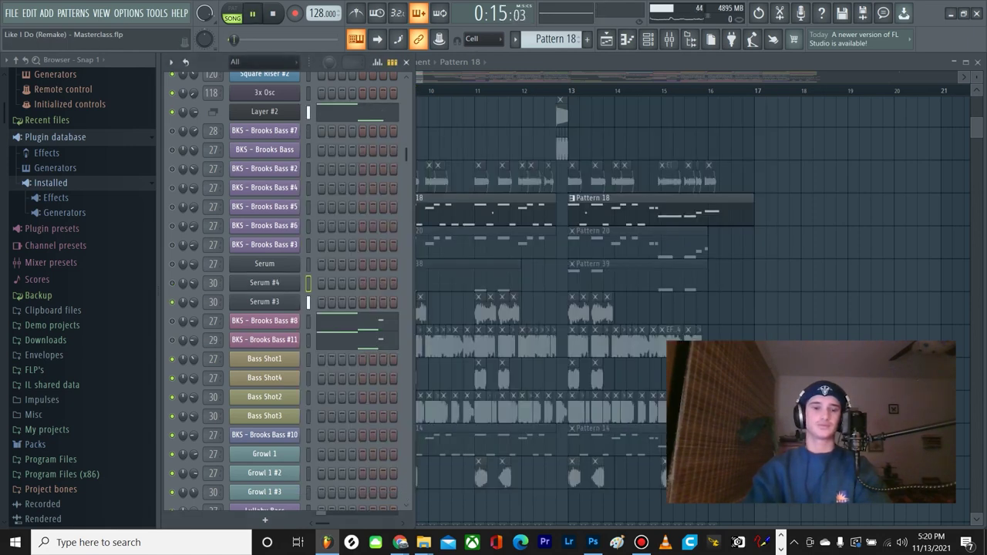
# Step: Inspect the "Amel - BS Robot Texture" patch on Serum #3 and play that layer on its own
pyautogui.press('space')
pyautogui.click(264, 301)
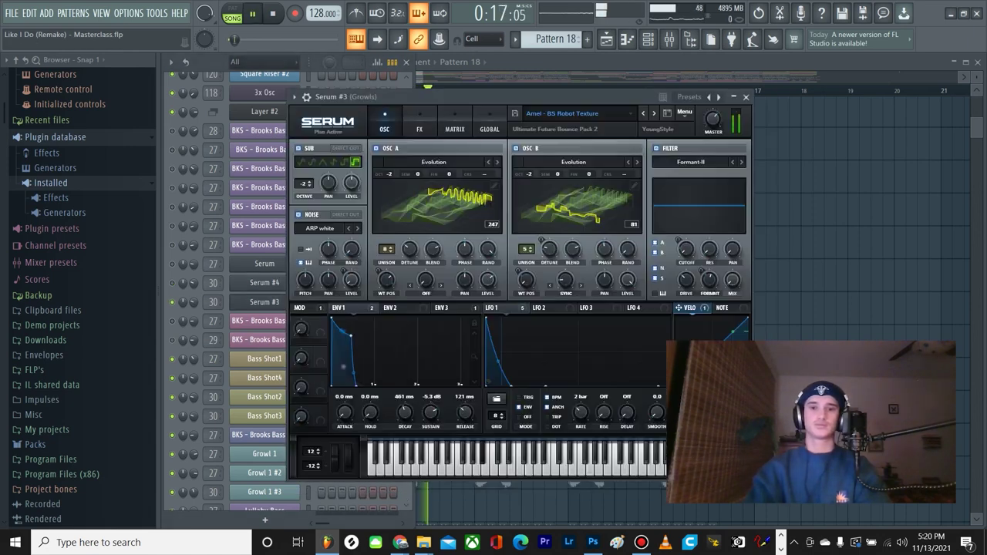
pyautogui.click(265, 301)
pyautogui.press('space')
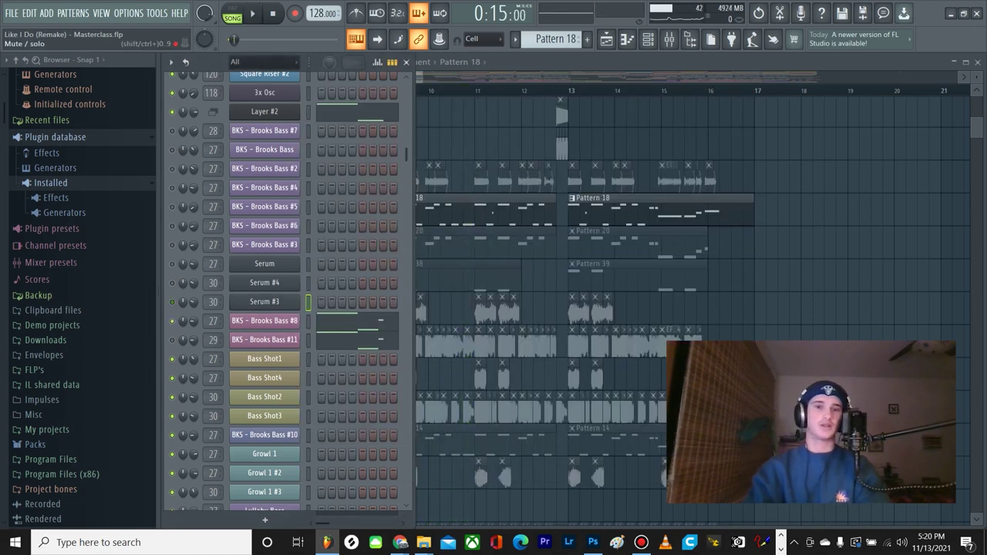
# Step: Audition BKS - Brooks Bass #8 with its "Amel - BS Pure Punch" patch and move on to BKS - Brooks Bass #11
pyautogui.click(264, 320)
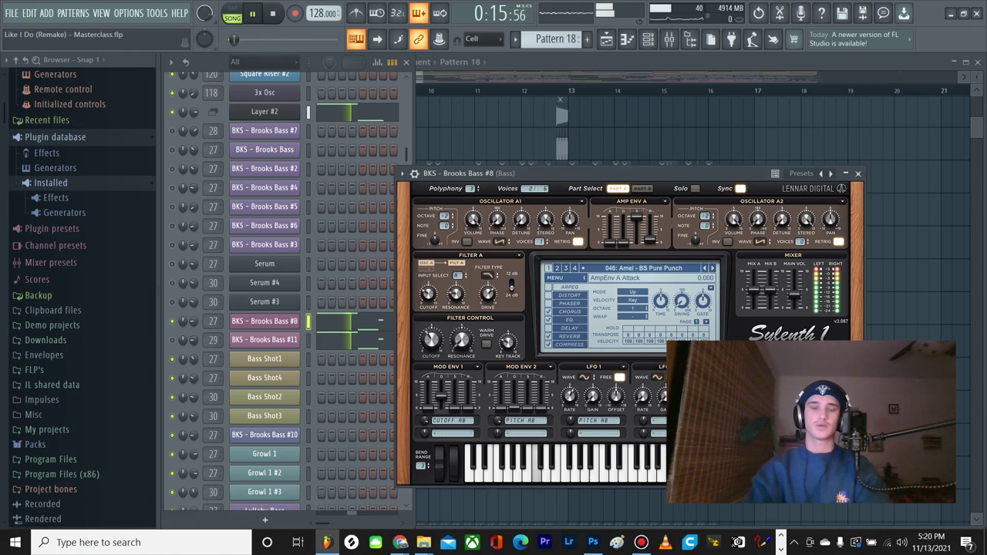
pyautogui.click(264, 321)
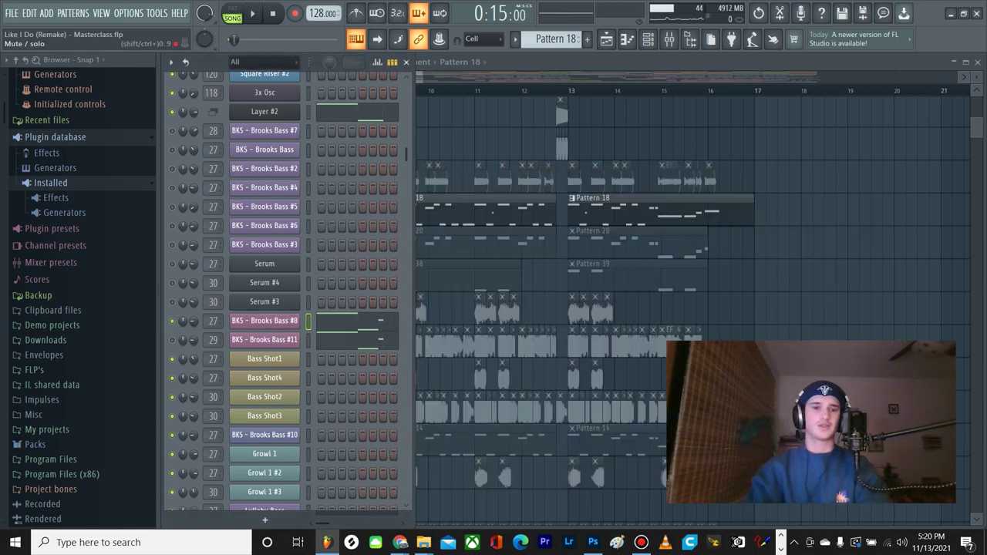
pyautogui.click(264, 340)
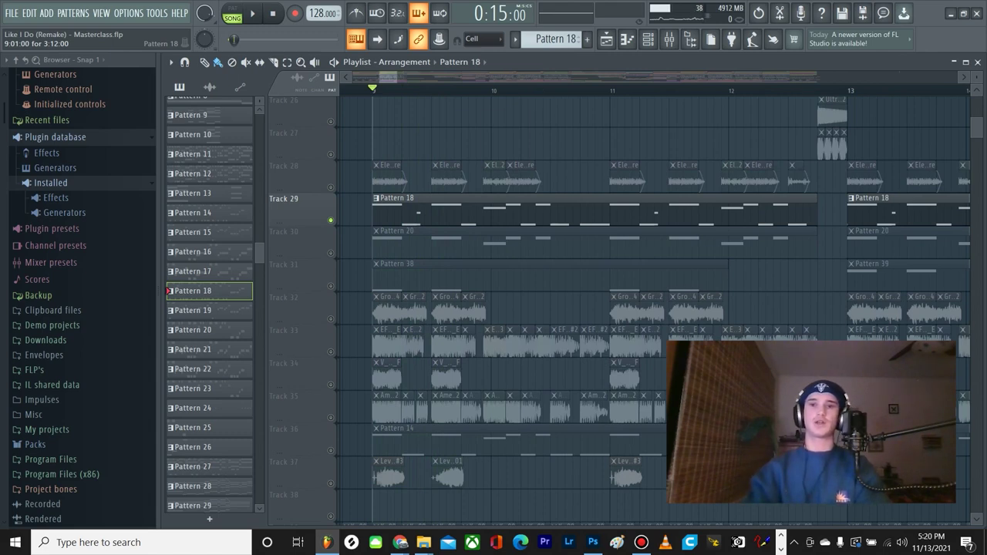
# Step: Open the mixer at the Crunchy Bass insert, track 29, to examine its effects and the neighbouring bass inserts
pyautogui.scroll(-1, 390, 224)
pyautogui.click(669, 39)
pyautogui.scroll(-2, 440, 226)
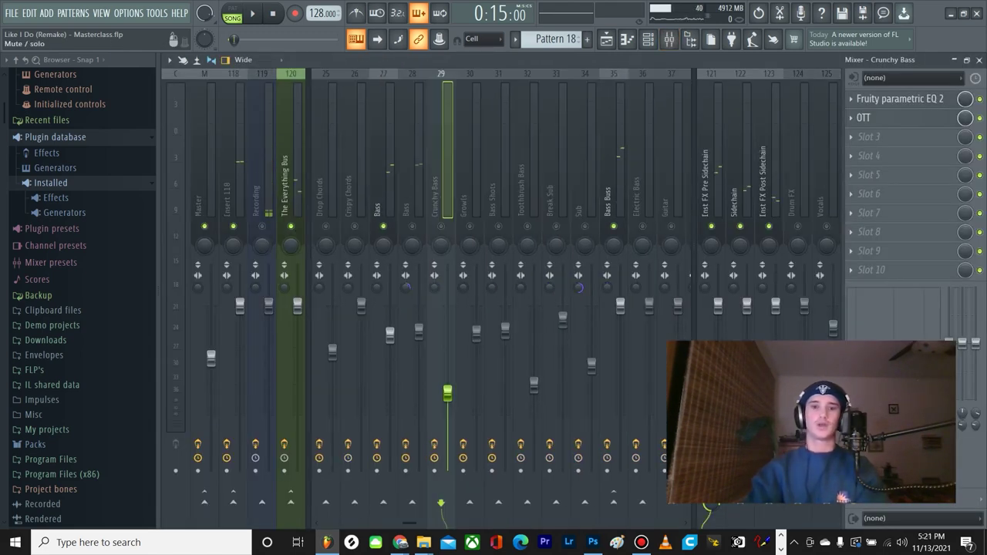
# Step: Select the Bass insert on track 27, play it in isolation and compare it with the soloed Bass insert on track 28
pyautogui.click(383, 169)
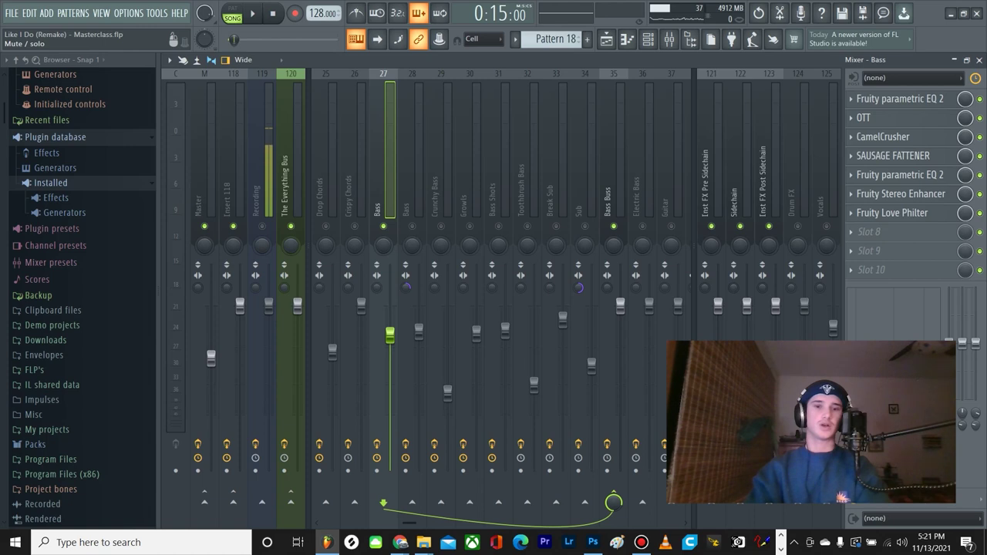
pyautogui.press('space')
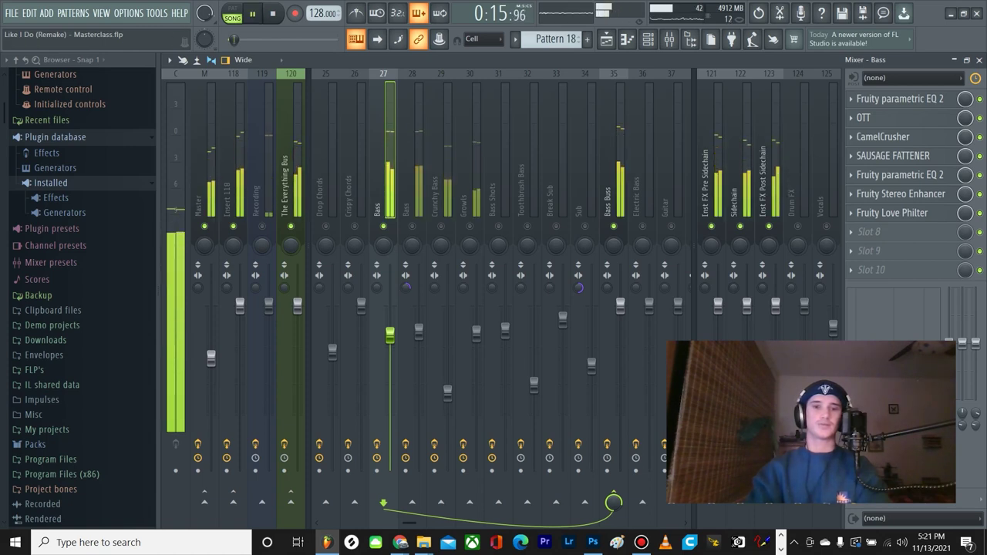
pyautogui.press('space')
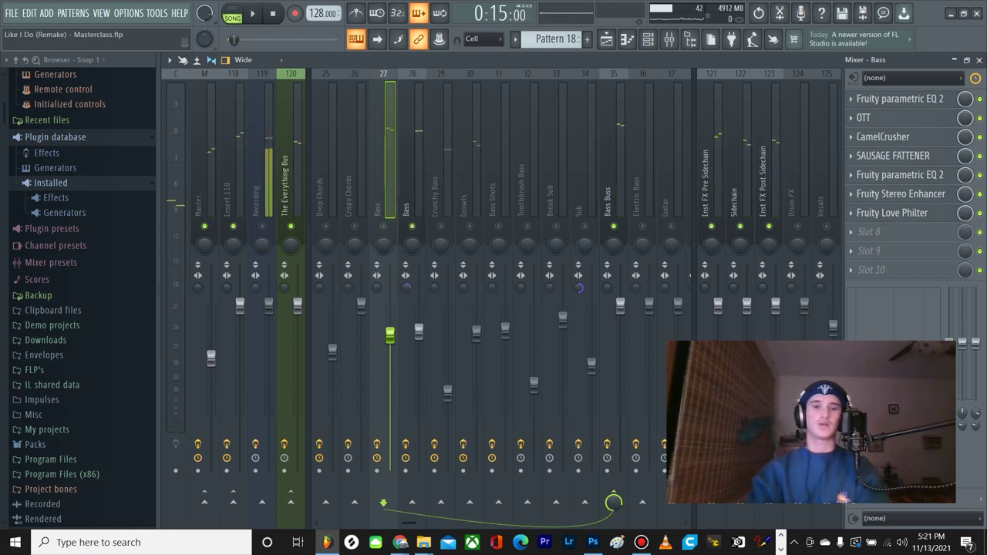
pyautogui.press('space')
pyautogui.click(419, 154)
pyautogui.press('space')
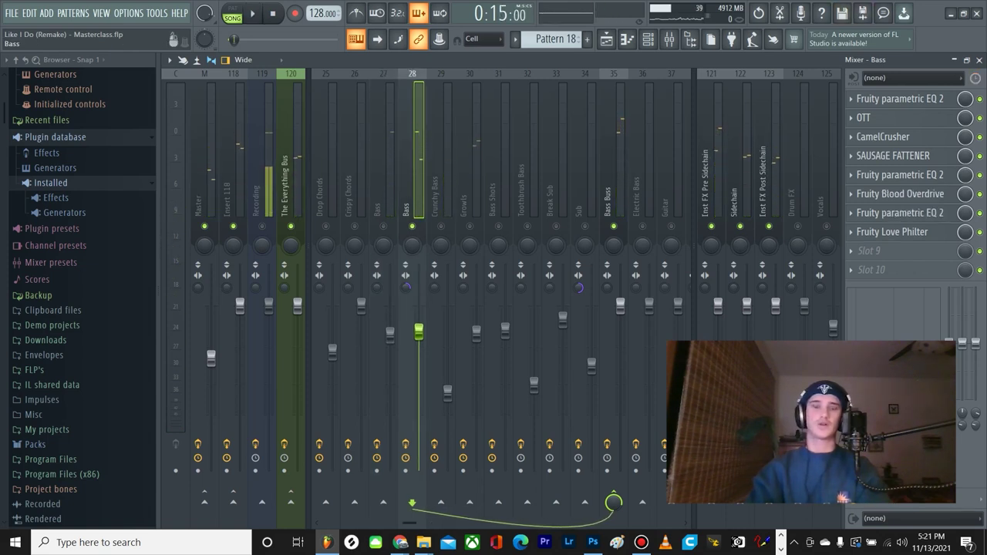
# Step: Solo the Bass insert on track 27 again and play it to compare its sound with and without effects
pyautogui.rightClick(383, 226)
pyautogui.click(384, 185)
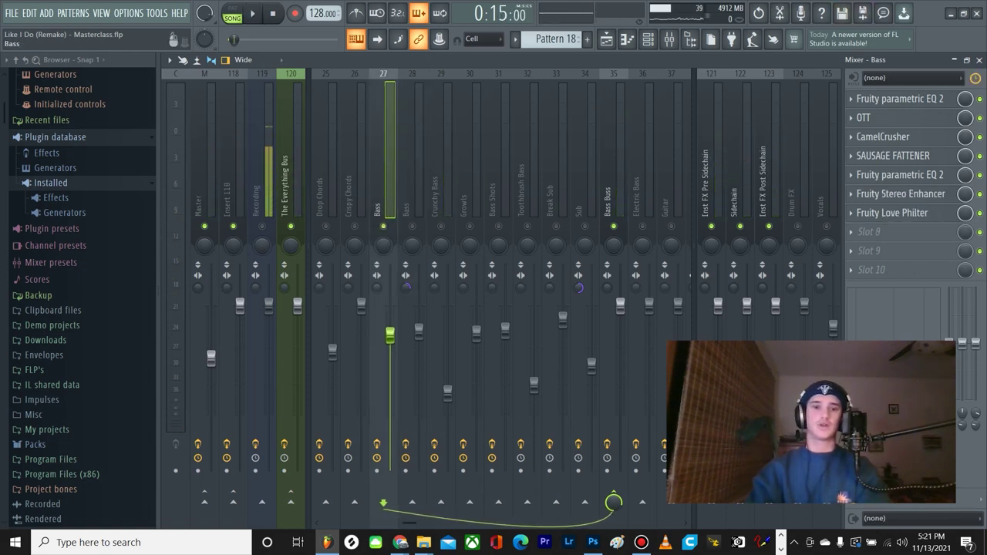
pyautogui.press('space')
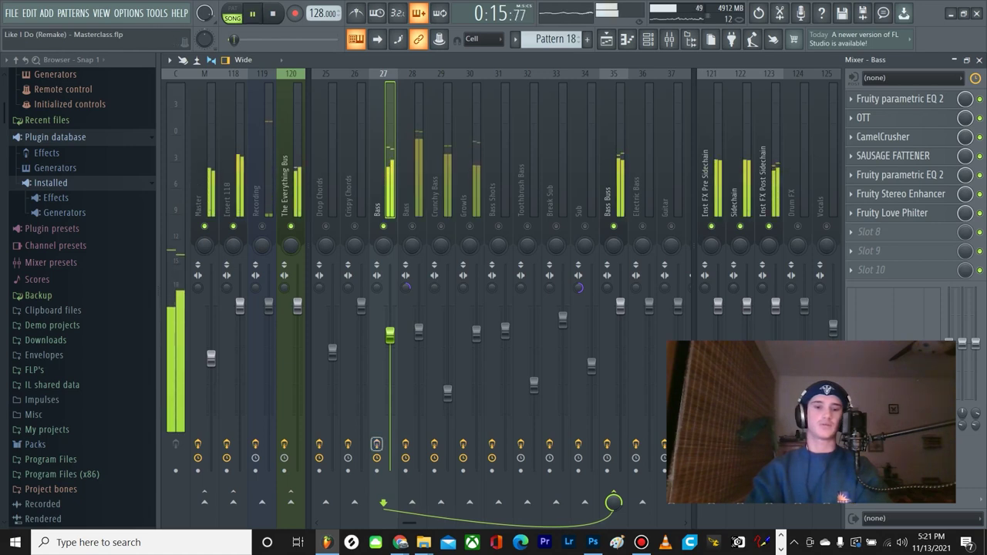
pyautogui.press('space')
pyautogui.click(376, 444)
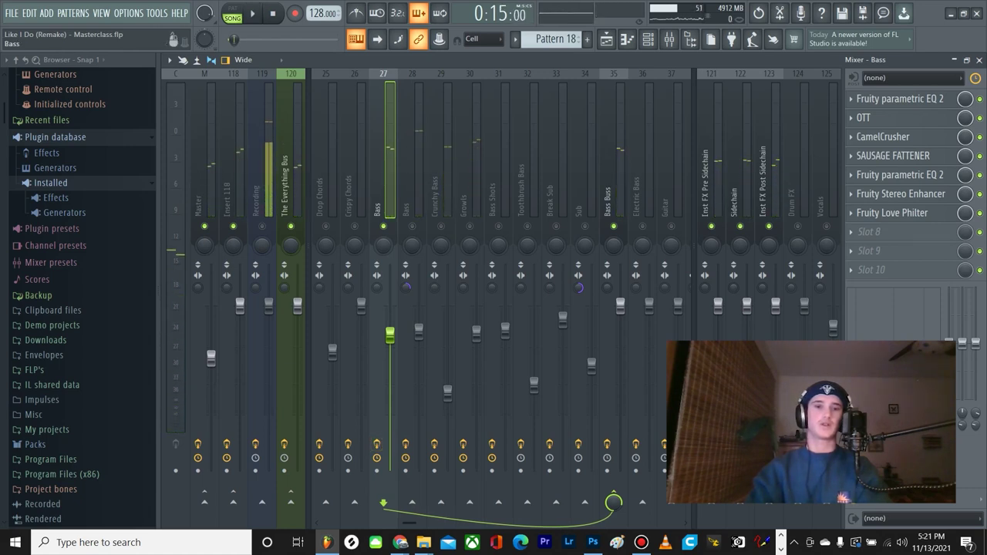
pyautogui.press('space')
pyautogui.press('space')
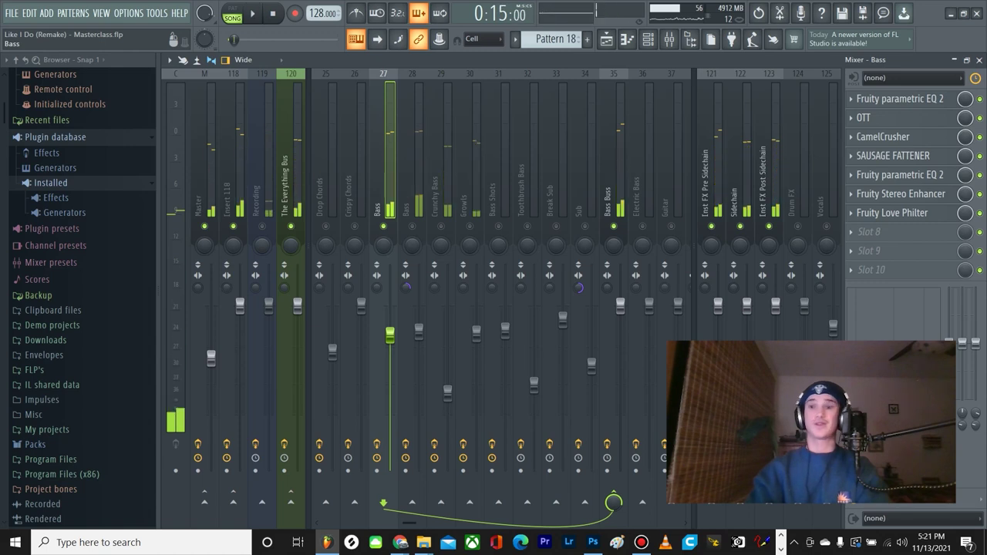
# Step: Inspect the first Fruity parametric EQ 2, OTT and CamelCrusher settings on the track 27 Bass insert
pyautogui.click(897, 97)
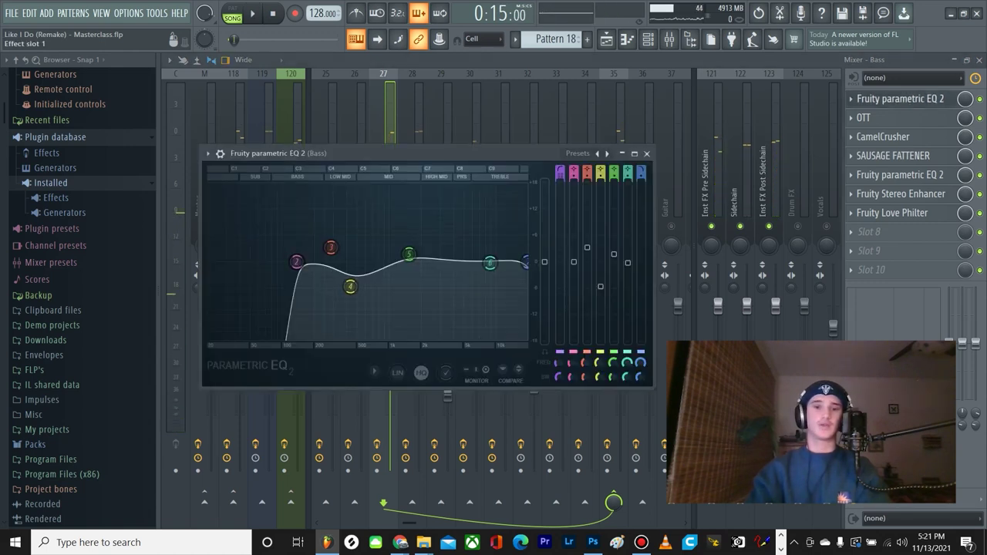
pyautogui.click(899, 99)
pyautogui.click(887, 118)
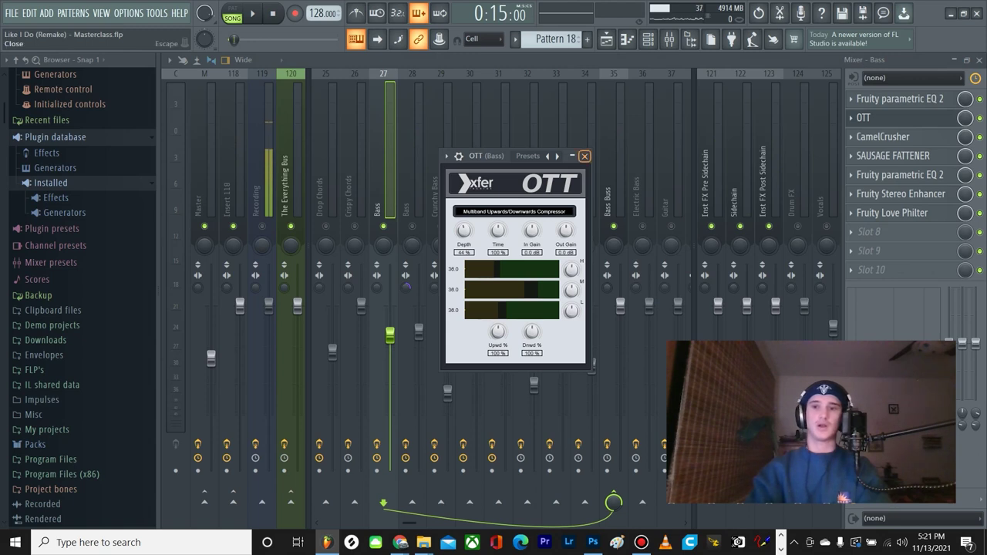
pyautogui.click(583, 155)
pyautogui.click(882, 137)
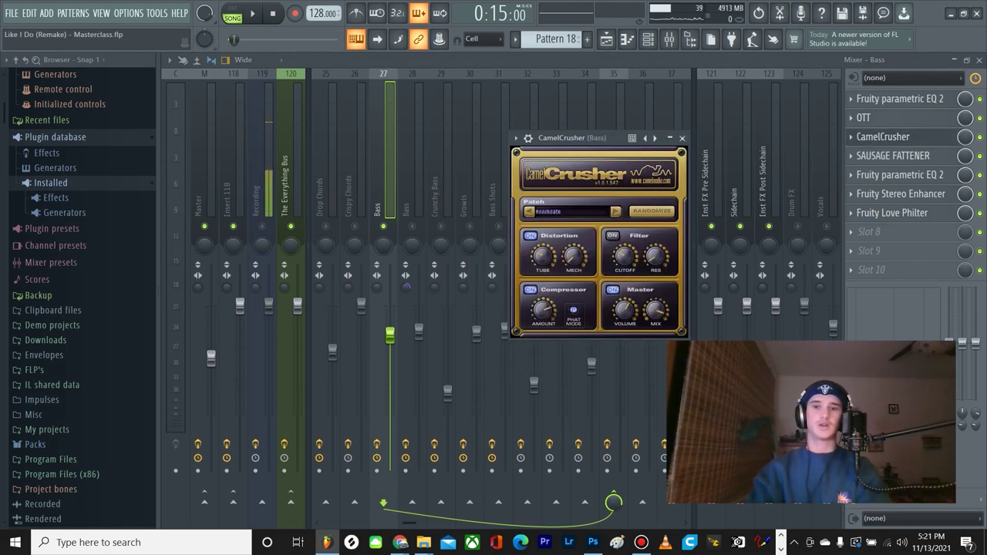
pyautogui.click(681, 138)
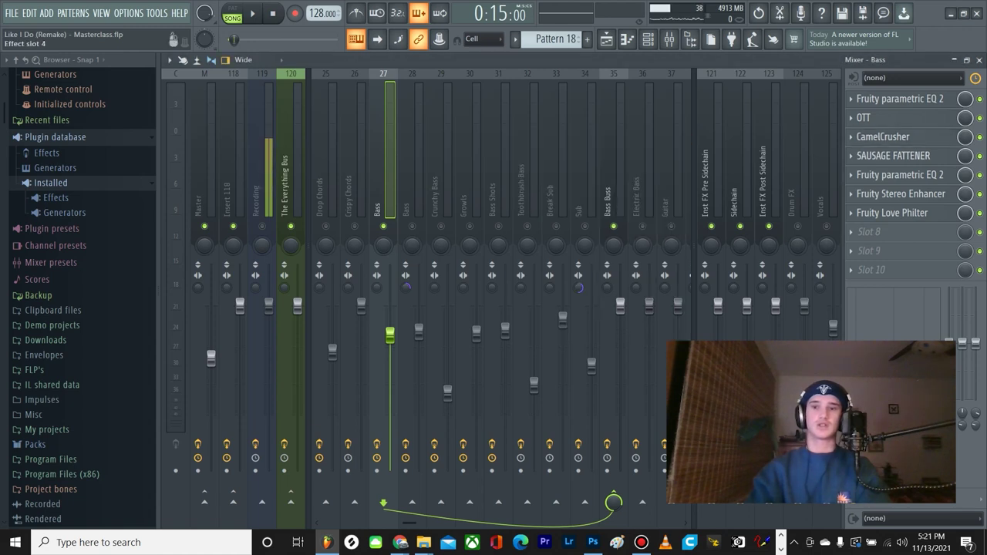
# Step: Inspect Sausage Fattener, the second Fruity parametric EQ 2, Stereo Enhancer and Love Philter on track 27, and replay that bass
pyautogui.click(892, 155)
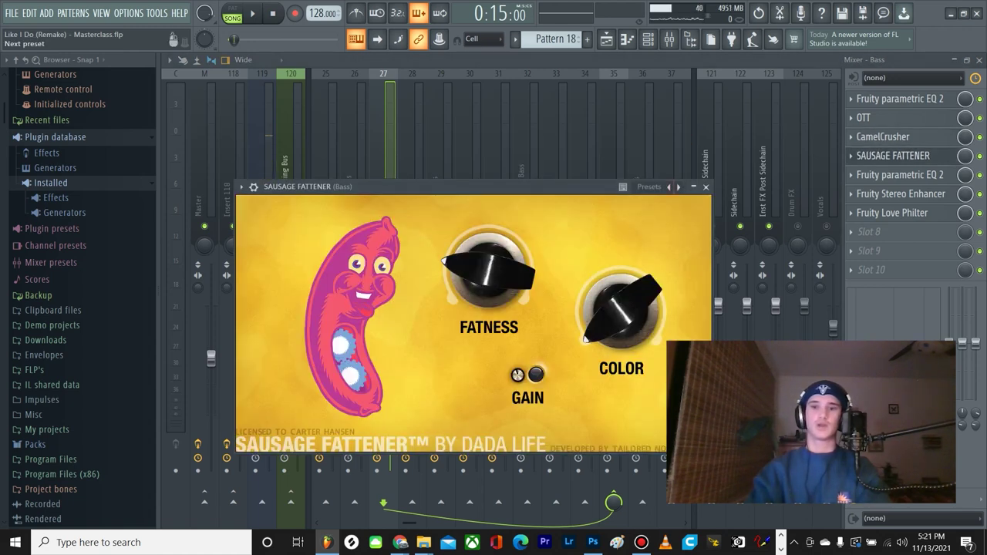
pyautogui.click(705, 186)
pyautogui.click(894, 174)
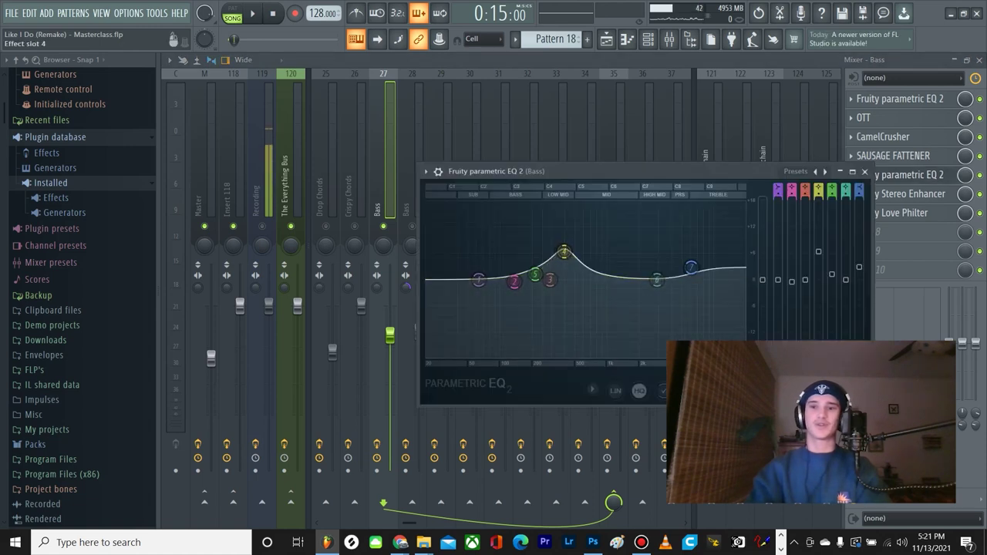
pyautogui.click(864, 172)
pyautogui.click(898, 193)
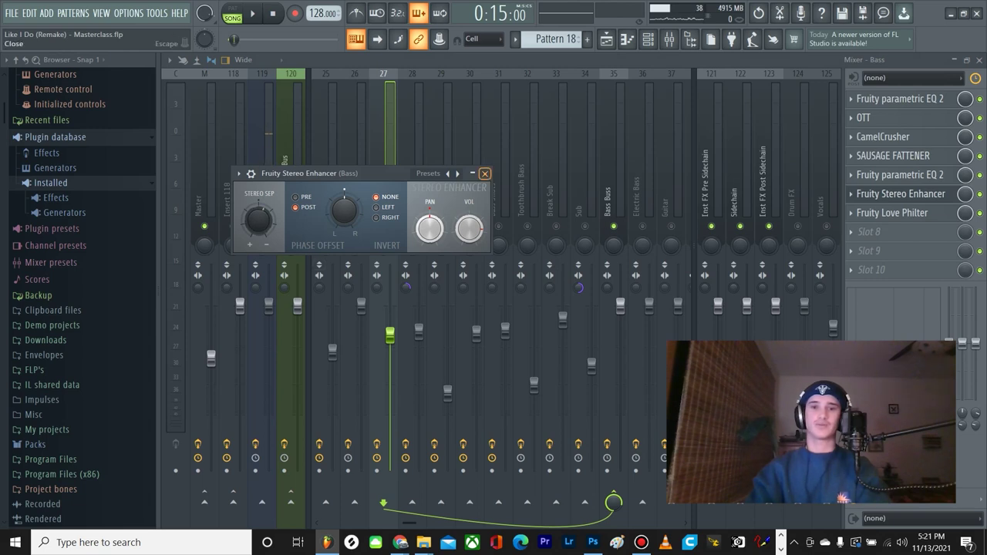
pyautogui.click(485, 173)
pyautogui.click(894, 213)
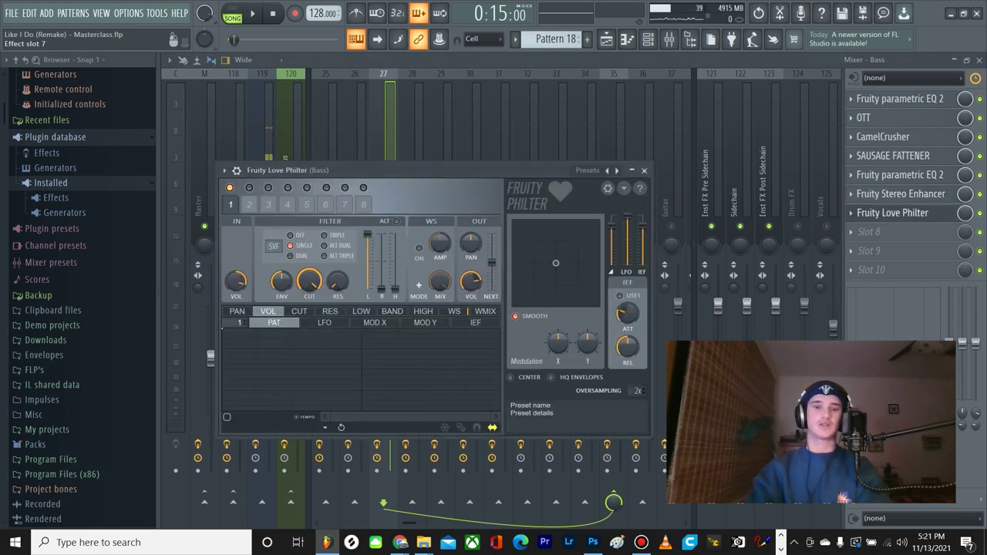
pyautogui.click(894, 213)
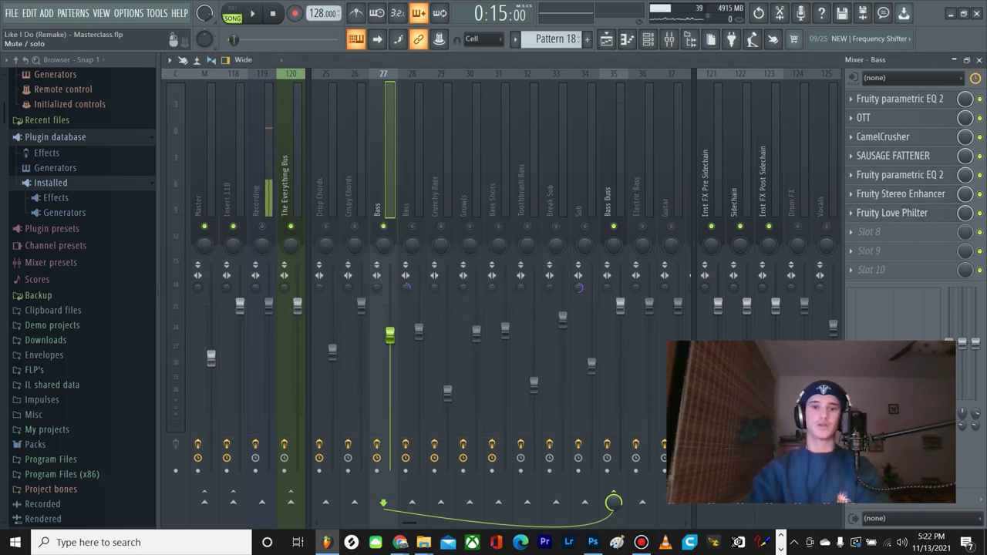
pyautogui.press('space')
pyautogui.press('space')
# Step: Solo and select the Bass insert on track 28 and play it to compare its sound with and without effects
pyautogui.rightClick(412, 226)
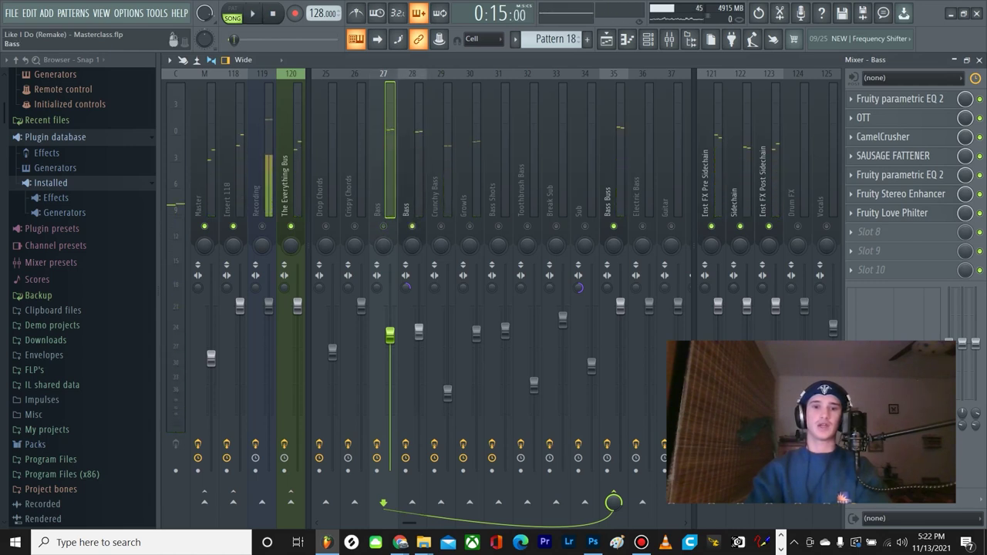
pyautogui.click(411, 189)
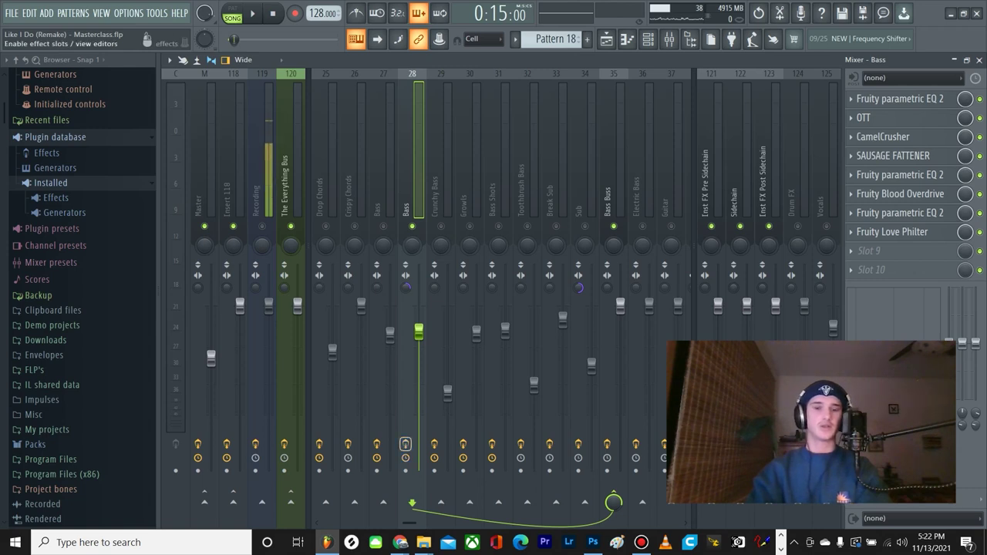
pyautogui.press('space')
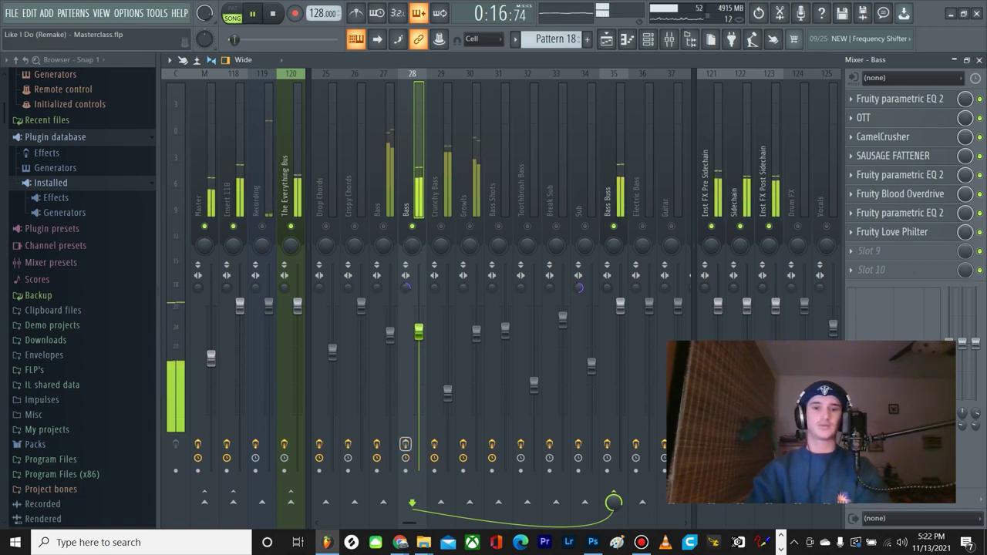
pyautogui.press('space')
pyautogui.press('space')
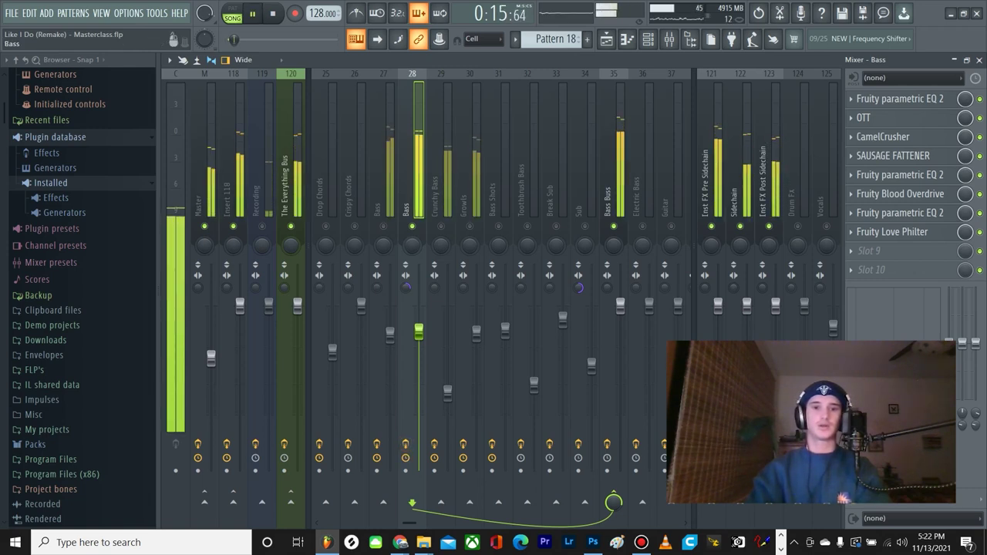
pyautogui.press('space')
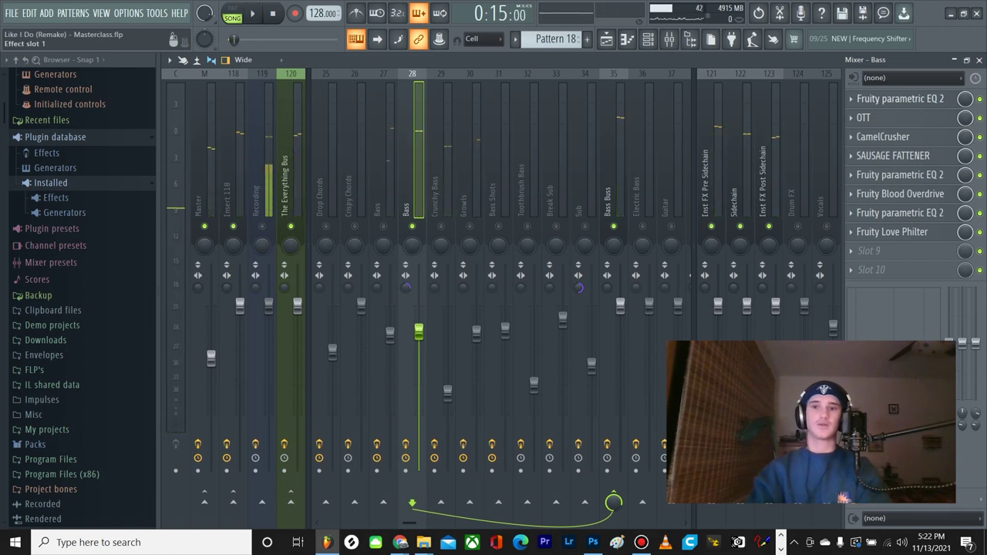
# Step: Inspect the first Fruity parametric EQ 2, OTT and CamelCrusher on the track 28 Bass insert
pyautogui.click(894, 99)
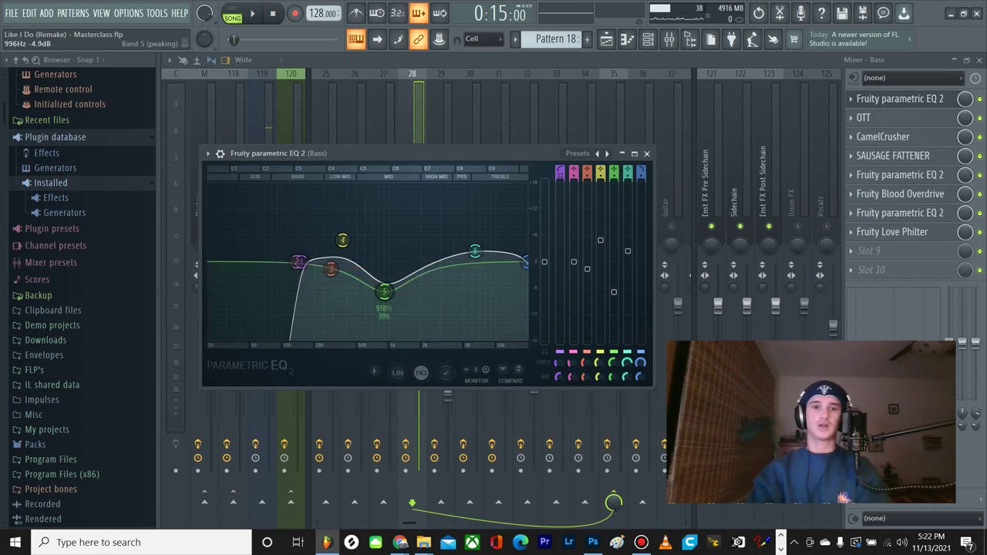
pyautogui.click(646, 153)
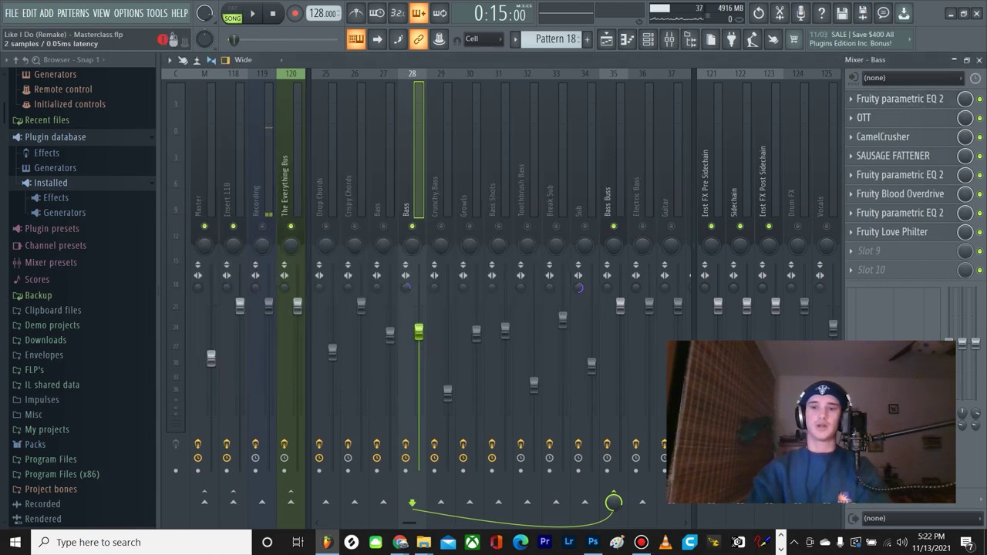
pyautogui.click(894, 118)
pyautogui.click(894, 117)
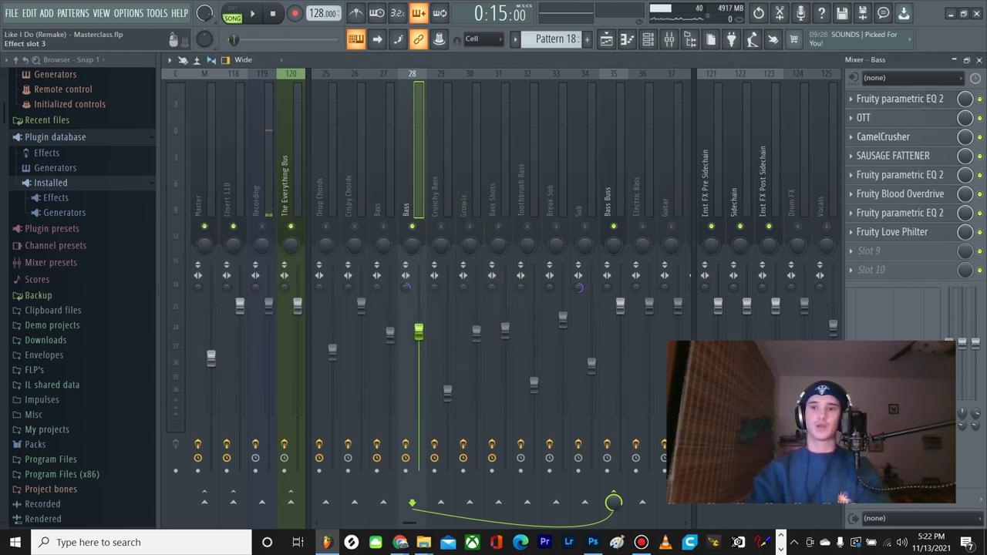
pyautogui.click(882, 136)
pyautogui.click(883, 137)
# Step: Inspect Sausage Fattener, the second Fruity parametric EQ 2 and Fruity Blood Overdrive on the track 28 Bass insert
pyautogui.click(892, 155)
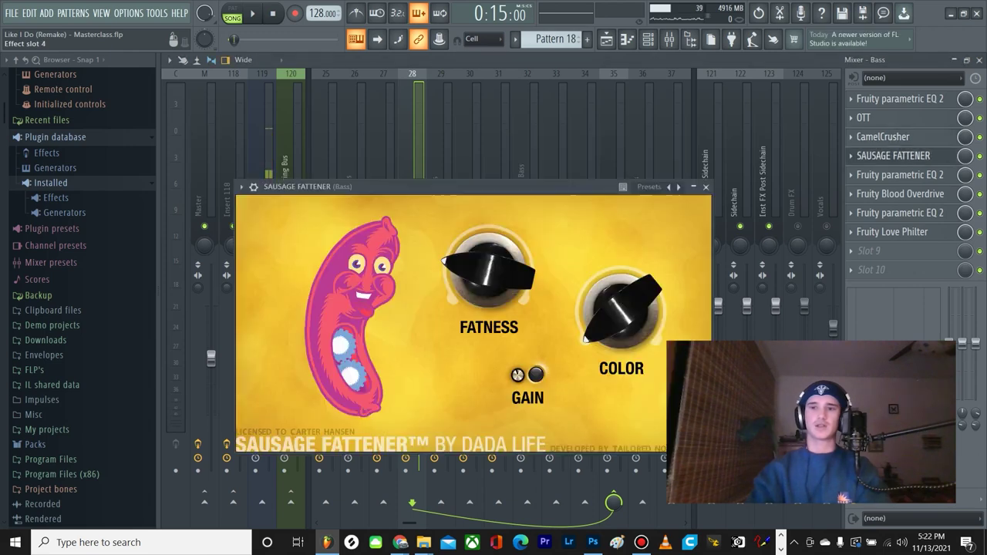
pyautogui.click(893, 155)
pyautogui.click(899, 174)
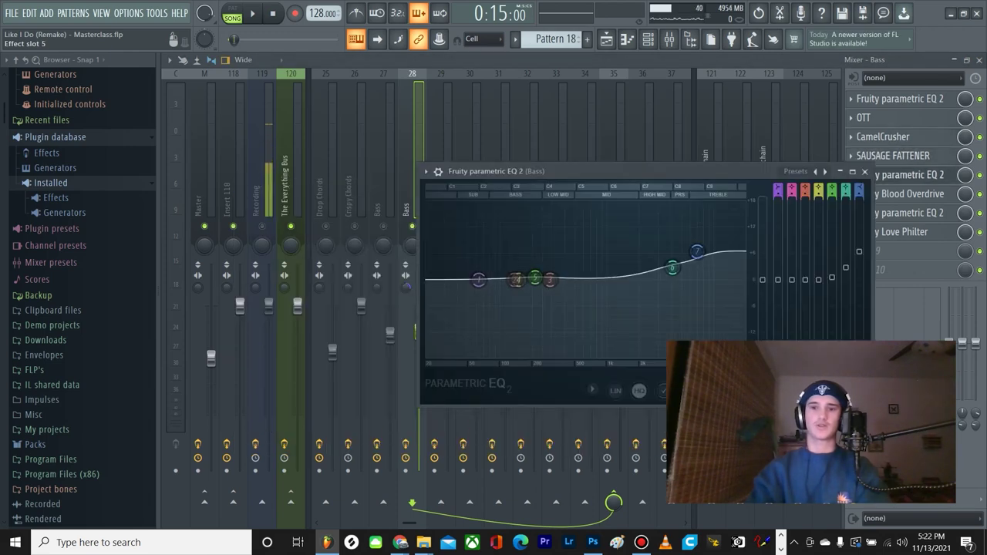
pyautogui.click(900, 175)
pyautogui.click(899, 194)
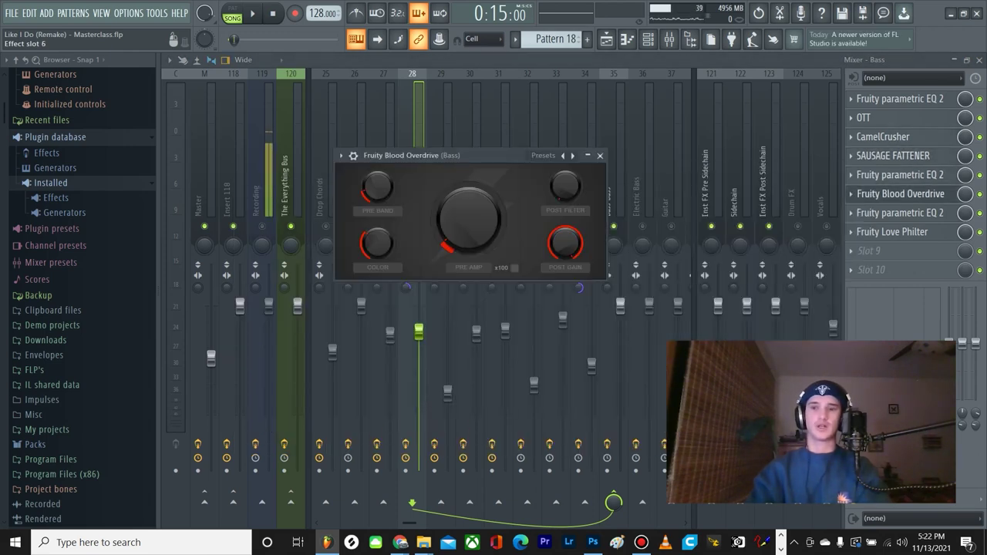
pyautogui.click(899, 194)
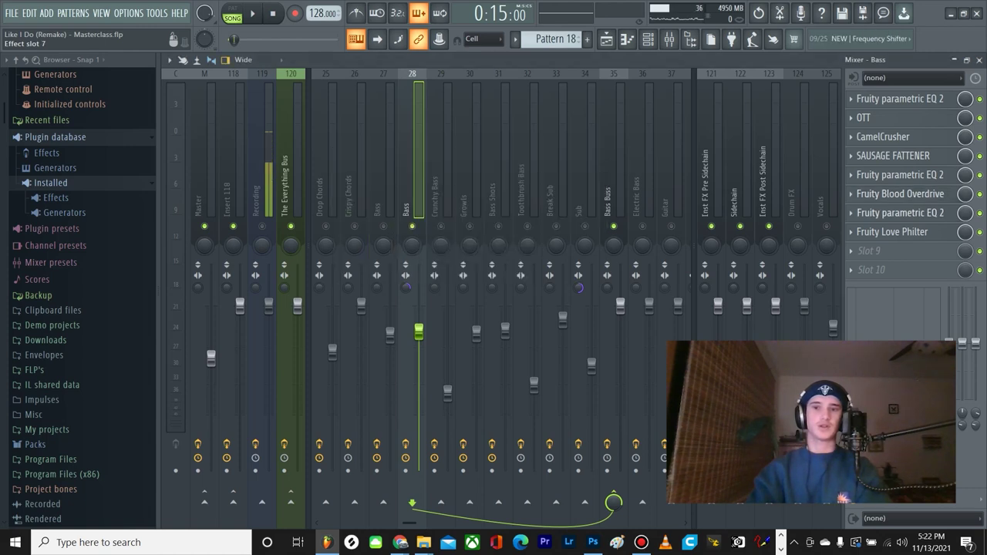
# Step: Examine the last Fruity parametric EQ 2 on the track 28 Bass insert while playing the bass
pyautogui.click(899, 213)
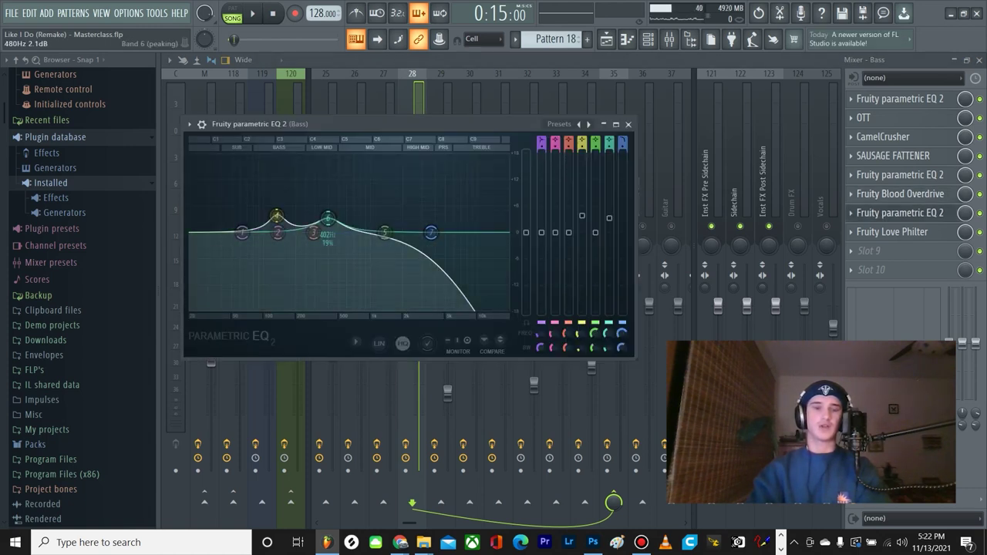
pyautogui.press('space')
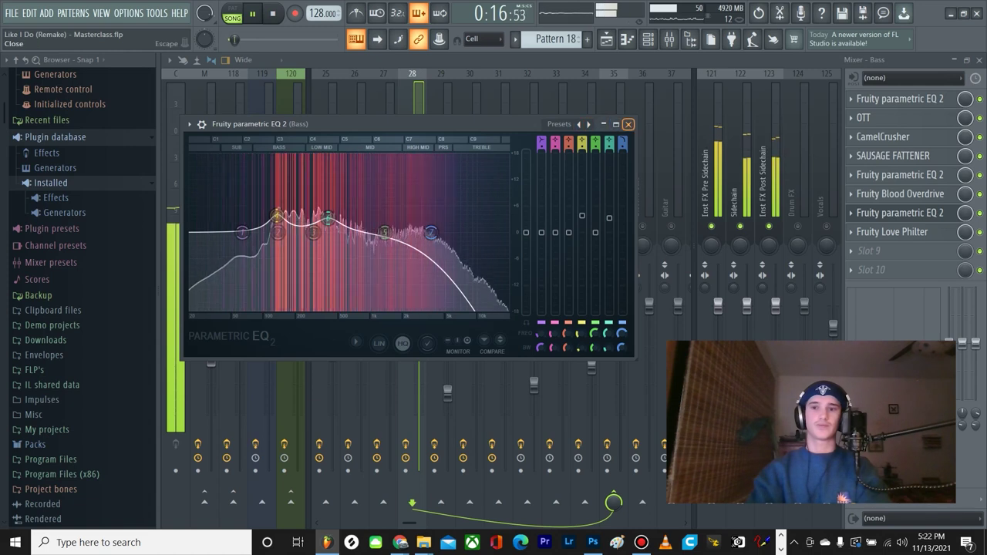
pyautogui.press('space')
pyautogui.click(628, 124)
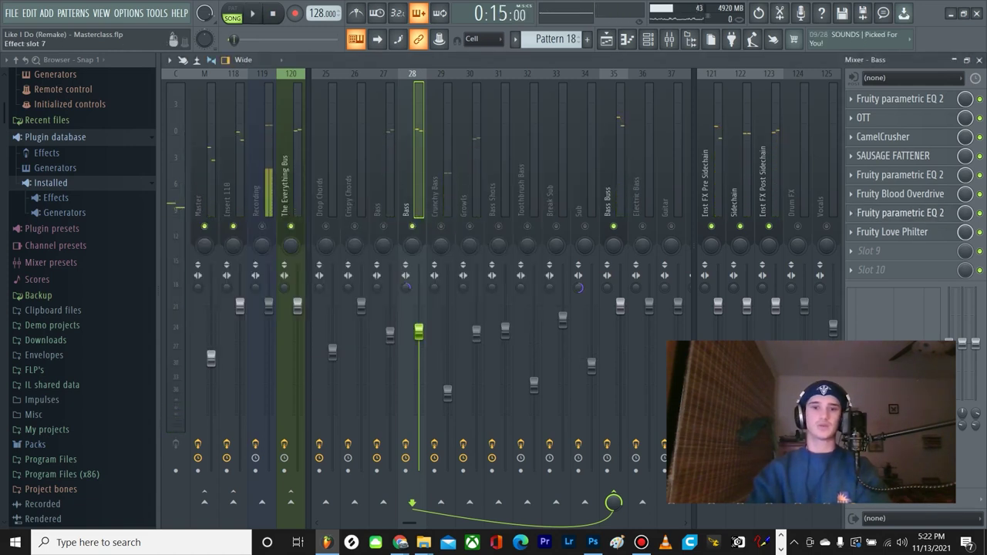
# Step: Unsolo the track 28 Bass insert and open Fruity parametric EQ 2 on the Bass Buss insert, track 35
pyautogui.rightClick(412, 226)
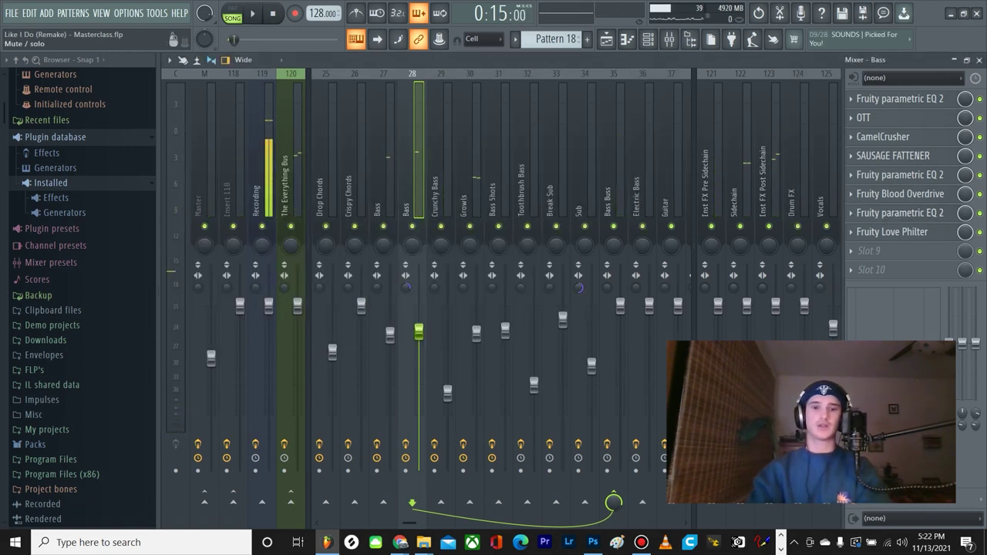
pyautogui.scroll(-3, 469, 185)
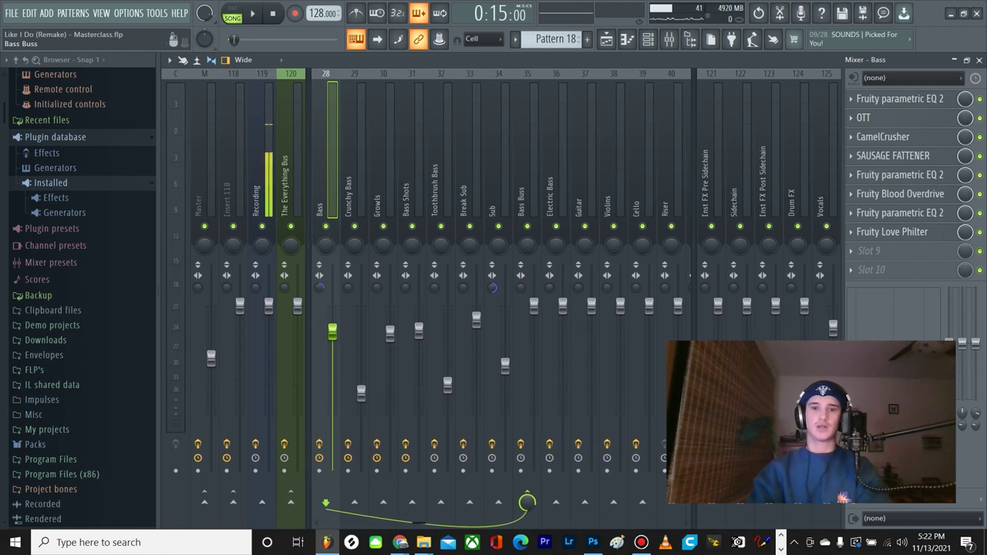
pyautogui.click(527, 185)
pyautogui.click(899, 98)
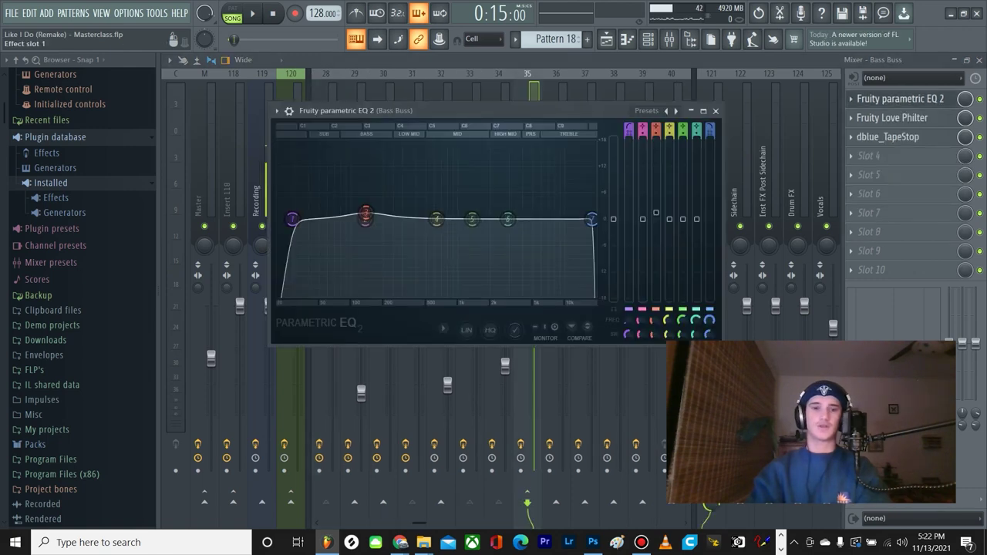
# Step: Close the Bass Buss equalizer and play the bass while checking the levels of the bass inserts in the mixer
pyautogui.click(899, 99)
pyautogui.scroll(3, 539, 185)
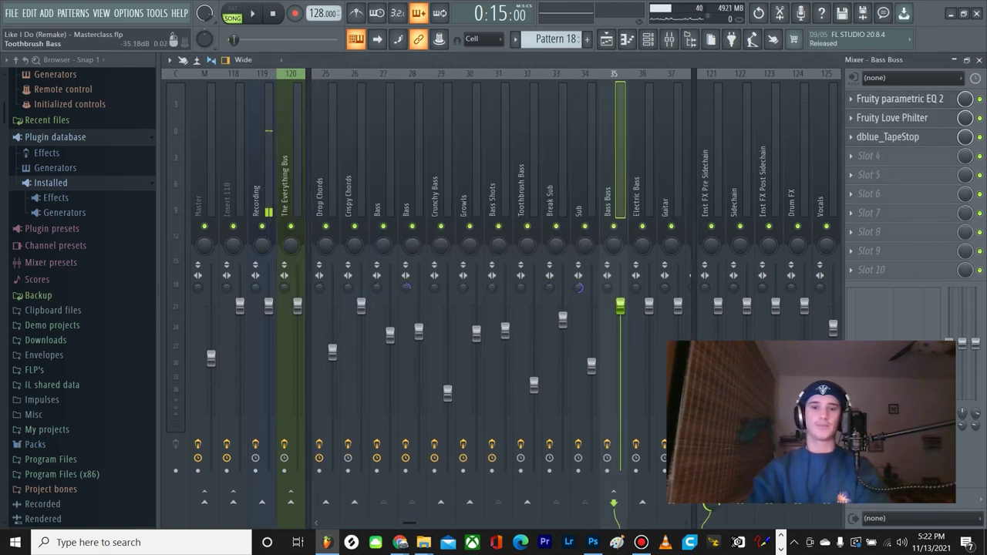
pyautogui.press('space')
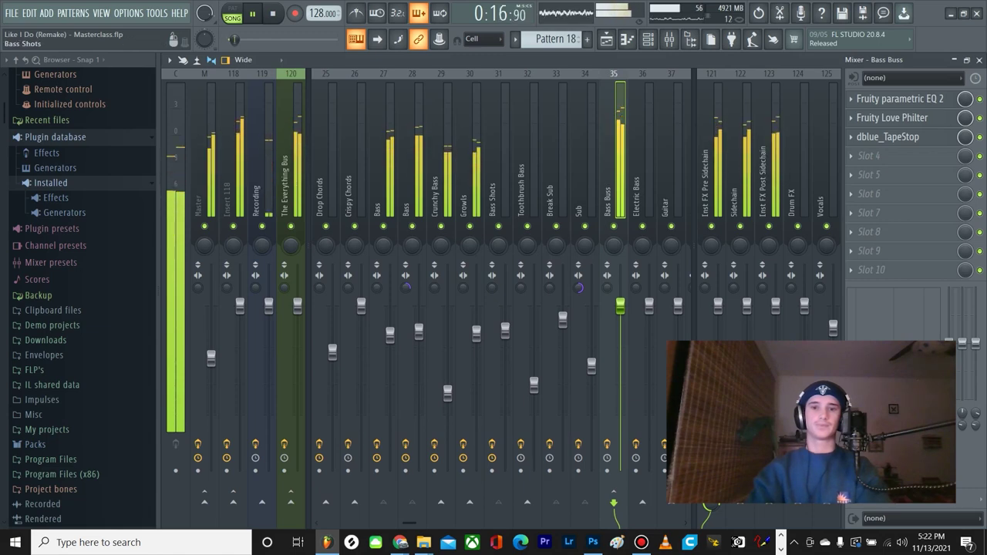
pyautogui.press('space')
# Step: Solo playlist track 30, select its Pattern 20 clip and play it on its own
pyautogui.press('F9')
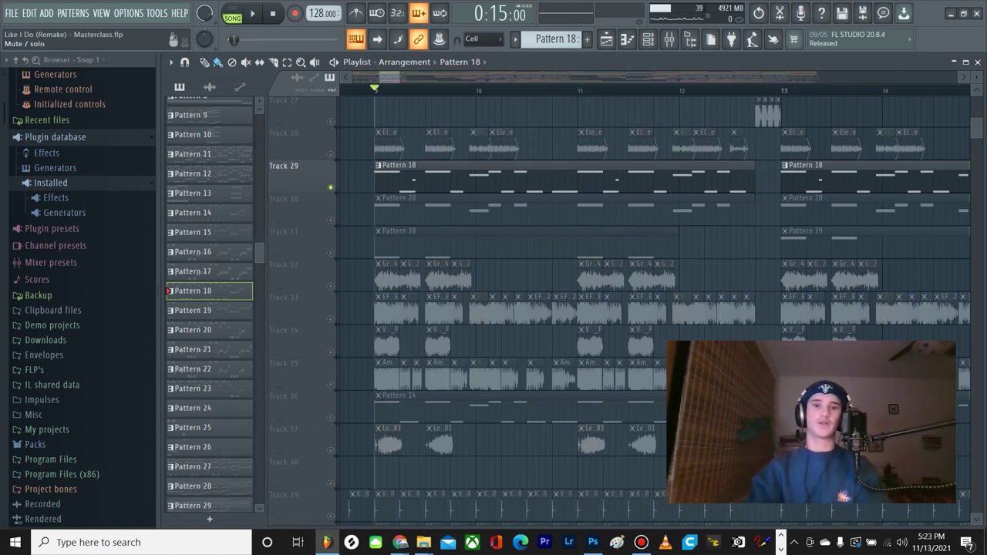
pyautogui.rightClick(331, 220)
pyautogui.click(409, 206)
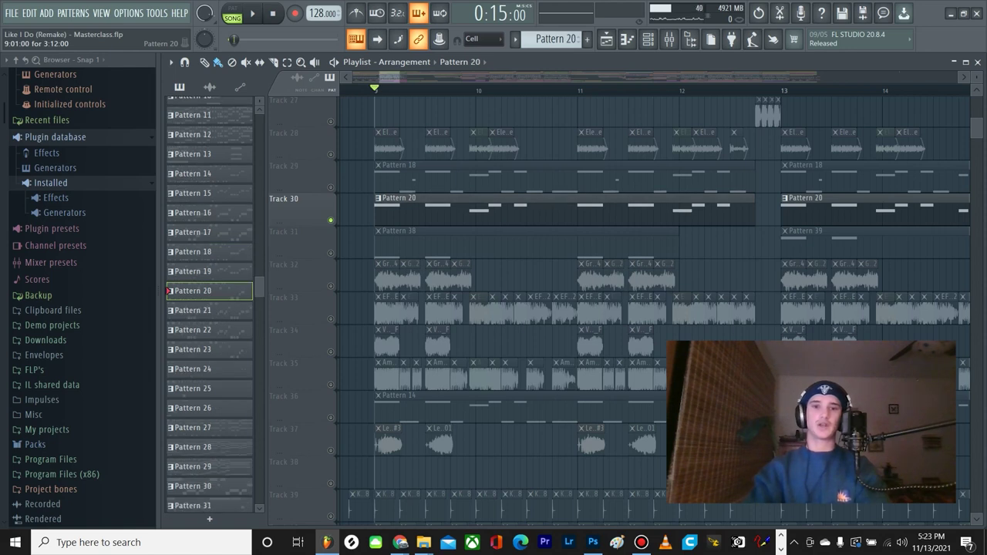
pyautogui.press('space')
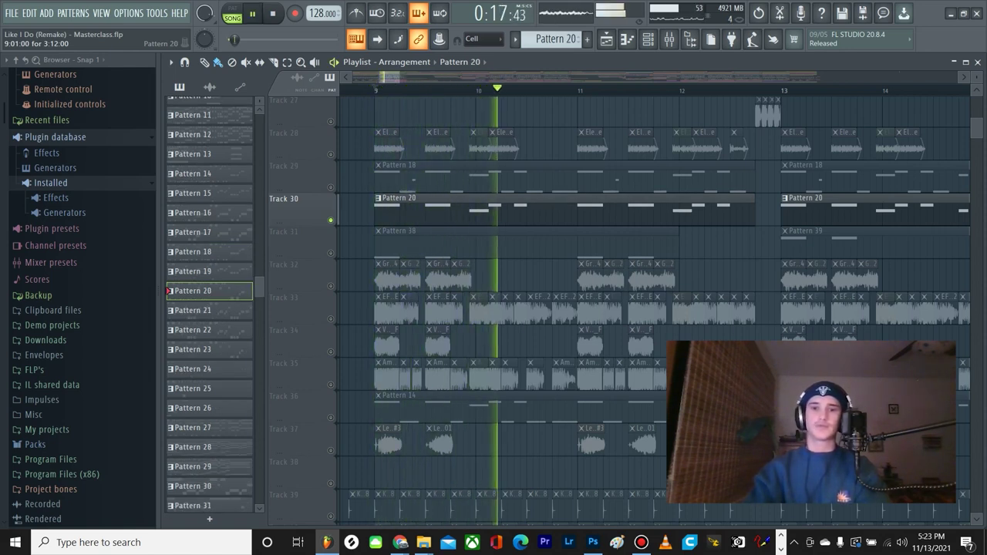
pyautogui.press('space')
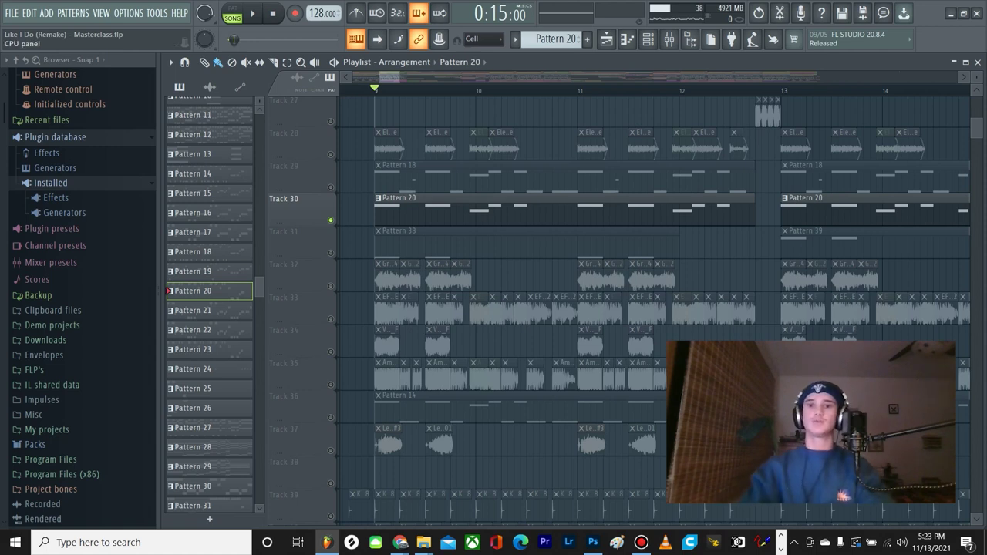
# Step: Show Pattern 20's channels in the channel rack and inspect the Sylenth1 patch on Bass Shot1
pyautogui.click(647, 39)
pyautogui.scroll(-4, 264, 206)
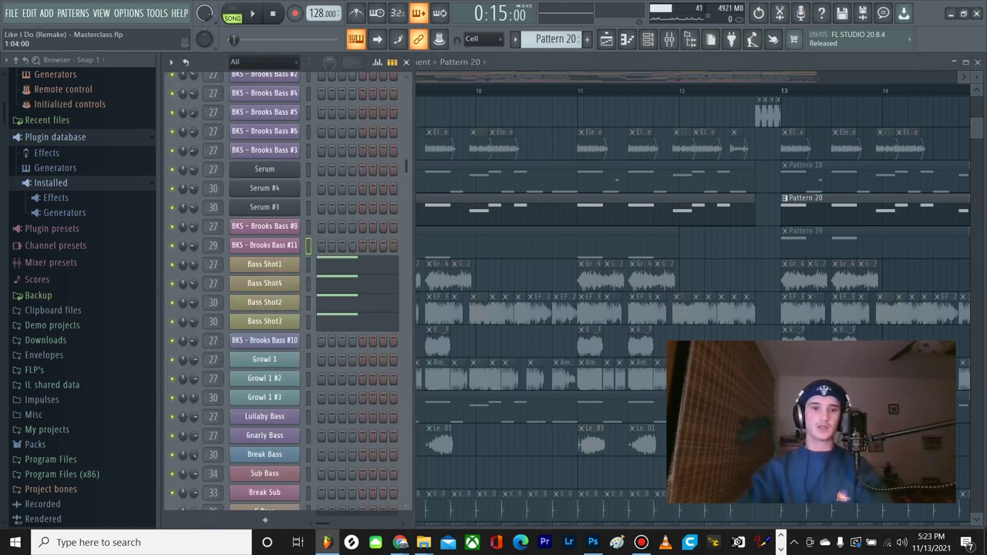
pyautogui.click(264, 187)
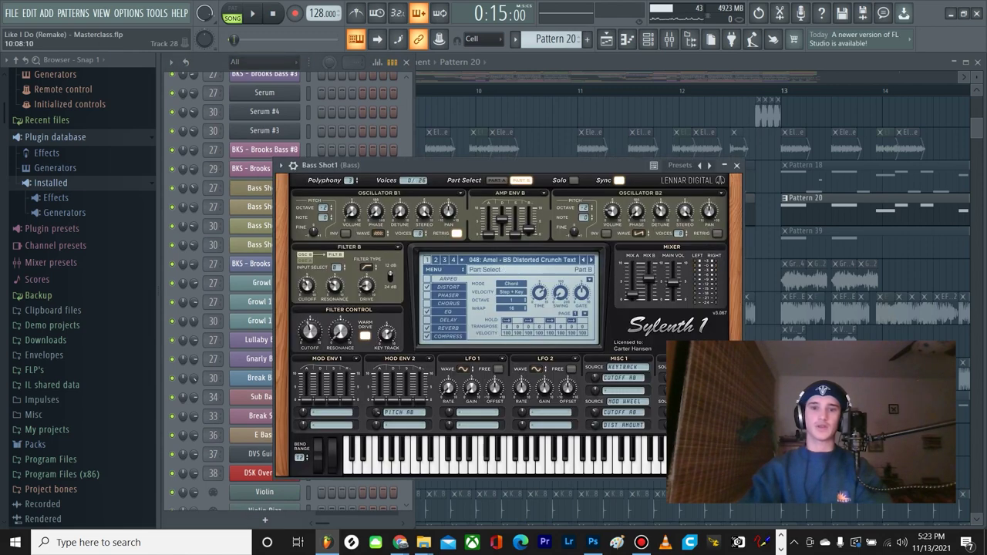
pyautogui.moveTo(370, 165); pyautogui.dragTo(393, 134)
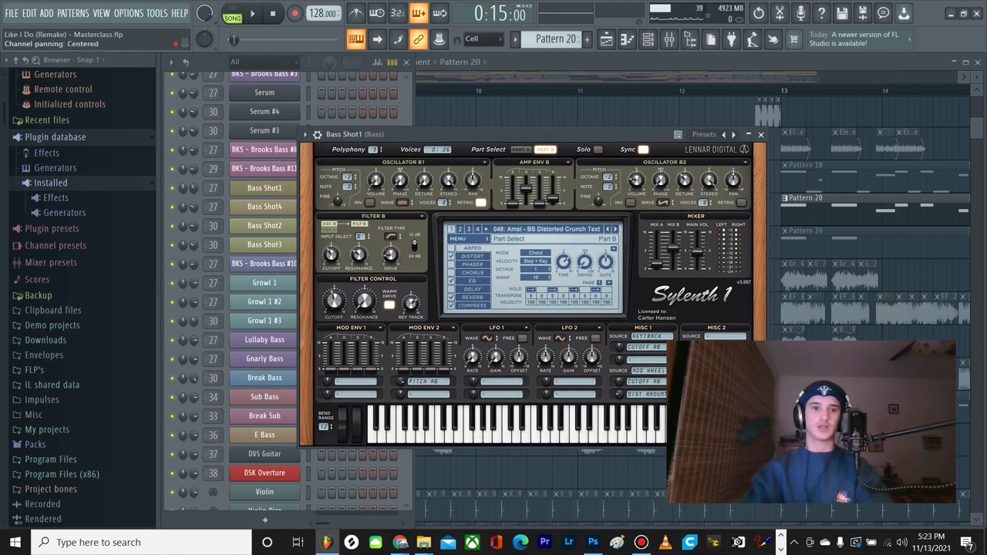
# Step: Audition the Bass Shot layers by soloing Bass Shot1 and playing the remaining Bass Shot channels with it muted
pyautogui.click(172, 207)
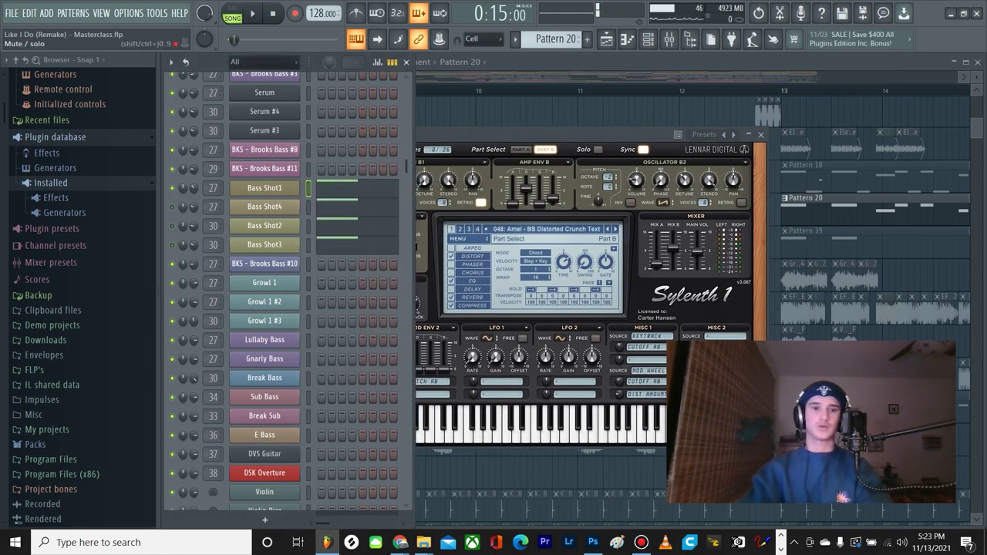
pyautogui.click(172, 188)
pyautogui.press('space')
pyautogui.press('space')
pyautogui.press('space')
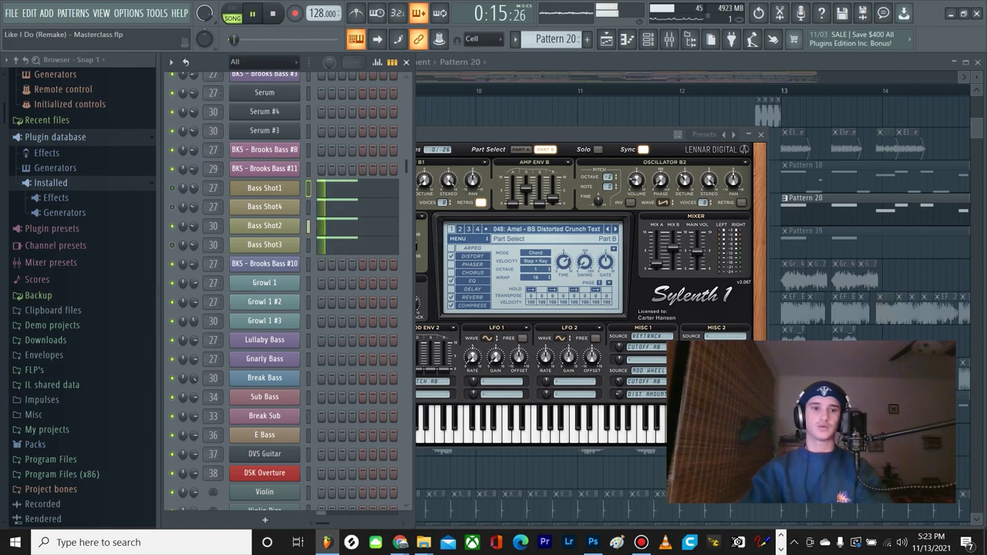
pyautogui.press('space')
pyautogui.click(172, 206)
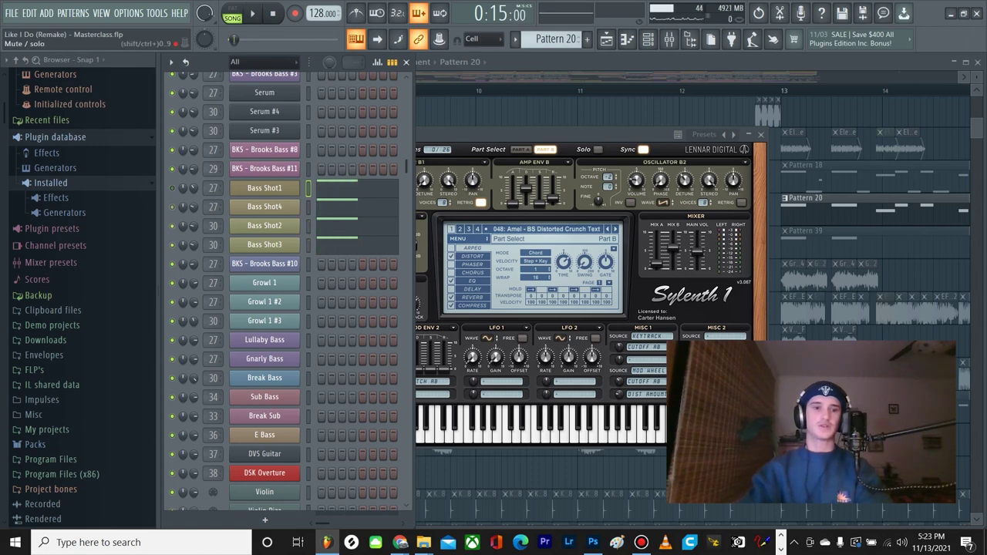
# Step: Unmute Bass Shot1 and inspect the synth patches on Bass Shot1 and Bass Shot4, closing each one
pyautogui.click(264, 188)
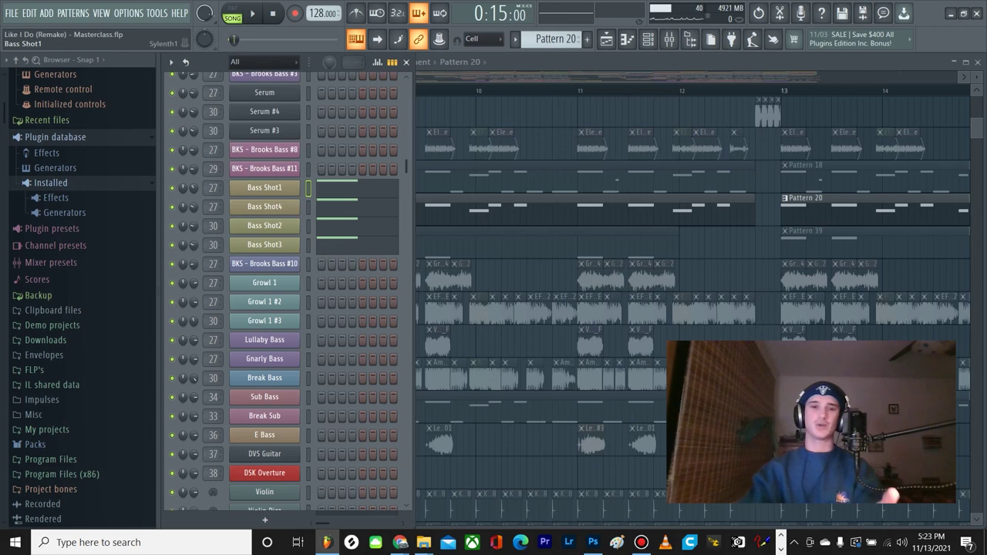
pyautogui.click(264, 188)
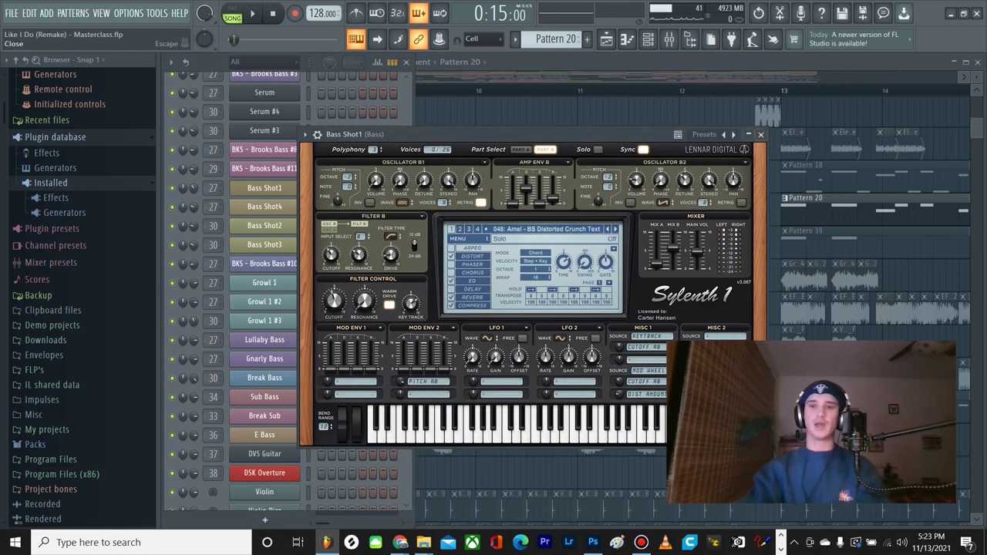
pyautogui.click(760, 134)
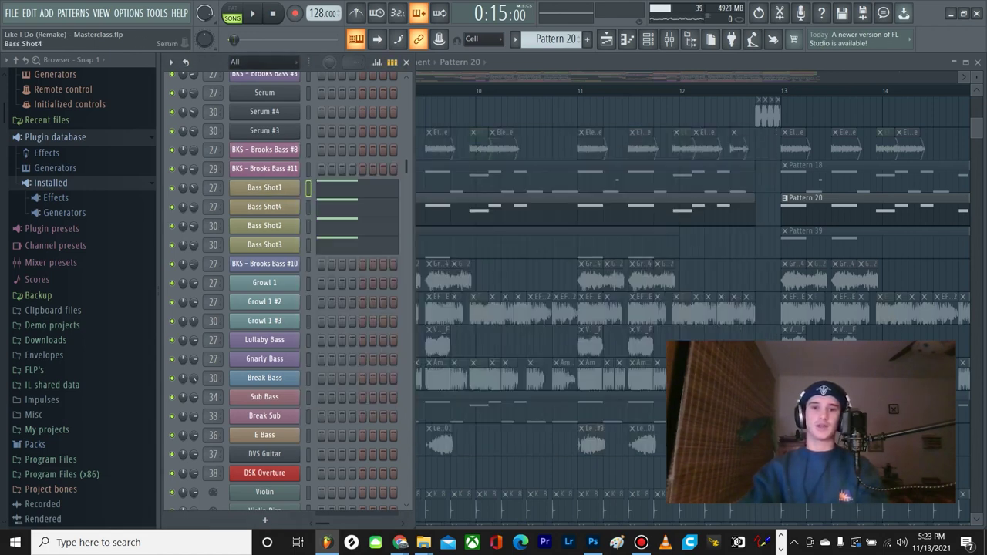
pyautogui.click(264, 207)
pyautogui.click(765, 116)
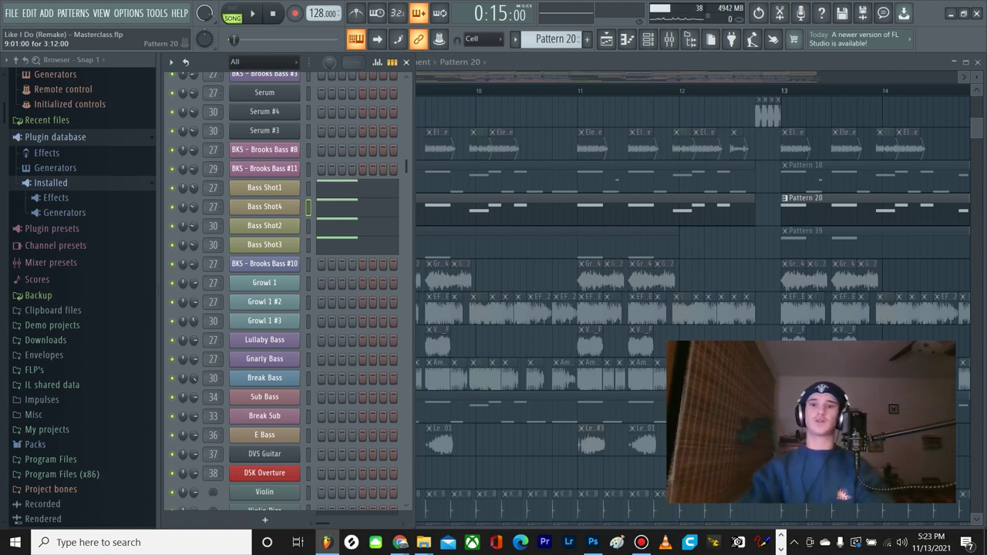
# Step: Solo playlist track 29 to play Pattern 18 alone, and enable track 30 to play Patterns 18 and 20 together
pyautogui.press('F6')
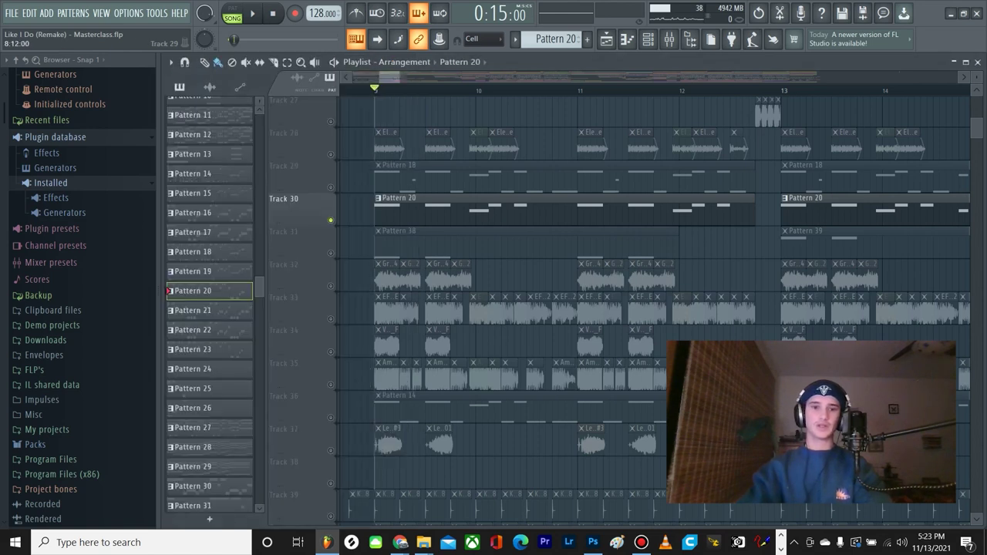
pyautogui.rightClick(331, 187)
pyautogui.press('space')
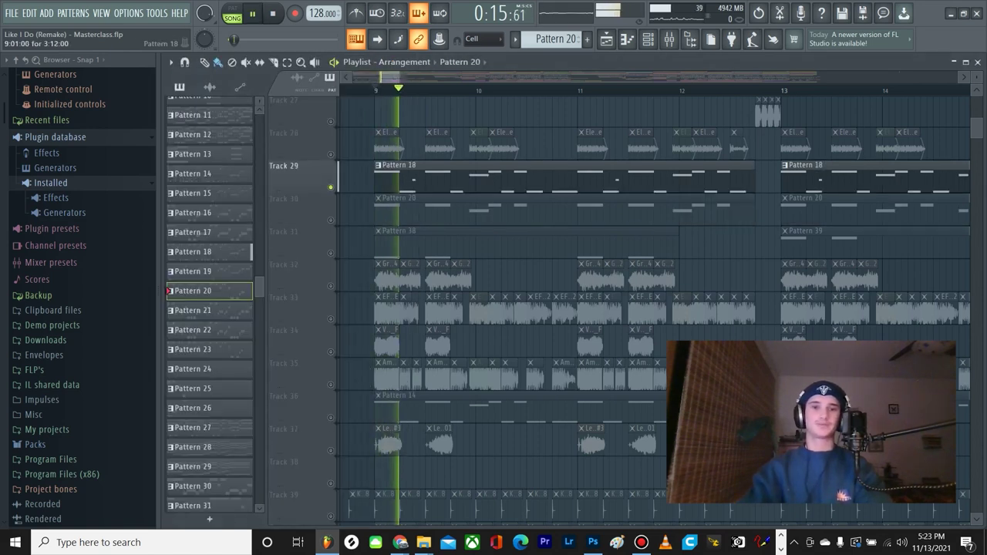
pyautogui.press('space')
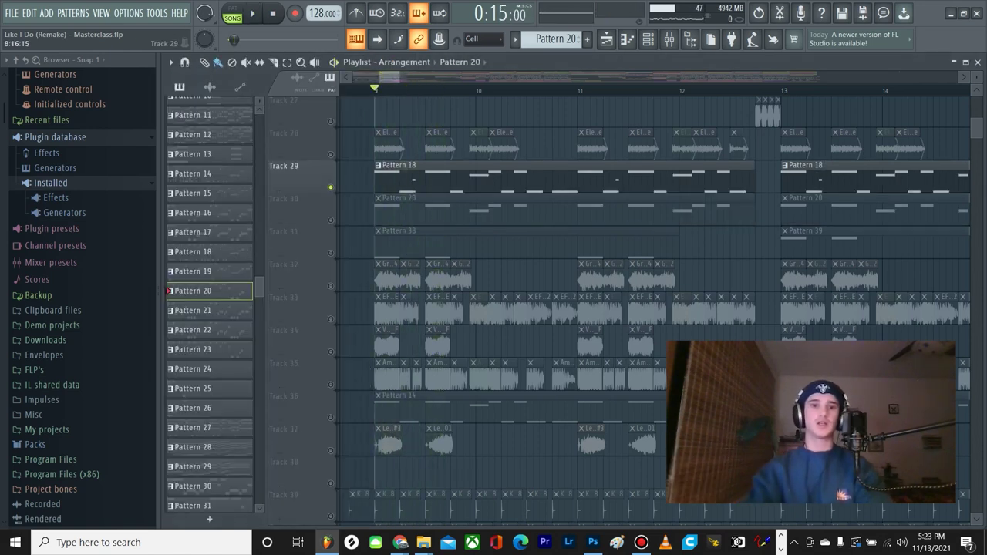
pyautogui.click(329, 220)
pyautogui.press('space')
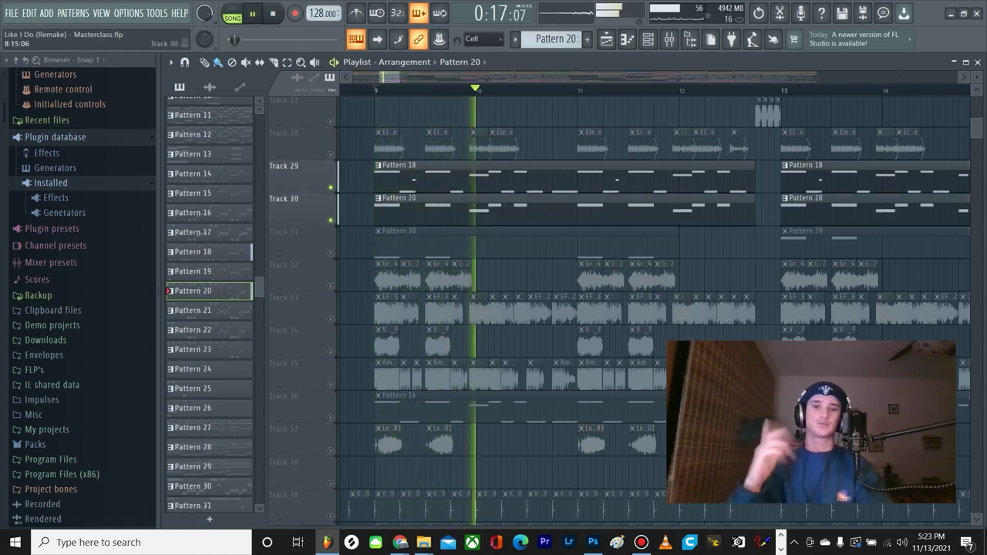
pyautogui.press('space')
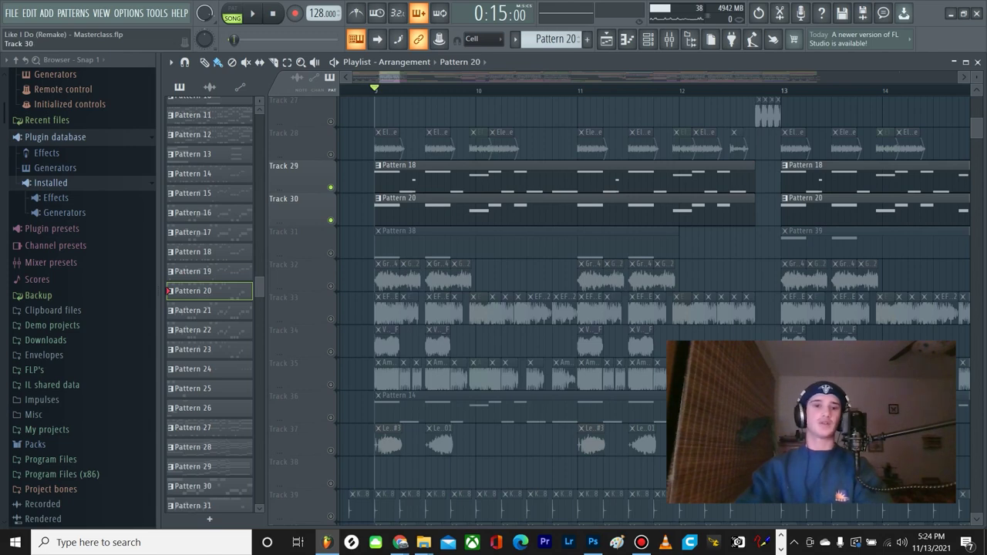
# Step: Solo playlist track 31, select its Pattern 38 clip and play it on its own
pyautogui.rightClick(331, 253)
pyautogui.click(455, 243)
pyautogui.scroll(-2, 468, 243)
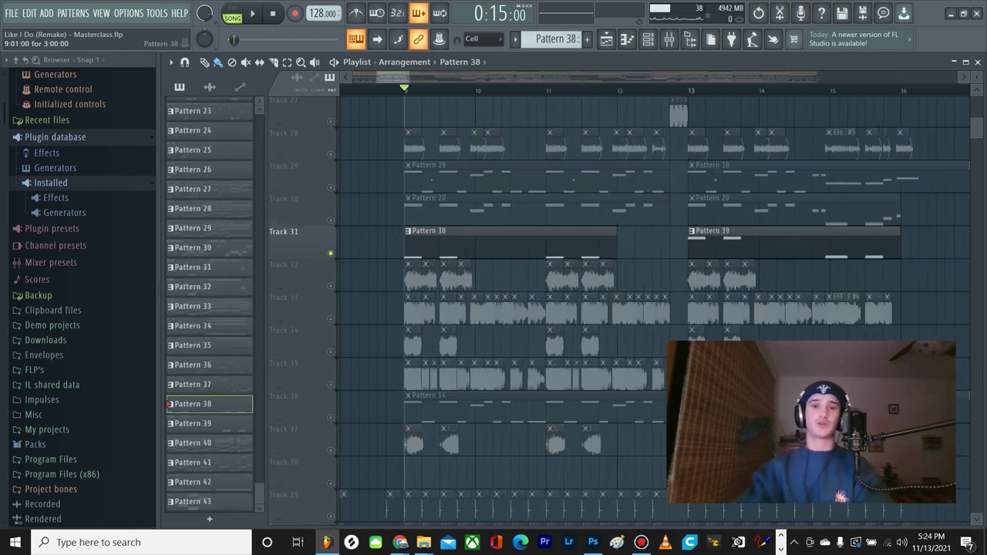
pyautogui.scroll(3, 411, 244)
pyautogui.scroll(2, 416, 244)
pyautogui.scroll(-2, 413, 243)
pyautogui.doubleClick(413, 244)
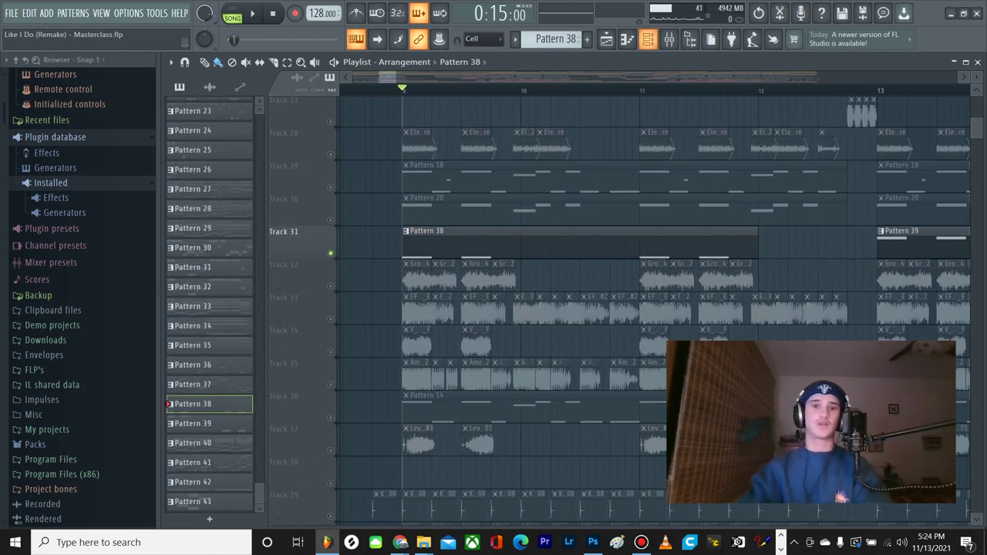
pyautogui.press('space')
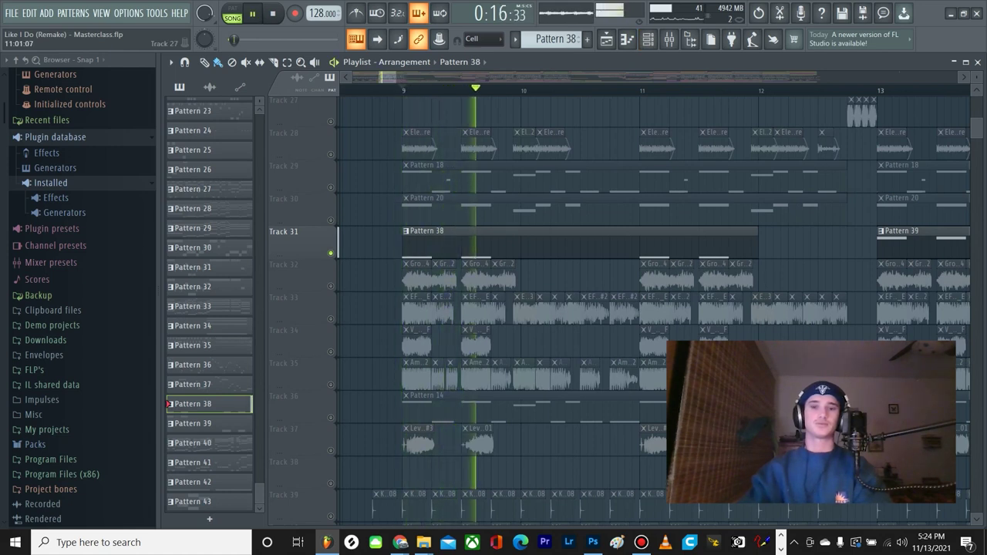
pyautogui.press('space')
# Step: Show Pattern 38's channels in the channel rack and inspect the Serum patch on Growl 1
pyautogui.press('F6')
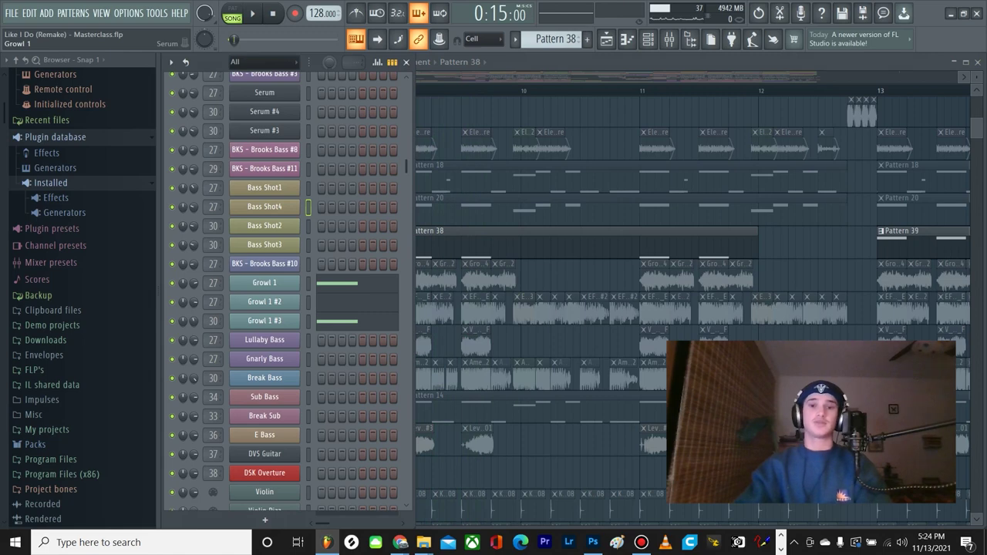
pyautogui.click(265, 282)
pyautogui.moveTo(555, 121); pyautogui.dragTo(559, 104)
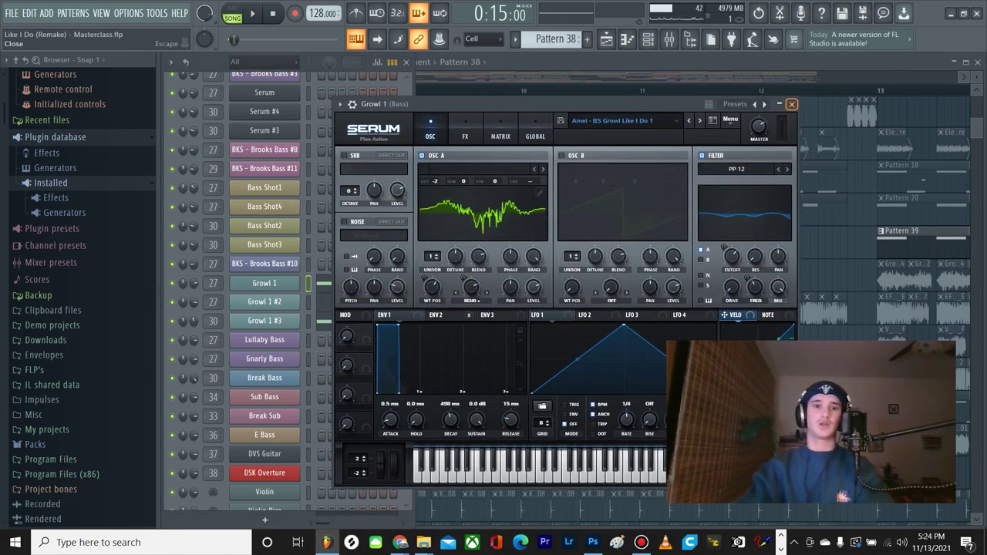
pyautogui.click(791, 103)
# Step: Inspect the Serum patches on Growl 1 #2 and Growl 1 #3, closing each one
pyautogui.click(265, 301)
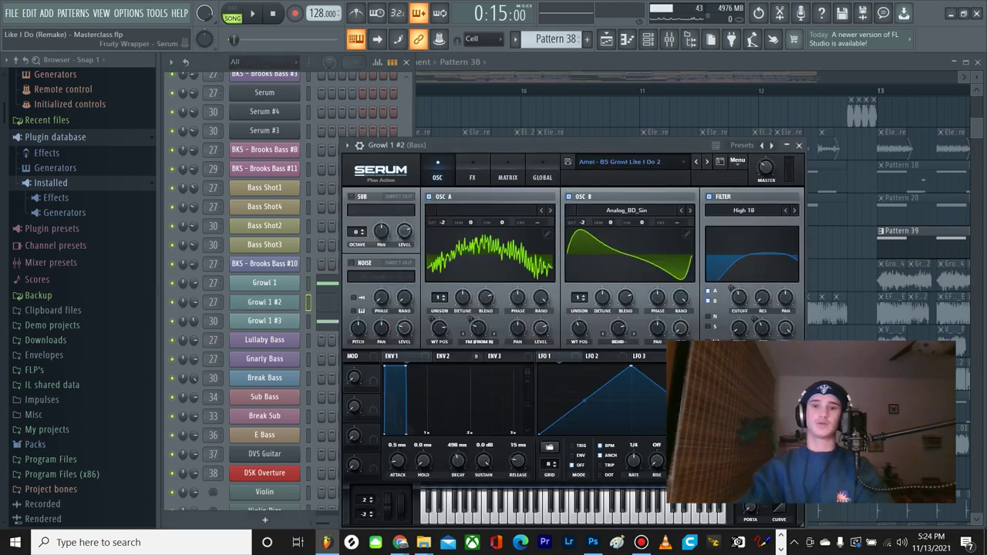
pyautogui.click(798, 145)
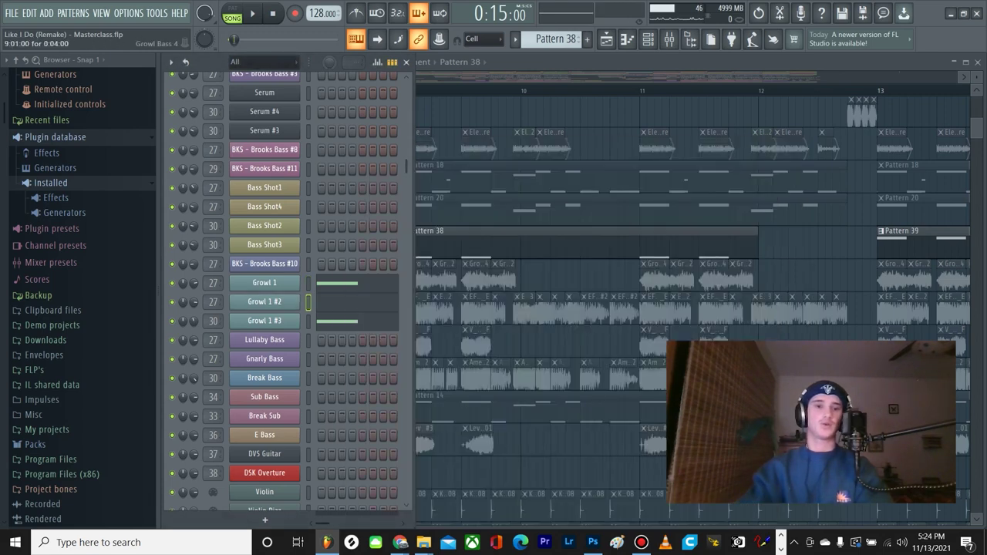
pyautogui.click(264, 320)
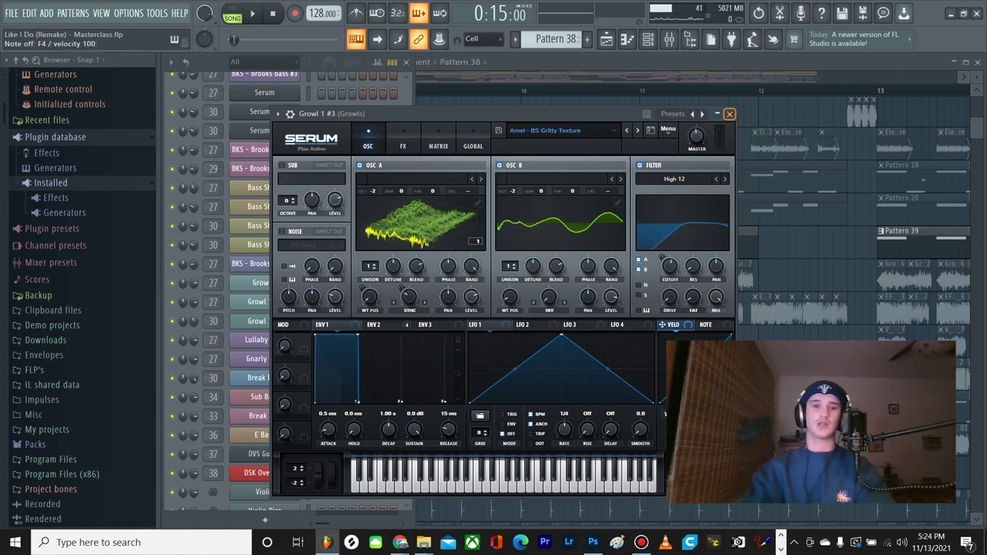
pyautogui.click(729, 114)
# Step: Hide the channel rack, solo playlist track 29, enable track 31 and play Patterns 18 and 38 together
pyautogui.scroll(-3, 542, 243)
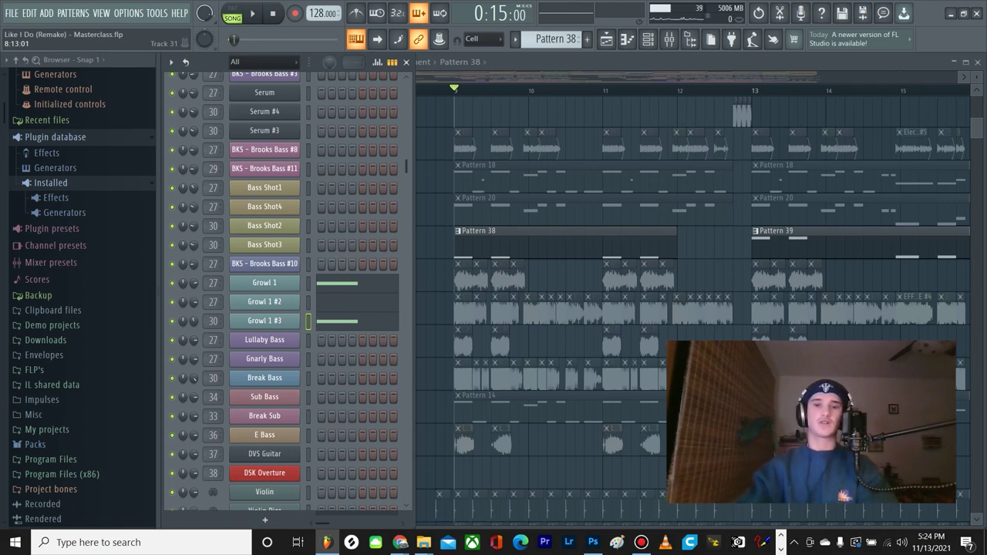
pyautogui.press('F6')
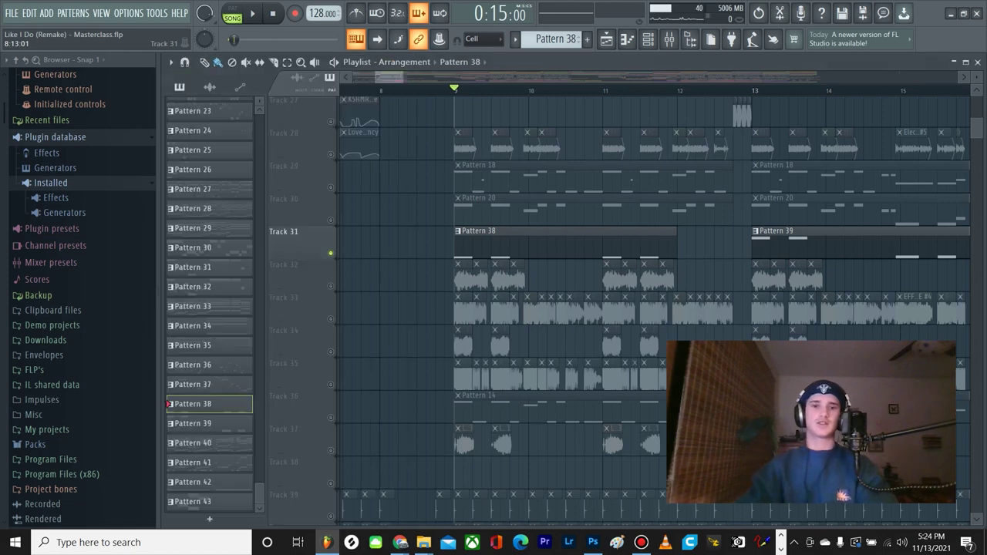
pyautogui.scroll(5, 539, 247)
pyautogui.scroll(-2, 501, 247)
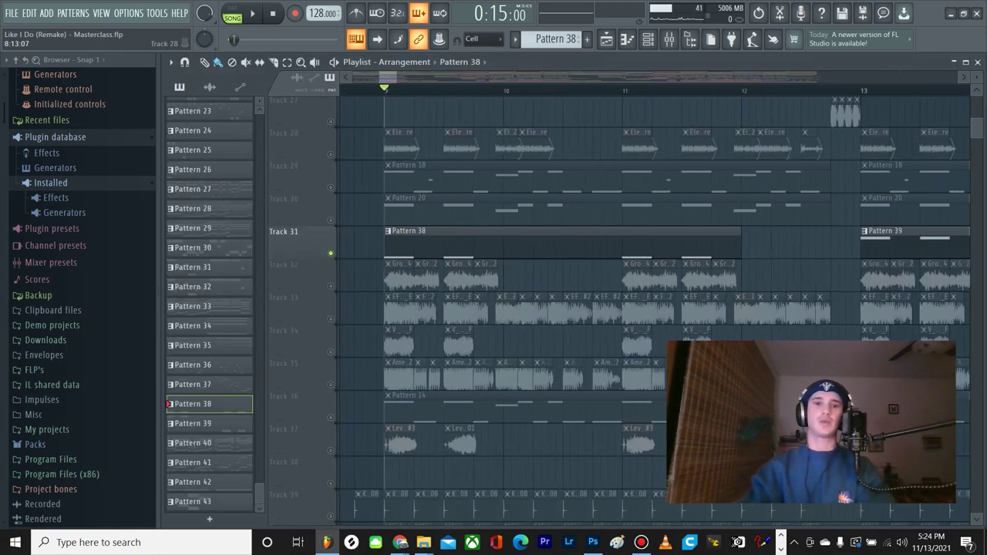
pyautogui.rightClick(331, 188)
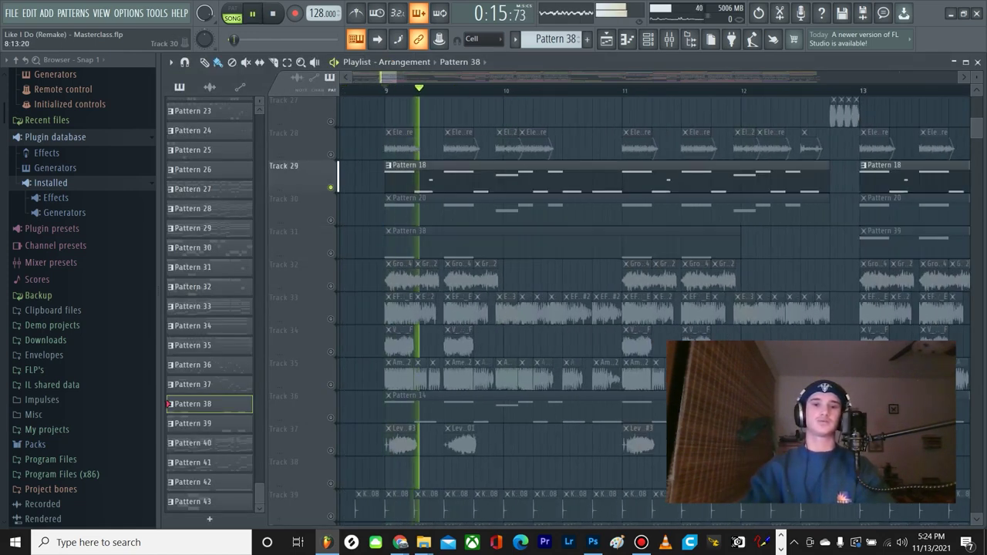
pyautogui.click(330, 252)
pyautogui.press('space')
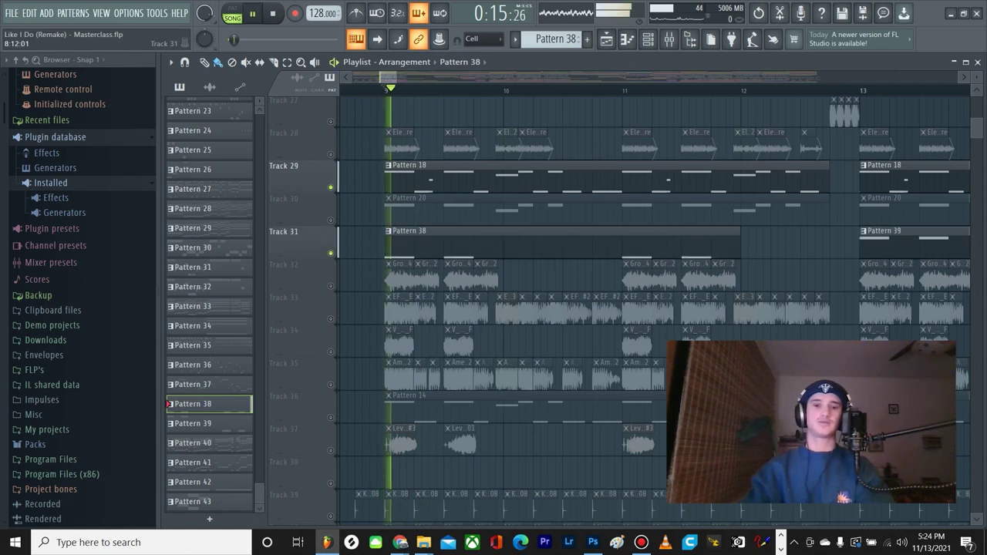
pyautogui.press('space')
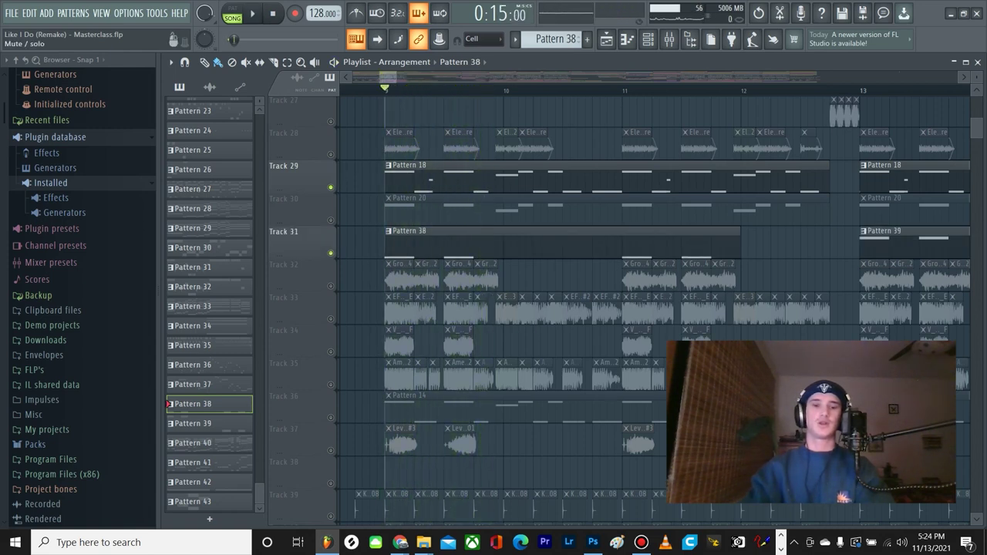
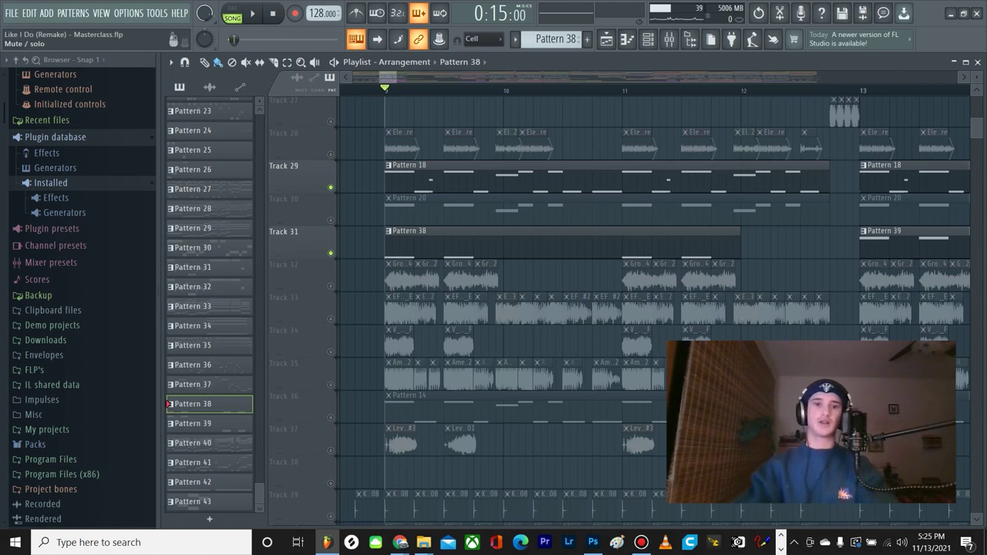
# Step: Enable playlist track 30, switch to soloing track 31 and play its Pattern 38 clip
pyautogui.click(331, 221)
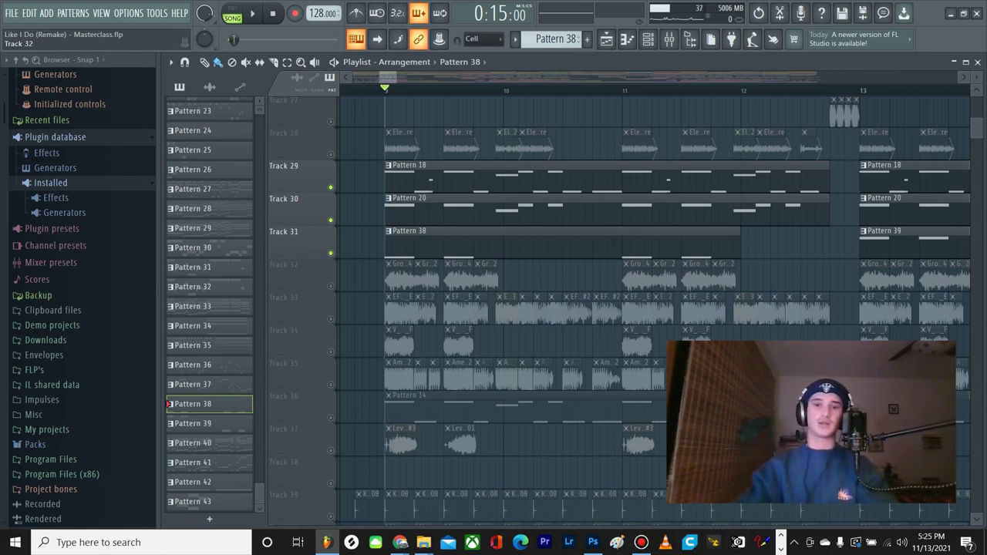
pyautogui.rightClick(331, 252)
pyautogui.press('space')
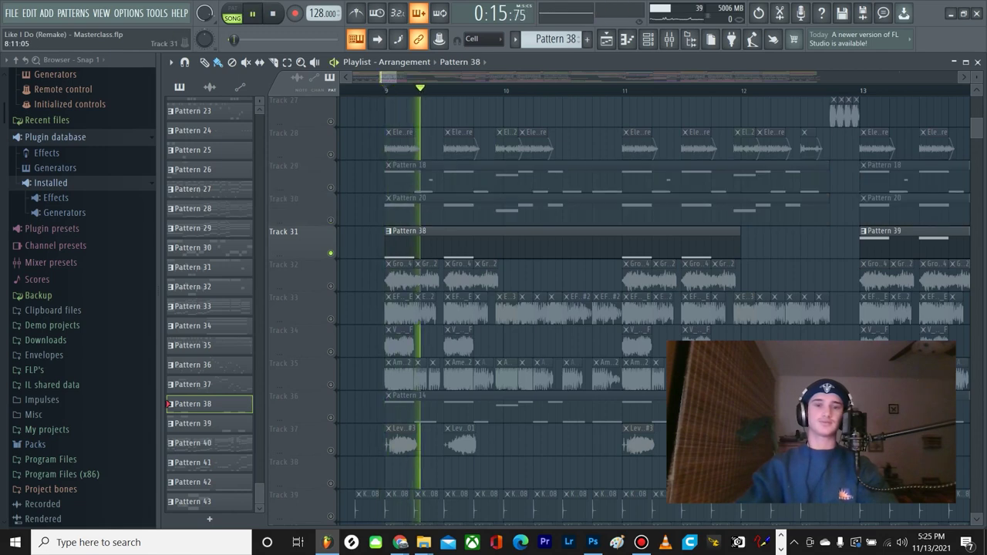
pyautogui.press('space')
pyautogui.scroll(-4, 362, 243)
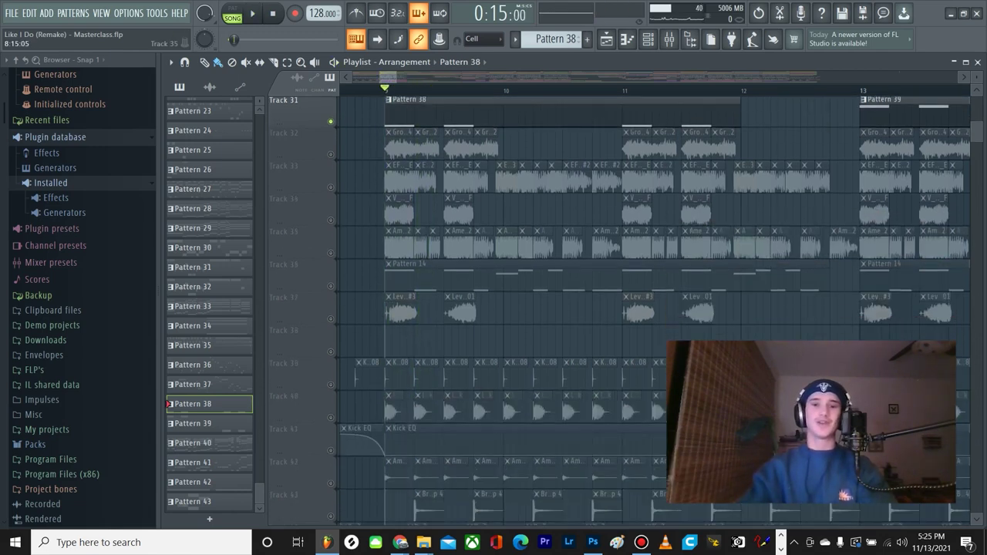
# Step: Solo playlist track 36 and play its Pattern 14 clip on its own
pyautogui.scroll(3, 362, 243)
pyautogui.scroll(3, 362, 243)
pyautogui.rightClick(330, 384)
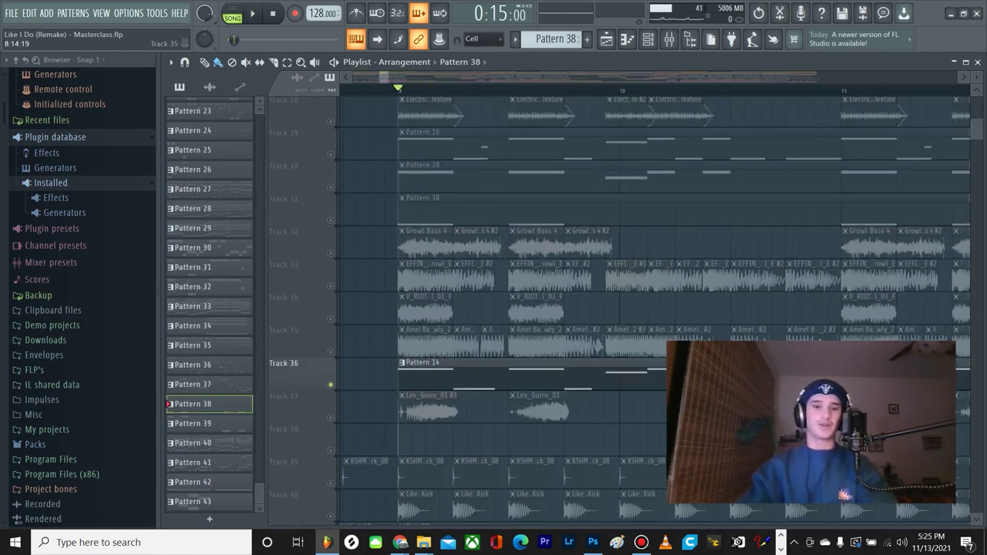
pyautogui.press('space')
pyautogui.press('space')
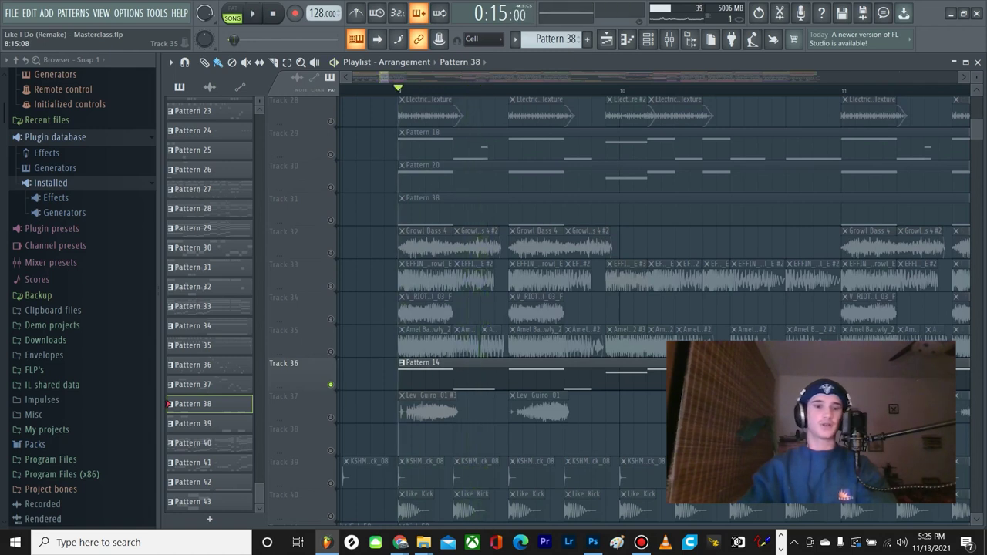
# Step: Audition the growl sample layers by soloing tracks 35, 34, 33 and 32 one after another during playback
pyautogui.keyDown('ctrl'); pyautogui.click(331, 352); pyautogui.keyUp('ctrl')
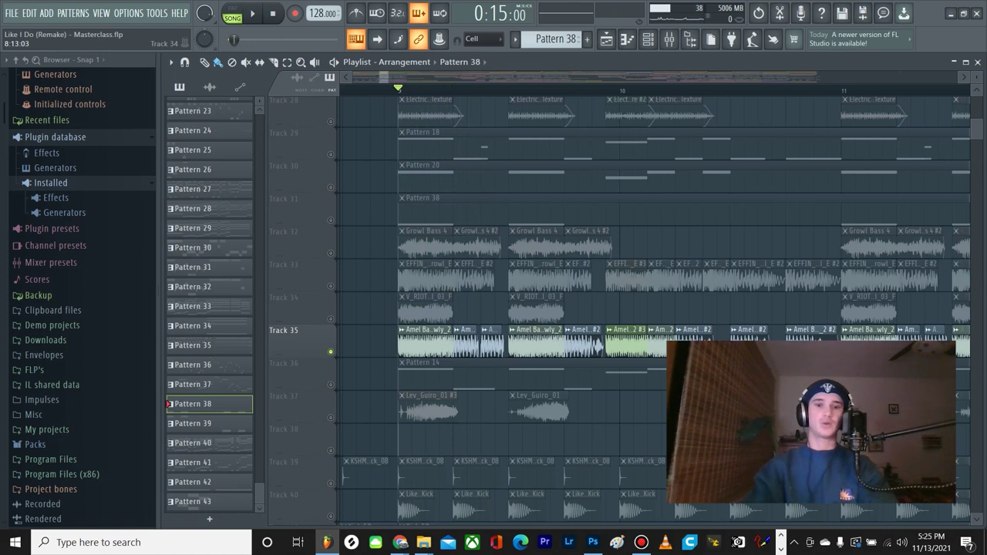
pyautogui.press('space')
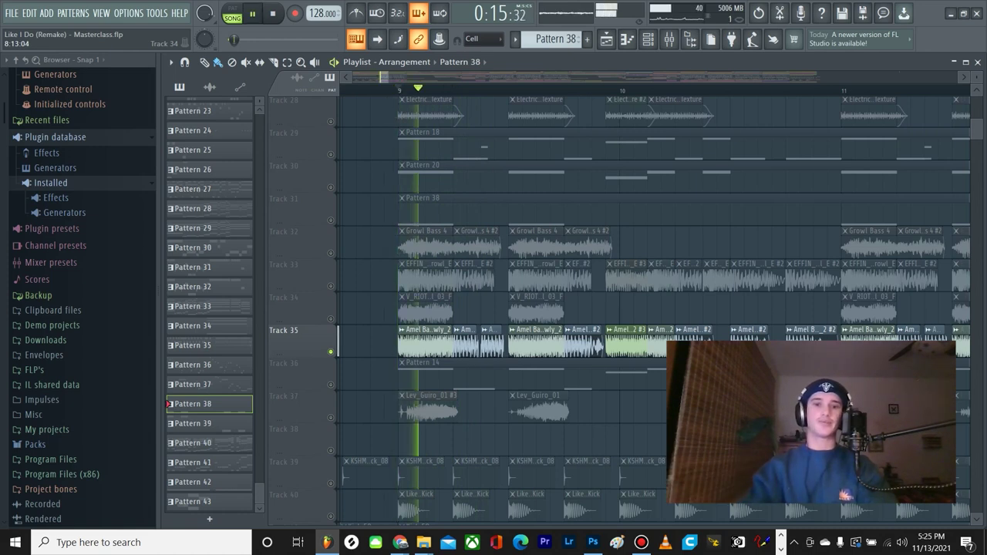
pyautogui.press('space')
pyautogui.keyDown('ctrl'); pyautogui.click(331, 319); pyautogui.keyUp('ctrl')
pyautogui.keyDown('ctrl'); pyautogui.click(331, 286); pyautogui.keyUp('ctrl')
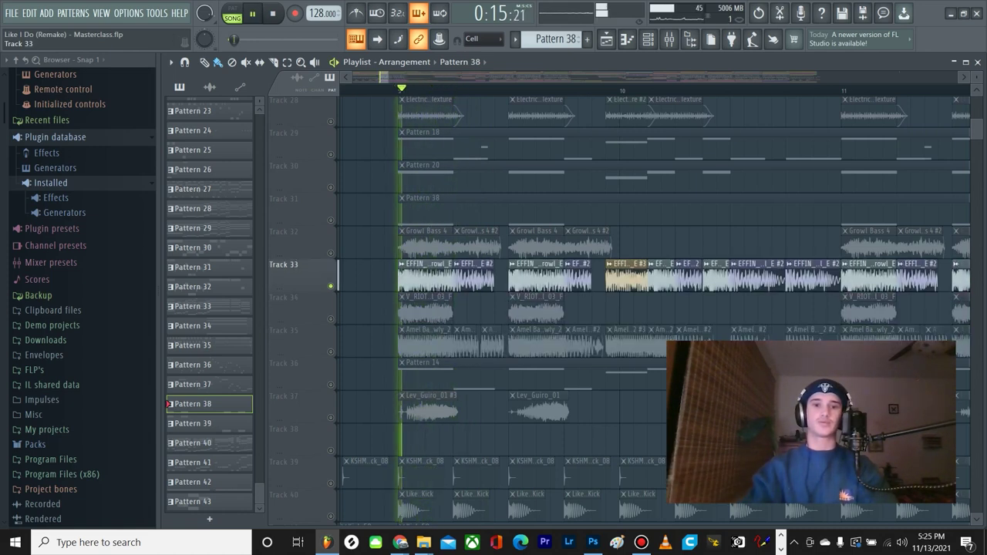
pyautogui.keyDown('ctrl'); pyautogui.click(331, 253); pyautogui.keyUp('ctrl')
# Step: Solo playlist track 28 and open the sample settings of its Electric Toothbrush Bass Texture clip
pyautogui.scroll(5, 316, 253)
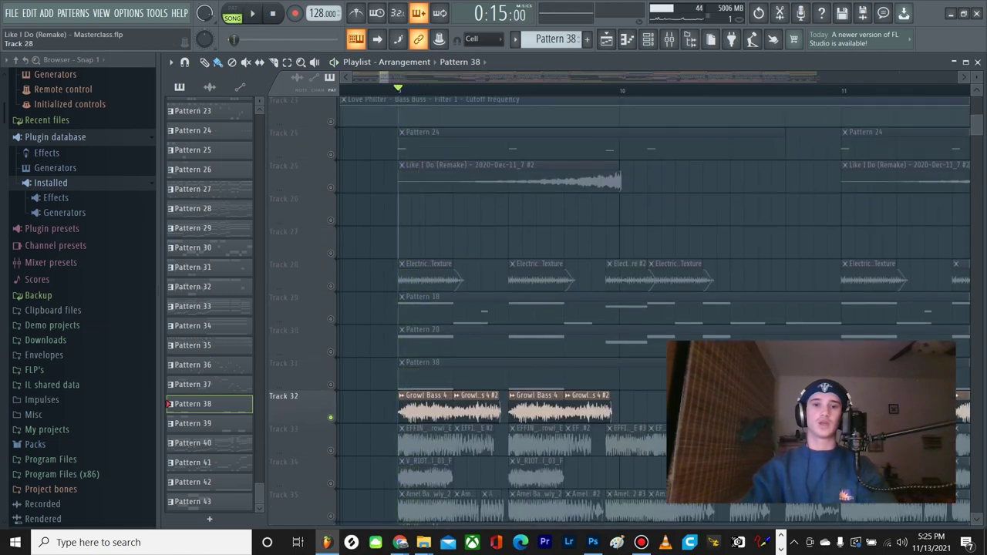
pyautogui.scroll(-4, 308, 300)
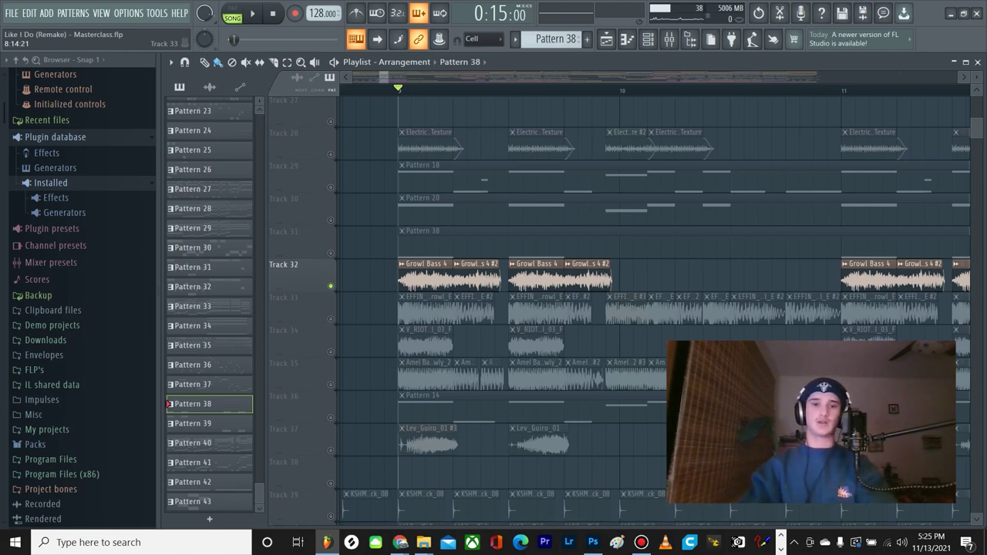
pyautogui.scroll(4, 308, 285)
pyautogui.rightClick(331, 286)
pyautogui.scroll(1, 406, 277)
pyautogui.scroll(2, 406, 277)
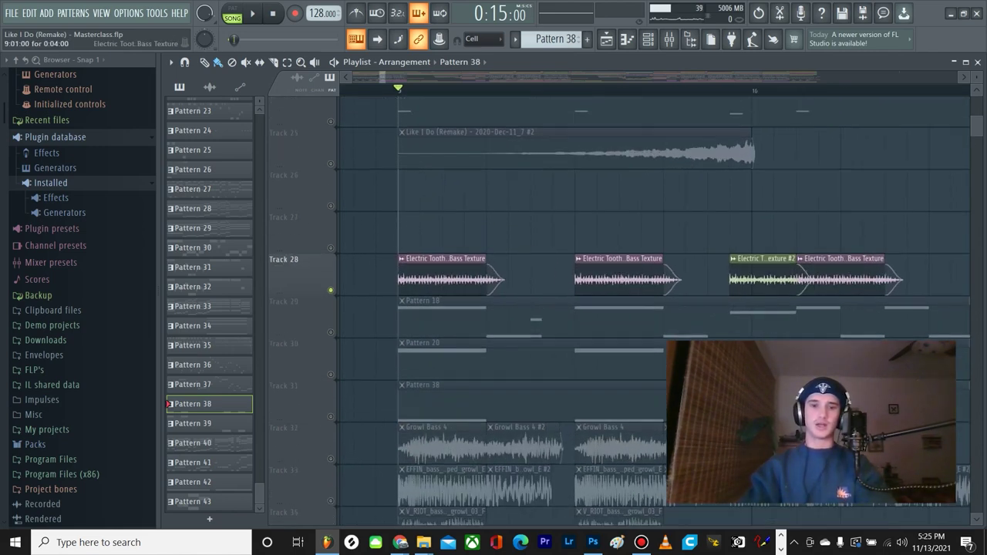
pyautogui.scroll(1, 407, 278)
pyautogui.doubleClick(407, 279)
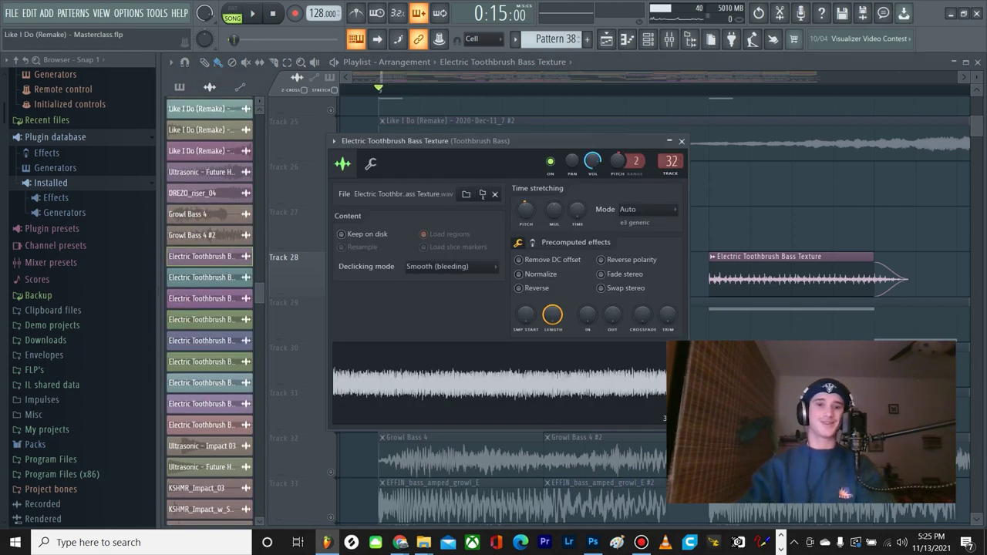
pyautogui.moveTo(525, 141); pyautogui.dragTo(545, 142)
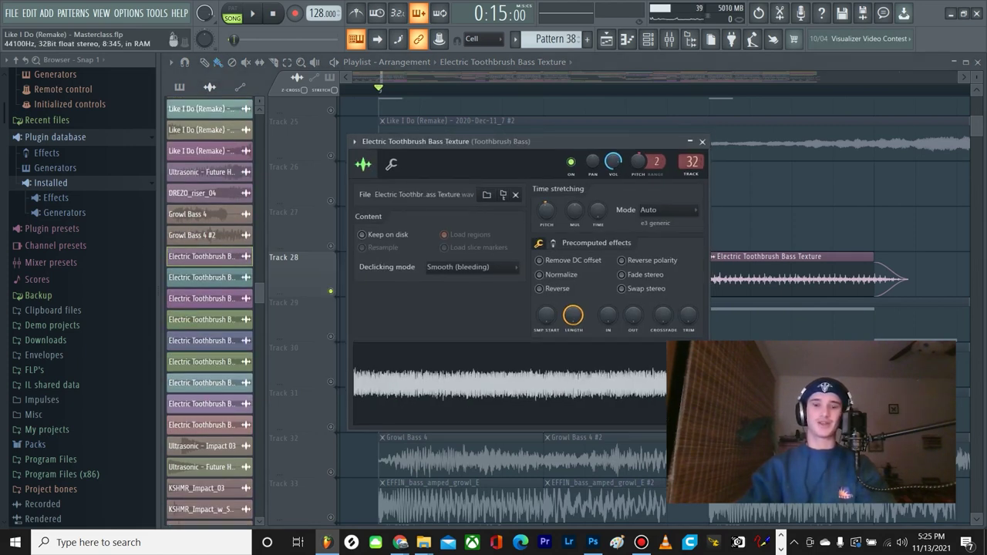
# Step: Play the soloed Electric Toothbrush Bass Texture and close its sample settings
pyautogui.press('space')
pyautogui.press('space')
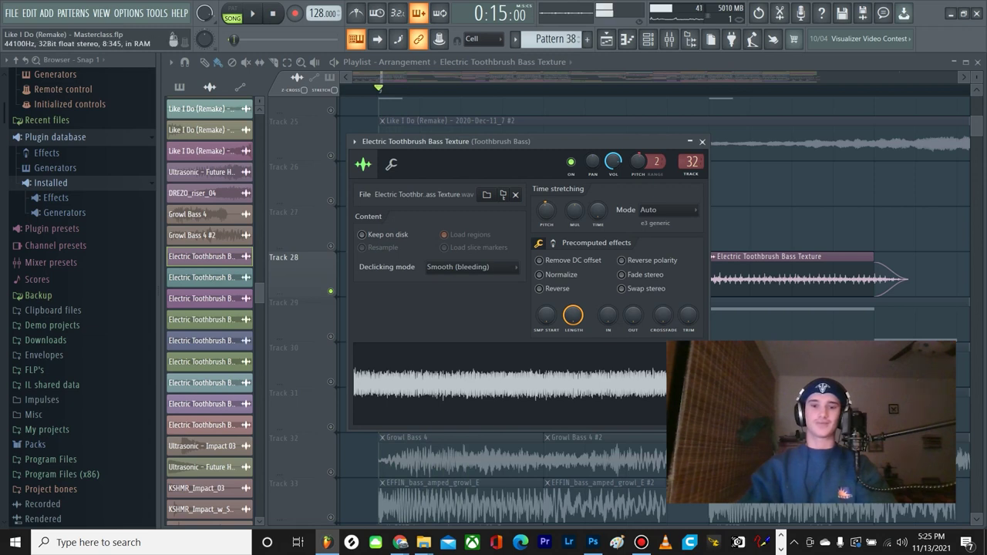
pyautogui.click(701, 141)
pyautogui.press('space')
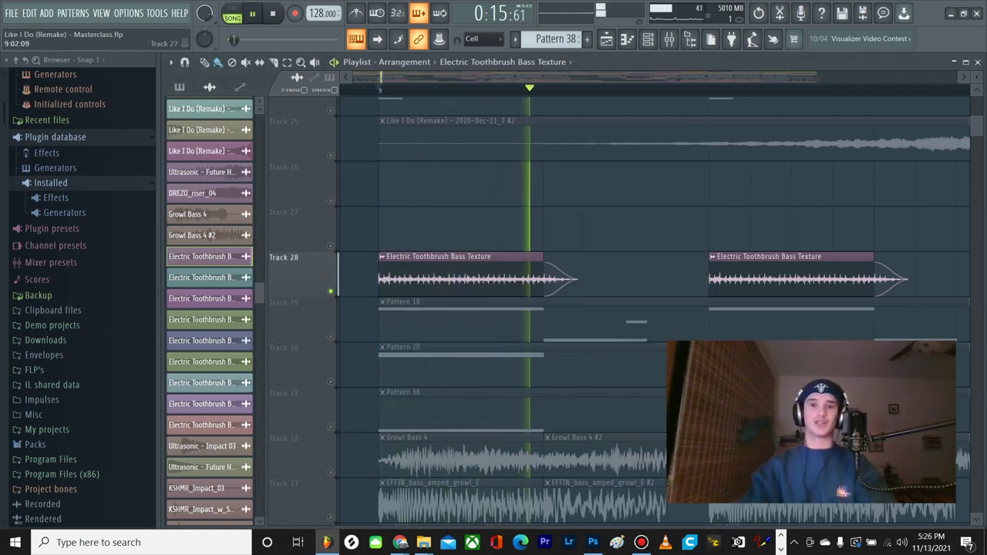
pyautogui.press('space')
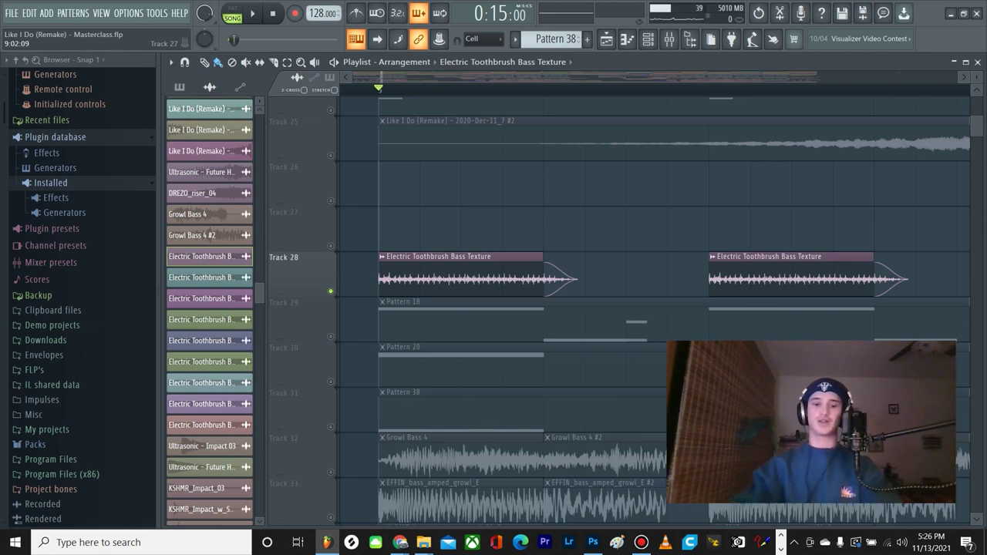
# Step: Enable playlist tracks 29 through 37 alongside track 28 so all the bass layers sound together
pyautogui.scroll(-3, 435, 248)
pyautogui.scroll(-4, 435, 248)
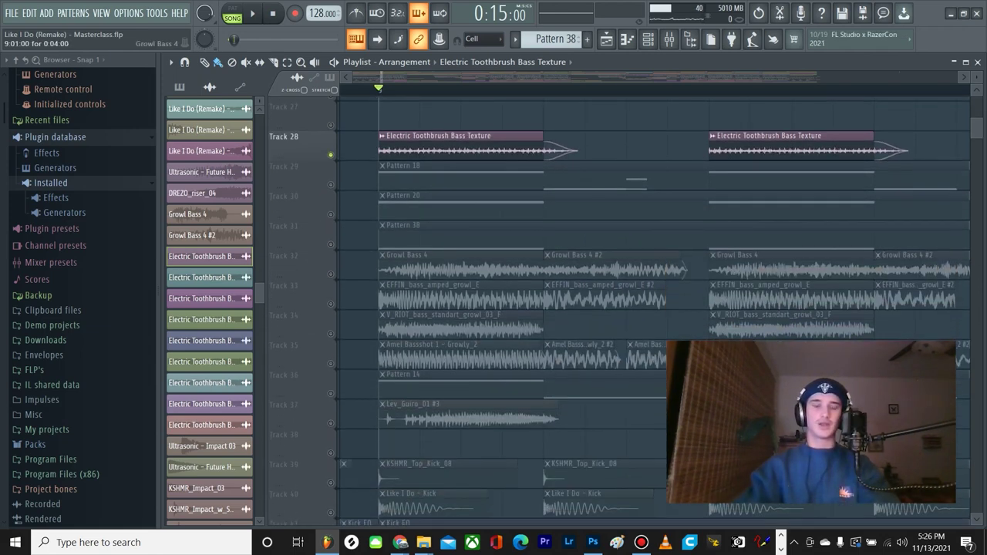
pyautogui.scroll(-1, 435, 249)
pyautogui.scroll(-3, 655, 300)
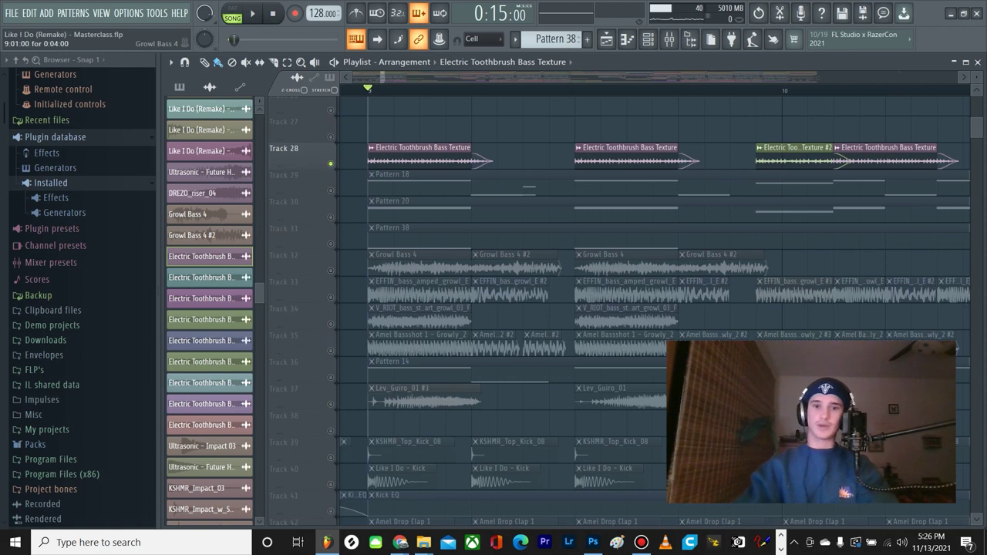
pyautogui.click(330, 191)
pyautogui.click(330, 217)
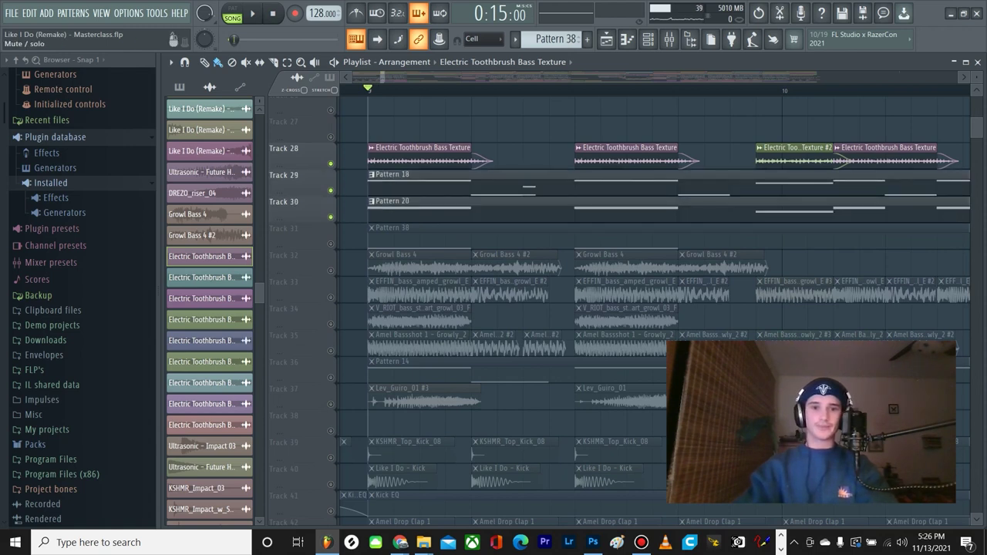
pyautogui.click(330, 244)
pyautogui.click(330, 271)
pyautogui.click(330, 297)
pyautogui.click(329, 324)
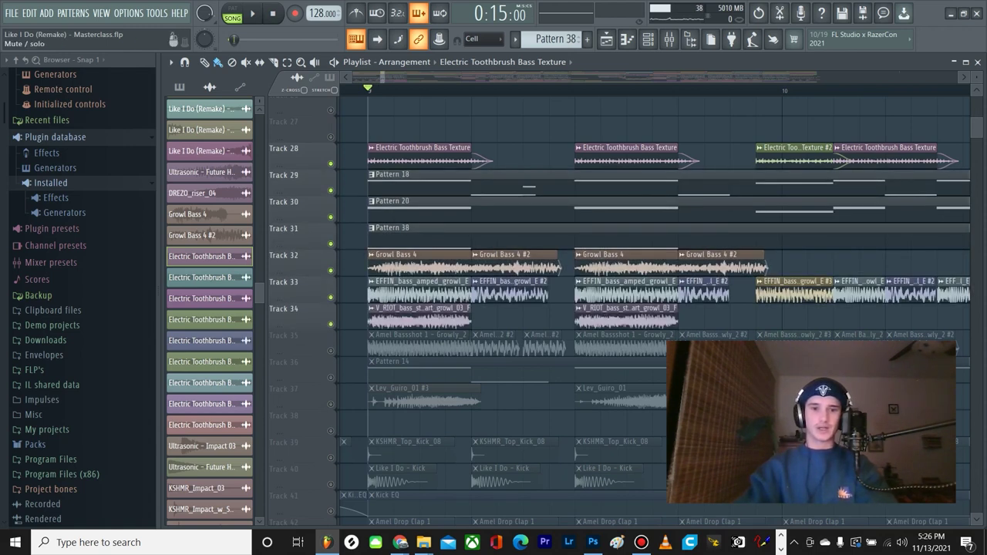
pyautogui.click(330, 351)
pyautogui.click(329, 377)
pyautogui.click(330, 404)
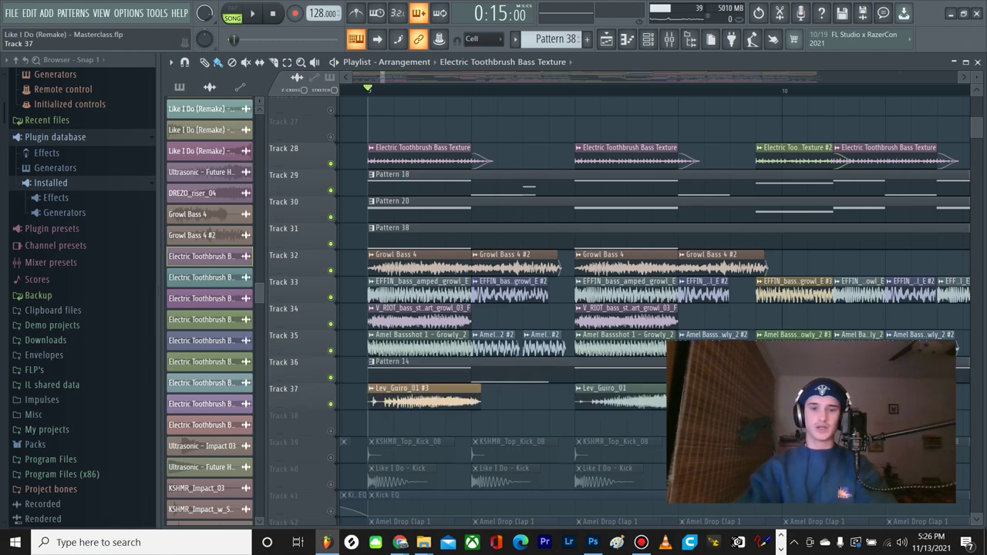
# Step: Play the combined bass layers on tracks 28 to 37 from bar 9
pyautogui.scroll(-2, 363, 343)
pyautogui.scroll(-2, 409, 286)
pyautogui.scroll(3, 401, 264)
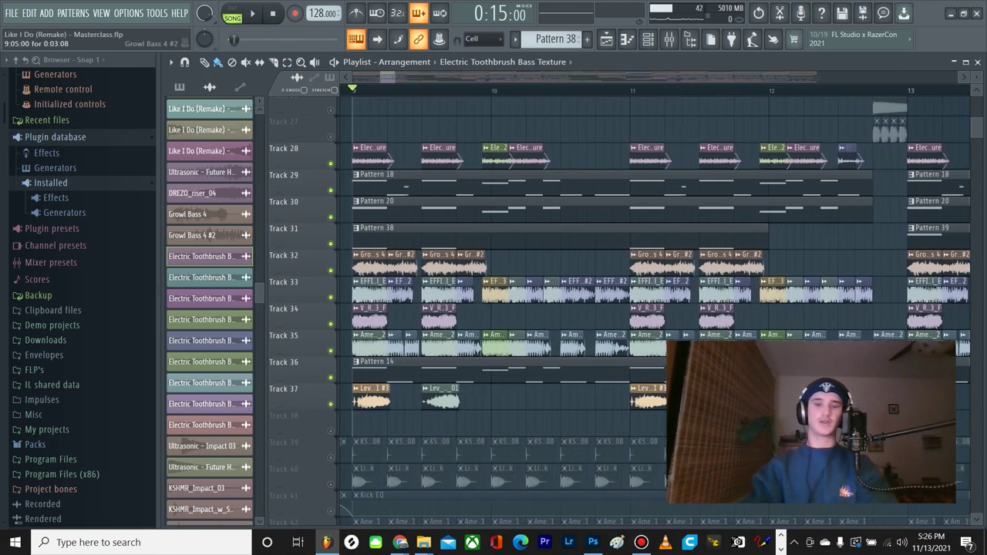
pyautogui.press('space')
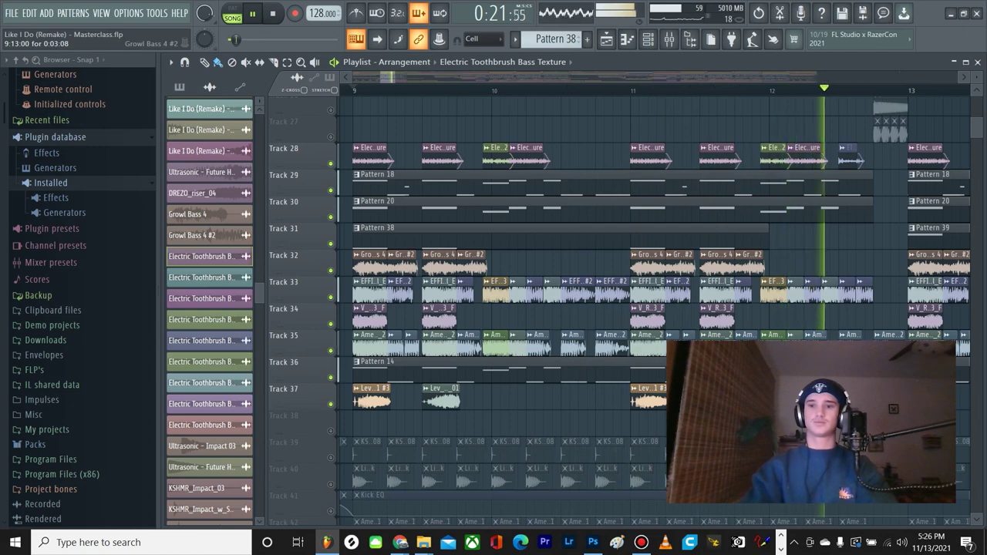
pyautogui.press('space')
# Step: Solo the drop chord group on playlist tracks 17 to 21, including Patterns 9 and 10 and their filter automation
pyautogui.scroll(-3, 515, 262)
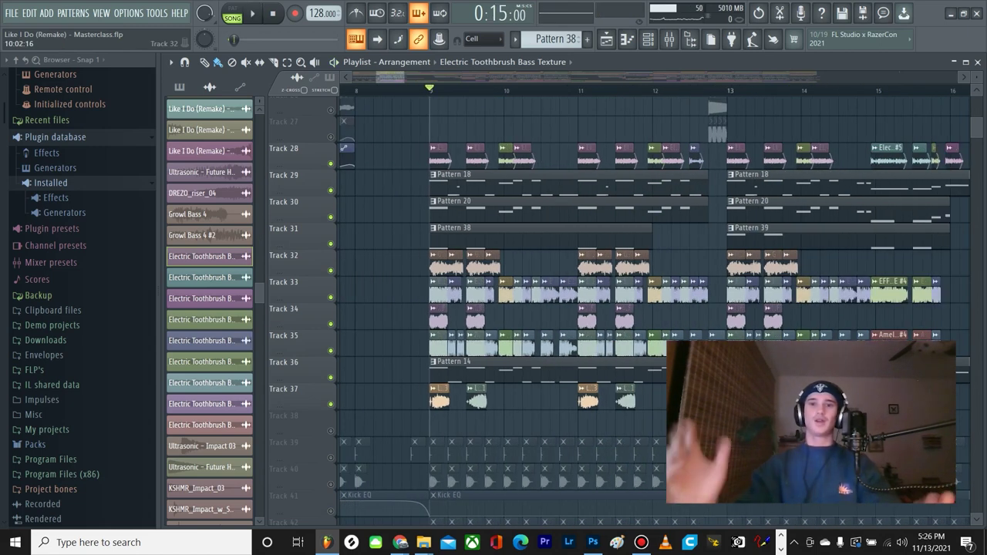
pyautogui.scroll(4, 617, 308)
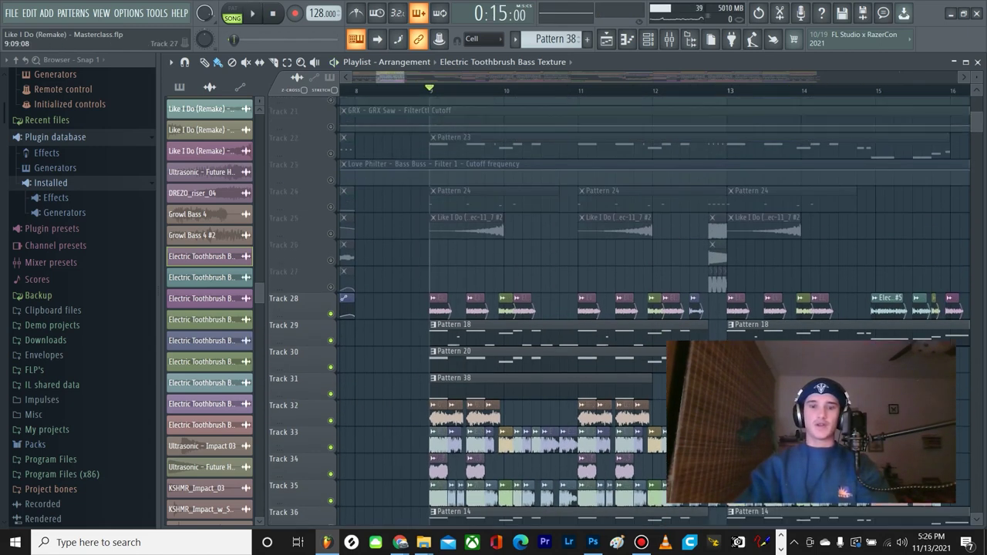
pyautogui.scroll(2, 617, 308)
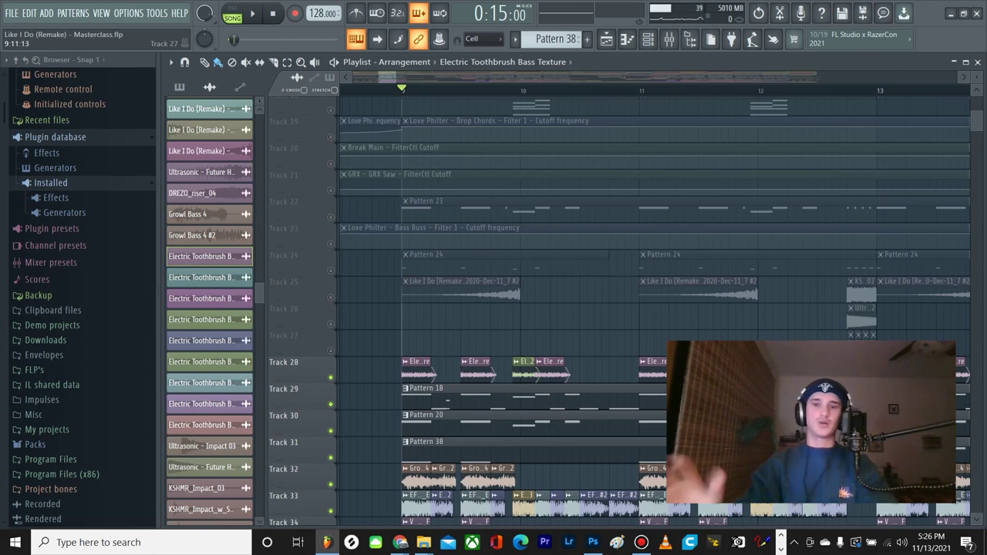
pyautogui.scroll(2, 423, 339)
pyautogui.scroll(5, 409, 339)
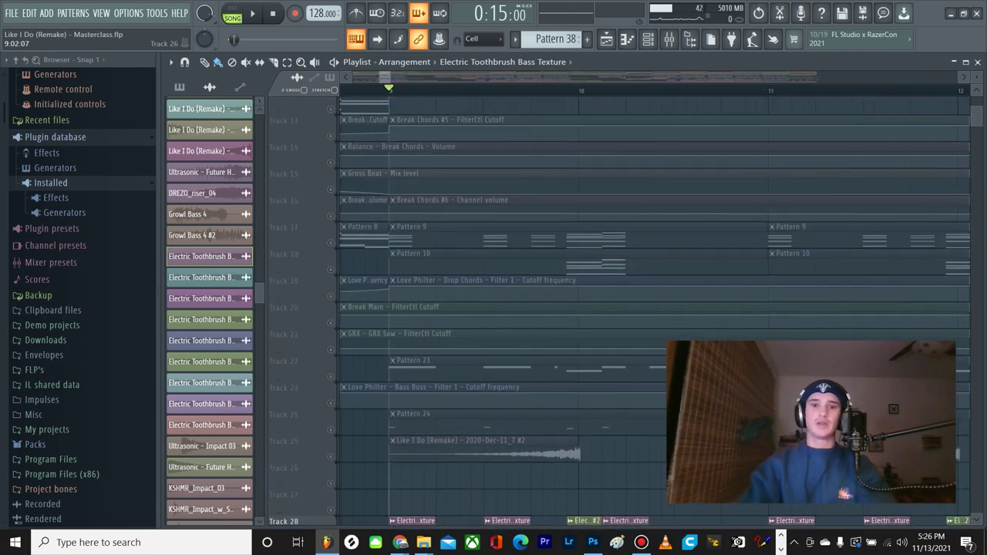
pyautogui.scroll(-2, 397, 340)
pyautogui.scroll(-3, 397, 332)
pyautogui.scroll(-2, 378, 331)
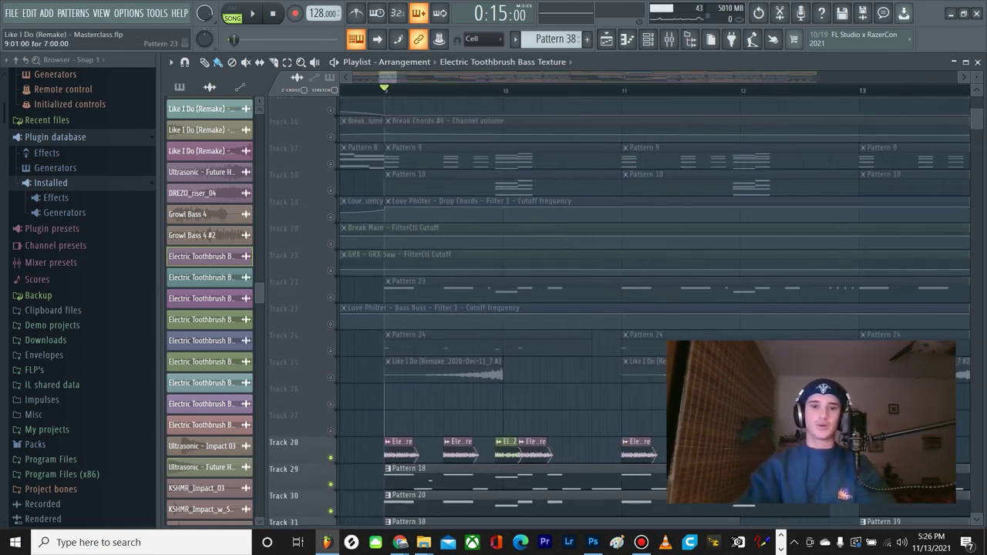
pyautogui.scroll(3, 377, 309)
pyautogui.rightClick(331, 243)
pyautogui.scroll(2, 392, 268)
pyautogui.scroll(2, 391, 267)
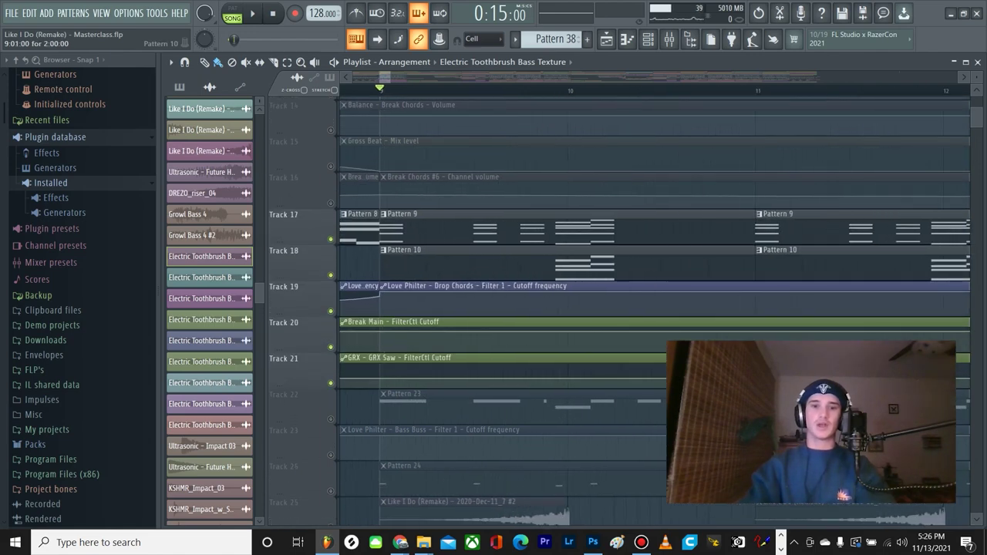
# Step: Play the soloed drop chords from bar 9, then stop playback
pyautogui.scroll(-3, 386, 267)
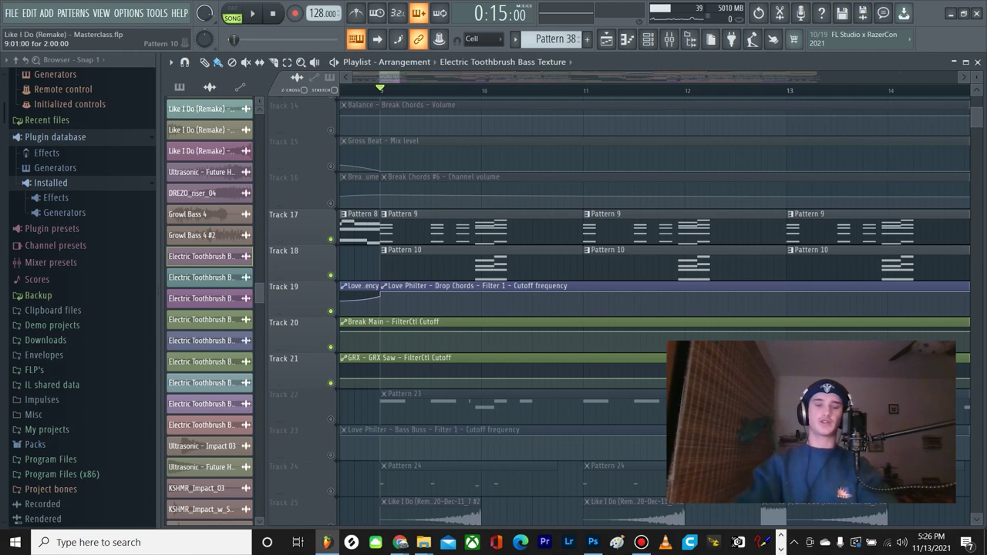
pyautogui.scroll(-5, 616, 308)
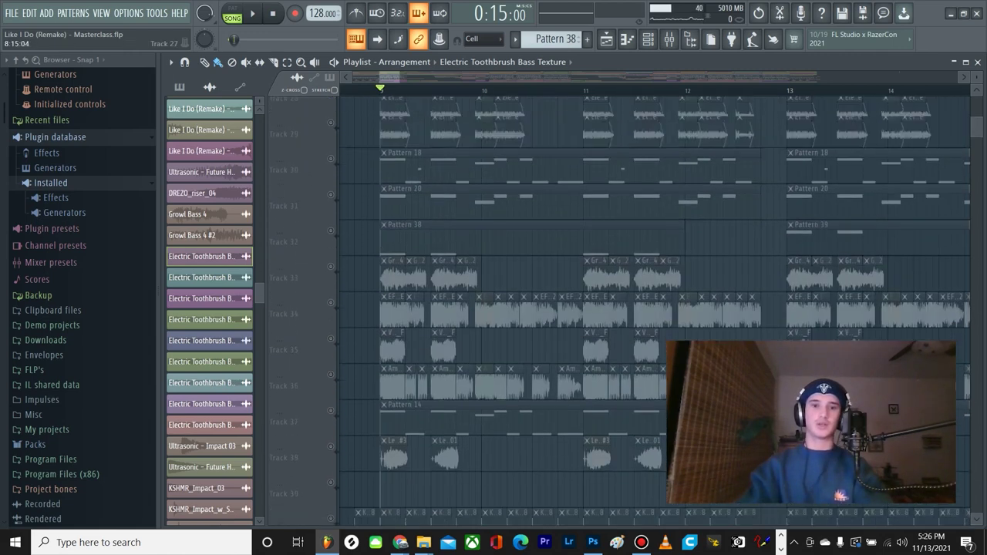
pyautogui.scroll(5, 301, 262)
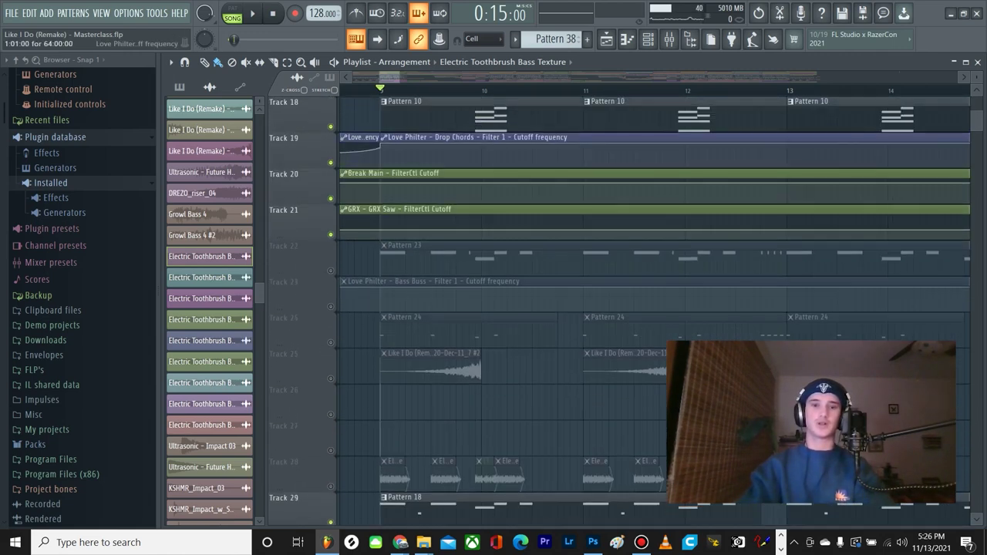
pyautogui.press('space')
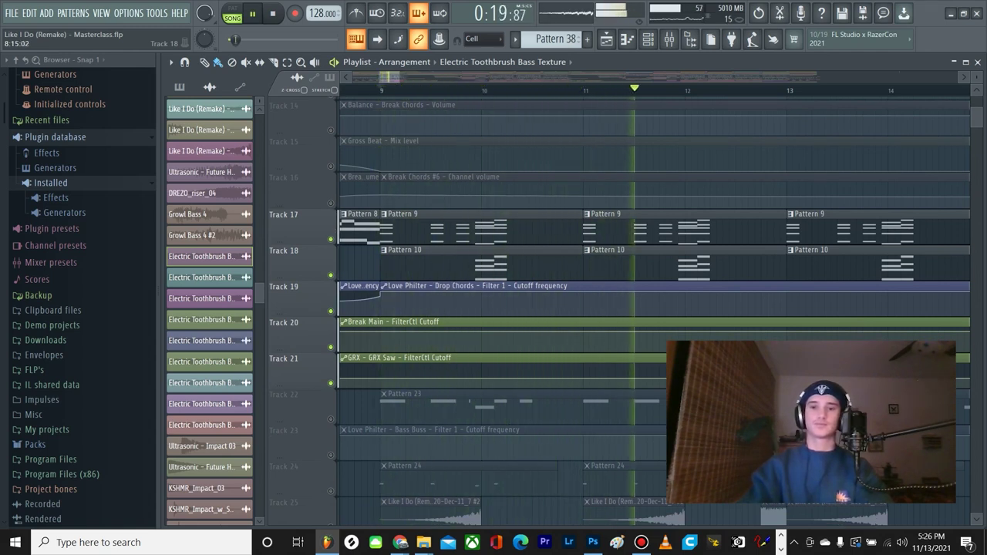
pyautogui.press('space')
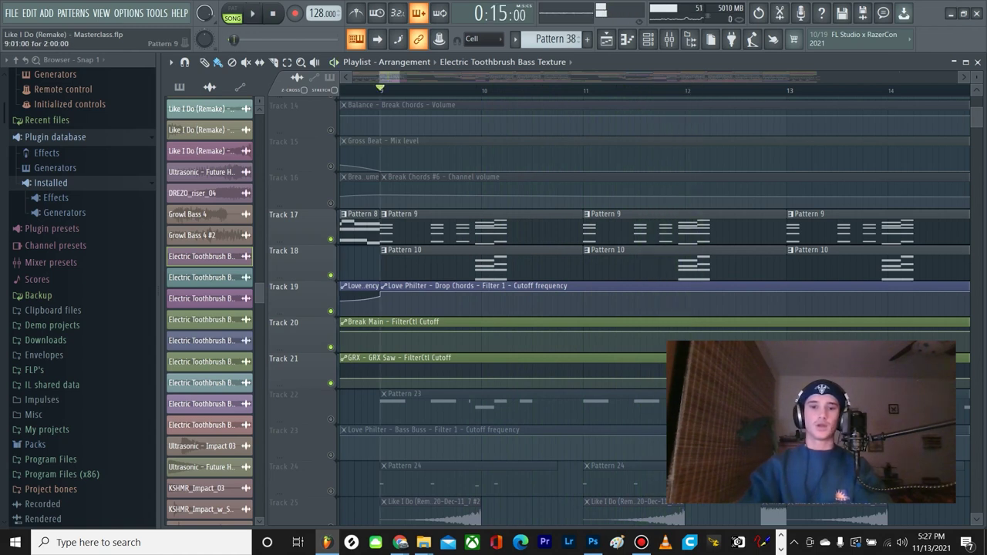
# Step: Solo playlist track 17 with Pattern 9, then re-enable the filter cutoff automation on tracks 19, 20 and 21
pyautogui.scroll(1, 391, 264)
pyautogui.rightClick(331, 239)
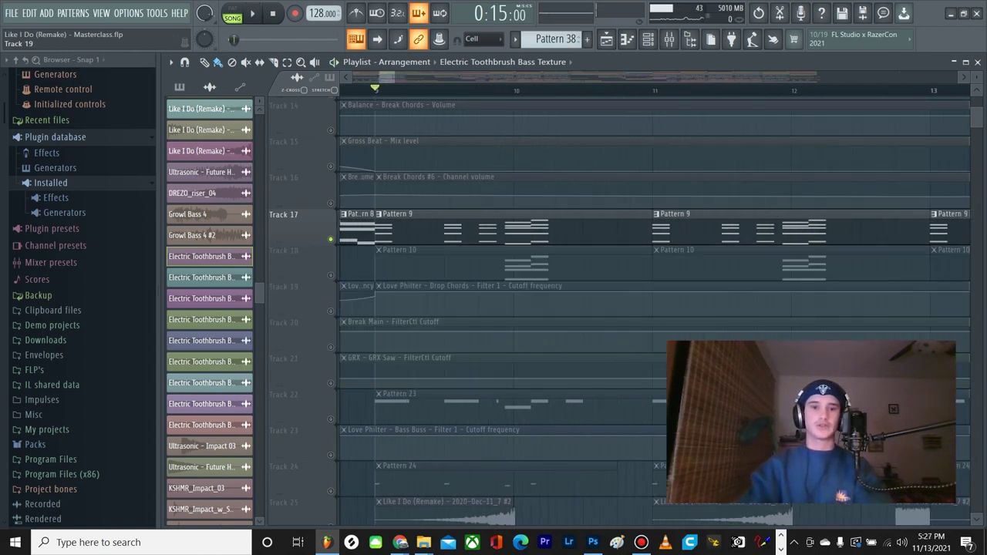
pyautogui.click(331, 312)
pyautogui.click(331, 347)
pyautogui.click(331, 383)
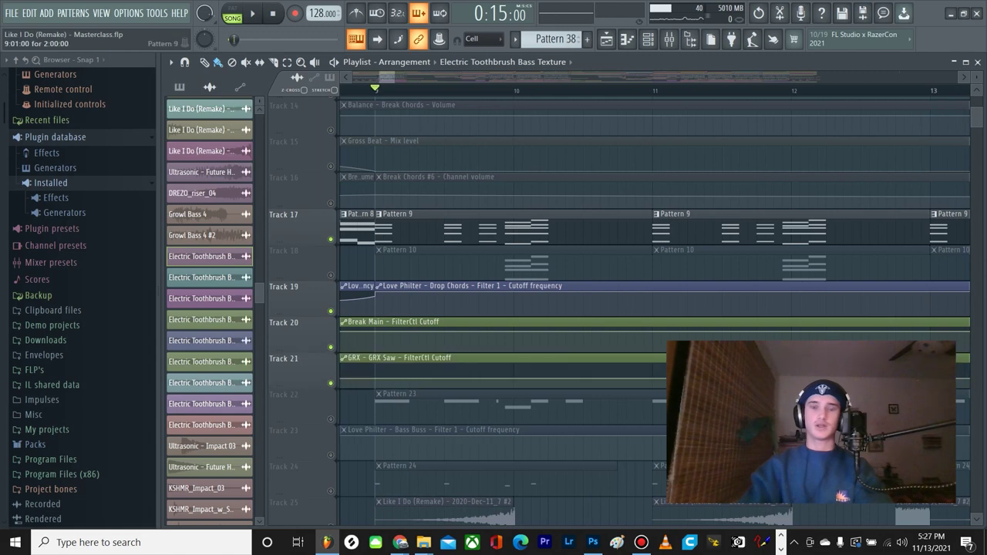
# Step: Select Pattern 9 and mute its ePiano and GRX Saw channels in the channel rack, leaving Break Main active
pyautogui.click(432, 227)
pyautogui.click(648, 39)
pyautogui.scroll(12, 353, 262)
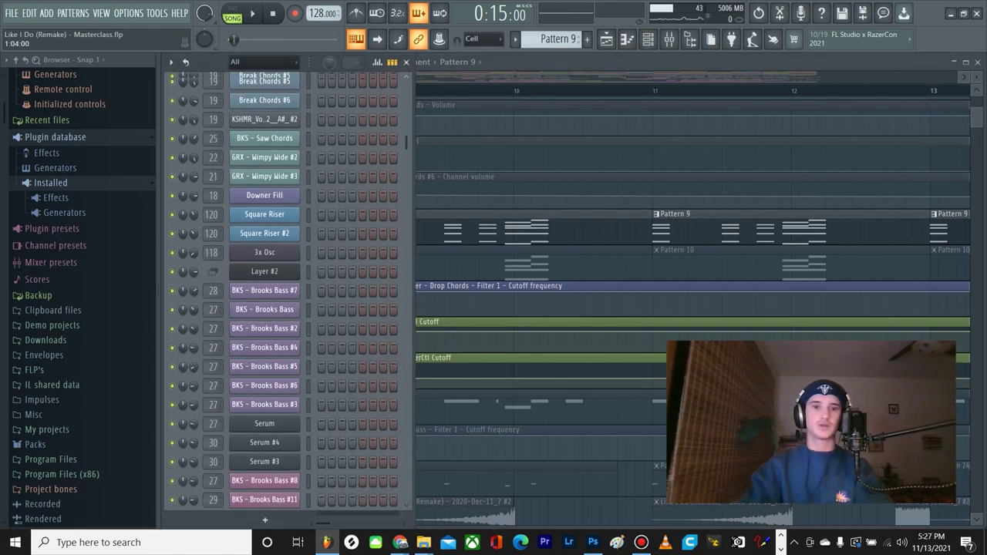
pyautogui.scroll(6, 352, 262)
pyautogui.scroll(-8, 346, 262)
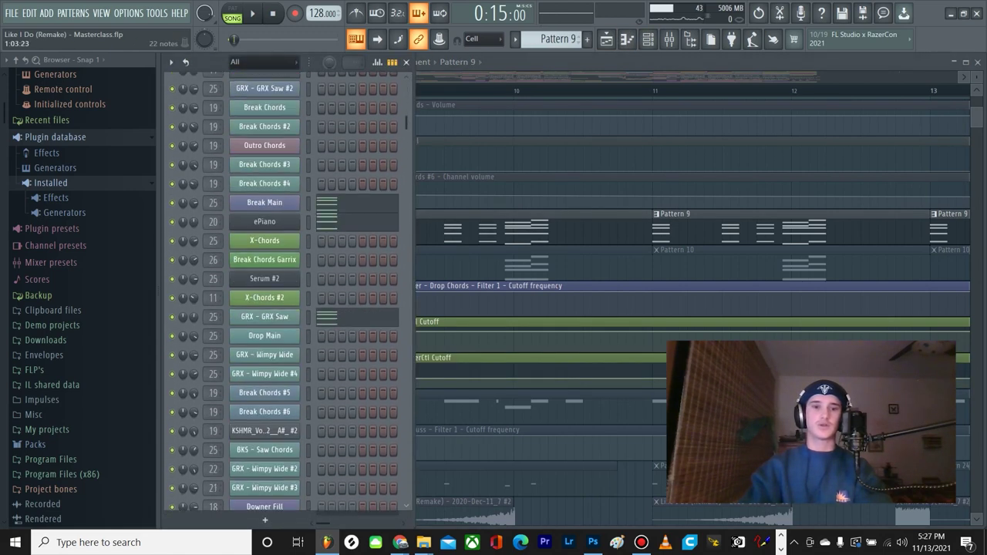
pyautogui.scroll(1, 346, 263)
pyautogui.click(172, 206)
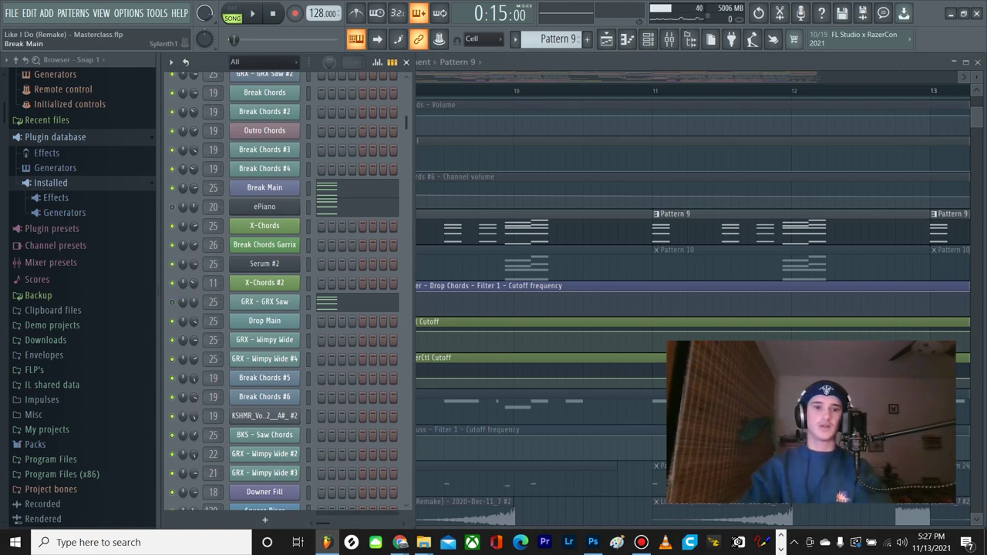
# Step: Inspect the Break Main channel's Sylenth1 patch while playing its chords from bar 9, then stop and close the plugin
pyautogui.click(264, 189)
pyautogui.press('space')
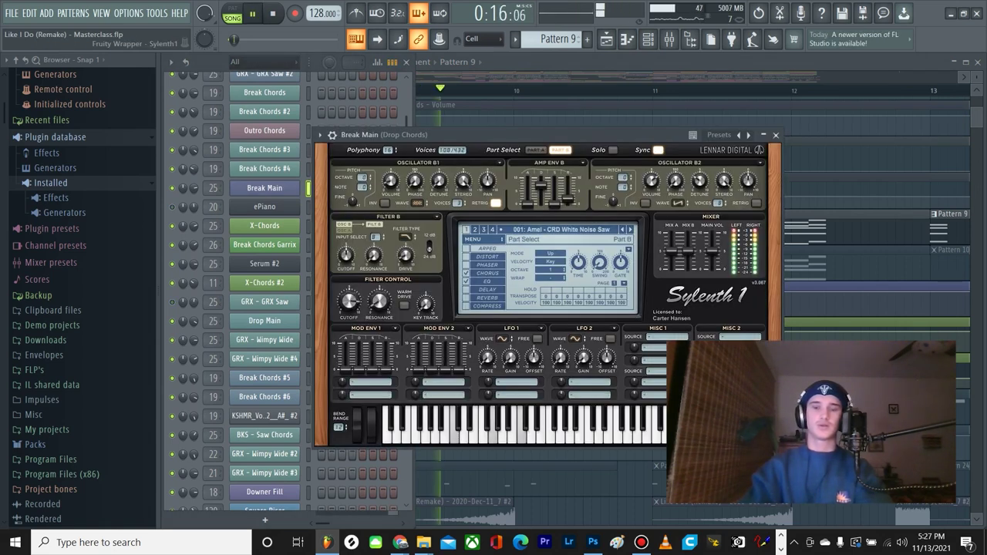
pyautogui.press('space')
pyautogui.moveTo(540, 135); pyautogui.dragTo(530, 114)
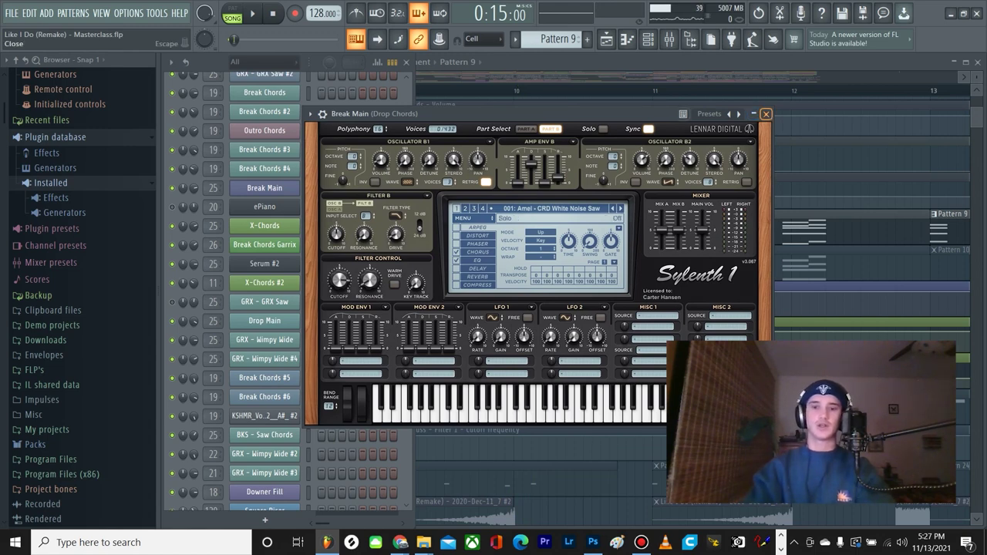
pyautogui.click(765, 114)
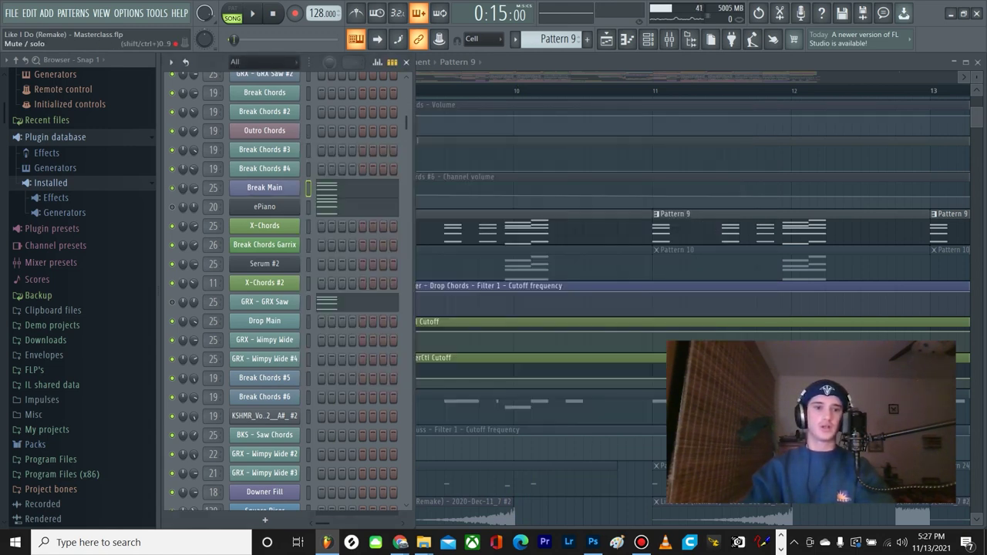
# Step: Isolate the ePiano channel in place of Break Main and play its FL Keys chords from bar 9, then close the plugin
pyautogui.click(265, 207)
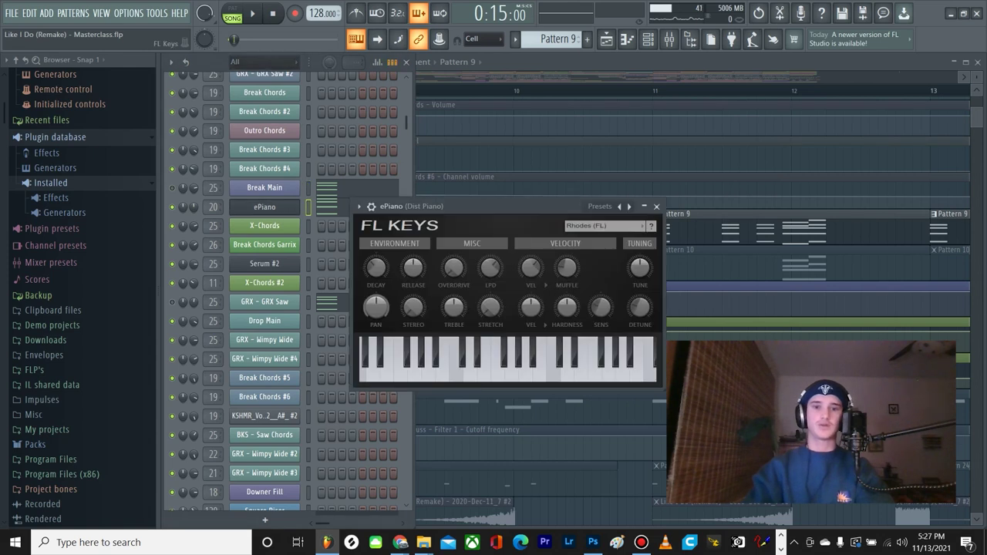
pyautogui.moveTo(494, 206); pyautogui.dragTo(501, 175)
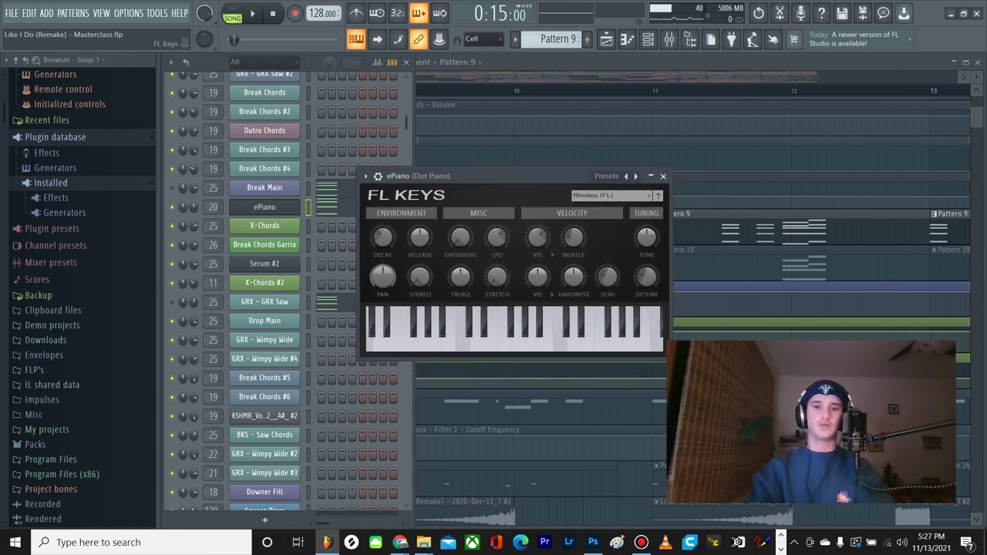
pyautogui.press('space')
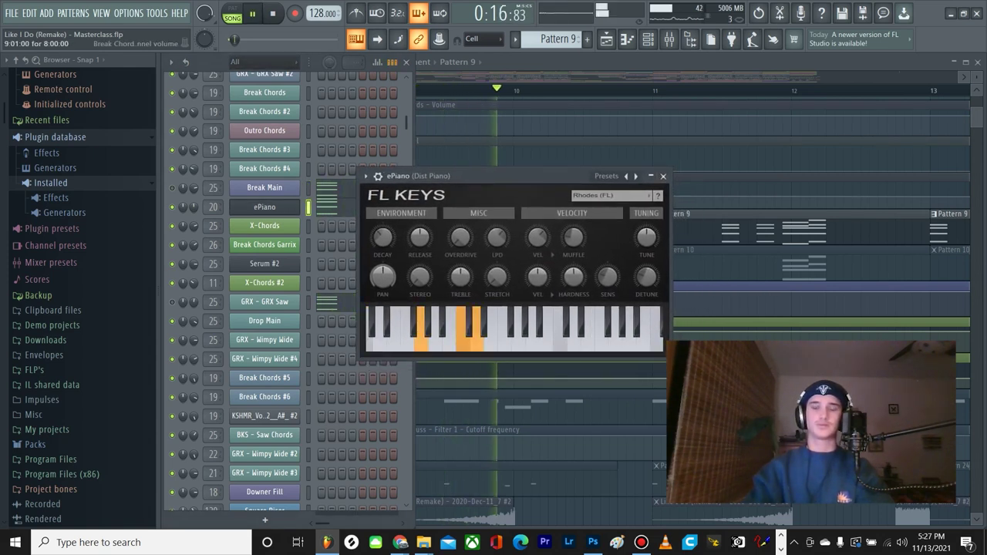
pyautogui.press('space')
pyautogui.click(662, 176)
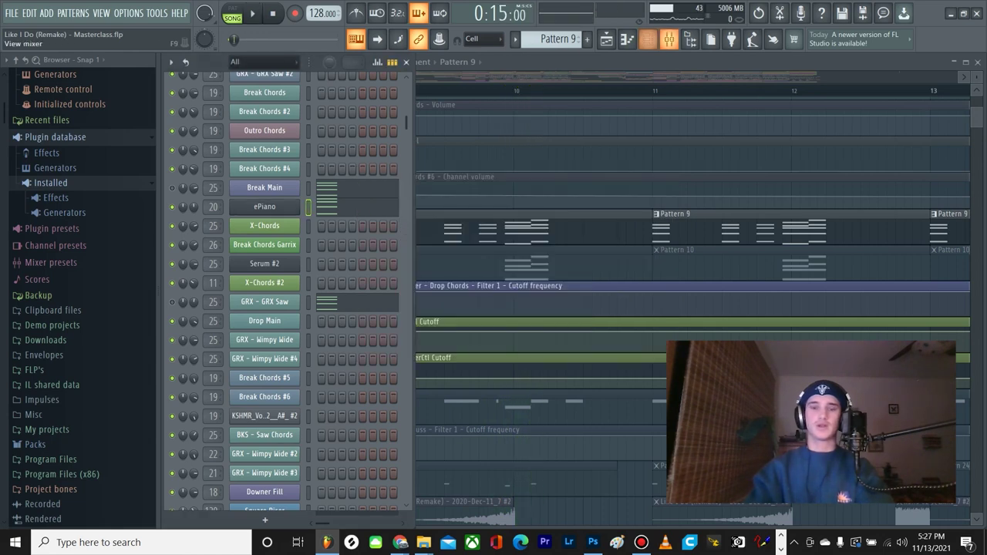
# Step: Examine the Fruity parametric EQ 2, OTT and Fruity Fast Dist effects on the Dist Piano mixer track
pyautogui.click(648, 39)
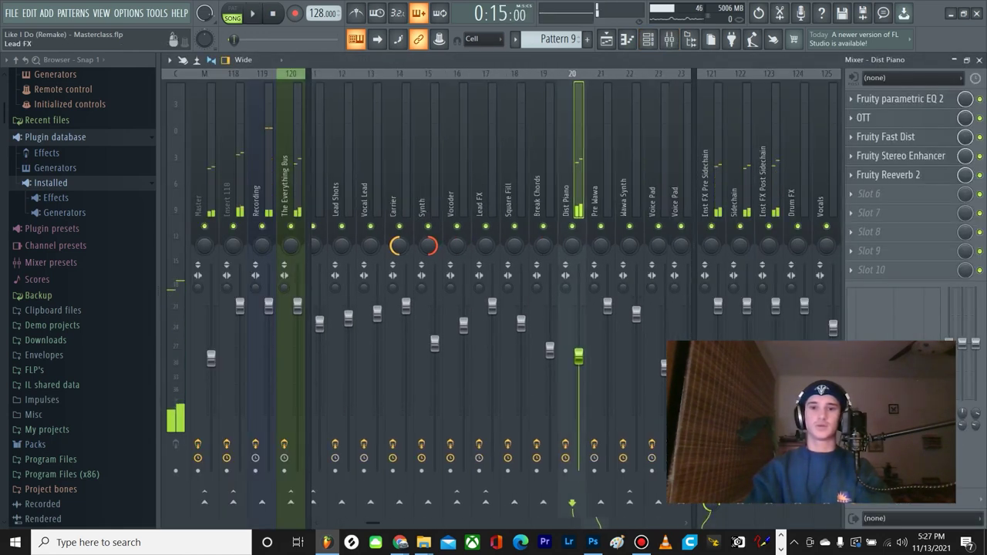
pyautogui.scroll(-2, 476, 347)
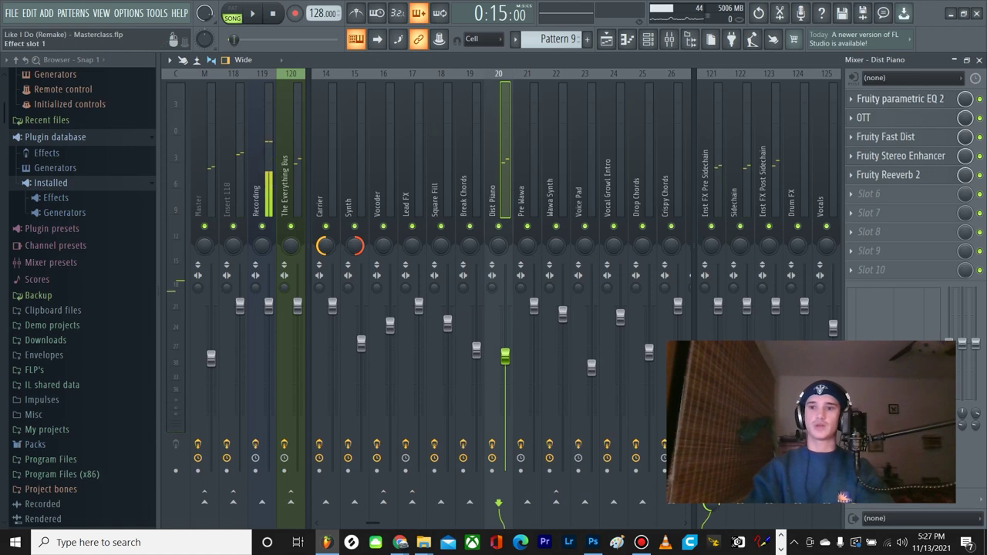
pyautogui.click(898, 98)
pyautogui.click(898, 99)
pyautogui.click(887, 118)
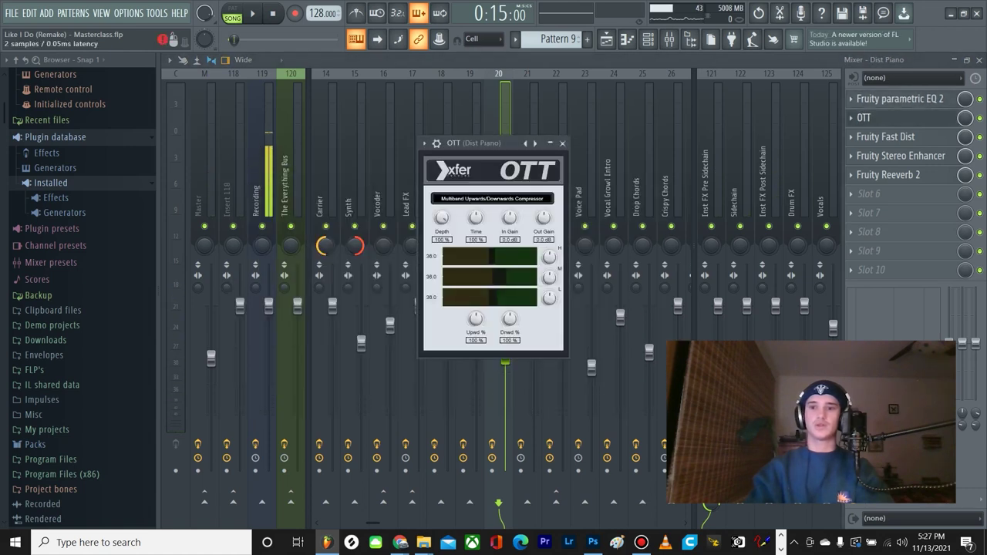
pyautogui.click(886, 118)
pyautogui.click(887, 137)
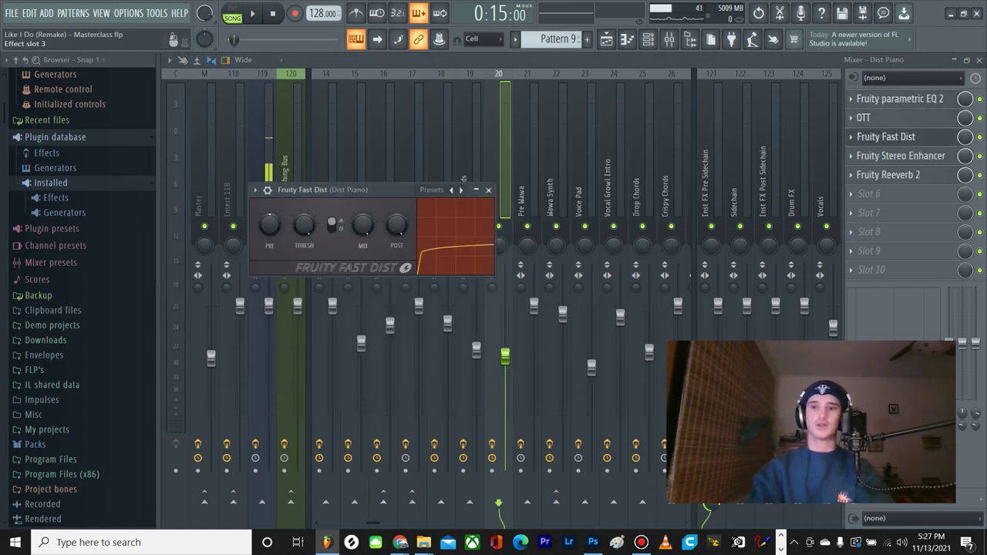
# Step: Compare the Dist Piano playback with Fruity Fast Dist bypassed and enabled, and close the mixer
pyautogui.click(886, 137)
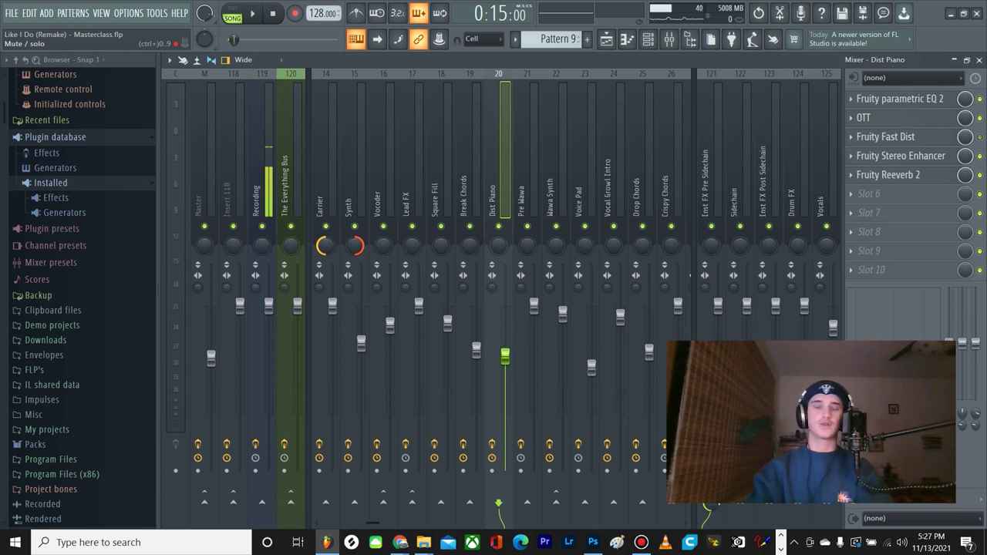
pyautogui.press('space')
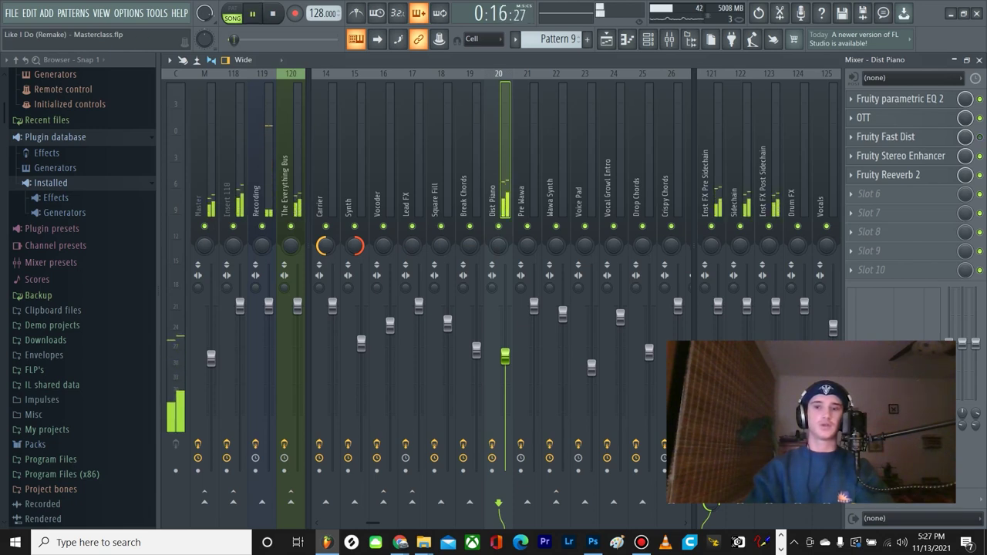
pyautogui.press('space')
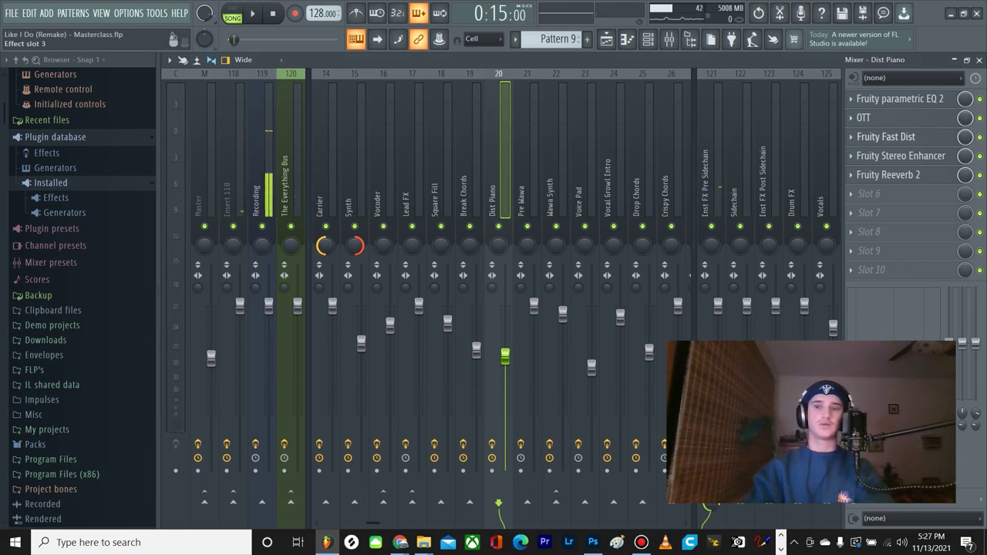
pyautogui.press('space')
pyautogui.press('space')
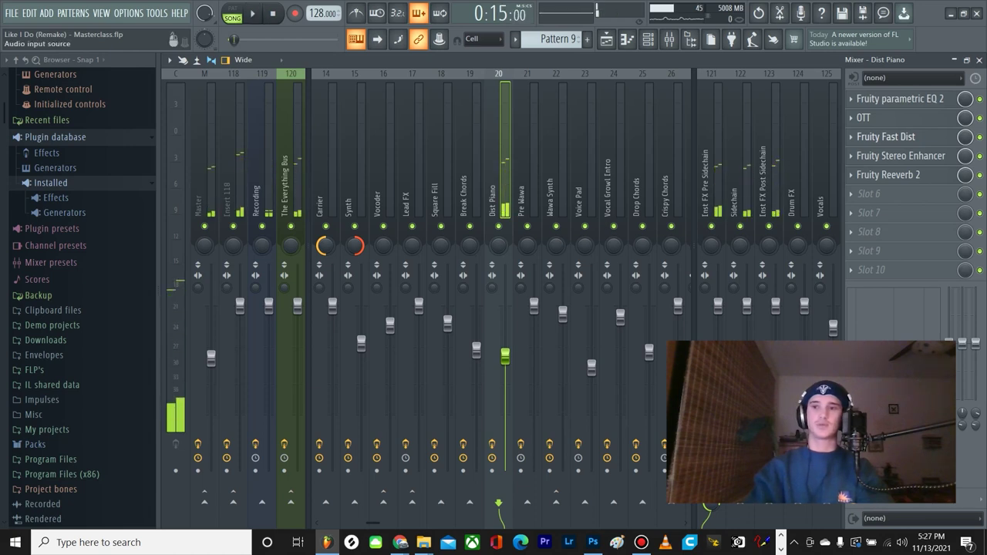
pyautogui.click(978, 59)
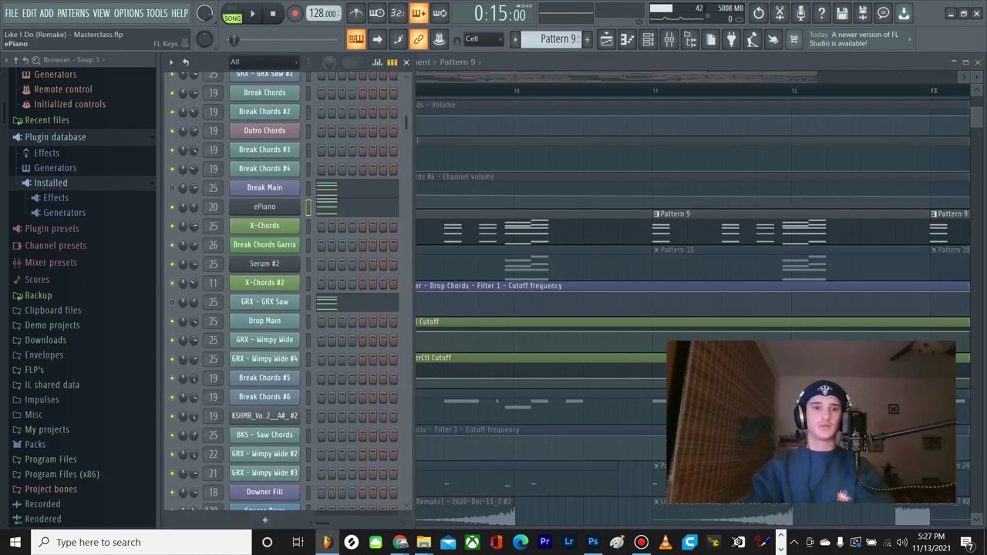
# Step: Open the GRX - GRX Saw synth, audition its chord layer on its own, and close it
pyautogui.click(265, 302)
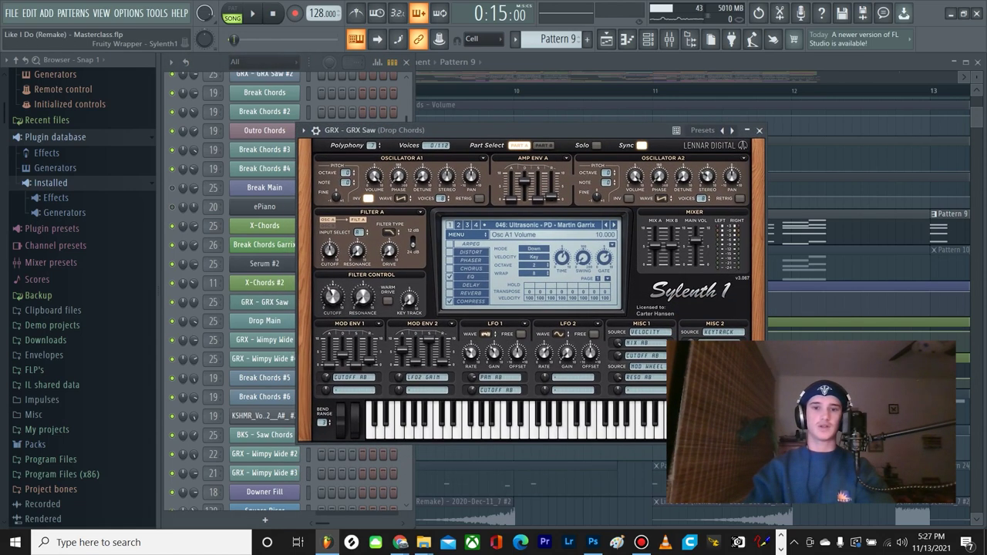
pyautogui.press('space')
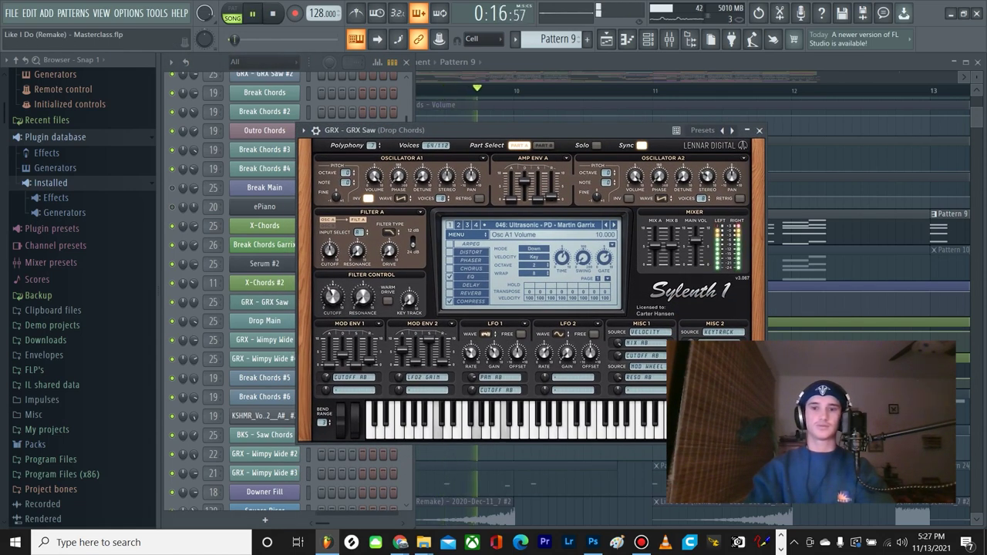
pyautogui.press('space')
pyautogui.click(759, 131)
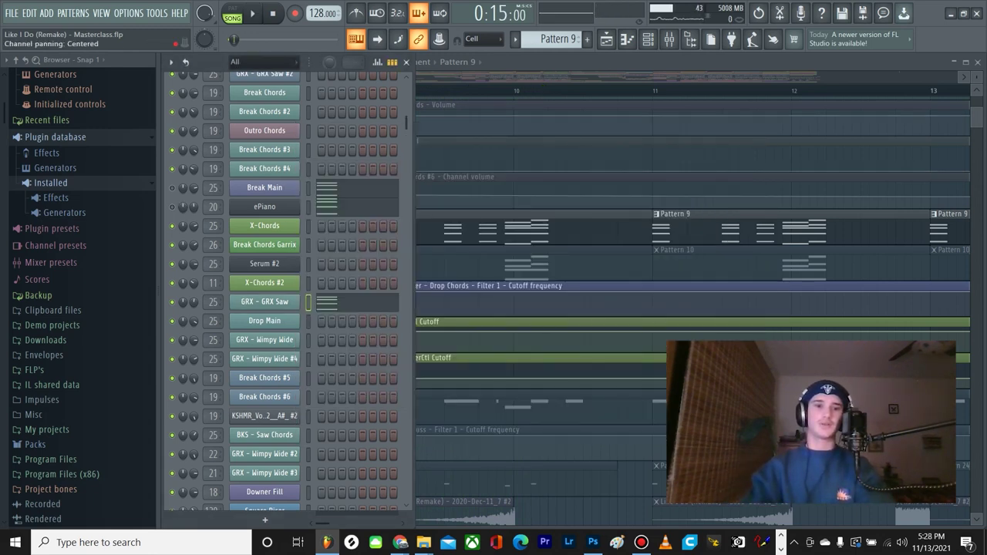
# Step: Unmute the Break Main and ePiano channels and play the full Pattern 9 chord stack from bar 9 and from just before bar 10
pyautogui.scroll(-3, 578, 263)
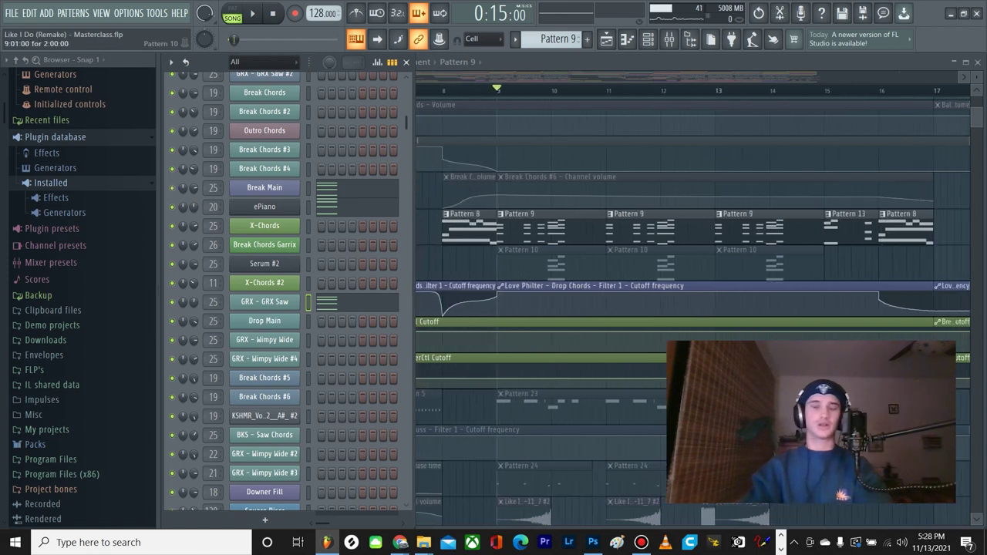
pyautogui.press('space')
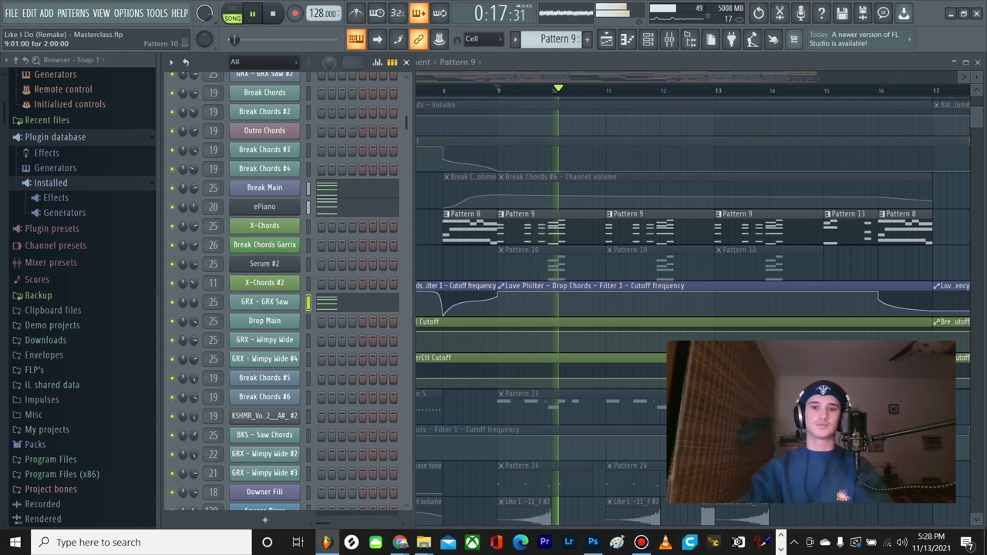
pyautogui.press('space')
pyautogui.scroll(2, 560, 262)
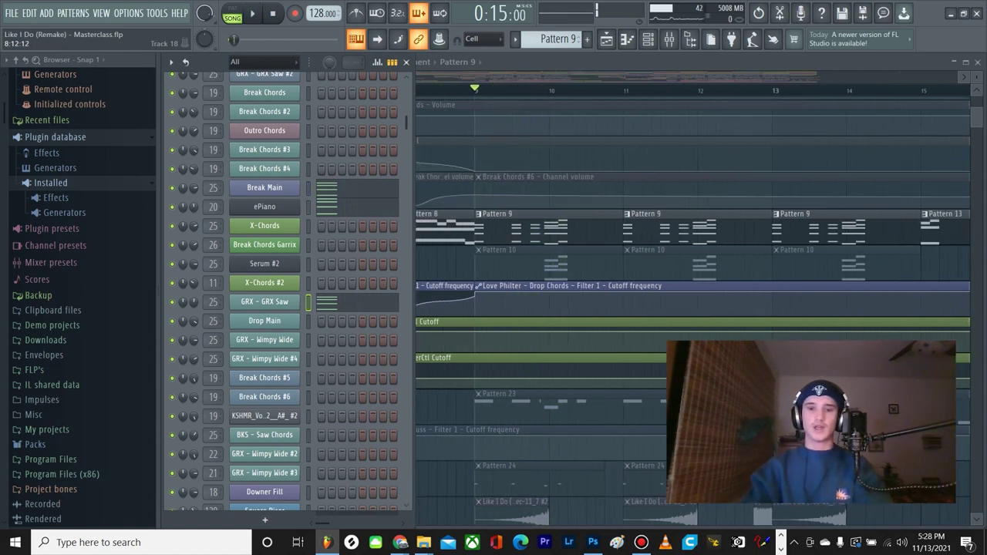
pyautogui.click(541, 90)
pyautogui.press('space')
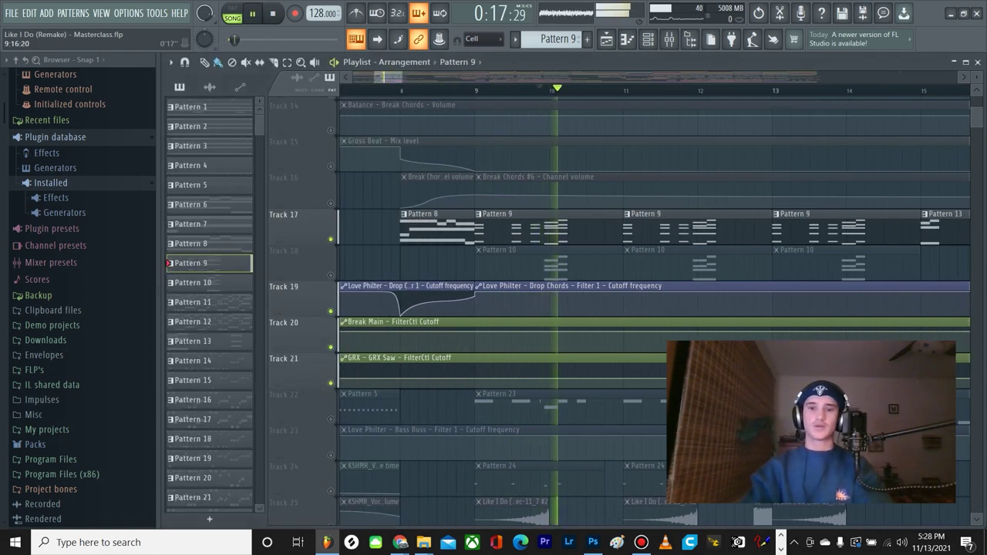
pyautogui.press('space')
# Step: Unmute Track 18, mute Track 17, and select and play Pattern 10 on its own
pyautogui.scroll(3, 588, 299)
pyautogui.click(331, 275)
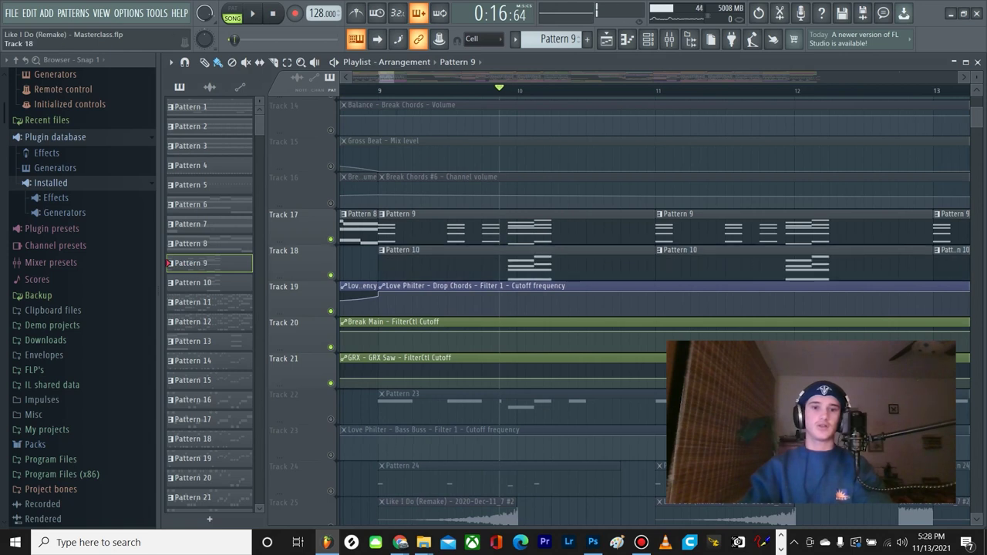
pyautogui.click(331, 239)
pyautogui.scroll(2, 517, 266)
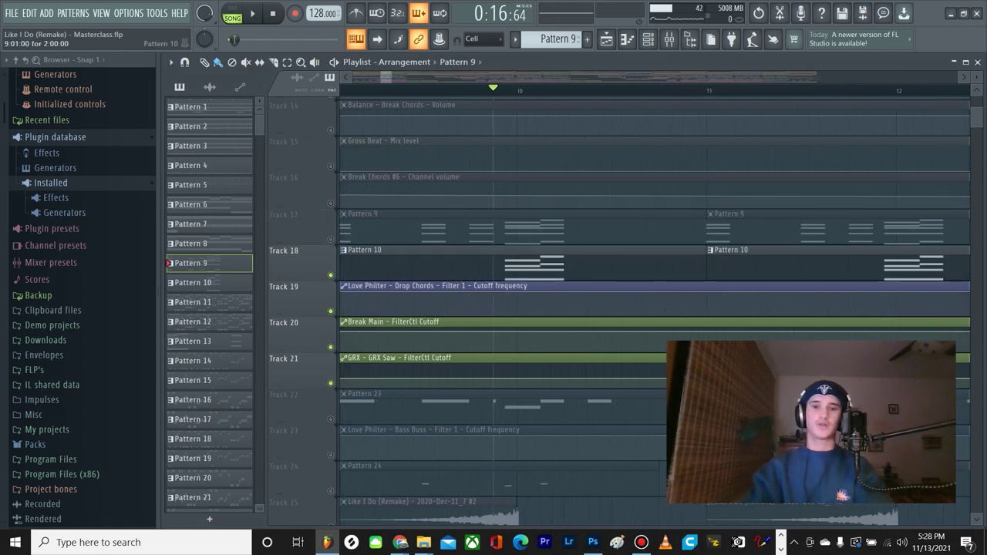
pyautogui.click(569, 266)
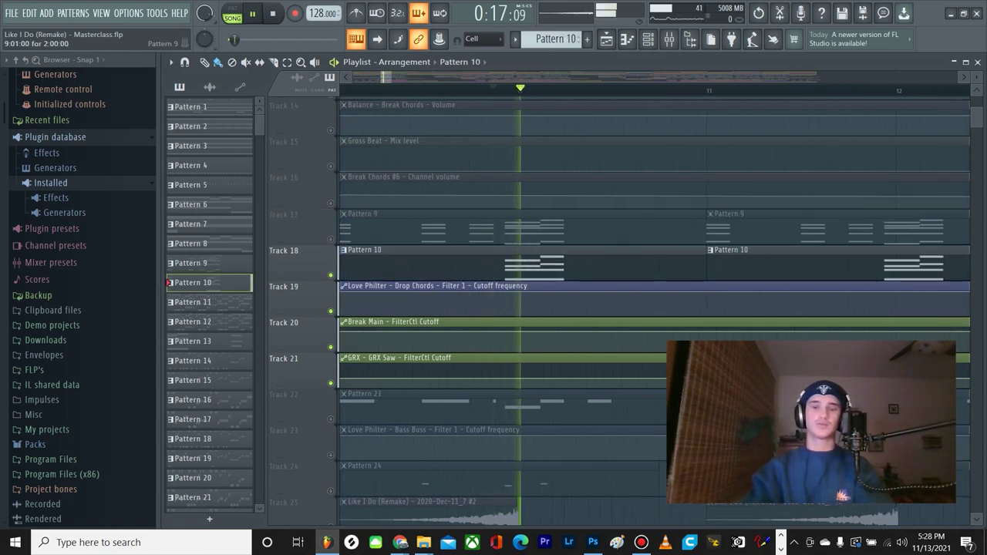
pyautogui.press('space')
# Step: Examine the GRX - Wimpy Wide #4 notes of Pattern 10 in the piano roll and play the pattern
pyautogui.click(647, 39)
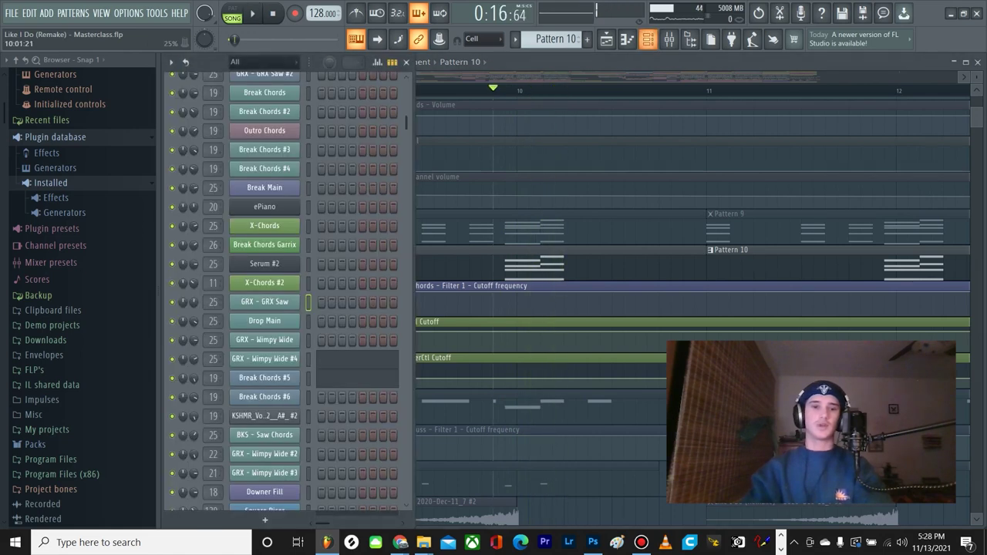
pyautogui.scroll(-5, 285, 293)
pyautogui.scroll(3, 264, 320)
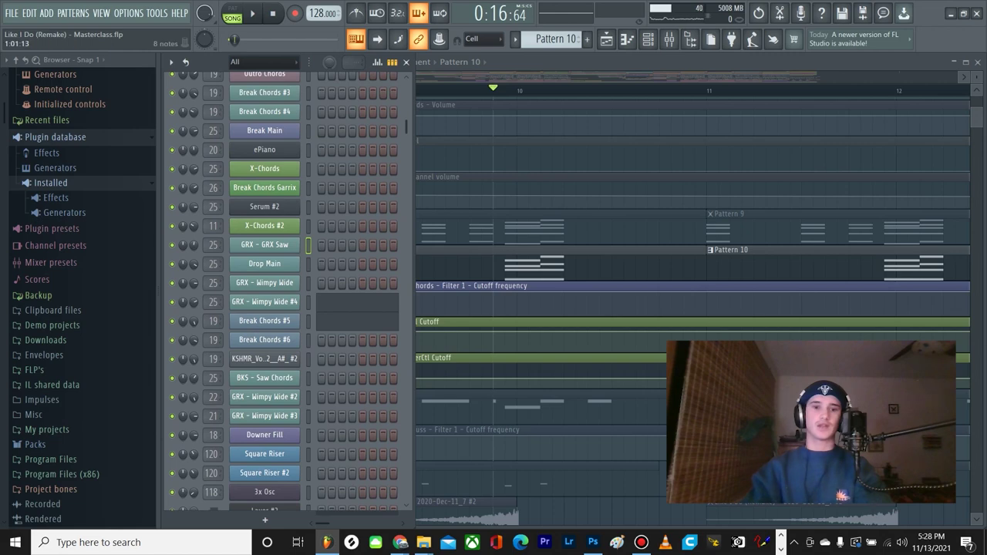
pyautogui.click(357, 302)
pyautogui.press('Escape')
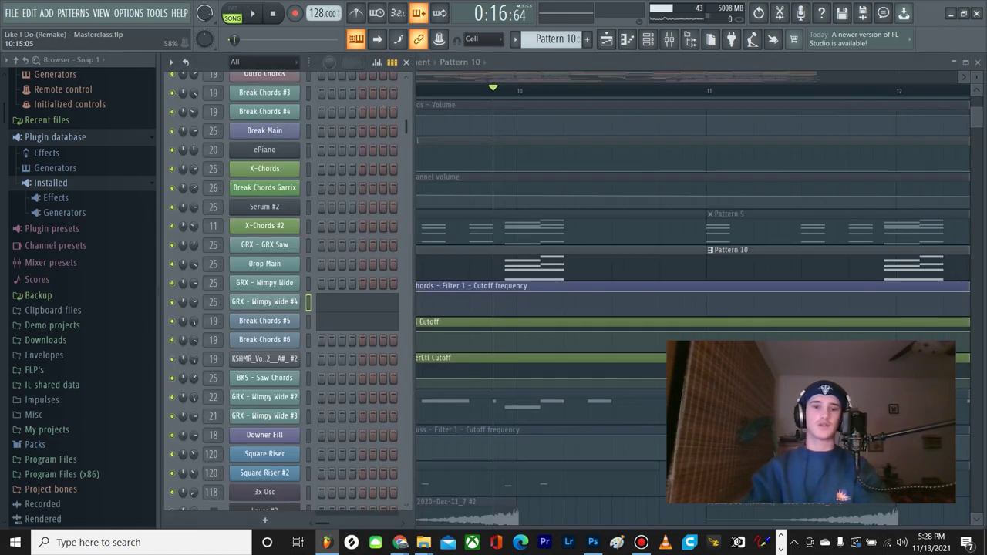
pyautogui.press('space')
pyautogui.press('space')
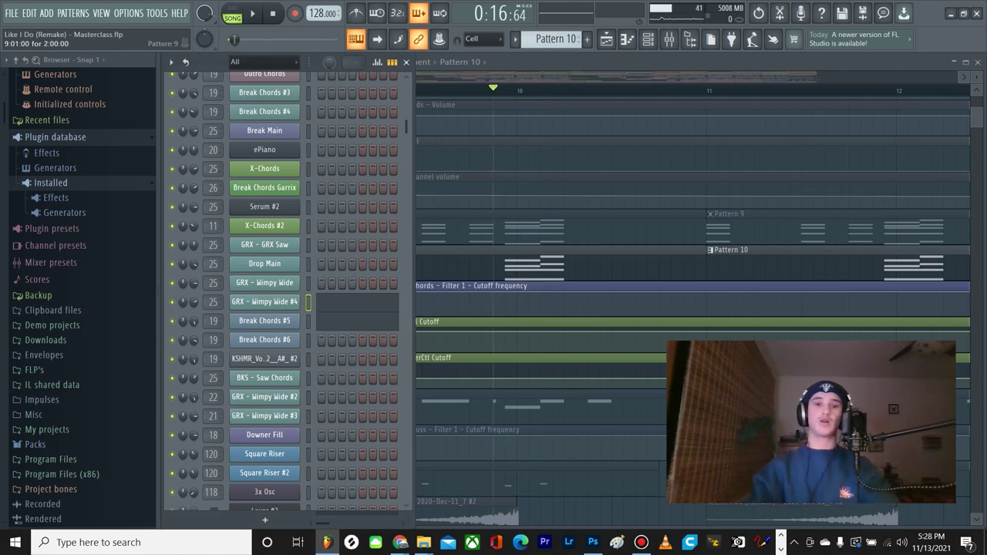
# Step: Open the GRX - Wimpy Wide #4 synth, review its settings during playback and with a test note, and close it
pyautogui.click(264, 301)
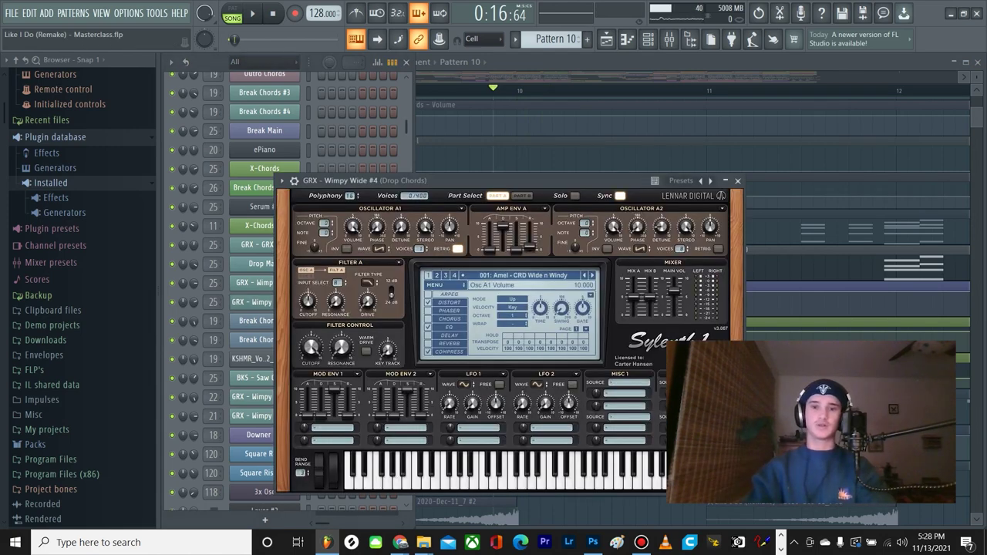
pyautogui.moveTo(509, 180); pyautogui.dragTo(506, 138)
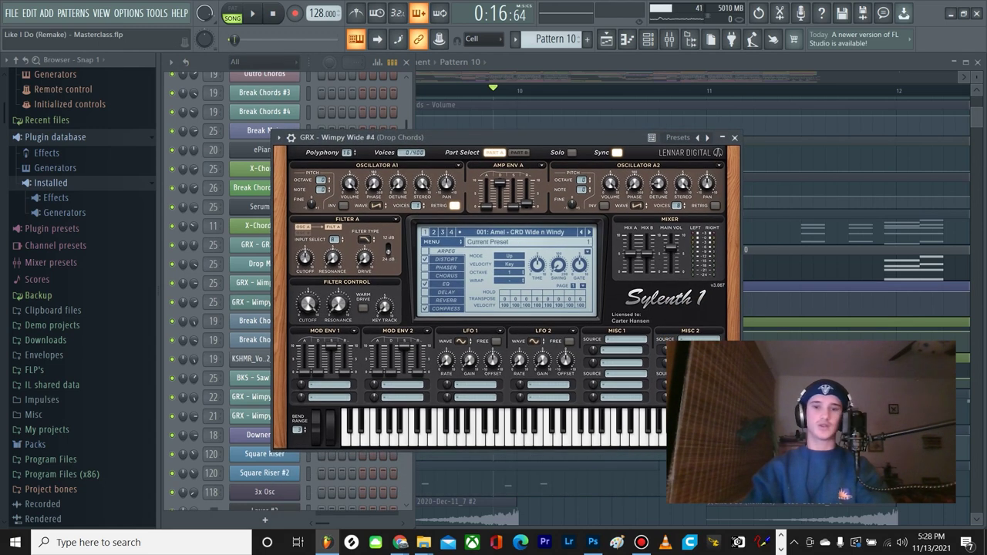
pyautogui.press('space')
pyautogui.press('space')
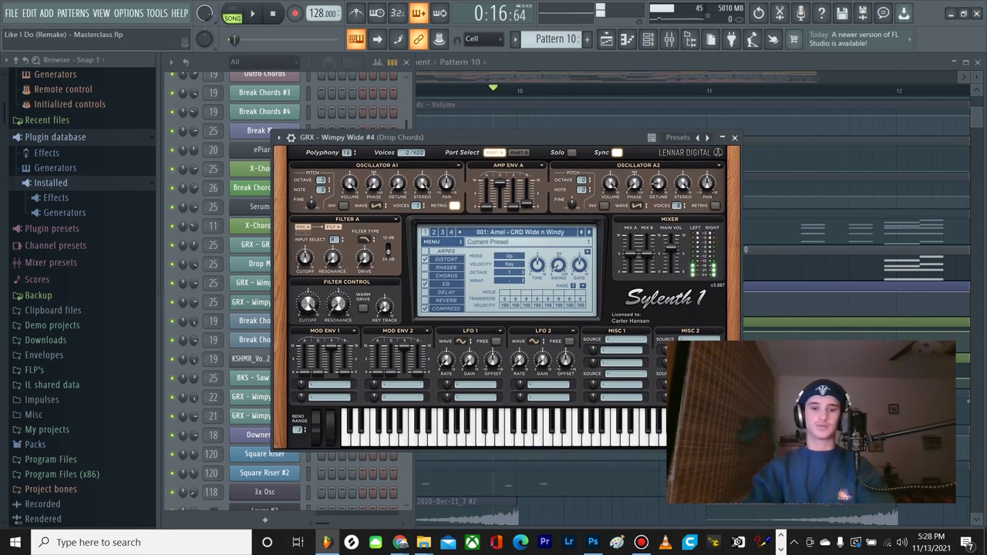
pyautogui.press('v')
pyautogui.press('v')
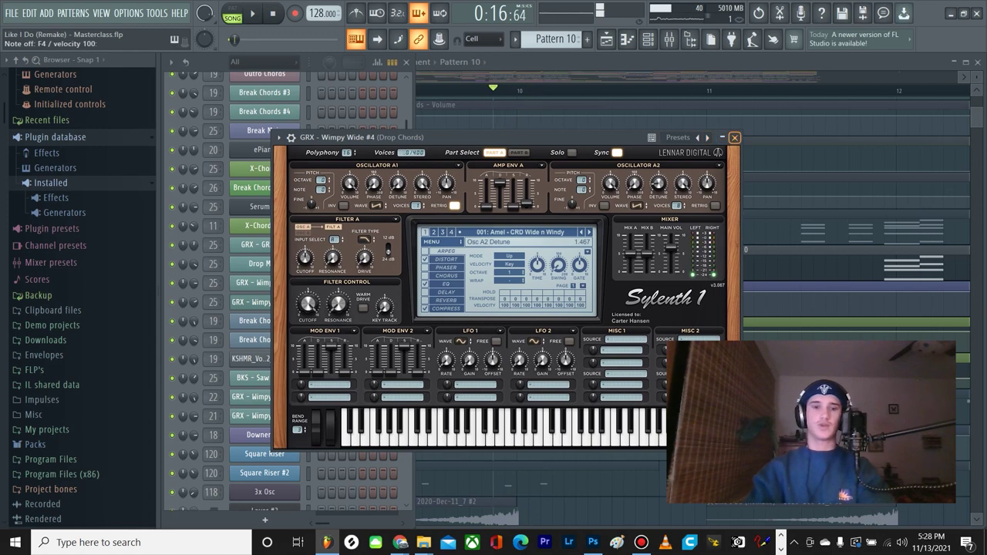
pyautogui.click(253, 302)
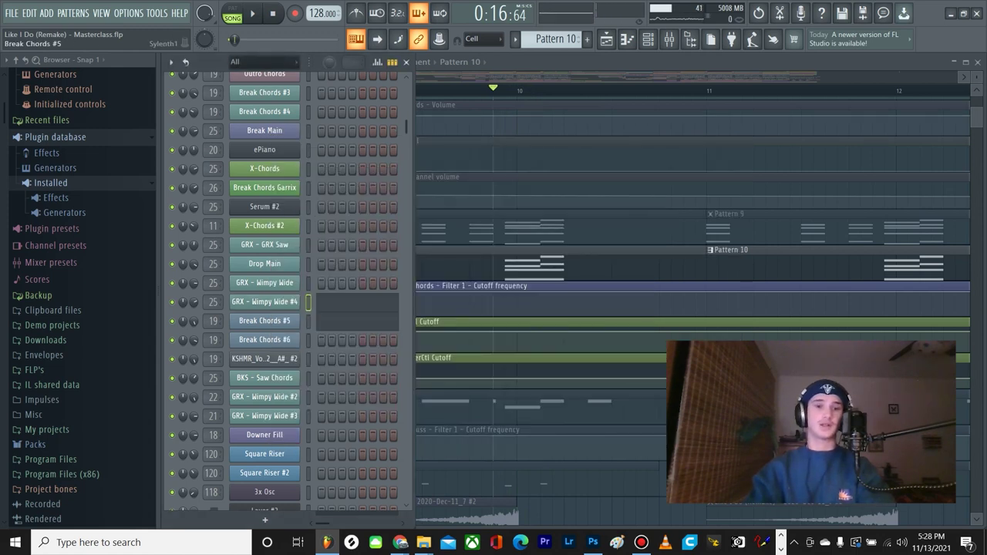
pyautogui.click(265, 302)
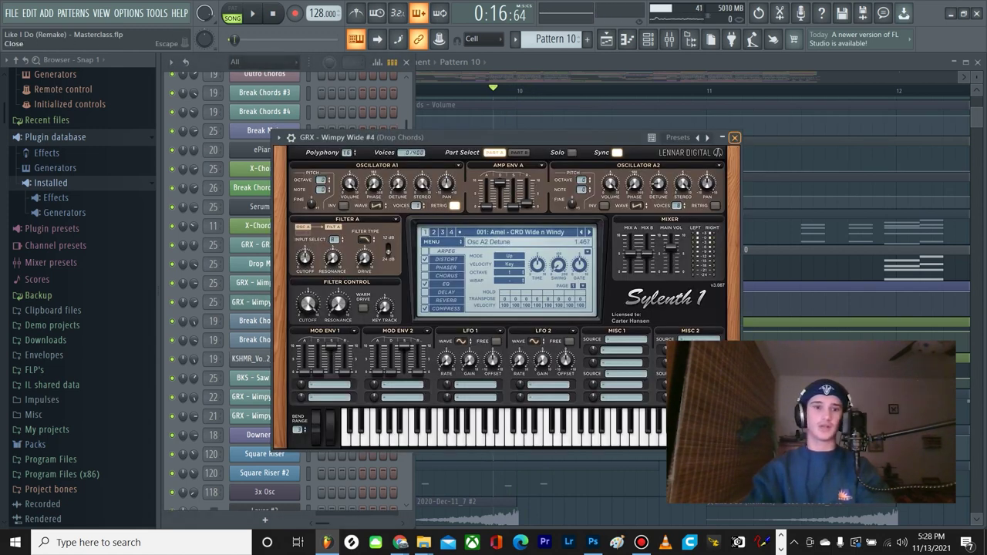
pyautogui.click(735, 137)
# Step: Mute Break Chords #5 and play Pattern 10 to hear GRX - Wimpy Wide #4 alone
pyautogui.click(172, 321)
pyautogui.press('space')
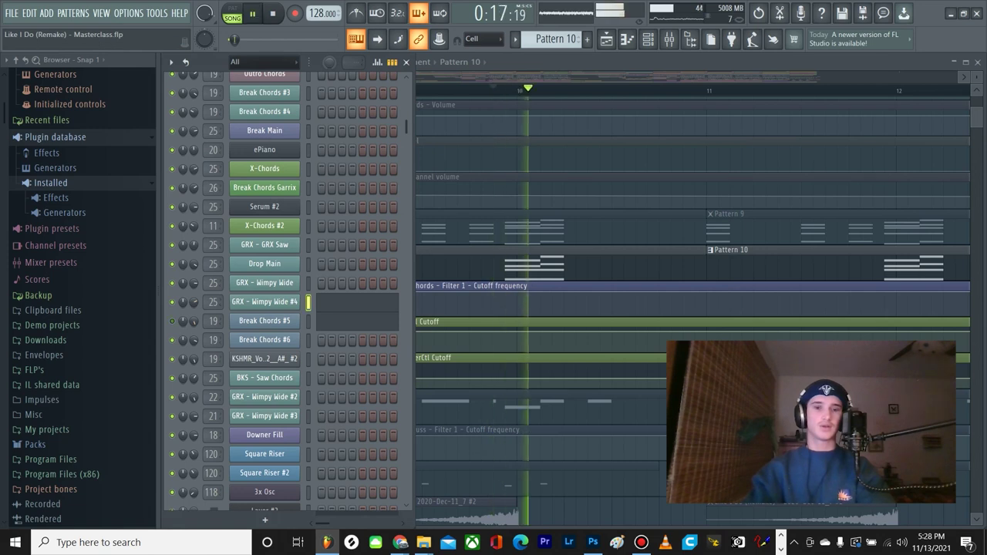
pyautogui.press('space')
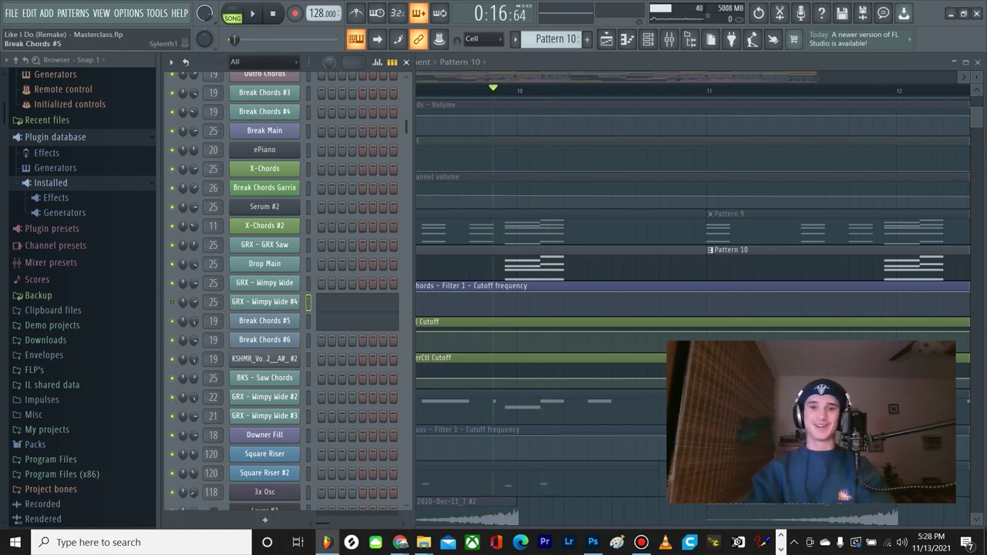
# Step: With GRX - Wimpy Wide #4 muted, open the Break Chords #5 synth, audition its layer alone, and close it
pyautogui.click(265, 320)
pyautogui.moveTo(532, 156); pyautogui.dragTo(548, 142)
pyautogui.press('space')
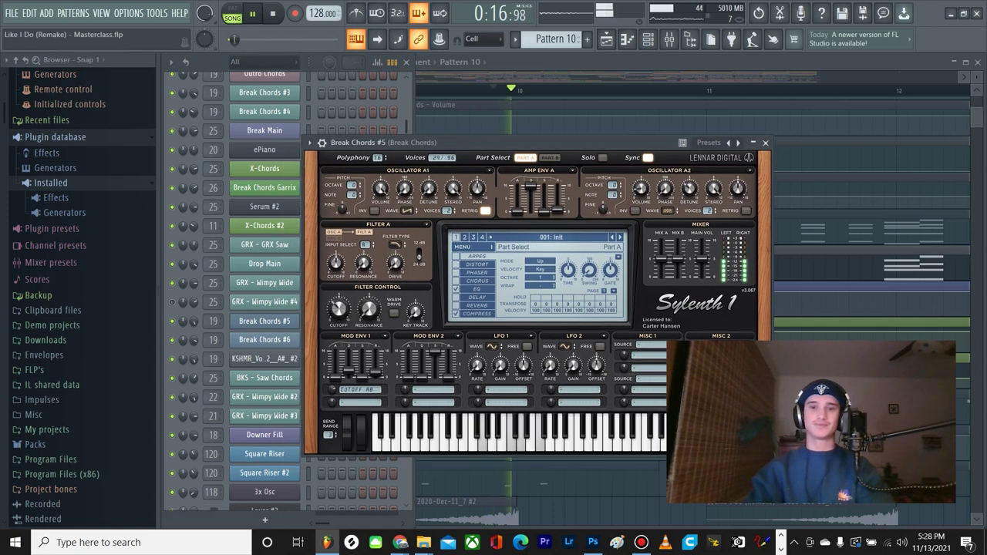
pyautogui.press('space')
pyautogui.click(765, 143)
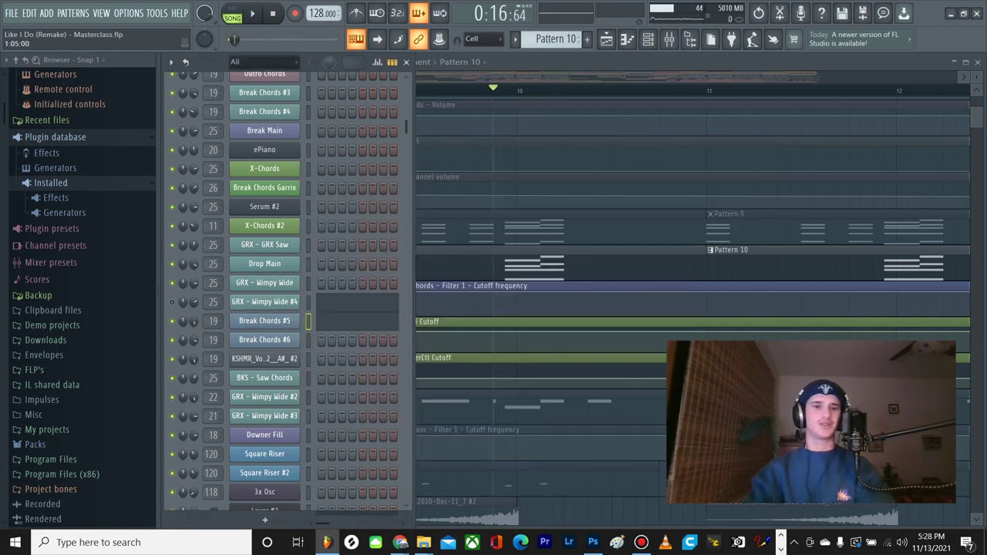
pyautogui.click(265, 320)
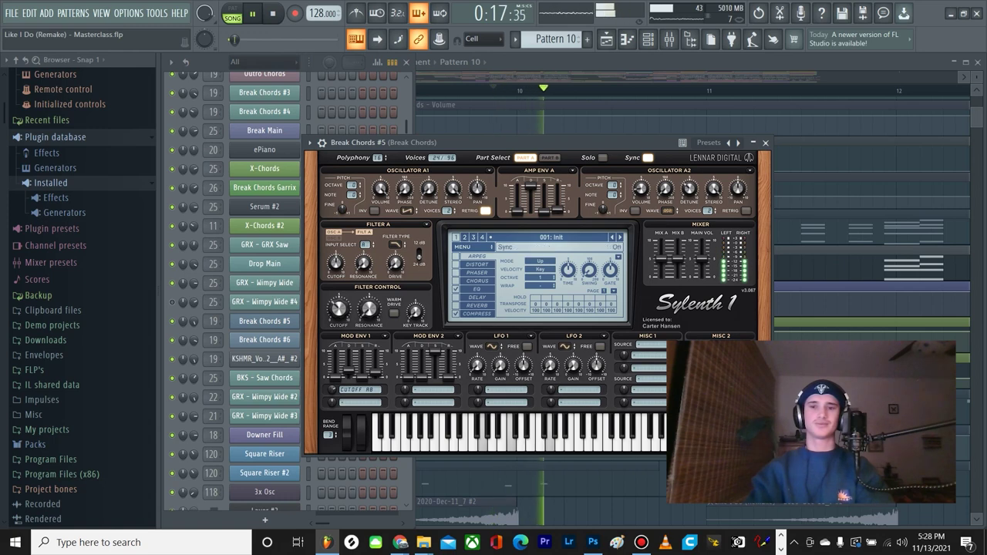
pyautogui.click(764, 142)
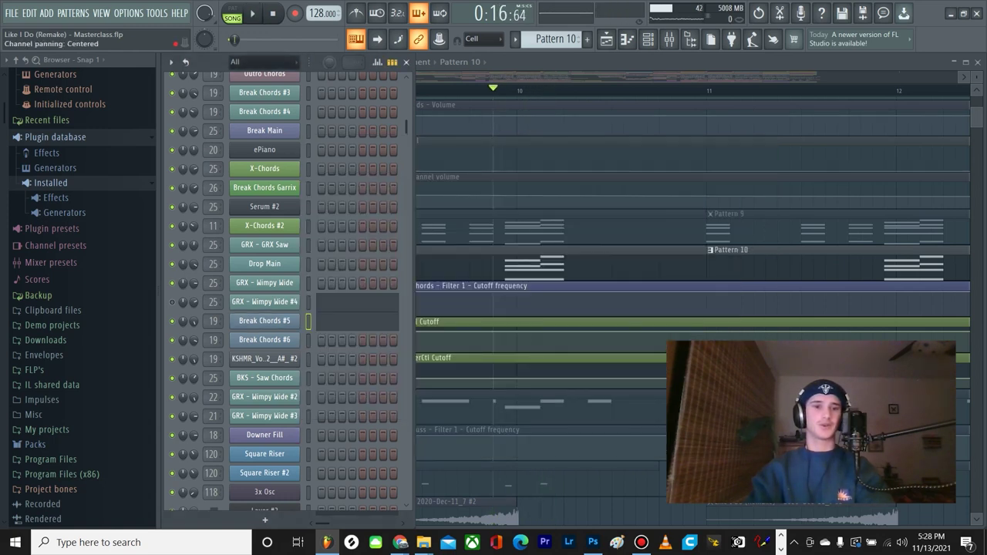
# Step: Unmute GRX - Wimpy Wide #4 and Track 17, and play Pattern 9 and Pattern 10 together
pyautogui.scroll(-4, 605, 299)
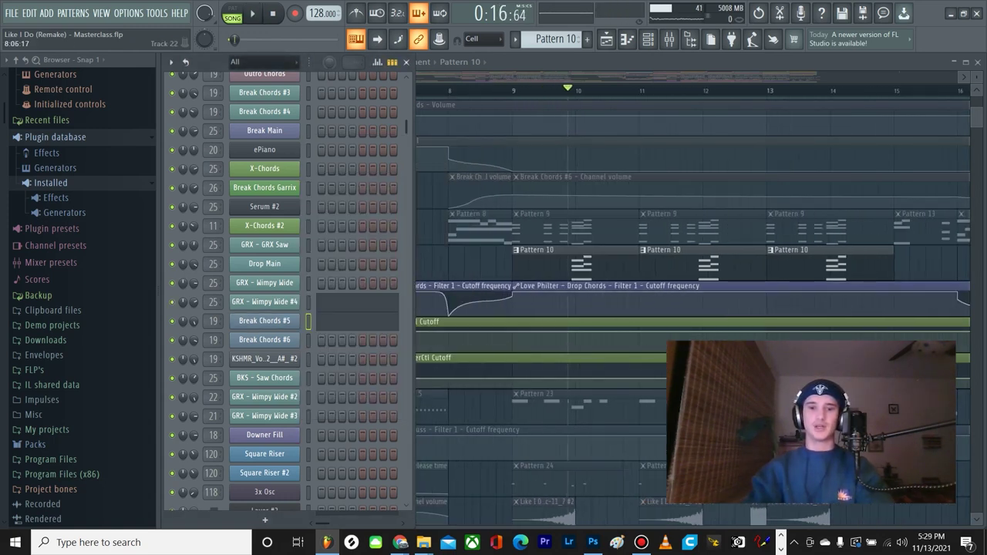
pyautogui.press('F6')
pyautogui.click(331, 239)
pyautogui.press('space')
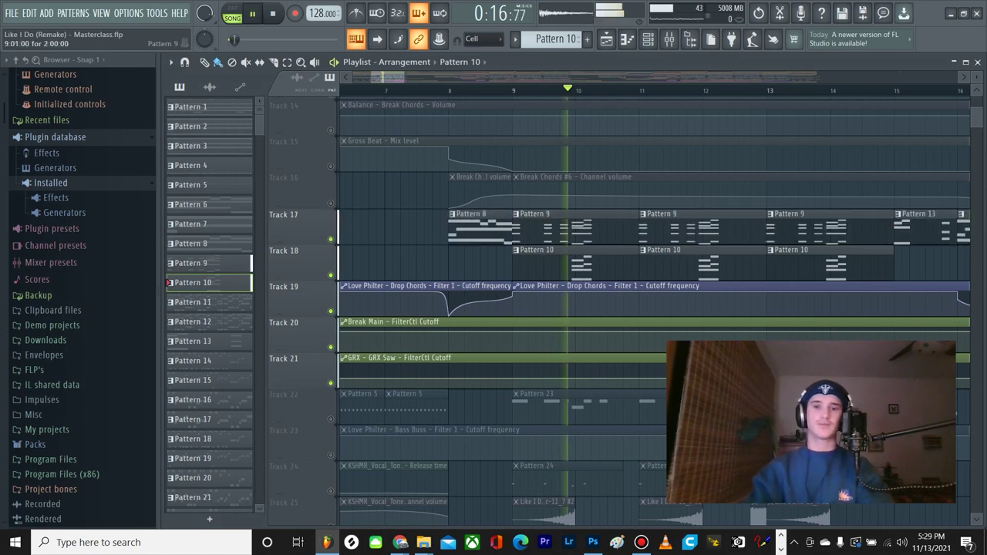
pyautogui.press('space')
# Step: Set the playhead to bar 9, solo Track 8, and unmute Tracks 9 to 11 to isolate the Pattern 27 layer
pyautogui.scroll(-3, 617, 308)
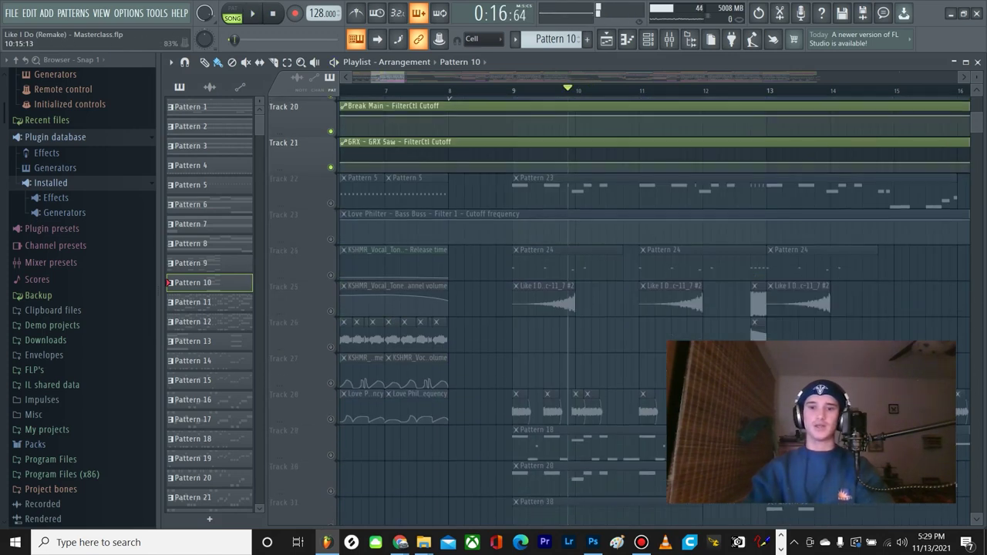
pyautogui.scroll(4, 622, 232)
pyautogui.scroll(7, 622, 231)
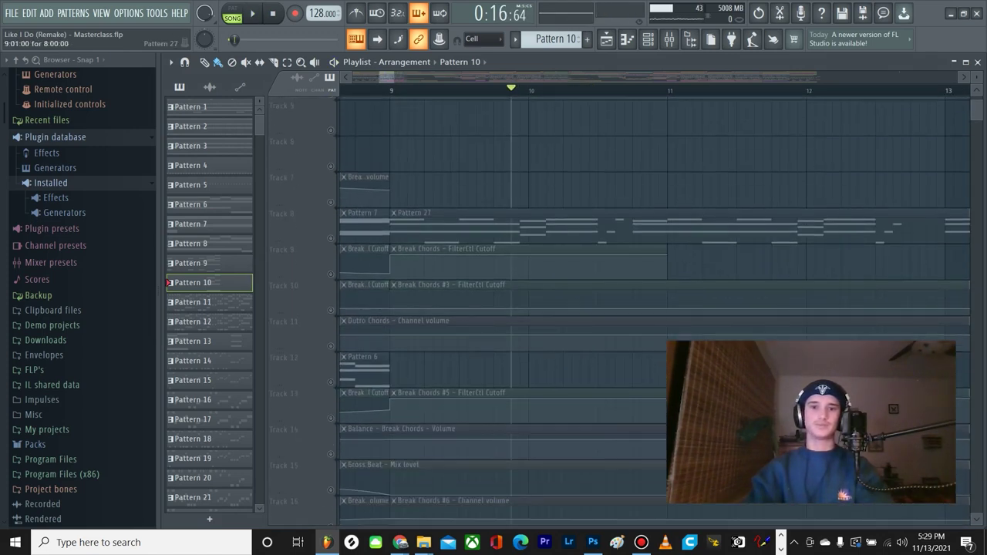
pyautogui.click(392, 90)
pyautogui.click(331, 239)
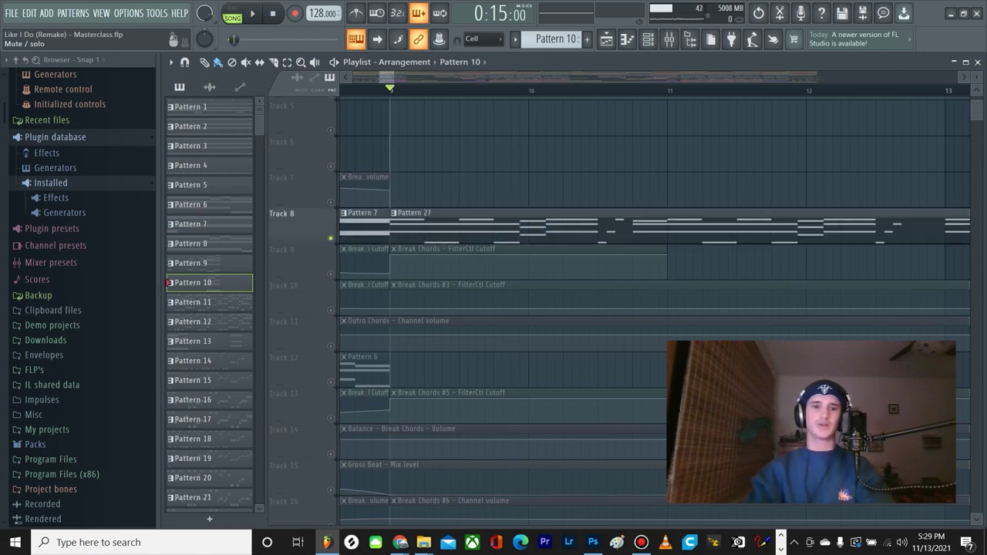
pyautogui.click(330, 274)
pyautogui.scroll(-3, 408, 262)
pyautogui.scroll(2, 408, 262)
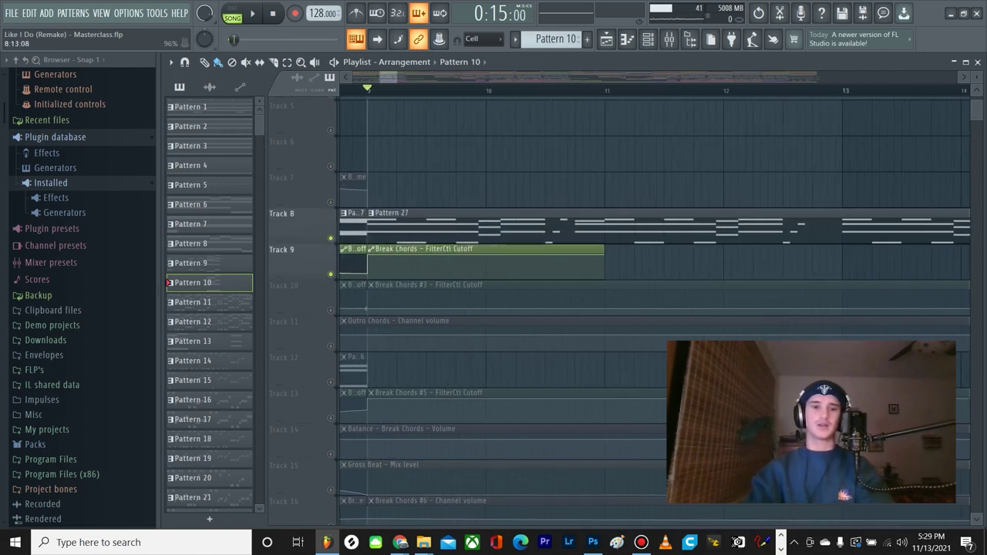
pyautogui.click(330, 310)
pyautogui.click(330, 346)
pyautogui.scroll(1, 454, 177)
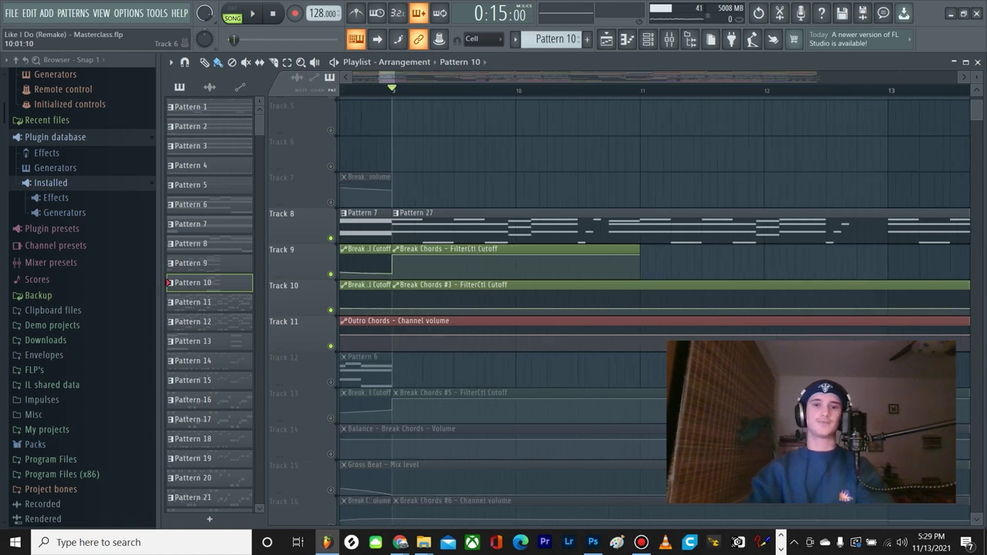
# Step: Play Pattern 27 alone to hear its chord layer, and return the playhead to bar 9
pyautogui.press('space')
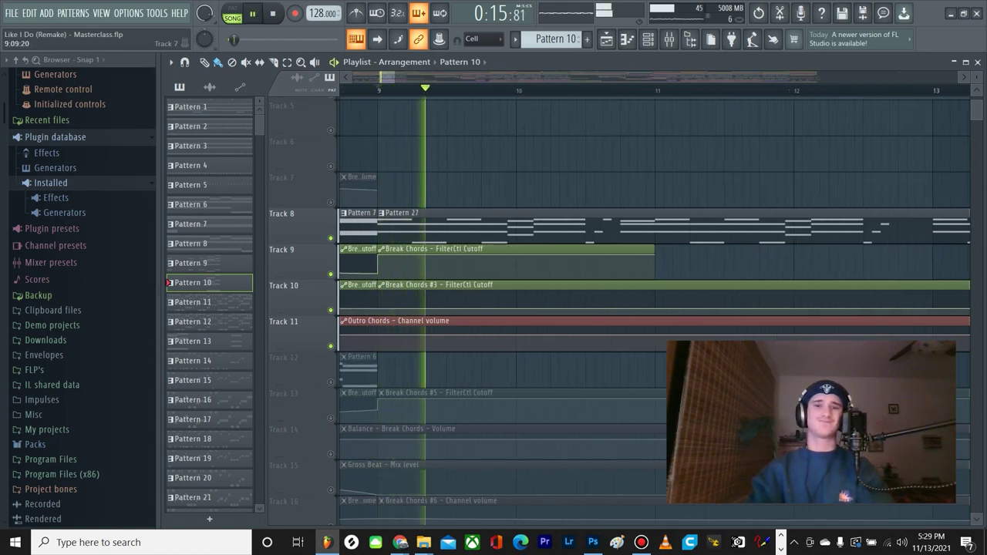
pyautogui.press('space')
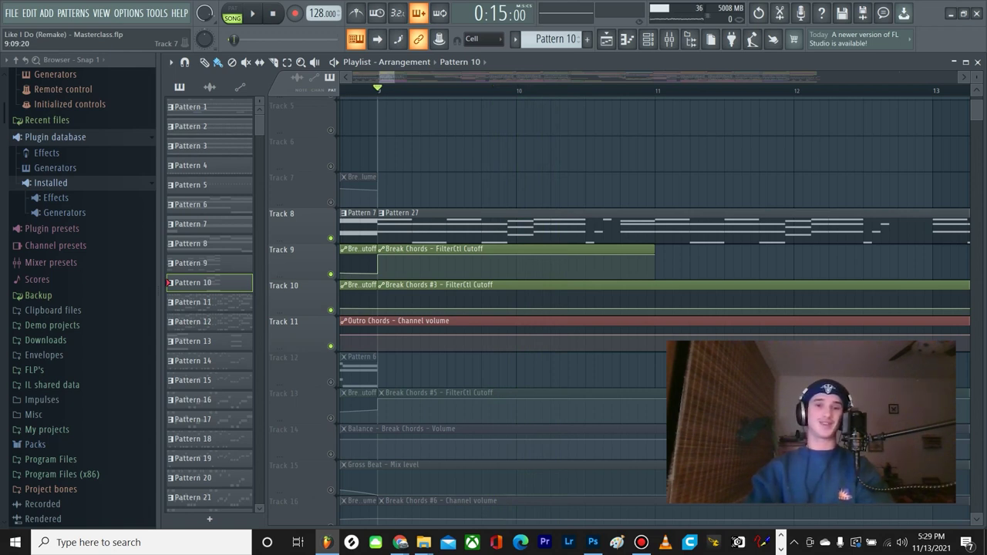
pyautogui.scroll(-3, 415, 177)
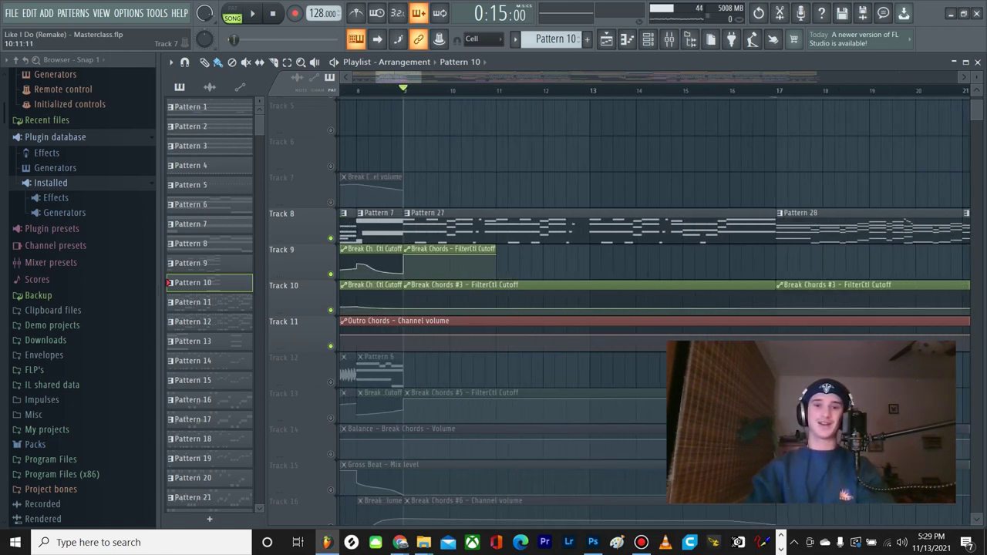
pyautogui.scroll(3, 476, 178)
pyautogui.press('space')
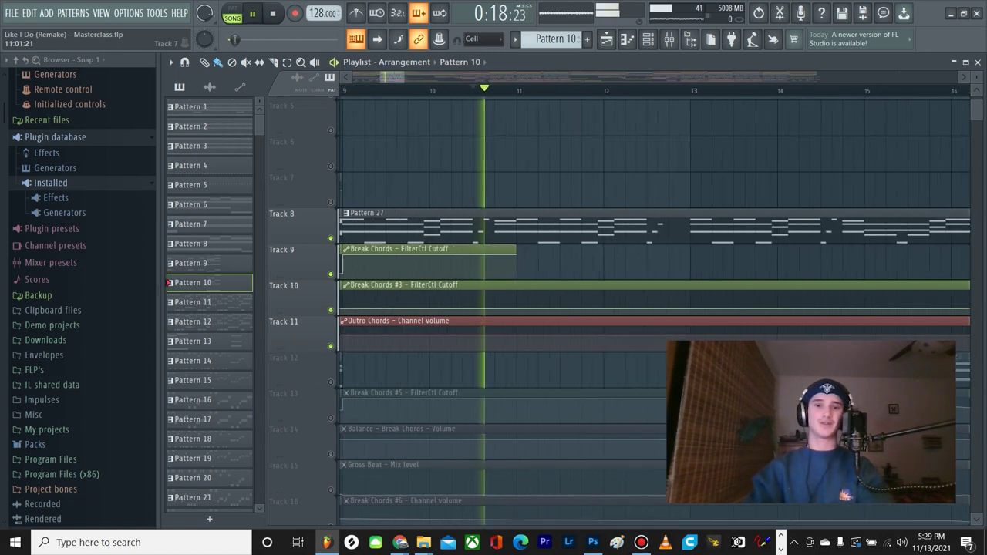
pyautogui.press('space')
pyautogui.scroll(-2, 522, 177)
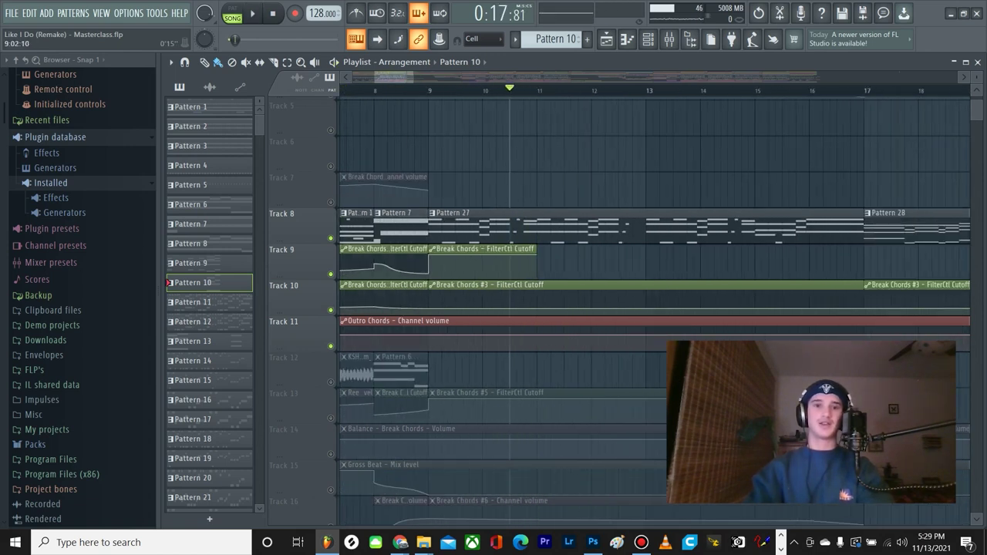
pyautogui.click(432, 90)
pyautogui.scroll(3, 450, 90)
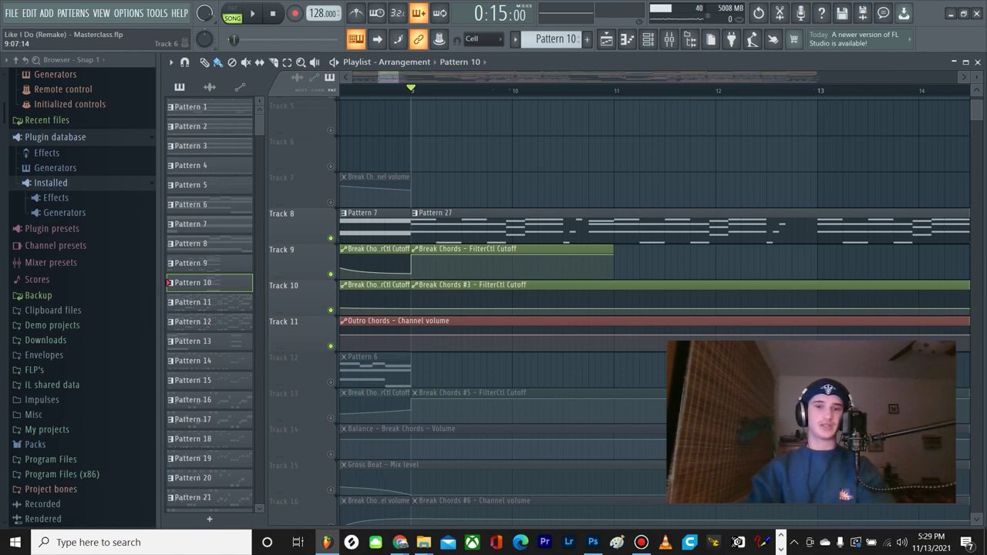
# Step: Unmute Tracks 17 to 21 to bring back Pattern 9, Pattern 10 and their filter automation
pyautogui.scroll(-8, 374, 245)
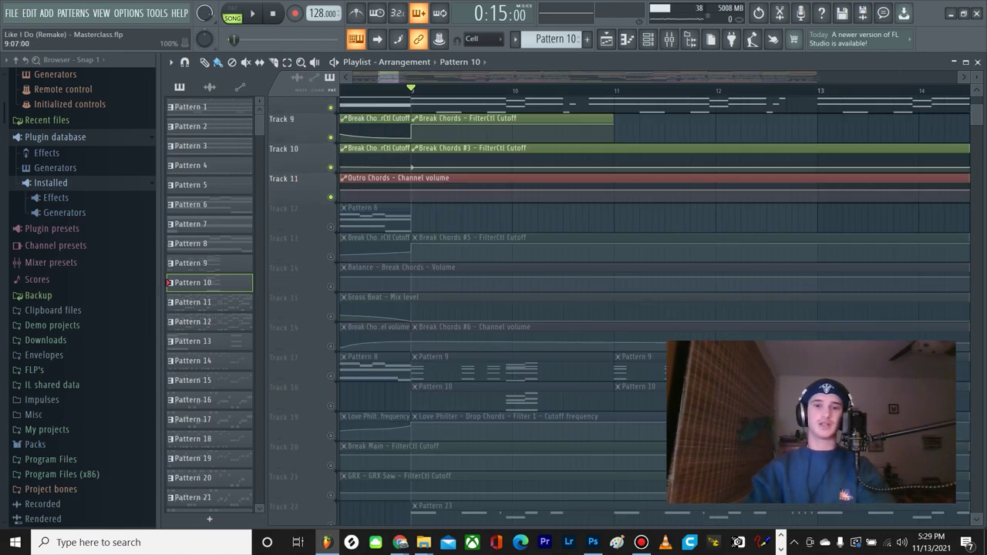
pyautogui.click(331, 193)
pyautogui.click(330, 223)
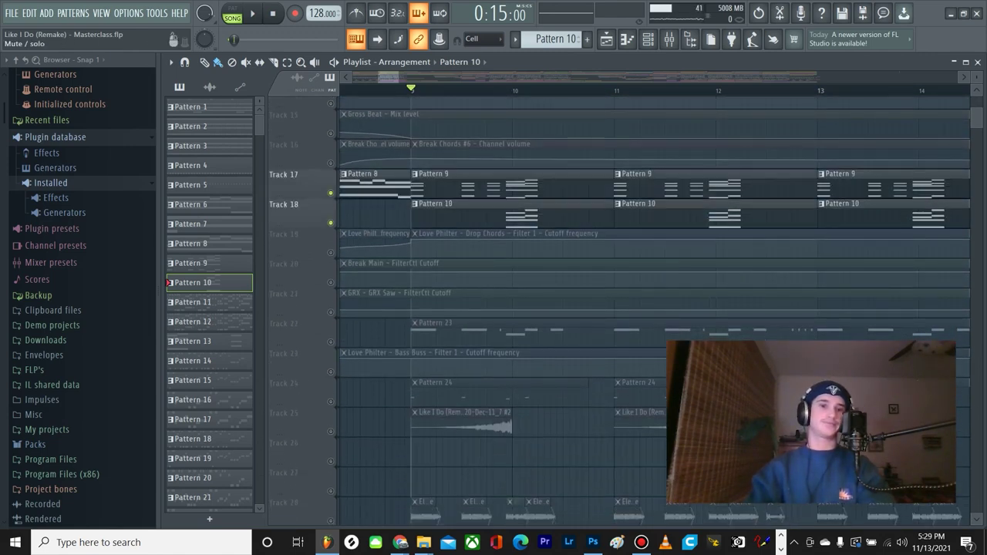
pyautogui.click(330, 253)
pyautogui.click(331, 283)
pyautogui.click(330, 313)
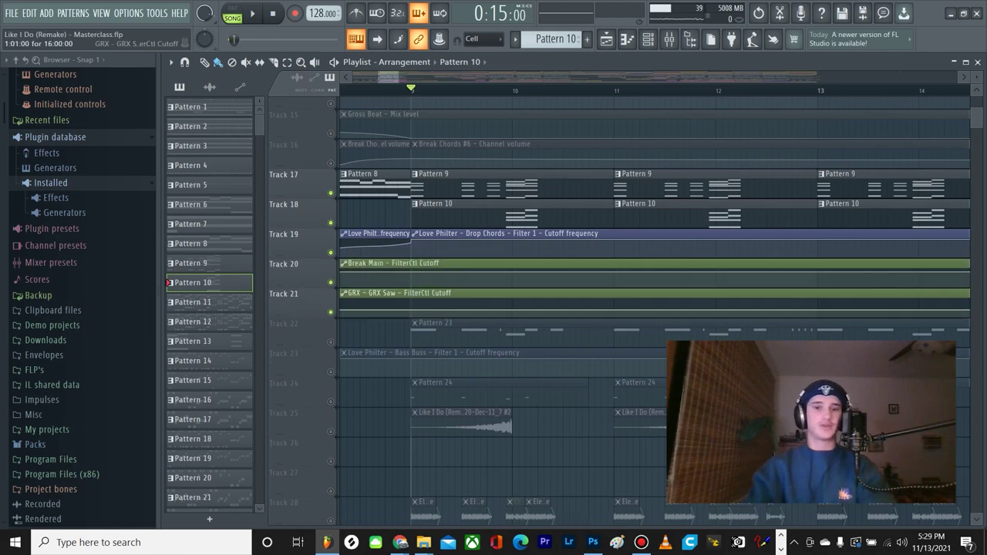
# Step: Unmute Tracks 28 to 32 to add the layers with Pattern 18, Pattern 20 and Pattern 38
pyautogui.scroll(-3, 332, 313)
pyautogui.scroll(-4, 331, 313)
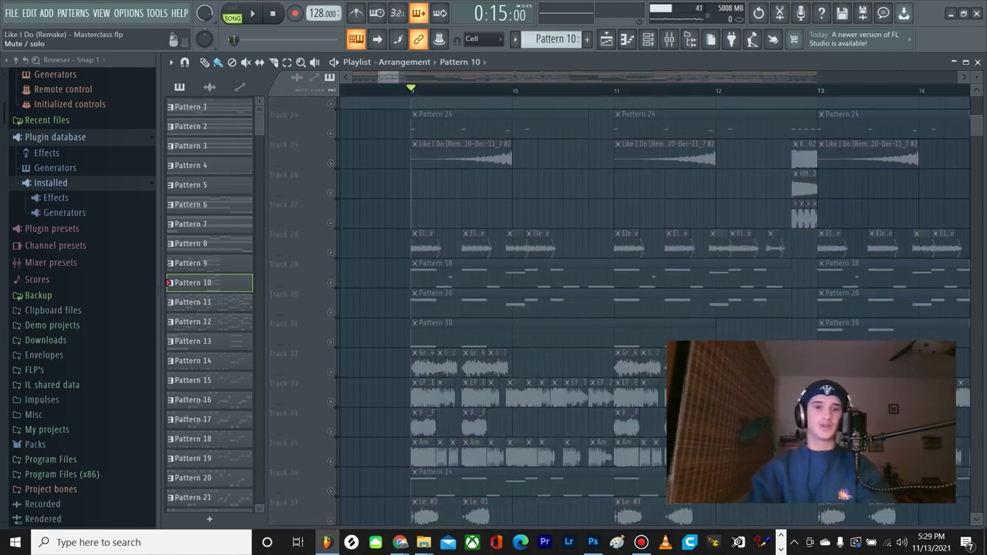
pyautogui.click(331, 282)
pyautogui.click(330, 313)
pyautogui.click(331, 341)
pyautogui.click(331, 372)
pyautogui.scroll(4, 331, 372)
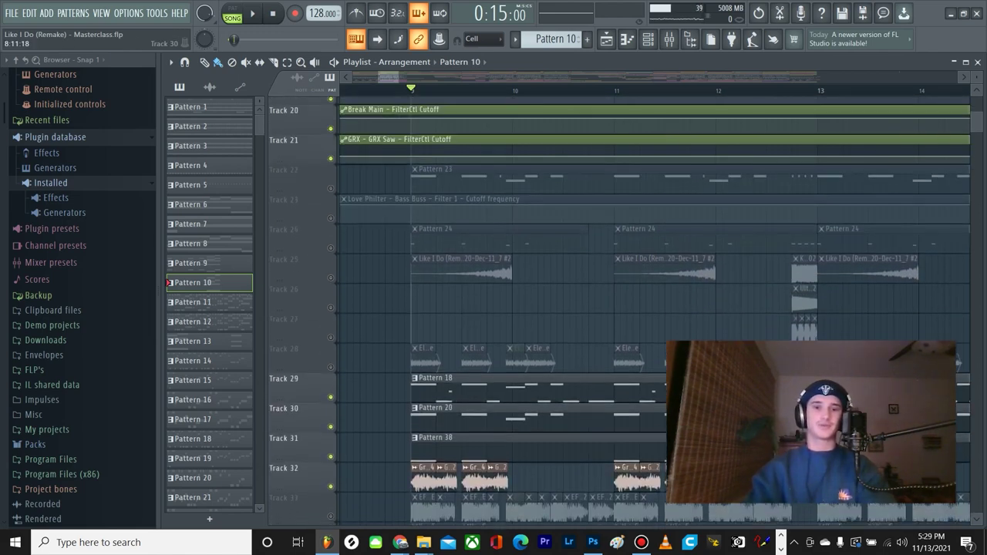
pyautogui.scroll(4, 331, 372)
# Step: Play the unmuted layers together from bar 9 and again from the middle of bar 10, and save the project
pyautogui.press('space')
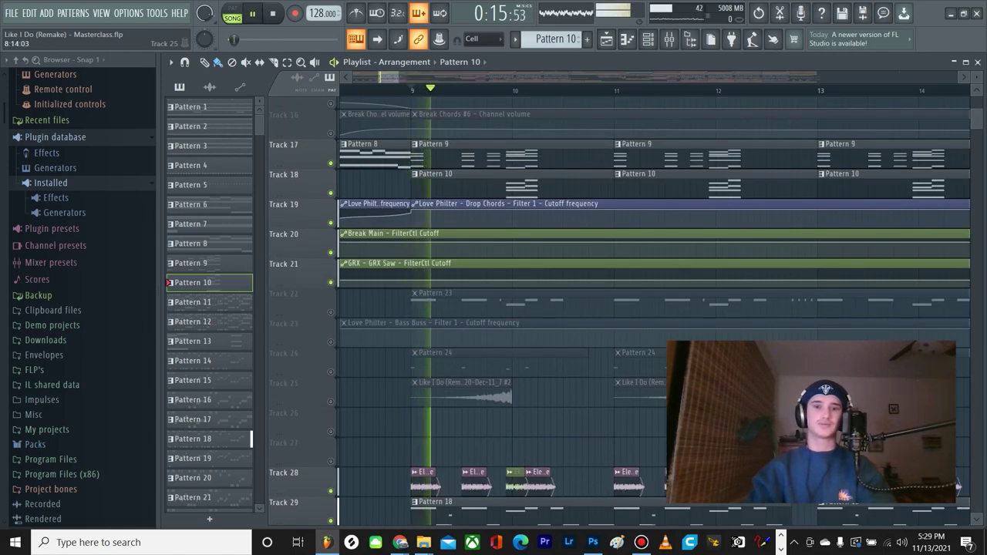
pyautogui.scroll(10, 616, 309)
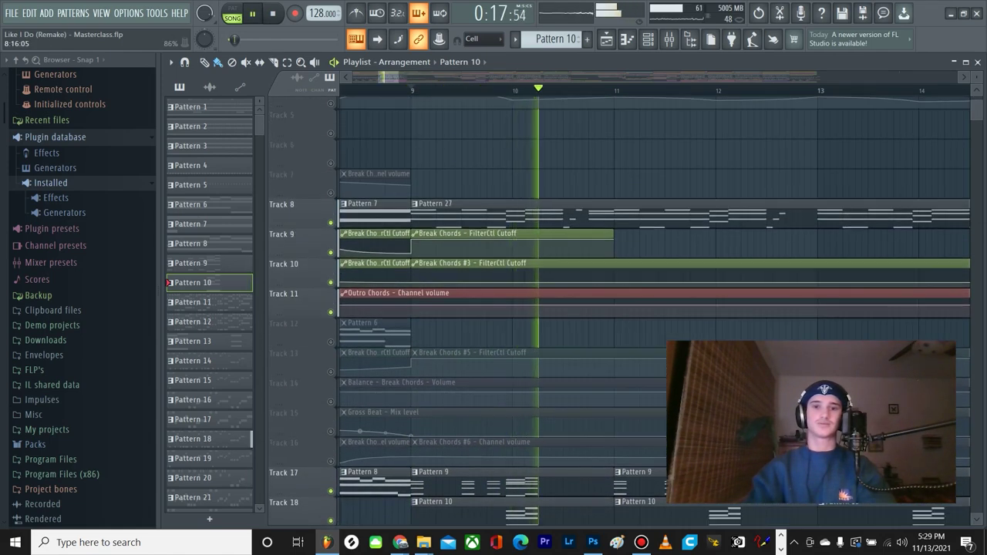
pyautogui.press('space')
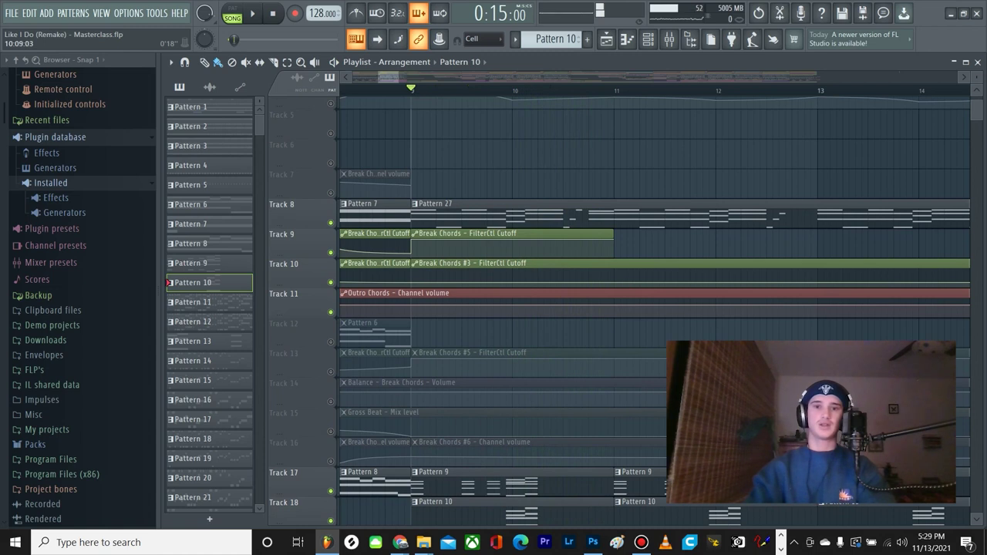
pyautogui.click(563, 91)
pyautogui.scroll(2, 656, 293)
pyautogui.press('space')
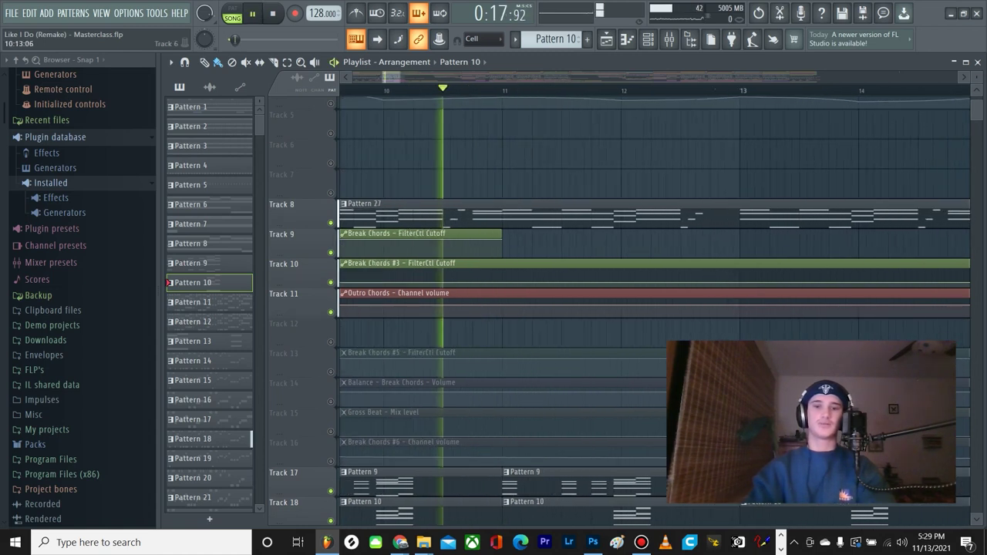
pyautogui.press('space')
pyautogui.hotkey('ctrl', 's')
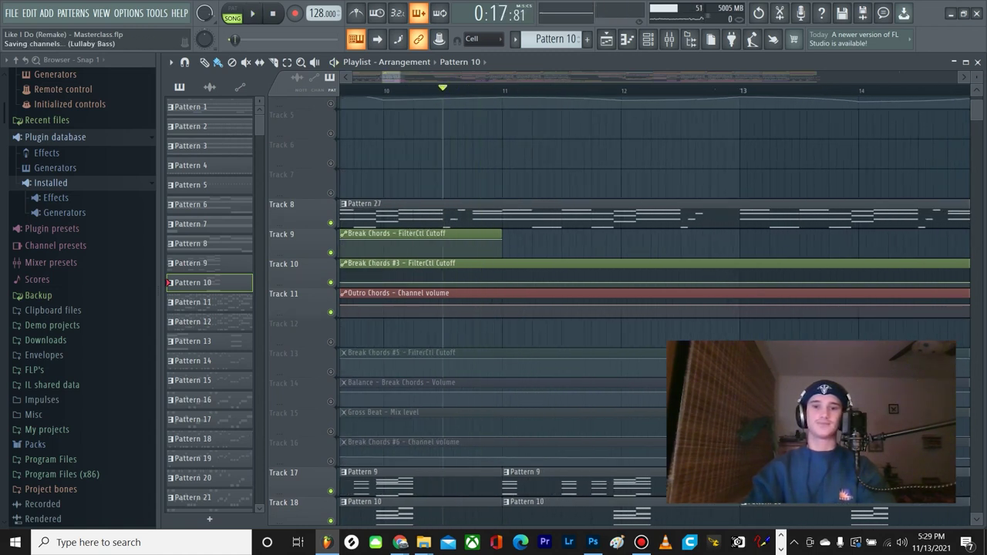
# Step: Open Pattern 27 in the piano roll to examine its chord notes, and close it
pyautogui.scroll(-3, 564, 215)
pyautogui.doubleClick(565, 215)
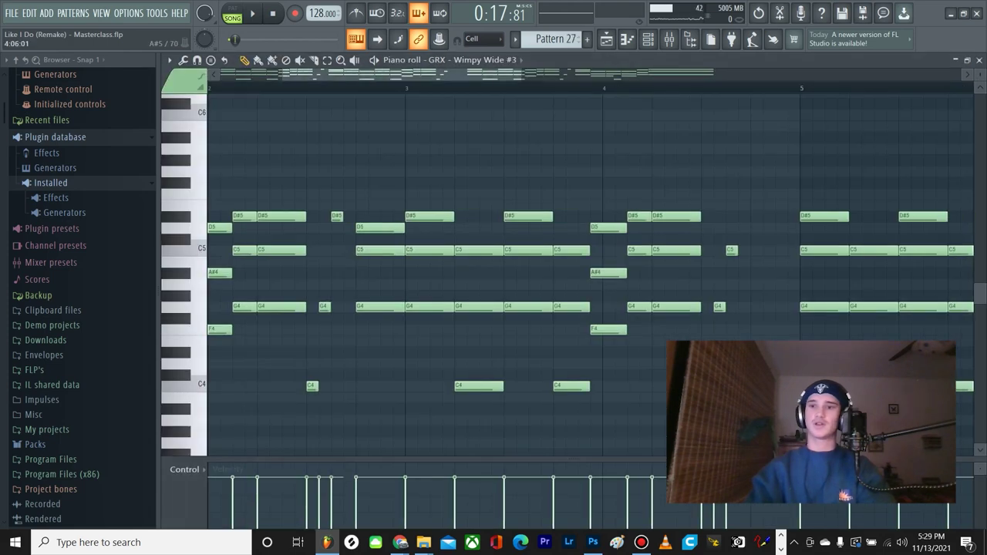
pyautogui.click(979, 60)
# Step: Open the GRX - Wimpy Wide #3 synth, play test notes, view its distortion settings, and close it along with the channel rack
pyautogui.click(647, 39)
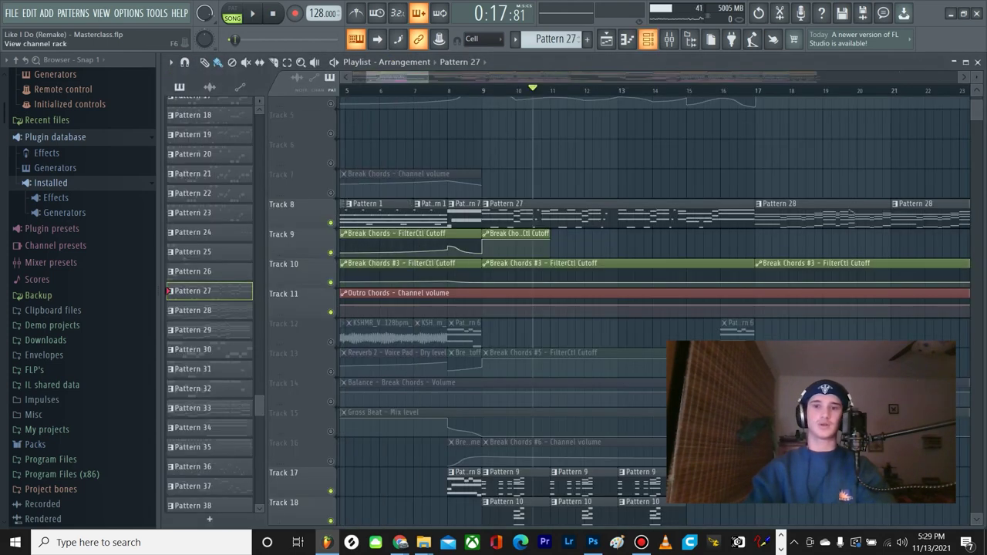
pyautogui.click(647, 39)
pyautogui.scroll(-4, 265, 189)
pyautogui.click(265, 188)
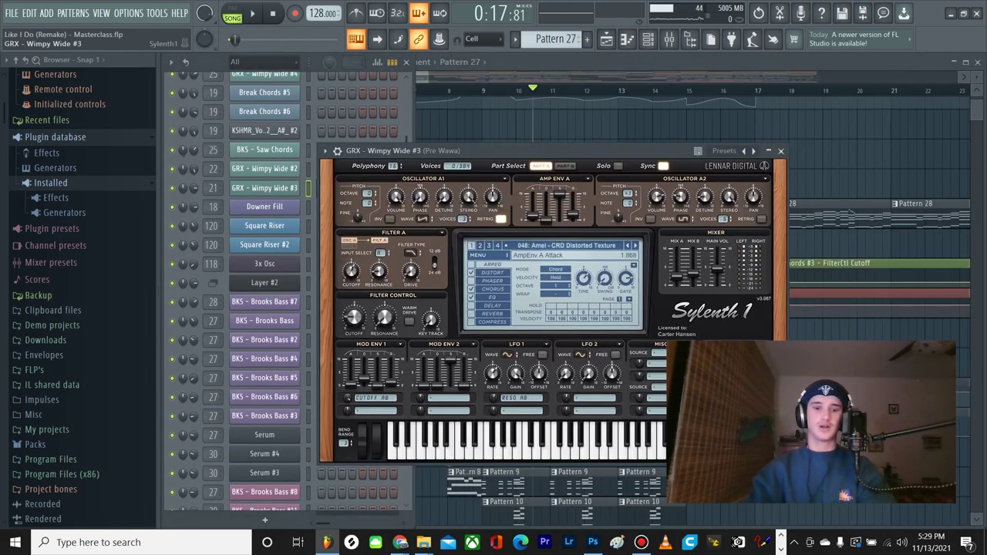
pyautogui.press('v')
pyautogui.press('v')
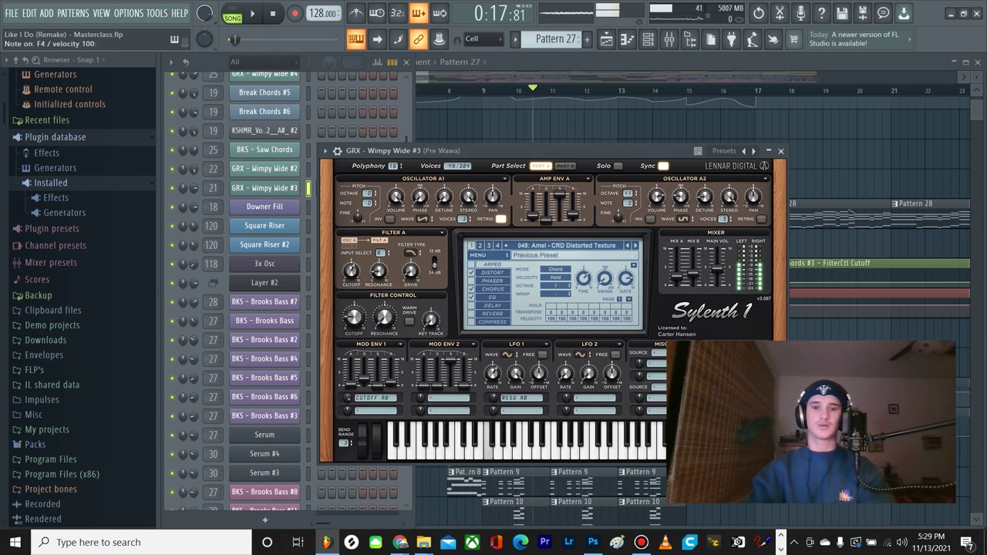
pyautogui.click(492, 273)
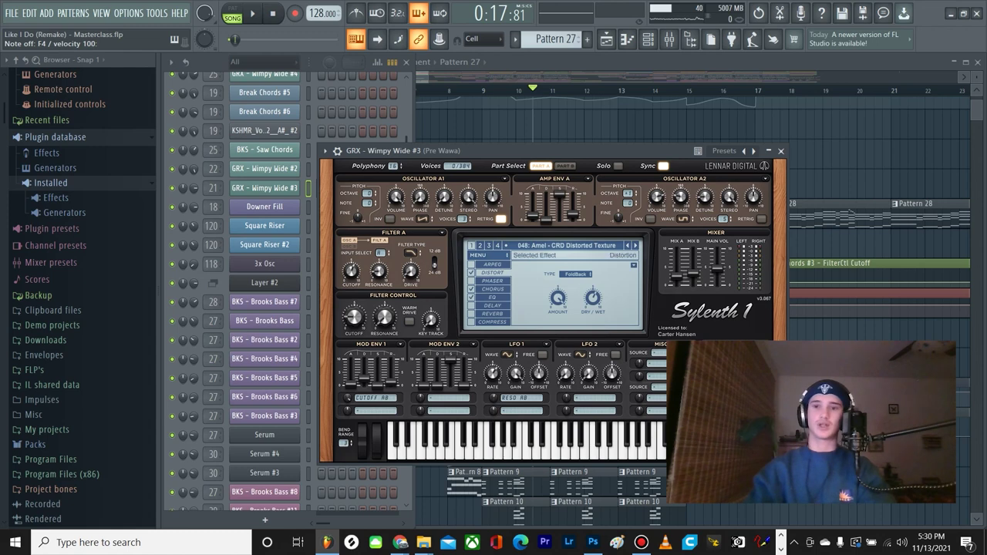
pyautogui.click(780, 151)
pyautogui.click(406, 63)
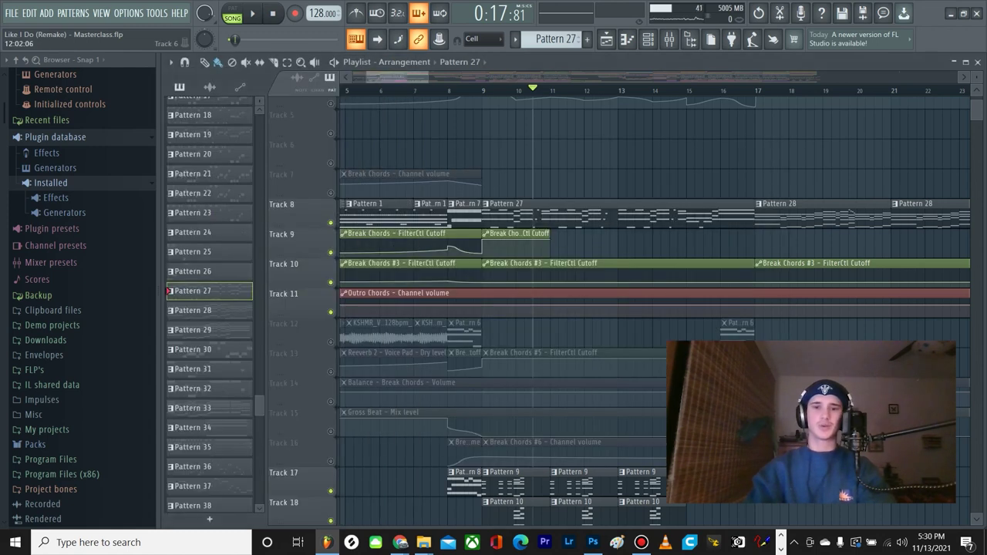
# Step: Place the playhead at the start of the snare fill before bar 13 and unmute all playlist tracks
pyautogui.scroll(-5, 555, 212)
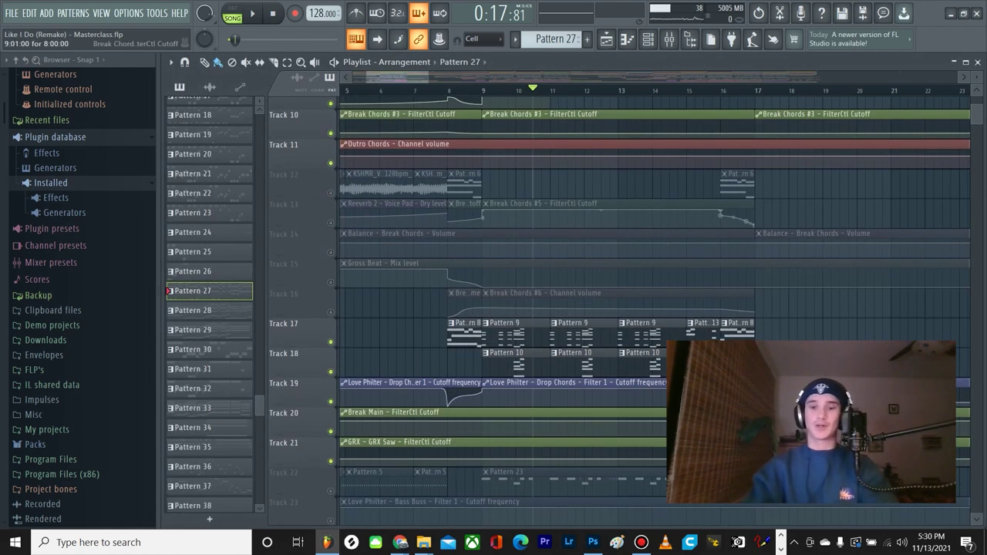
pyautogui.scroll(-4, 555, 308)
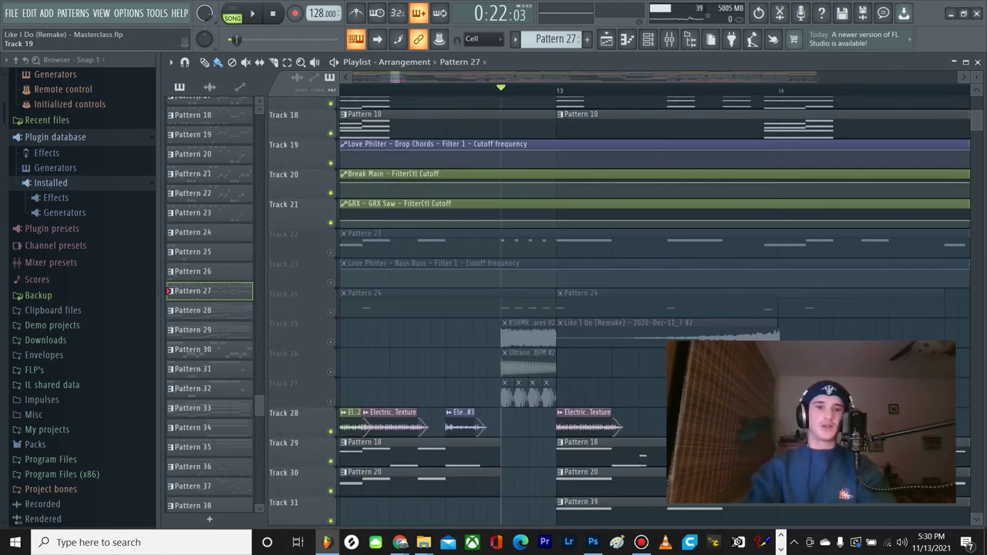
pyautogui.rightClick(331, 163)
pyautogui.rightClick(330, 163)
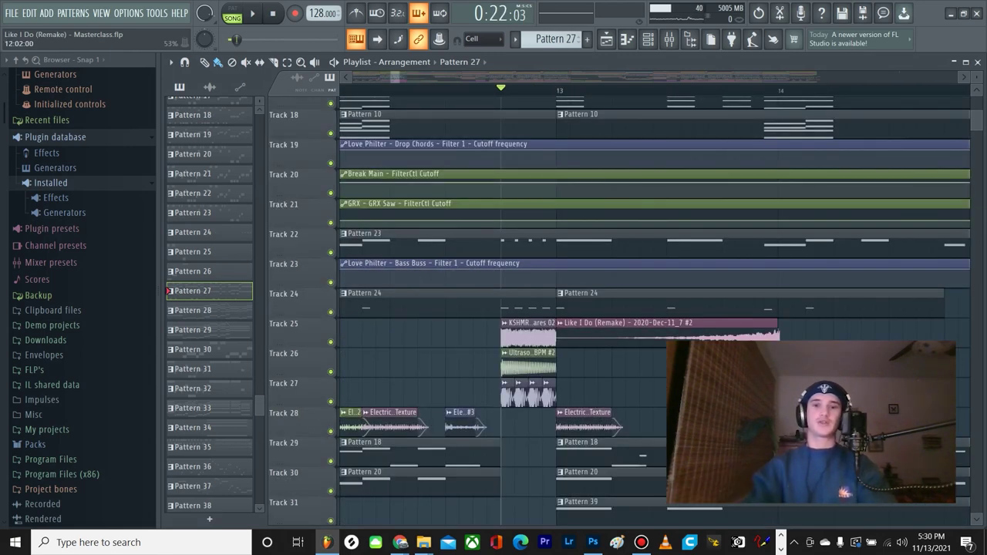
# Step: Play all tracks from bar 12 into the fill before bar 13, and return the playhead to the fill's start
pyautogui.scroll(-4, 570, 308)
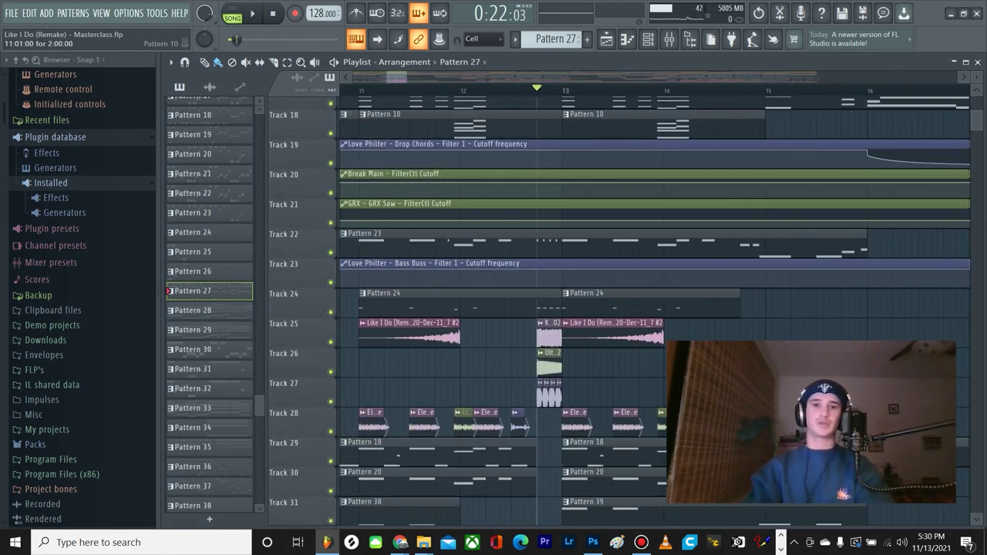
pyautogui.click(461, 90)
pyautogui.scroll(2, 581, 90)
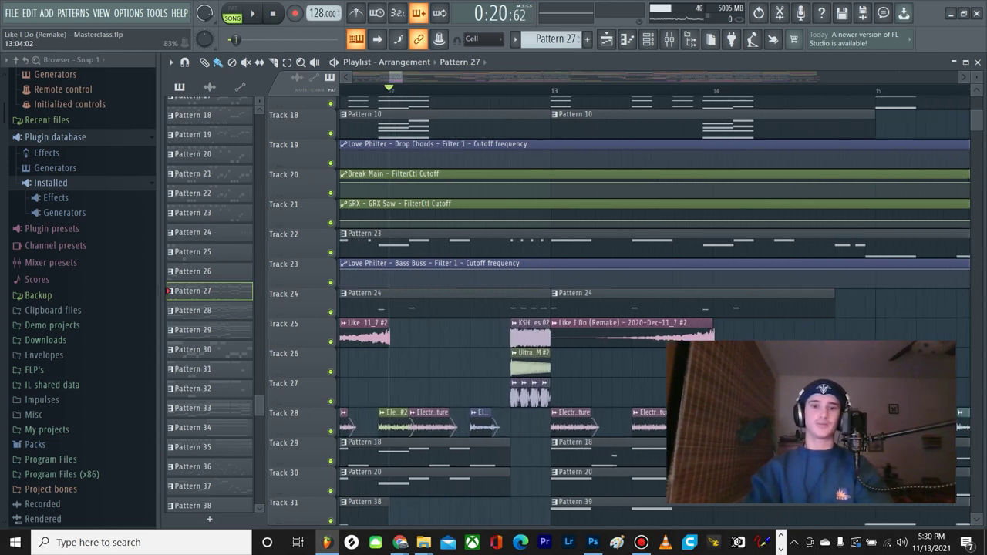
pyautogui.press('space')
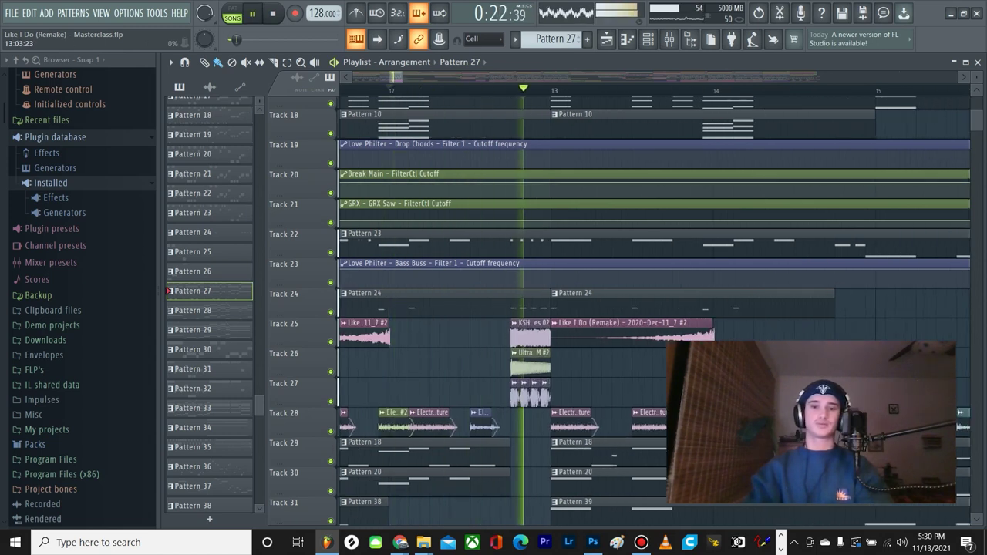
pyautogui.press('space')
pyautogui.scroll(1, 514, 245)
pyautogui.scroll(2, 521, 308)
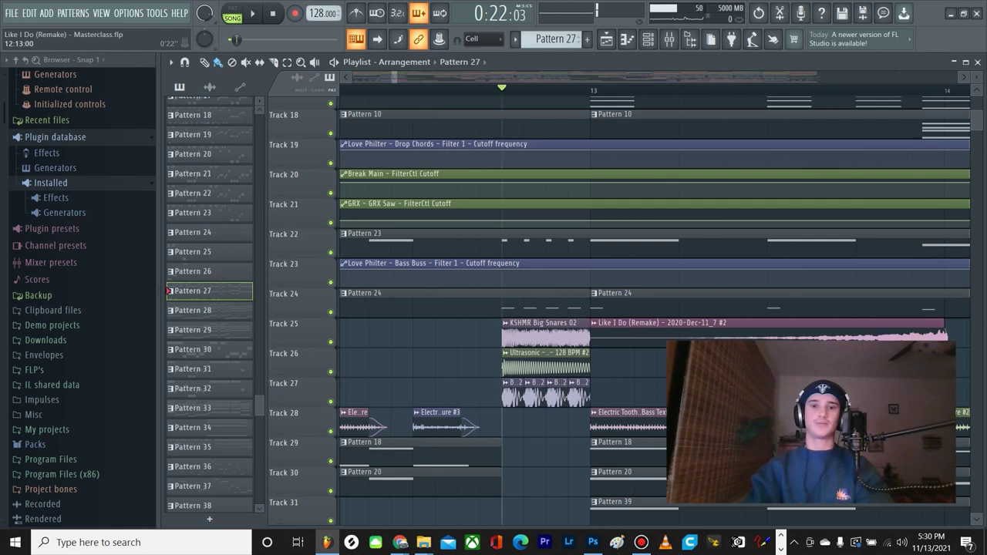
pyautogui.scroll(-3, 514, 308)
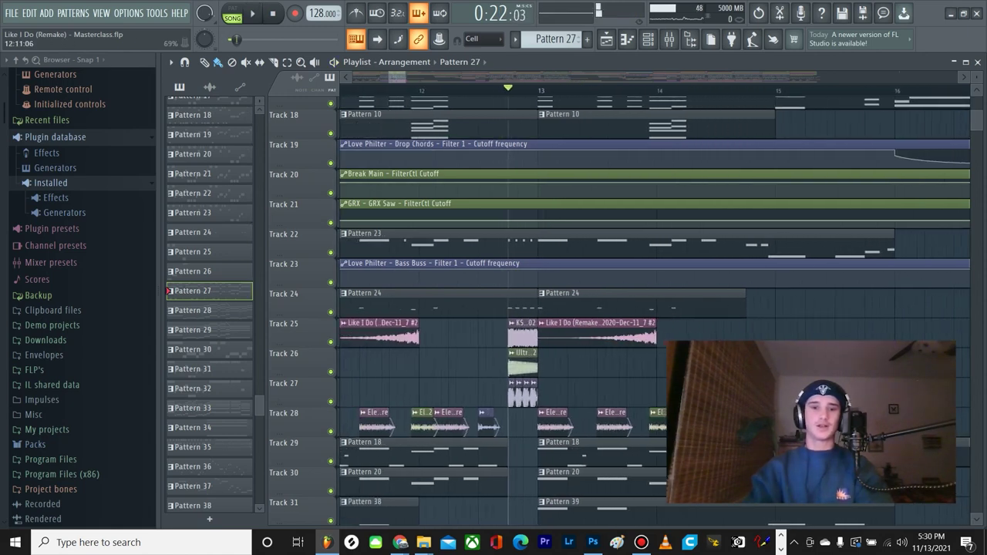
# Step: Solo the KSHMR Big Snares 02 and Ultrasonic FX tracks before bar 13, auditioning them separately and together
pyautogui.scroll(-4, 509, 231)
pyautogui.scroll(3, 530, 218)
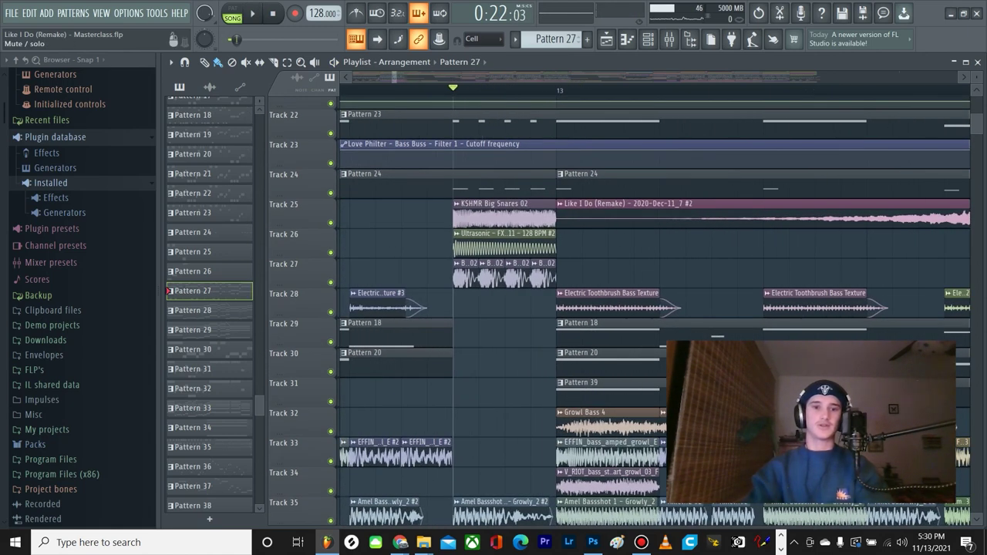
pyautogui.rightClick(331, 223)
pyautogui.click(330, 252)
pyautogui.click(330, 252)
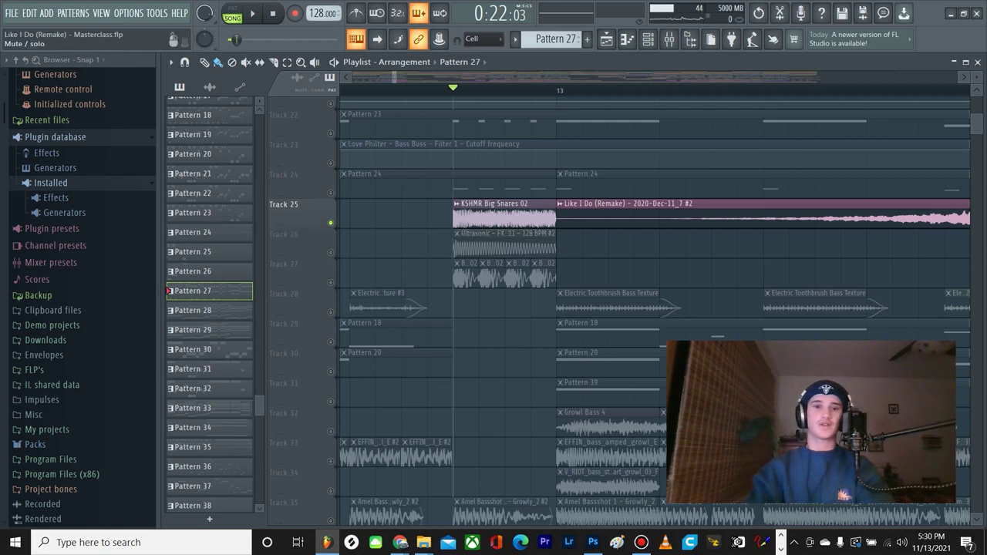
pyautogui.rightClick(330, 252)
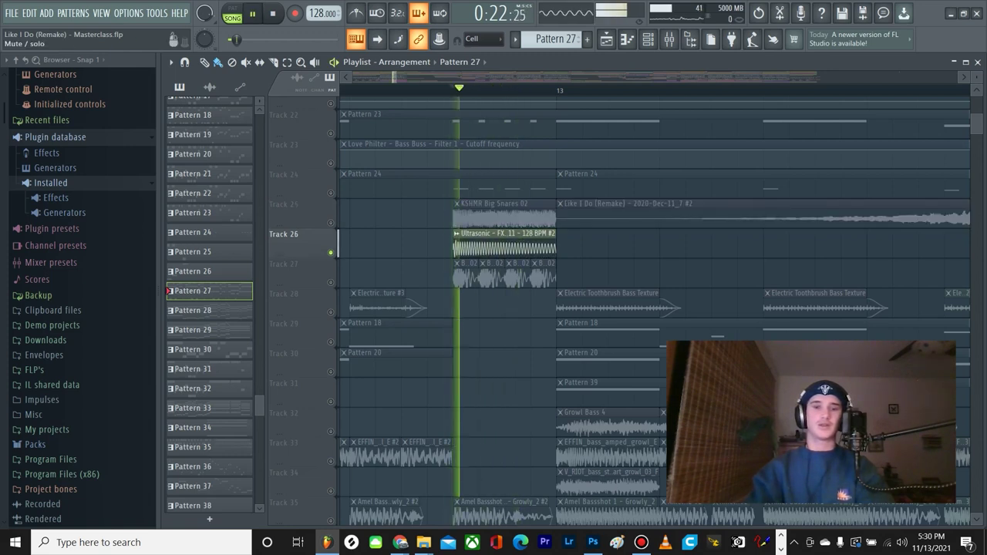
pyautogui.click(329, 222)
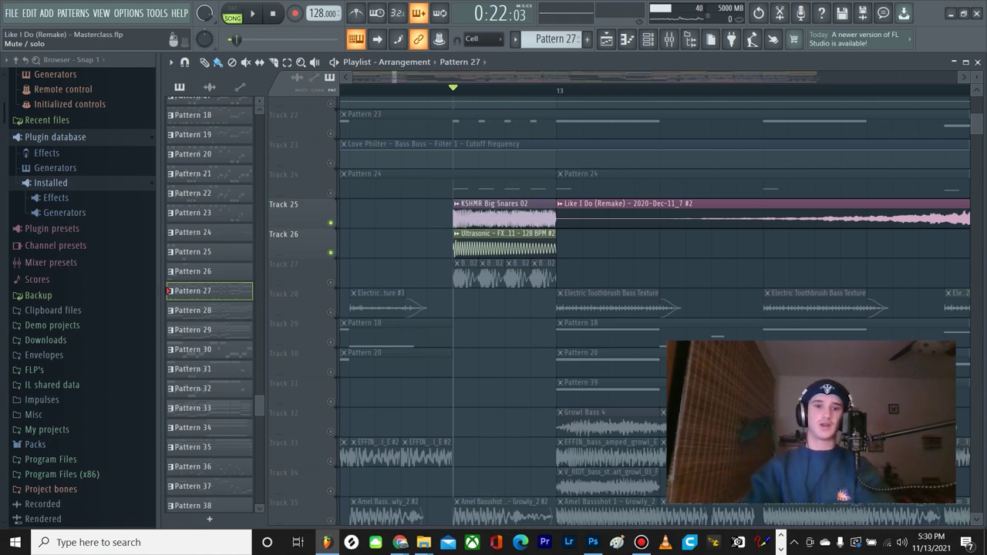
# Step: Solo Track 27 and play its four short clips leading into bar 13
pyautogui.rightClick(330, 282)
pyautogui.press('space')
pyautogui.press('space')
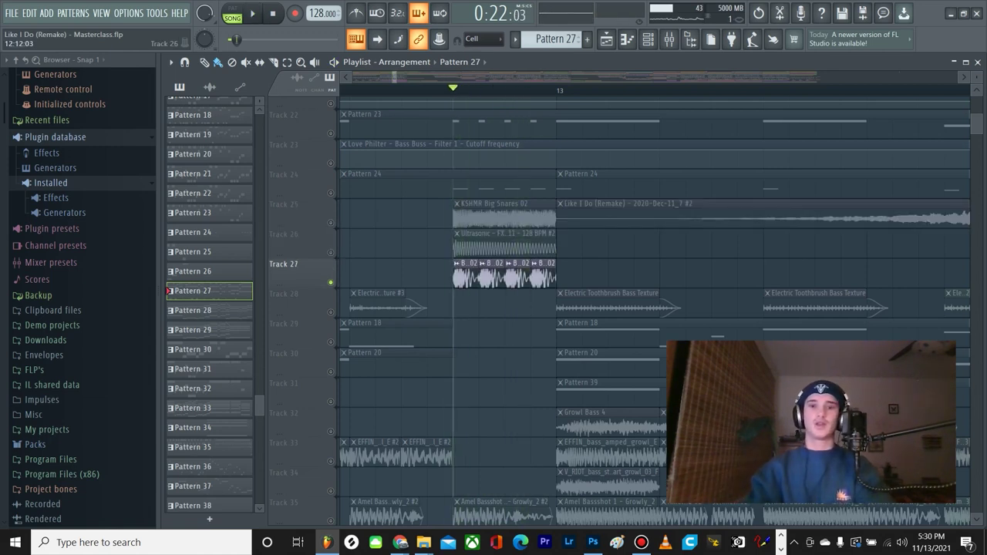
# Step: Solo Track 24 and play the Pattern 24 notes in the fill before bar 13
pyautogui.scroll(-3, 425, 251)
pyautogui.rightClick(330, 193)
pyautogui.click(455, 185)
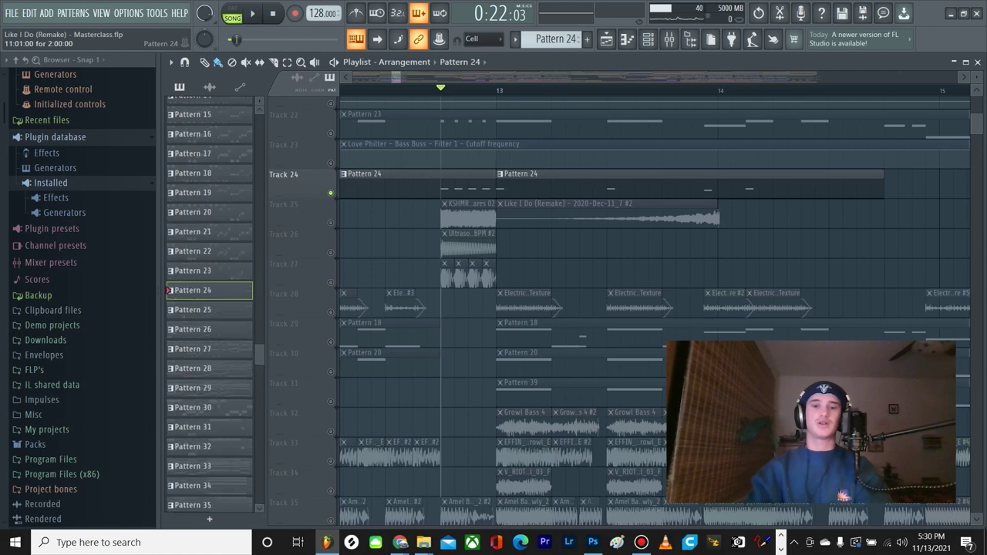
pyautogui.scroll(4, 445, 232)
pyautogui.scroll(2, 444, 331)
pyautogui.press('space')
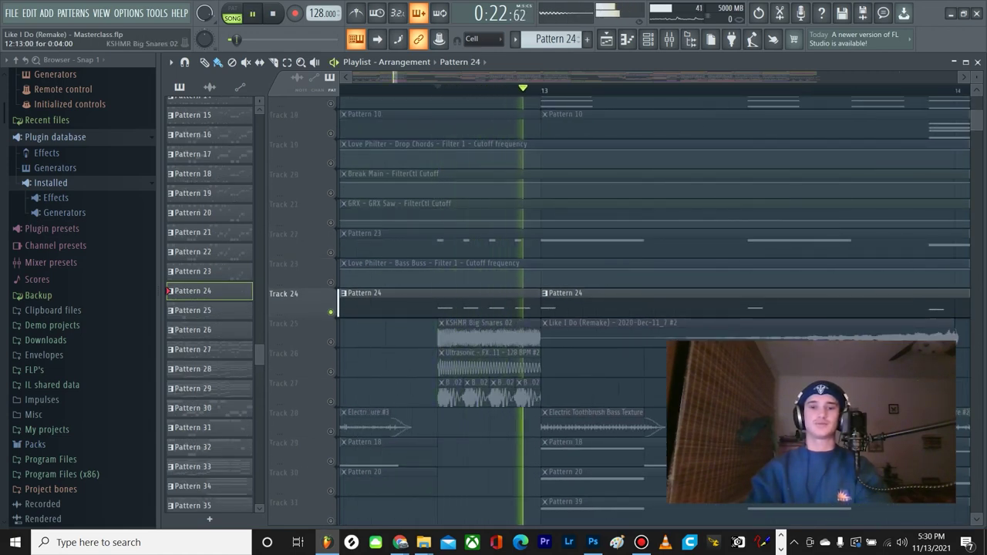
pyautogui.press('space')
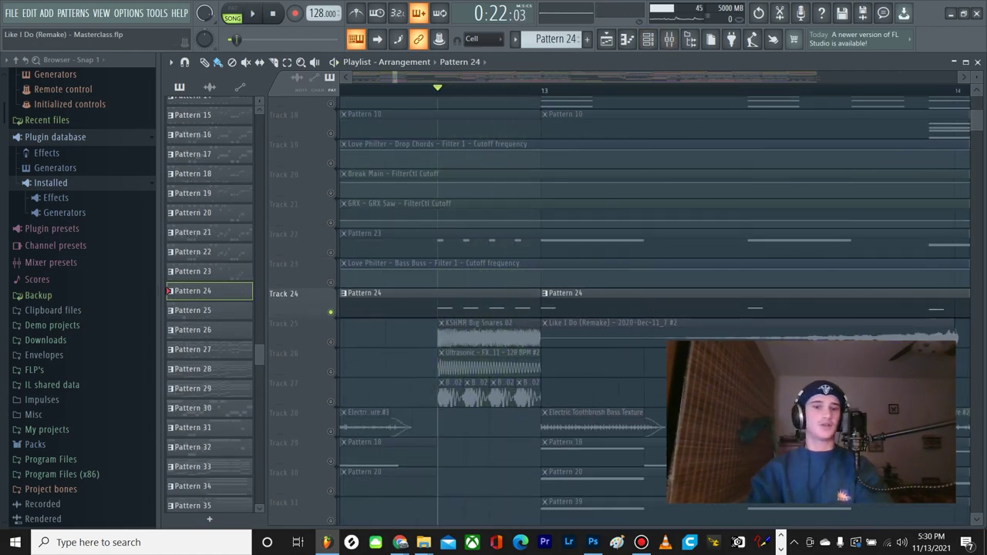
# Step: Open the GRX - Wimpy Wide #2 synth from the channel rack and compare its Part A and Part B settings
pyautogui.press('F6')
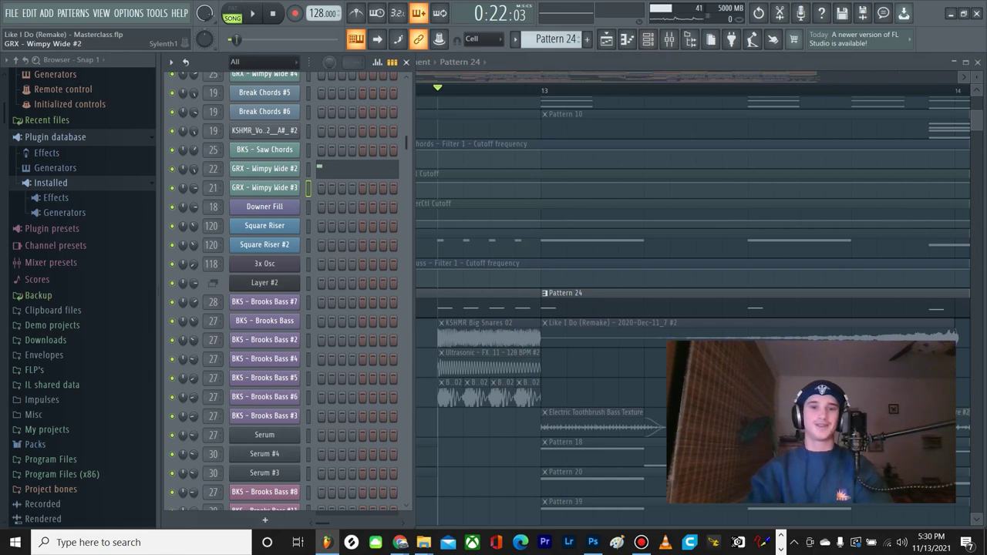
pyautogui.click(265, 169)
pyautogui.moveTo(501, 145); pyautogui.dragTo(484, 102)
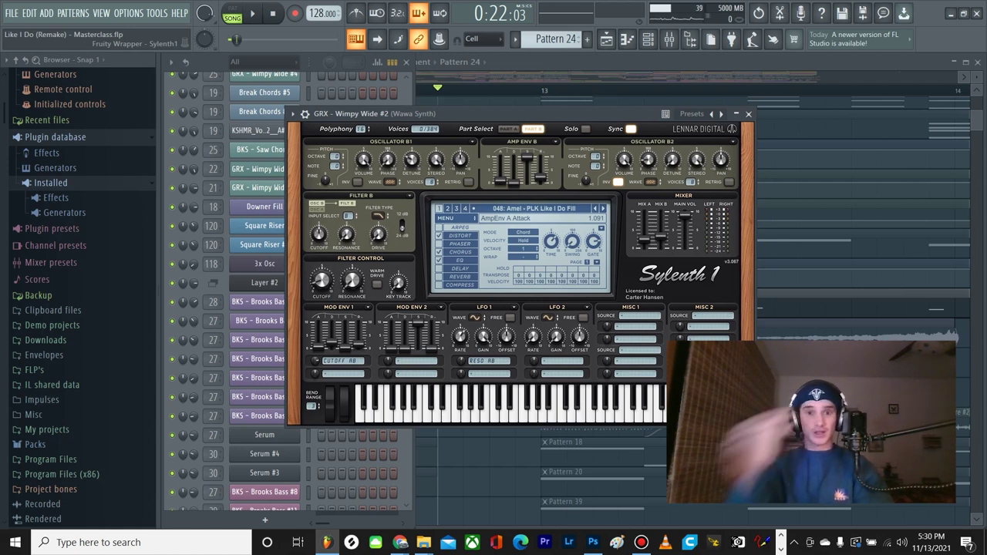
pyautogui.click(508, 129)
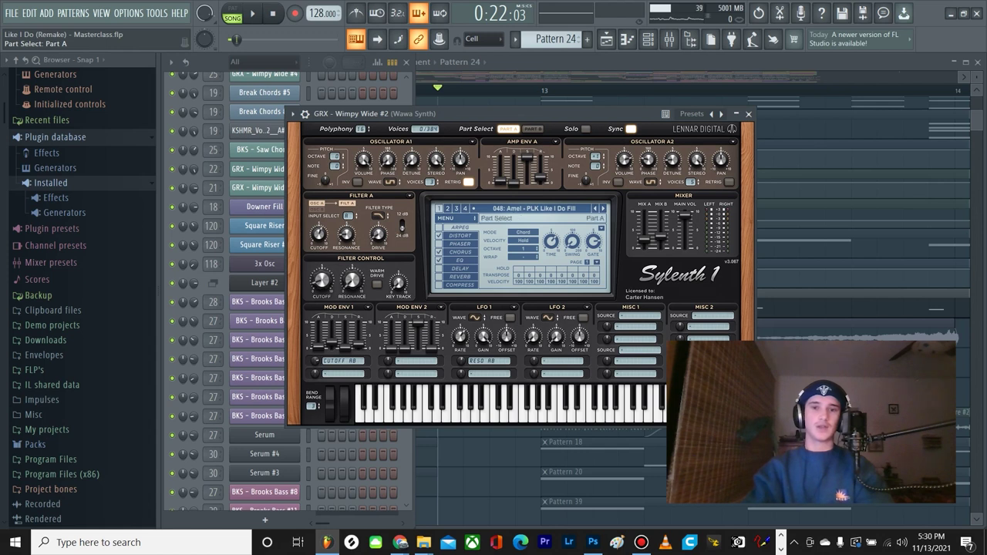
pyautogui.click(532, 129)
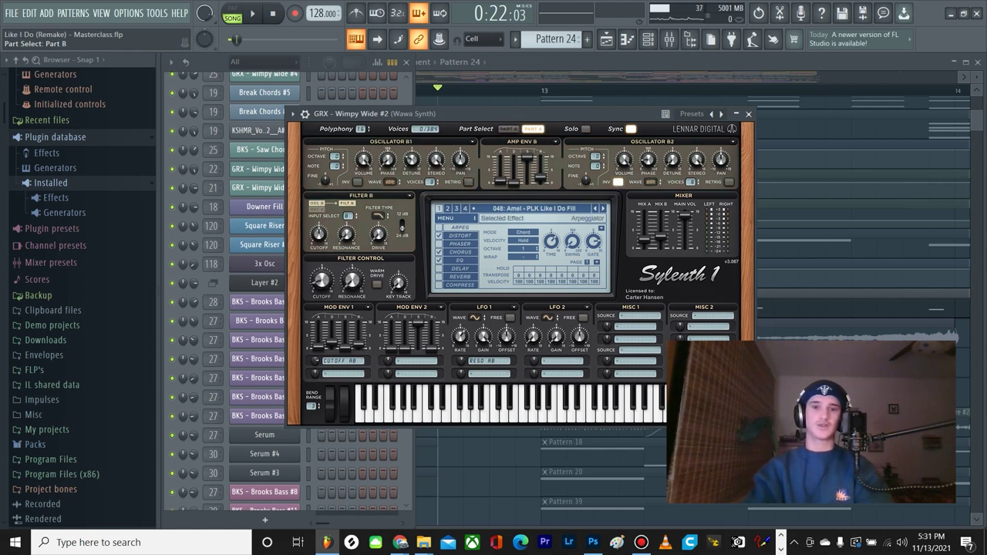
# Step: View the synth's distortion settings, play the fill, and close the synth and channel rack
pyautogui.click(460, 236)
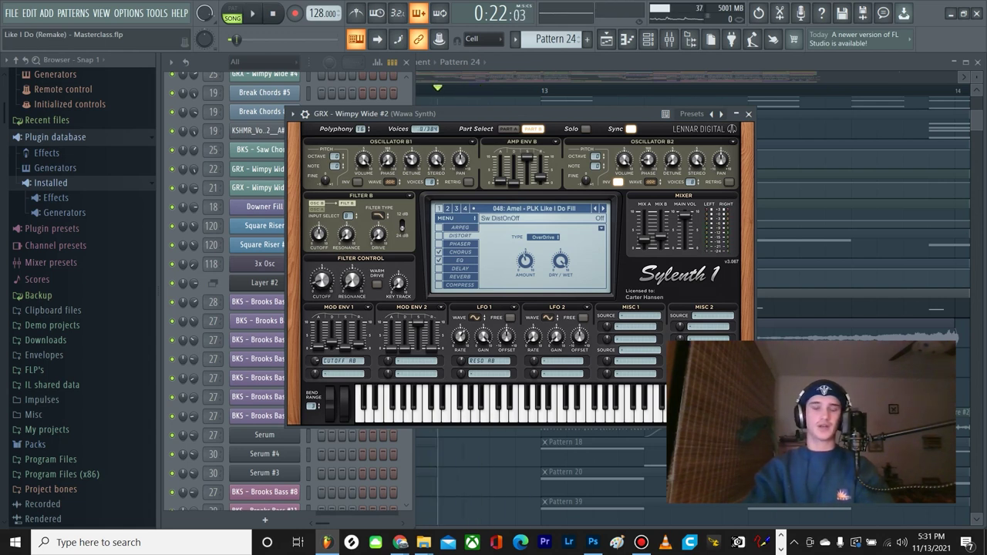
pyautogui.moveTo(468, 113); pyautogui.dragTo(480, 111)
pyautogui.press('space')
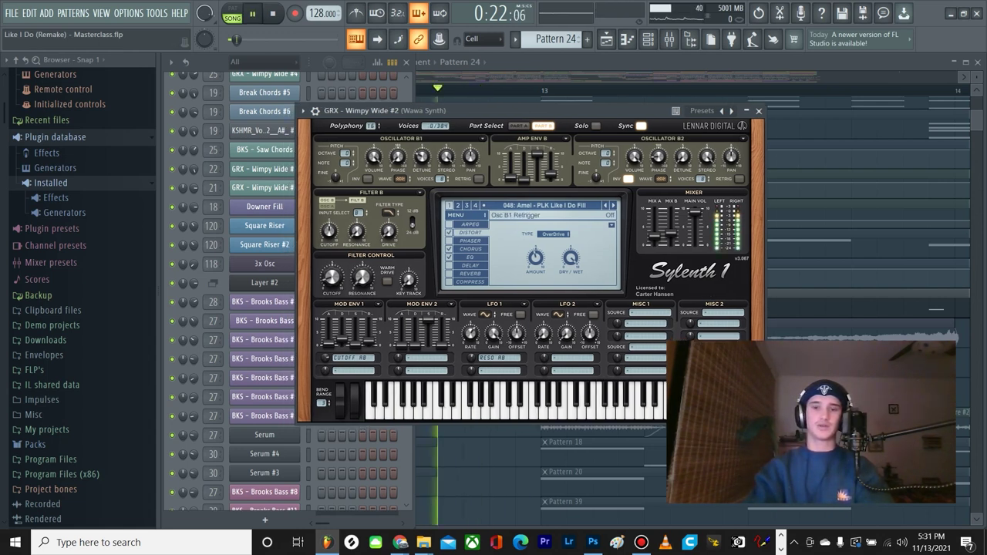
pyautogui.press('space')
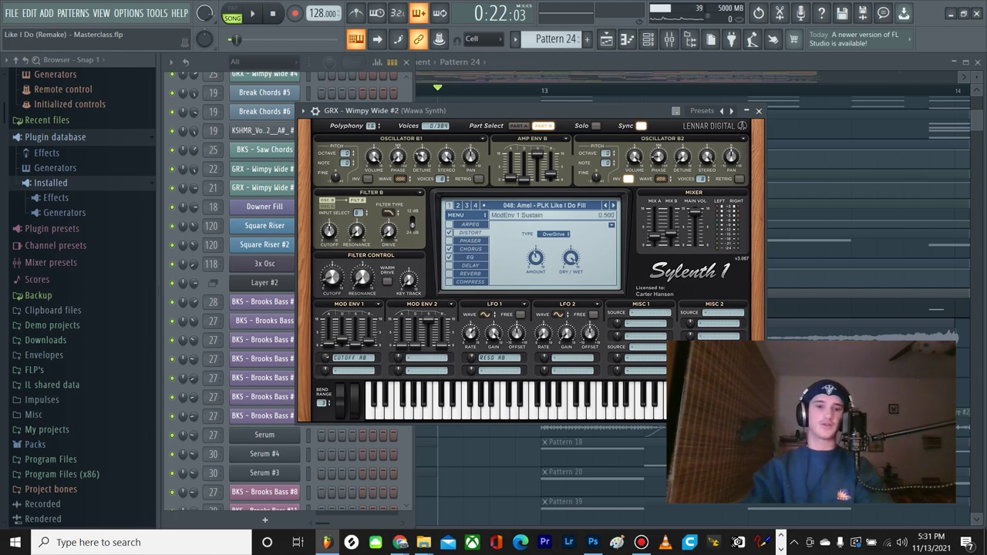
pyautogui.click(759, 111)
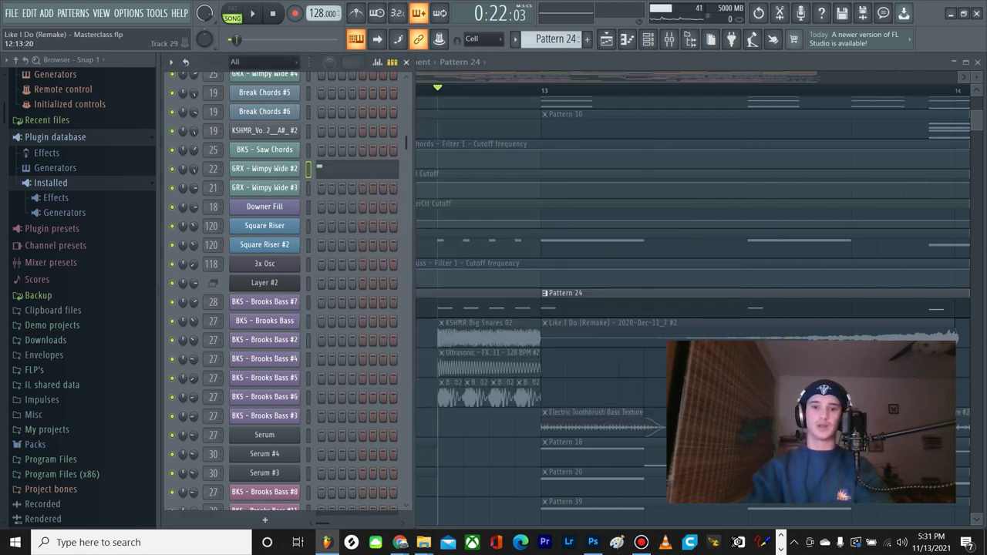
pyautogui.press('F6')
pyautogui.scroll(-3, 561, 367)
pyautogui.scroll(3, 511, 336)
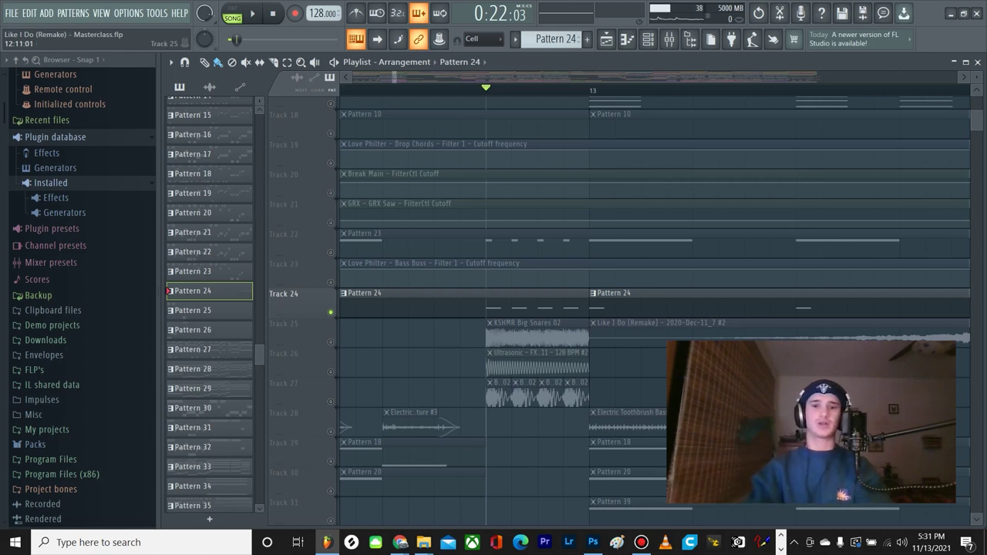
# Step: Open the mixer and view the first Fruity parametric EQ 2 and the OTT on the Wawa Synth track
pyautogui.scroll(-3, 407, 305)
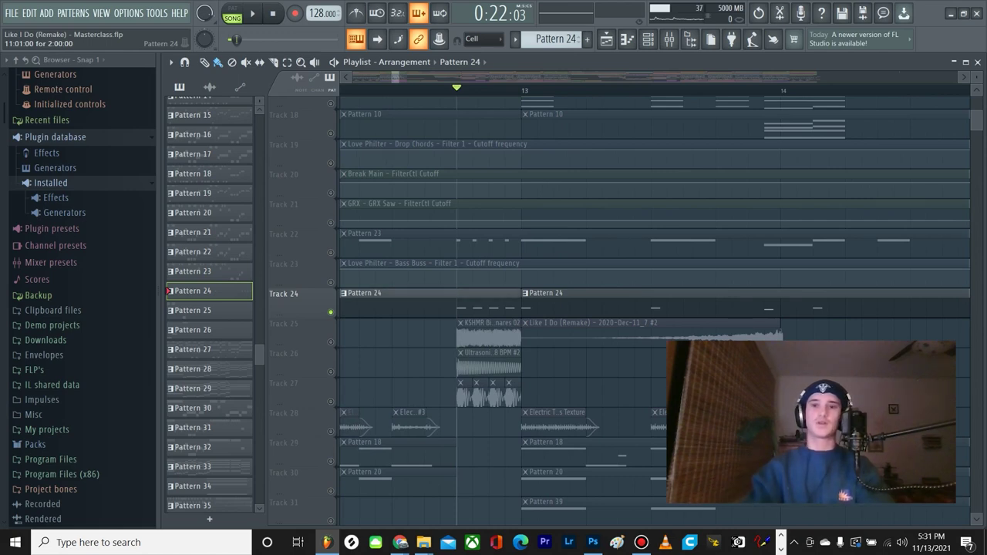
pyautogui.click(668, 38)
pyautogui.scroll(-5, 579, 286)
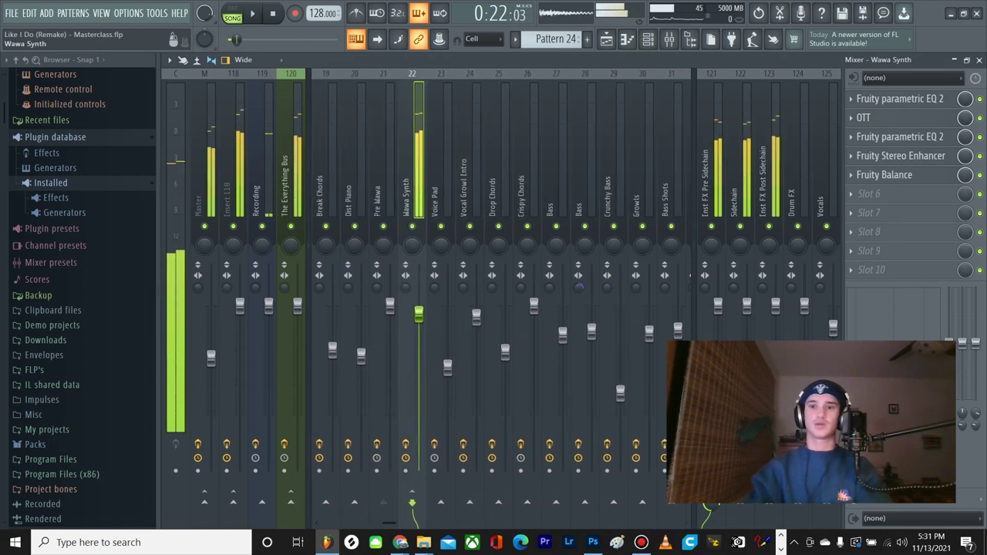
pyautogui.click(898, 100)
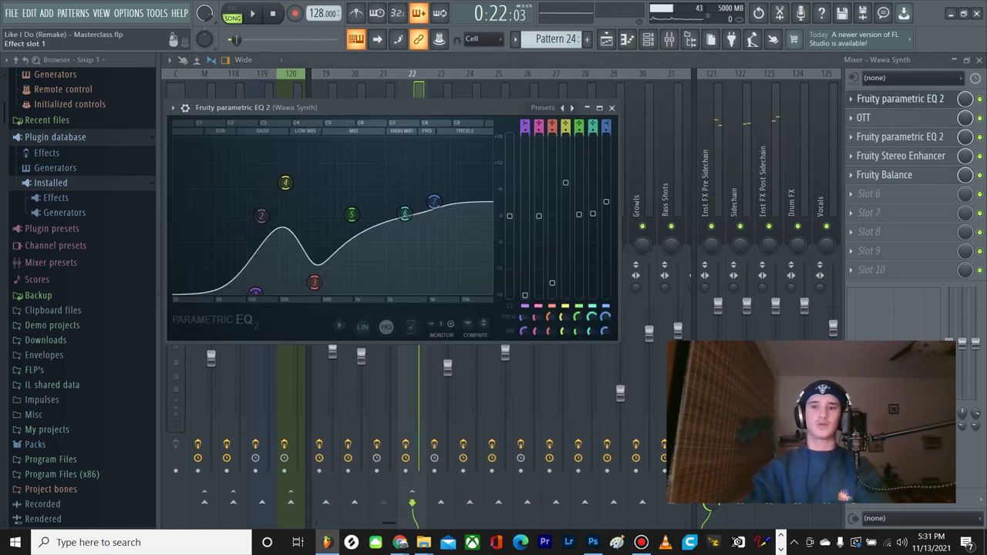
pyautogui.click(900, 100)
pyautogui.click(899, 118)
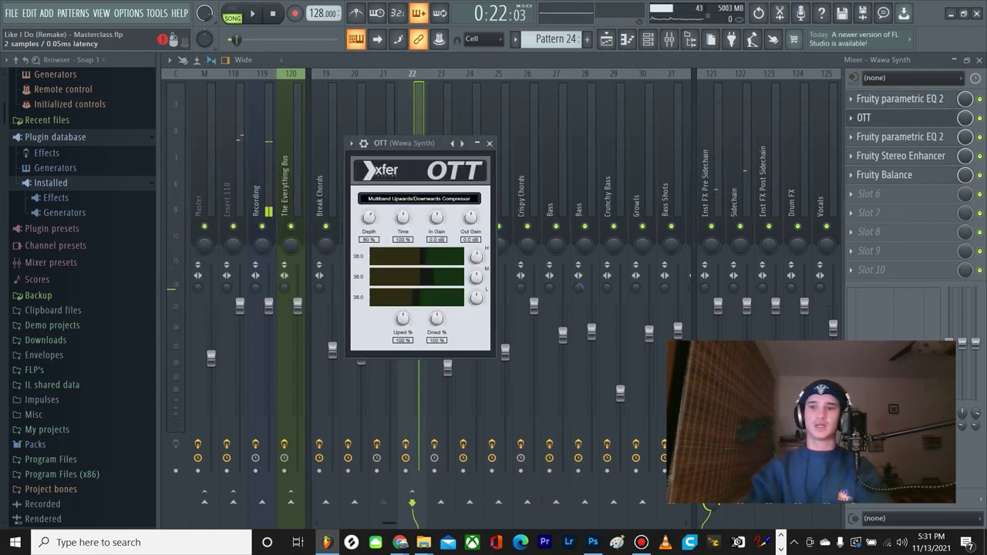
pyautogui.click(900, 118)
# Step: View the second Fruity parametric EQ 2 and the Fruity Stereo Enhancer on the Wawa Synth track, closing each
pyautogui.click(898, 136)
pyautogui.click(898, 136)
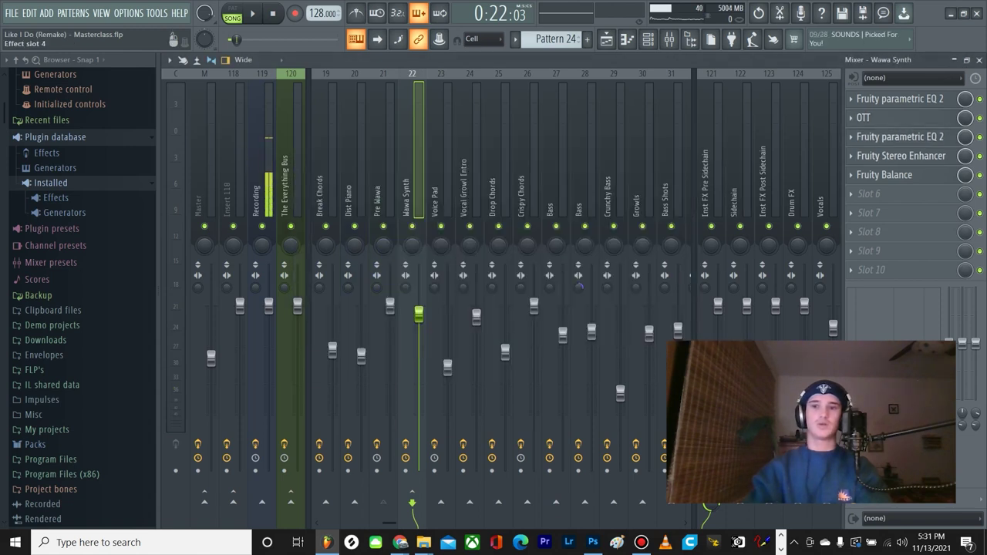
pyautogui.click(898, 156)
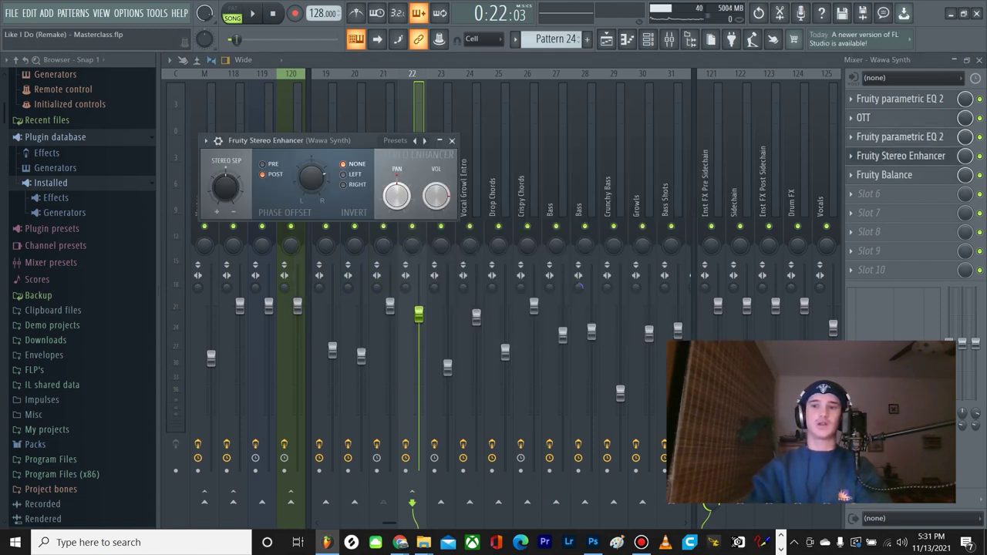
pyautogui.click(898, 155)
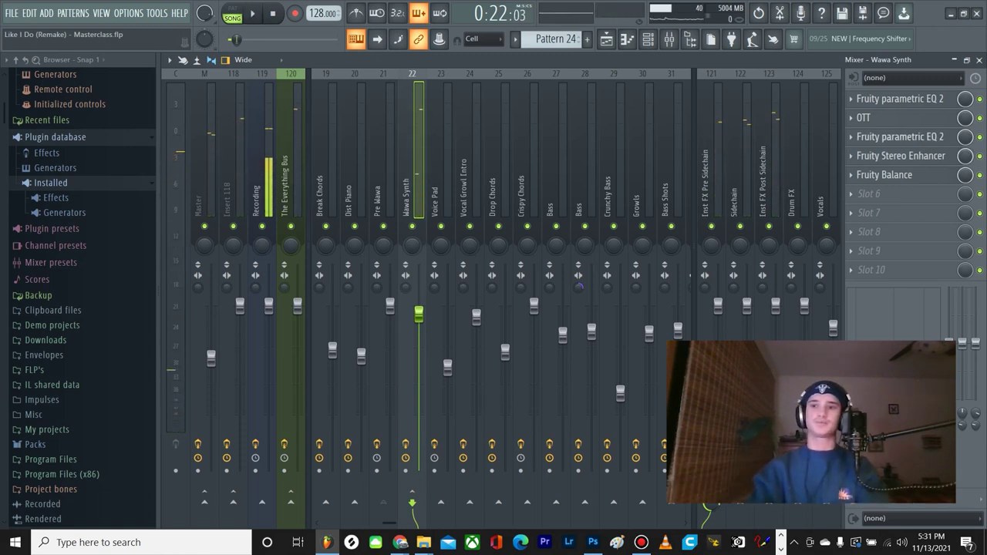
# Step: Return to the playlist and examine the drop's percussion, effects and automation tracks from Track 51 to Track 74
pyautogui.press('F5')
pyautogui.scroll(-2, 495, 300)
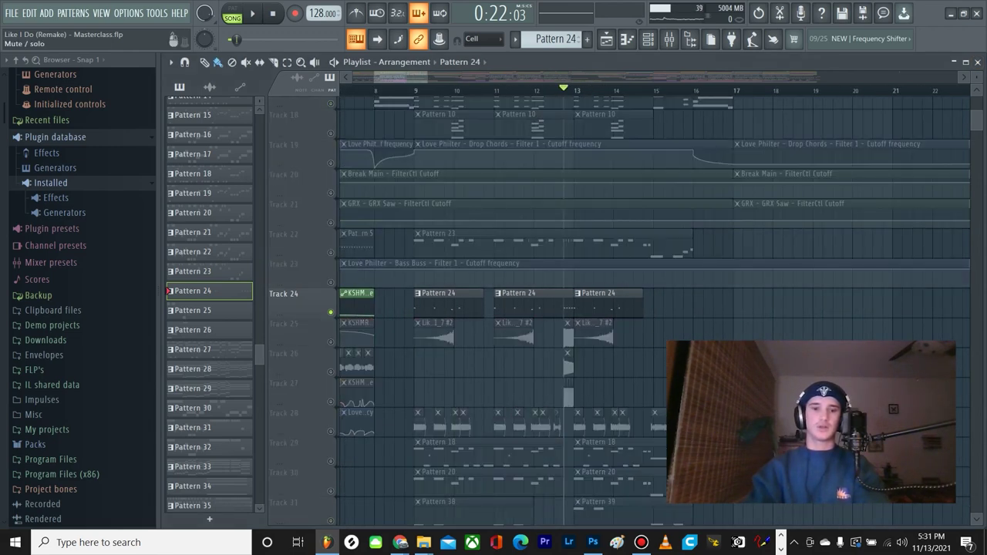
pyautogui.scroll(-10, 539, 308)
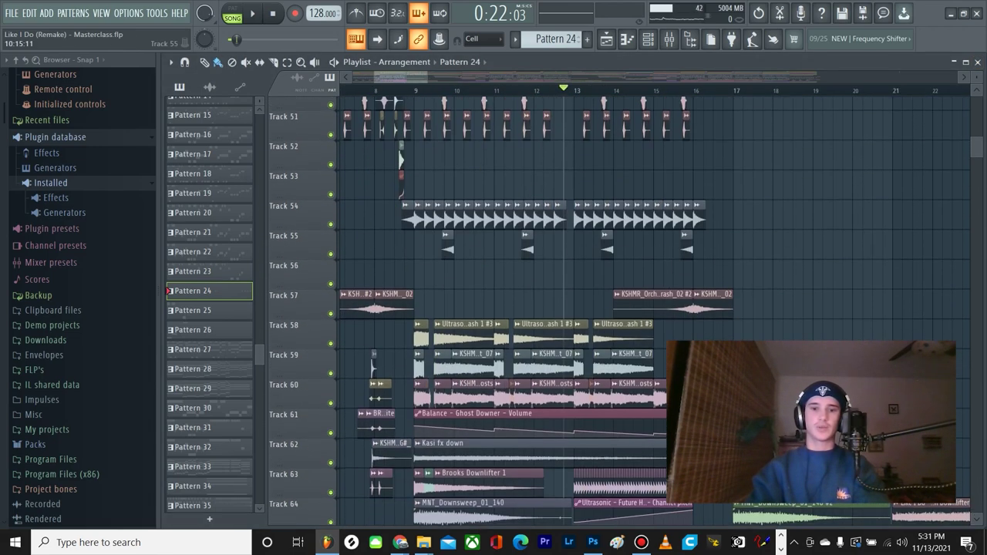
pyautogui.scroll(-9, 568, 383)
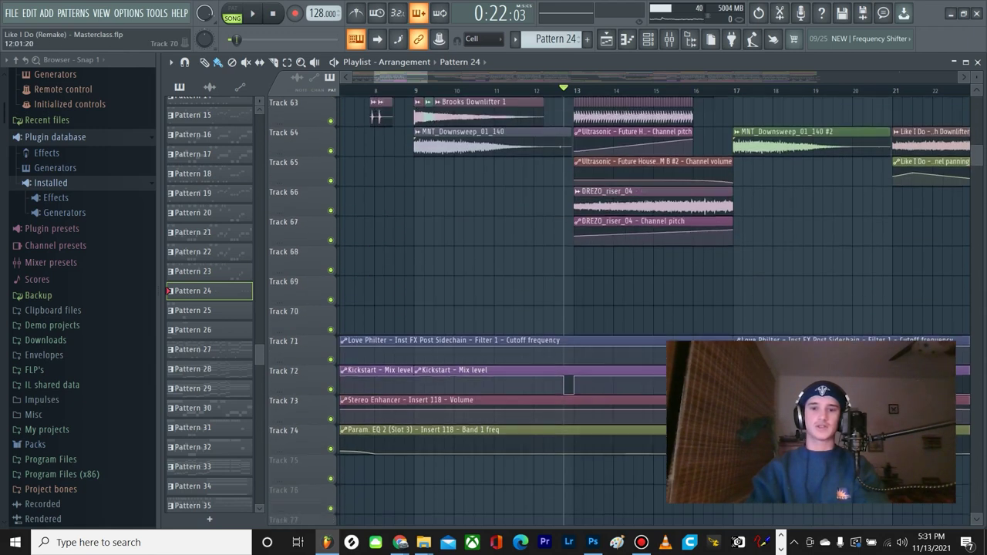
pyautogui.scroll(5, 537, 319)
pyautogui.scroll(-3, 431, 274)
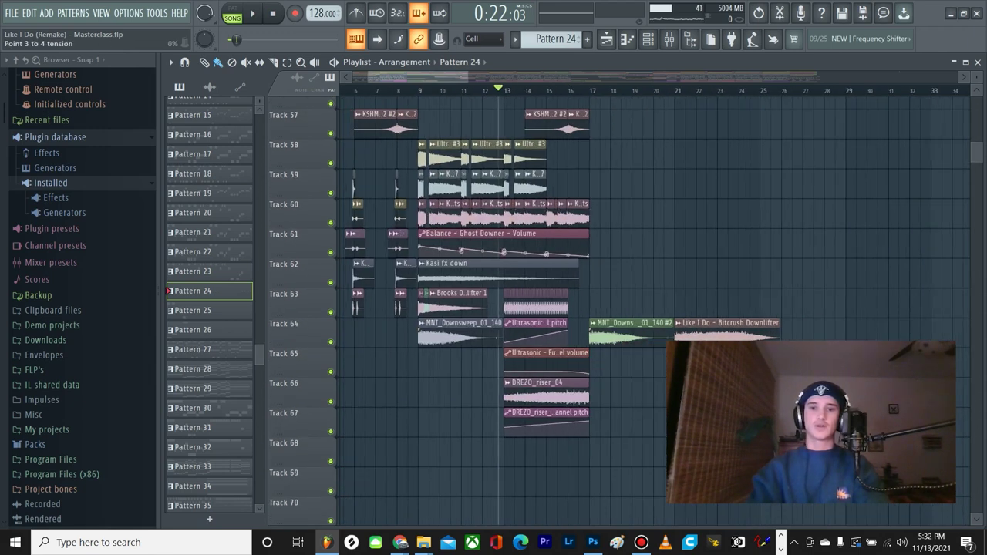
pyautogui.scroll(-2, 482, 258)
pyautogui.scroll(2, 482, 259)
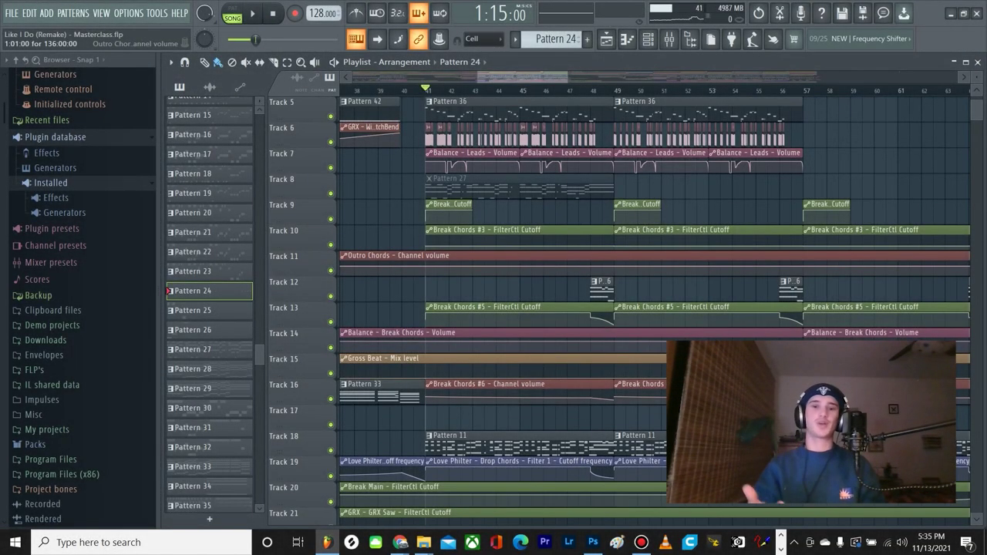
# Step: Solo Track 29 in the second drop and play Pattern 19 from bar 41
pyautogui.scroll(-7, 432, 301)
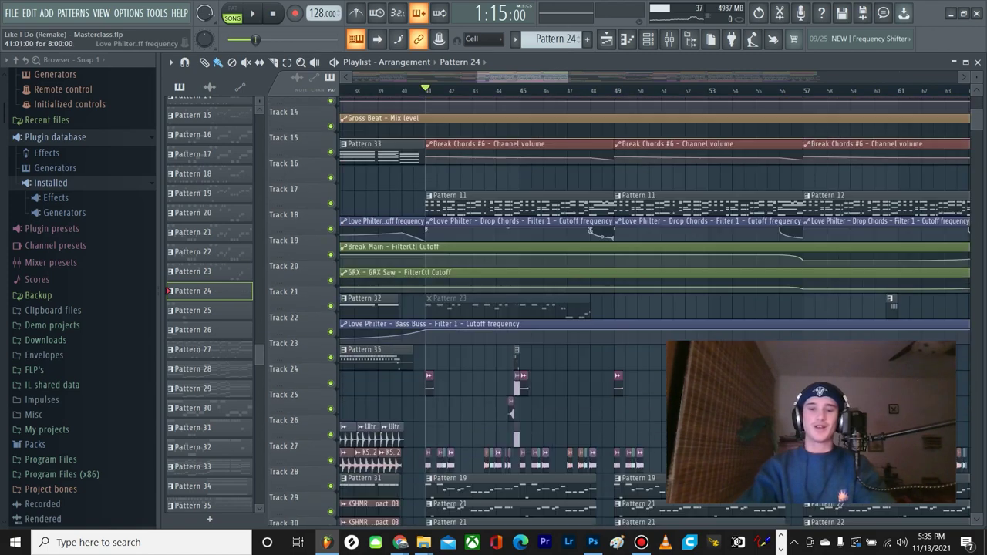
pyautogui.scroll(4, 431, 199)
pyautogui.hscroll(-2, 432, 193)
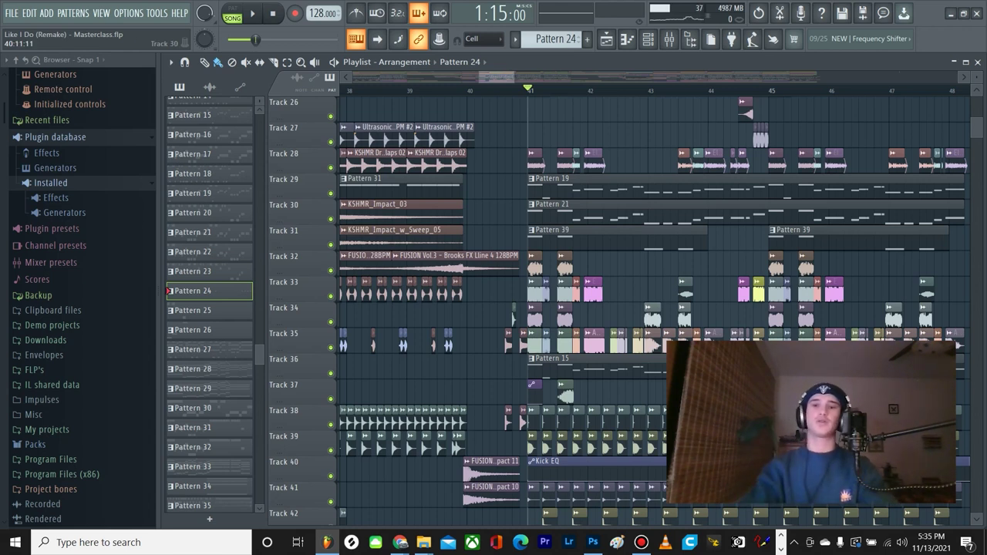
pyautogui.hscroll(5, 617, 301)
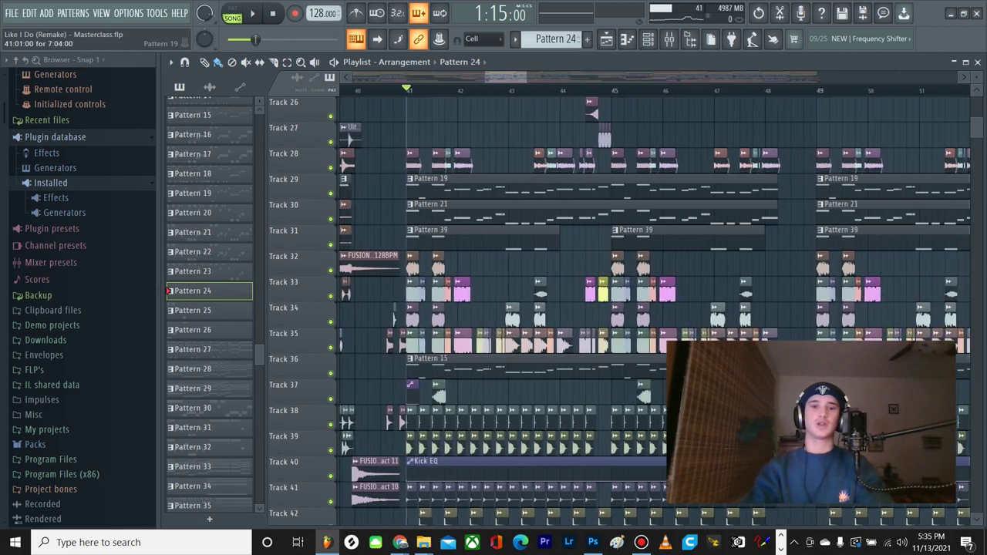
pyautogui.scroll(1, 478, 231)
pyautogui.rightClick(331, 193)
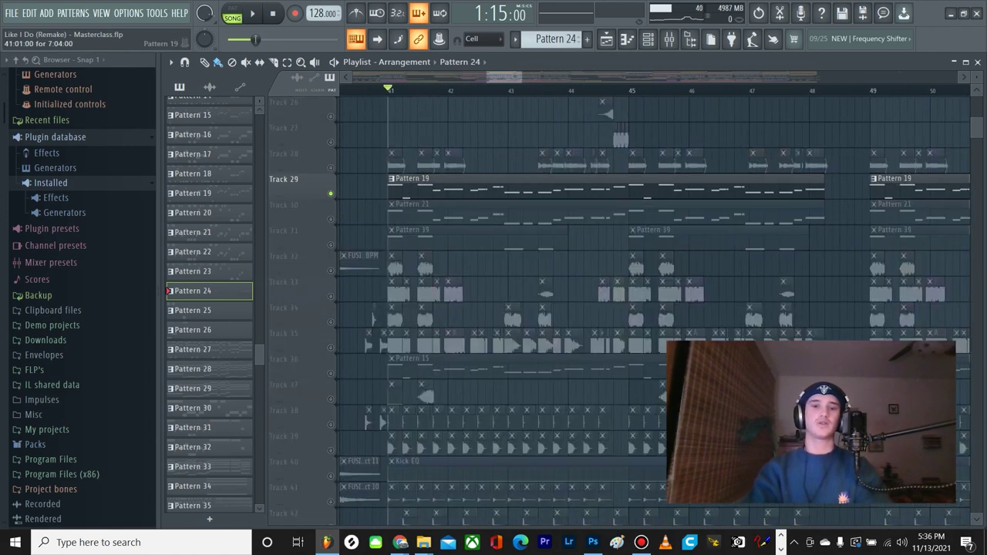
pyautogui.scroll(3, 417, 189)
pyautogui.press('space')
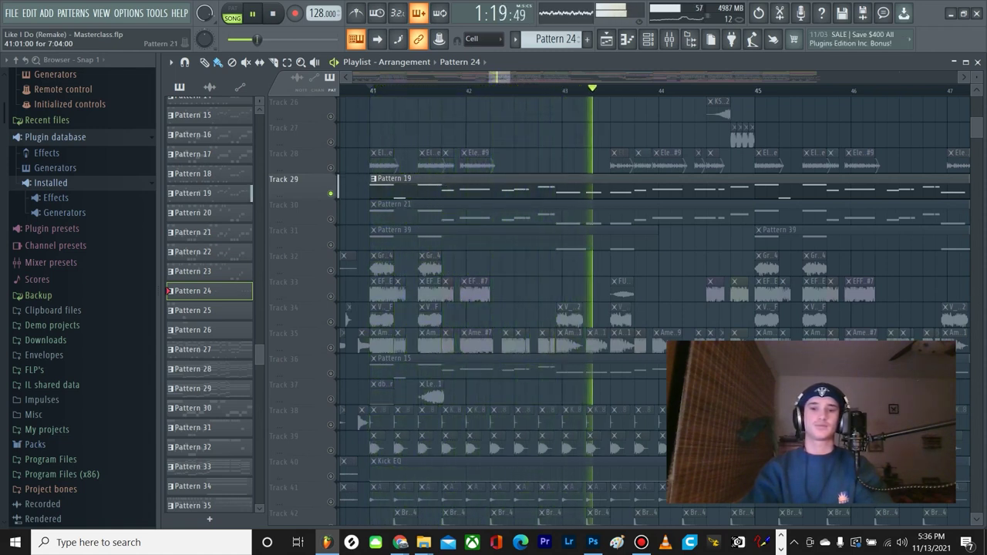
pyautogui.press('space')
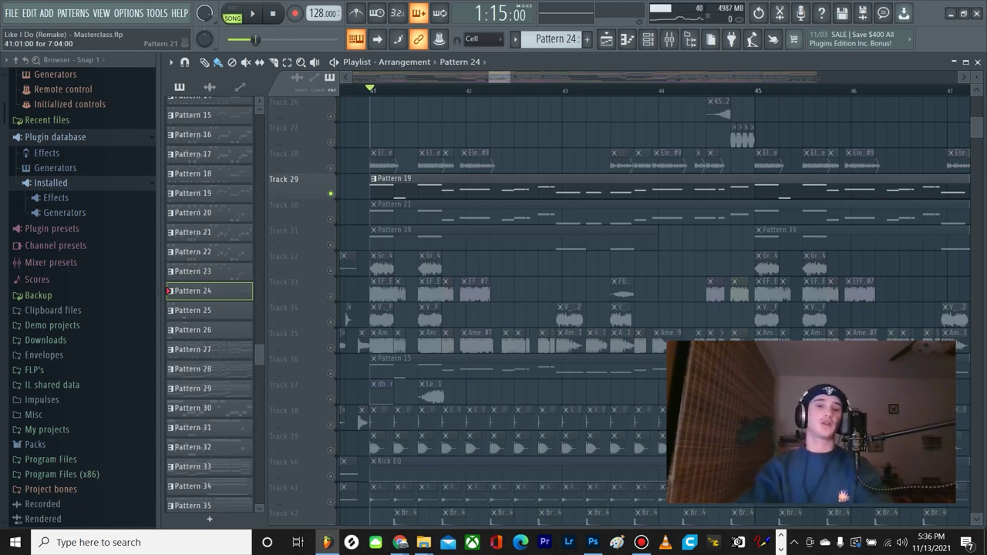
# Step: Examine the second drop's pattern, bass and percussion layers from bar 41, from Track 18 down to Track 43
pyautogui.scroll(-4, 495, 185)
pyautogui.scroll(1, 494, 185)
pyautogui.scroll(4, 494, 185)
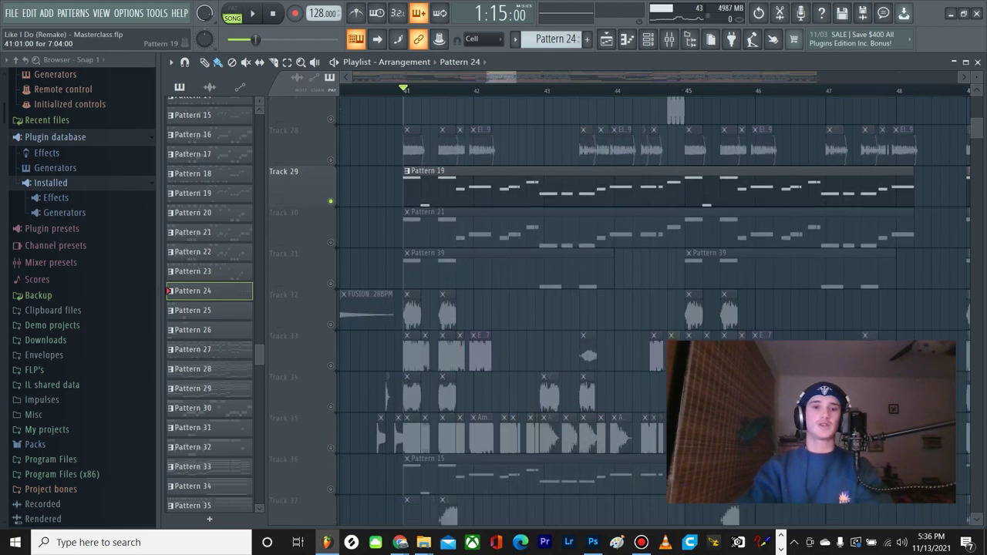
pyautogui.scroll(2, 413, 186)
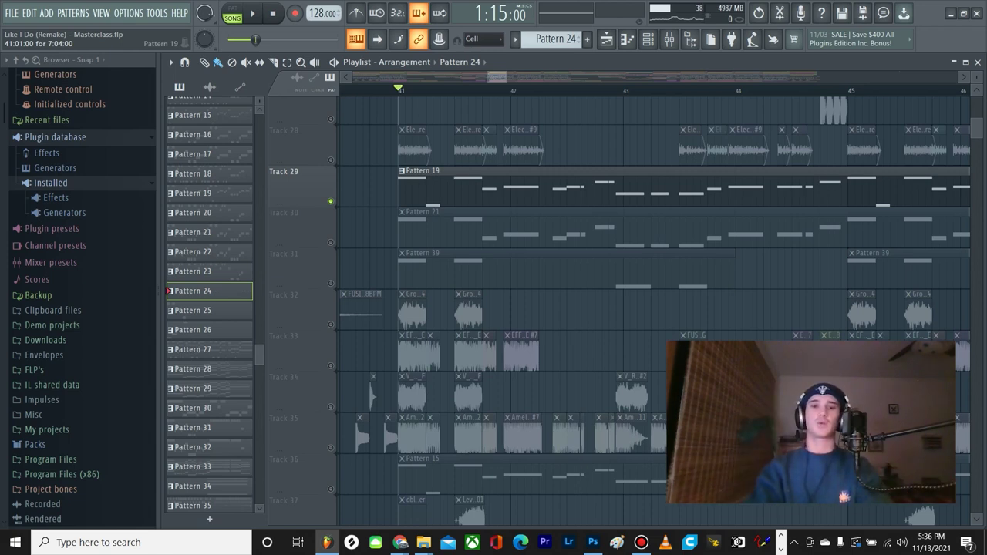
pyautogui.scroll(-1, 391, 196)
pyautogui.scroll(1, 458, 195)
pyautogui.scroll(-1, 457, 195)
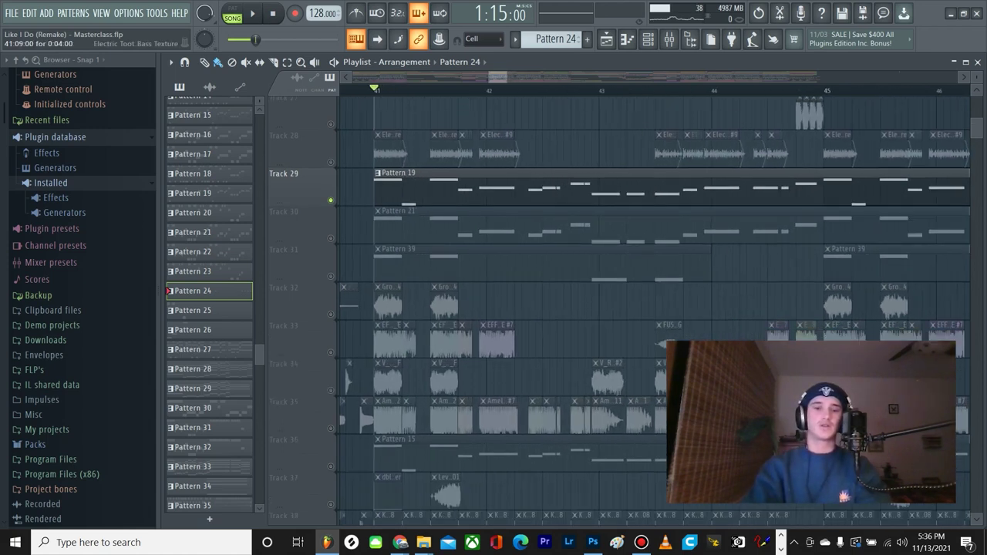
pyautogui.scroll(-4, 509, 266)
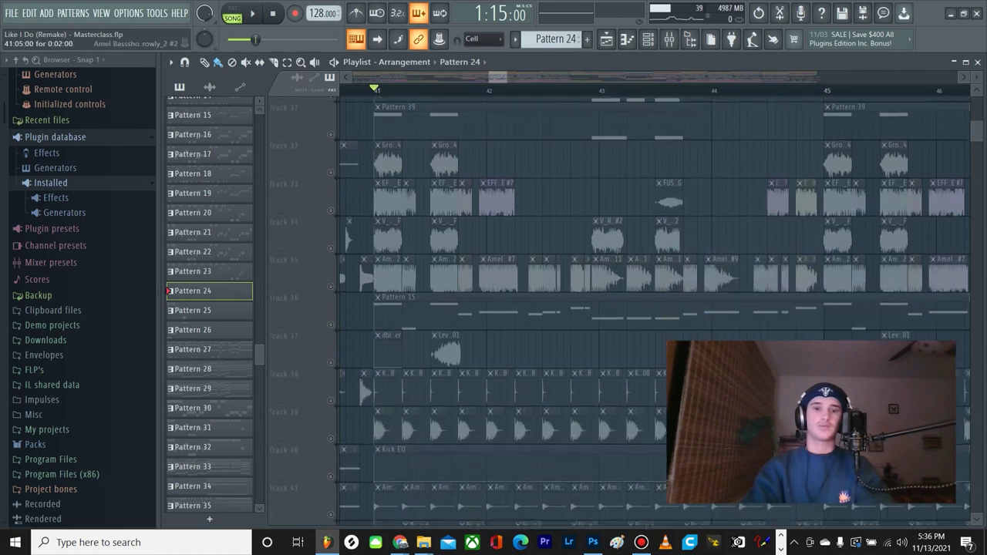
pyautogui.scroll(7, 509, 266)
pyautogui.scroll(-3, 508, 266)
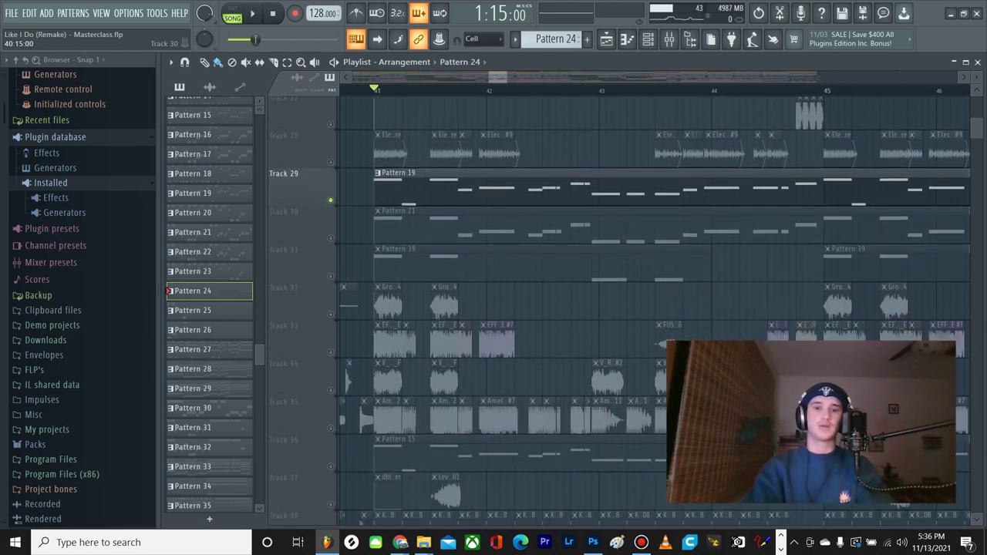
pyautogui.scroll(-4, 293, 174)
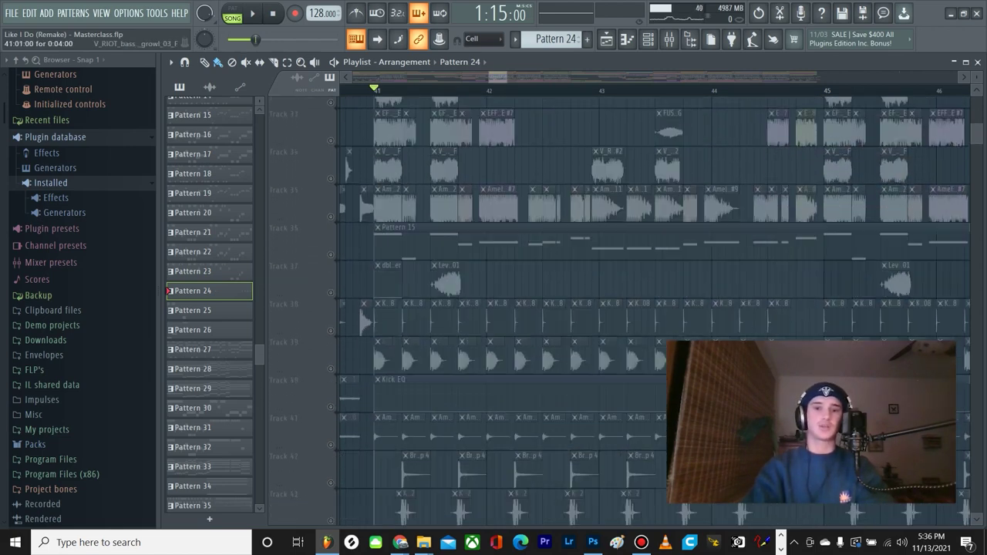
pyautogui.scroll(8, 656, 308)
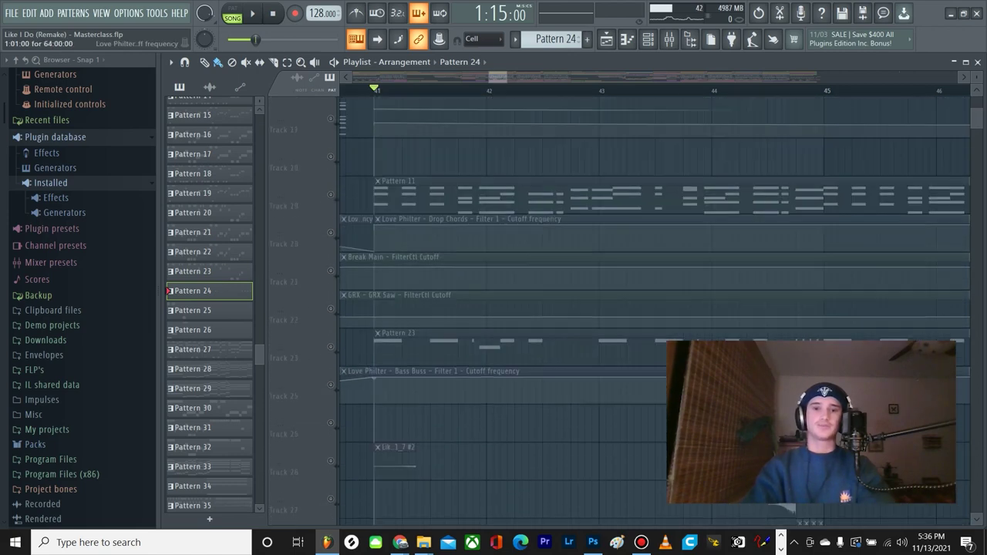
# Step: Solo the drop chords' Pattern 11 on Track 18 together with the filter cutoff automation on Tracks 19 to 21
pyautogui.click(330, 275)
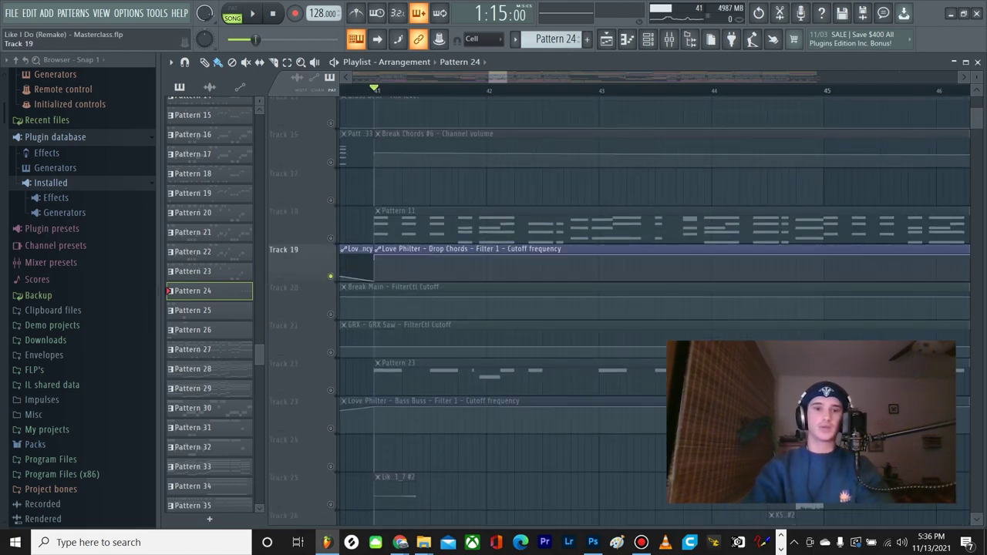
pyautogui.click(330, 237)
pyautogui.click(330, 314)
pyautogui.click(330, 351)
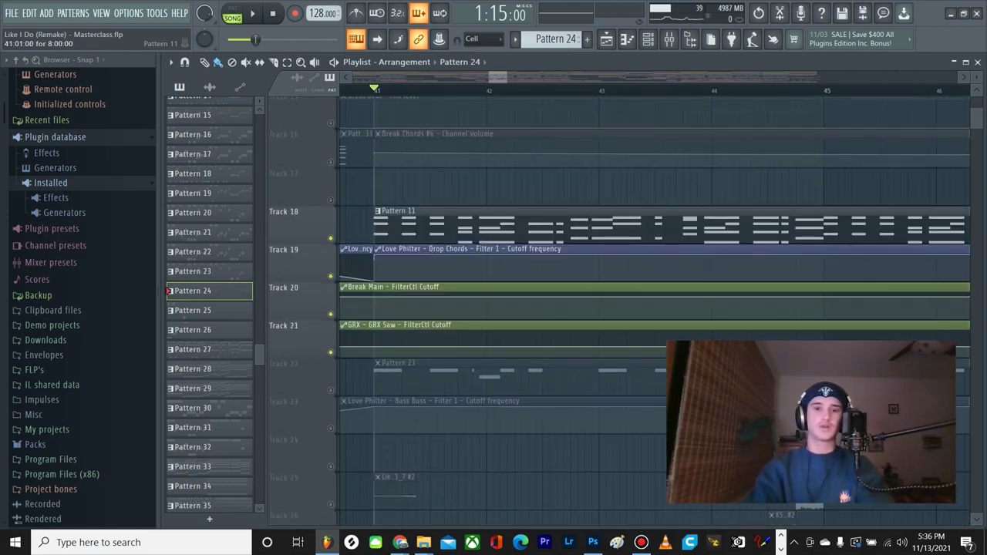
pyautogui.scroll(2, 386, 227)
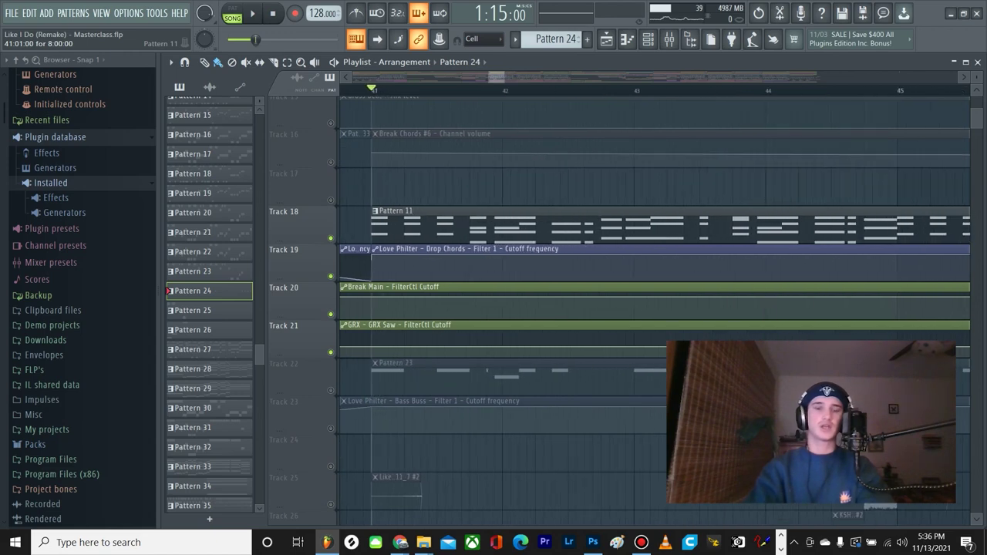
# Step: Select Pattern 11 on Track 18 and play the soloed drop chords from bar 41, stopping after about three bars
pyautogui.click(401, 223)
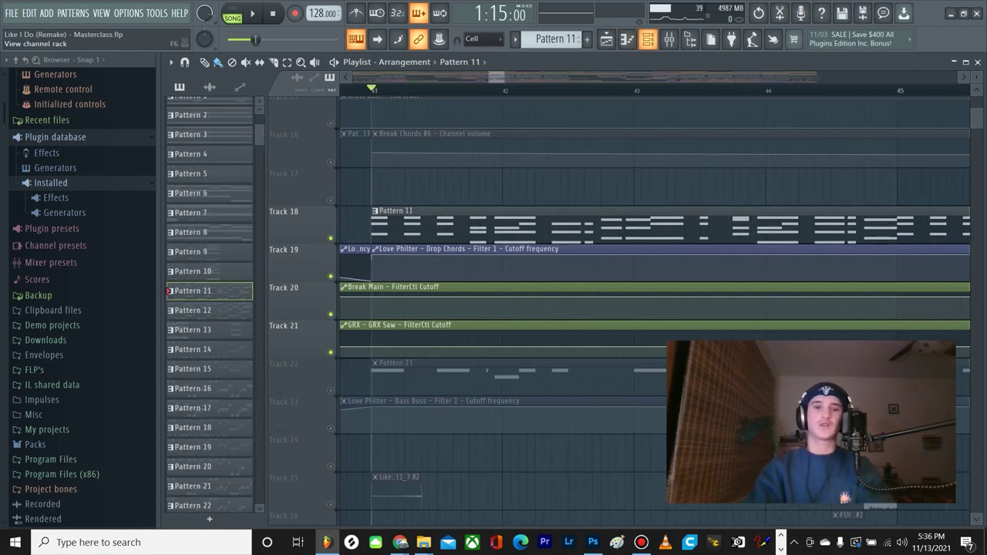
pyautogui.click(647, 39)
pyautogui.scroll(6, 340, 293)
pyautogui.scroll(-3, 339, 293)
pyautogui.scroll(1, 463, 162)
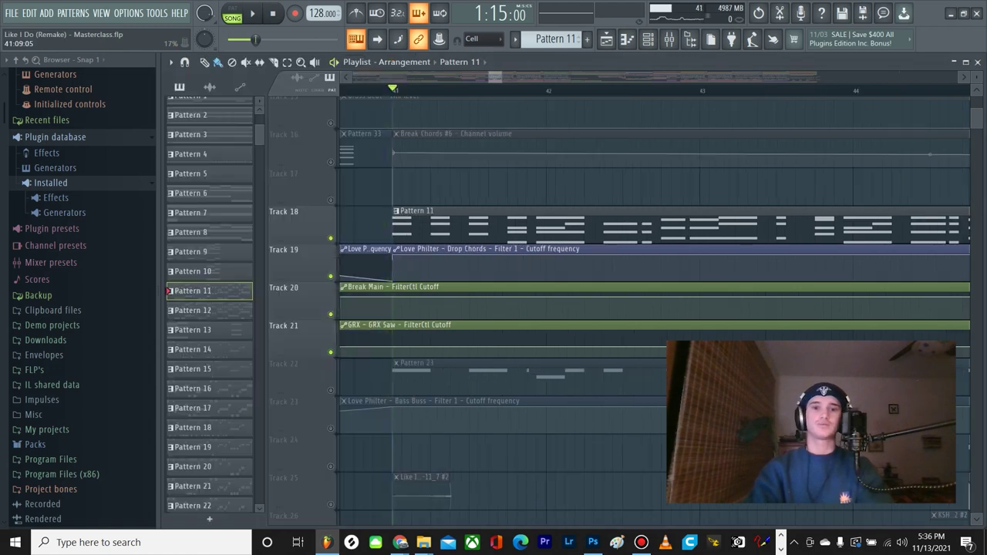
pyautogui.press('space')
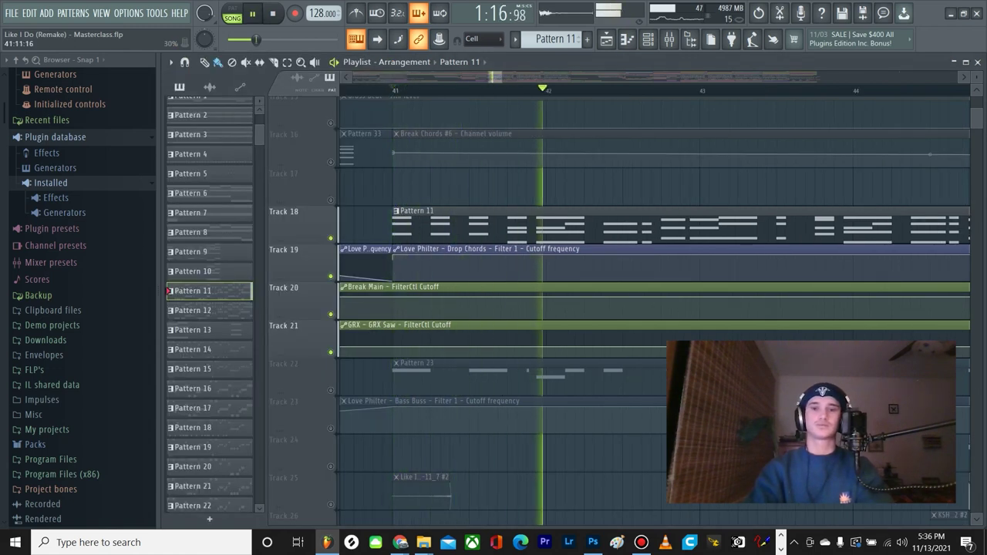
pyautogui.scroll(-2, 497, 162)
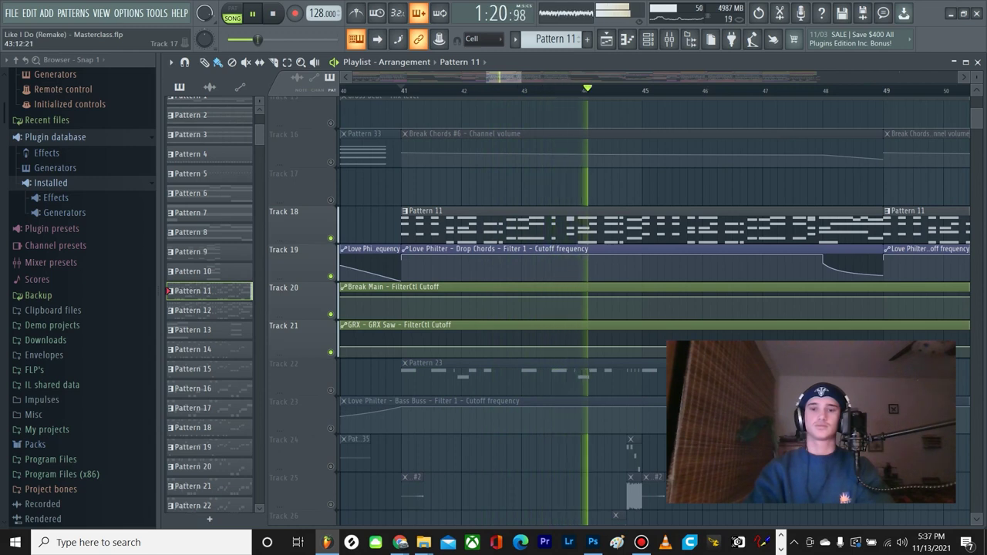
pyautogui.press('space')
pyautogui.scroll(1, 359, 174)
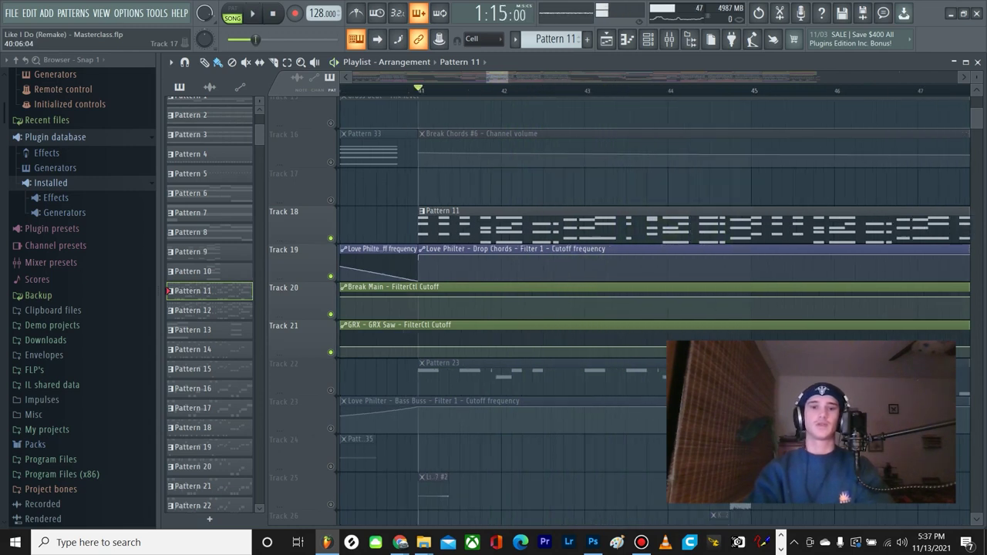
# Step: Show the channel rack for Pattern 11 and view the Break Main channel's Sylenth1 instrument, closing it again
pyautogui.scroll(-1, 352, 174)
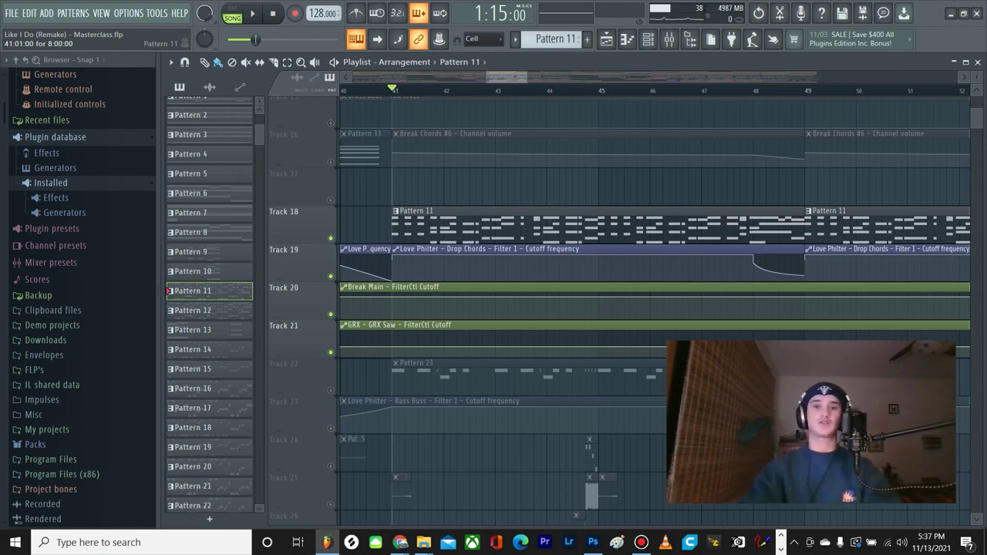
pyautogui.scroll(2, 402, 228)
pyautogui.scroll(-2, 402, 228)
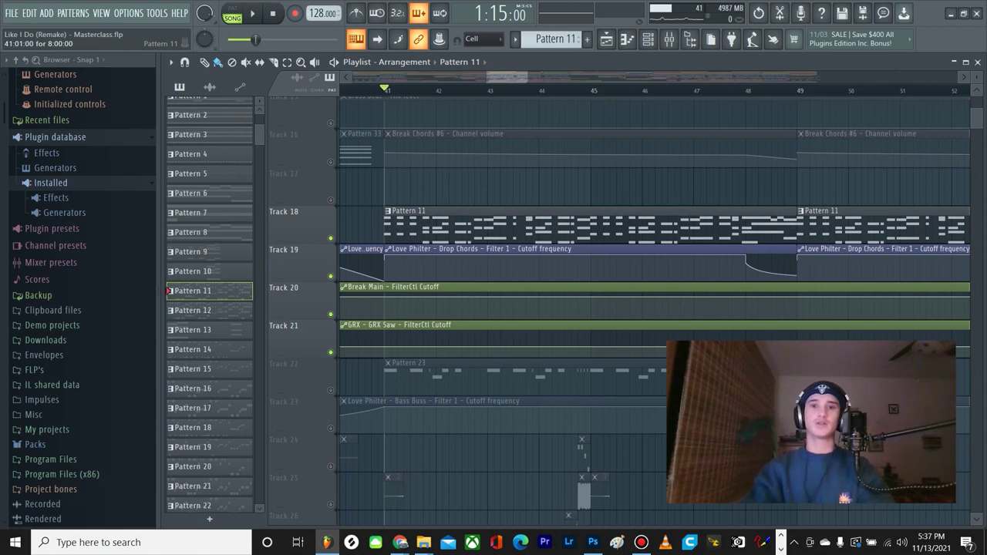
pyautogui.click(649, 39)
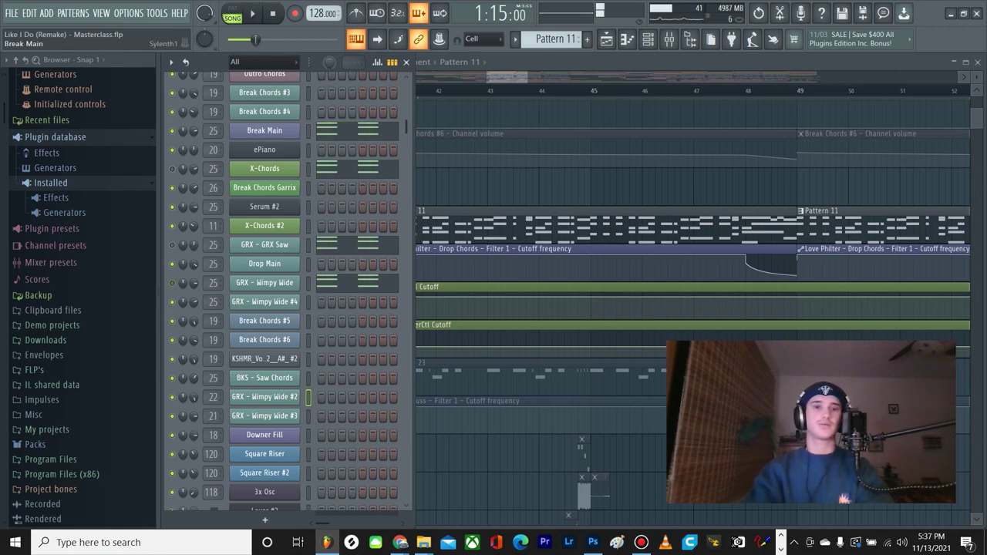
pyautogui.click(264, 130)
pyautogui.click(265, 130)
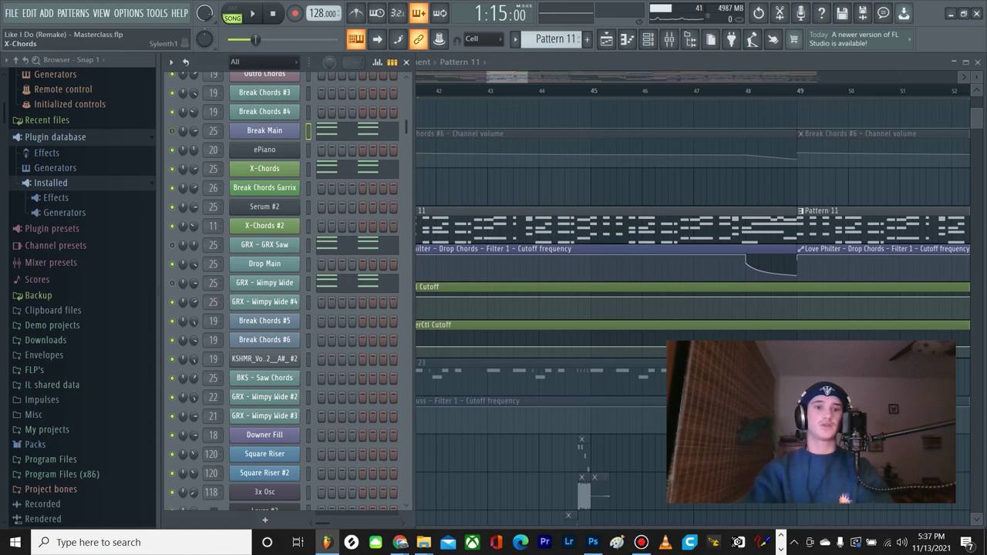
# Step: Open the X-Chords channel's Sylenth1, audition that layer on its own from bar 41, and close the instrument
pyautogui.click(265, 168)
pyautogui.press('space')
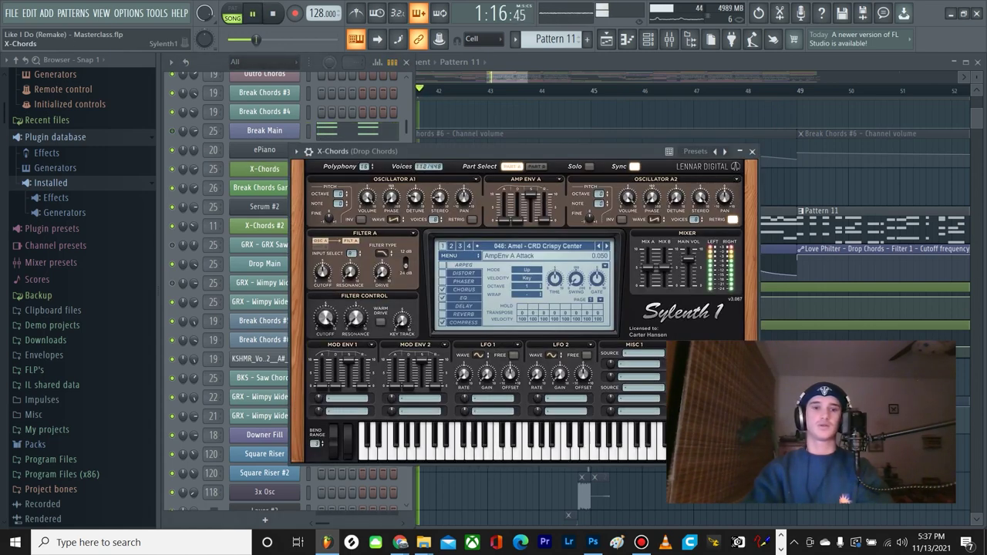
pyautogui.press('space')
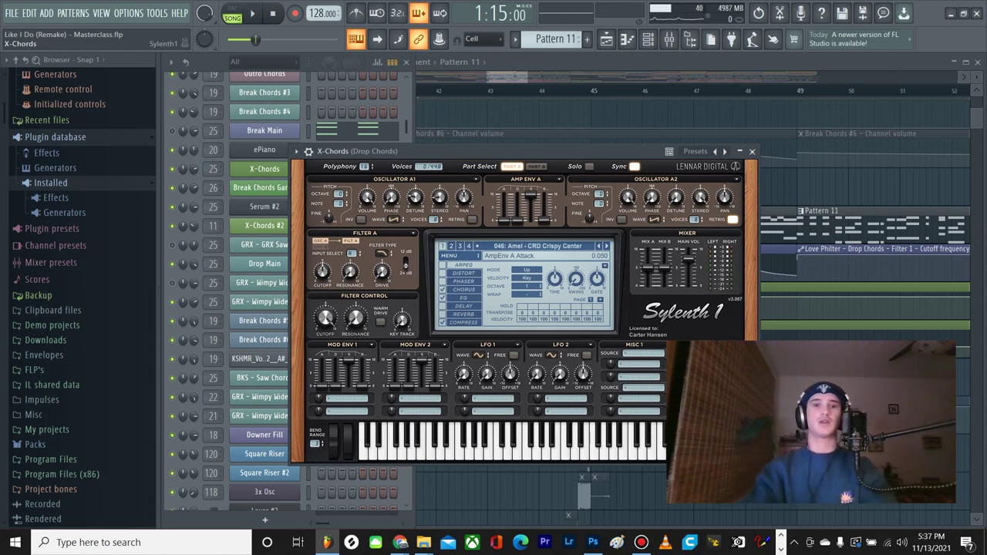
pyautogui.click(261, 169)
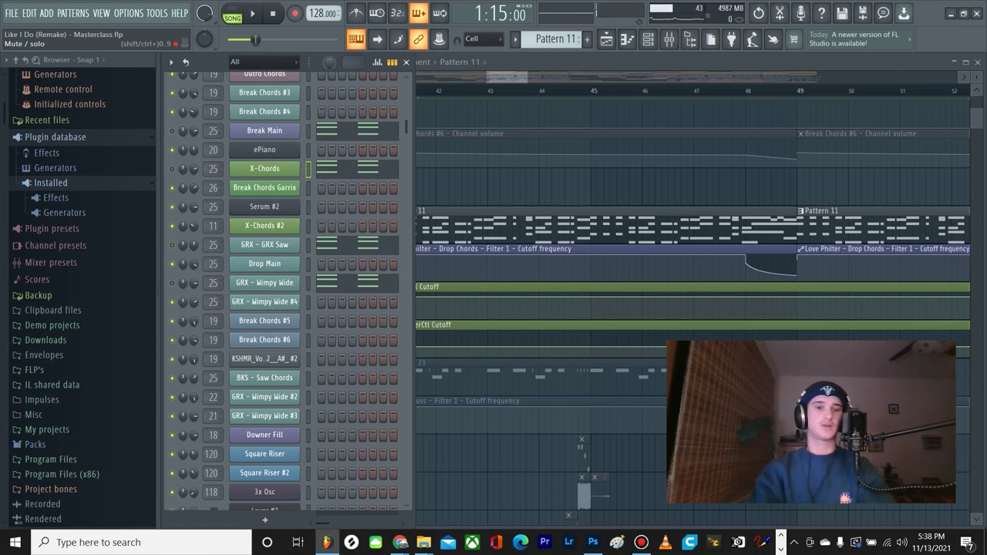
# Step: Open the GRX - Wimpy Wide channel's Sylenth1, audition that layer from bar 41, and close the instrument
pyautogui.click(264, 283)
pyautogui.press('space')
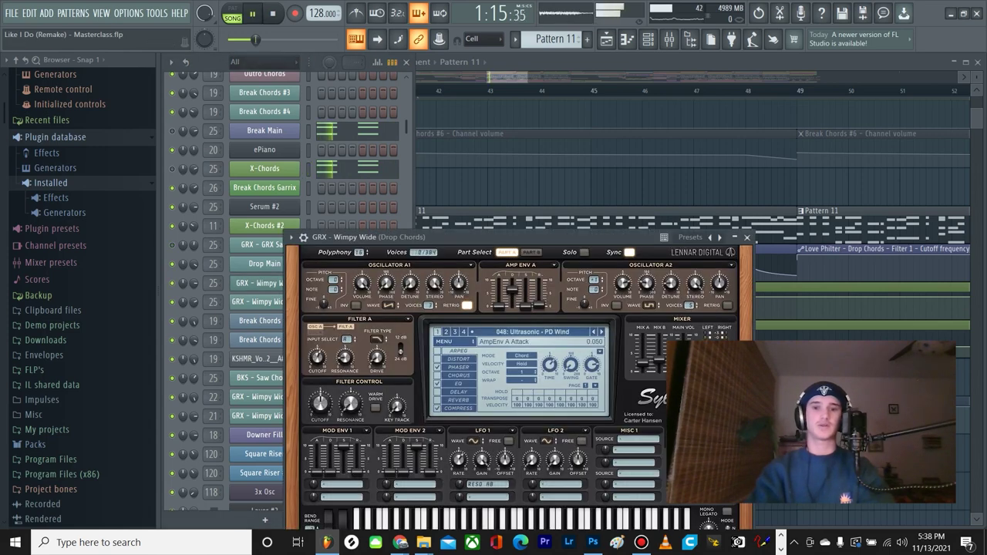
pyautogui.press('space')
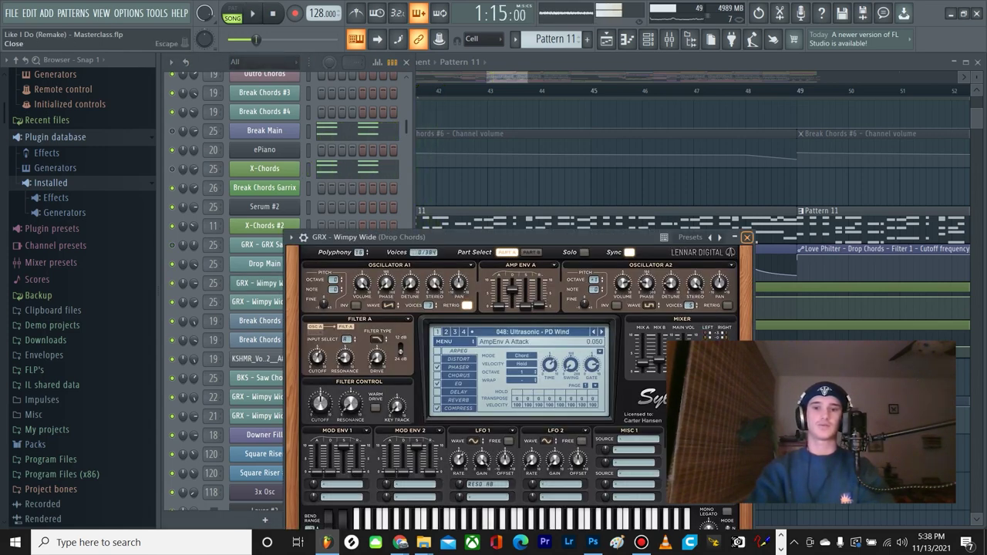
pyautogui.click(746, 237)
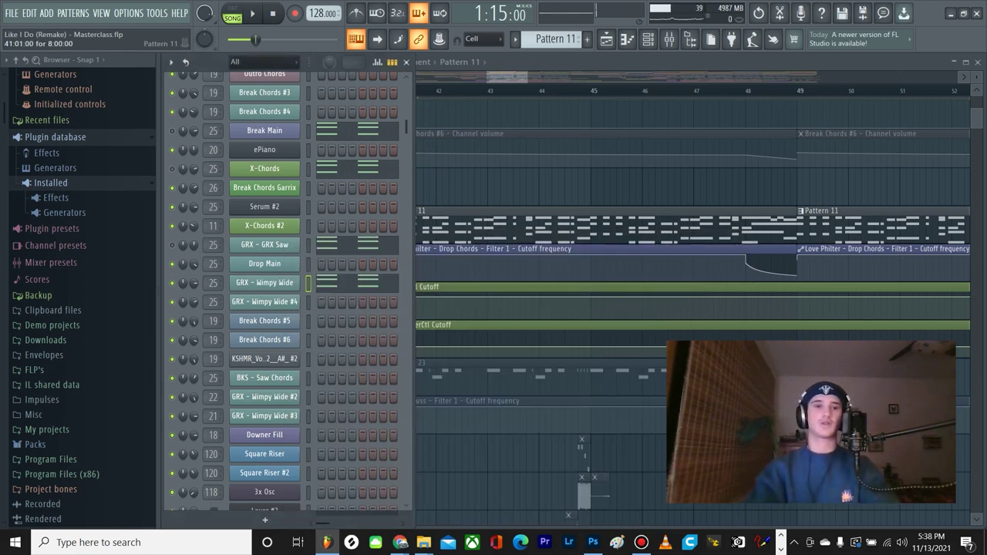
# Step: Turn all of the chord channels back on by toggling solo from the Break Main channel
pyautogui.rightClick(172, 130)
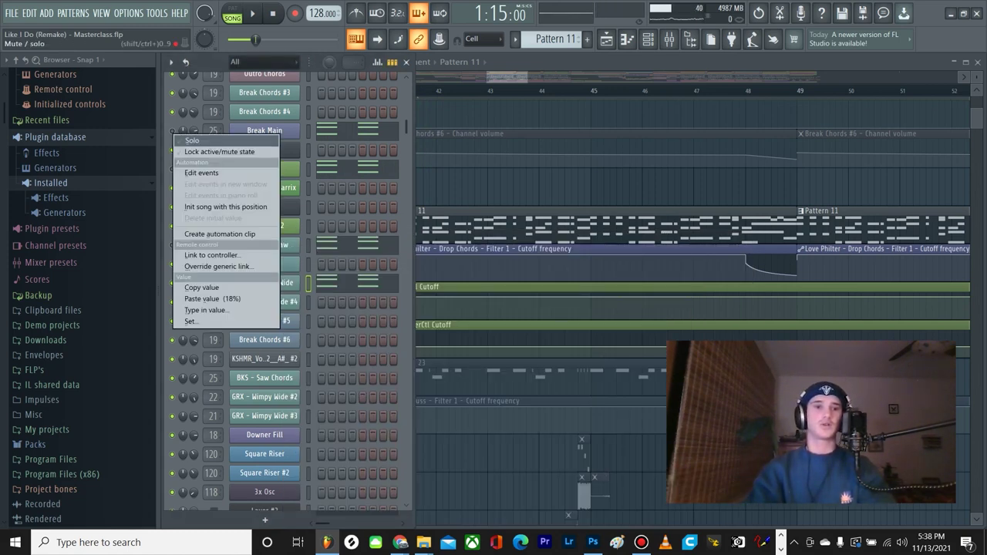
pyautogui.click(172, 131)
pyautogui.rightClick(172, 131)
pyautogui.click(190, 142)
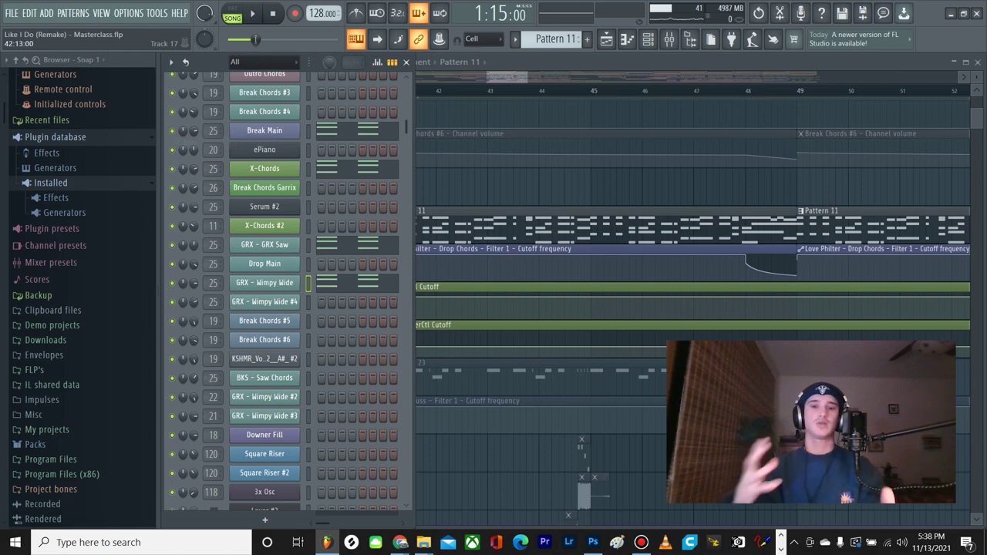
# Step: Open Pattern 11's Break Main notes in the piano roll, examine the drop chord voicings and rhythm, and close it
pyautogui.rightClick(473, 187)
pyautogui.scroll(3, 401, 223)
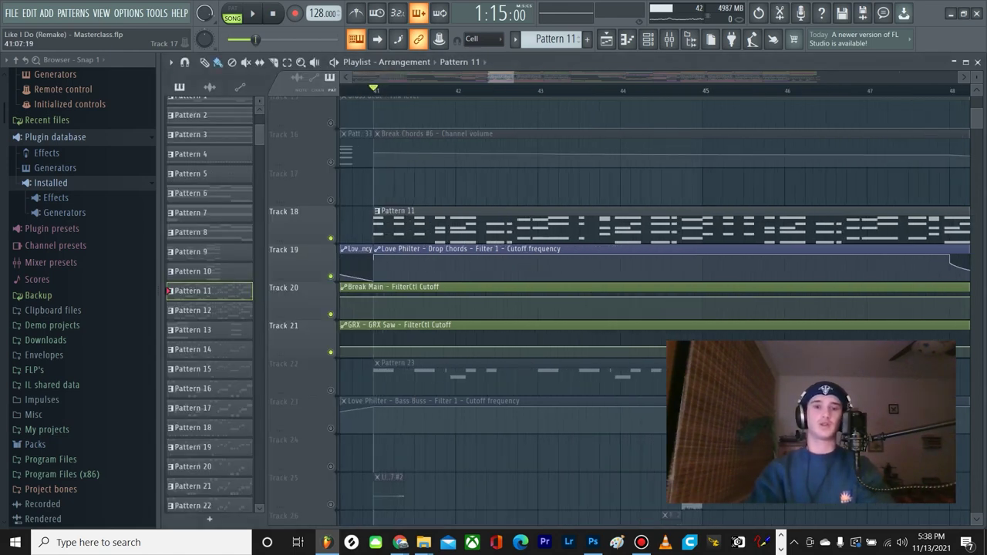
pyautogui.doubleClick(401, 224)
pyautogui.scroll(3, 274, 239)
pyautogui.scroll(-3, 274, 239)
pyautogui.scroll(3, 273, 239)
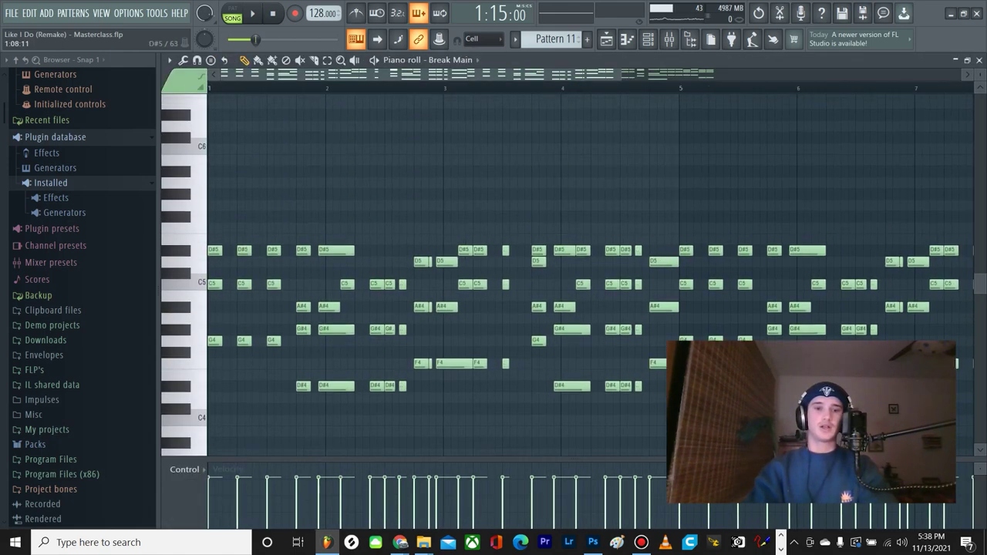
pyautogui.scroll(-2, 274, 239)
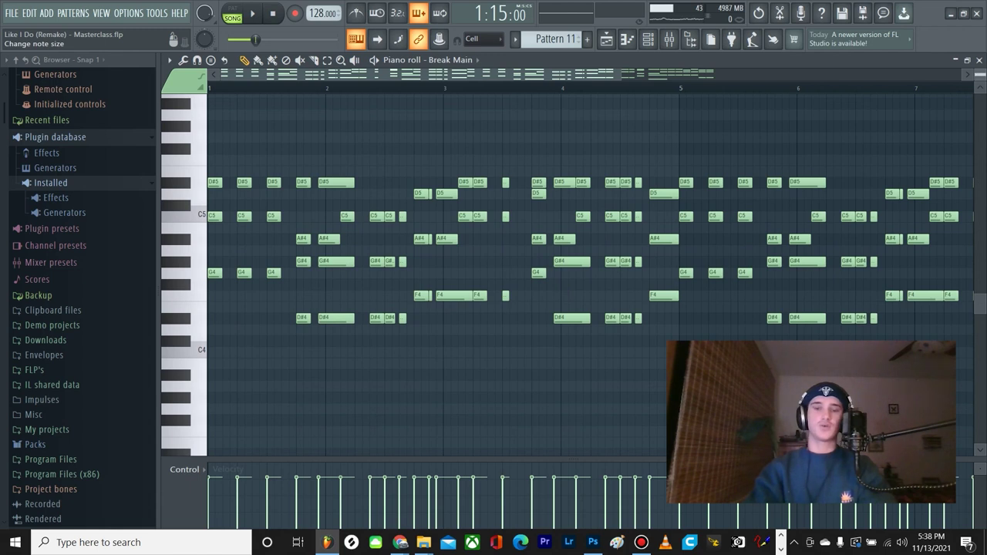
pyautogui.scroll(-1, 353, 149)
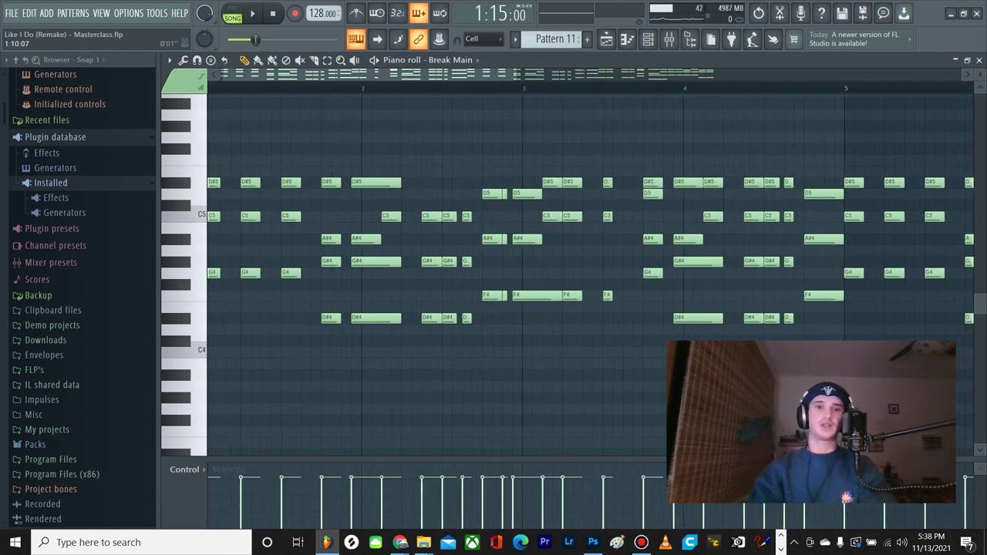
pyautogui.scroll(7, 232, 88)
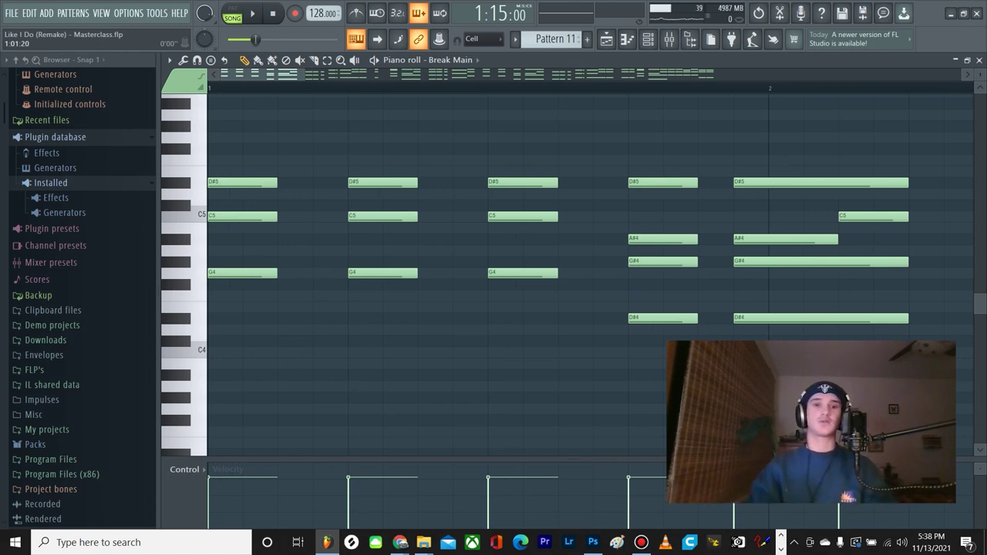
pyautogui.scroll(-5, 567, 138)
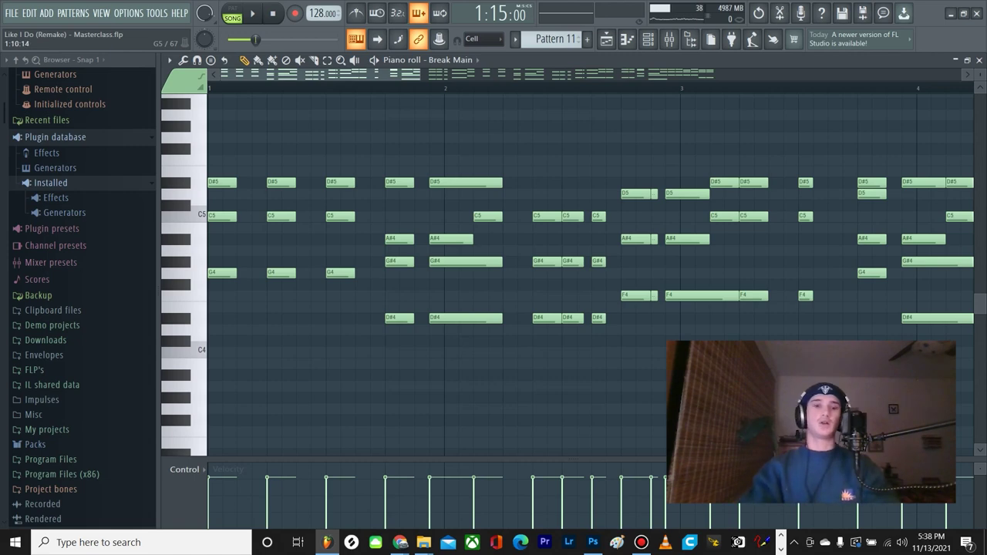
pyautogui.click(979, 60)
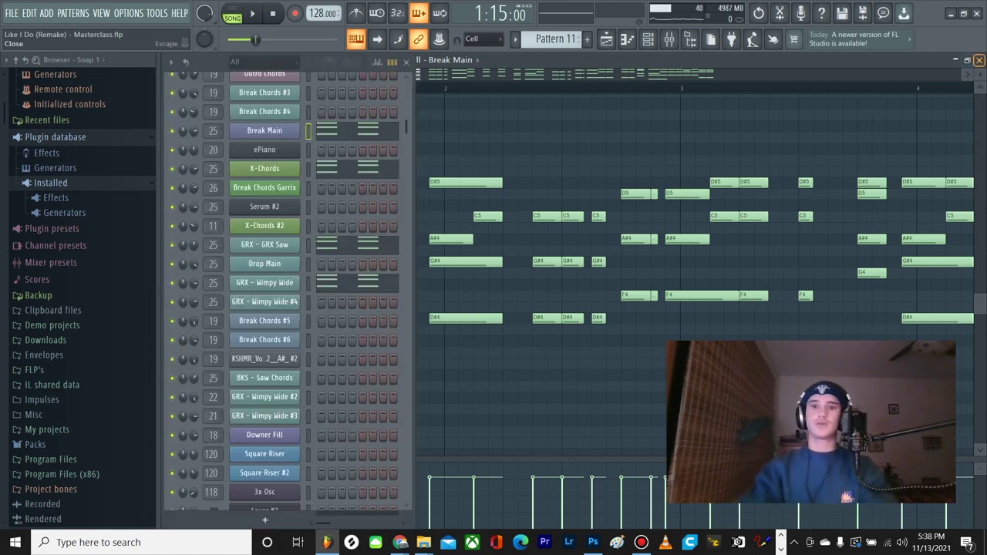
# Step: Open the mixer at the Drop Chords track and play the combined drop chords
pyautogui.click(669, 39)
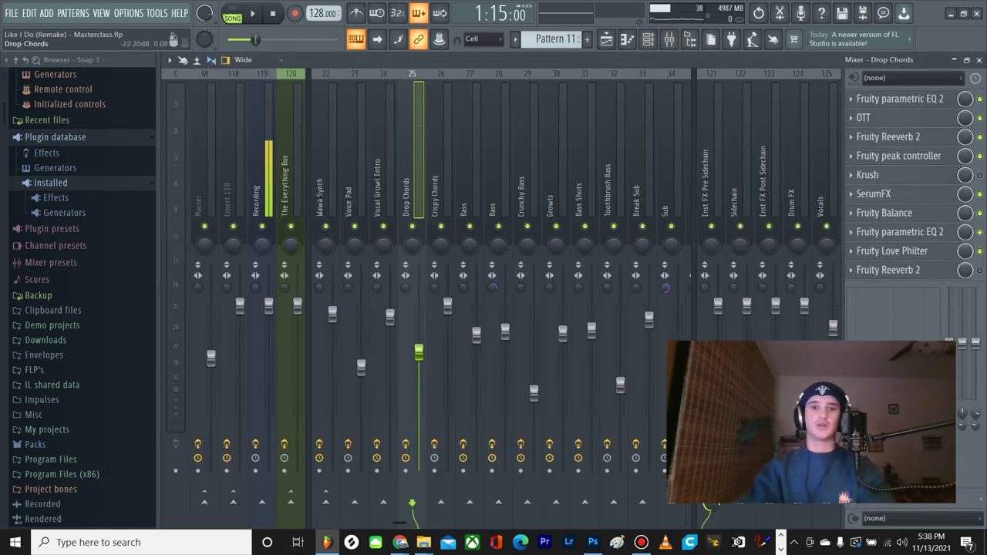
pyautogui.press('space')
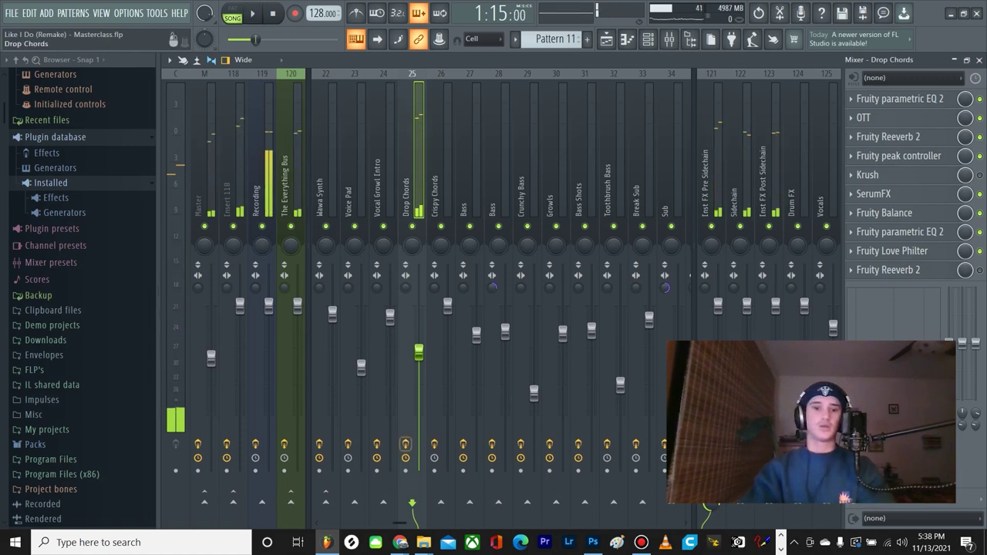
pyautogui.press('space')
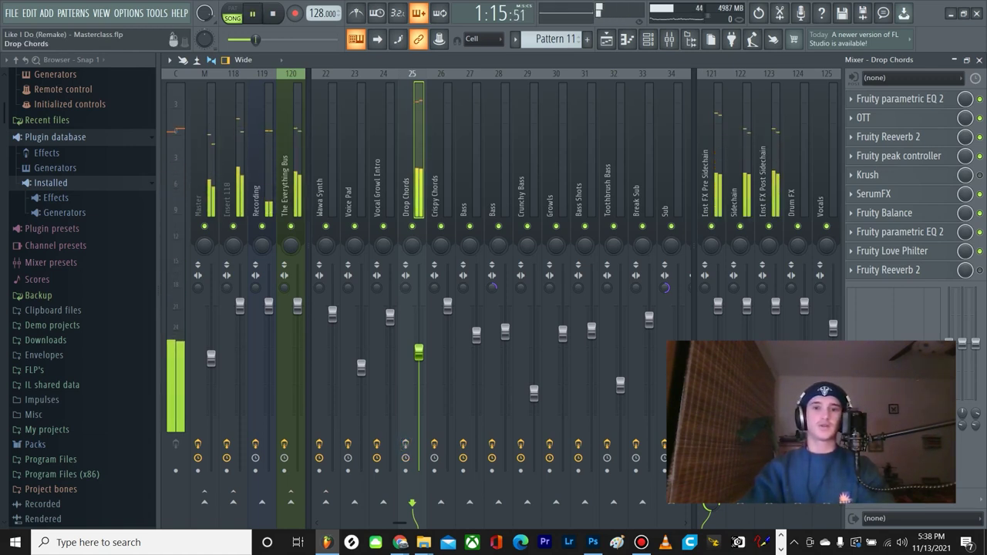
pyautogui.press('space')
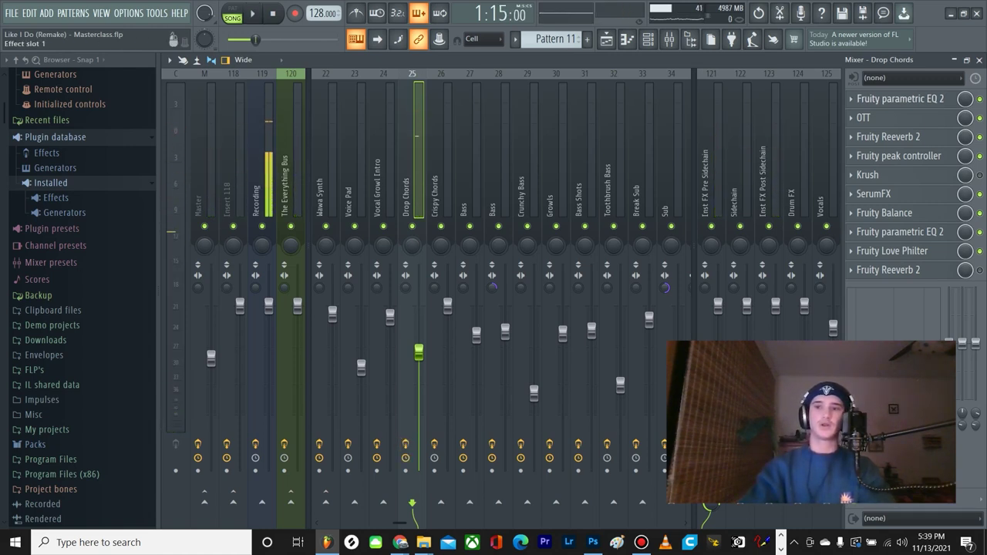
# Step: Inspect the first Fruity parametric EQ 2 and the OTT on the Drop Chords track, closing each one
pyautogui.click(899, 99)
pyautogui.moveTo(493, 187); pyautogui.dragTo(495, 174)
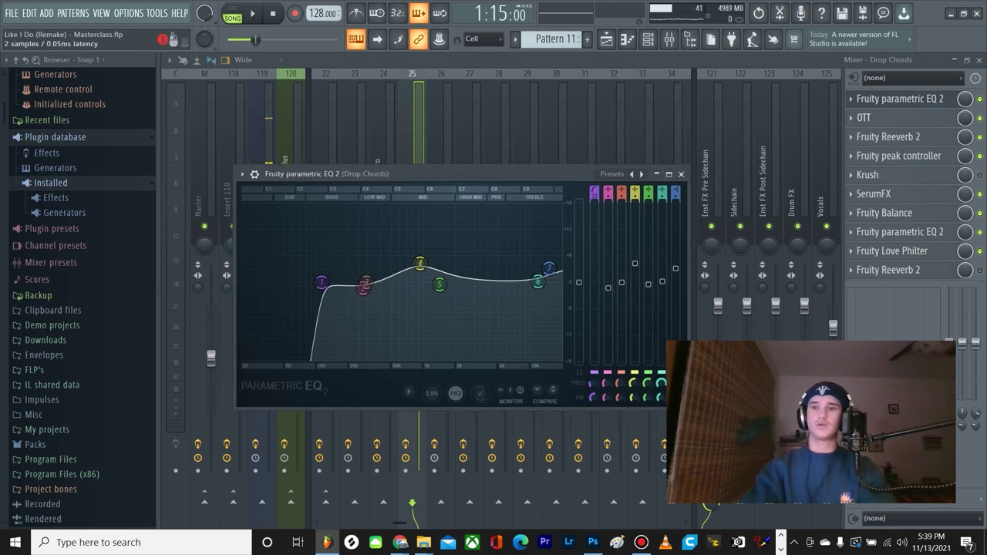
pyautogui.click(894, 98)
pyautogui.click(863, 117)
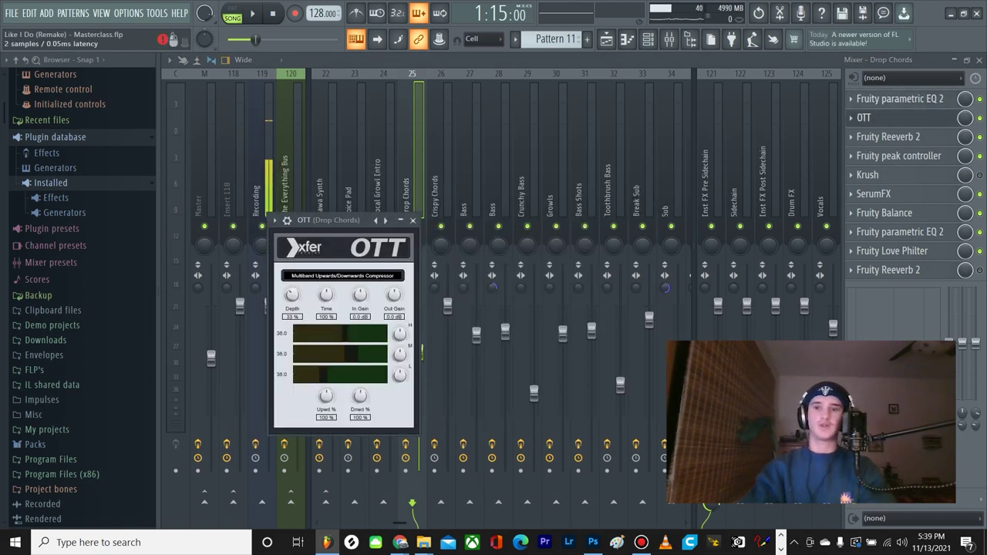
pyautogui.click(863, 117)
# Step: Open the active Fruity Reeverb 2 on the Drop Chords track and watch its wet level during playback
pyautogui.click(888, 136)
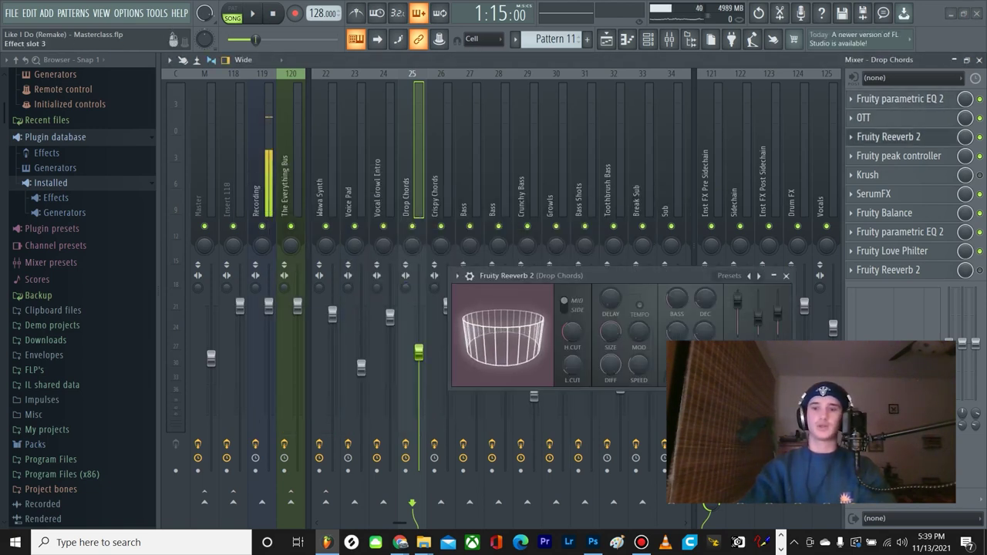
pyautogui.moveTo(616, 276); pyautogui.dragTo(547, 240)
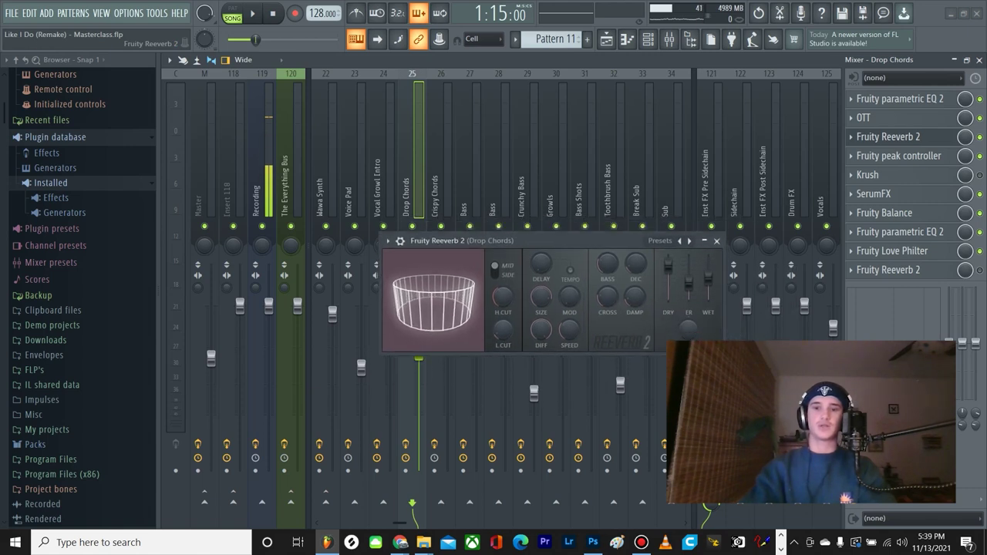
pyautogui.press('space')
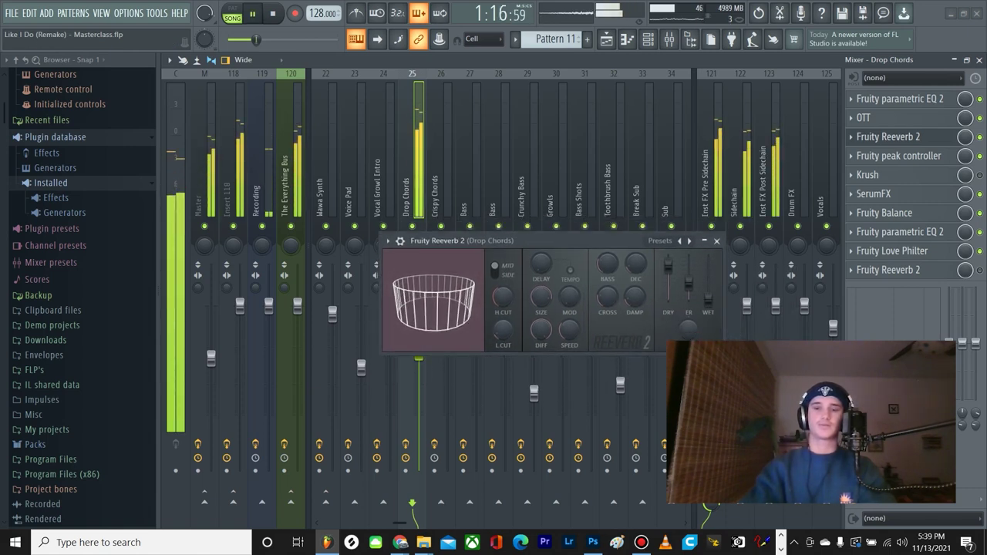
pyautogui.press('space')
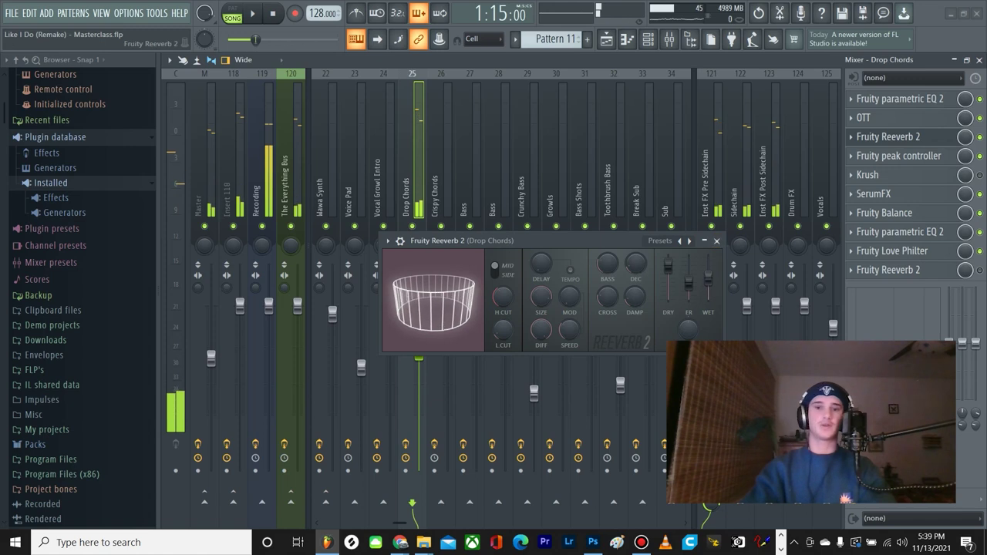
# Step: Open the Fruity peak controller beside the reverb, examine its settings, and play the chords to watch its peak curve
pyautogui.moveTo(470, 240); pyautogui.dragTo(539, 334)
pyautogui.click(898, 156)
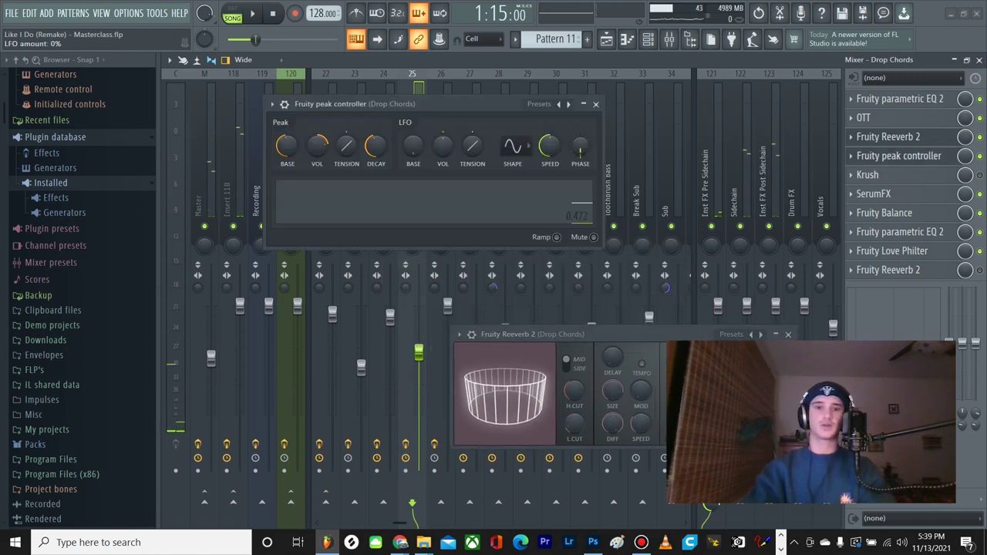
pyautogui.moveTo(451, 105); pyautogui.dragTo(384, 142)
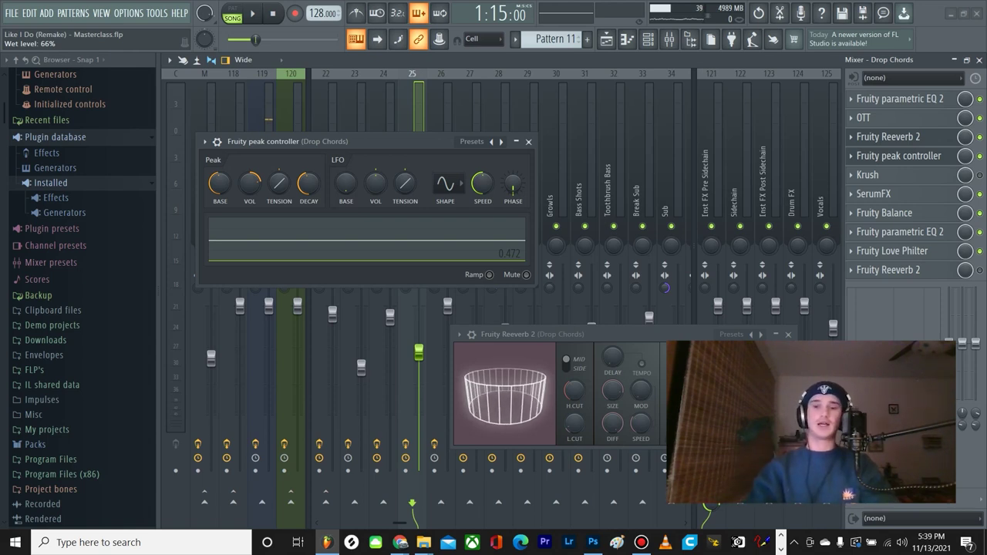
pyautogui.moveTo(405, 142); pyautogui.dragTo(411, 134)
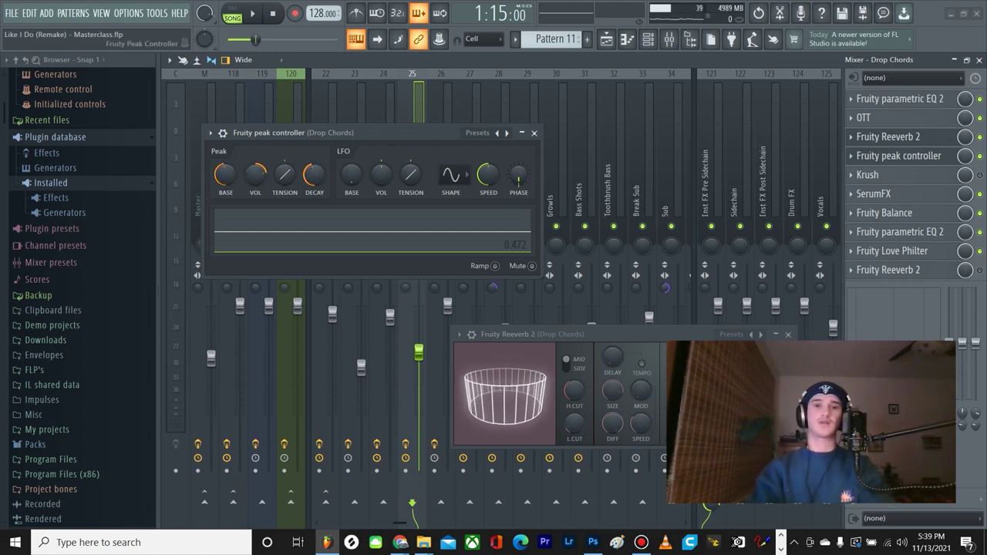
pyautogui.moveTo(393, 133); pyautogui.dragTo(403, 131)
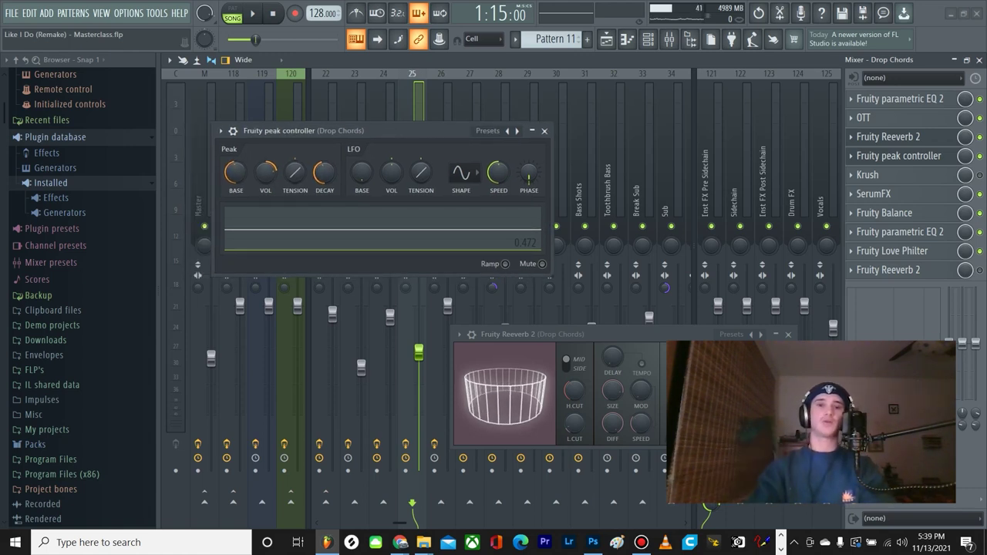
pyautogui.press('space')
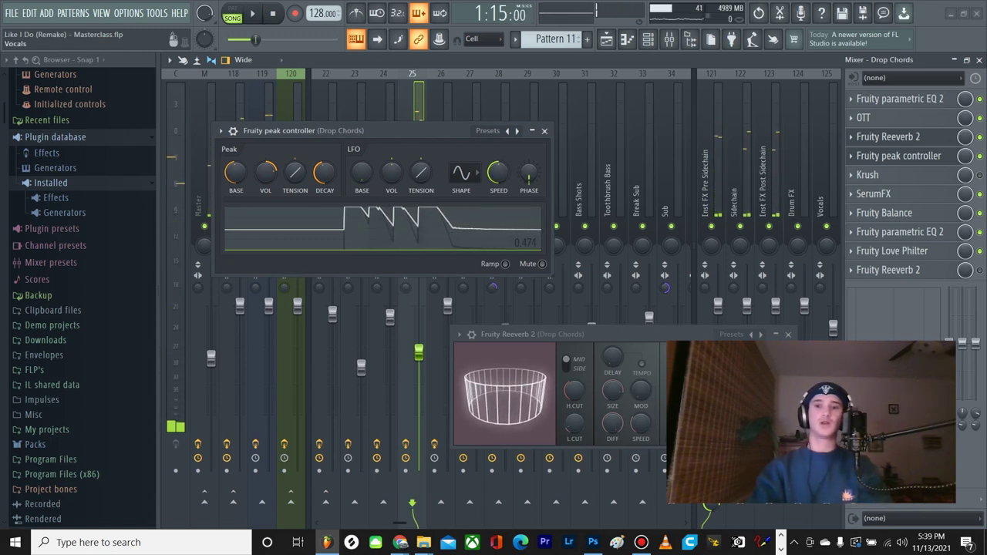
# Step: Inspect the controller link on the reverb's wet level, then close its settings, the reverb and the peak controller
pyautogui.rightClick(780, 409)
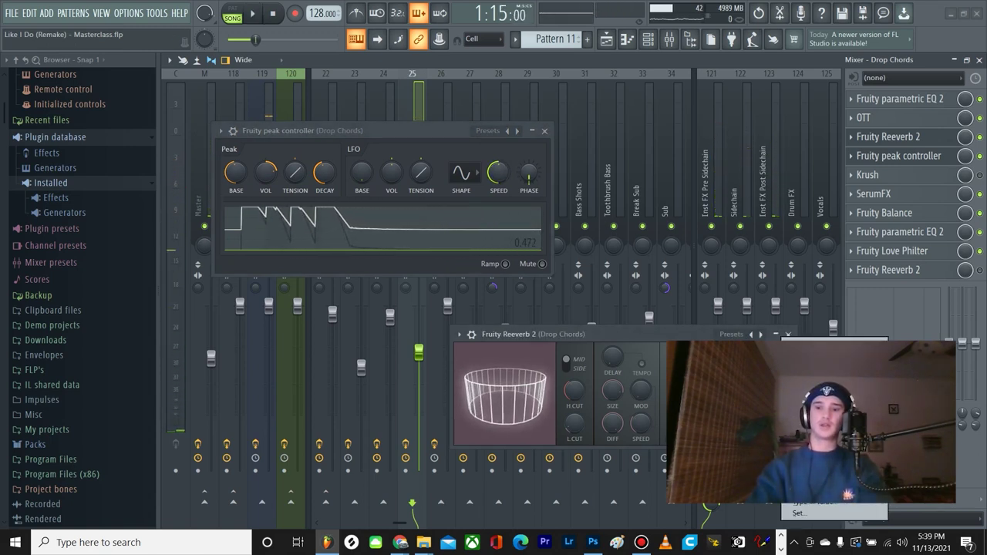
pyautogui.click(821, 461)
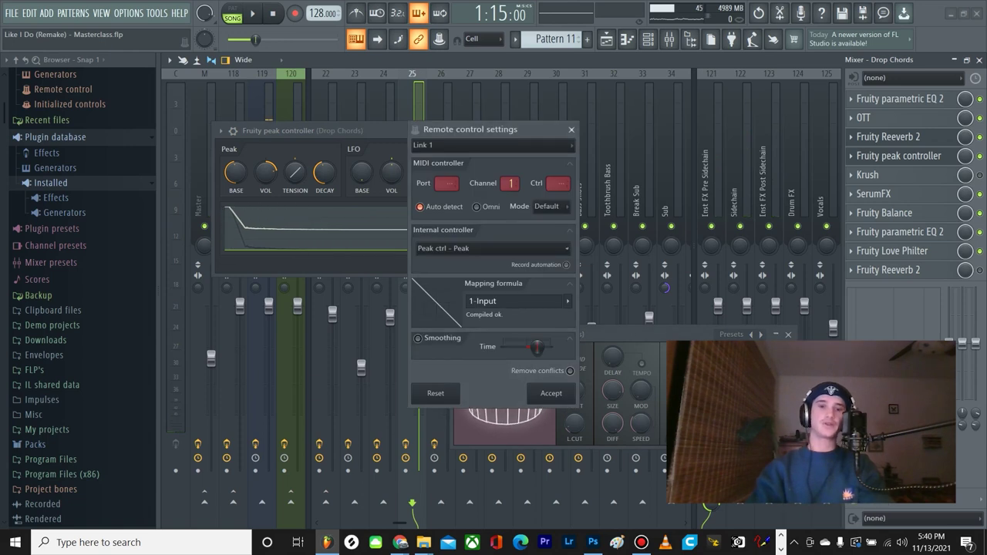
pyautogui.click(571, 129)
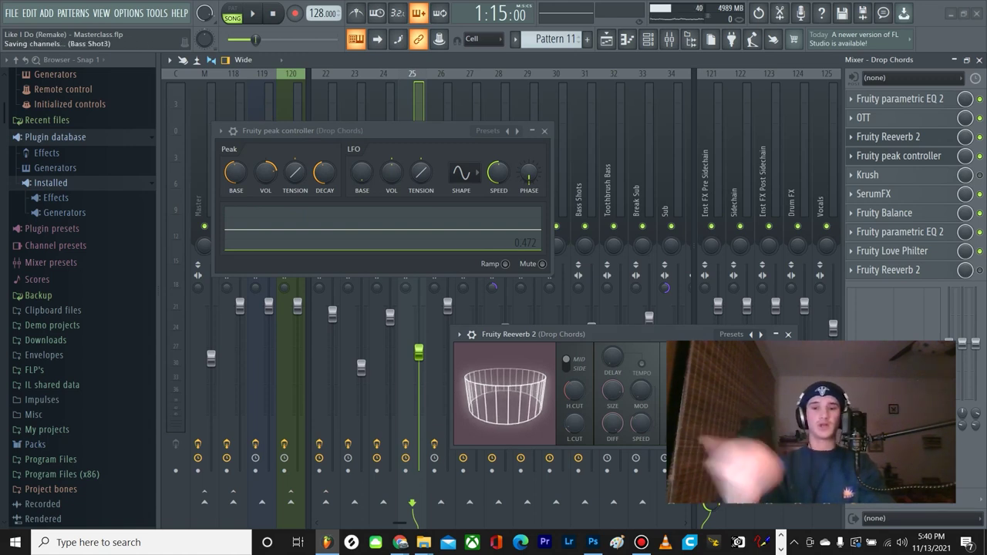
pyautogui.moveTo(636, 334); pyautogui.dragTo(624, 304)
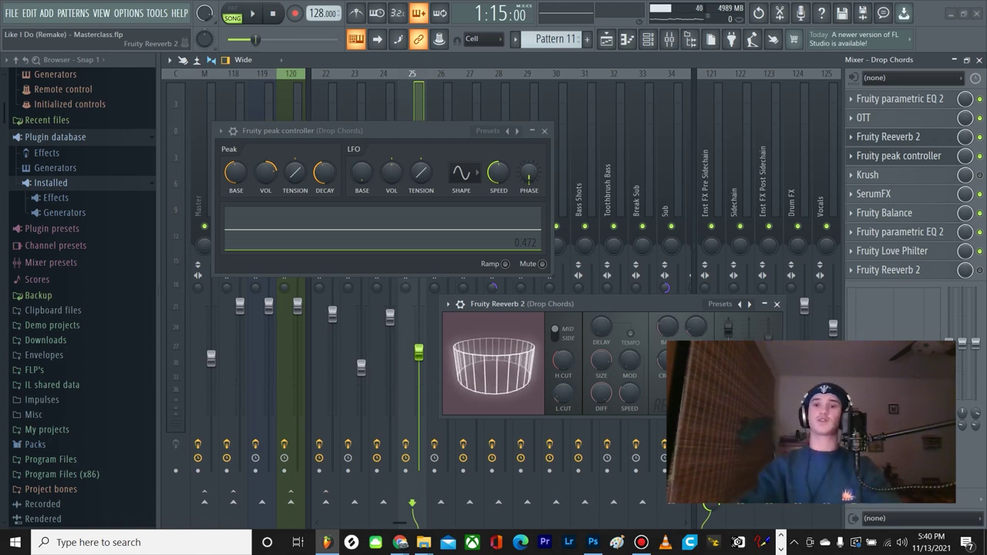
pyautogui.click(776, 303)
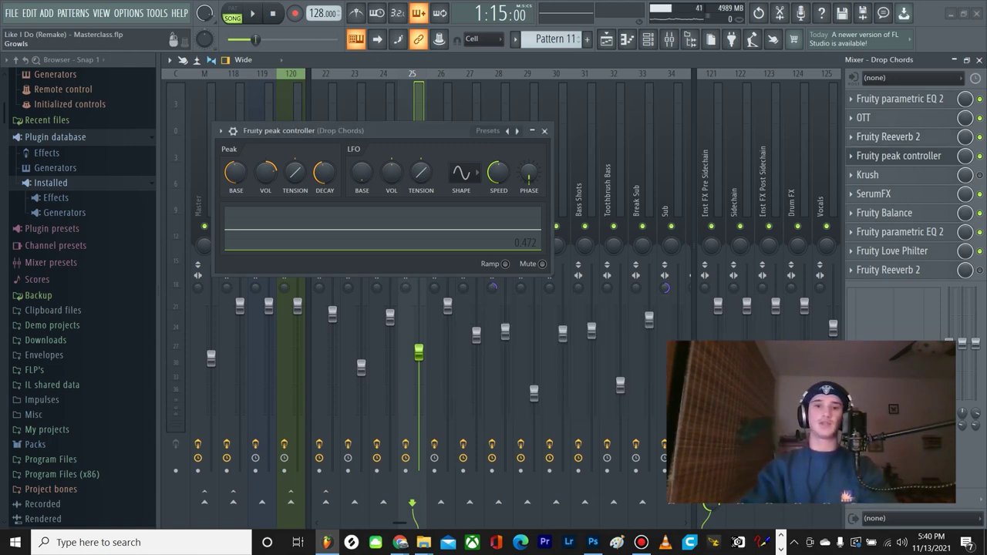
pyautogui.click(543, 130)
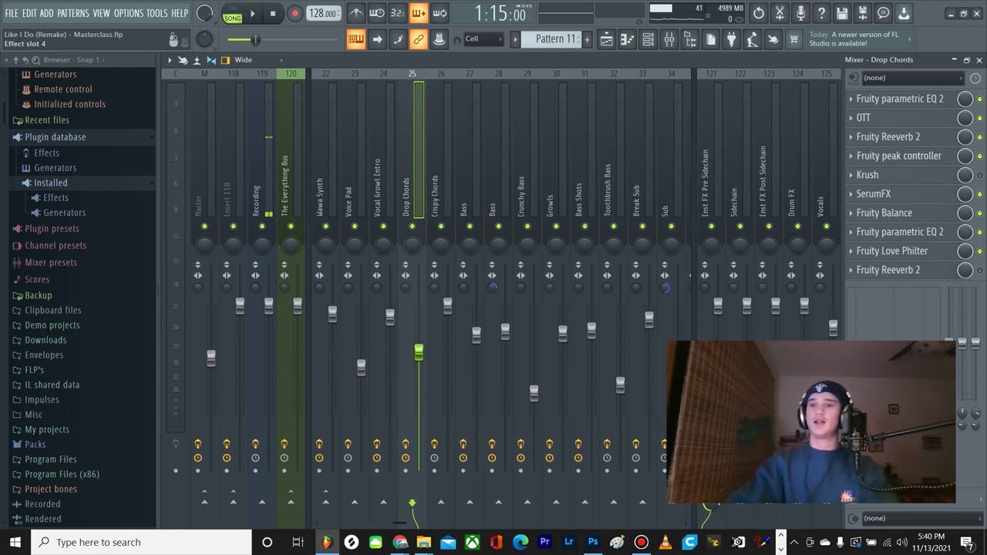
# Step: Briefly open and close the Fruity peak controller and the disabled Krush effect on the Drop Chords track
pyautogui.click(898, 156)
pyautogui.click(899, 156)
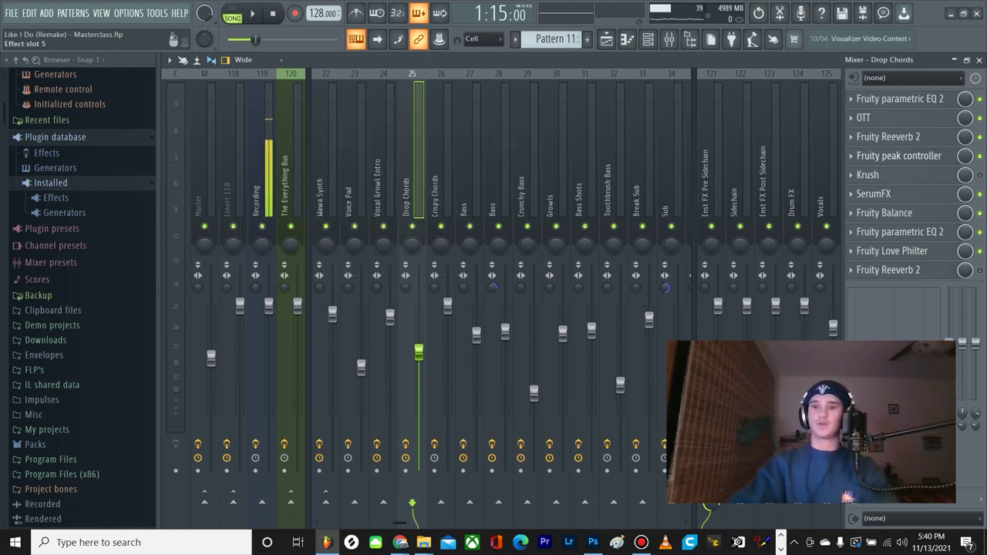
pyautogui.click(867, 174)
pyautogui.click(868, 175)
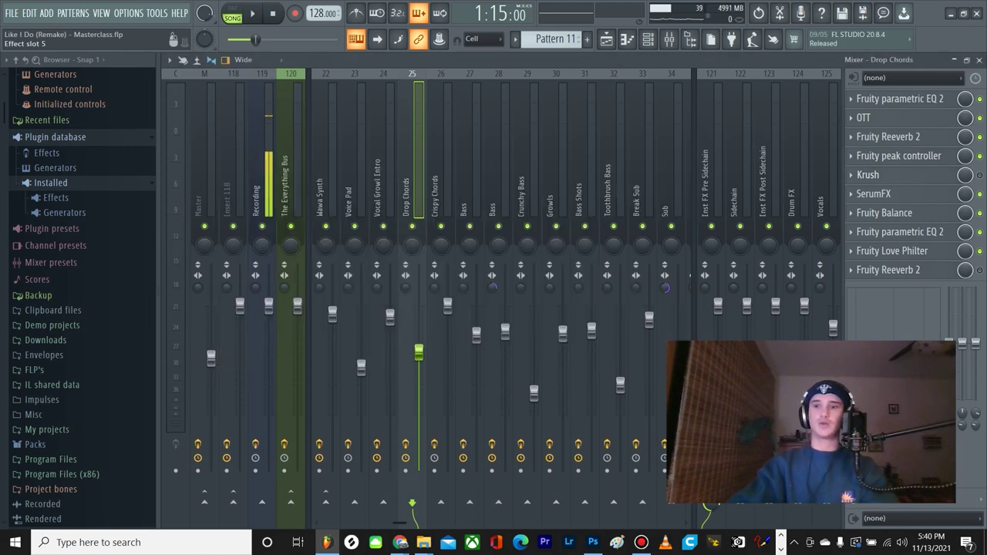
# Step: Open SerumFX on the Drop Chords track, examine its SoftClip distortion and the available distortion types, and close it
pyautogui.click(873, 194)
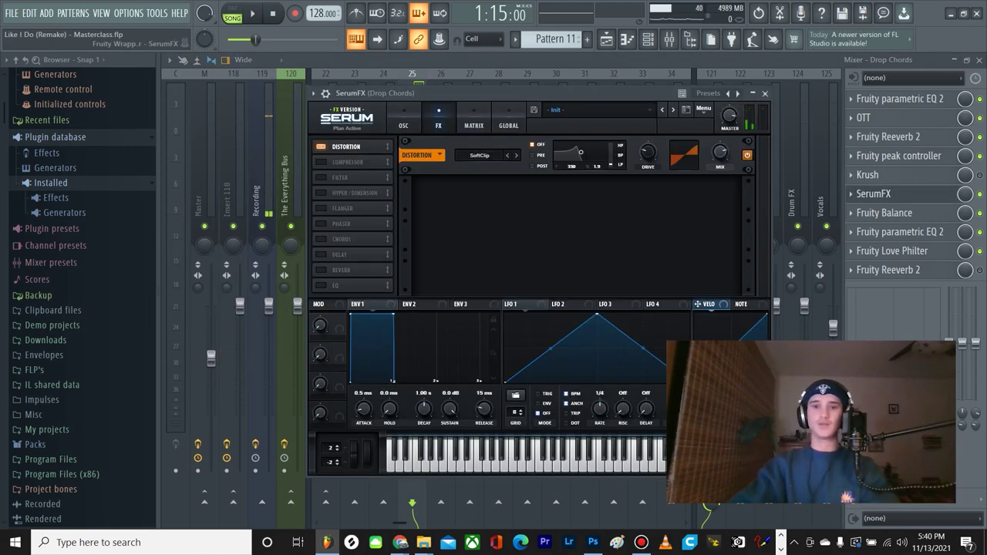
pyautogui.moveTo(493, 86)
pyautogui.mouseDown()
pyautogui.moveTo(483, 86)
pyautogui.moveTo(498, 90)
pyautogui.mouseUp()
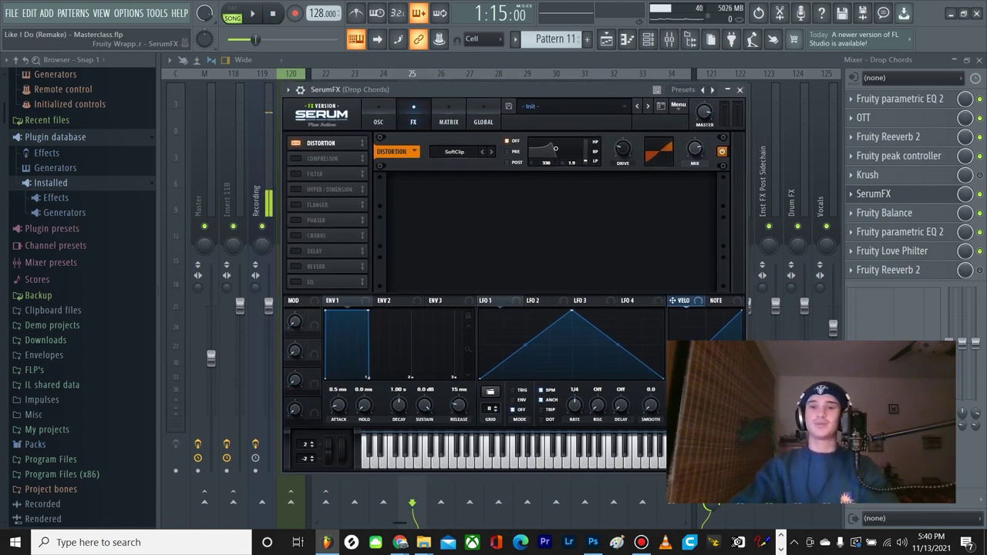
pyautogui.moveTo(344, 89); pyautogui.dragTo(334, 91)
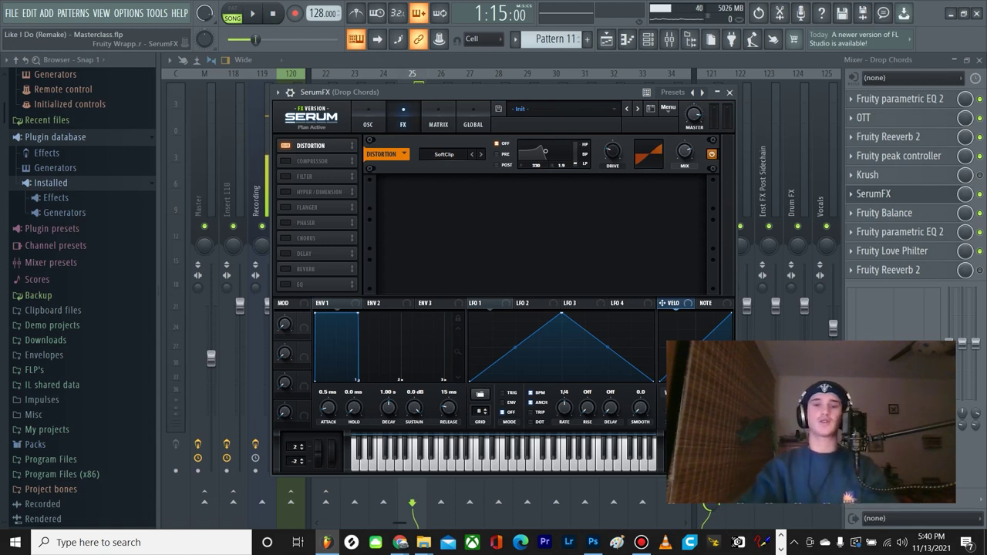
pyautogui.moveTo(493, 92); pyautogui.dragTo(520, 87)
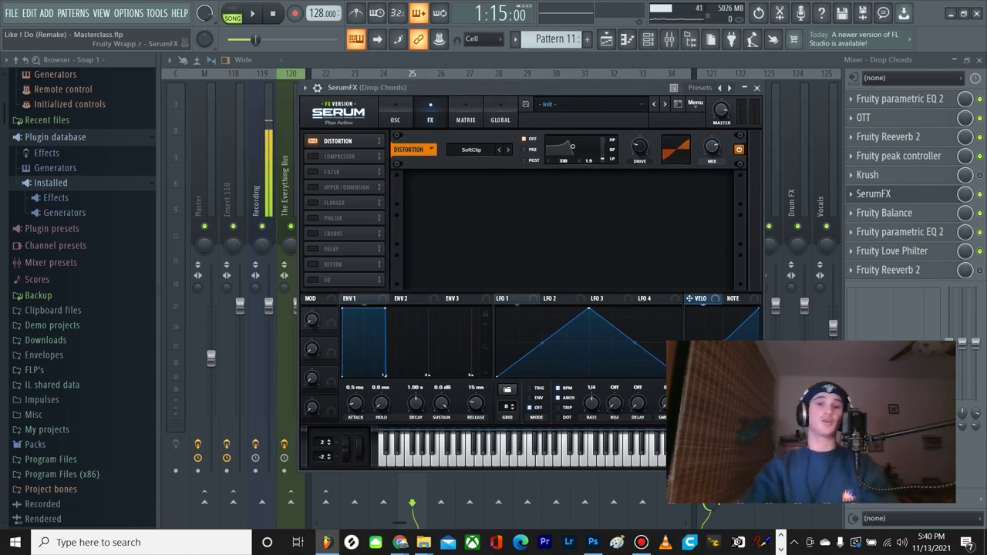
pyautogui.moveTo(367, 87); pyautogui.dragTo(349, 89)
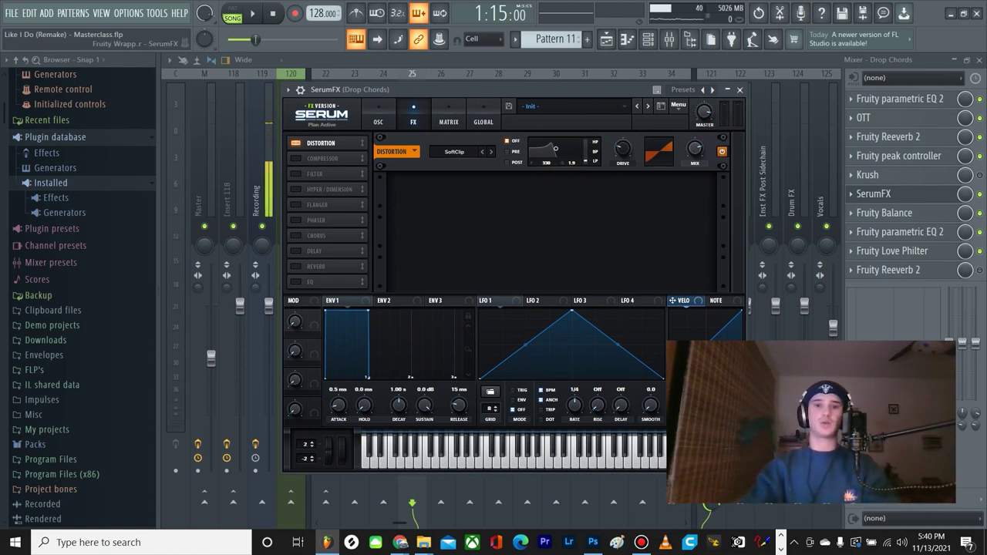
pyautogui.moveTo(350, 90); pyautogui.dragTo(358, 87)
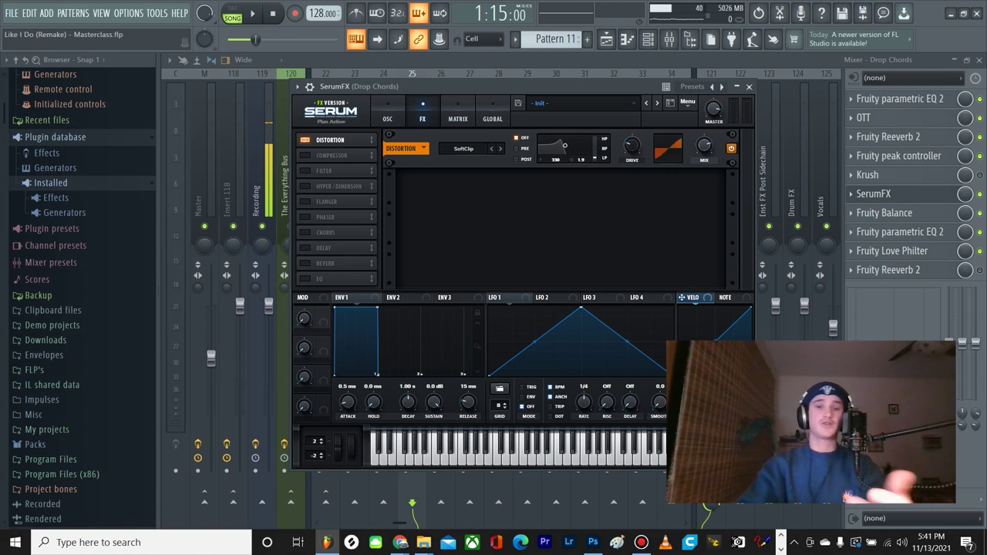
pyautogui.click(463, 148)
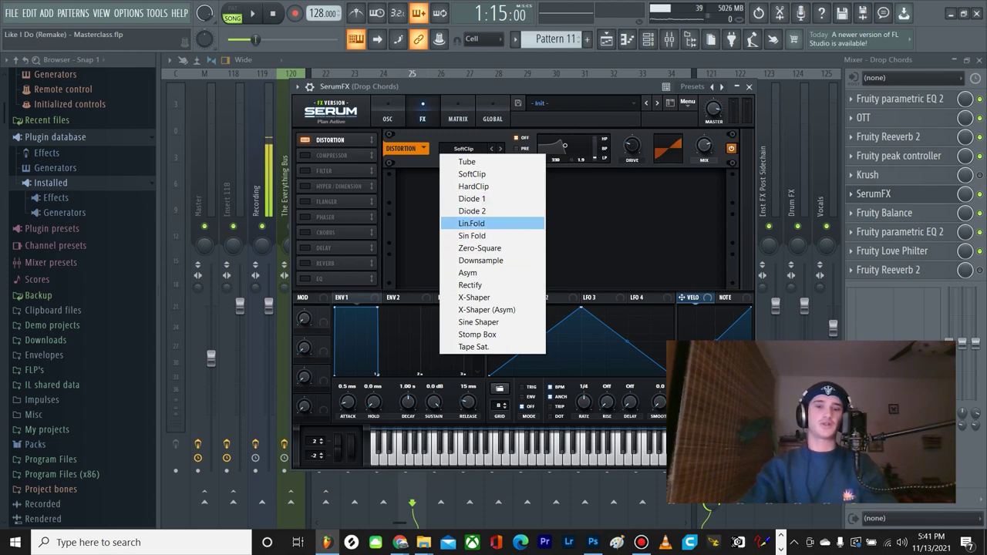
pyautogui.press('Escape')
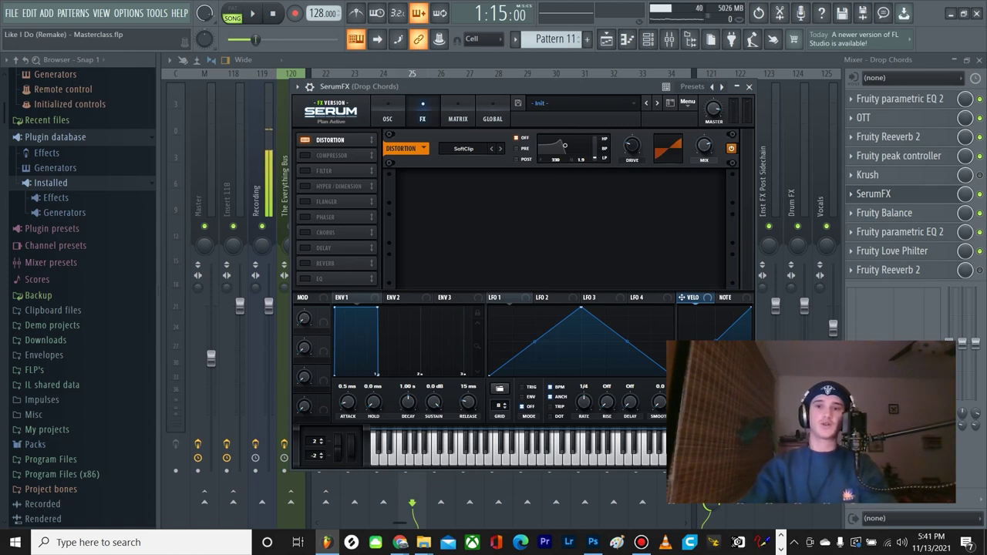
pyautogui.click(748, 86)
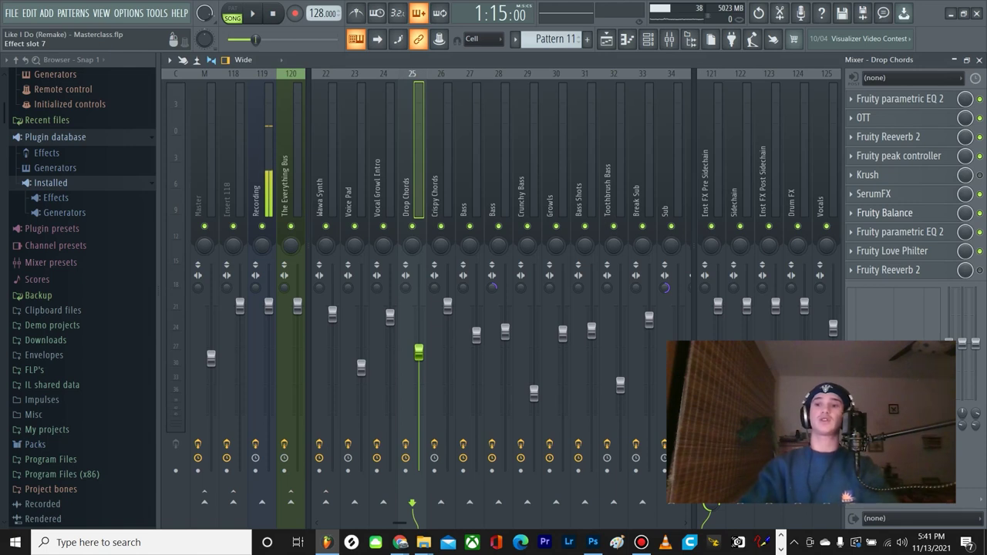
# Step: Briefly open and close SerumFX and Fruity Balance on the Drop Chords track
pyautogui.click(875, 194)
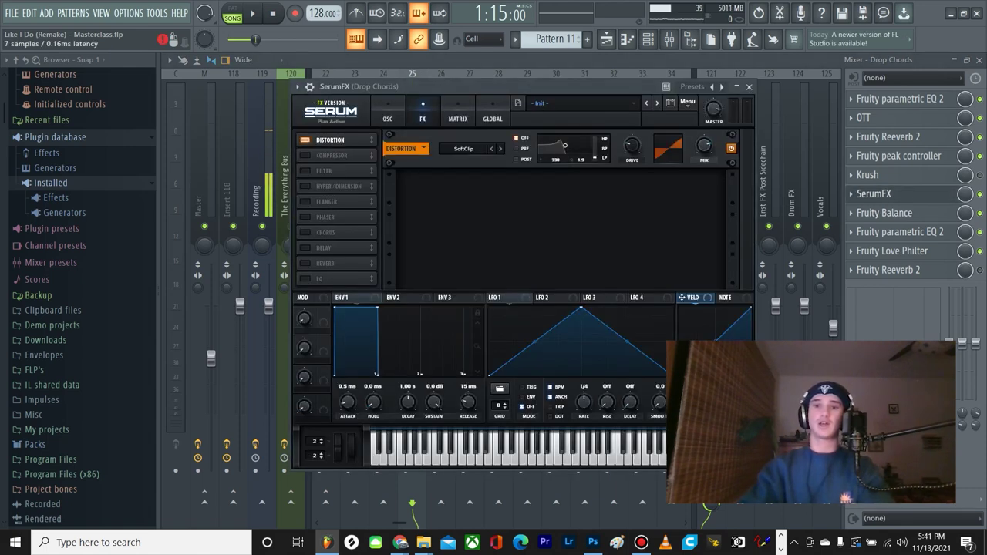
pyautogui.click(875, 193)
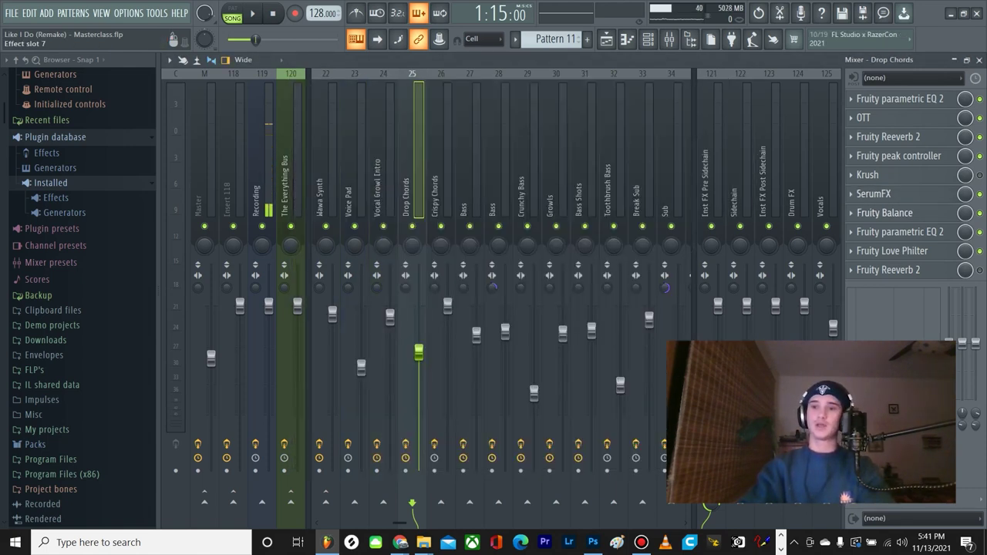
pyautogui.click(879, 232)
pyautogui.click(879, 213)
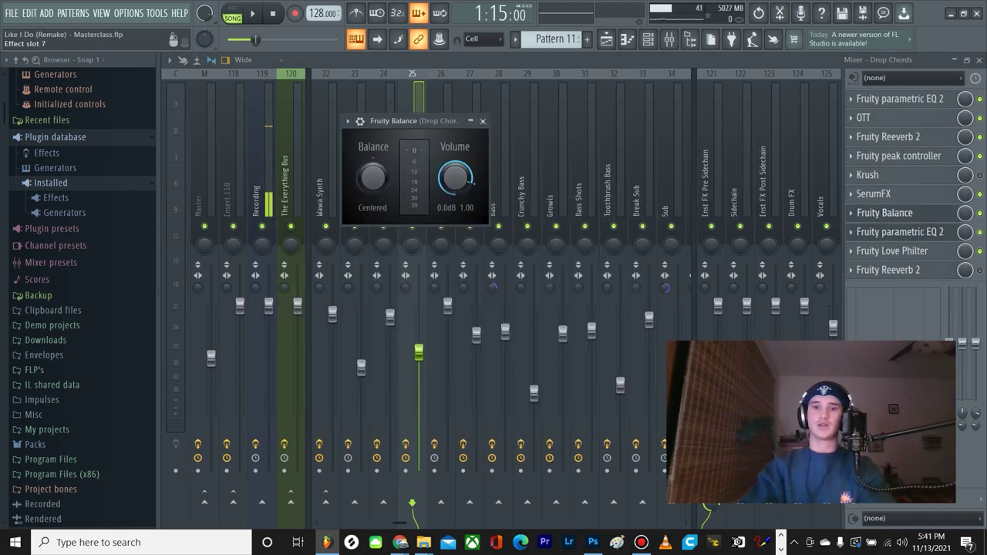
pyautogui.click(879, 213)
# Step: Inspect the second Fruity parametric EQ 2, Fruity Love Philter and the disabled last Fruity Reeverb 2 on Drop Chords, closing each one
pyautogui.click(878, 232)
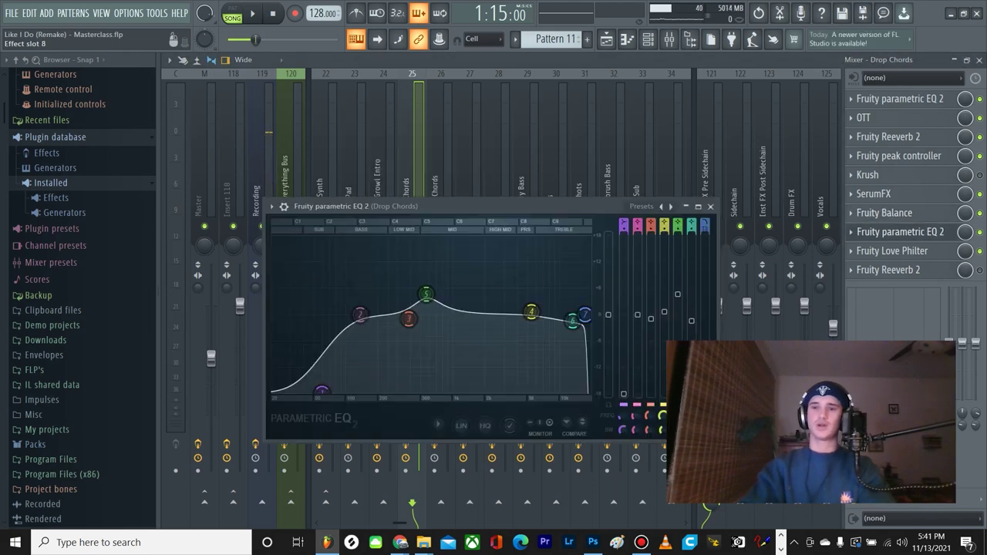
pyautogui.click(894, 231)
pyautogui.click(894, 251)
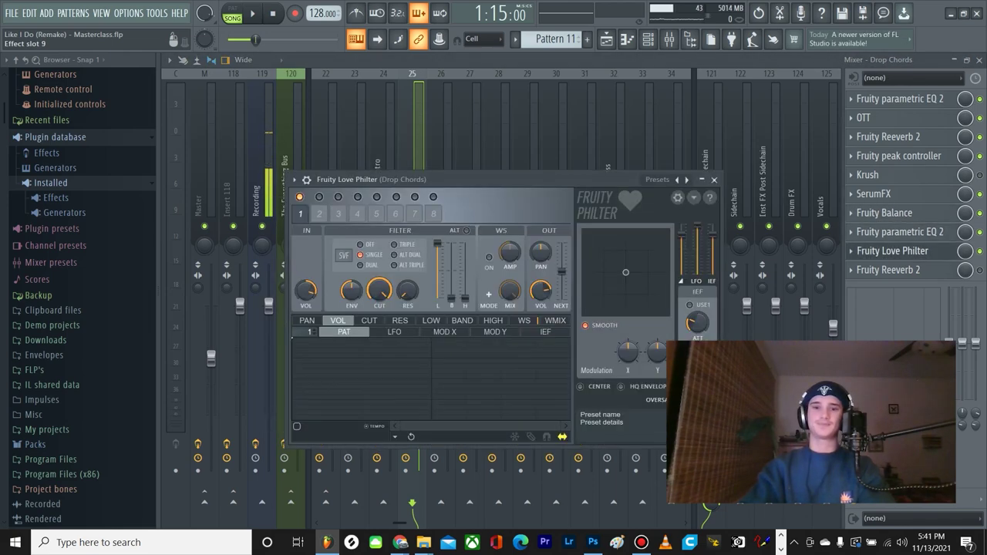
pyautogui.click(895, 250)
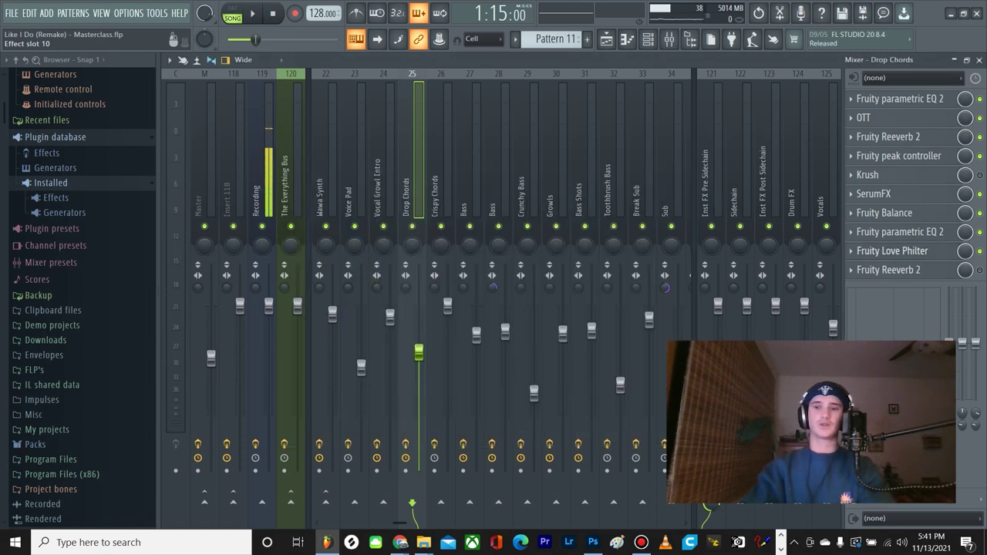
pyautogui.click(894, 270)
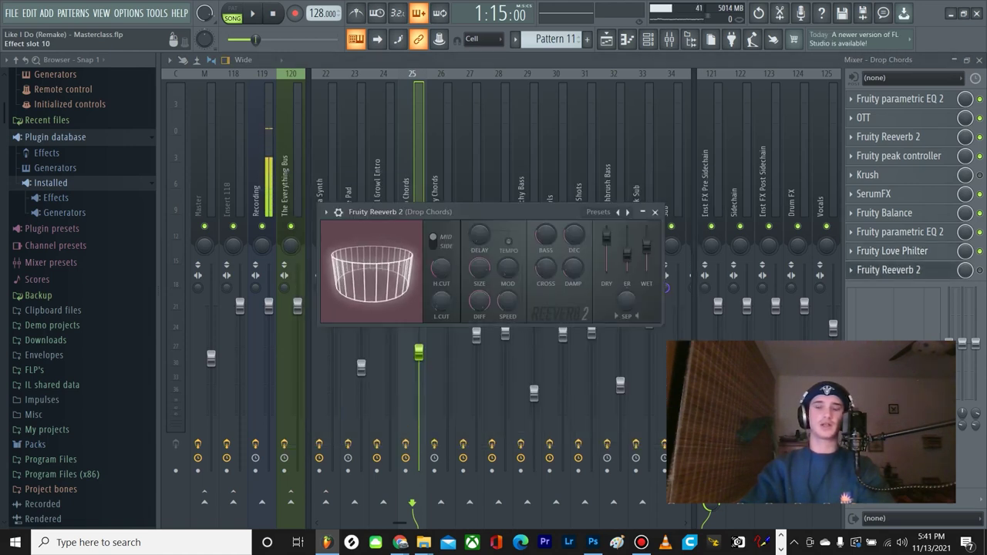
pyautogui.click(895, 270)
# Step: Close the mixer, examine the Break Main chords in the piano roll, and play their opening from bar 1
pyautogui.click(979, 60)
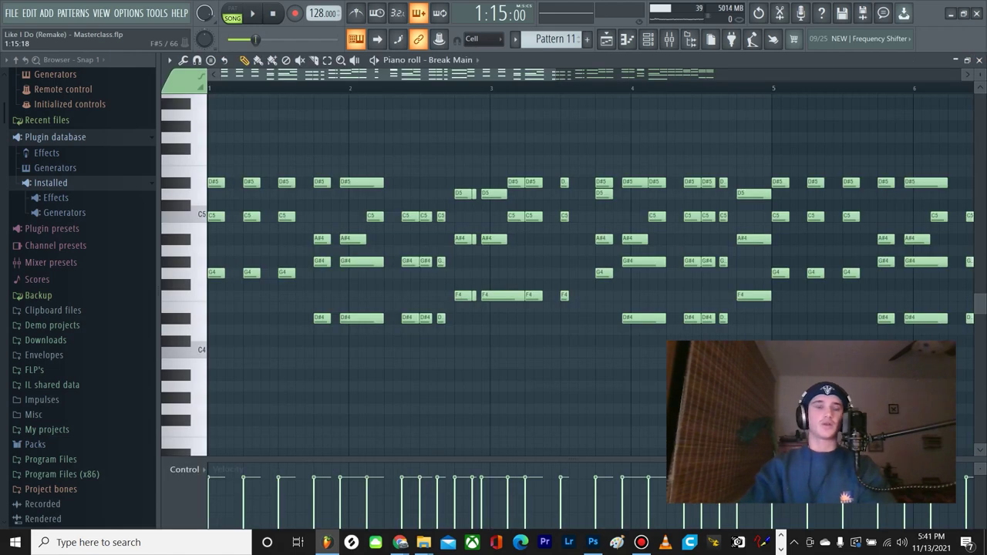
pyautogui.scroll(3, 273, 150)
pyautogui.hscroll(-1, 590, 254)
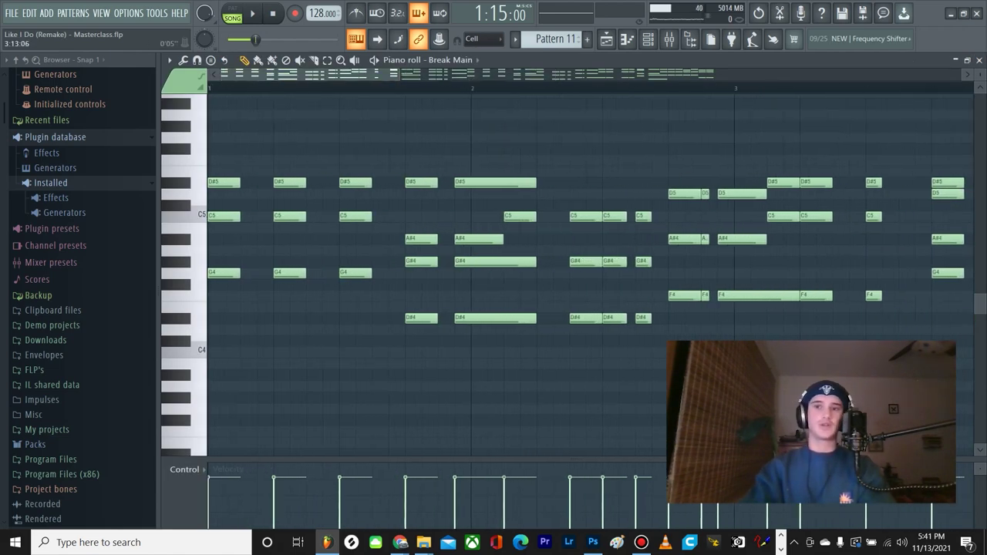
pyautogui.scroll(4, 216, 125)
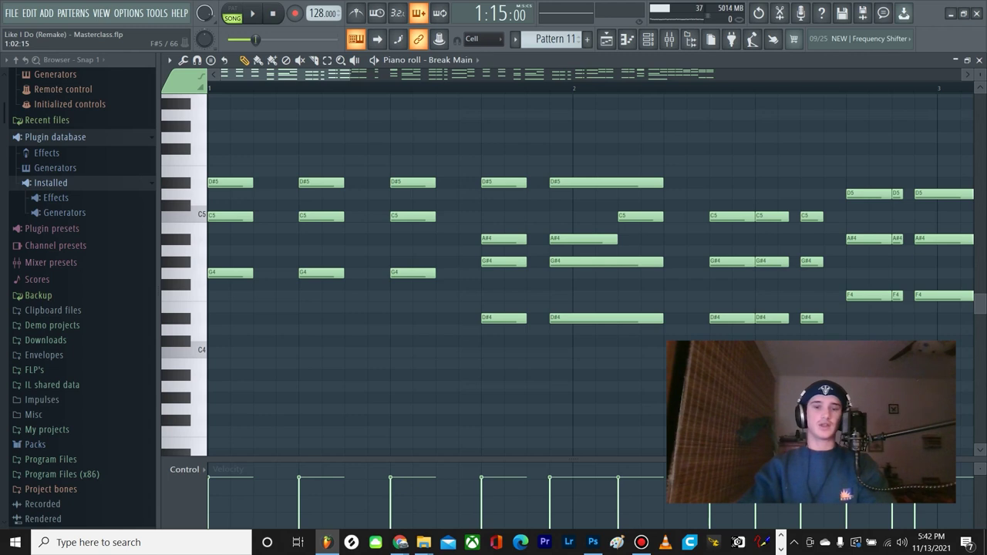
pyautogui.scroll(-5, 241, 149)
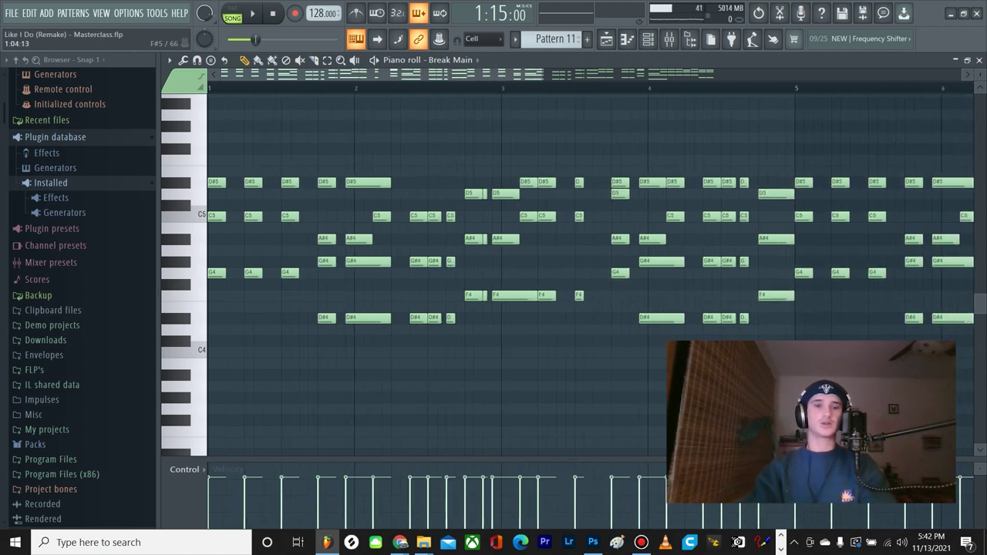
pyautogui.press('space')
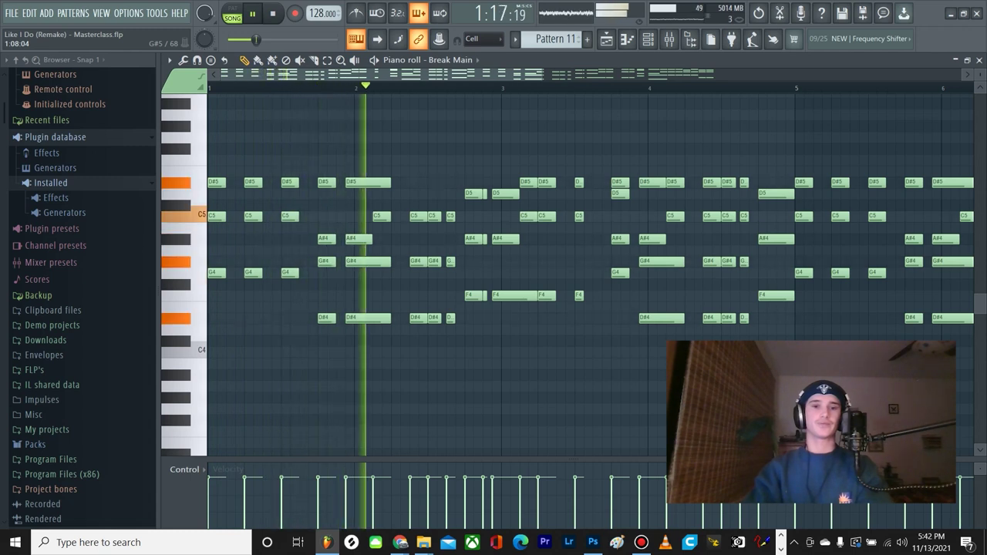
pyautogui.press('space')
# Step: Try stretching the first chord's three notes to reach the second chord, play the result, then shorten them back and deselect them
pyautogui.scroll(5, 590, 270)
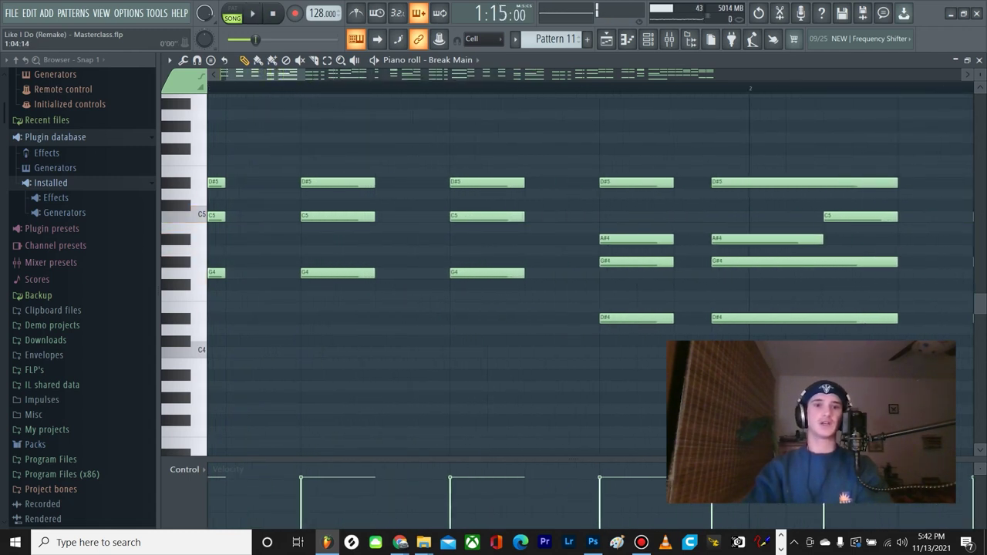
pyautogui.hscroll(-1, 285, 146)
pyautogui.moveTo(272, 137); pyautogui.dragTo(277, 275)
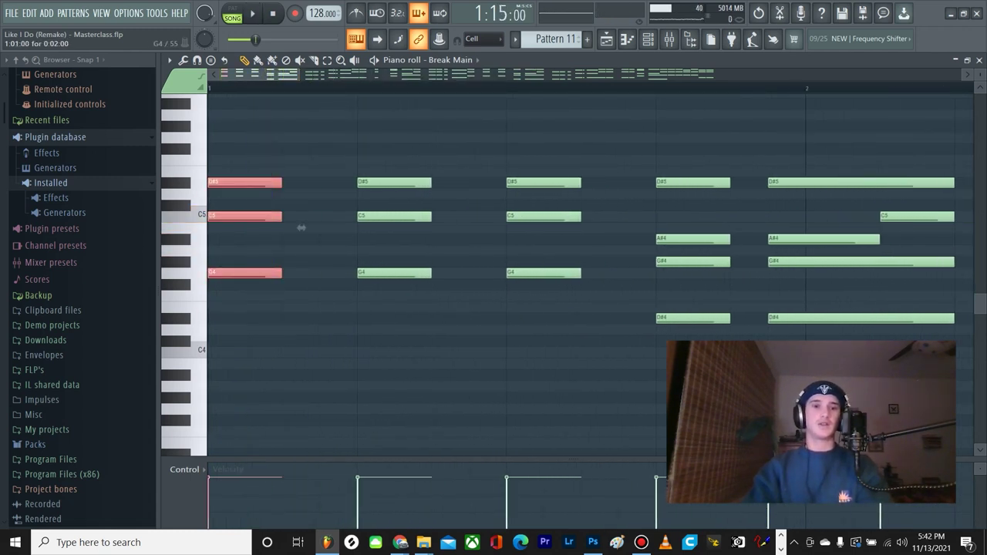
pyautogui.moveTo(302, 227); pyautogui.dragTo(376, 228)
pyautogui.press('space')
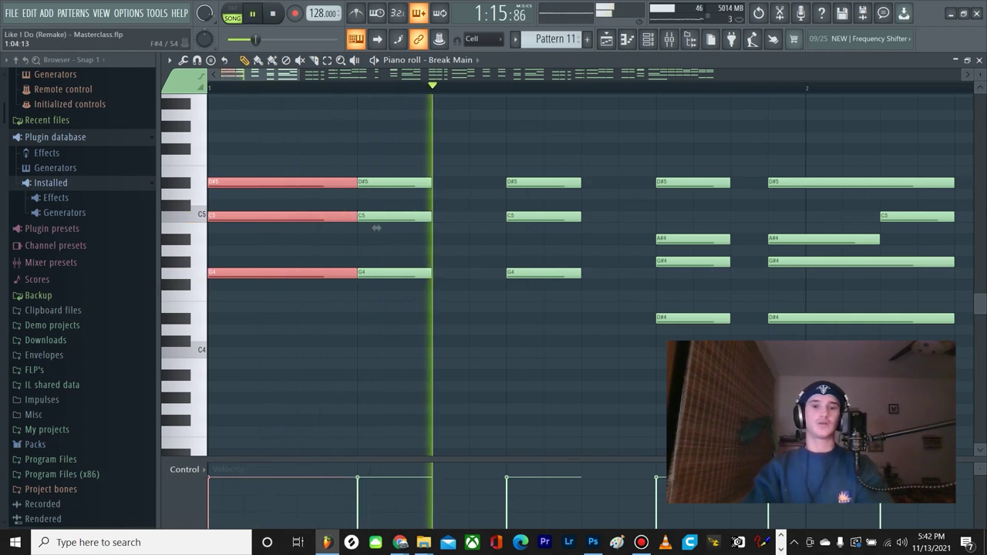
pyautogui.press('space')
pyautogui.moveTo(377, 227); pyautogui.dragTo(302, 228)
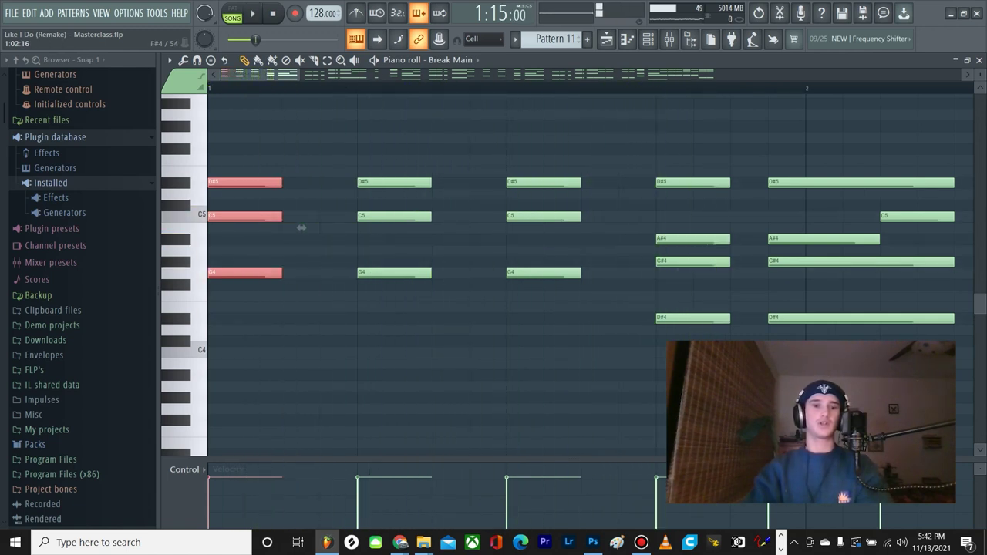
pyautogui.keyDown('ctrl'); pyautogui.click(339, 149); pyautogui.keyUp('ctrl')
# Step: Look over the Break Main chord rhythm and play it from the last beat of bar 1
pyautogui.scroll(-4, 339, 149)
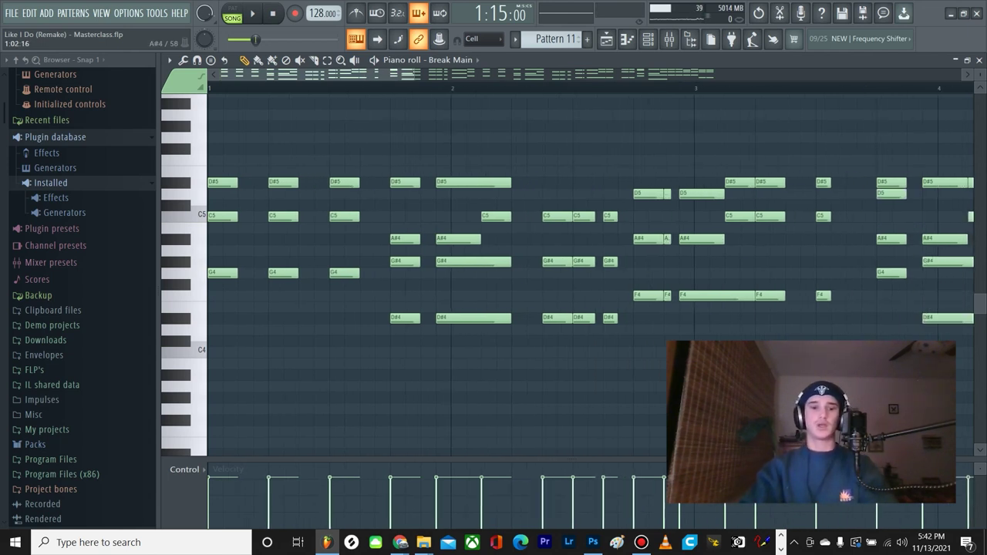
pyautogui.scroll(-2, 301, 227)
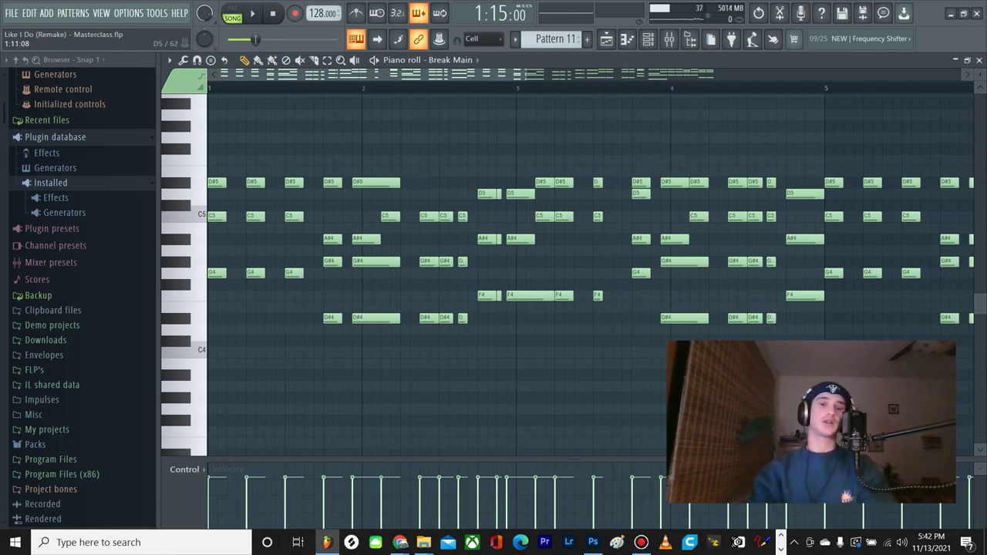
pyautogui.scroll(1, 301, 216)
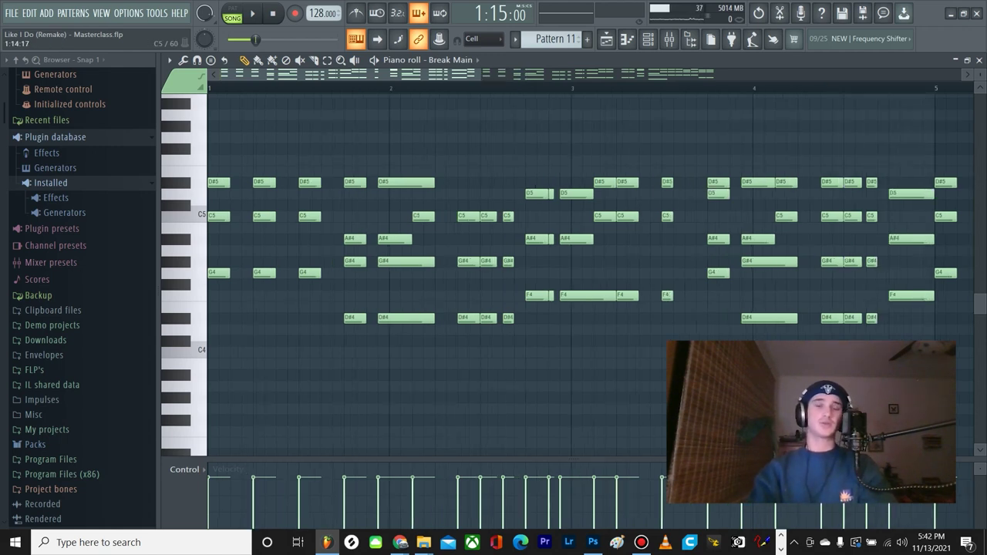
pyautogui.scroll(-2, 347, 232)
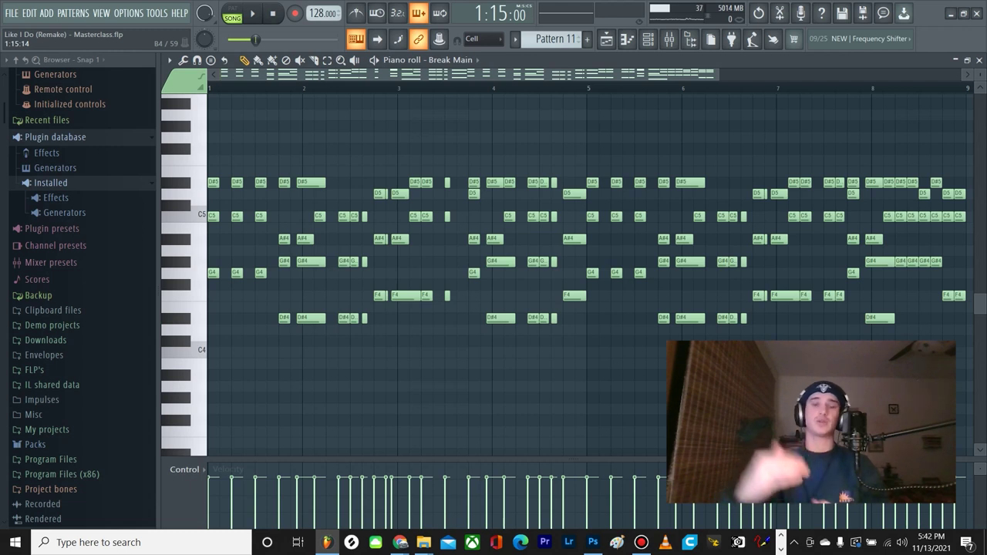
pyautogui.scroll(5, 263, 227)
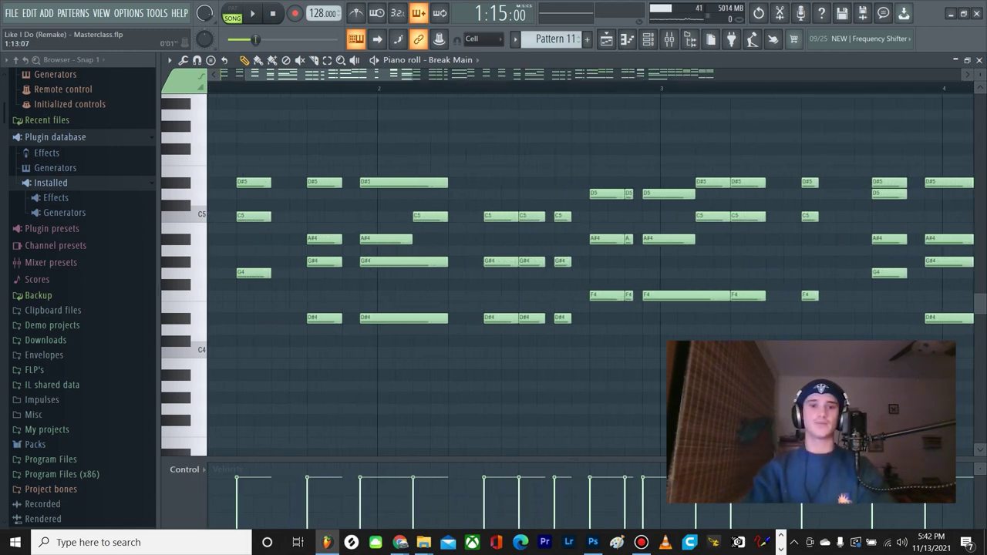
pyautogui.click(333, 88)
pyautogui.press('space')
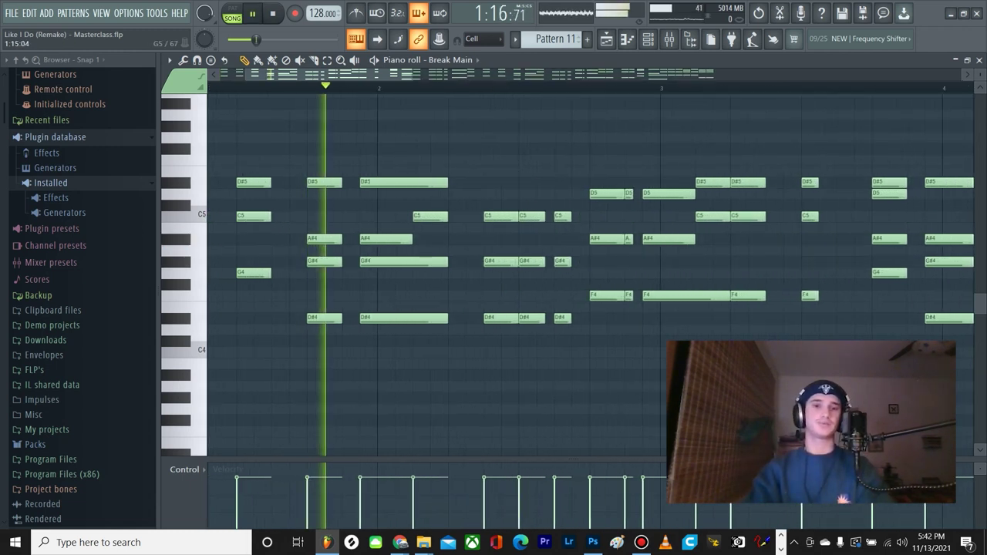
pyautogui.press('space')
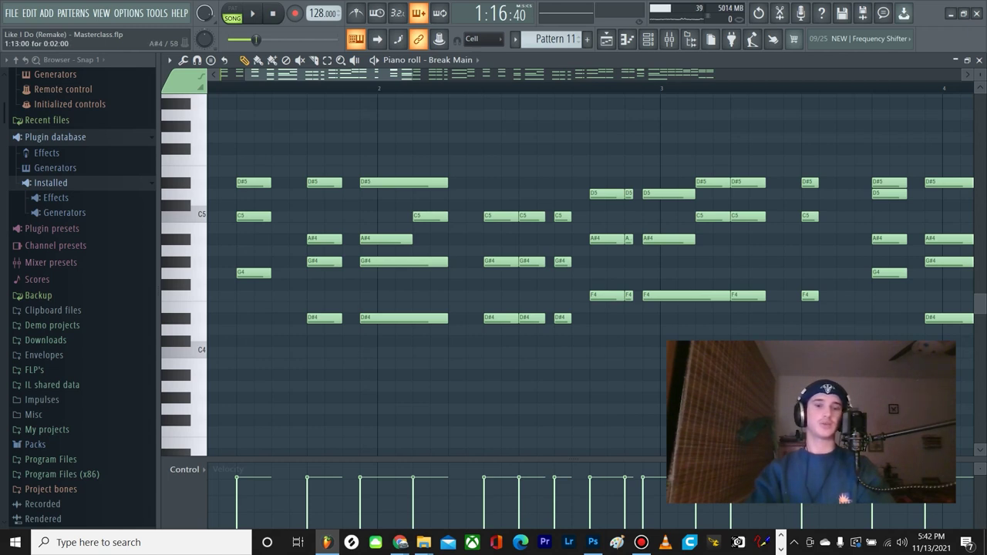
# Step: Audition the two A#4 notes and the following C5 note around the start of bar 2
pyautogui.click(324, 239)
pyautogui.click(386, 239)
pyautogui.click(430, 217)
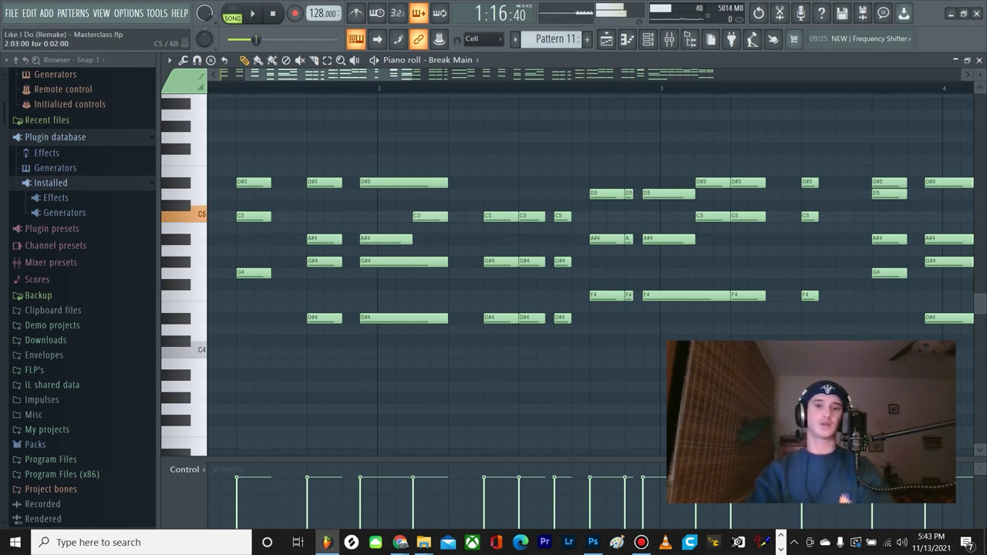
# Step: Play the Break Main chords from just before bar 4
pyautogui.scroll(-1, 532, 205)
pyautogui.scroll(-2, 532, 205)
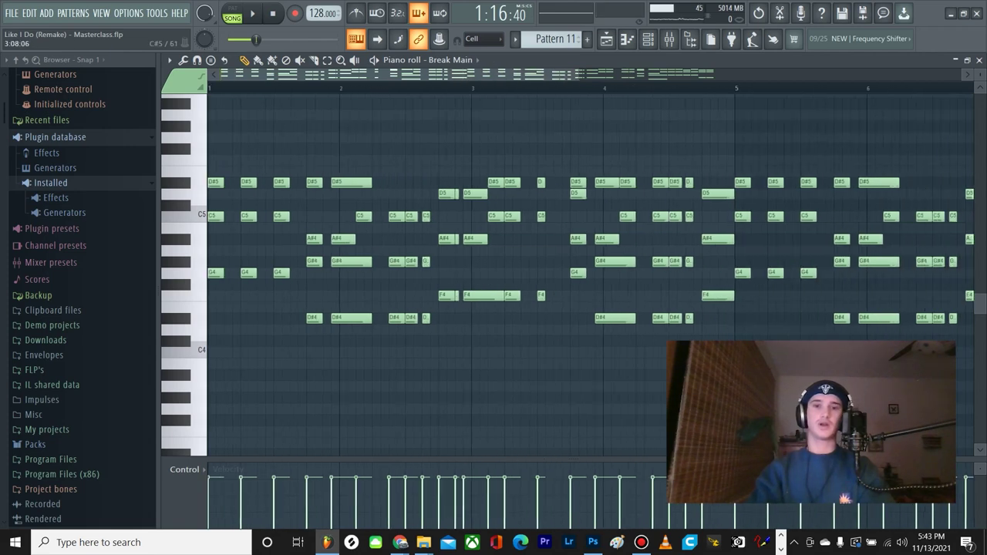
pyautogui.scroll(3, 532, 205)
pyautogui.click(452, 89)
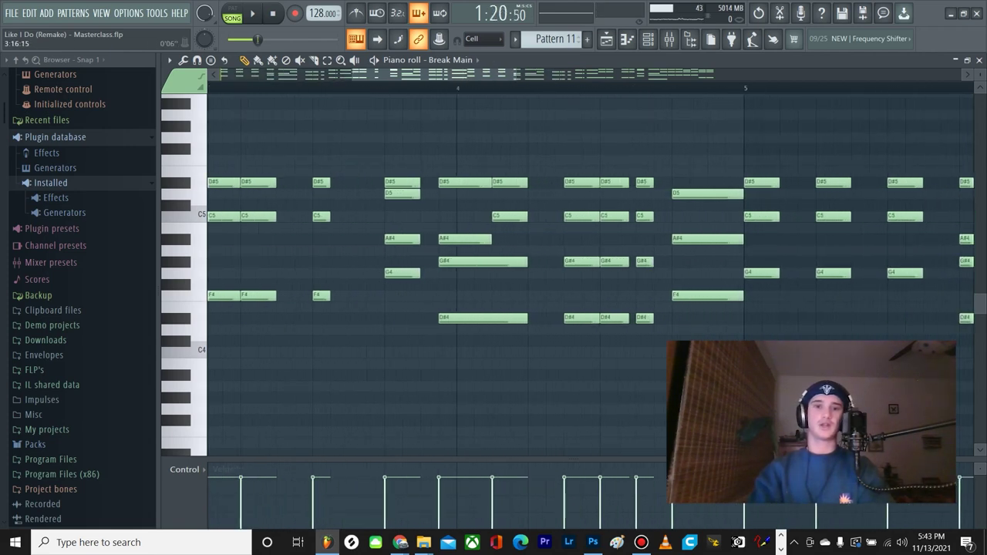
pyautogui.press('space')
pyautogui.press('space')
# Step: Examine the pattern's ending and play the closing chords from the start of bar 8
pyautogui.scroll(-3, 434, 127)
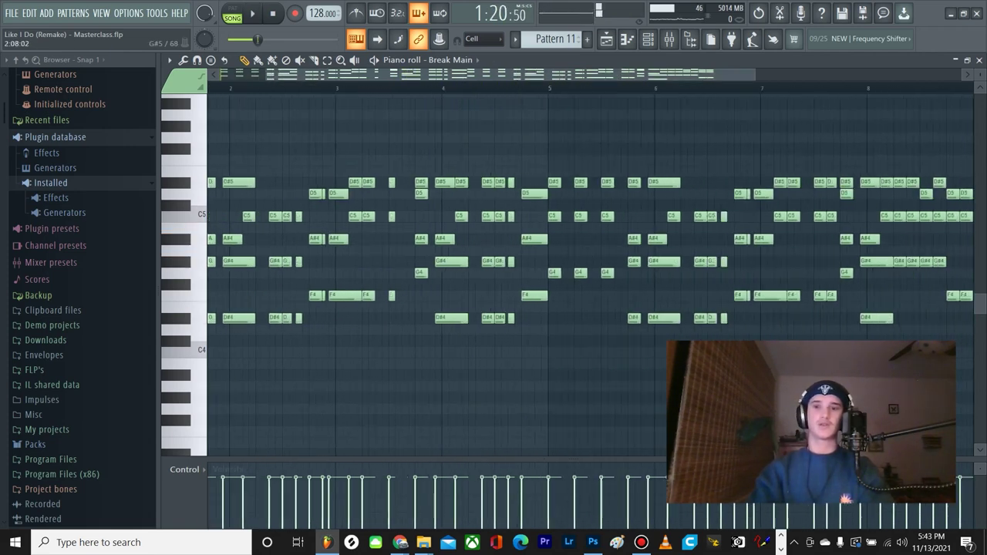
pyautogui.scroll(-1, 416, 231)
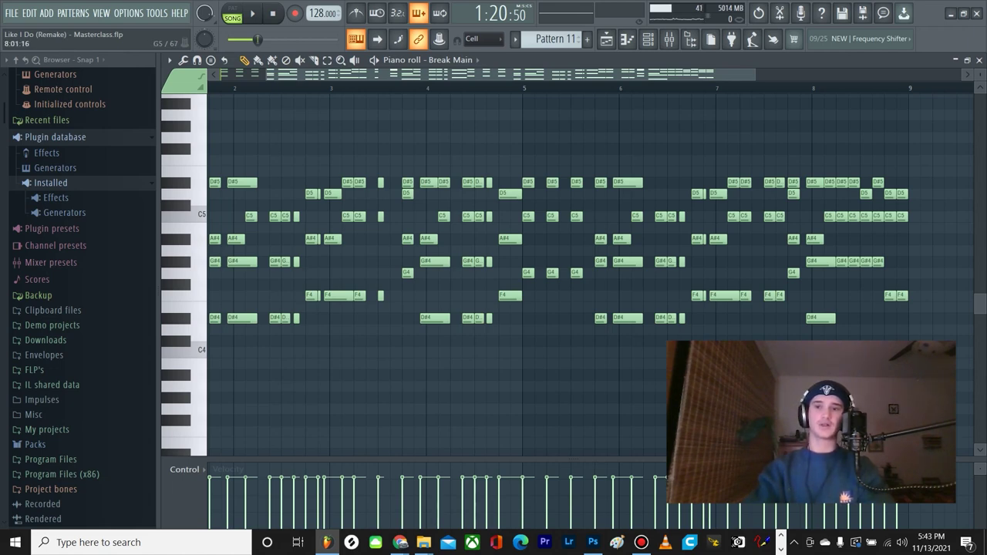
pyautogui.scroll(4, 840, 162)
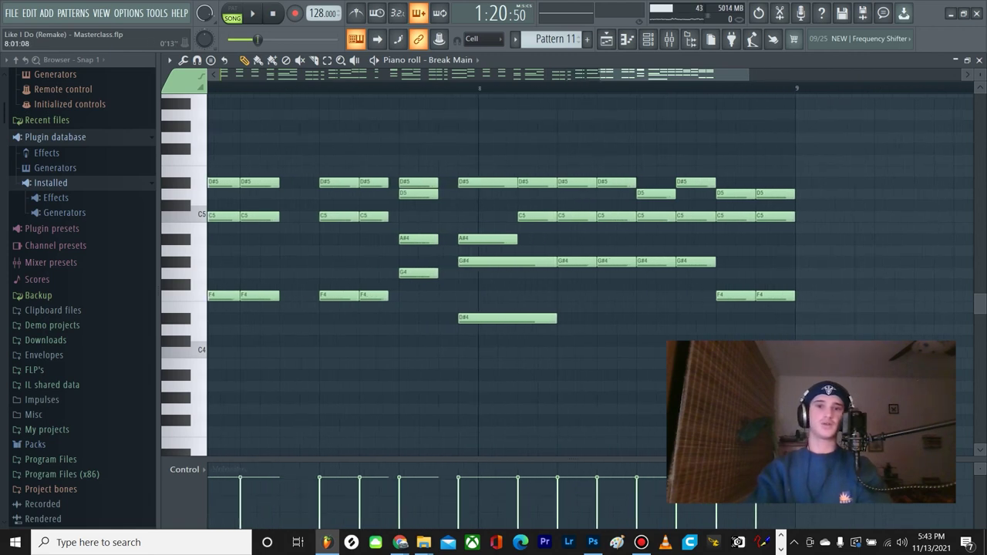
pyautogui.click(483, 88)
pyautogui.press('space')
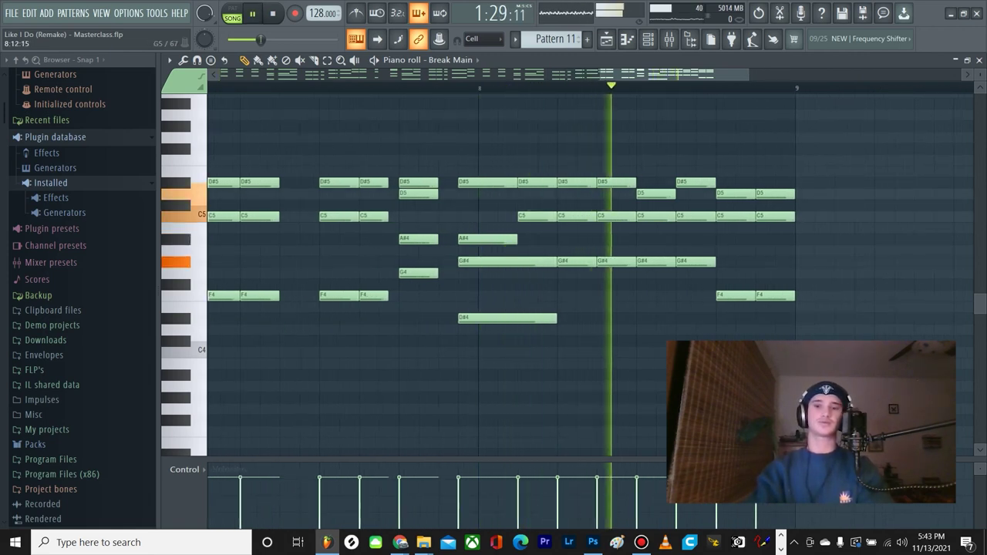
pyautogui.press('space')
# Step: Review the rhythm and voicing of the whole eight-bar Break Main chord pattern in the piano roll
pyautogui.scroll(-5, 733, 154)
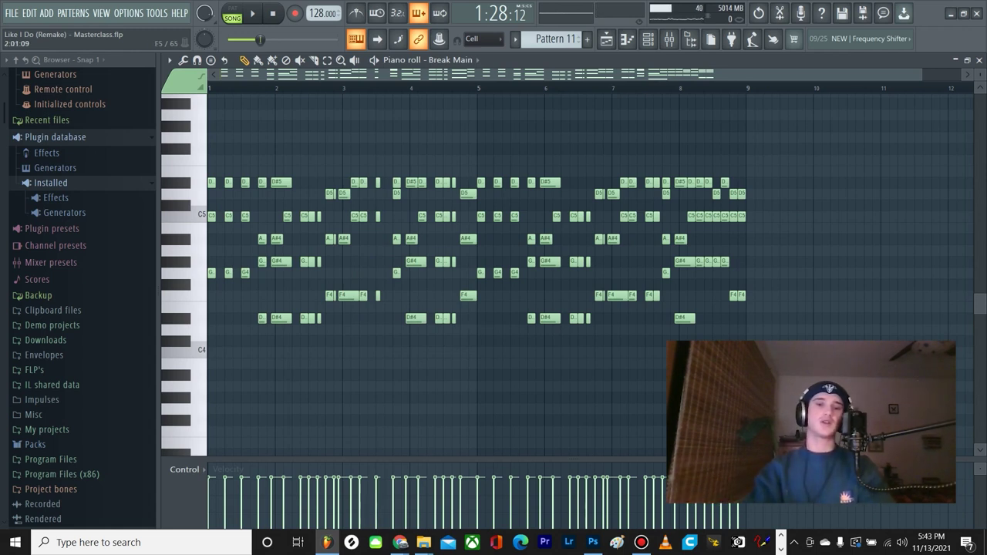
pyautogui.scroll(2, 293, 89)
pyautogui.hscroll(-1, 570, 254)
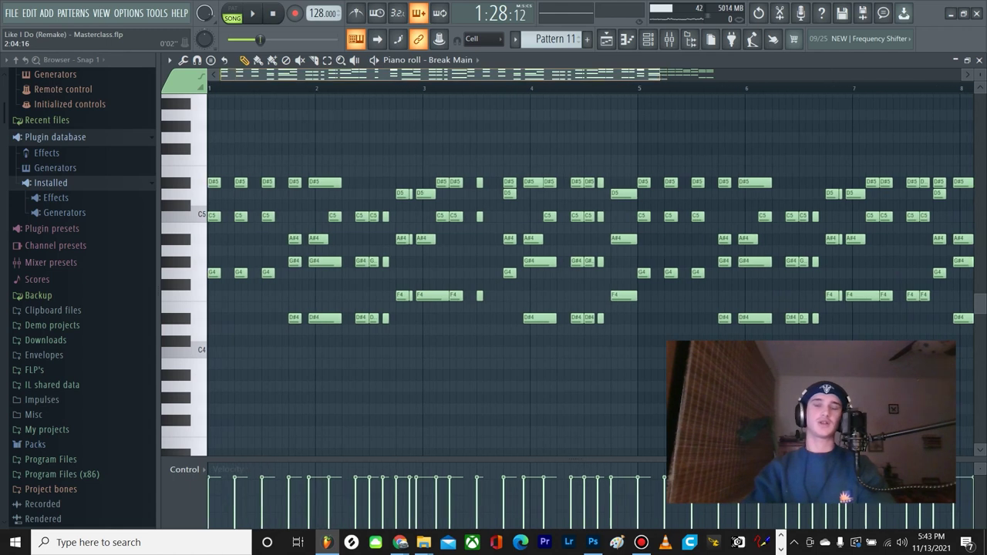
pyautogui.scroll(-2, 571, 255)
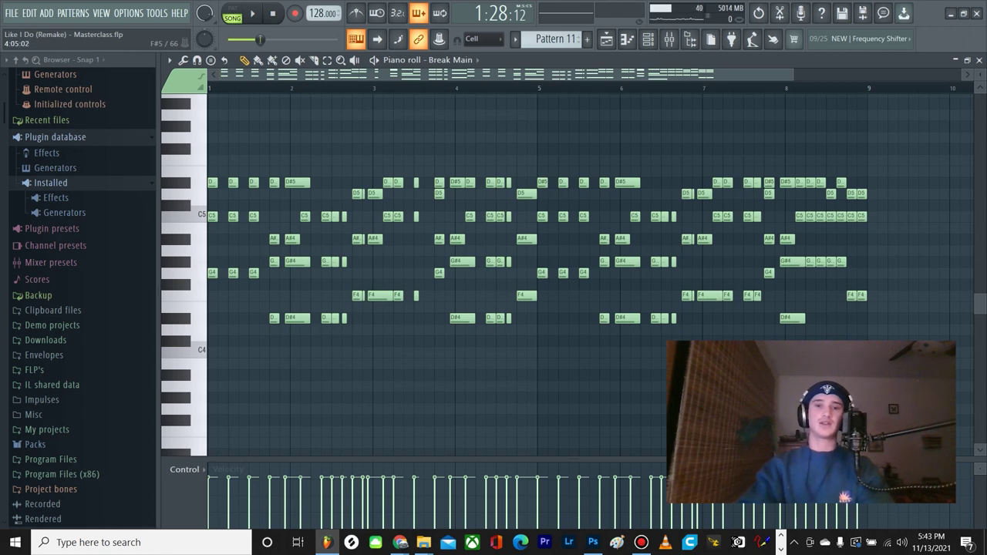
pyautogui.scroll(1, 476, 149)
pyautogui.scroll(-2, 408, 128)
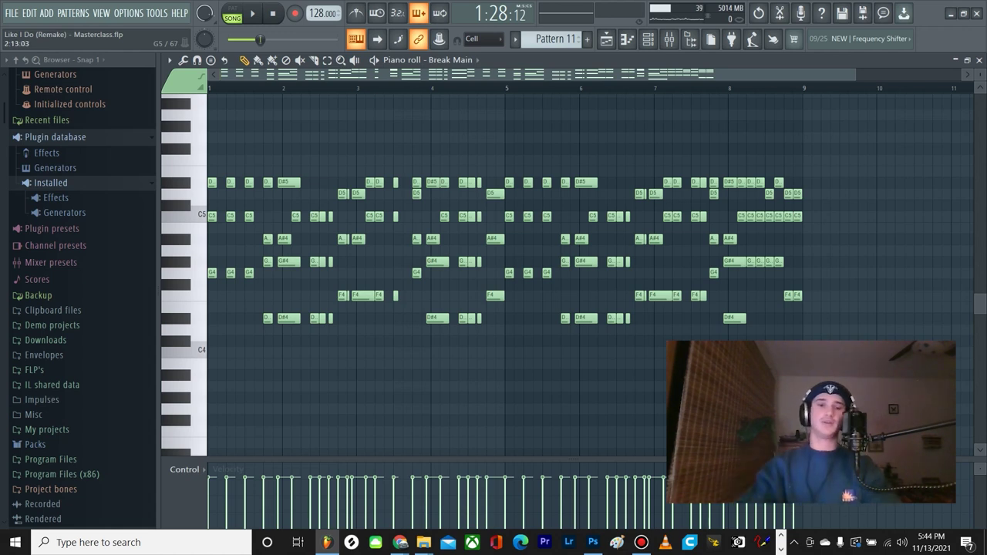
pyautogui.scroll(3, 339, 139)
pyautogui.hscroll(-2, 342, 147)
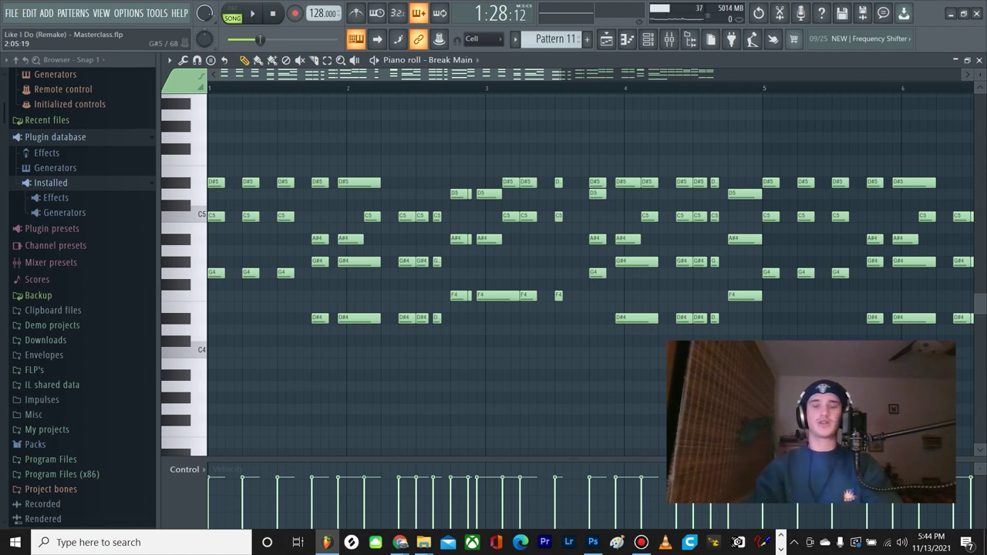
# Step: Close the Break Main piano roll, return to the playlist and play the lead section from bar 41
pyautogui.scroll(-5, 377, 138)
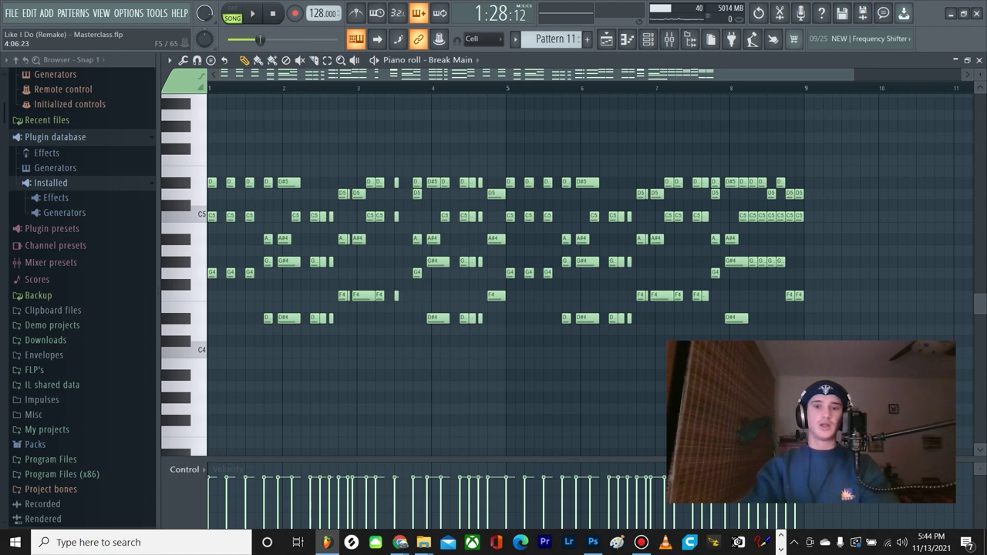
pyautogui.click(977, 60)
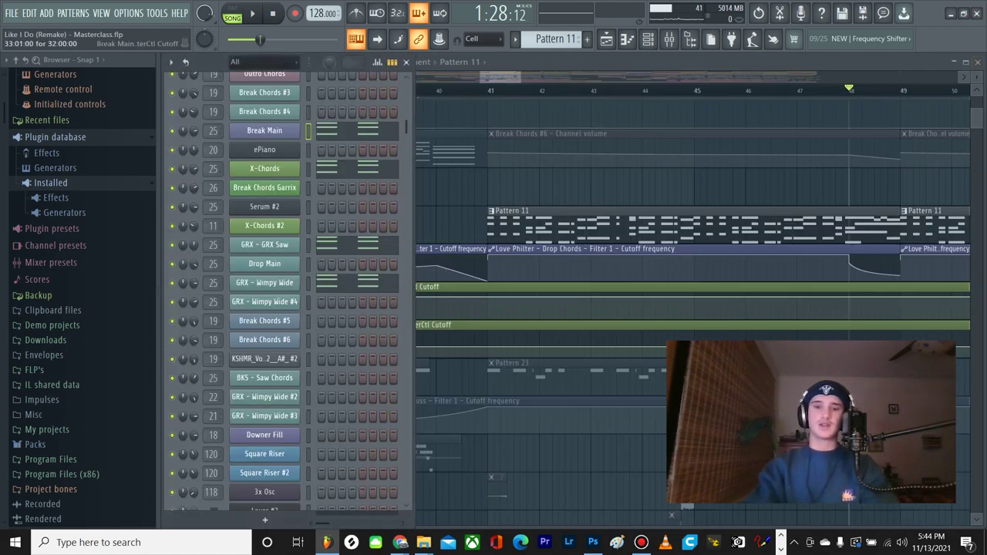
pyautogui.press('F6')
pyautogui.scroll(3, 487, 231)
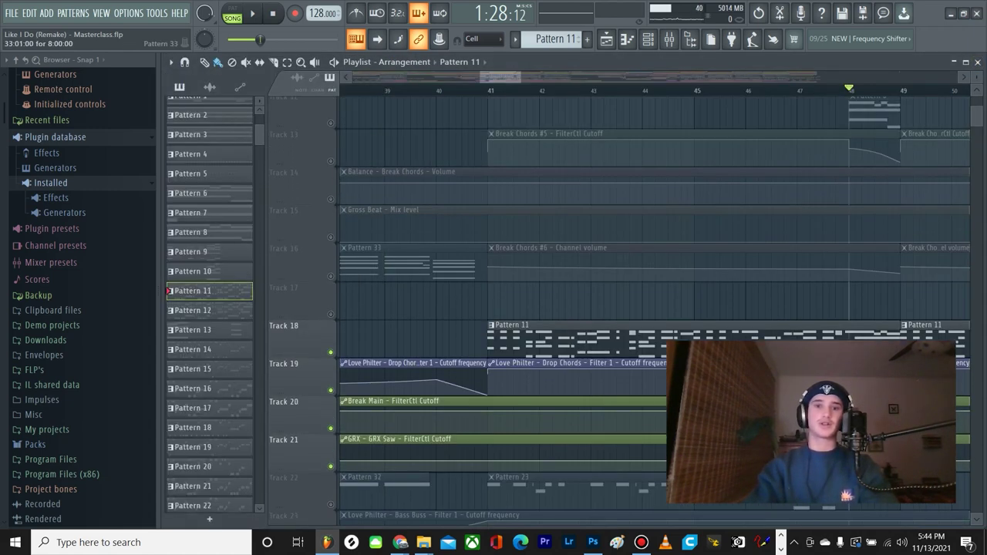
pyautogui.scroll(-2, 492, 265)
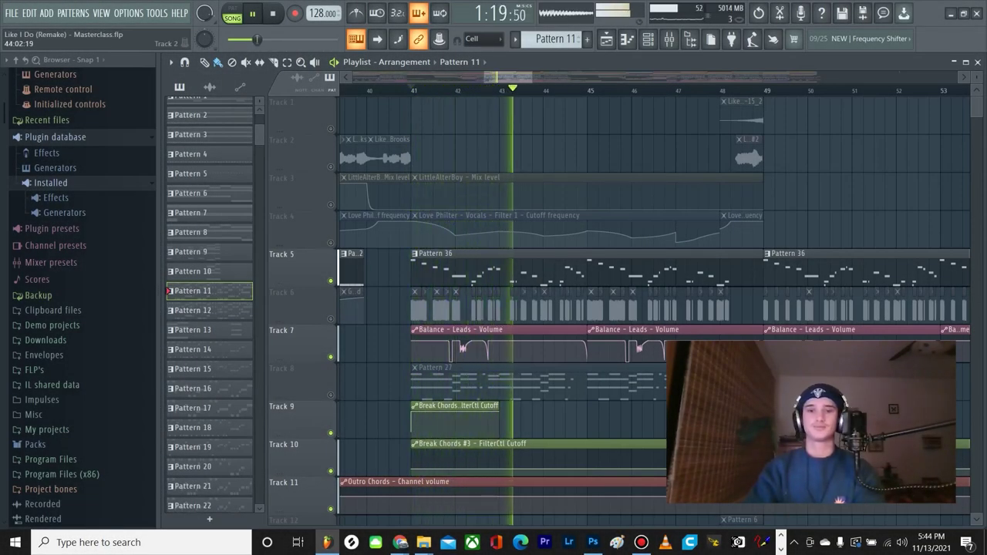
pyautogui.press('space')
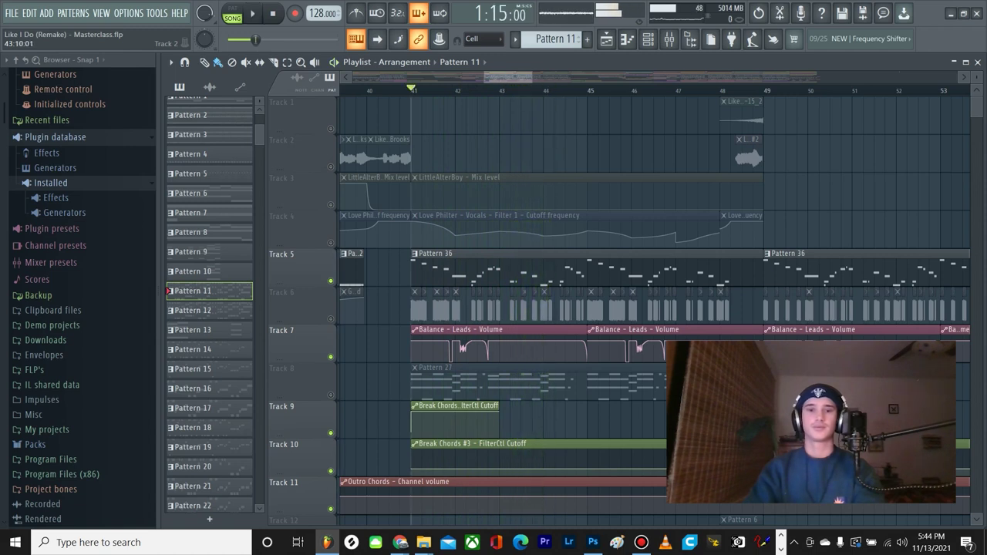
# Step: Select the Pattern 36 lead clip at bar 41 on Track 5 and show its lead layers in the channel rack
pyautogui.scroll(3, 438, 154)
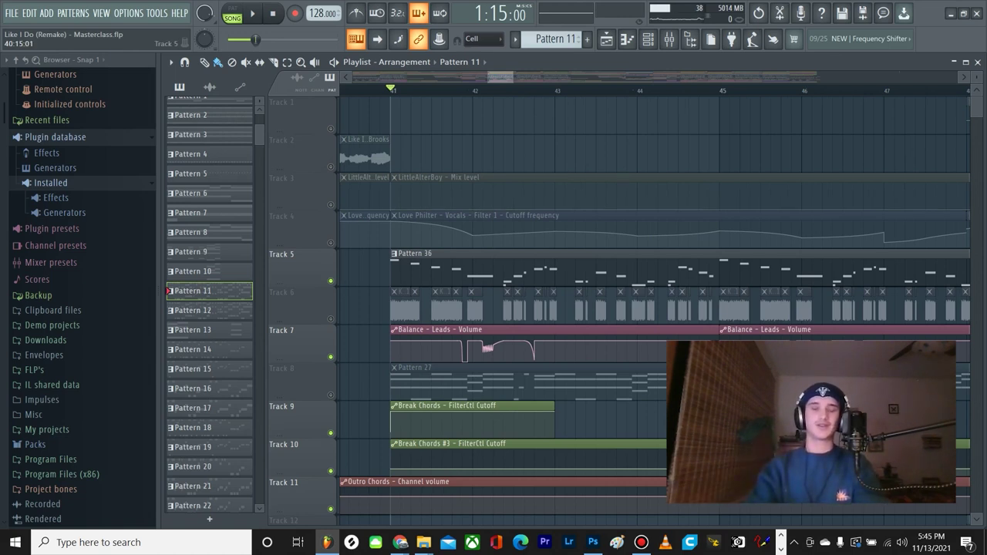
pyautogui.scroll(-3, 382, 266)
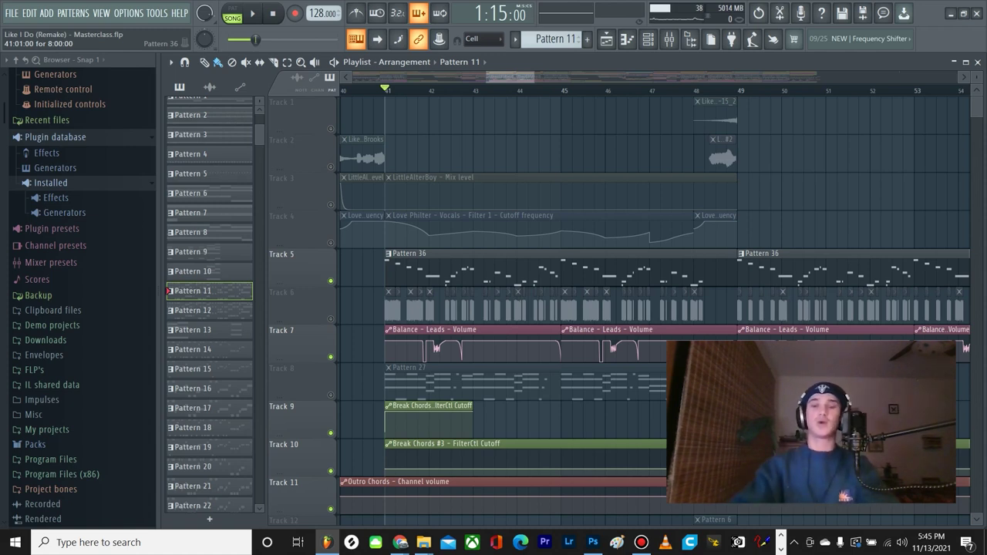
pyautogui.scroll(3, 490, 308)
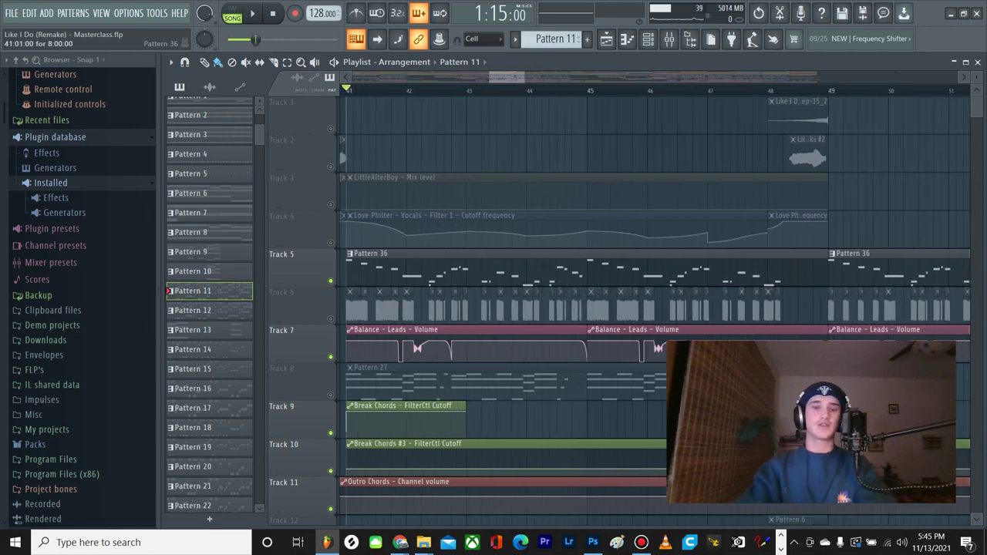
pyautogui.scroll(-2, 540, 246)
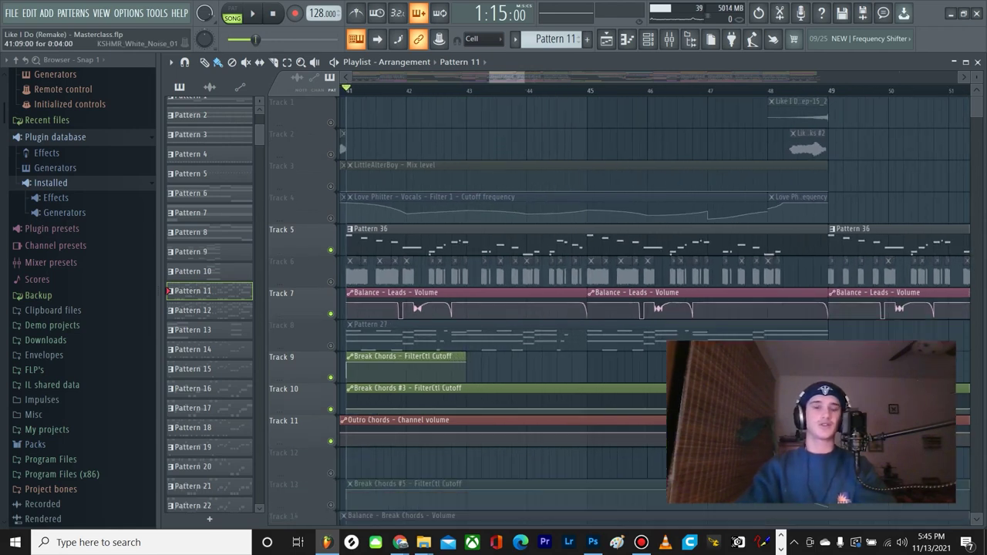
pyautogui.scroll(1, 539, 247)
pyautogui.scroll(1, 540, 270)
pyautogui.scroll(3, 539, 270)
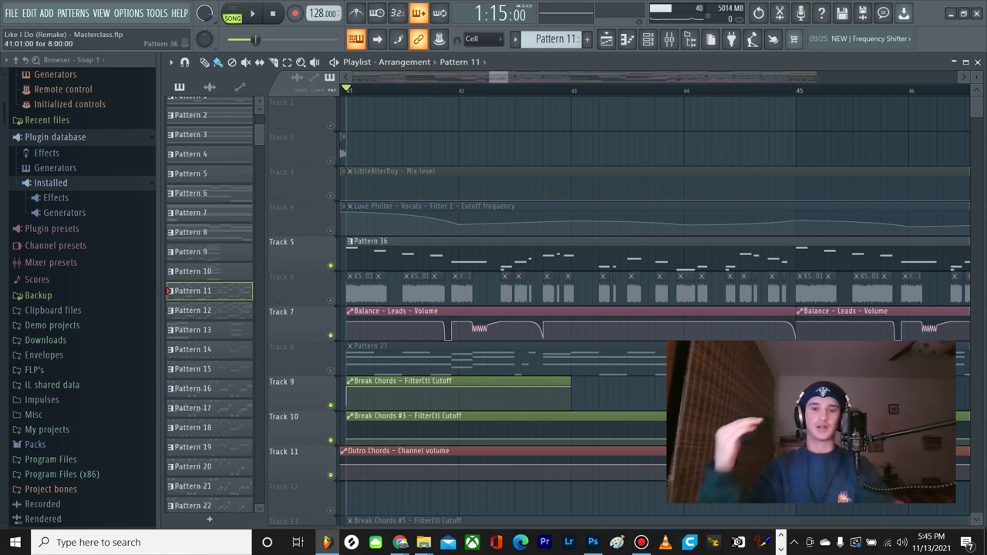
pyautogui.click(432, 245)
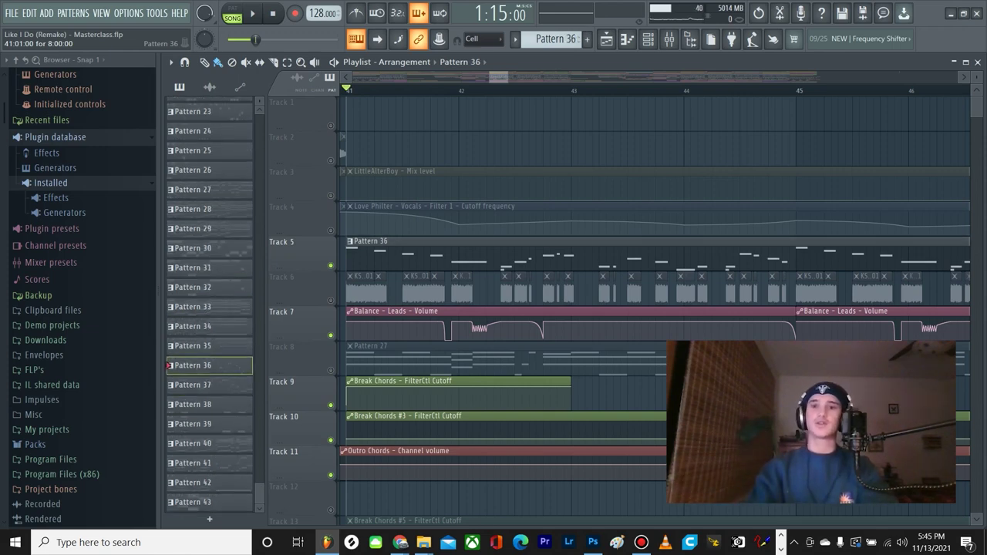
pyautogui.click(648, 39)
pyautogui.scroll(10, 265, 185)
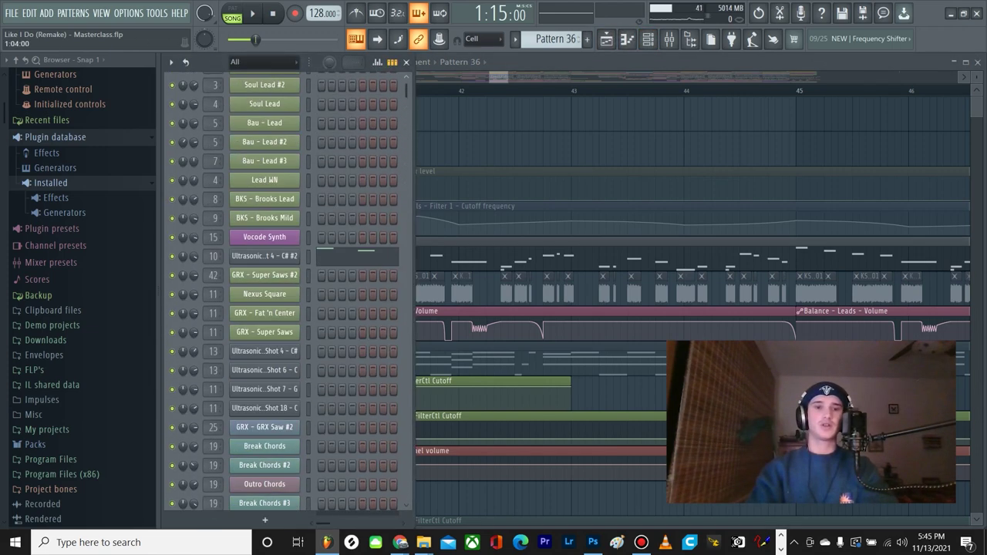
# Step: Audition the GRX - Super Saws #3 layer on its own from bar 41
pyautogui.click(264, 169)
pyautogui.click(251, 168)
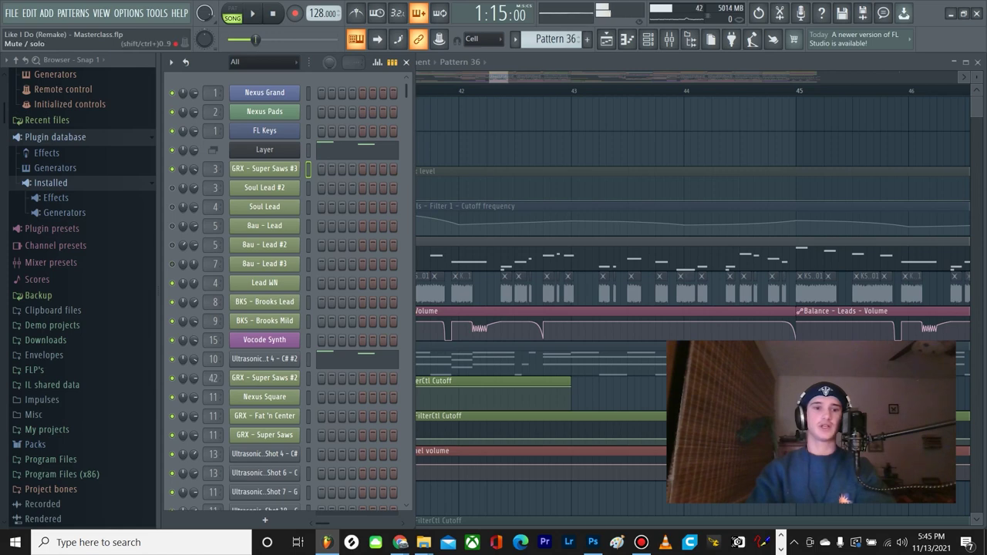
pyautogui.press('space')
pyautogui.press('space')
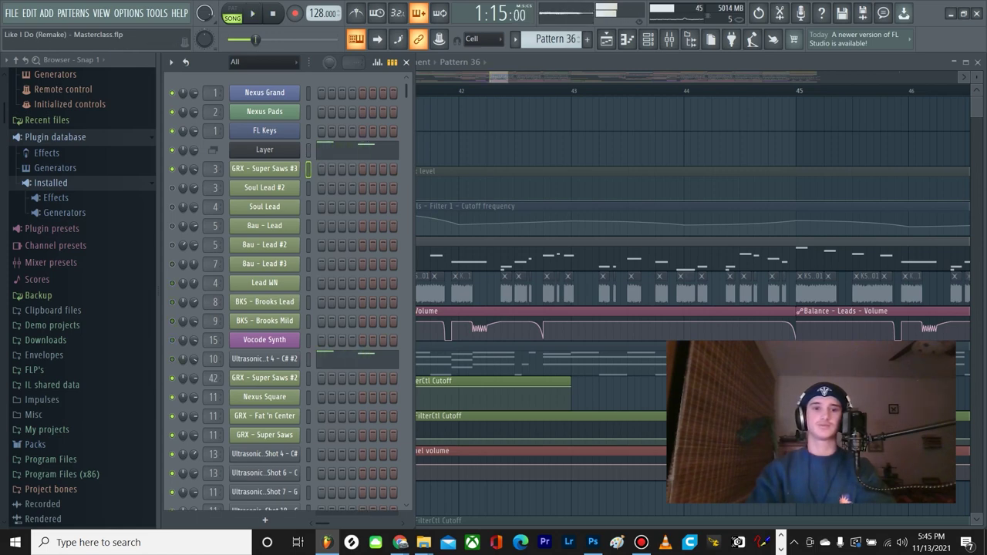
pyautogui.click(262, 169)
pyautogui.click(258, 169)
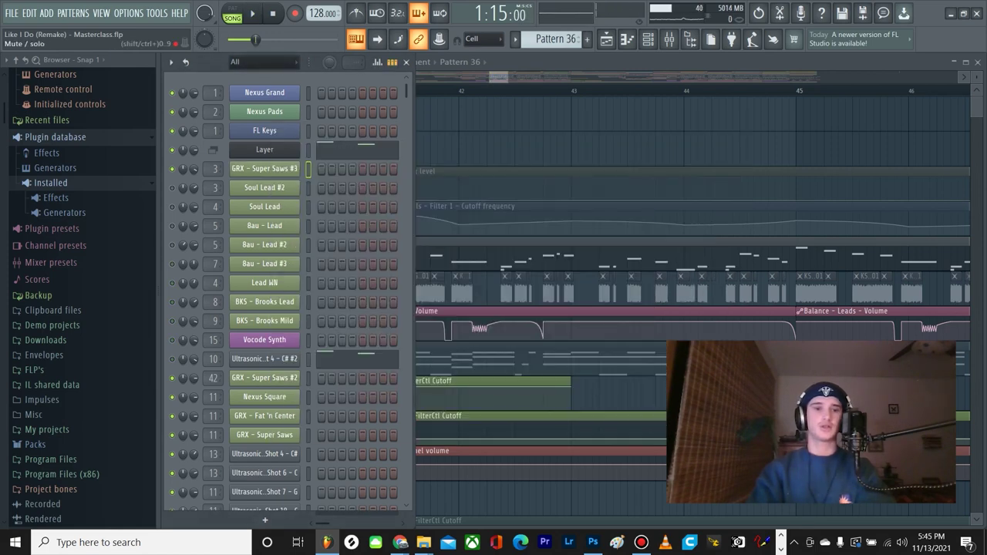
# Step: Unmute the Soul Lead #2 layer and audition it with its Sylenth1 settings open
pyautogui.click(172, 188)
pyautogui.click(264, 188)
pyautogui.press('space')
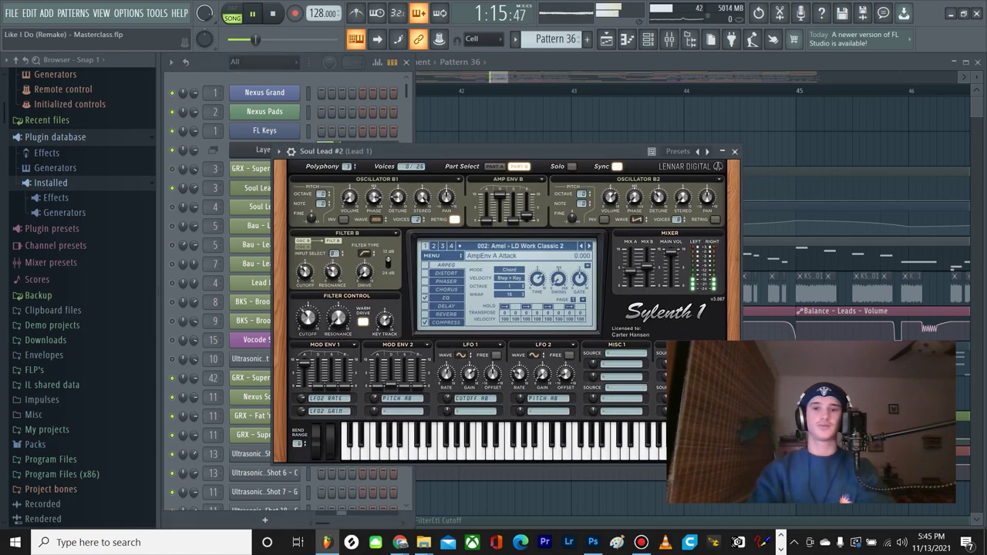
pyautogui.press('space')
pyautogui.press('Escape')
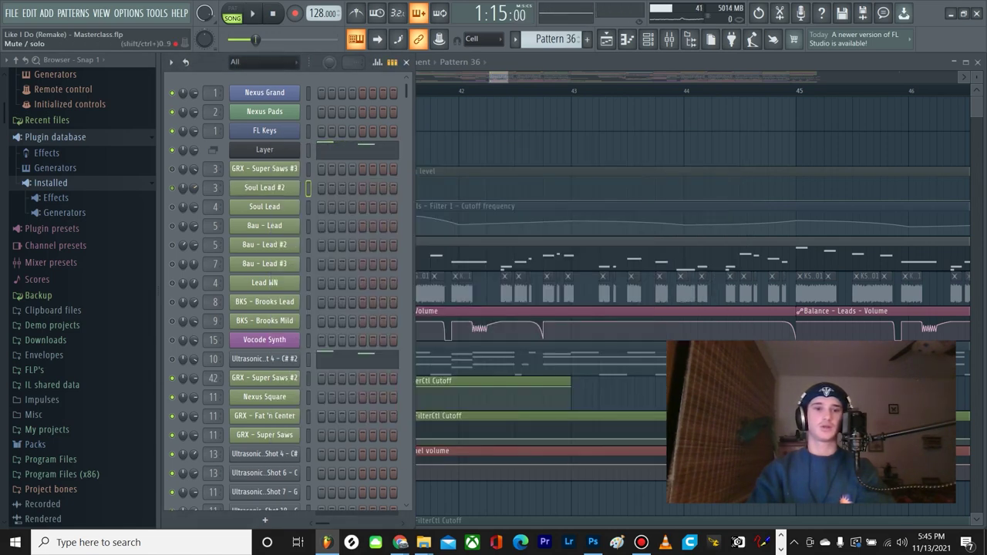
# Step: Open the Soul Lead layer's Sylenth1 patch and inspect its Part B and Part A oscillator settings
pyautogui.click(264, 207)
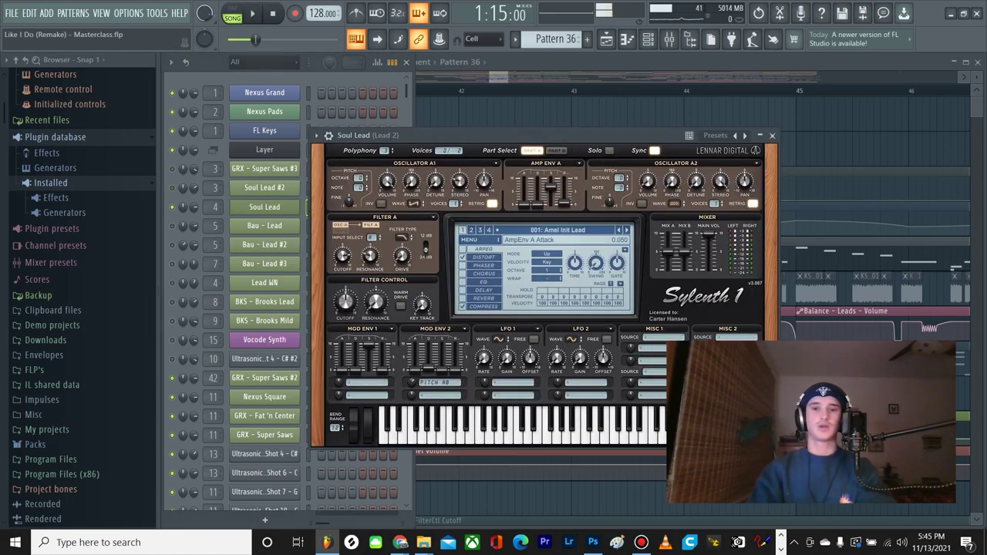
pyautogui.moveTo(462, 135); pyautogui.dragTo(440, 121)
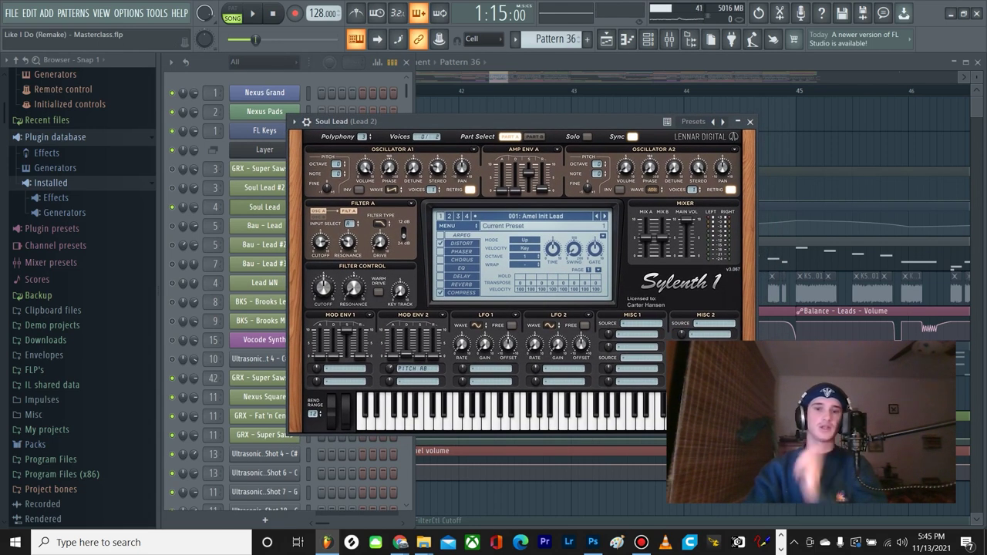
pyautogui.moveTo(505, 122); pyautogui.dragTo(503, 129)
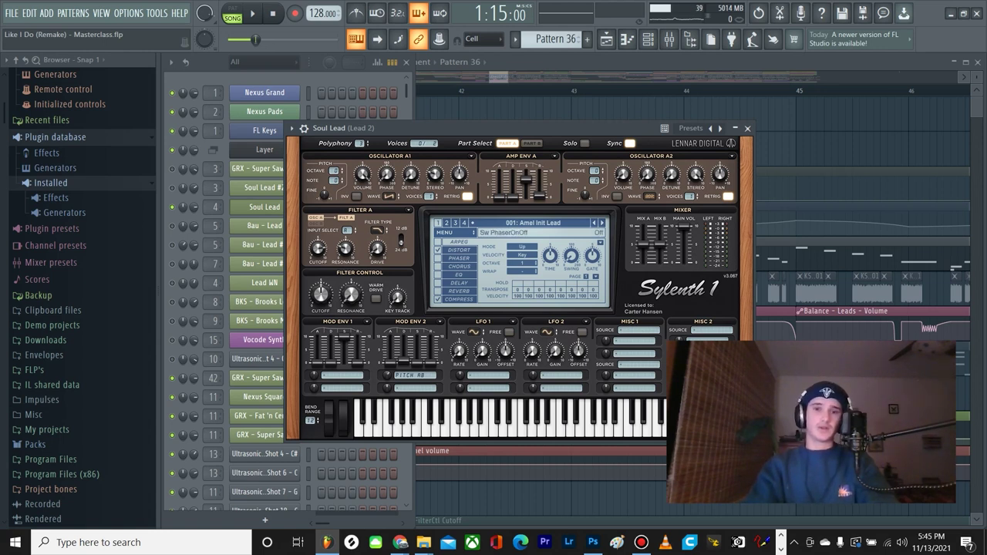
pyautogui.click(531, 144)
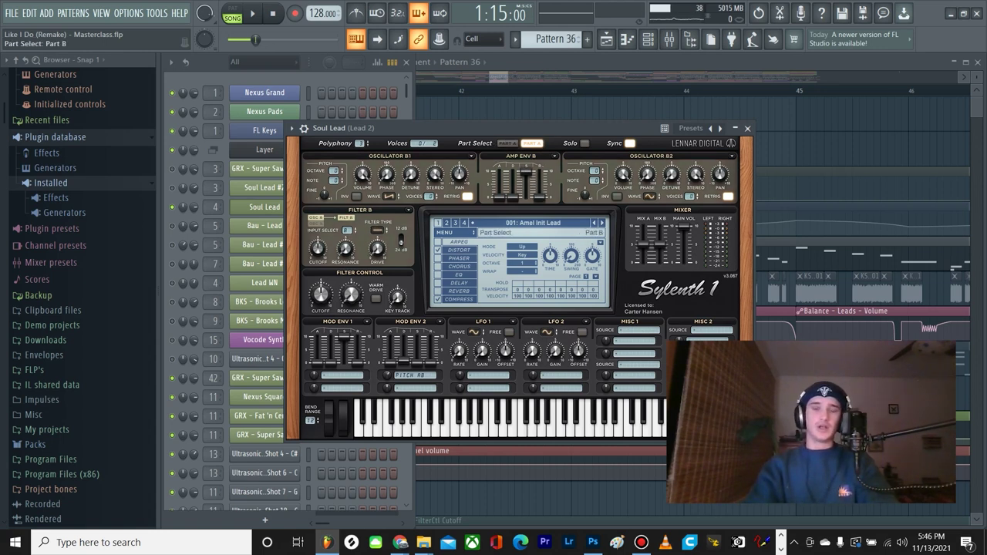
pyautogui.click(507, 144)
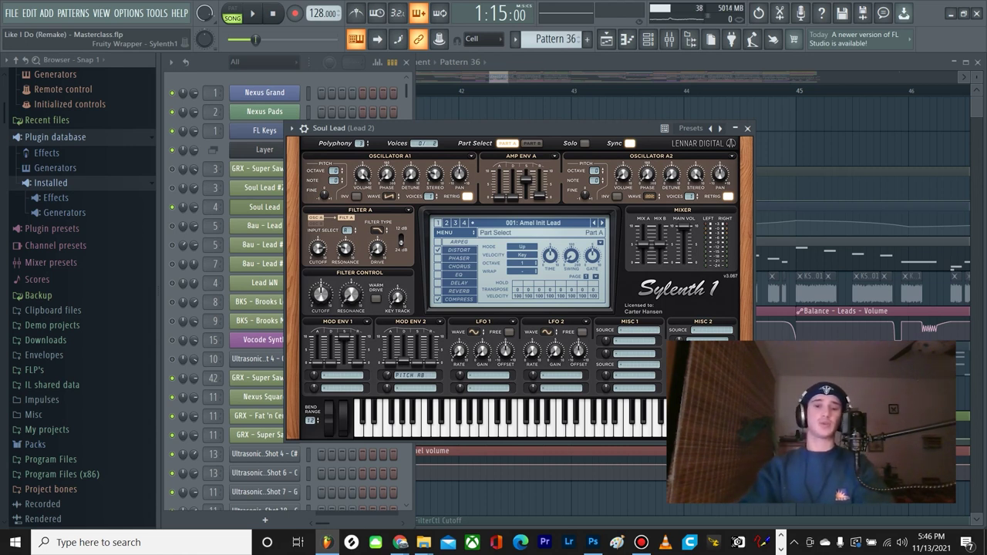
# Step: Play repeated test notes on Soul Lead, review its Sylenth1 patch and close the synth
pyautogui.press('v')
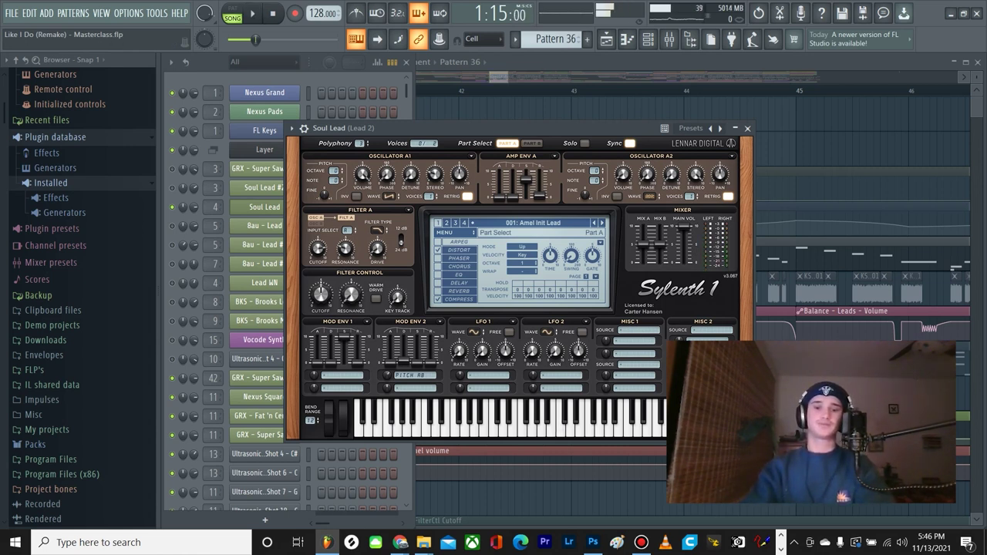
pyautogui.press('v')
pyautogui.press('v')
pyautogui.press('v')
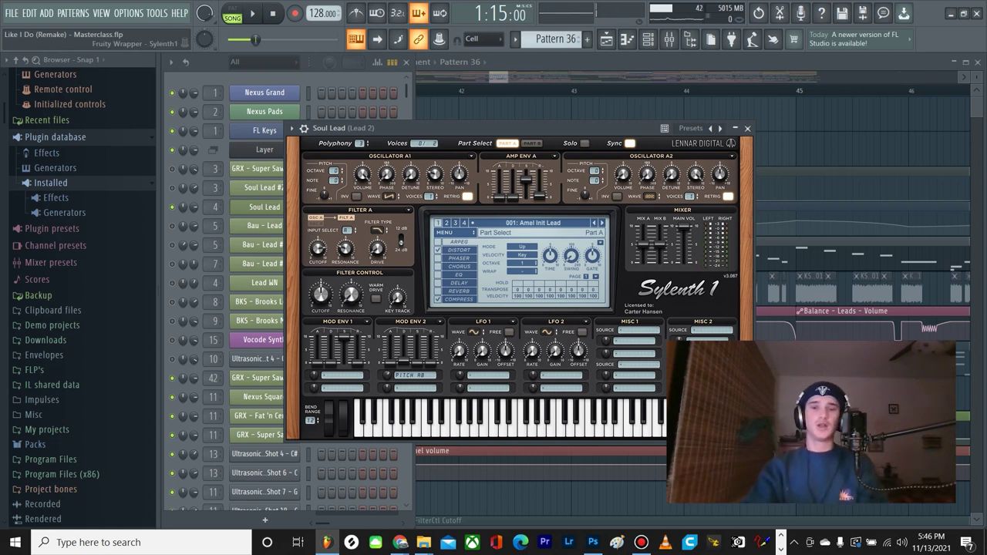
pyautogui.moveTo(509, 127)
pyautogui.mouseDown()
pyautogui.moveTo(496, 135)
pyautogui.moveTo(504, 131)
pyautogui.mouseUp()
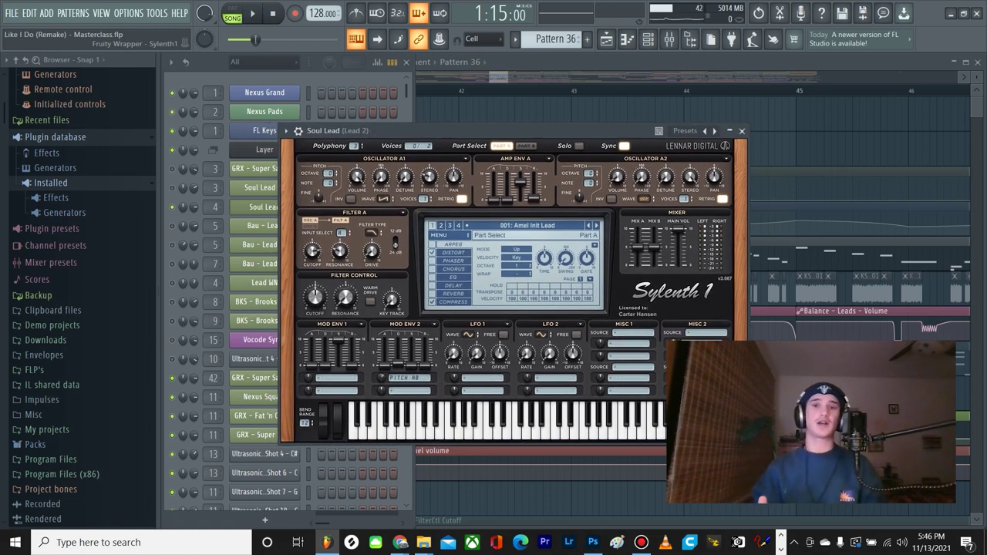
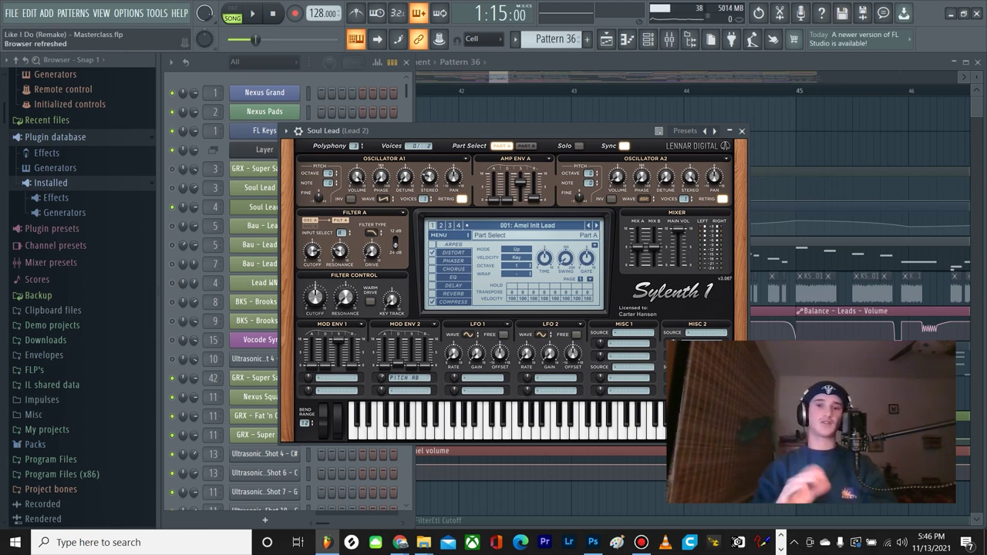
pyautogui.moveTo(501, 131); pyautogui.dragTo(514, 127)
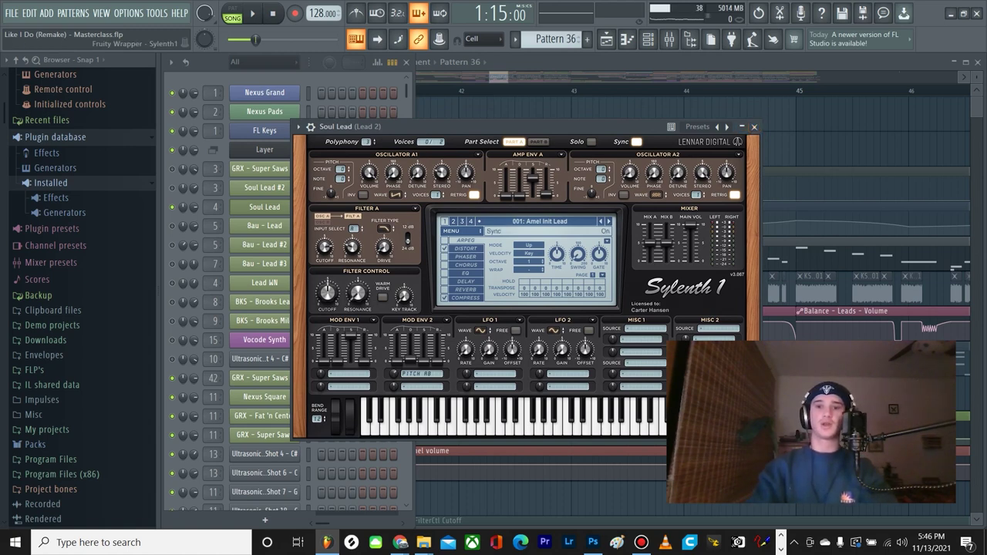
pyautogui.moveTo(609, 127); pyautogui.dragTo(608, 125)
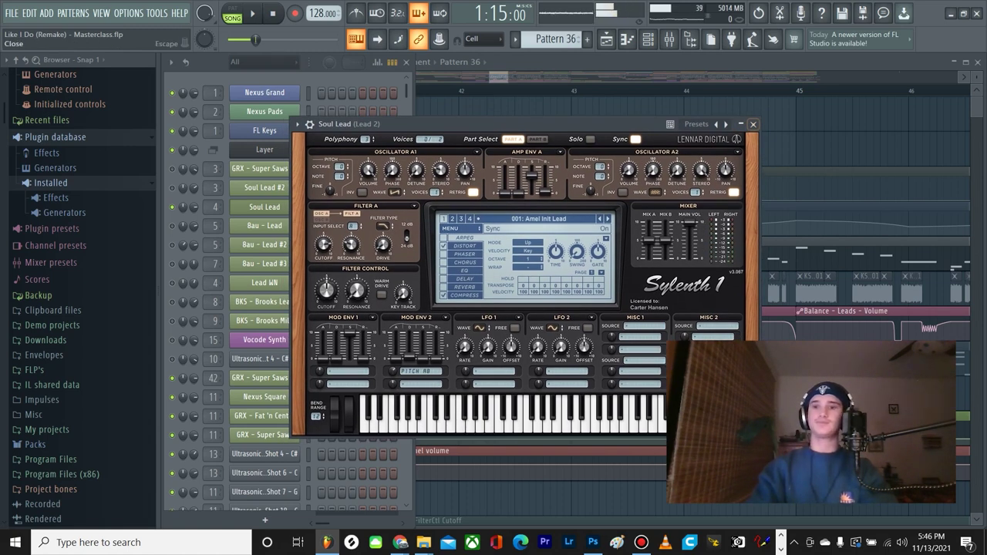
pyautogui.click(753, 123)
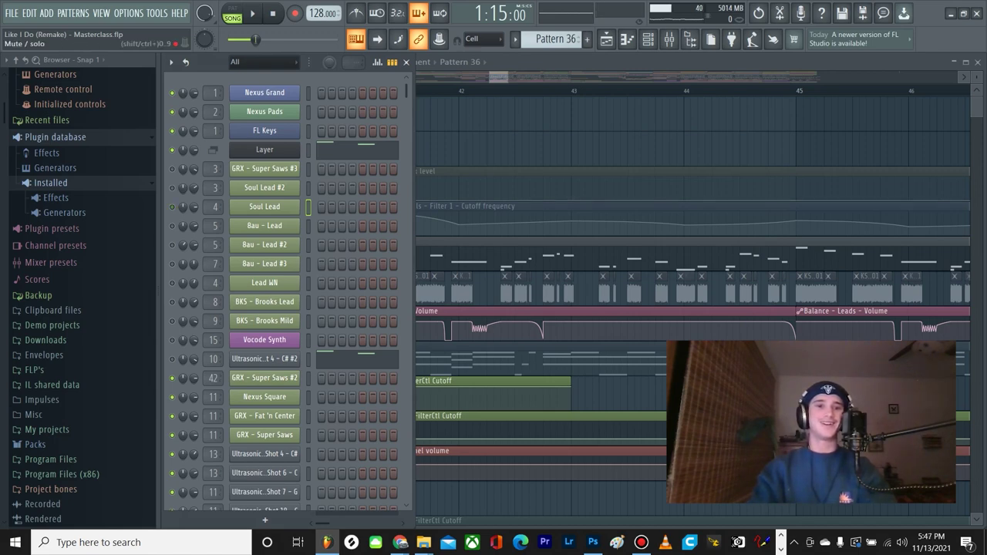
# Step: Audition the Bau - Lead and Bau - Lead #2 layers one at a time, viewing Bau - Lead's Sylenth1 patch
pyautogui.click(264, 226)
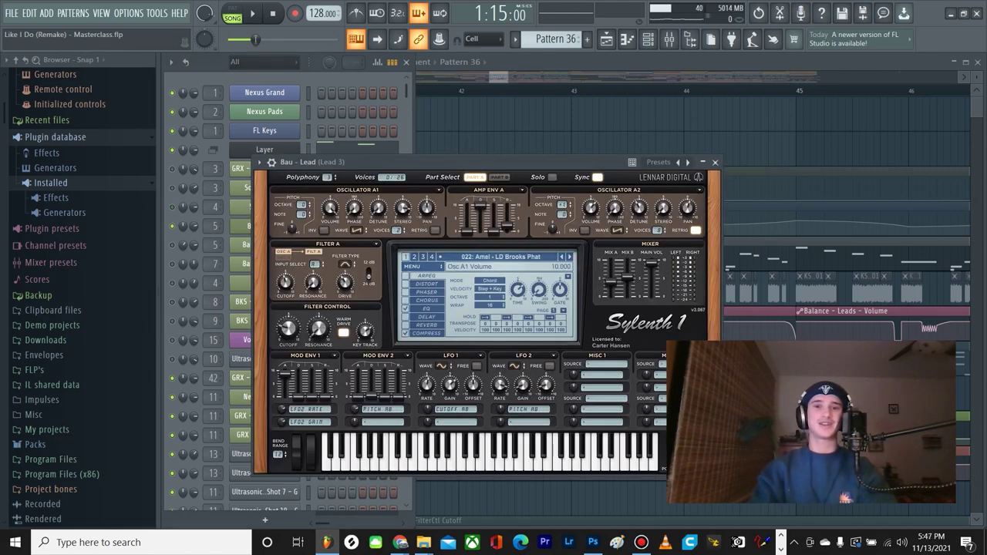
pyautogui.moveTo(432, 163); pyautogui.dragTo(483, 137)
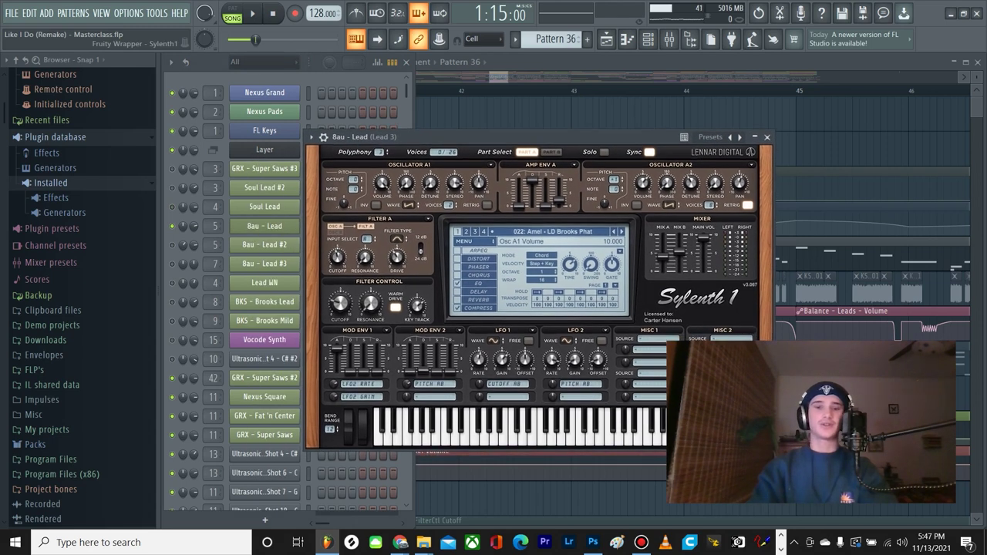
pyautogui.press('space')
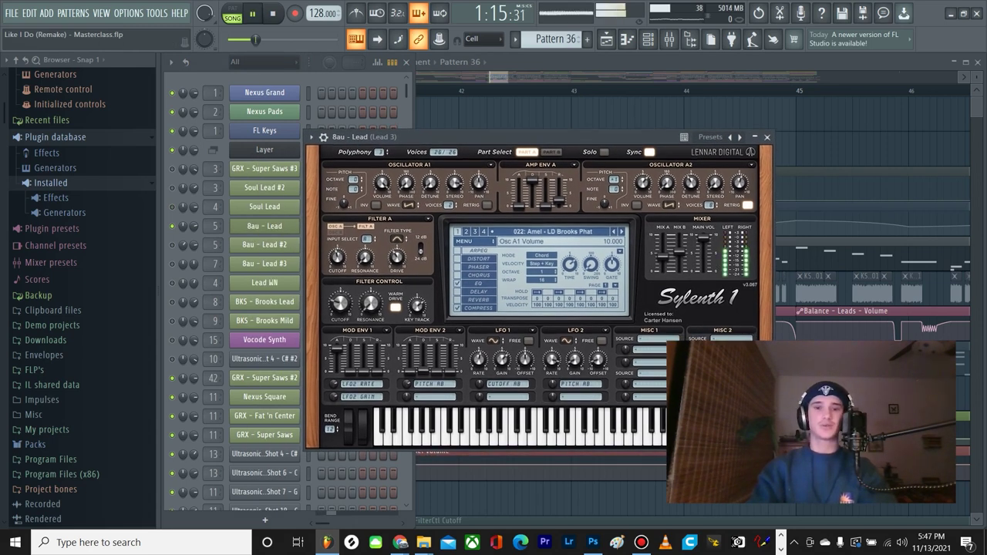
pyautogui.press('space')
pyautogui.click(767, 137)
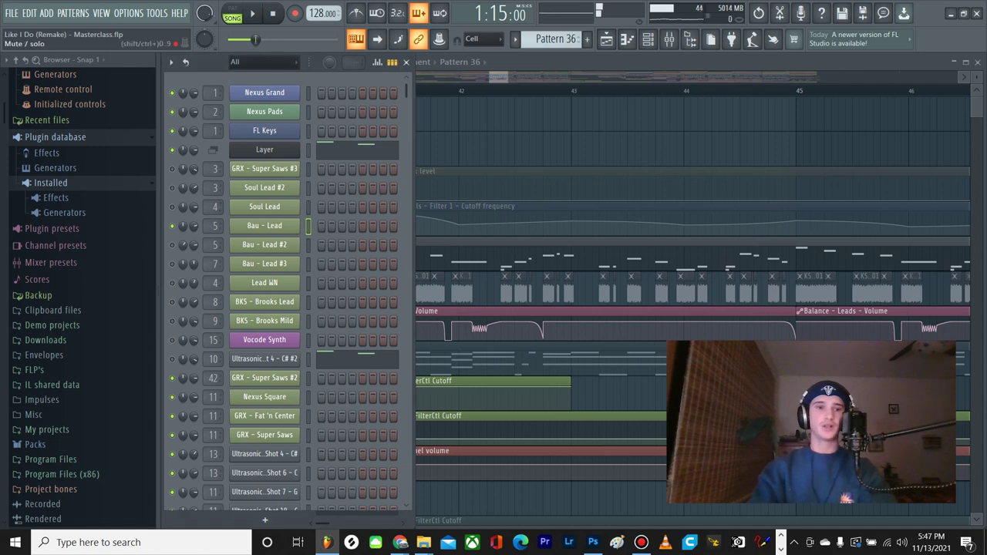
pyautogui.press('space')
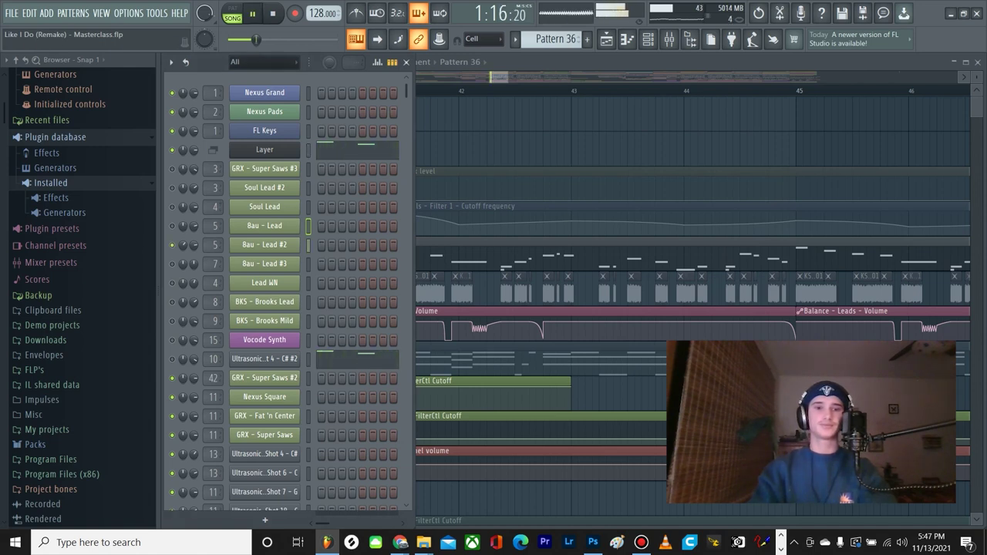
pyautogui.press('space')
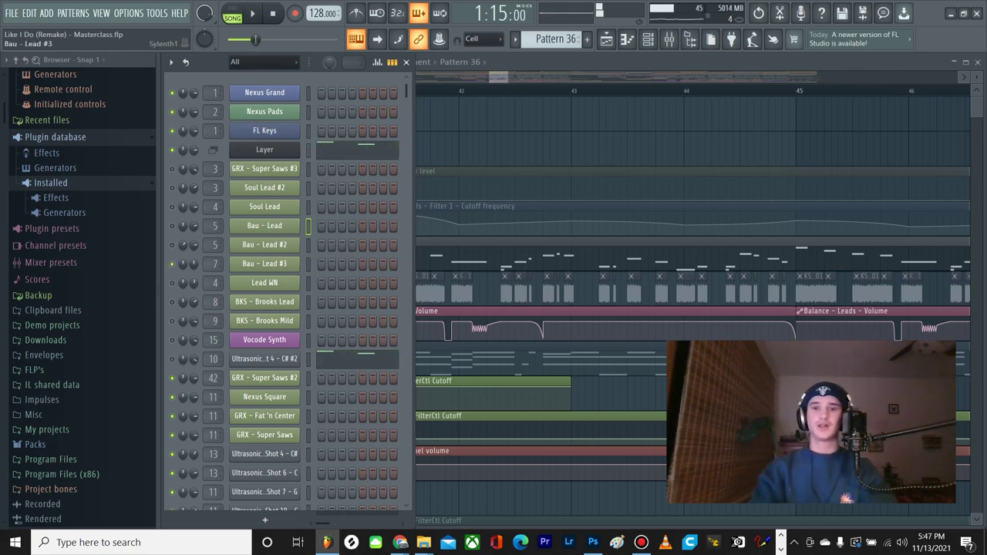
# Step: View the Sylenth1 patches of the Bau - Lead #3 and Lead WN layers, closing each synth after review
pyautogui.click(264, 263)
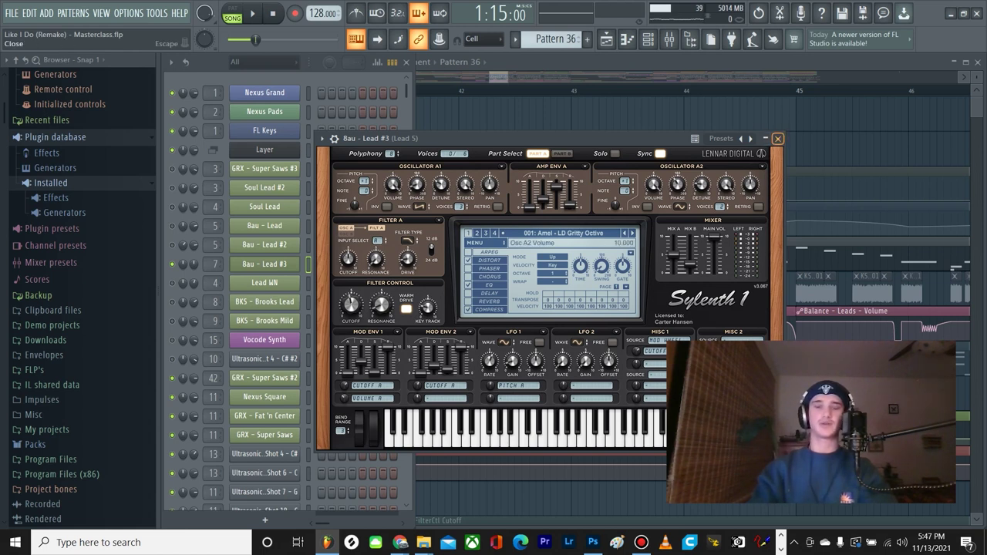
pyautogui.click(777, 138)
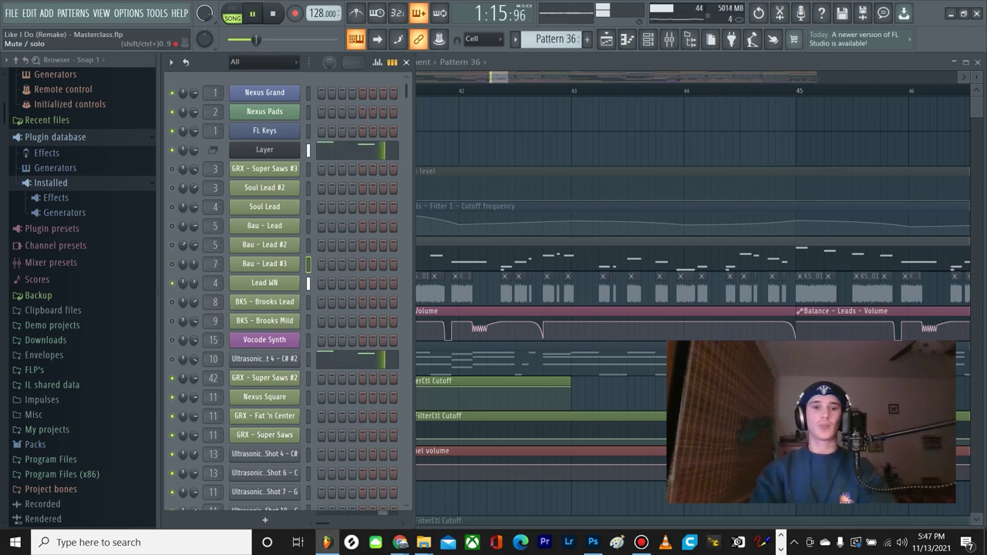
pyautogui.click(265, 282)
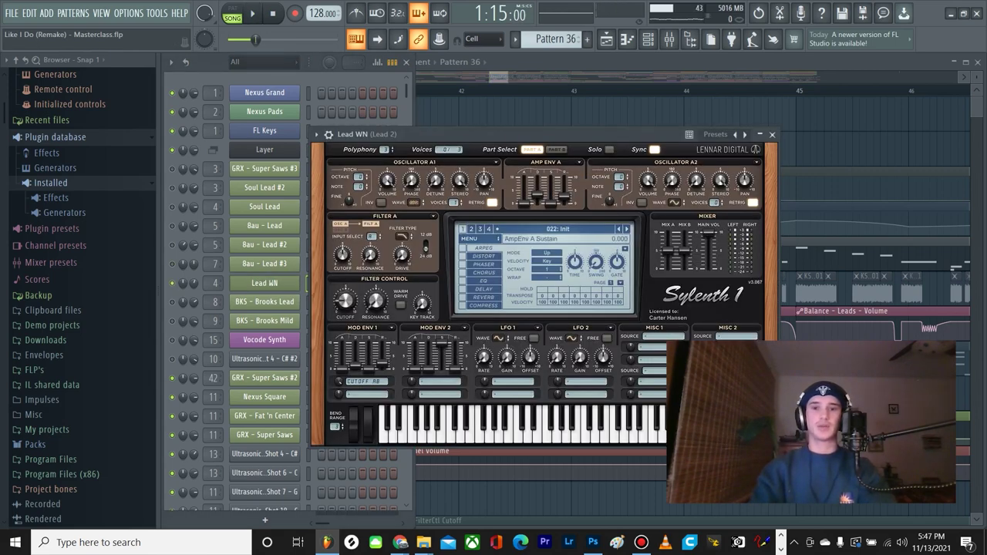
pyautogui.click(771, 134)
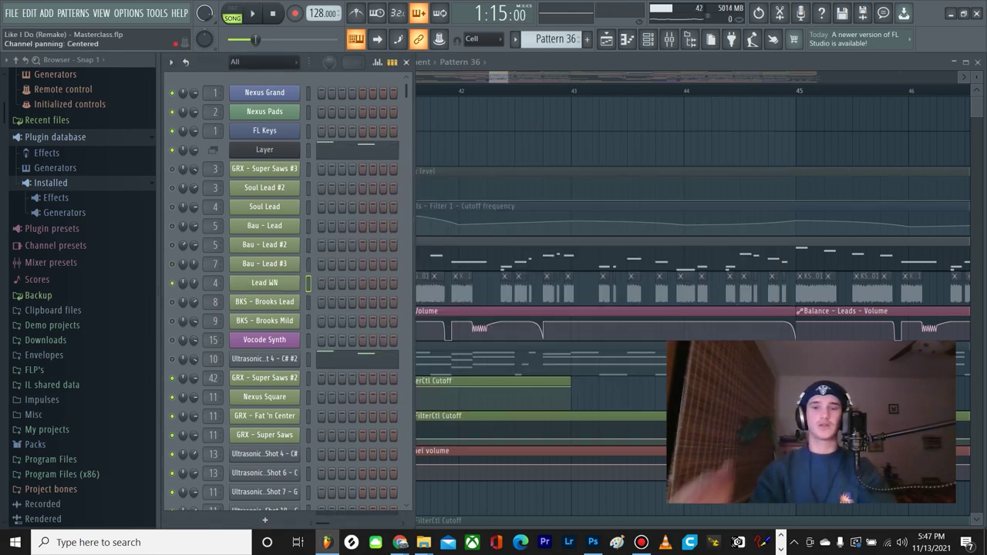
# Step: Audition the BKS - Brooks Lead layer and the Vocal Shot 4 - C# #2 layer, viewing the vocal shot's sampler settings
pyautogui.press('space')
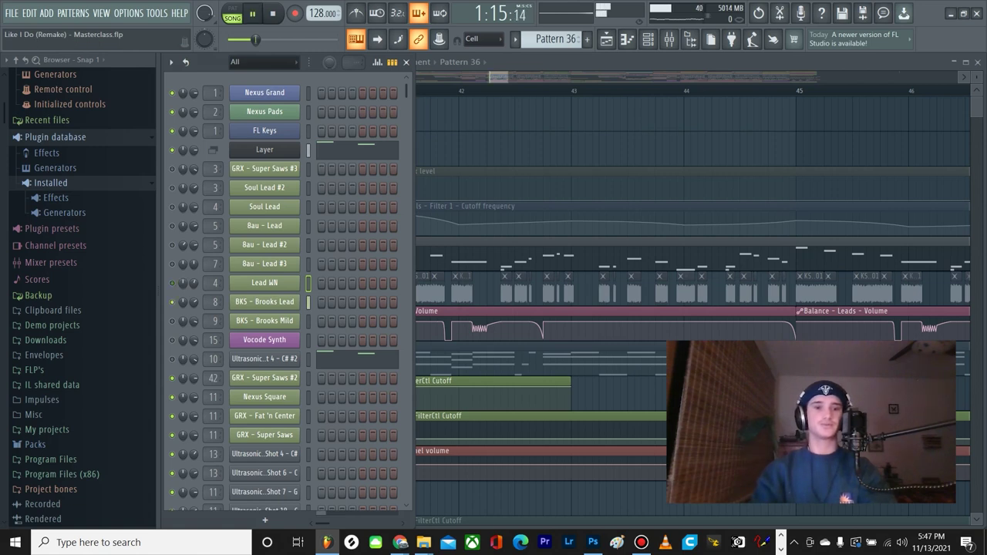
pyautogui.press('space')
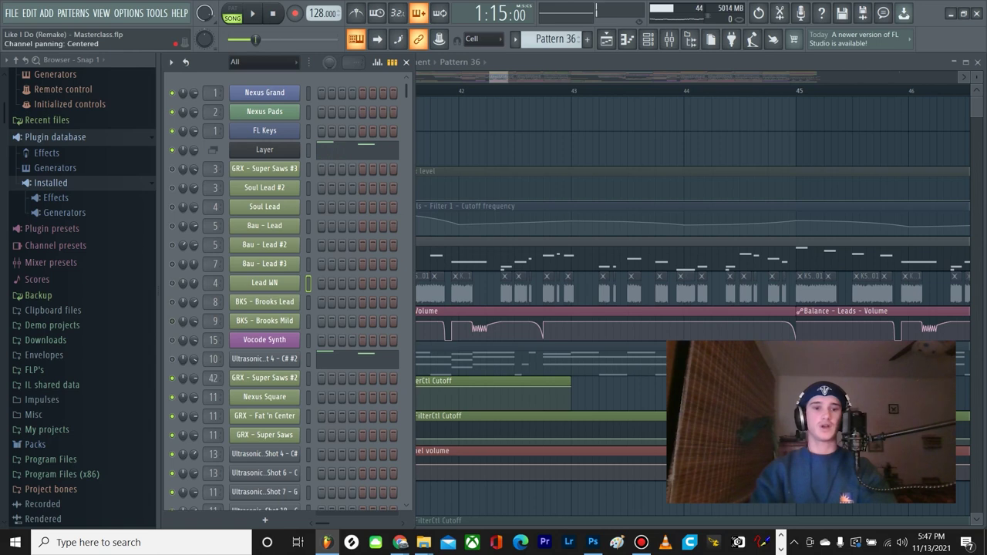
pyautogui.click(264, 359)
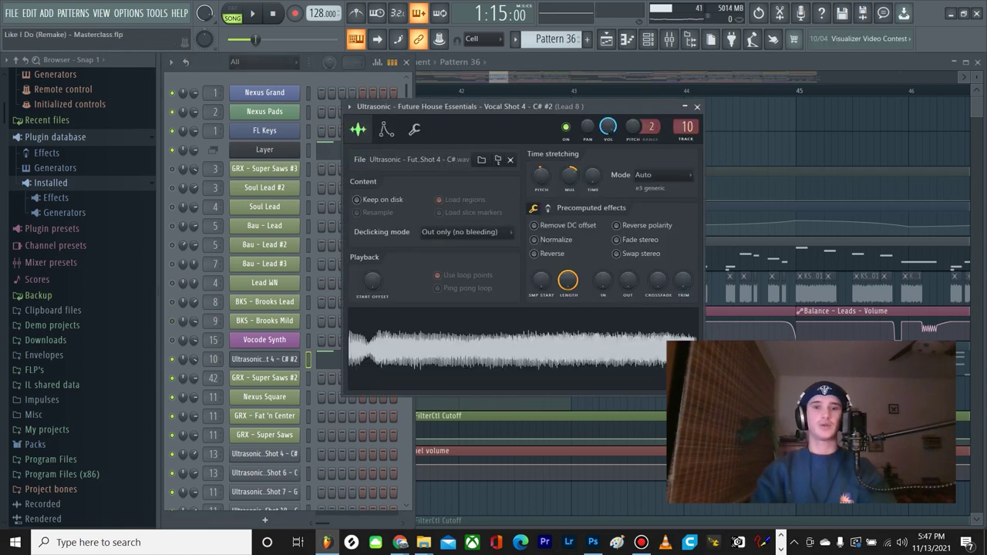
pyautogui.moveTo(685, 106); pyautogui.dragTo(669, 124)
pyautogui.press('space')
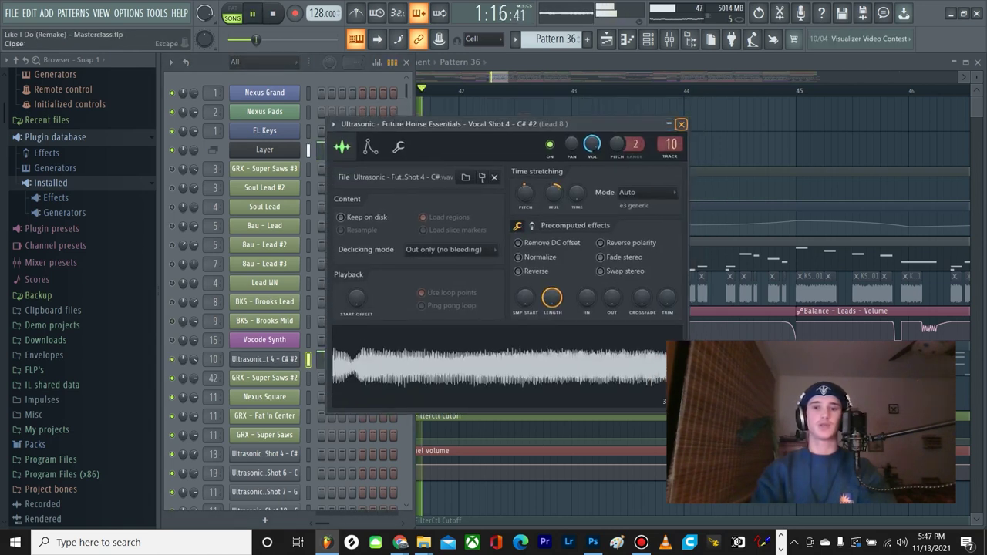
pyautogui.press('space')
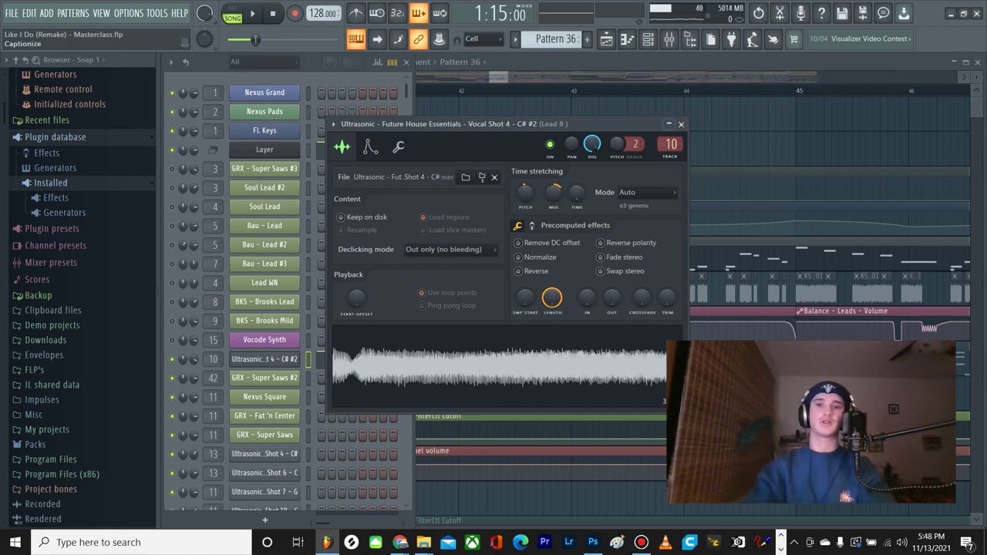
pyautogui.click(681, 124)
# Step: Switch to the mixer and look over the lead tracks from Lead 1 through the Lead Bus
pyautogui.press('F5')
pyautogui.scroll(-4, 540, 269)
pyautogui.press('F9')
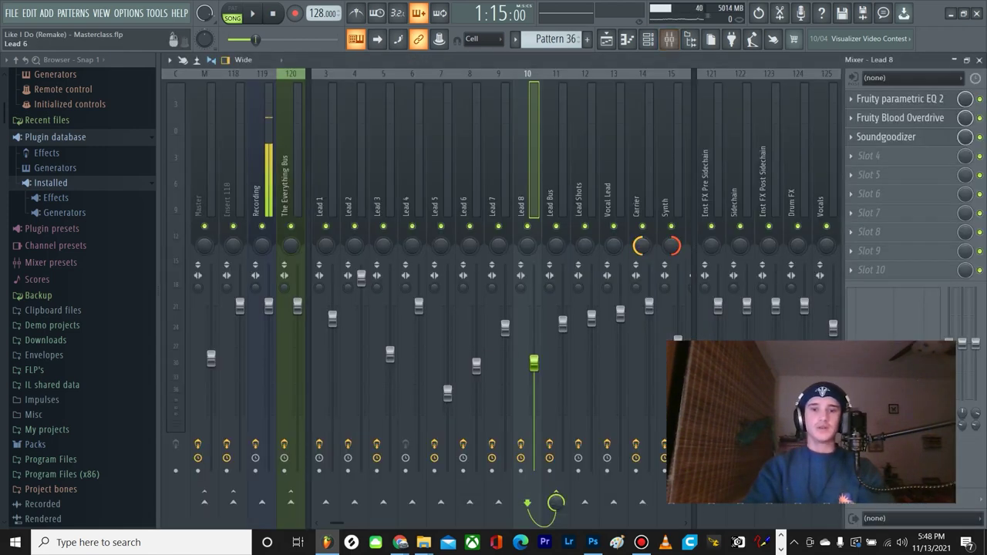
pyautogui.scroll(-3, 462, 270)
pyautogui.scroll(5, 463, 270)
pyautogui.scroll(-3, 463, 270)
pyautogui.scroll(3, 463, 270)
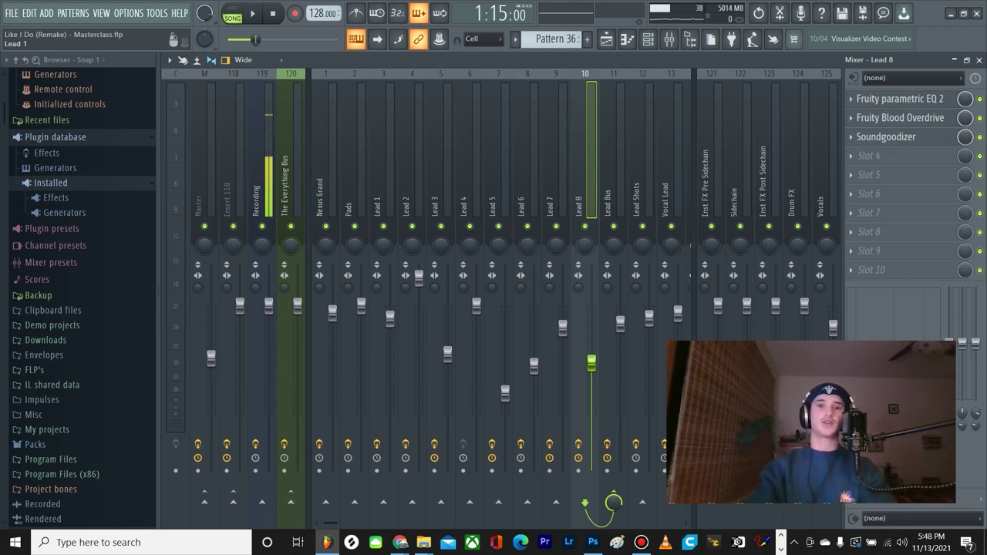
# Step: Examine the effect chain on the Lead 1 mixer track and the one on the Lead Bus
pyautogui.click(384, 174)
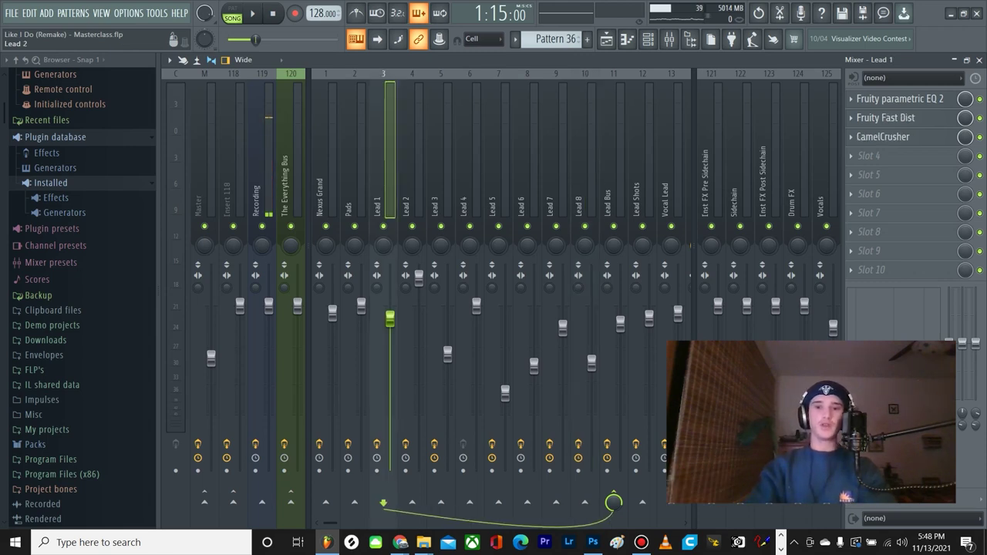
pyautogui.scroll(-3, 468, 192)
pyautogui.click(526, 176)
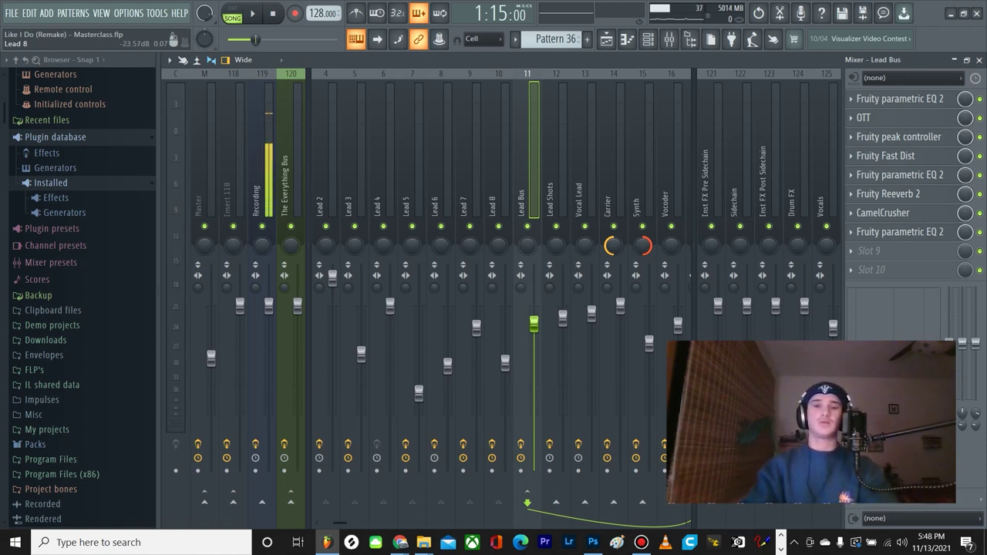
pyautogui.scroll(3, 499, 317)
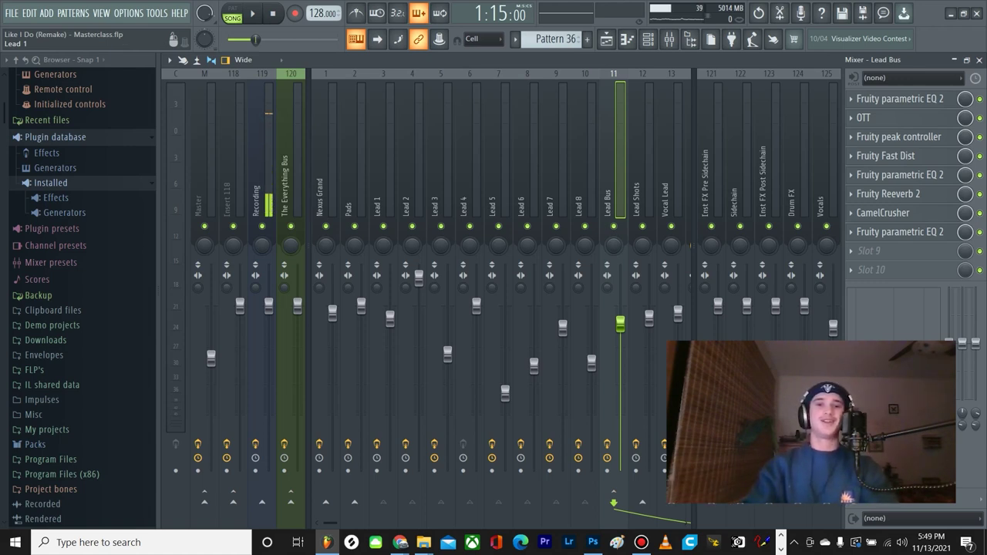
# Step: Go through the effect chains of mixer tracks Lead 1 to Lead 8 one after another
pyautogui.click(382, 177)
pyautogui.scroll(-1, 385, 181)
pyautogui.scroll(1, 386, 182)
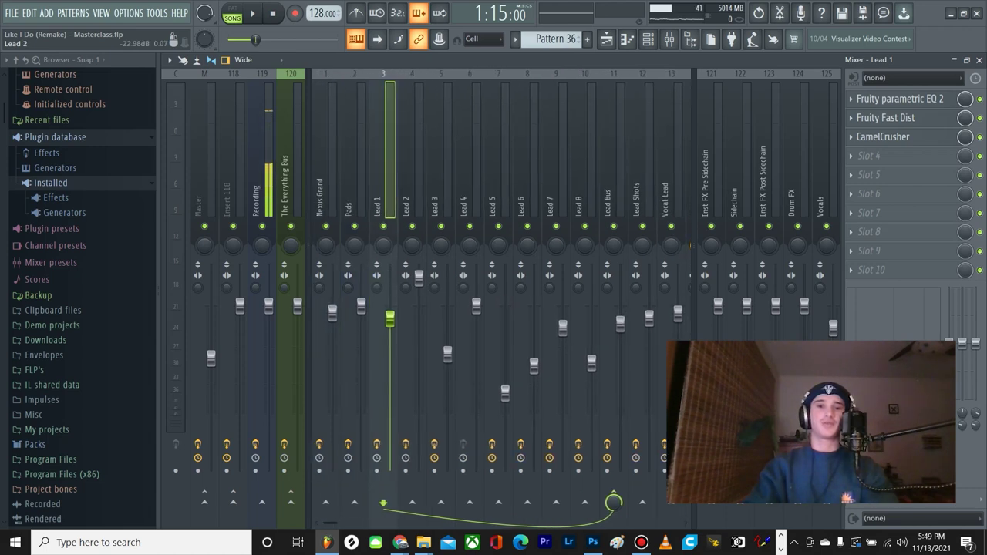
pyautogui.click(411, 177)
pyautogui.click(440, 177)
pyautogui.click(470, 177)
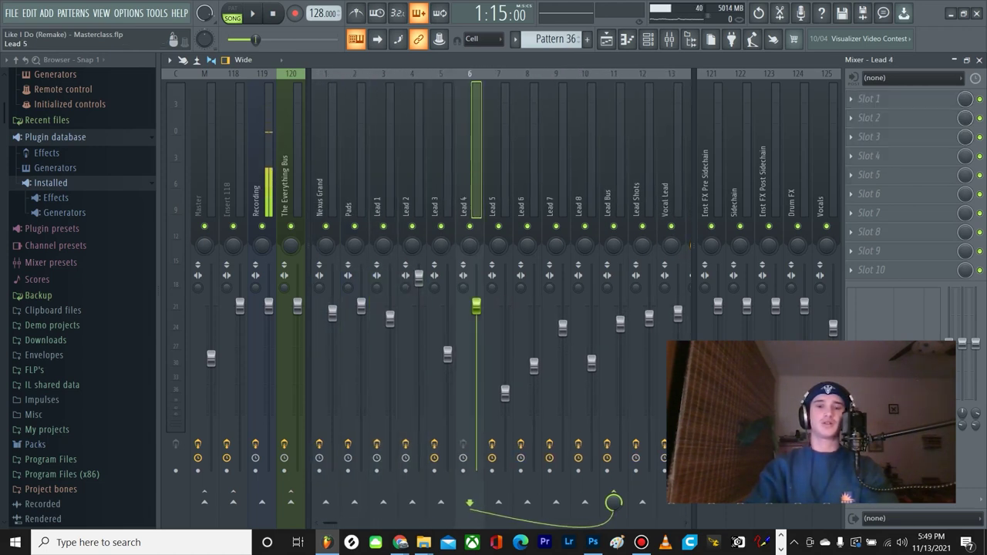
pyautogui.click(498, 178)
pyautogui.click(527, 178)
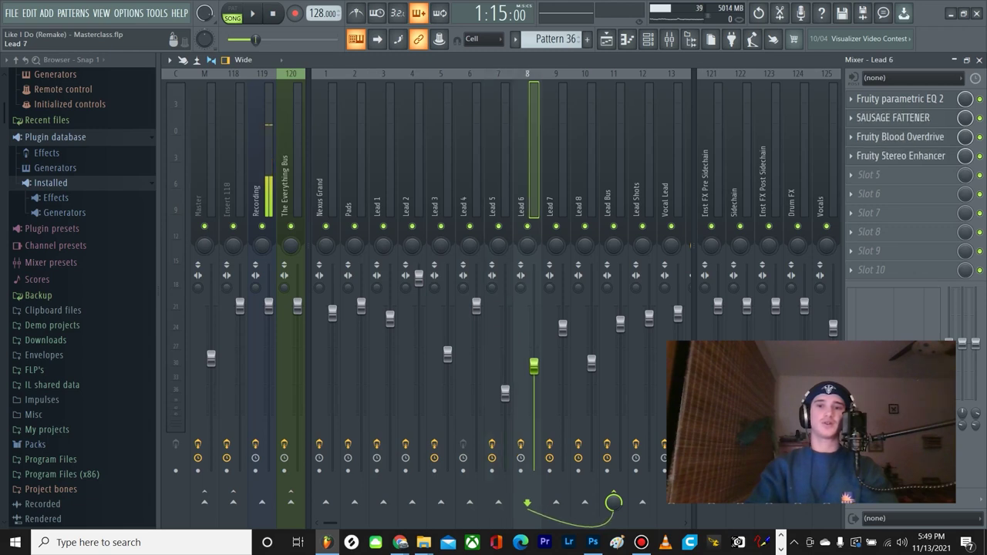
pyautogui.click(556, 177)
pyautogui.click(584, 177)
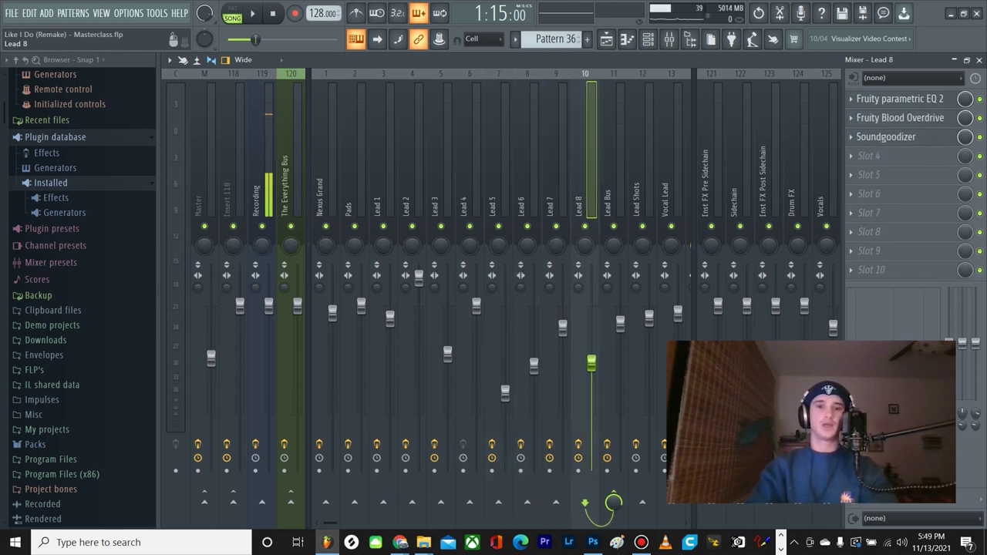
# Step: Follow the routing of Lead 1 to the Lead Bus and view the bus's effect chain
pyautogui.click(383, 178)
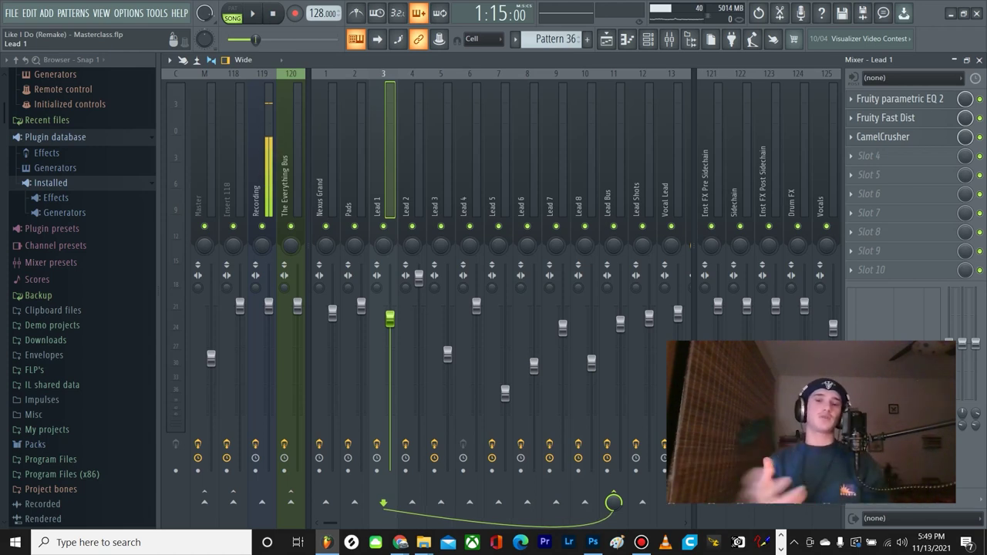
pyautogui.scroll(-3, 401, 200)
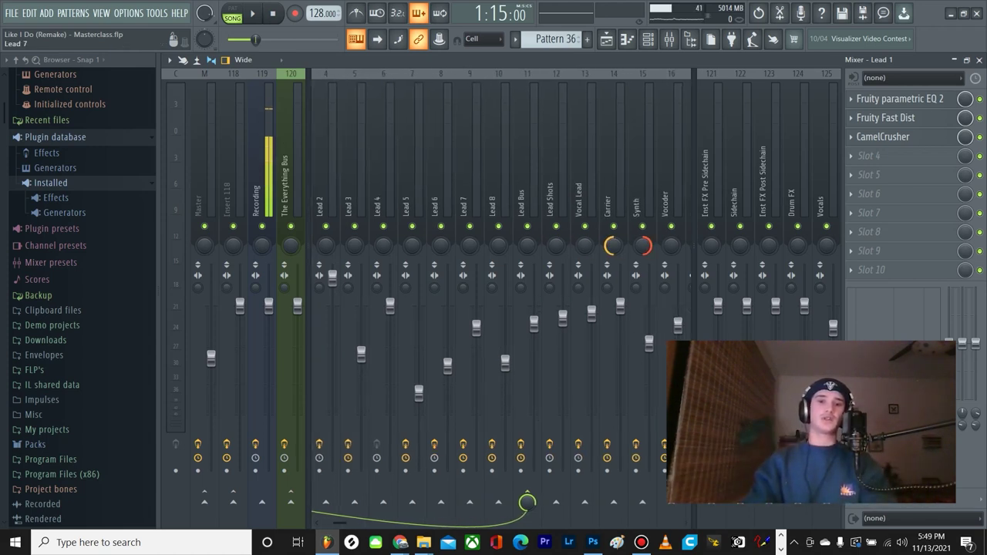
pyautogui.click(527, 502)
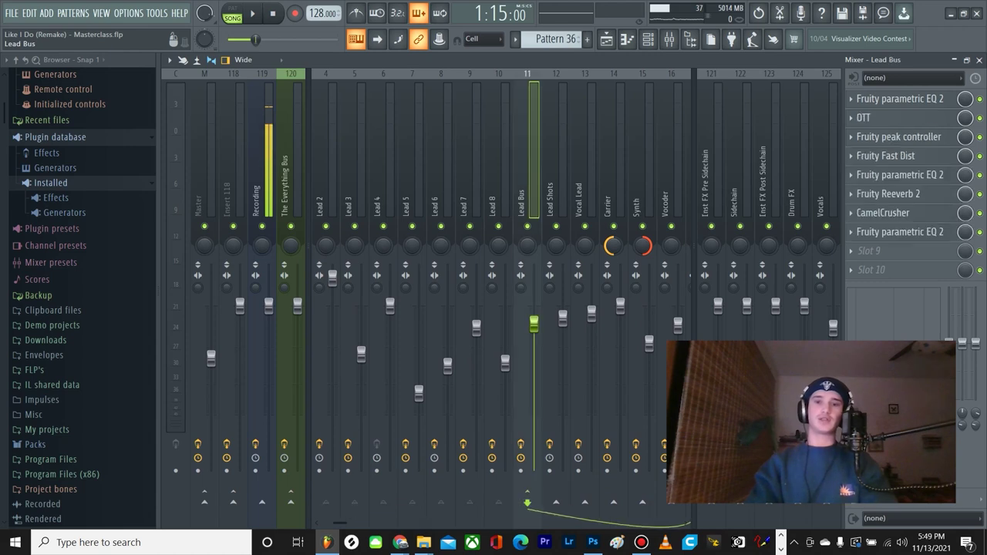
pyautogui.scroll(3, 377, 232)
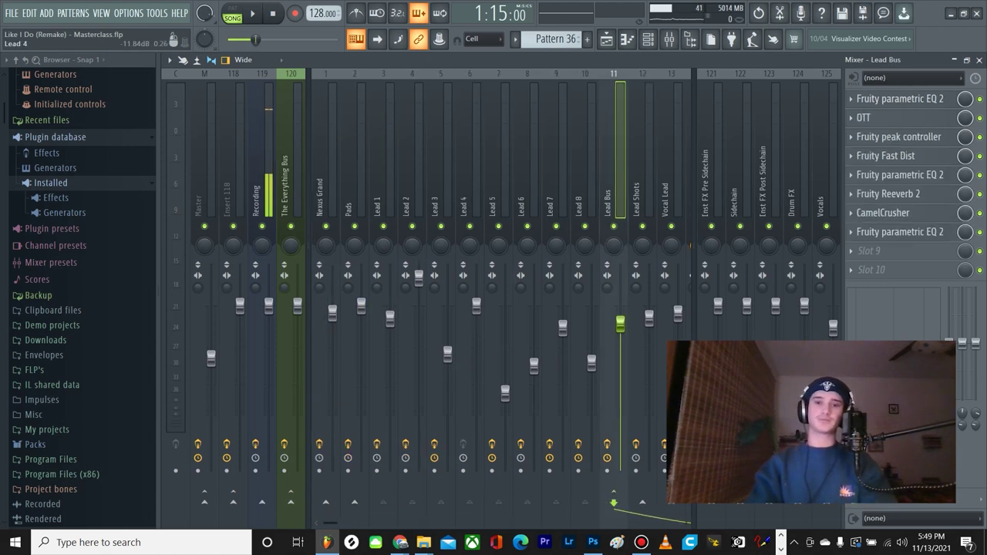
# Step: Step through Lead 1 to Lead 8 again, reviewing each track's individual processing and its send to the Lead Bus
pyautogui.click(378, 193)
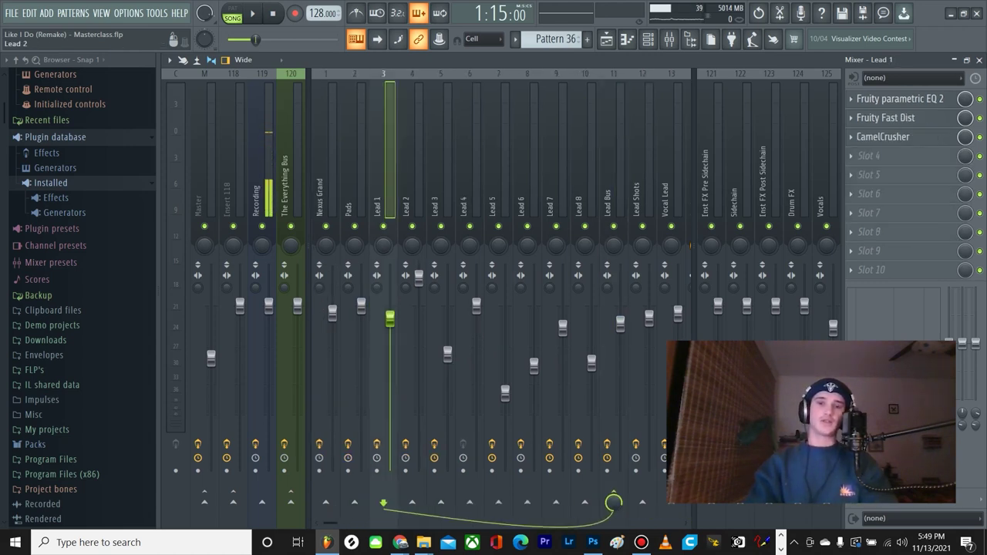
pyautogui.click(406, 193)
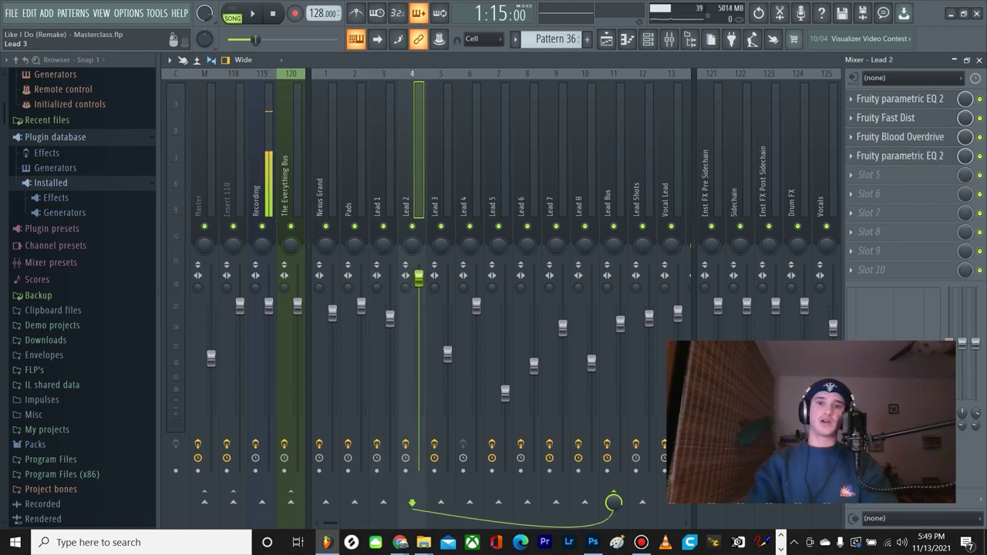
pyautogui.click(435, 192)
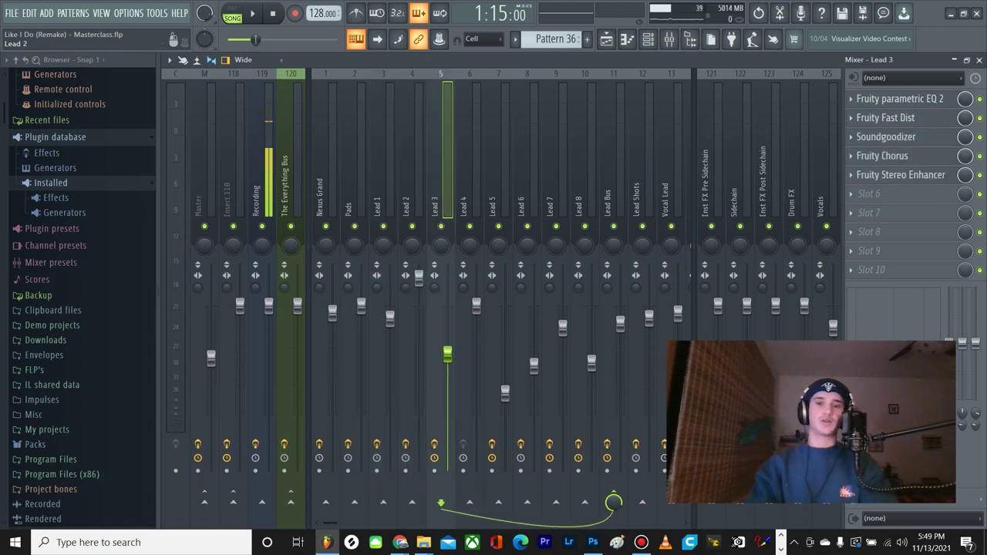
pyautogui.click(464, 193)
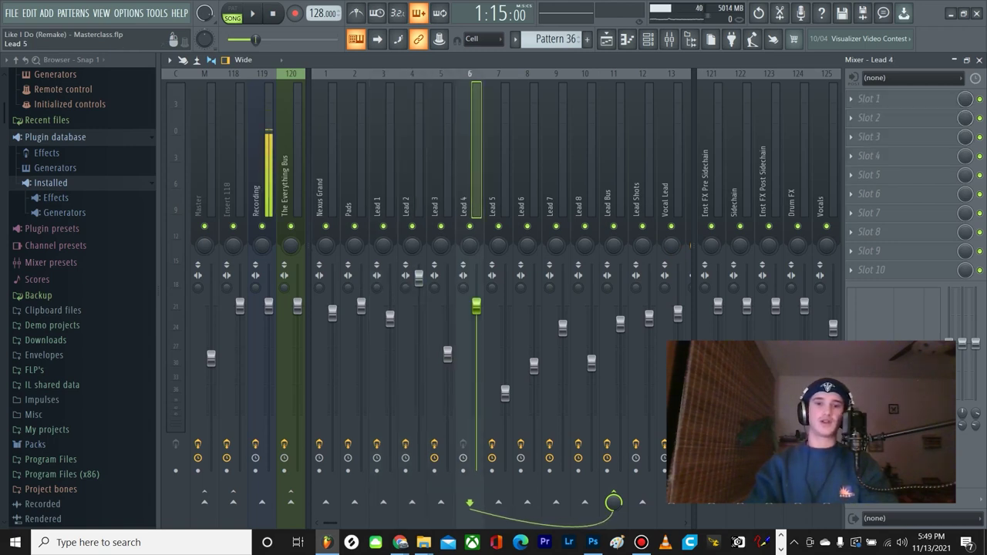
pyautogui.click(492, 193)
pyautogui.click(522, 193)
pyautogui.click(550, 193)
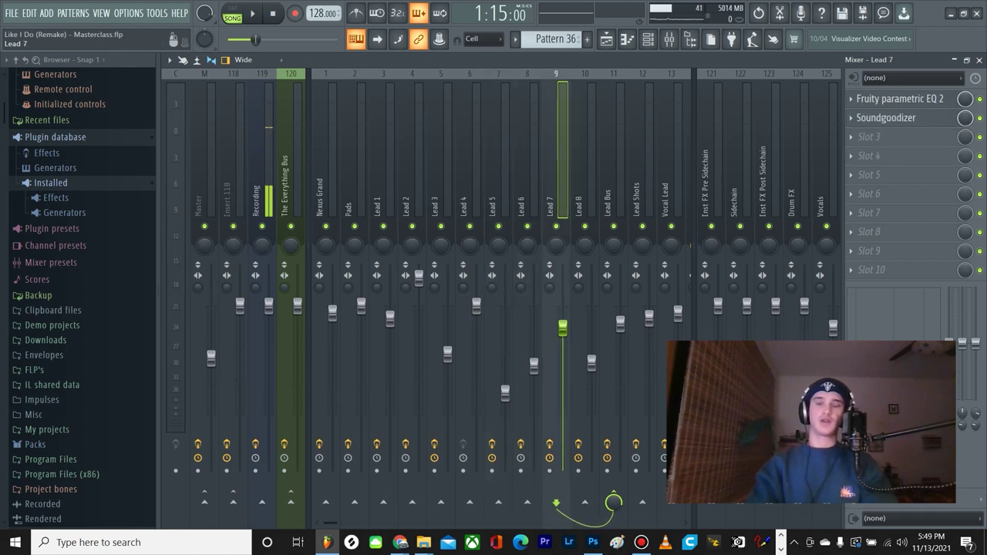
pyautogui.click(579, 192)
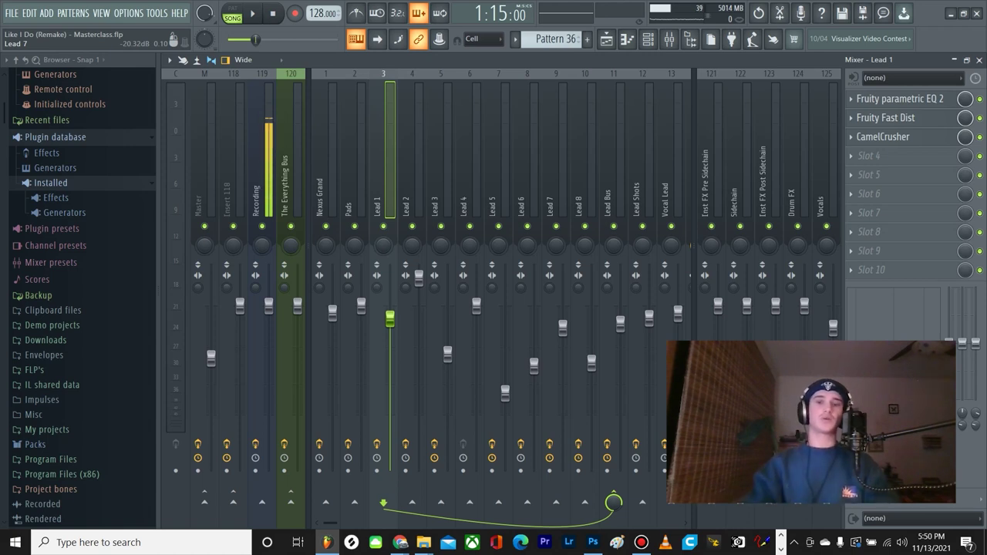
# Step: Compare the Lead Bus effect chain with Lead 7's and check where the Lead Bus is routed
pyautogui.click(613, 497)
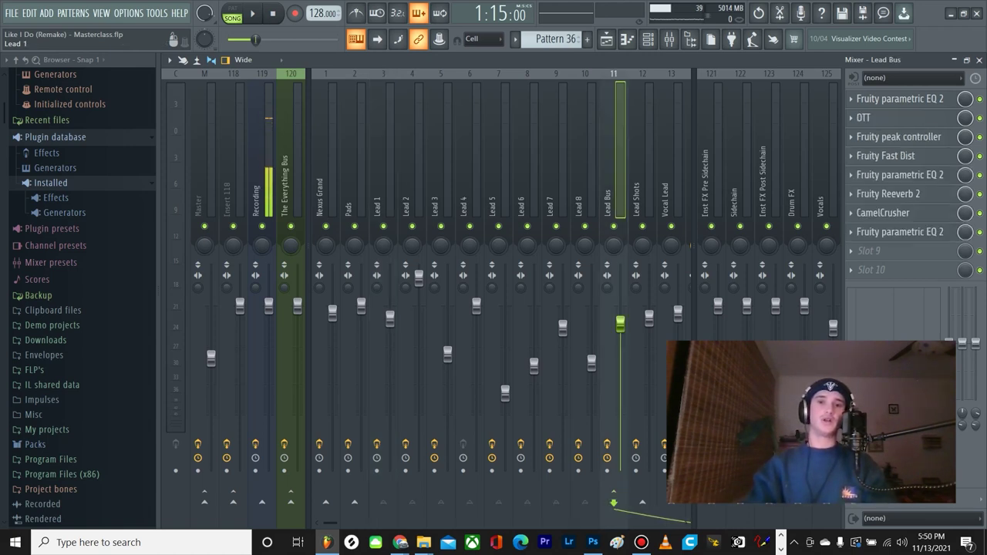
pyautogui.moveTo(613, 185); pyautogui.dragTo(555, 185)
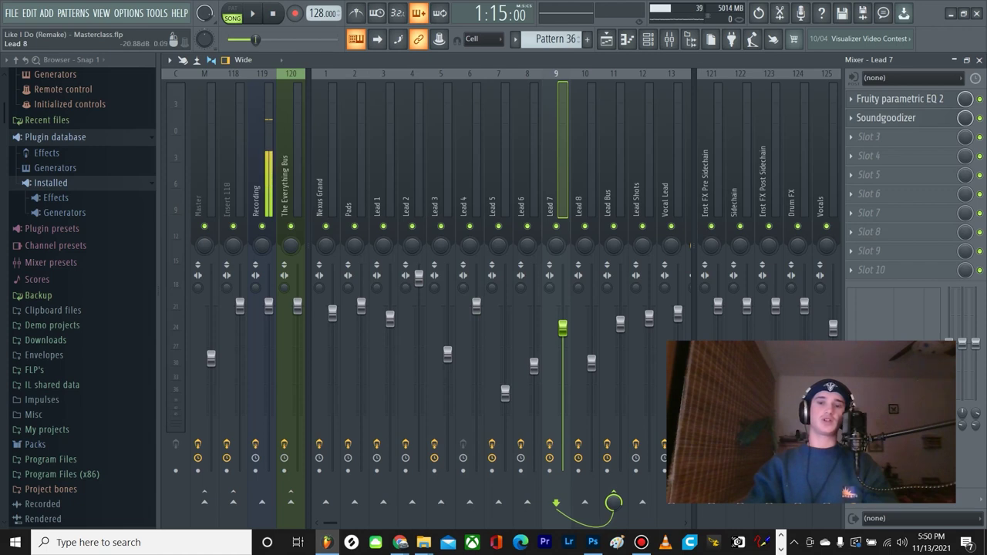
pyautogui.click(614, 185)
pyautogui.scroll(-3, 614, 185)
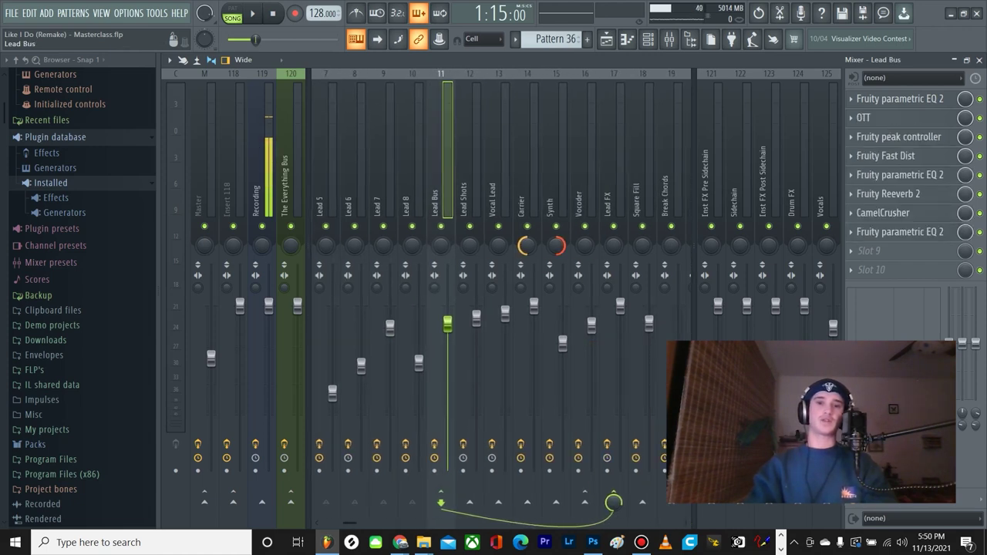
pyautogui.click(383, 185)
pyautogui.click(441, 185)
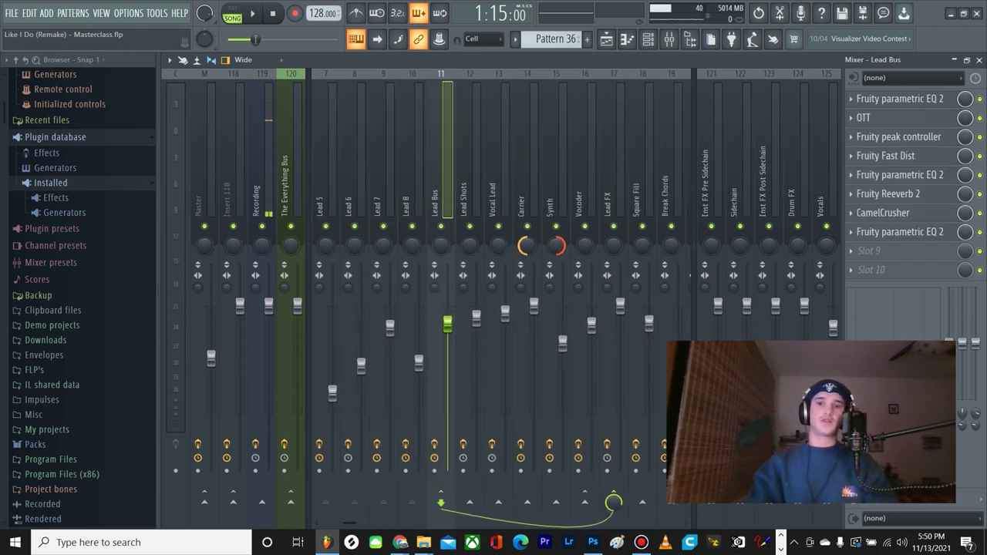
# Step: View Lead 3's effect chain and follow its routing to the Lead Bus, leaving the bus selected
pyautogui.scroll(3, 419, 339)
pyautogui.click(441, 185)
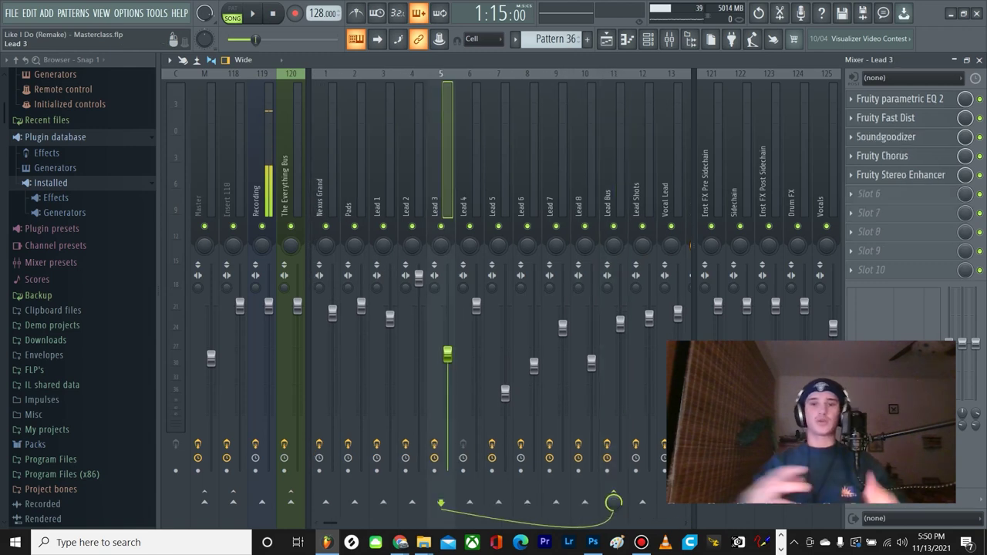
pyautogui.scroll(-2, 614, 502)
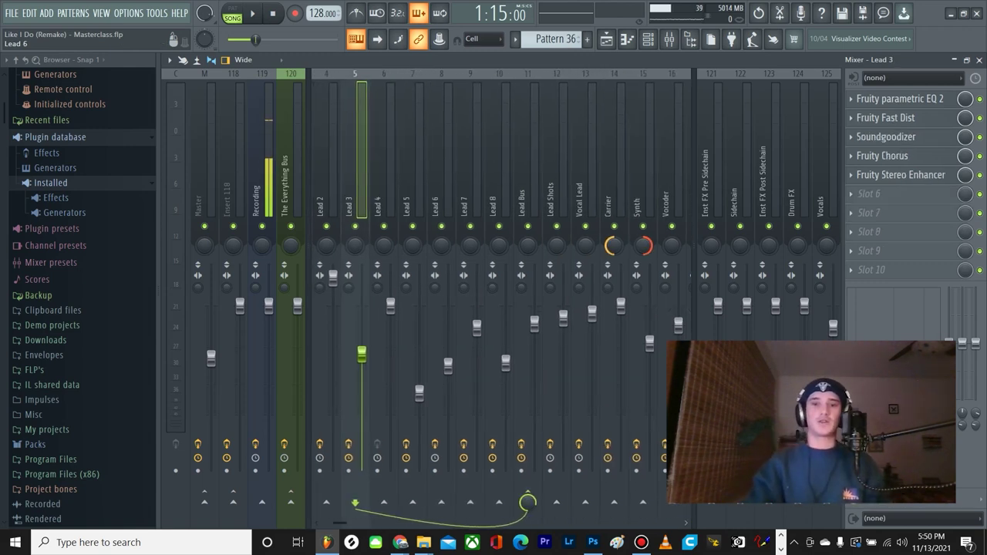
pyautogui.click(527, 501)
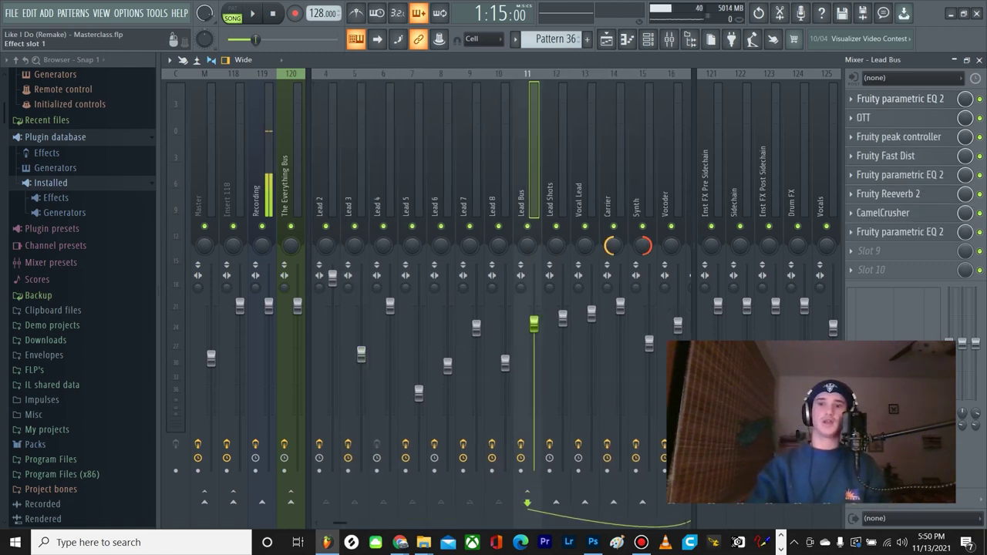
# Step: Inspect the Lead Bus effects one by one: the first parametric EQ, OTT, Fast Dist, the second EQ, Reeverb 2 and CamelCrusher
pyautogui.click(899, 99)
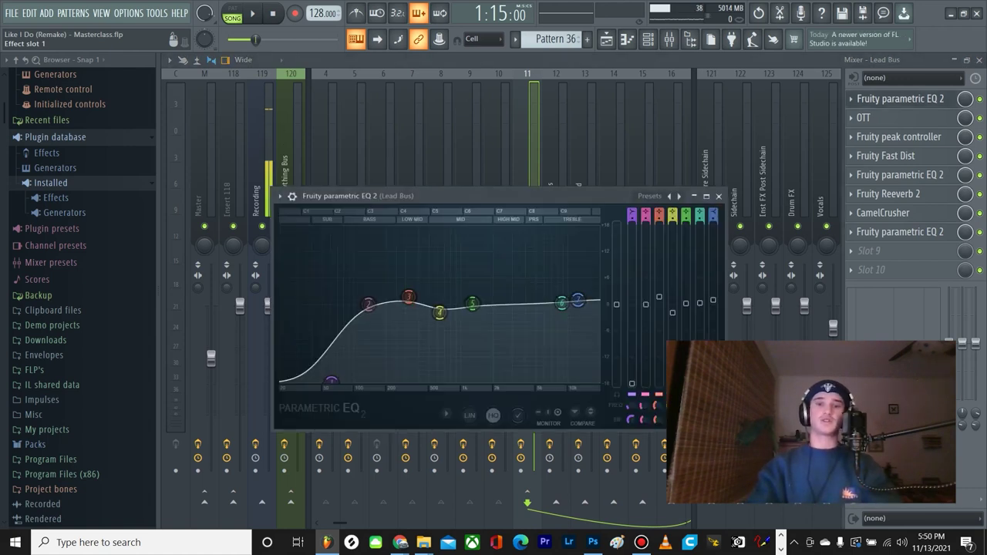
pyautogui.click(899, 99)
pyautogui.click(863, 117)
pyautogui.click(863, 117)
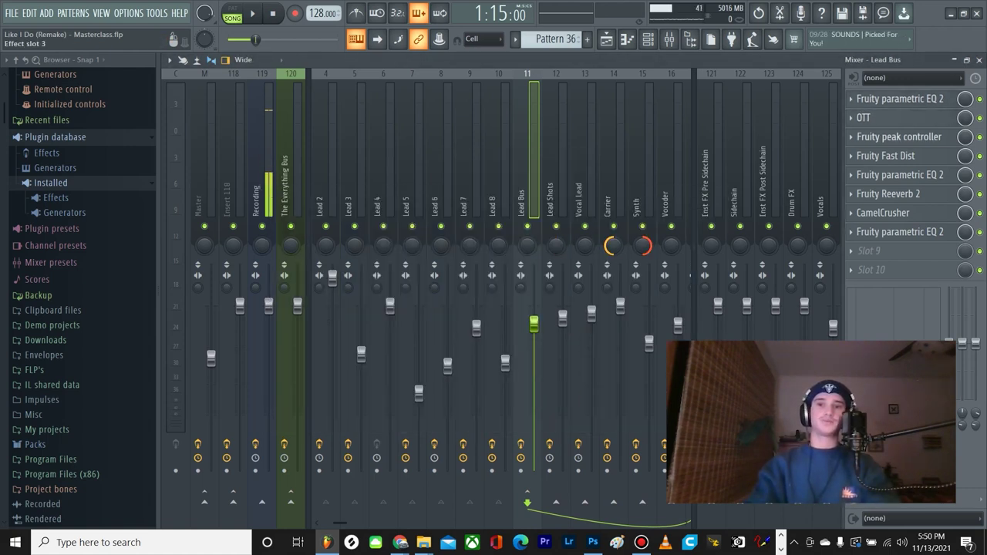
pyautogui.click(885, 155)
pyautogui.click(885, 155)
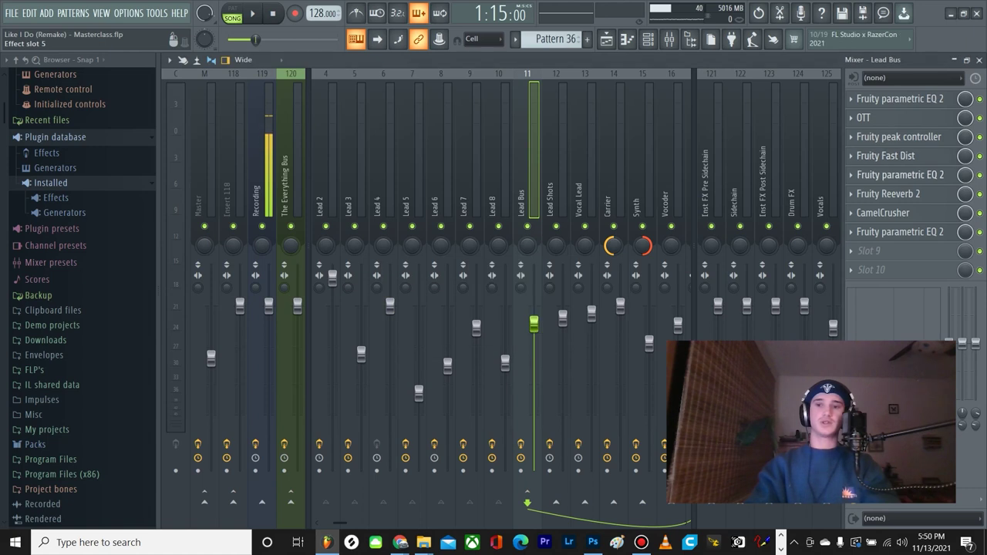
pyautogui.click(899, 174)
pyautogui.click(899, 175)
pyautogui.click(884, 193)
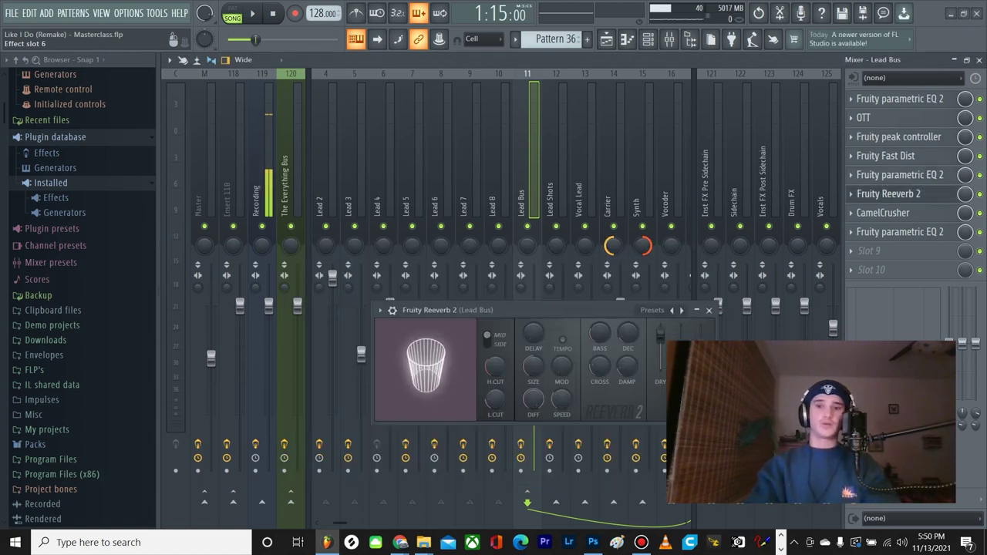
pyautogui.click(885, 194)
pyautogui.click(883, 213)
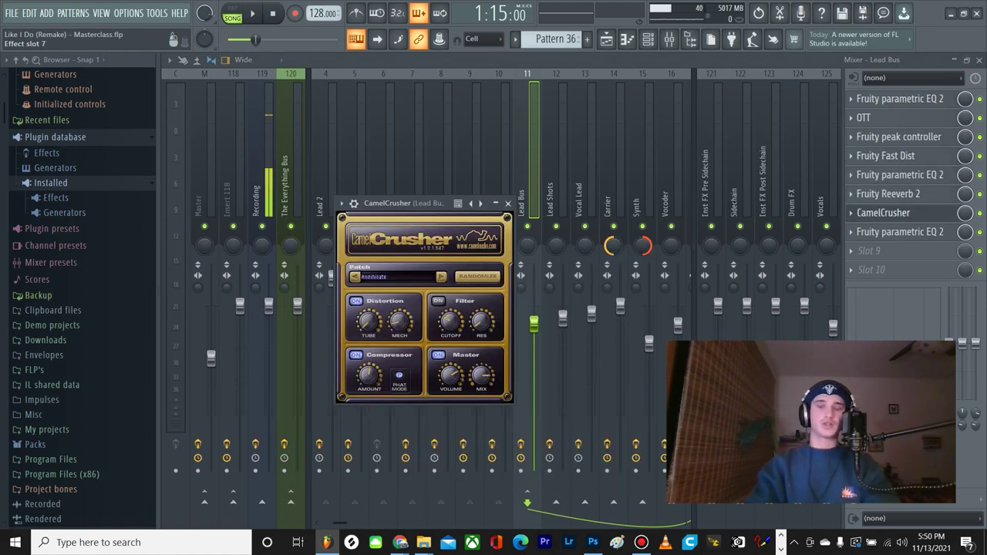
pyautogui.click(883, 213)
# Step: Audition the leads with the Lead Bus effects bypassed and again with them enabled, stopping playback after each pass
pyautogui.scroll(-3, 455, 386)
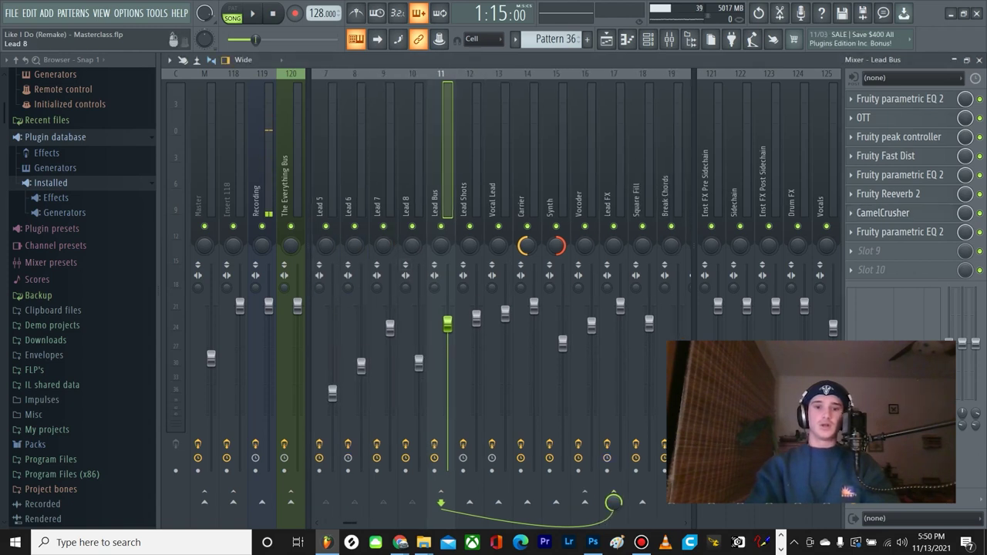
pyautogui.click(434, 444)
pyautogui.press('space')
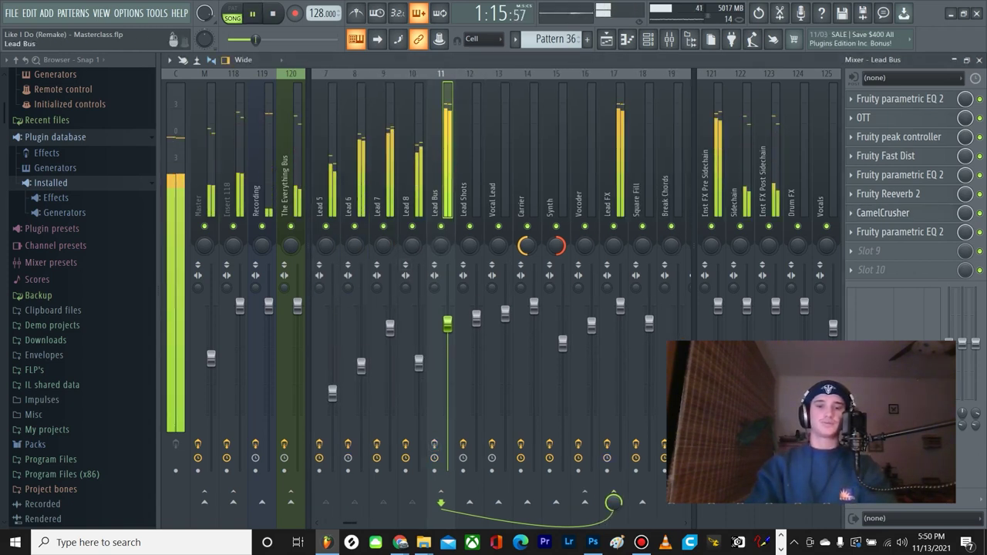
pyautogui.press('space')
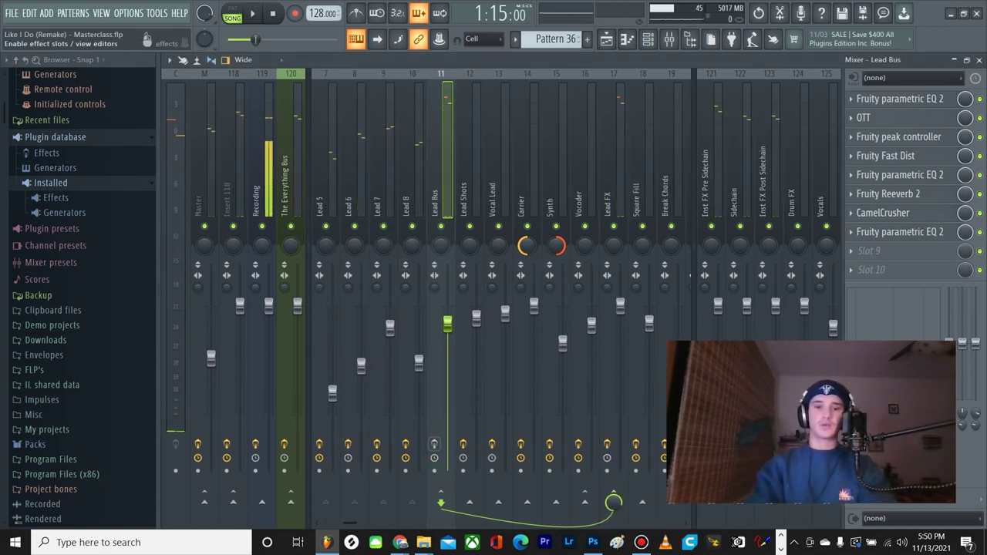
pyautogui.press('space')
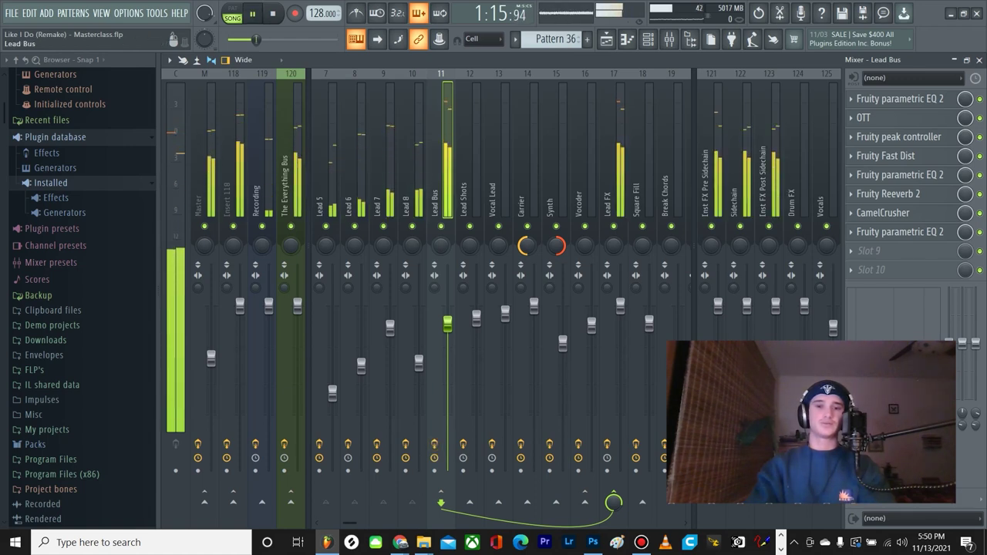
pyautogui.press('space')
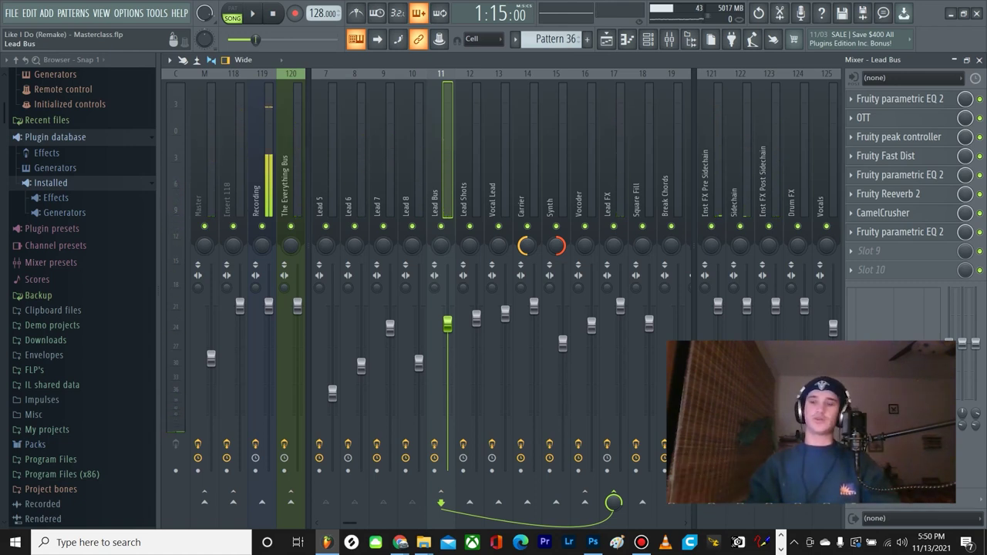
# Step: Review the effect chains of Lead 1 and Lead 2, and open Lead 2's first parametric EQ
pyautogui.scroll(2, 441, 301)
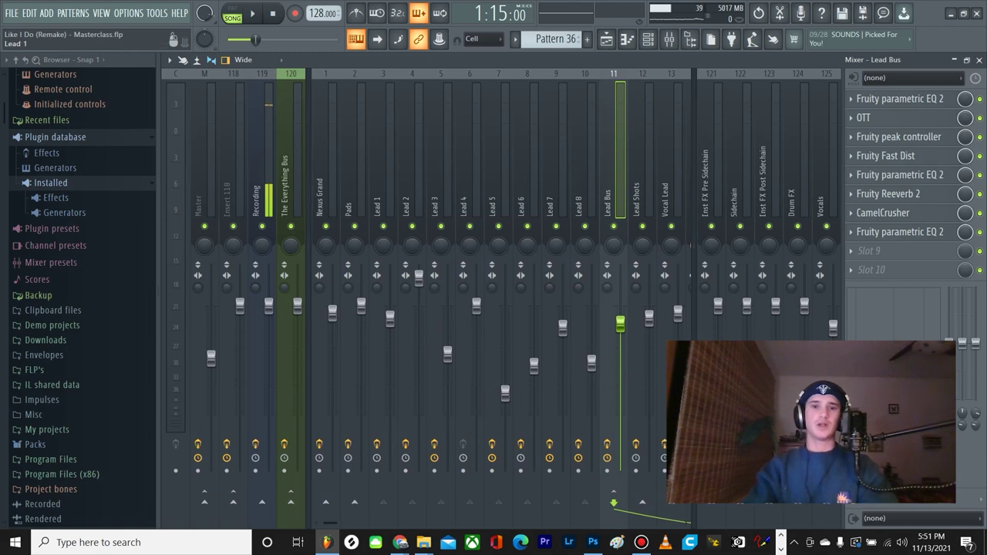
pyautogui.click(380, 177)
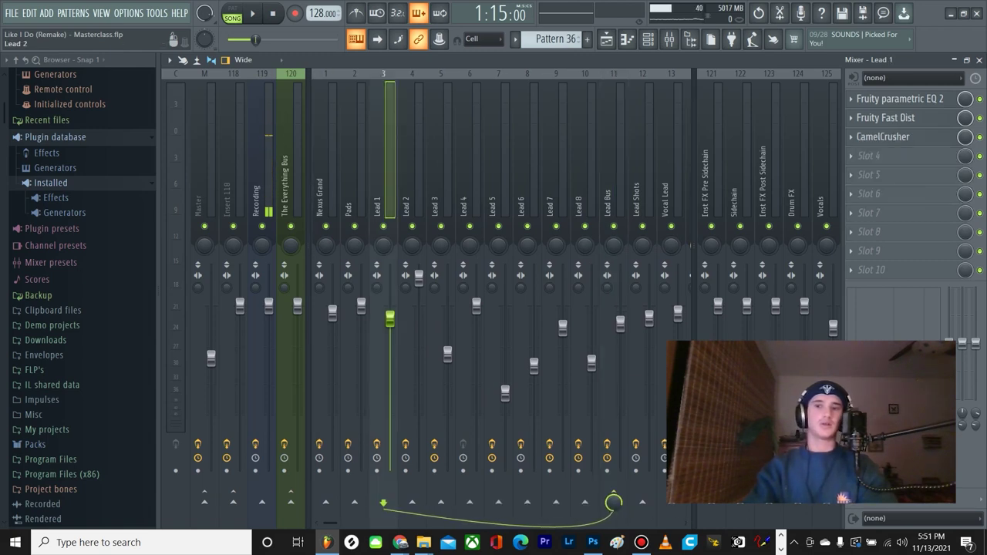
pyautogui.click(408, 177)
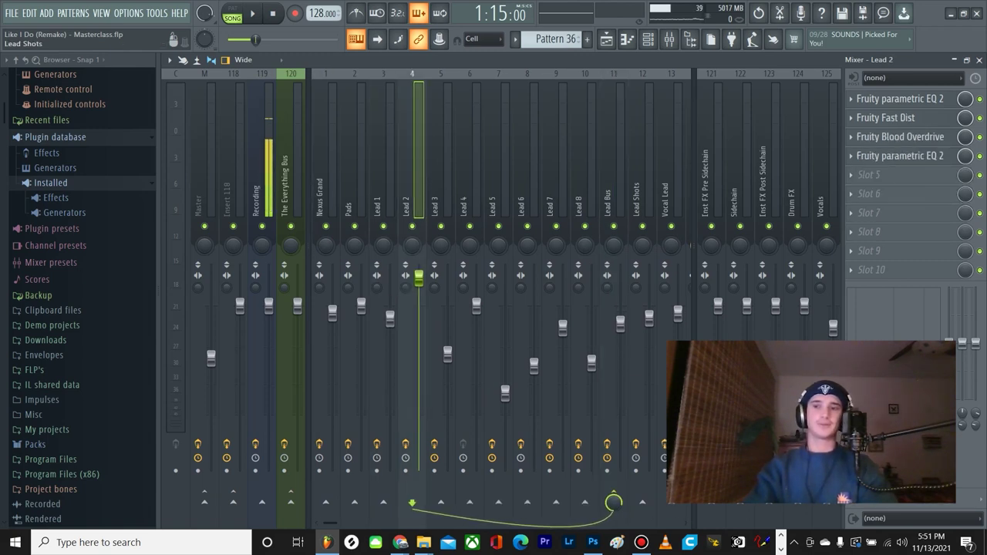
pyautogui.click(898, 98)
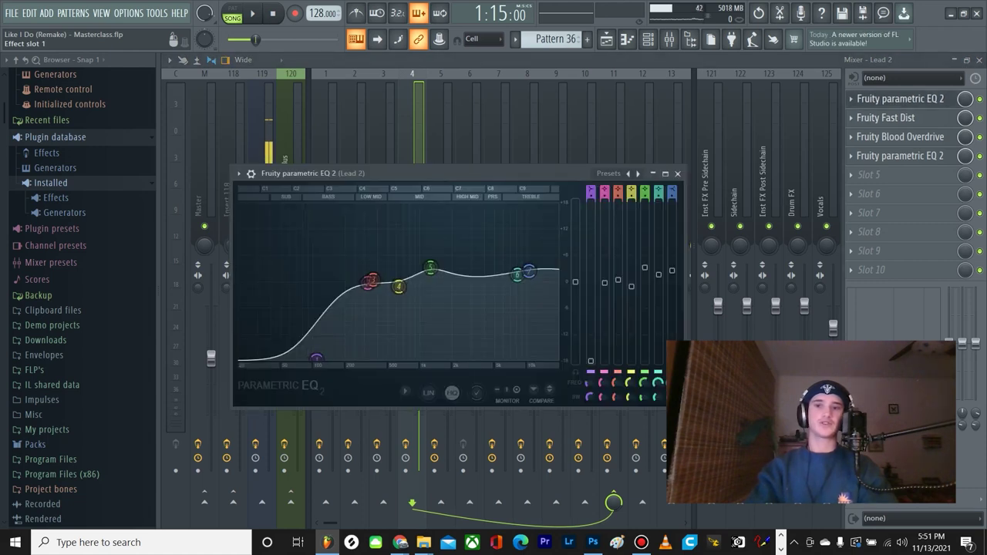
# Step: Review the Fruity Fast Dist, Fruity Blood Overdrive and second Fruity parametric EQ 2 effects on the Lead 2 mixer track
pyautogui.click(898, 99)
pyautogui.click(886, 117)
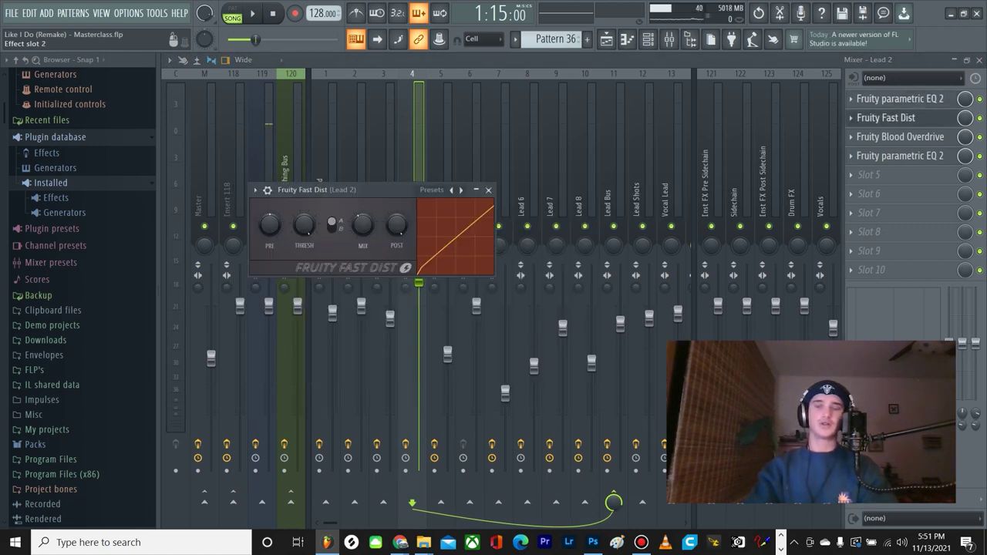
pyautogui.click(886, 118)
pyautogui.click(898, 137)
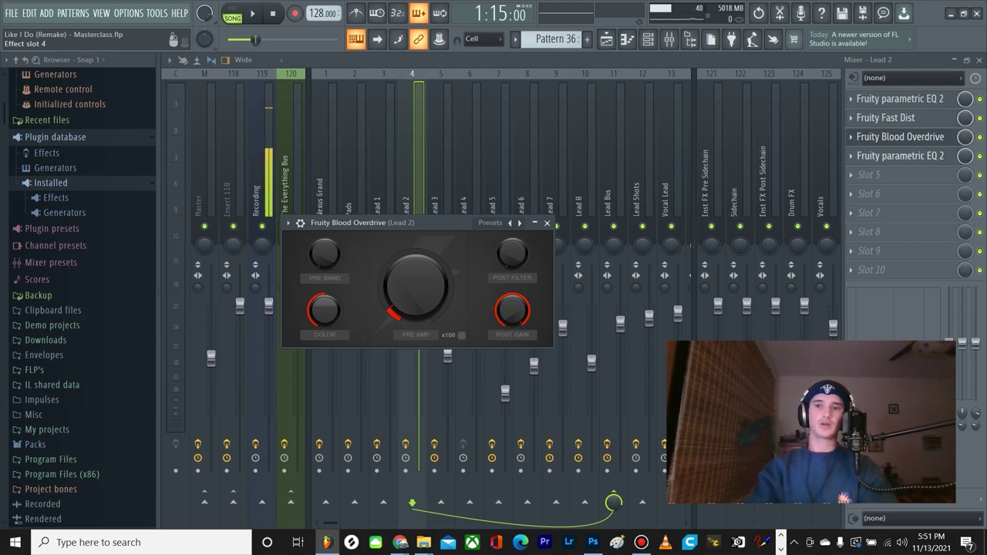
pyautogui.click(898, 136)
pyautogui.click(898, 156)
pyautogui.click(898, 156)
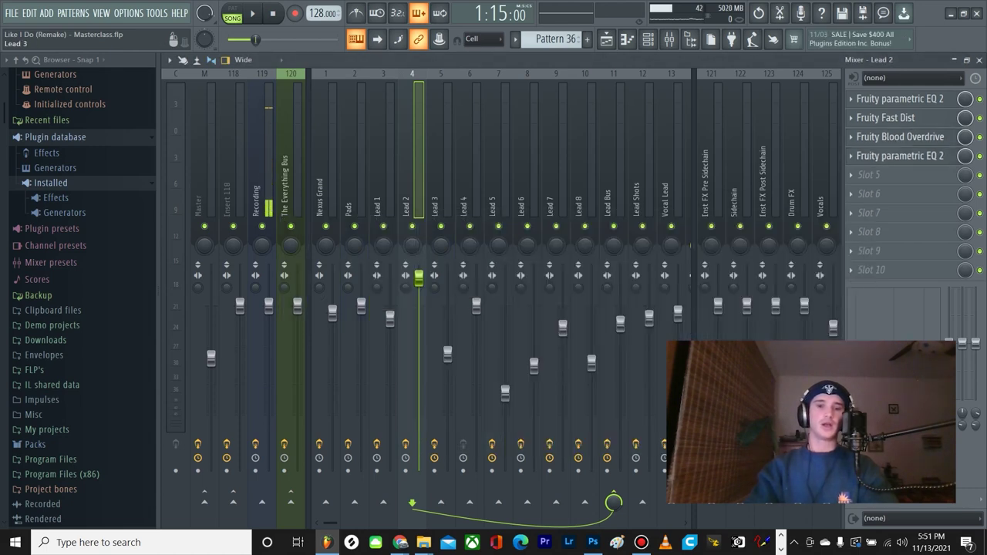
# Step: Check the effect slots of the Lead 4 and Lead 5 mixer tracks, viewing the OTT plugin on Lead 5
pyautogui.hscroll(3, 434, 193)
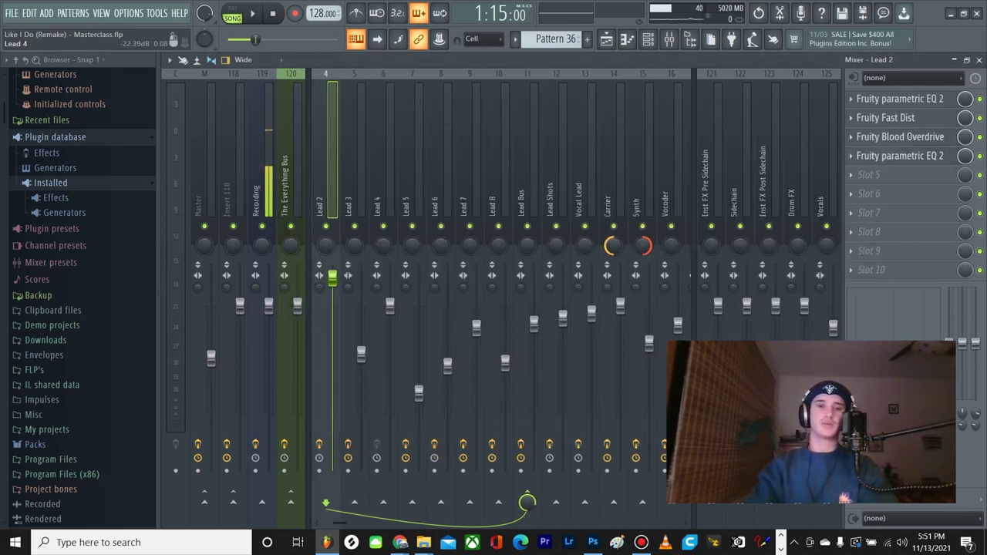
pyautogui.click(383, 193)
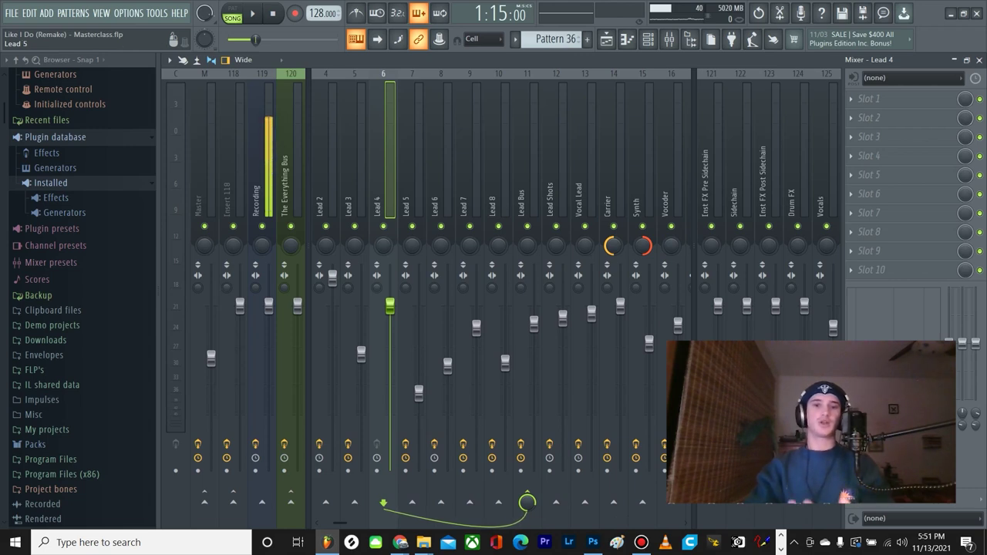
pyautogui.click(412, 193)
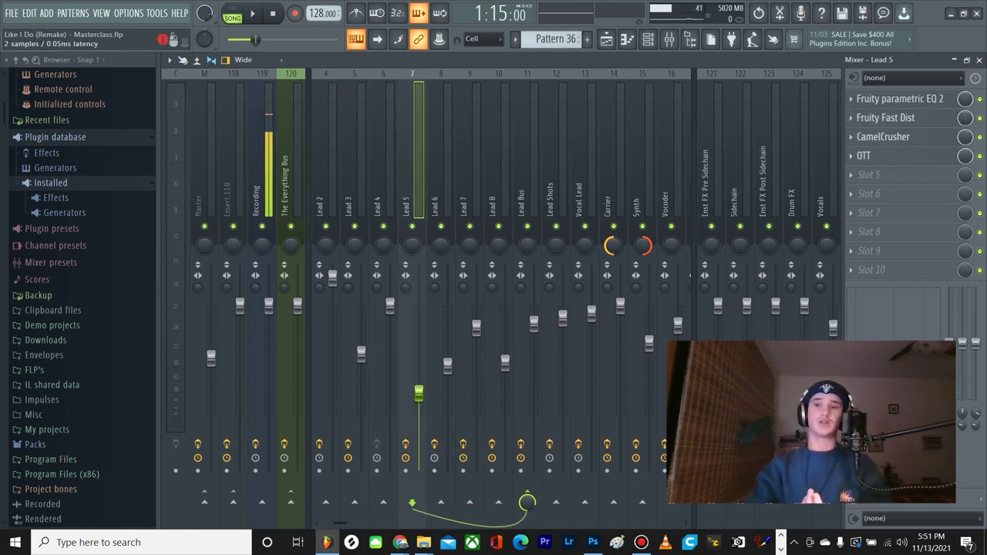
pyautogui.click(879, 156)
pyautogui.moveTo(617, 197); pyautogui.dragTo(455, 154)
pyautogui.click(883, 156)
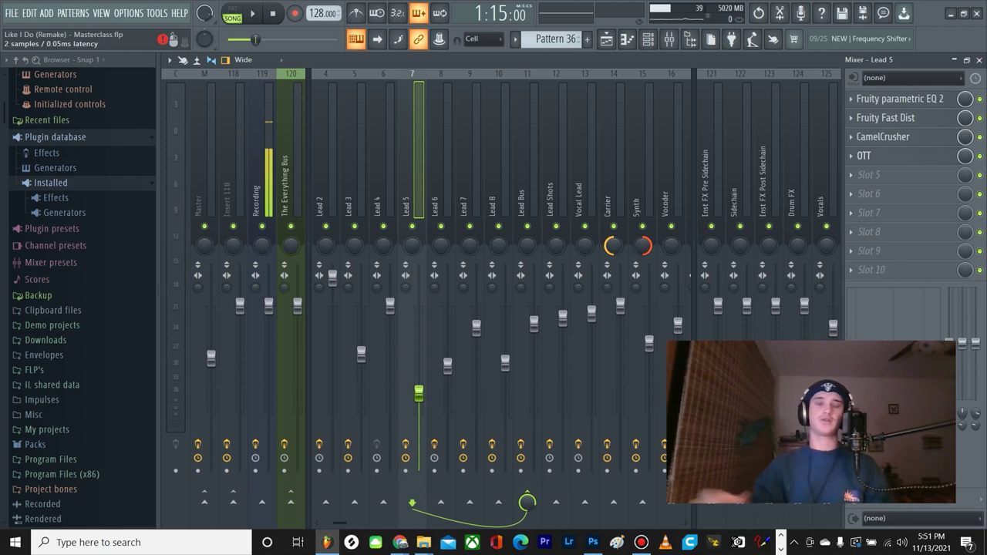
# Step: Inspect the Lead 6 mixer track's effect chain and view its Fruity parametric EQ 2
pyautogui.click(437, 420)
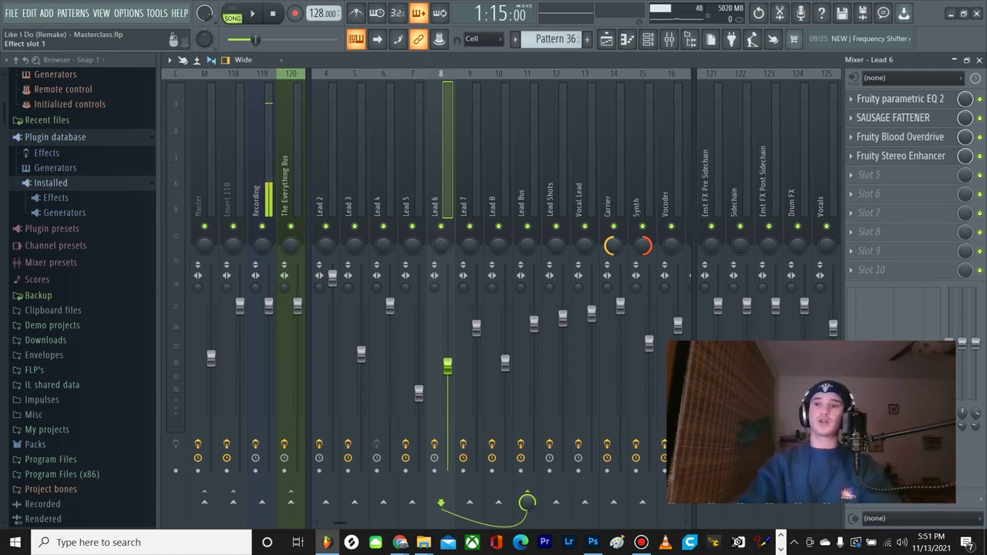
pyautogui.click(898, 99)
pyautogui.click(898, 99)
# Step: View the Fruity Reeverb 2 on the Lead Bus while briefly playing the song, and close the plugin
pyautogui.scroll(-3, 442, 308)
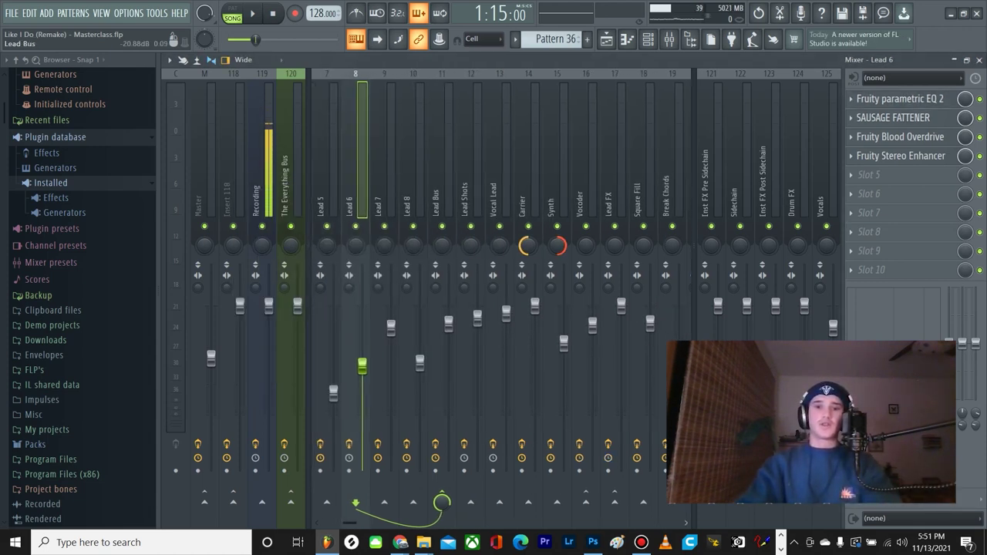
pyautogui.click(439, 177)
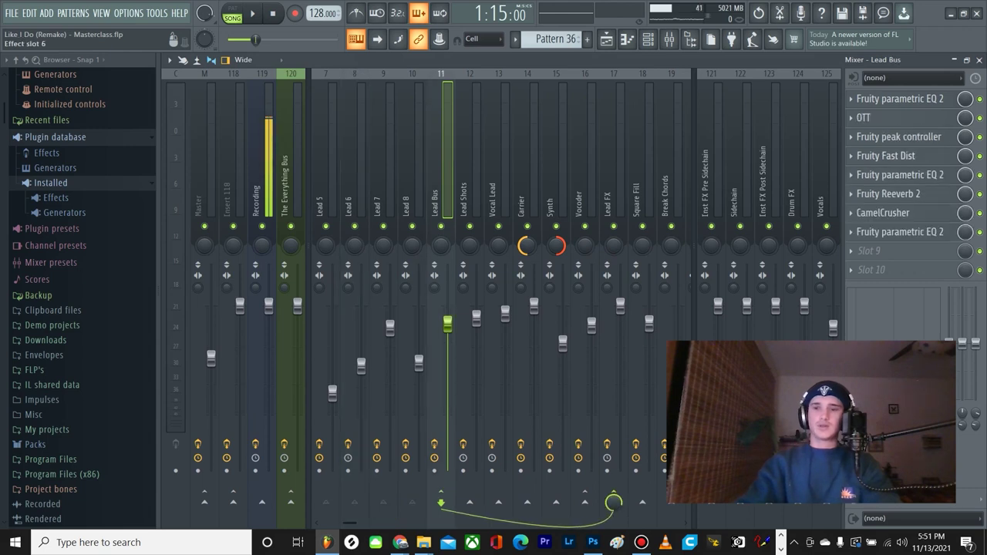
pyautogui.click(899, 194)
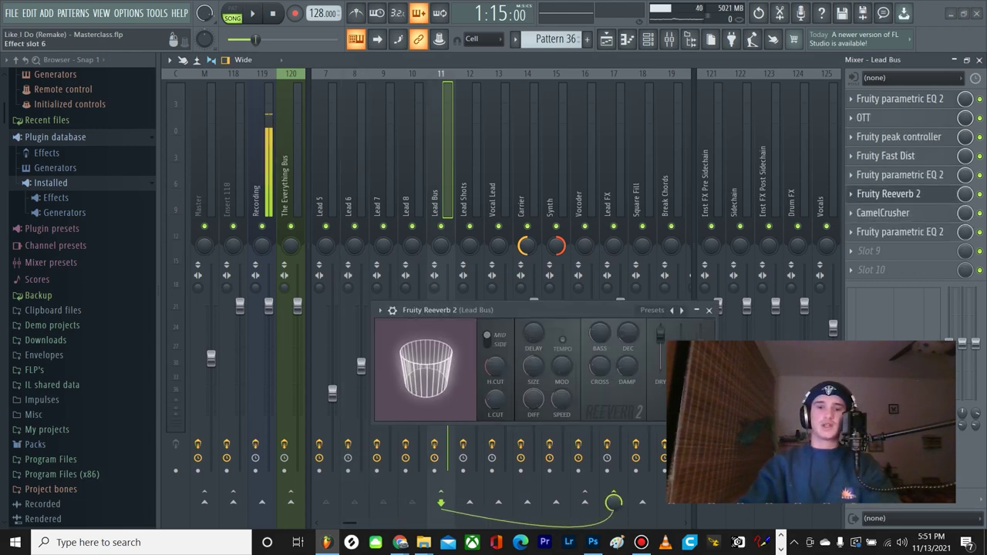
pyautogui.moveTo(571, 310); pyautogui.dragTo(518, 195)
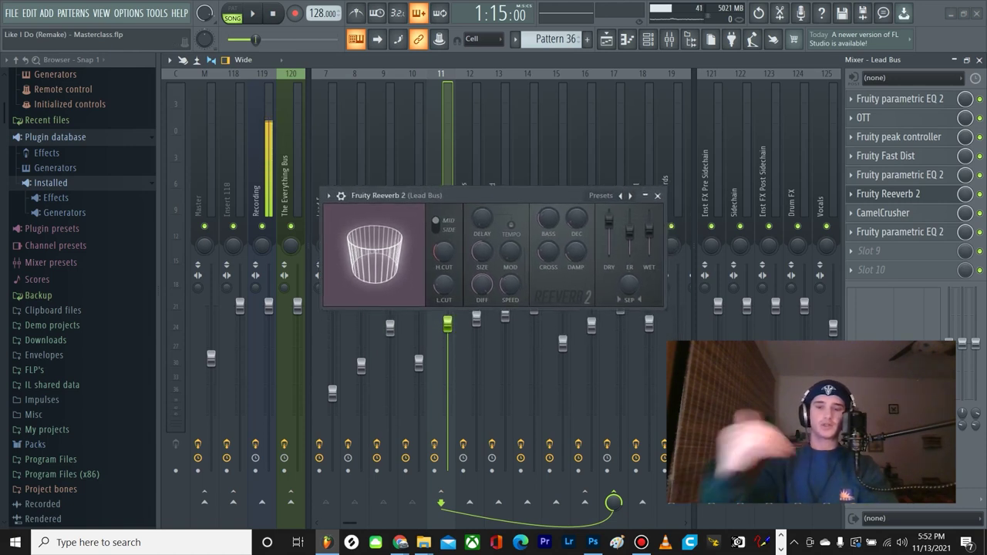
pyautogui.press('space')
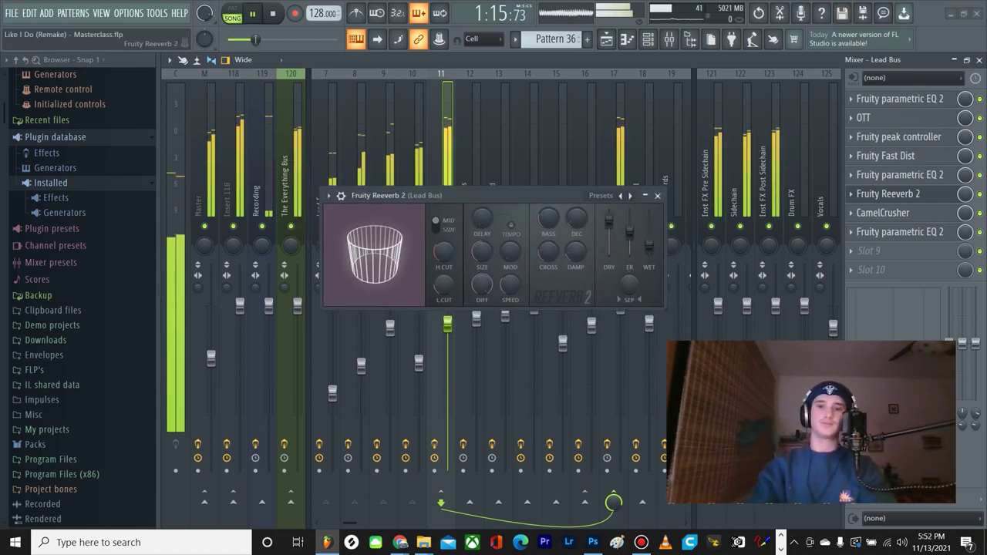
pyautogui.press('space')
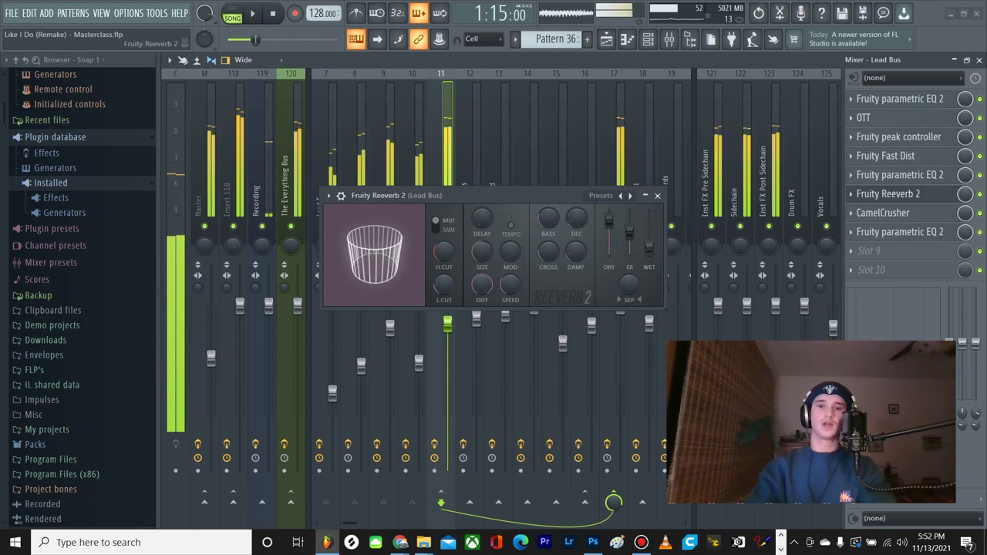
pyautogui.moveTo(488, 195); pyautogui.dragTo(509, 179)
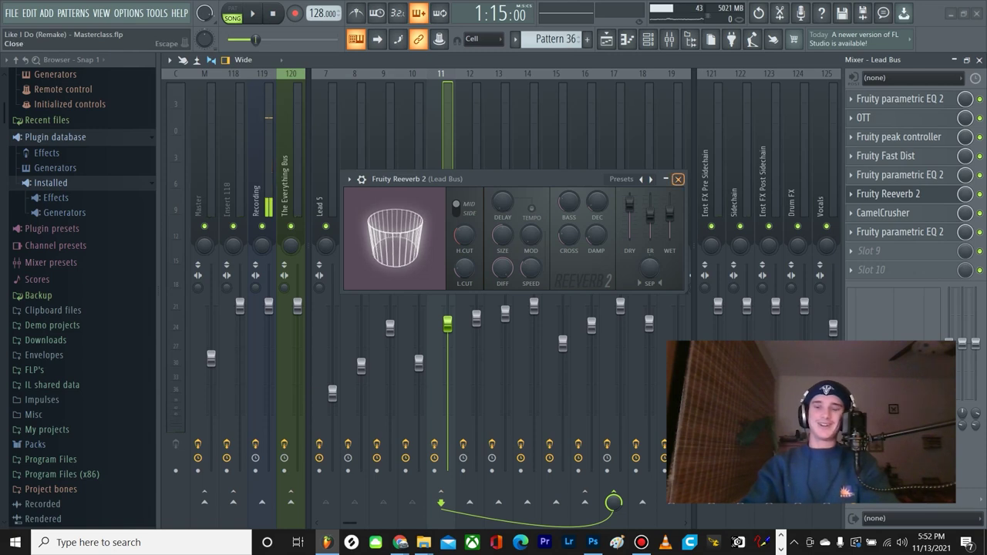
pyautogui.click(678, 179)
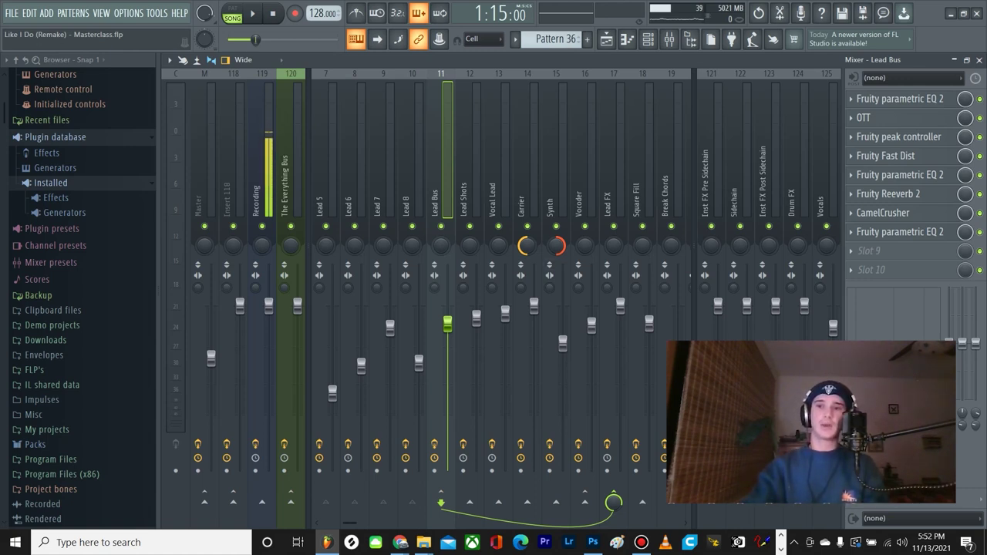
# Step: Look over the first Fruity parametric EQ 2 and the CamelCrusher in the Lead Bus effect chain
pyautogui.click(899, 99)
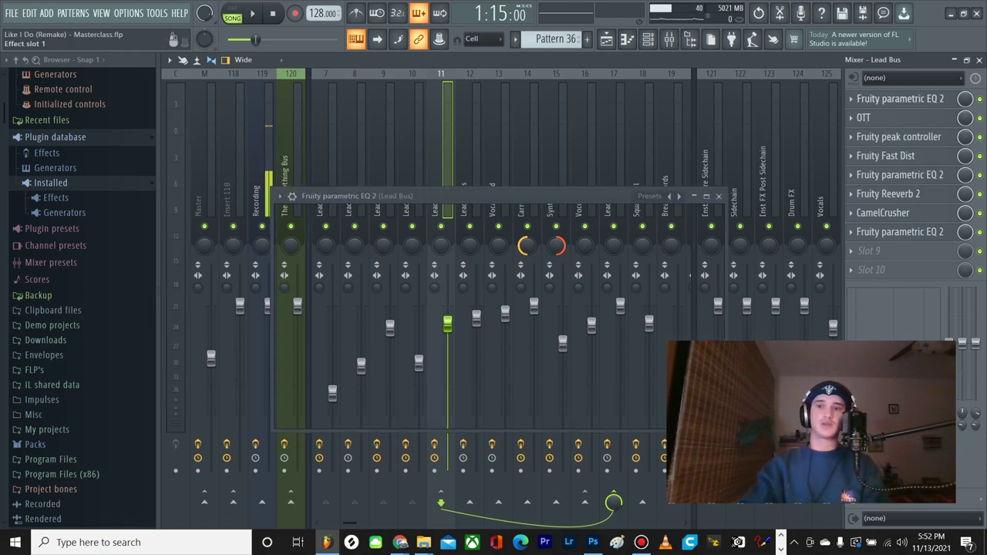
pyautogui.click(899, 98)
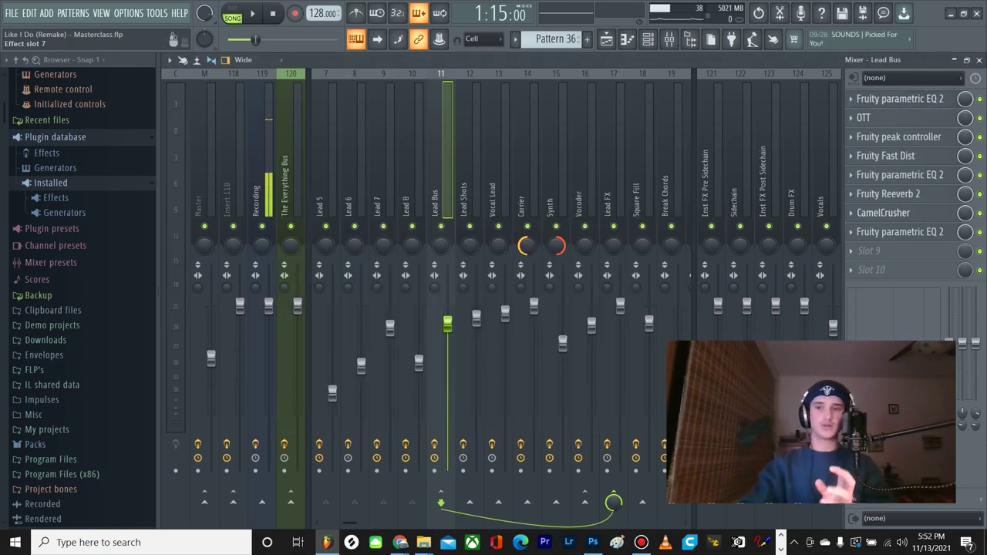
pyautogui.click(899, 213)
pyautogui.click(899, 213)
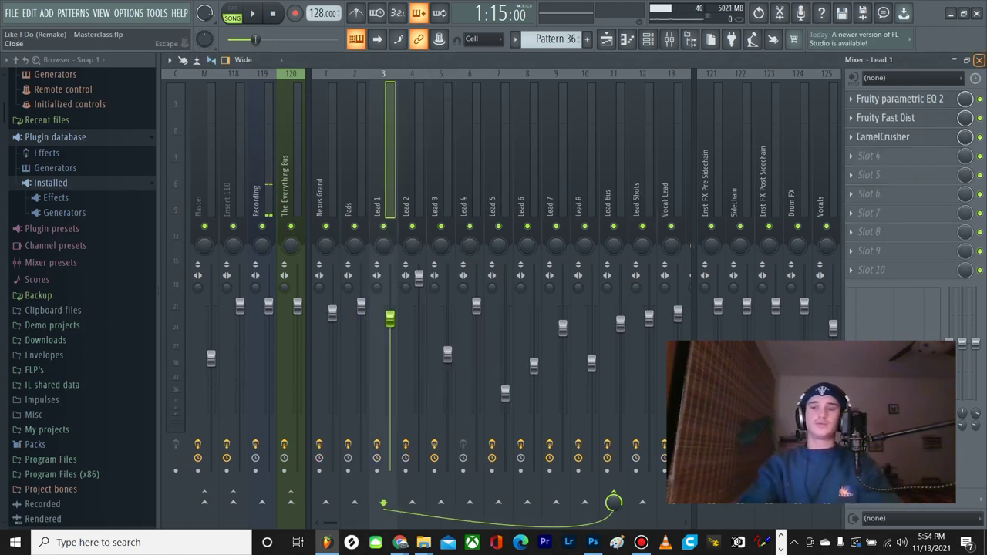
# Step: Close the mixer and view the Sylenth1 patch of the GRX - Super Saws #3 channel
pyautogui.click(978, 61)
pyautogui.click(263, 169)
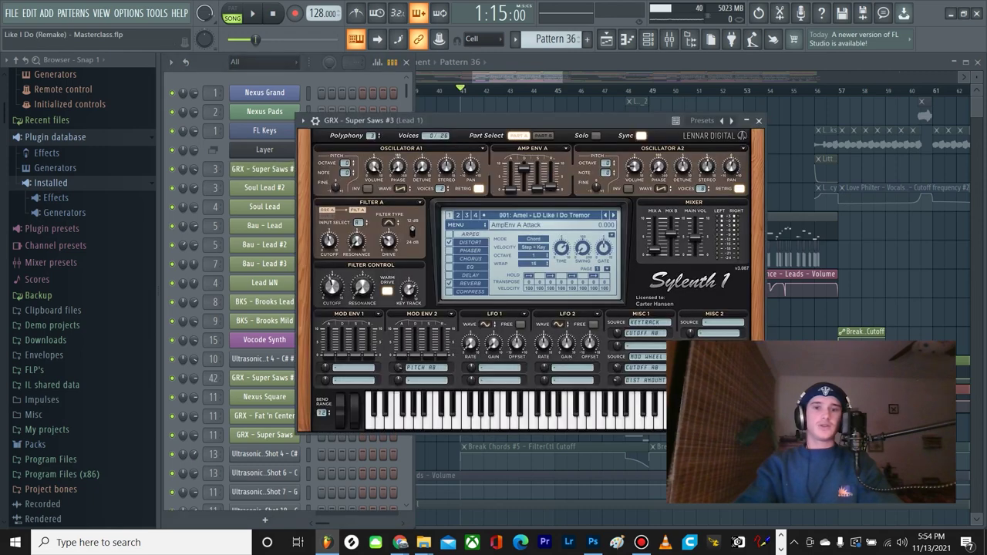
pyautogui.moveTo(532, 121); pyautogui.dragTo(539, 111)
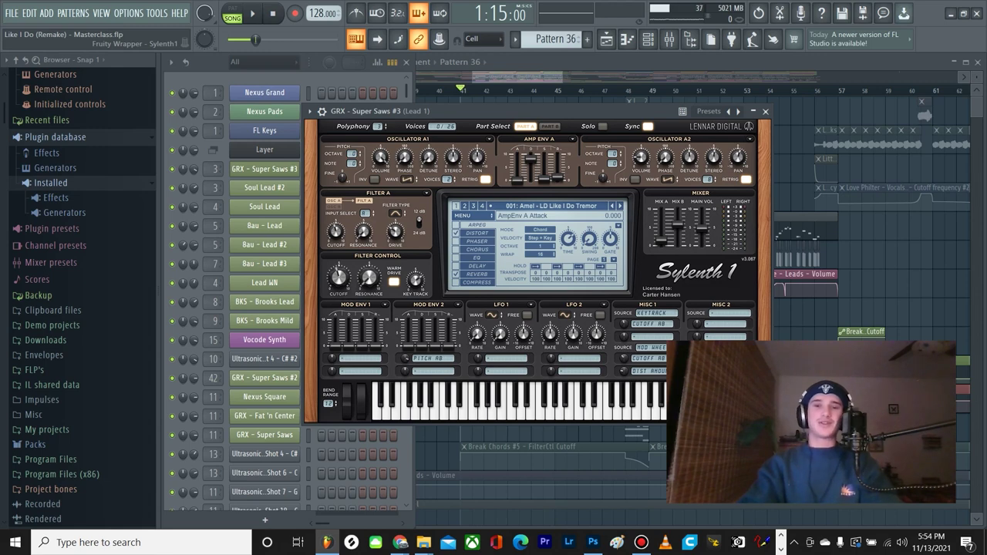
pyautogui.moveTo(539, 111); pyautogui.dragTo(513, 116)
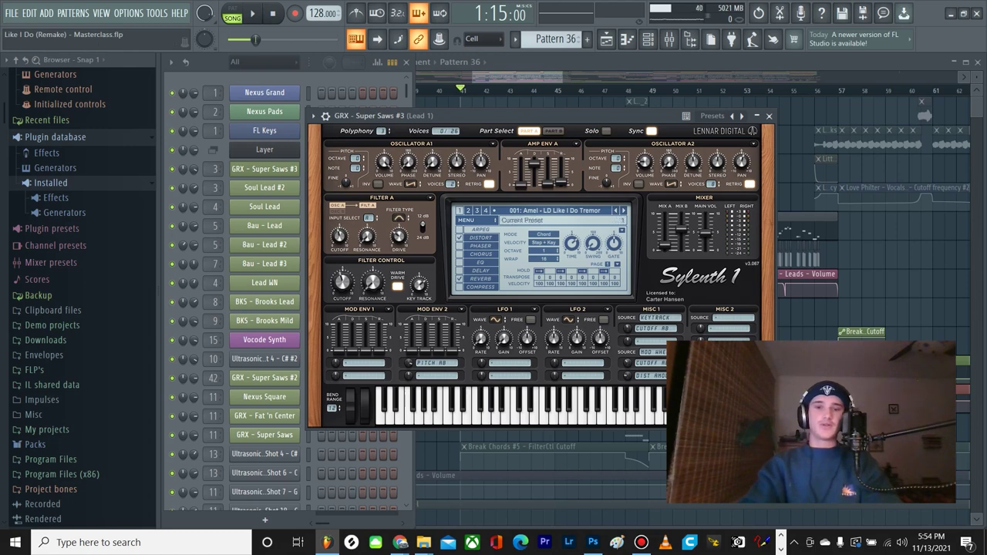
pyautogui.click(768, 116)
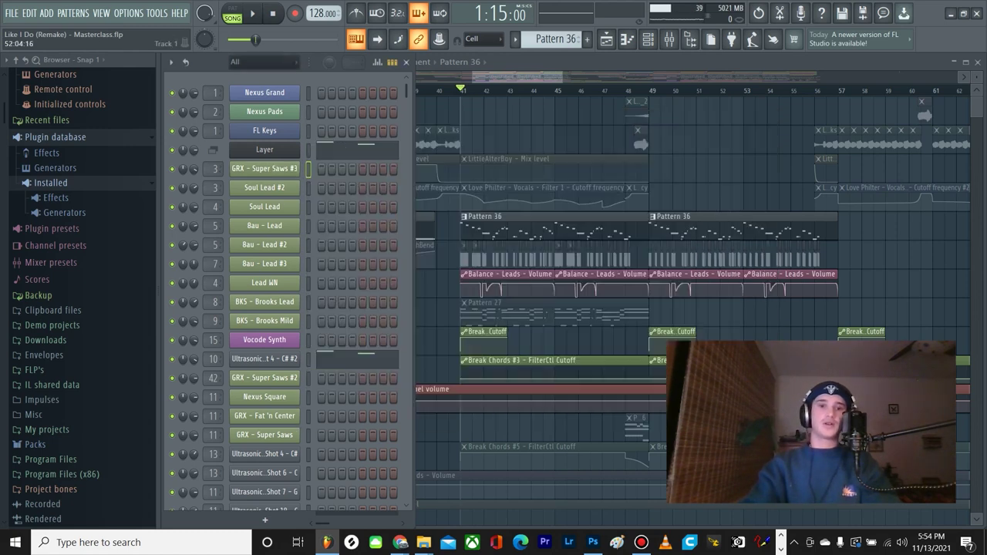
# Step: View the Sylenth1 patches of the Soul Lead and Bau - Lead #2 channels, closing each plugin
pyautogui.click(264, 206)
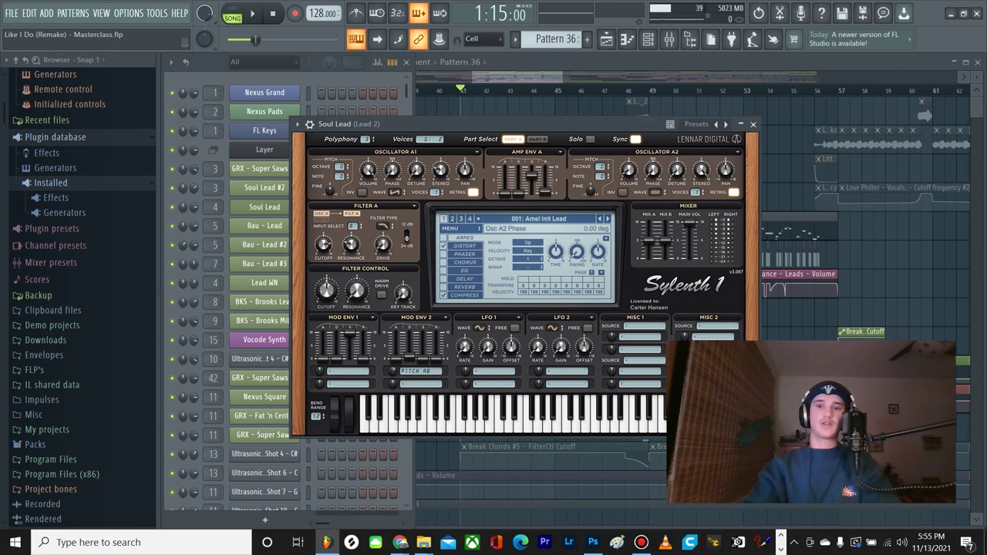
pyautogui.click(753, 123)
pyautogui.click(264, 245)
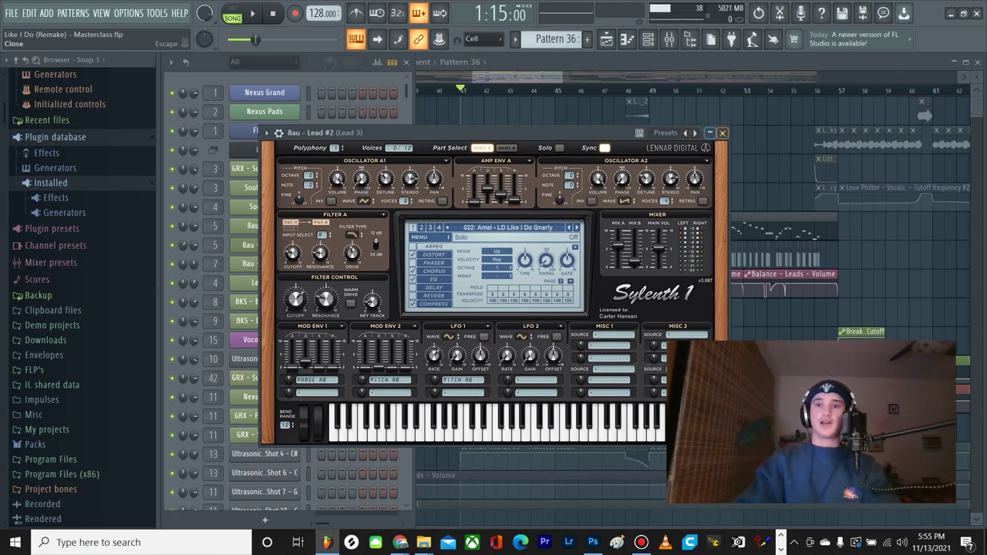
pyautogui.click(721, 132)
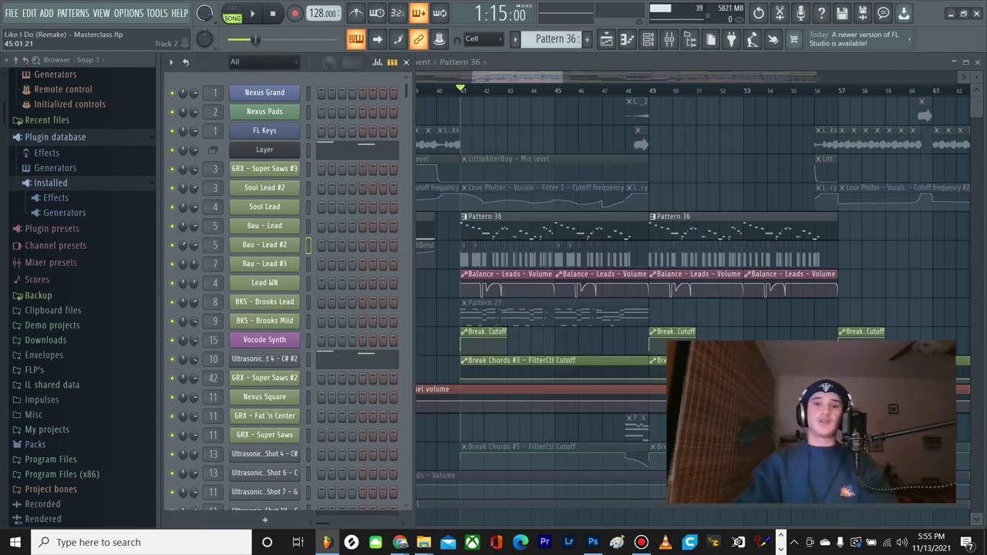
pyautogui.scroll(-1, 487, 266)
pyautogui.scroll(1, 487, 266)
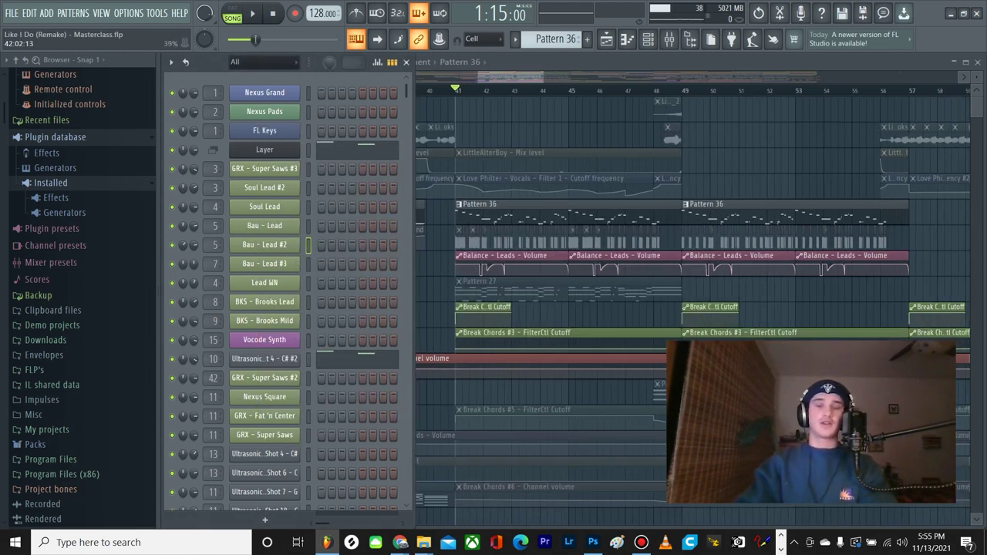
pyautogui.scroll(1, 485, 154)
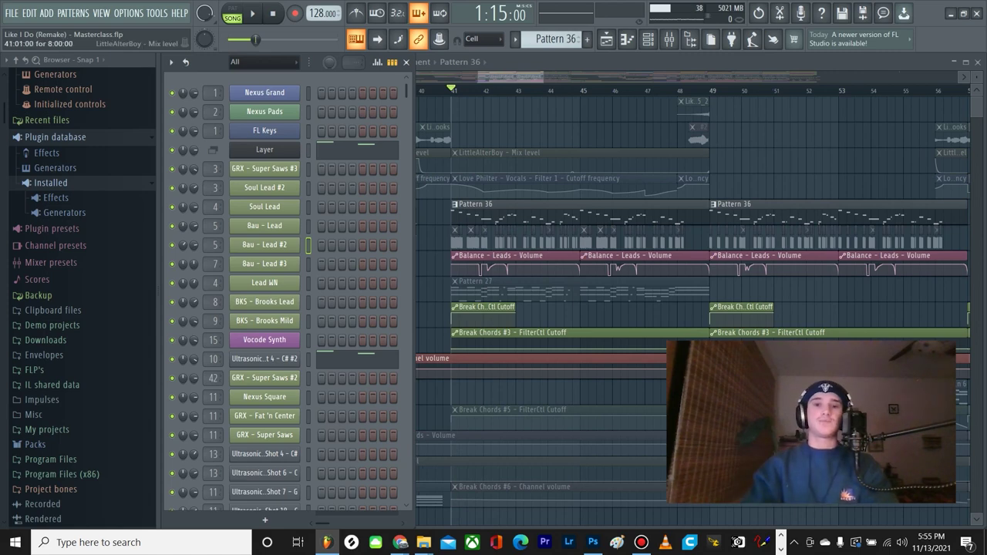
pyautogui.scroll(-1, 454, 138)
pyautogui.scroll(-1, 482, 135)
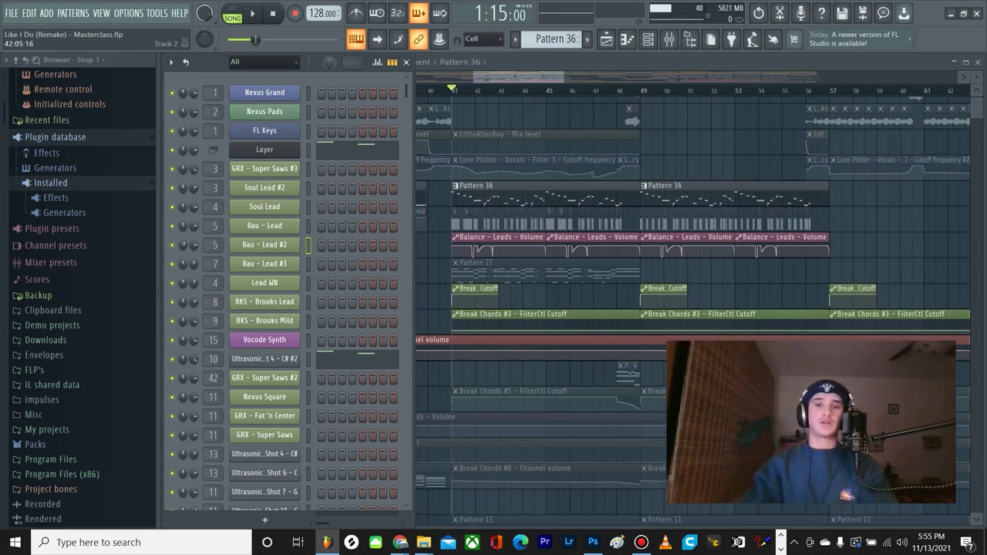
pyautogui.scroll(1, 482, 136)
pyautogui.scroll(3, 476, 136)
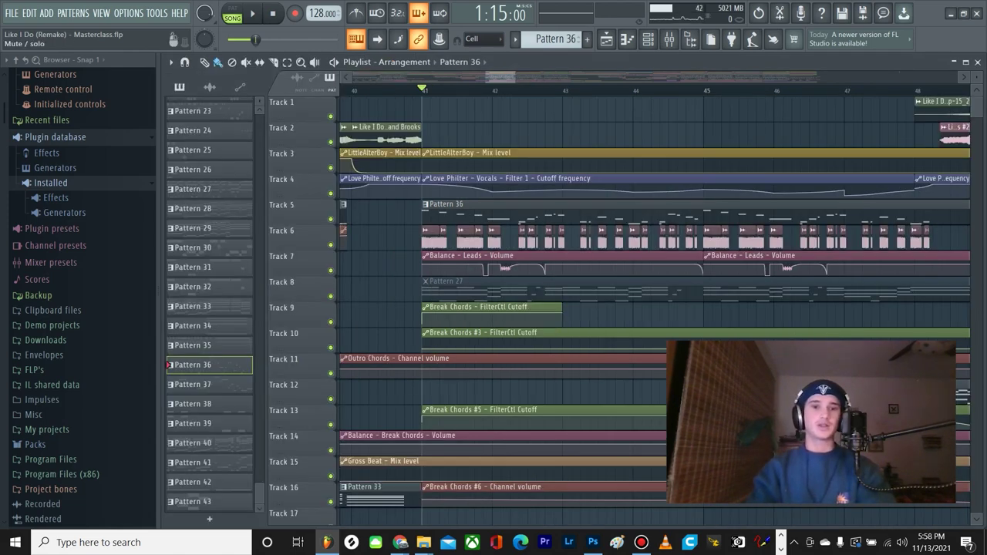
# Step: Solo Track 5 in the playlist and enable Track 7 and Track 8 alongside it
pyautogui.rightClick(331, 219)
pyautogui.click(331, 271)
pyautogui.click(331, 296)
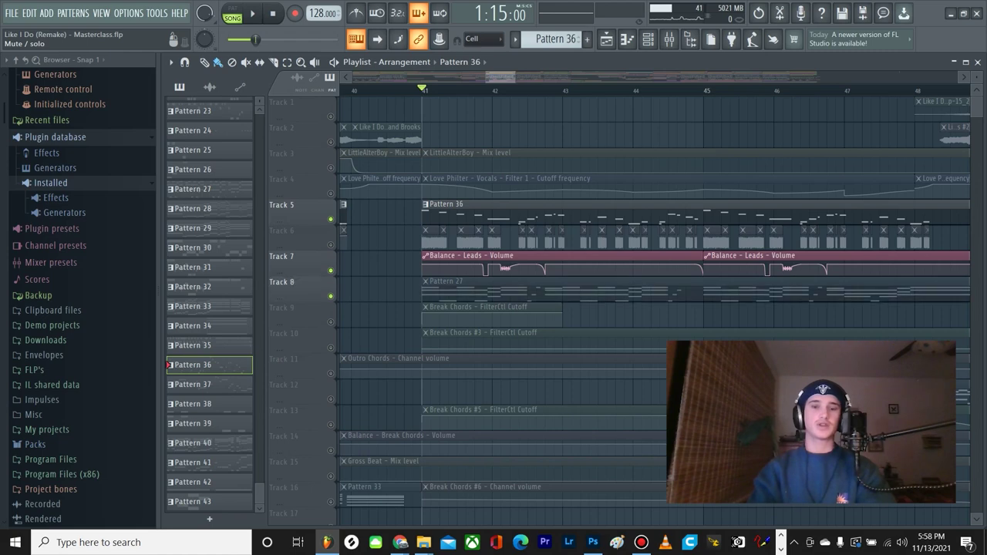
# Step: Examine the Balance - Leads - Volume automation on Track 7 against Pattern 36 from bar 41 onward
pyautogui.scroll(-2, 370, 286)
pyautogui.scroll(3, 493, 266)
pyautogui.scroll(2, 360, 233)
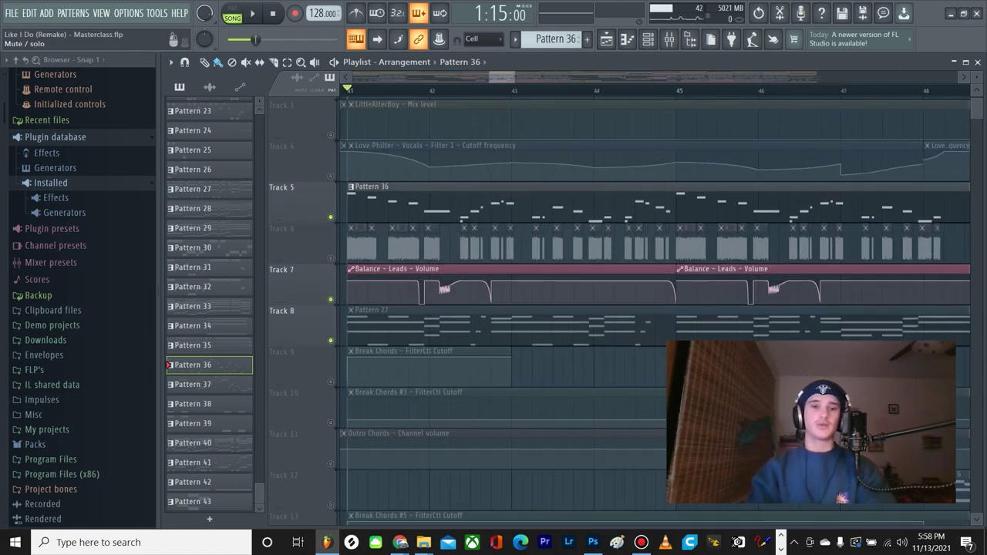
pyautogui.scroll(3, 359, 215)
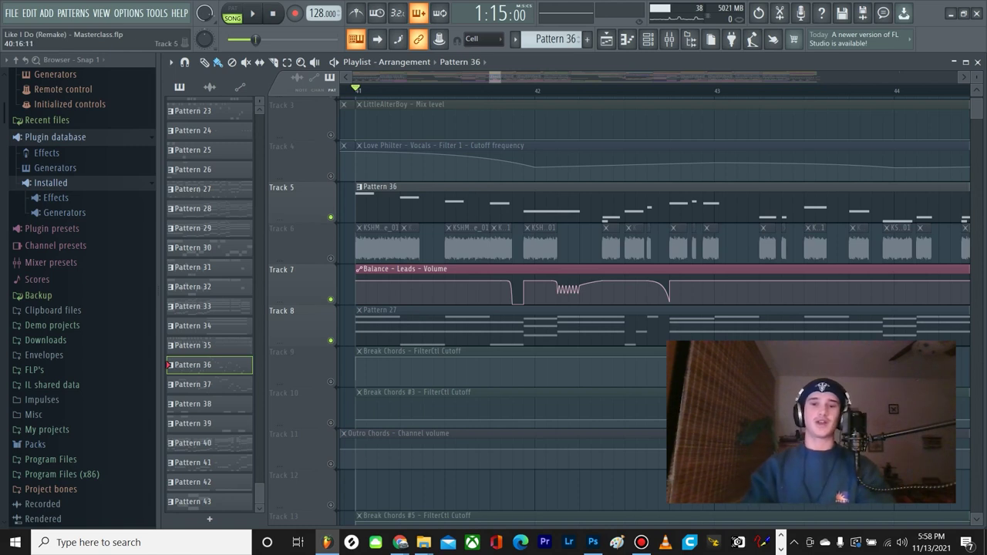
pyautogui.scroll(1, 348, 293)
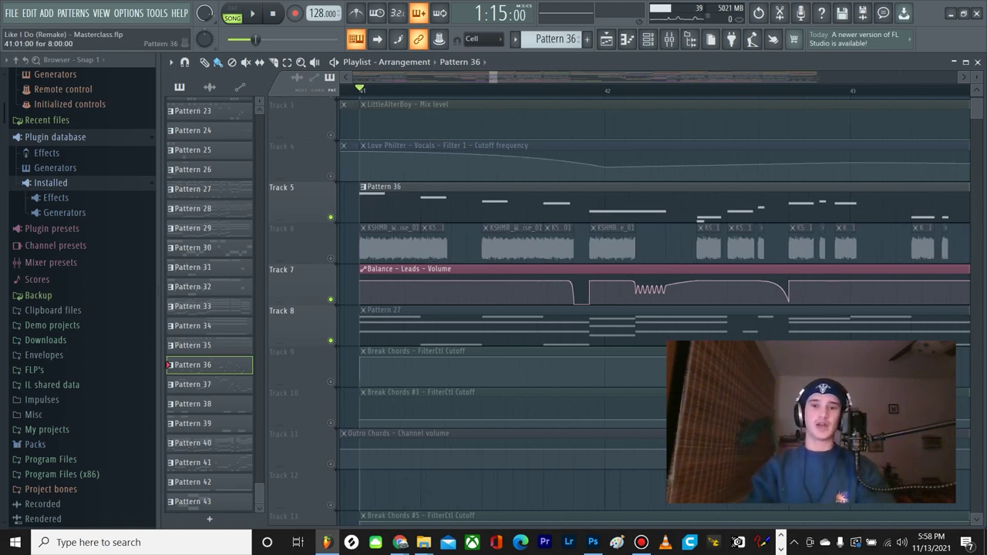
pyautogui.scroll(-2, 348, 293)
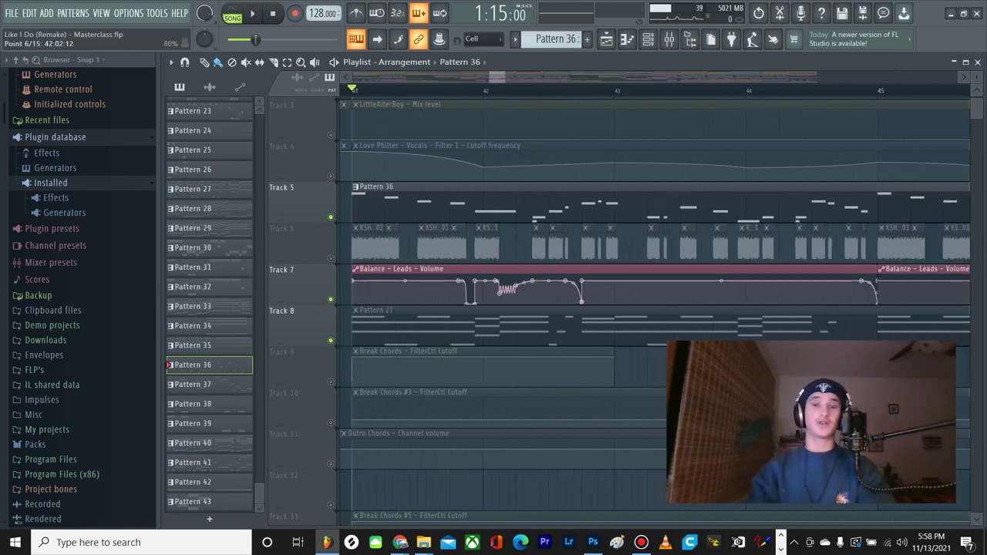
# Step: Mute Track 7 and play Pattern 36 from bar 41 to hear the leads without the volume automation
pyautogui.click(331, 299)
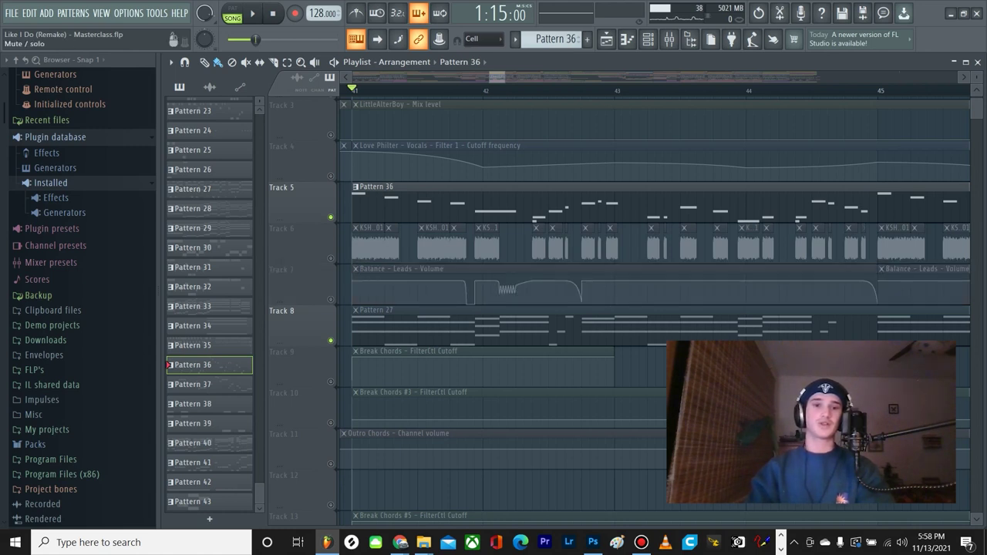
pyautogui.scroll(1, 424, 204)
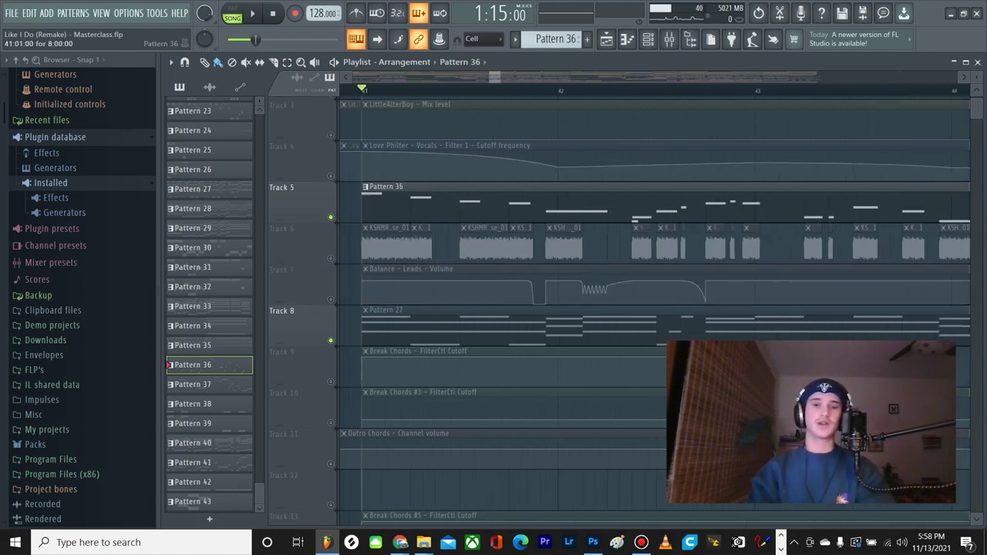
pyautogui.scroll(-1, 424, 204)
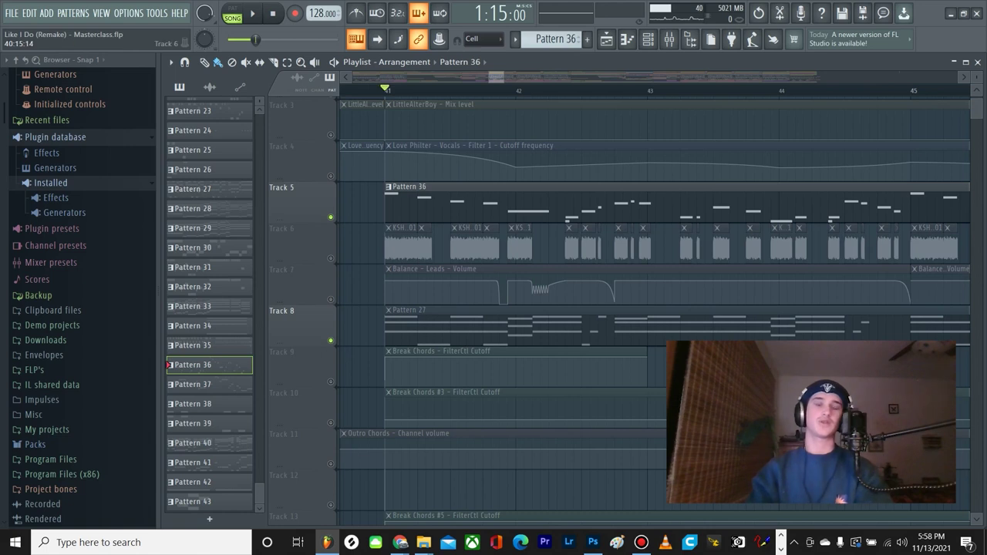
pyautogui.press('space')
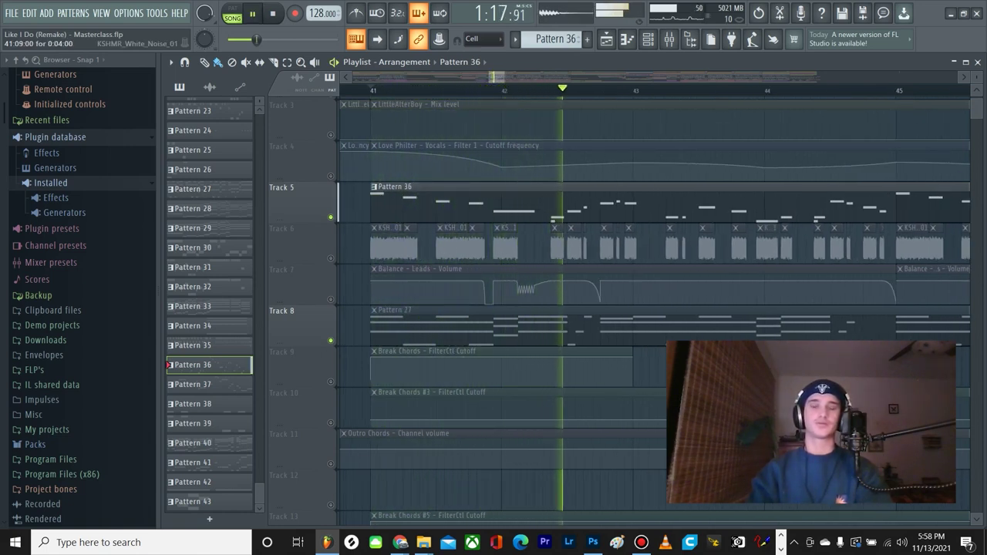
pyautogui.press('space')
pyautogui.scroll(3, 493, 162)
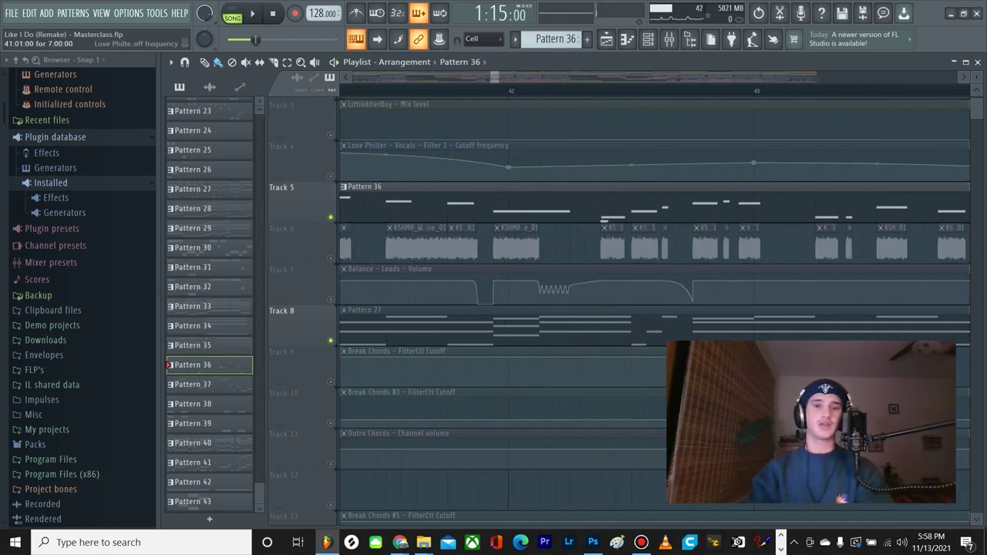
pyautogui.scroll(-1, 441, 293)
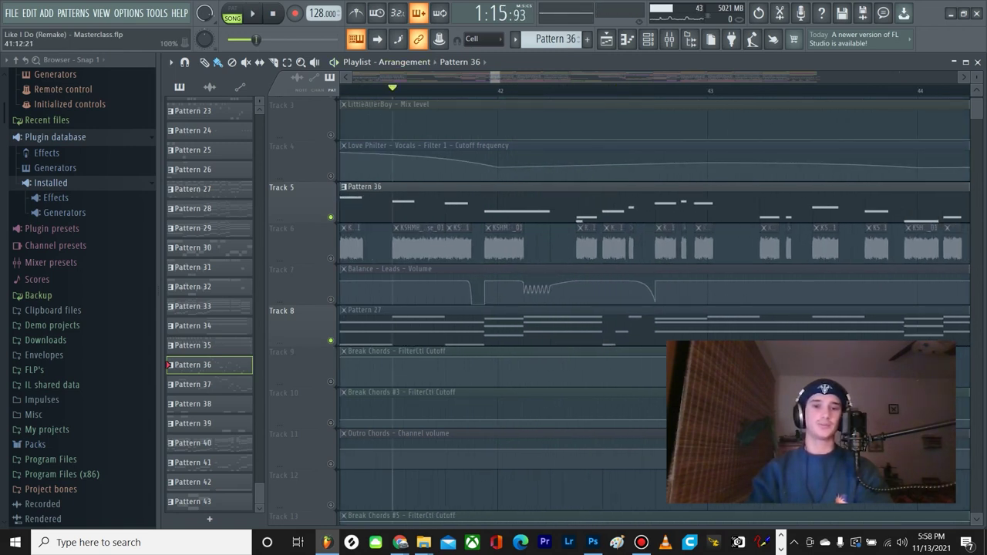
pyautogui.press('space')
pyautogui.press('space')
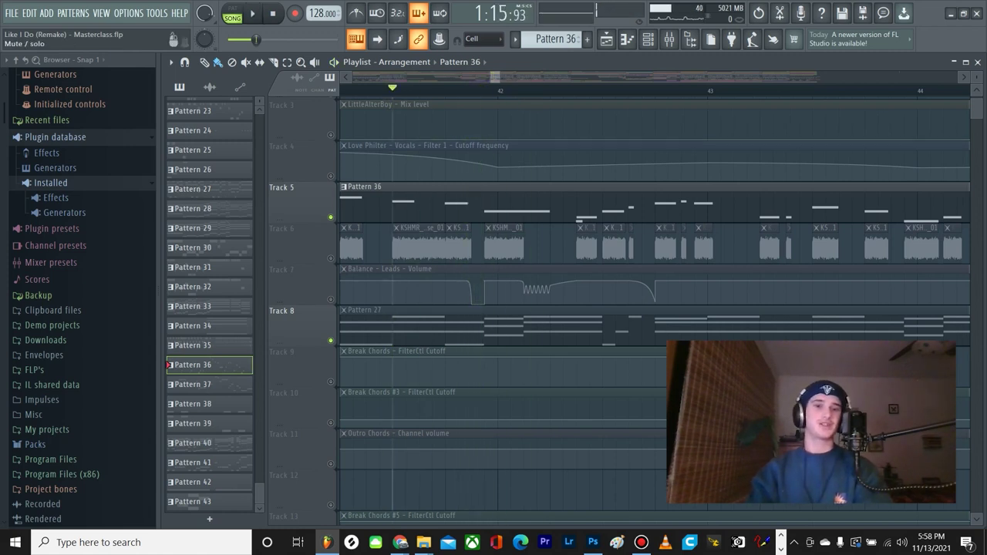
# Step: Unmute Track 7 and play the same bar 41 passage with the Balance - Leads - Volume automation
pyautogui.click(331, 299)
pyautogui.scroll(-3, 523, 245)
pyautogui.scroll(2, 526, 293)
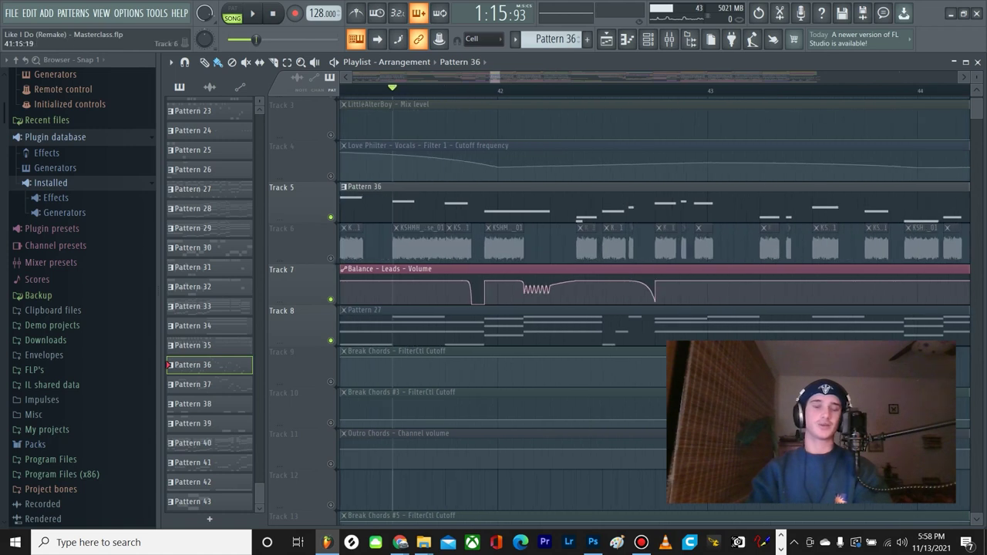
pyautogui.press('space')
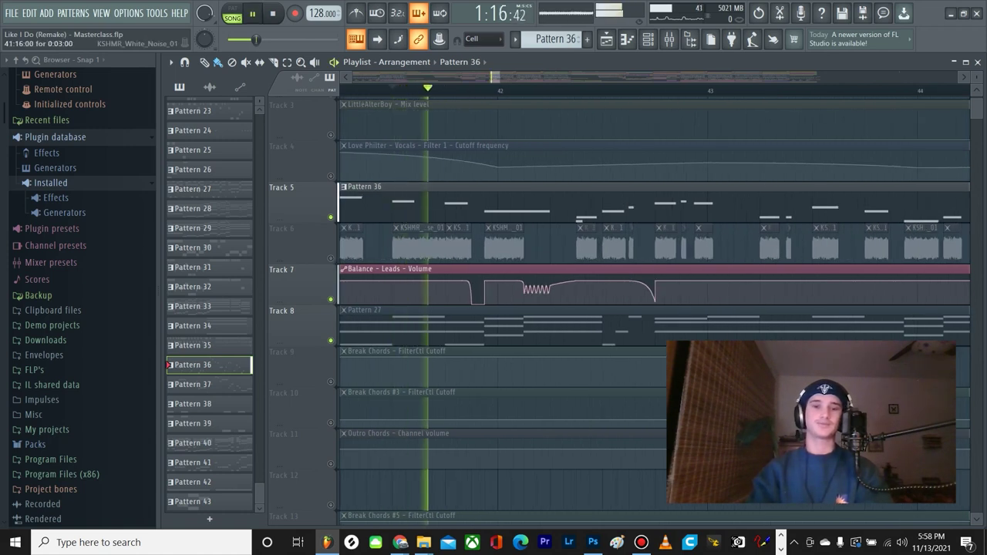
pyautogui.press('space')
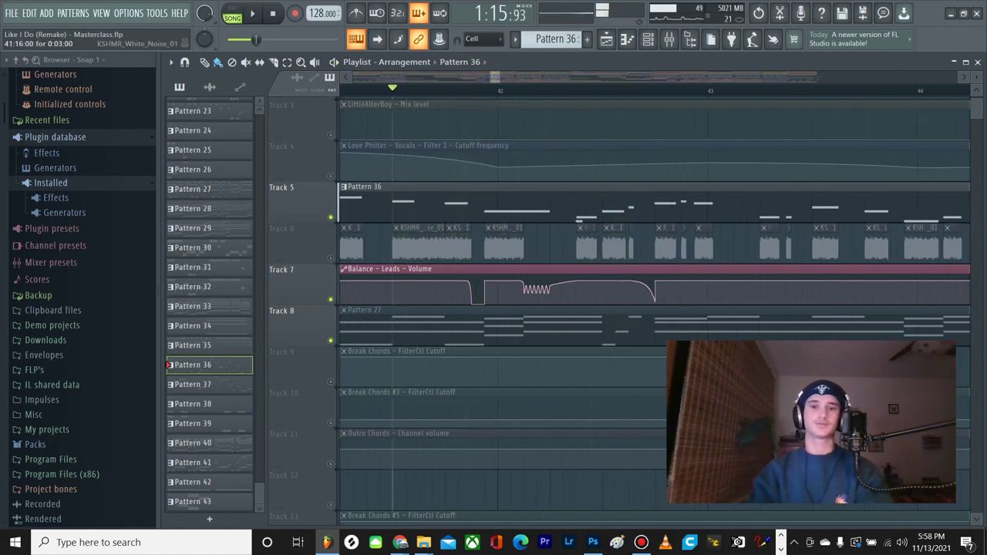
pyautogui.scroll(-2, 557, 293)
pyautogui.press('space')
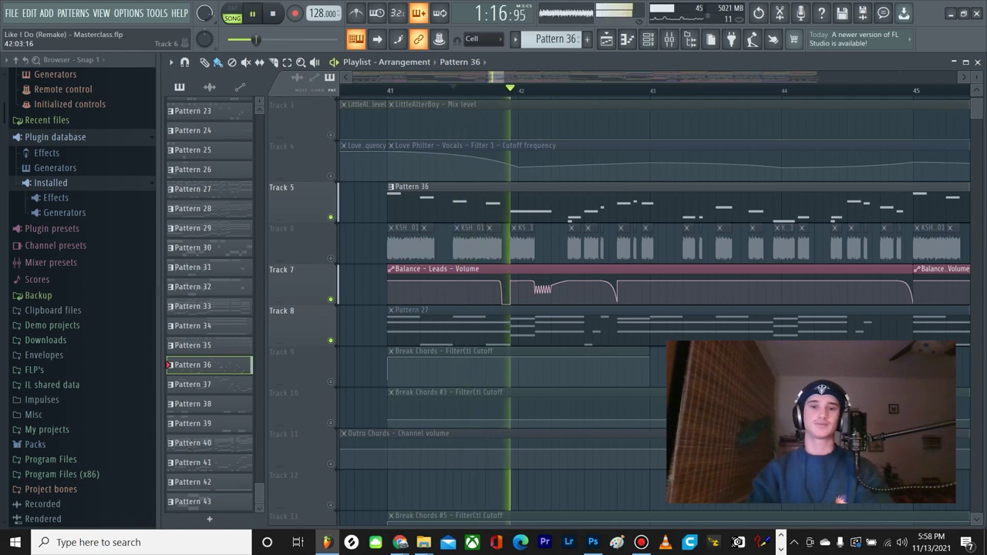
pyautogui.press('space')
pyautogui.scroll(-1, 557, 293)
pyautogui.scroll(2, 532, 242)
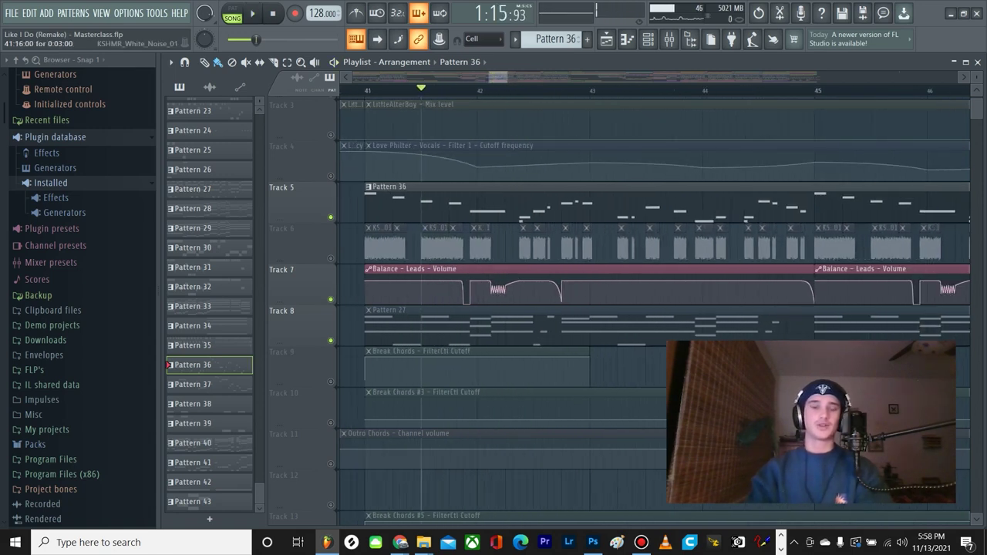
# Step: Reposition playback within bar 41 and listen again to the automated leads leading into bar 42
pyautogui.scroll(-3, 515, 248)
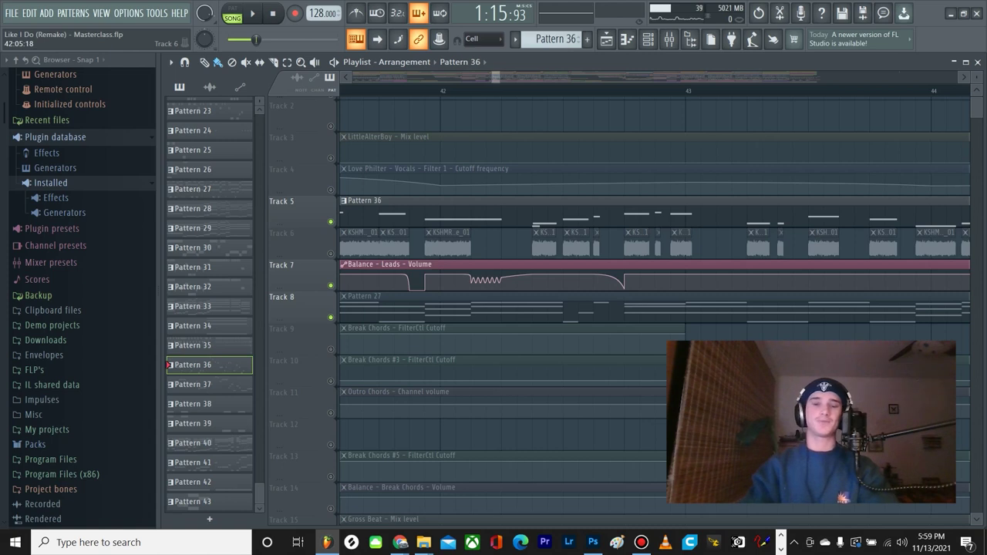
pyautogui.scroll(-2, 514, 249)
pyautogui.scroll(-1, 510, 248)
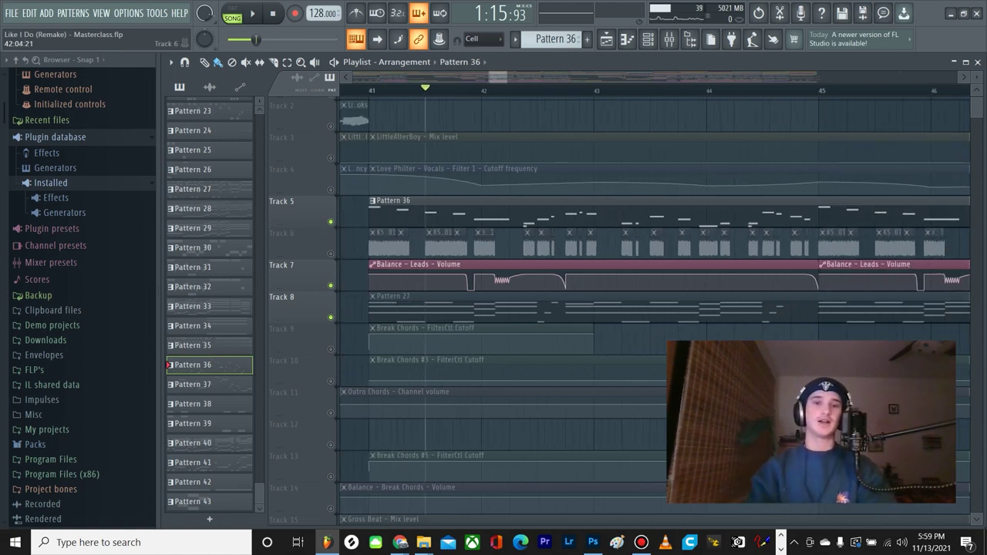
pyautogui.click(372, 90)
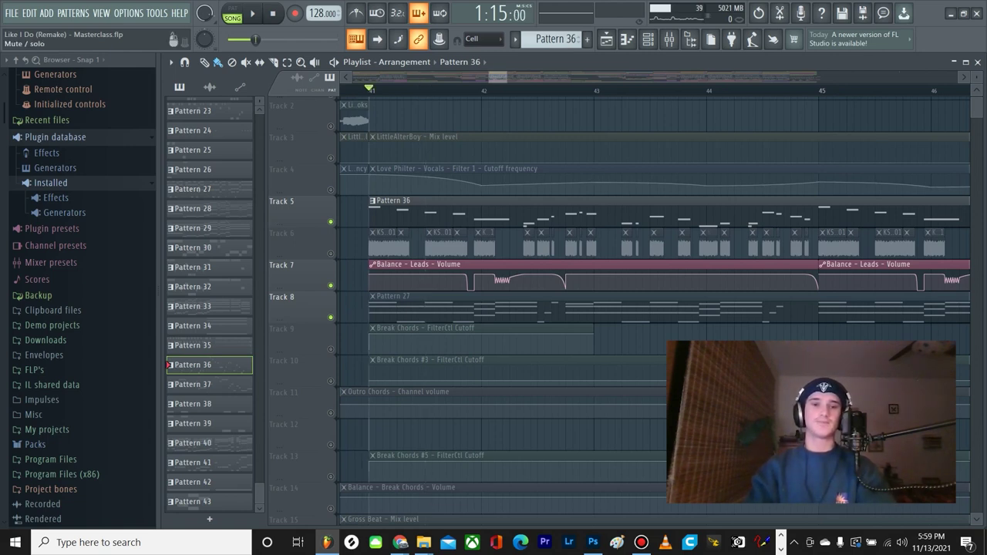
pyautogui.scroll(3, 432, 262)
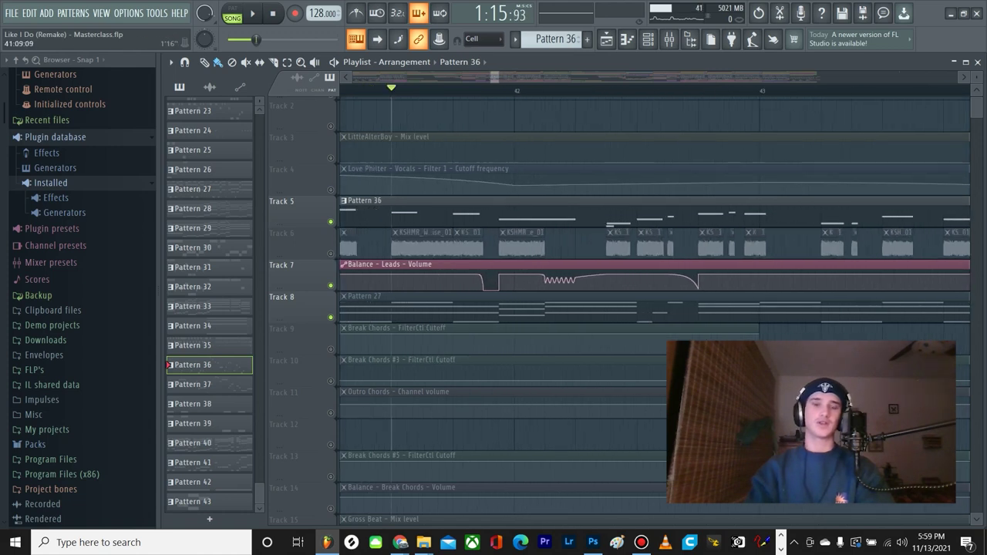
pyautogui.press('space')
pyautogui.press('space')
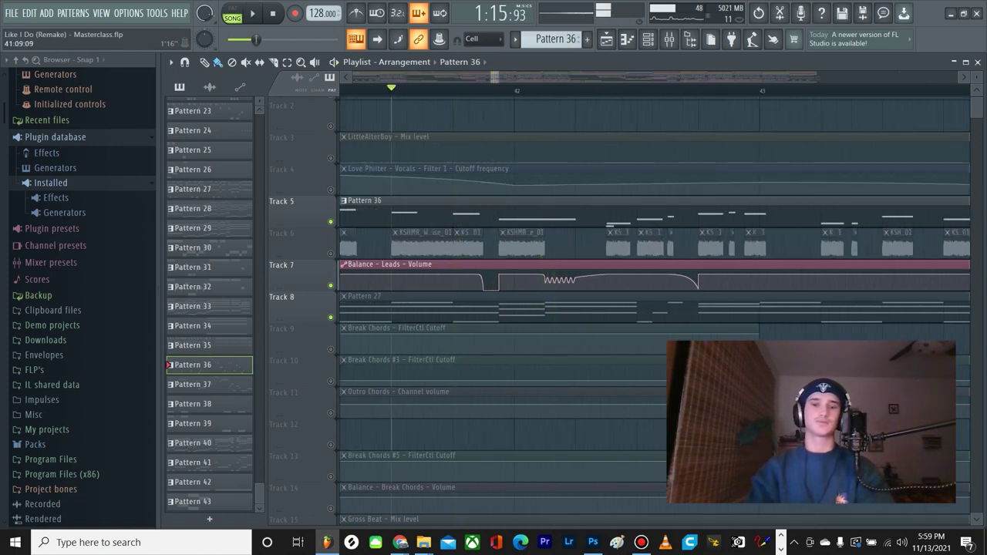
pyautogui.scroll(-1, 520, 247)
pyautogui.scroll(1, 521, 246)
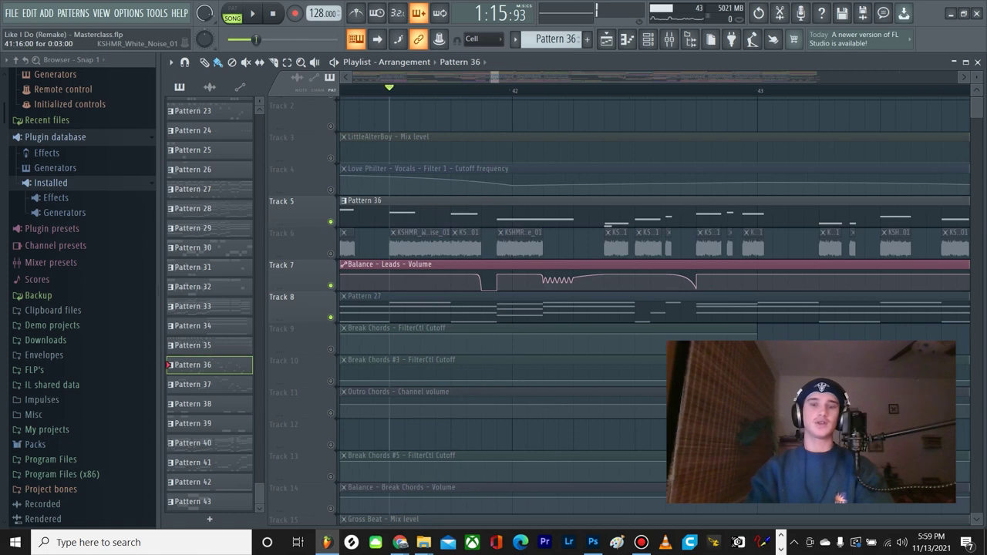
# Step: Mute Track 7 and play the short lead note just before bar 42 without the volume dip
pyautogui.scroll(2, 483, 254)
pyautogui.scroll(3, 481, 253)
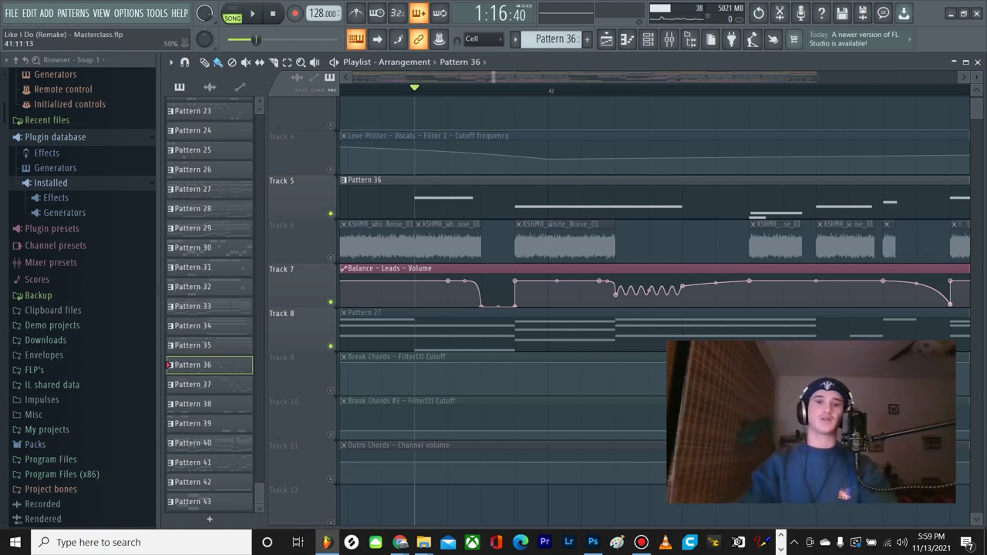
pyautogui.click(331, 302)
pyautogui.press('space')
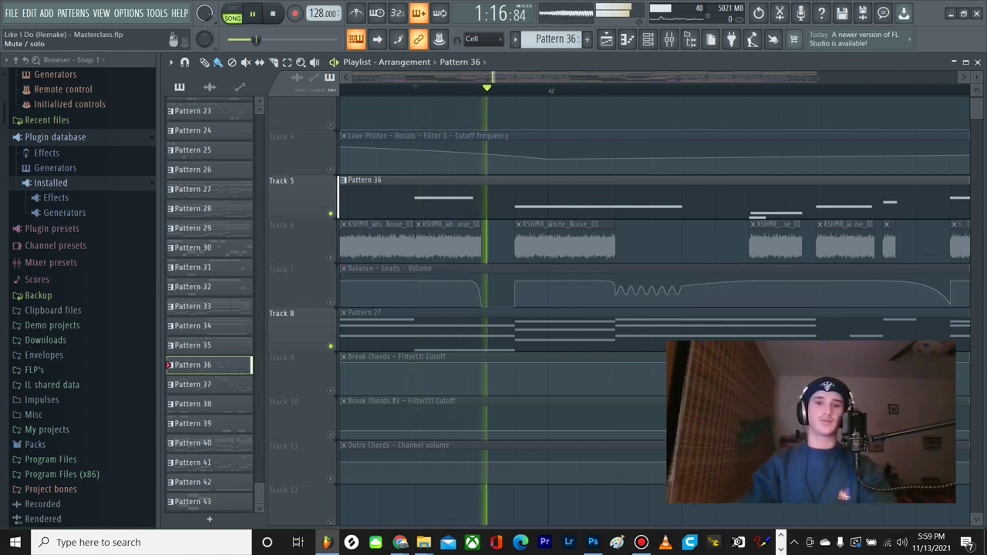
pyautogui.press('space')
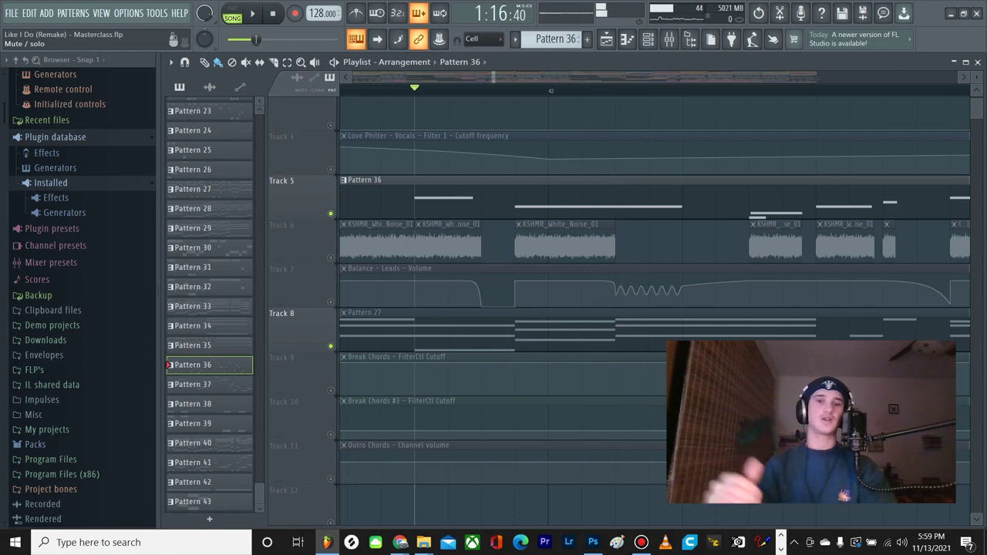
# Step: Unmute Track 7 and replay the short lead note before bar 42 with its volume dip
pyautogui.click(330, 302)
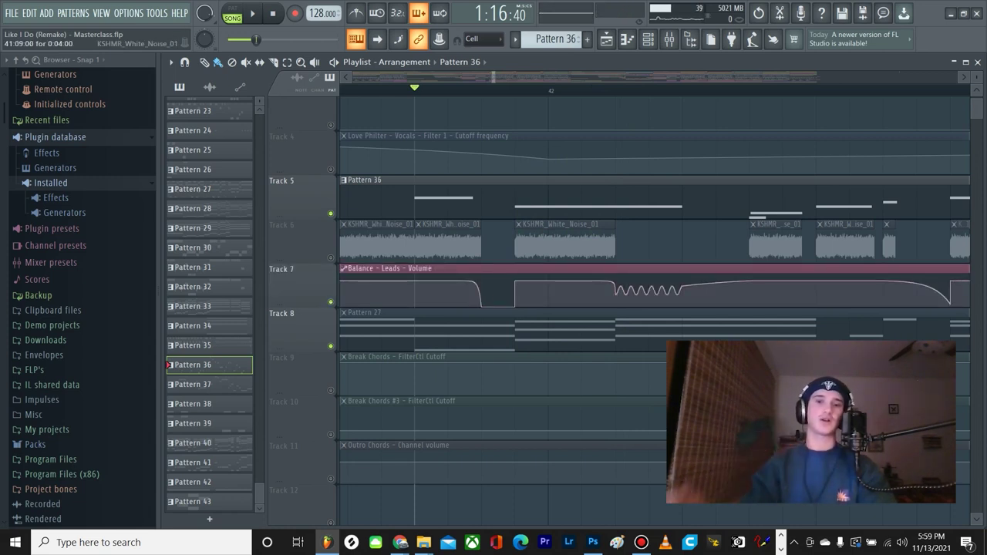
pyautogui.press('space')
pyautogui.press('space')
# Step: Examine the wavy section and the curved drop of the Balance - Leads - Volume automation between bars 42 and 43
pyautogui.scroll(-3, 420, 251)
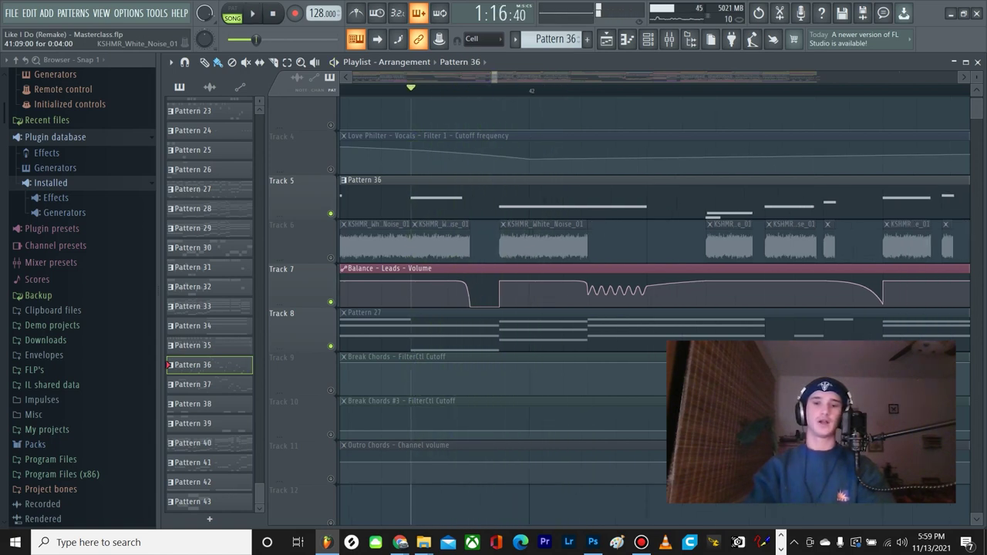
pyautogui.scroll(3, 463, 289)
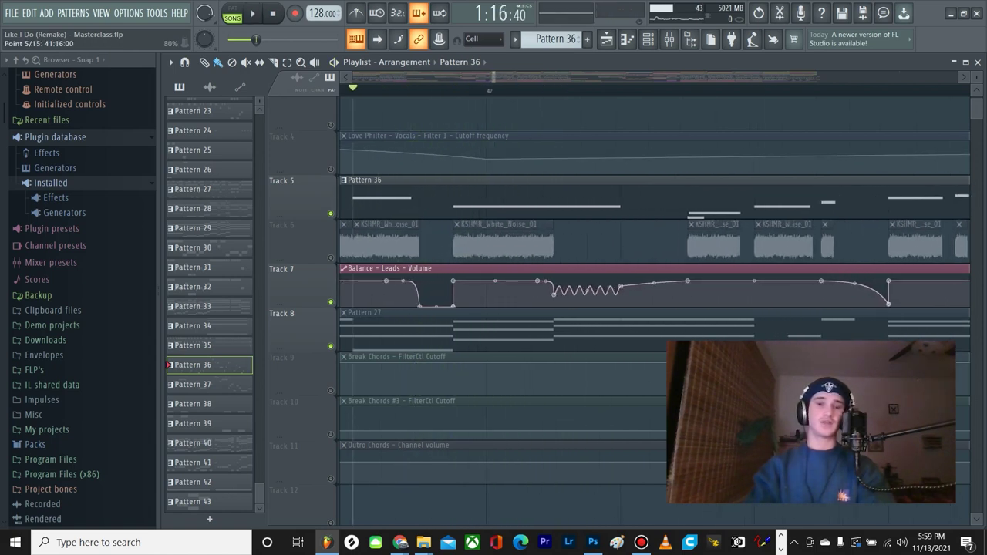
pyautogui.hscroll(3, 501, 243)
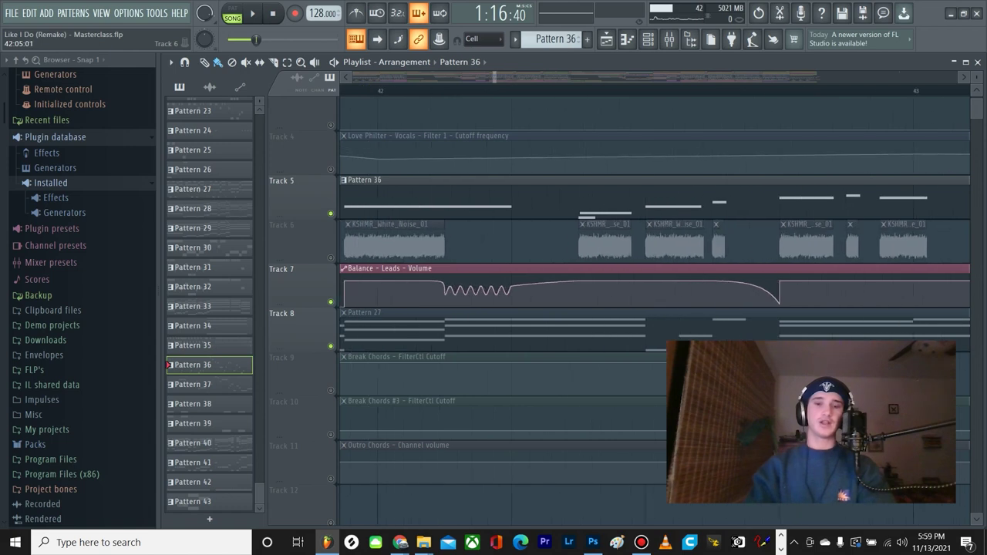
pyautogui.scroll(-2, 510, 244)
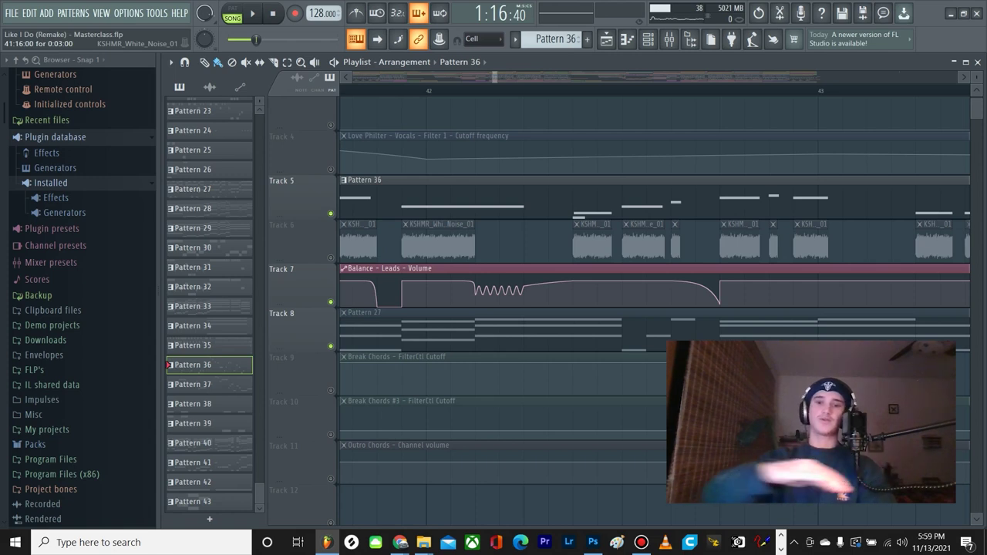
pyautogui.scroll(-3, 451, 242)
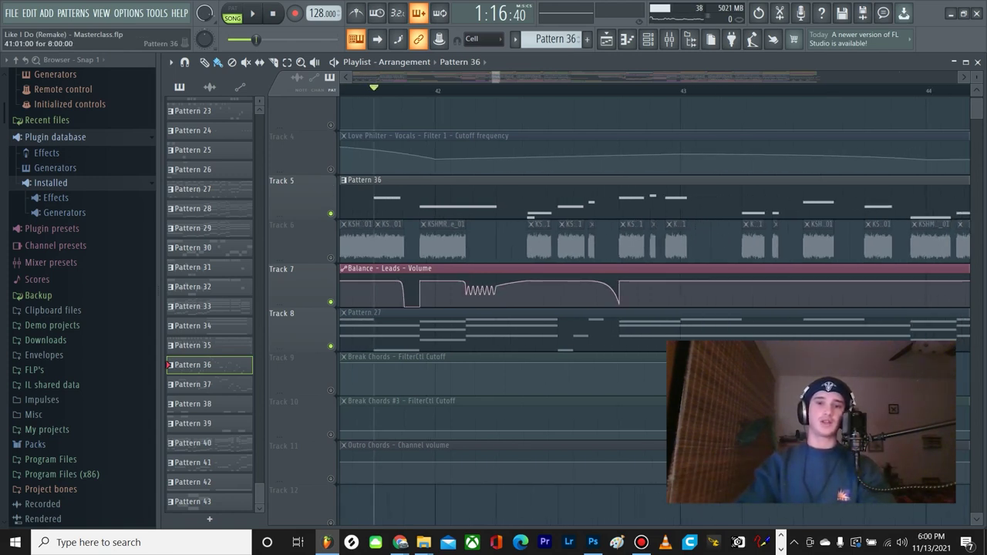
pyautogui.scroll(3, 462, 293)
pyautogui.scroll(-2, 465, 293)
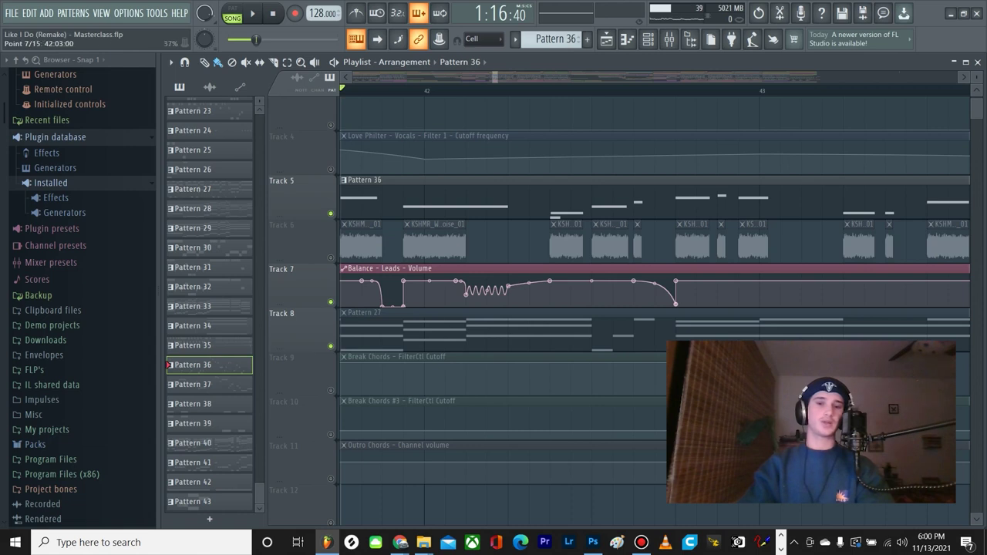
pyautogui.scroll(-2, 465, 292)
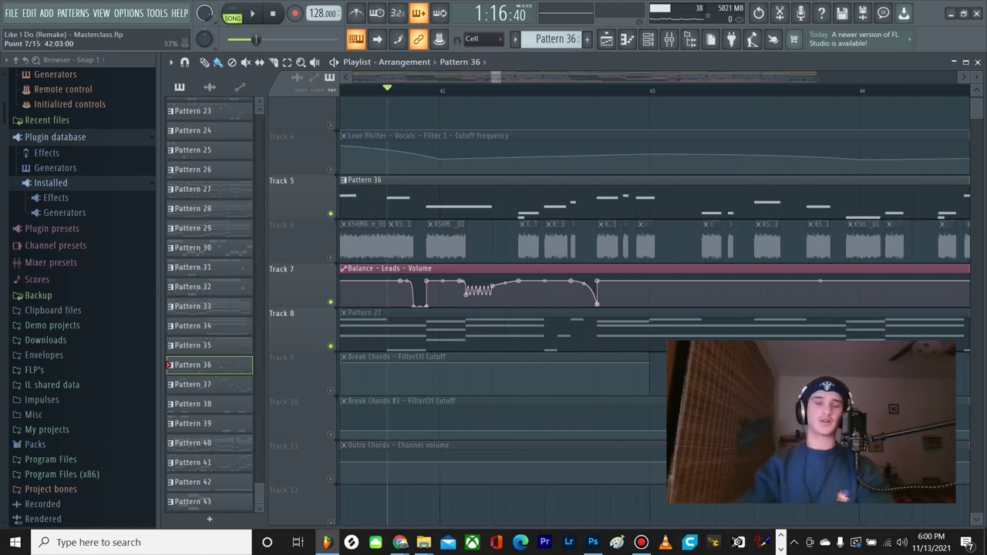
pyautogui.scroll(2, 454, 293)
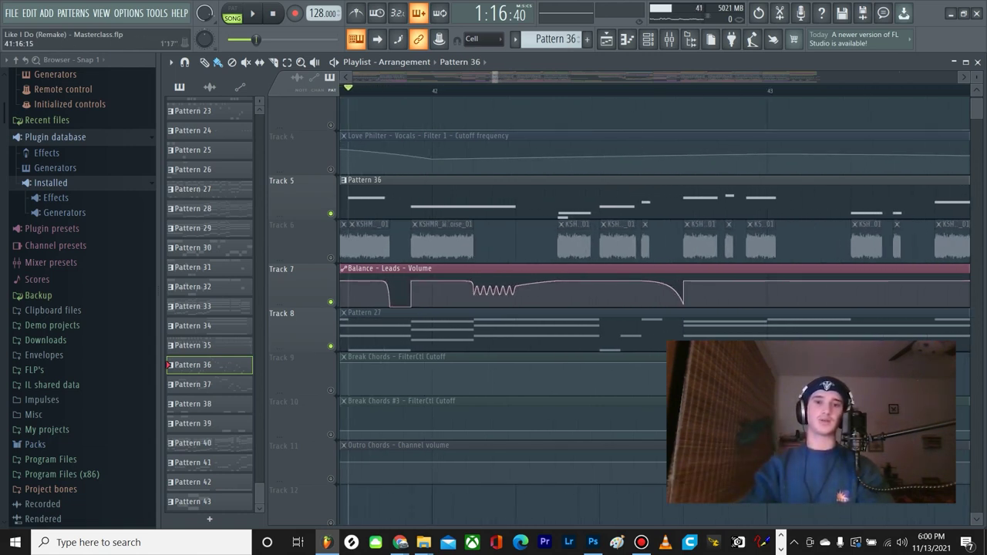
# Step: Mute Track 7 and play the long lead note around bar 42 without the wavy volume automation
pyautogui.press('space')
pyautogui.click(331, 303)
pyautogui.scroll(2, 414, 245)
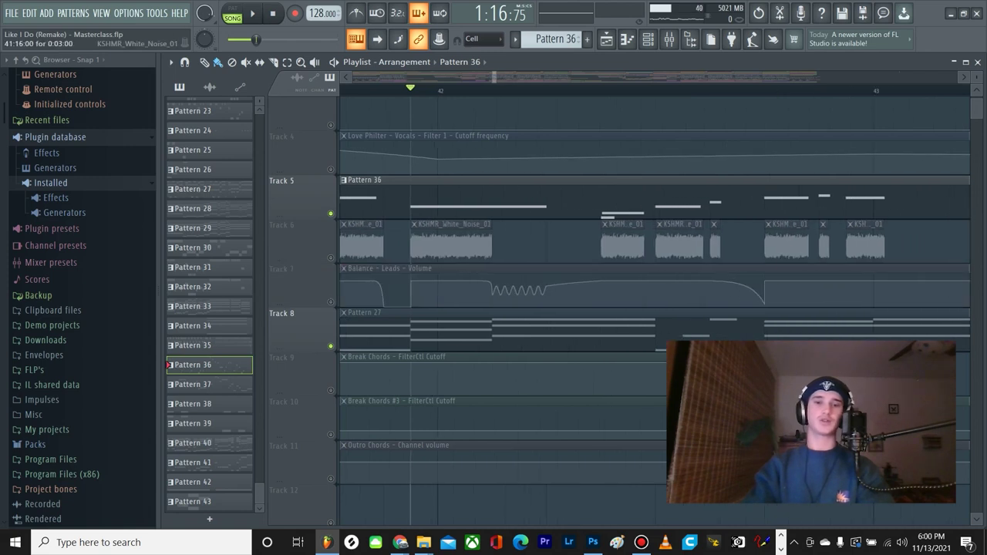
pyautogui.press('space')
pyautogui.press('space')
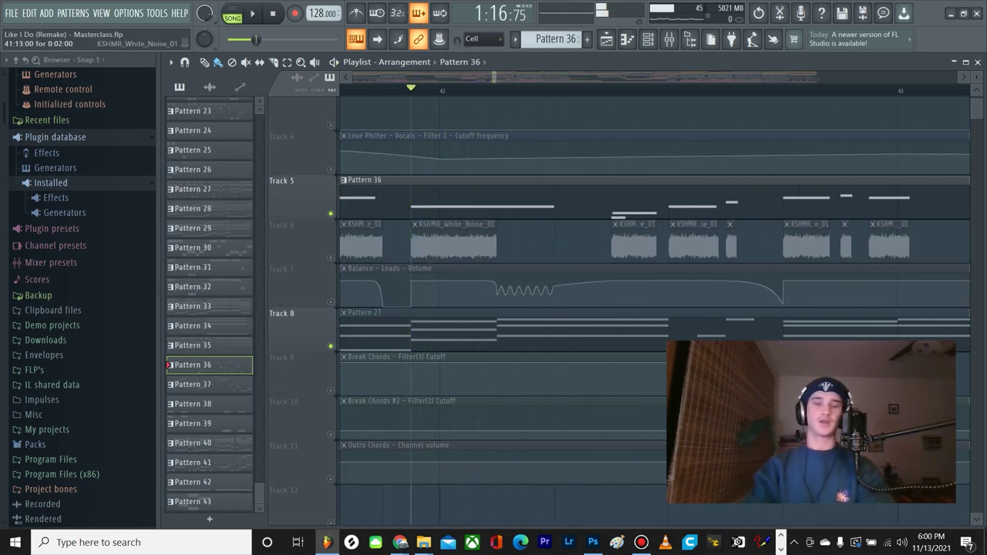
# Step: Unmute Track 7 and replay the long lead note around bar 42 with the wavy volume automation
pyautogui.click(330, 301)
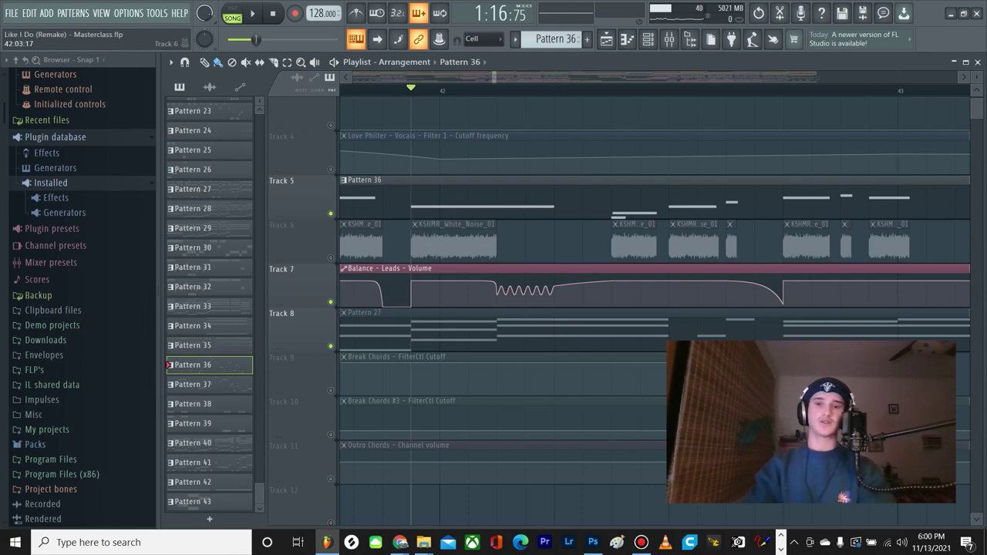
pyautogui.press('space')
pyautogui.press('space')
pyautogui.scroll(-1, 496, 243)
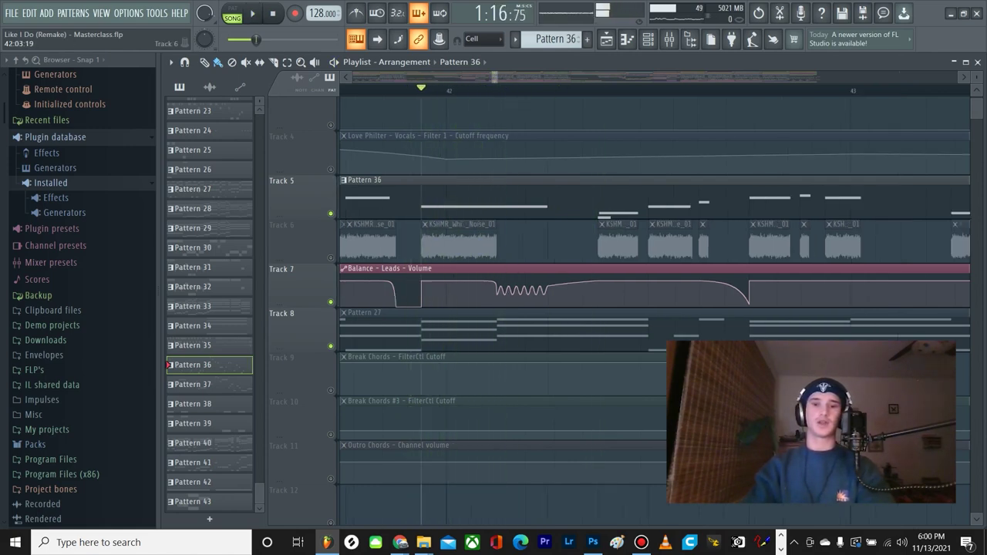
pyautogui.scroll(-4, 472, 243)
pyautogui.scroll(3, 462, 243)
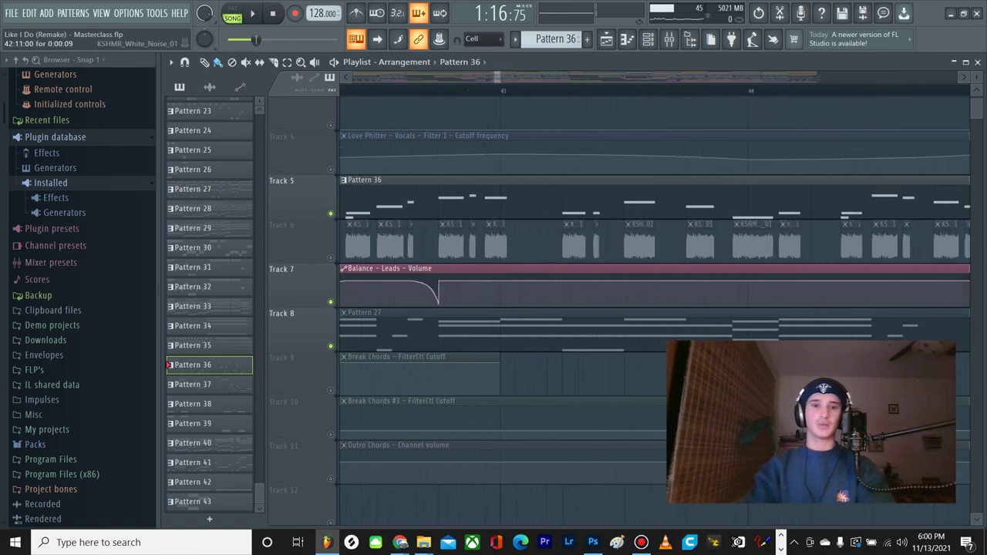
# Step: Play the leads between bars 42 and 43 with the curved drop in the volume automation
pyautogui.scroll(-2, 519, 238)
pyautogui.press('space')
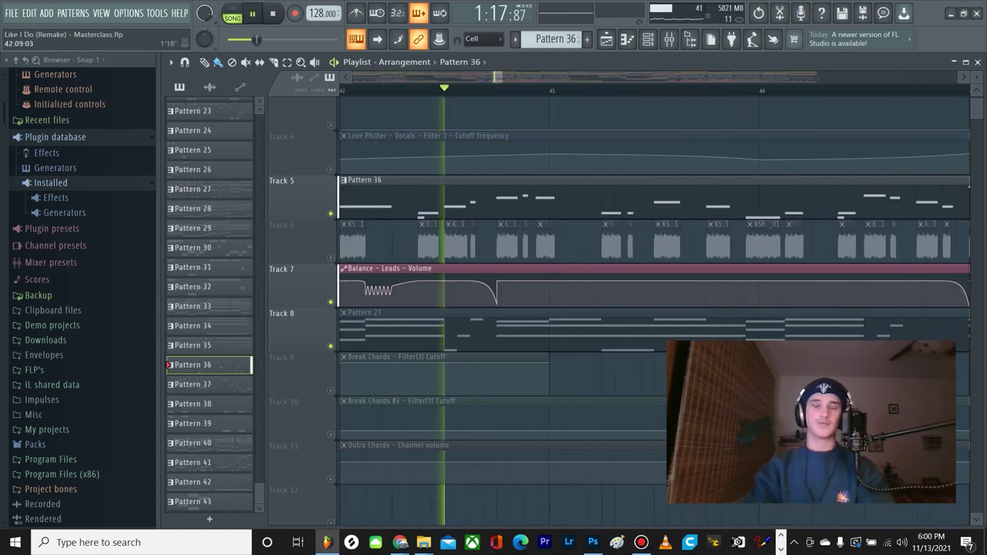
pyautogui.press('space')
# Step: Mute Track 7 and replay the leads before bar 43, and unmute it to hear the curved volume drop again
pyautogui.click(330, 302)
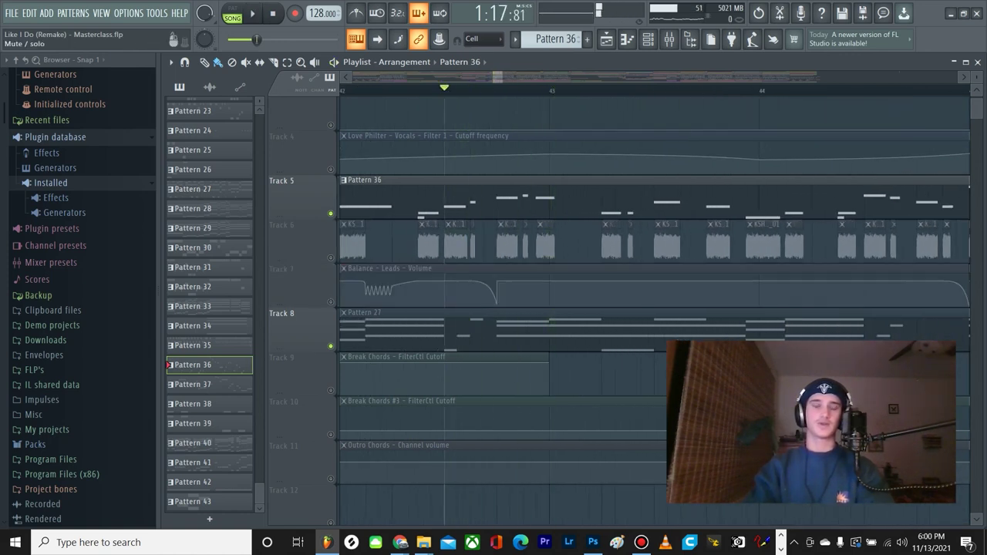
pyautogui.press('space')
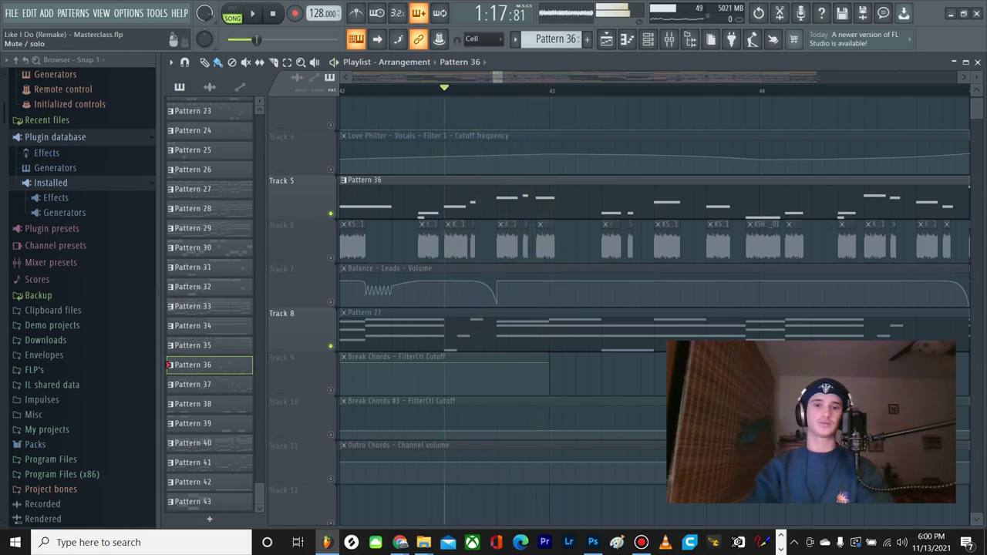
pyautogui.click(330, 301)
pyautogui.press('space')
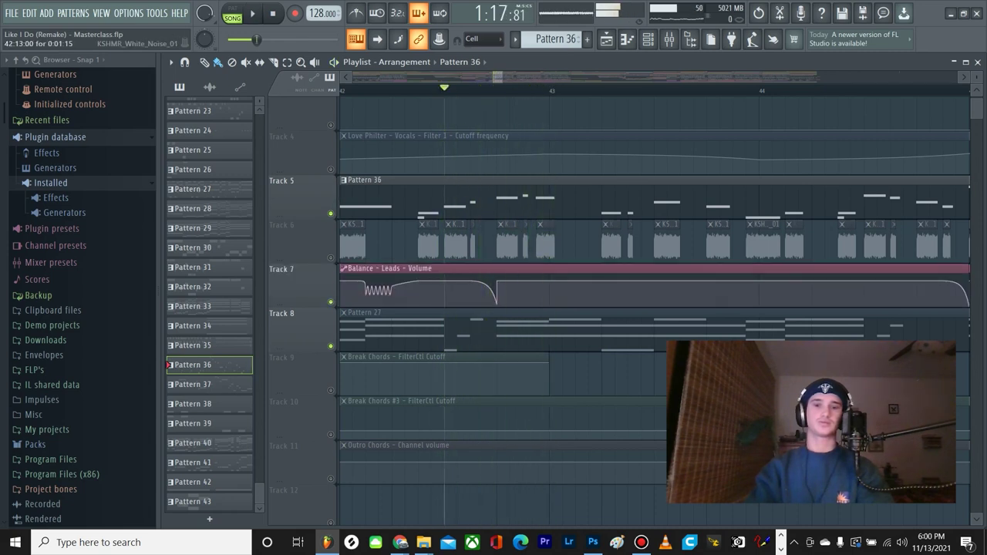
# Step: Look over the repeated Balance - Leads - Volume automation clips from bar 41 onward
pyautogui.scroll(-5, 488, 244)
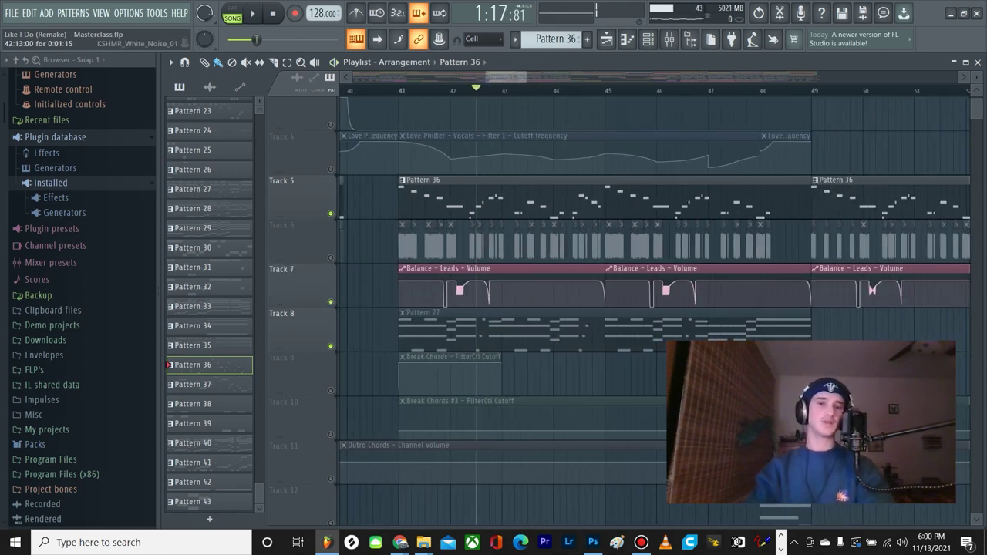
pyautogui.scroll(-4, 490, 238)
pyautogui.scroll(4, 452, 237)
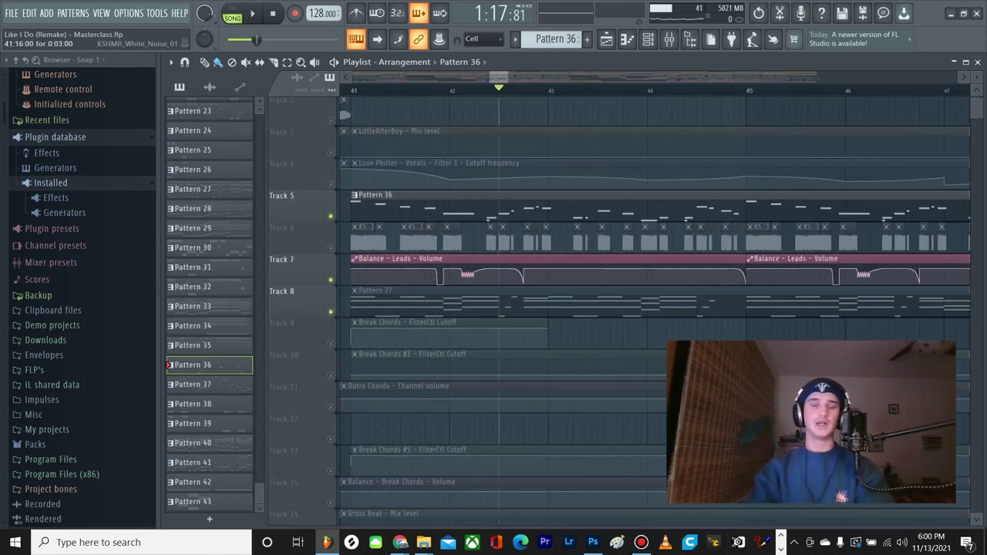
pyautogui.press('pagedown')
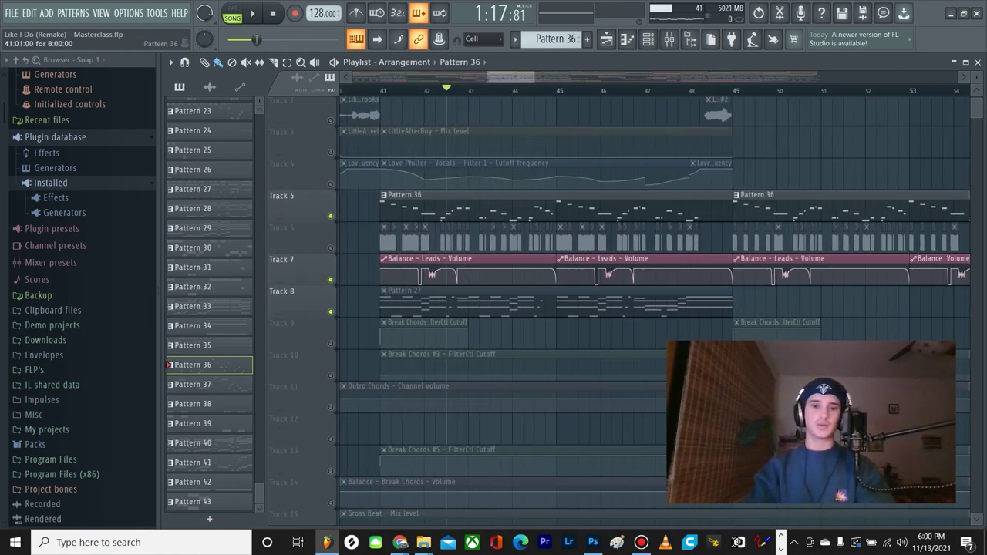
pyautogui.scroll(-2, 617, 247)
pyautogui.scroll(3, 617, 246)
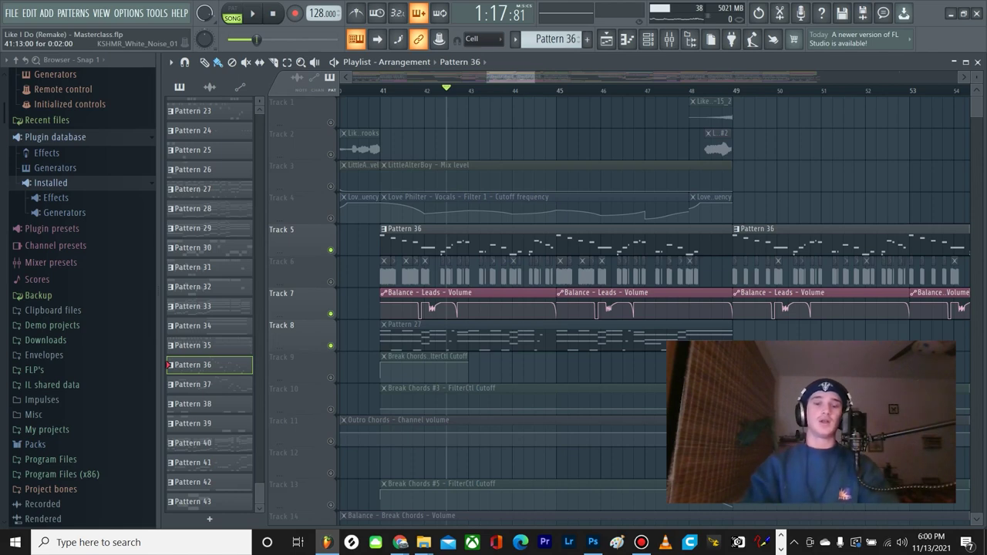
pyautogui.scroll(5, 386, 303)
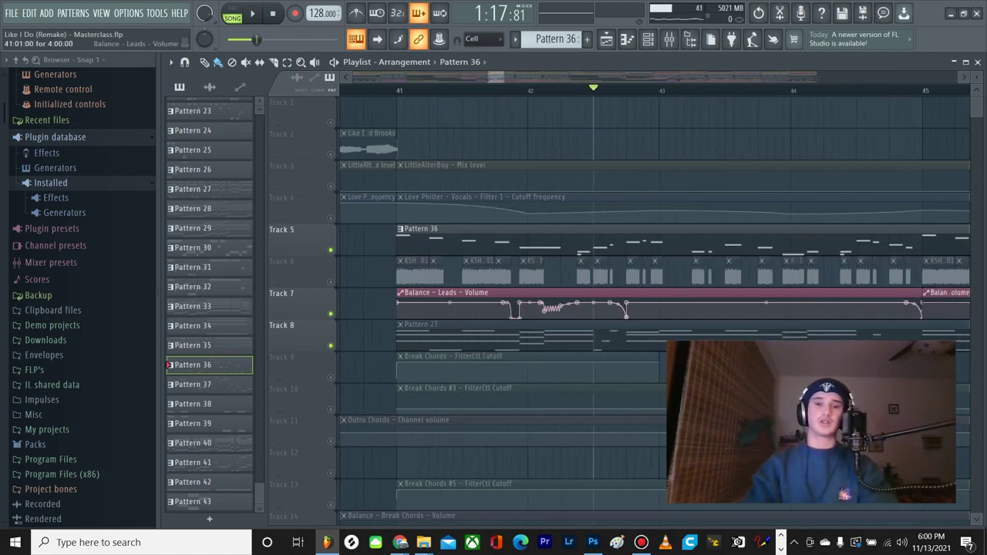
# Step: Try the LFO of the Balance - Leads - Volume automation with raised tension and speed, play it, and disable the LFO
pyautogui.click(443, 292)
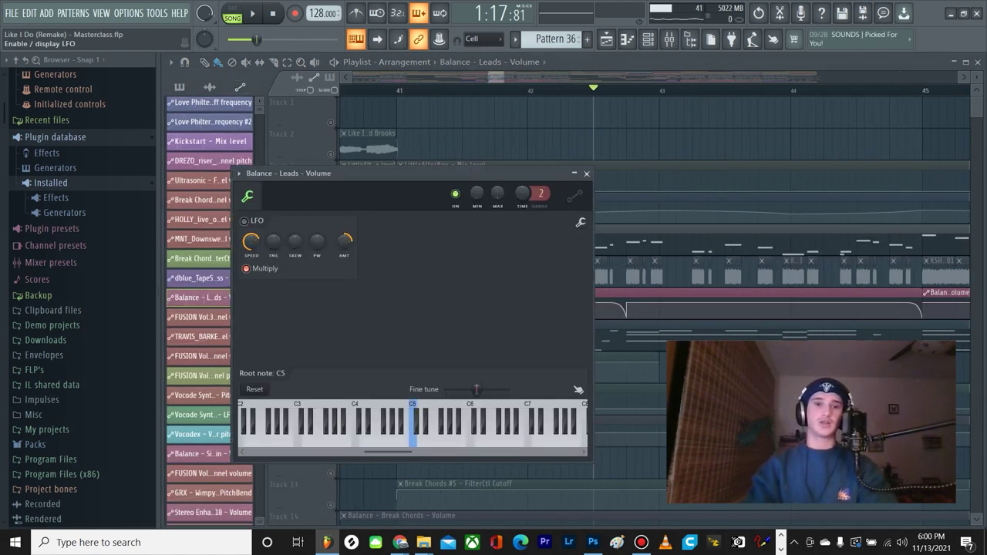
pyautogui.click(244, 221)
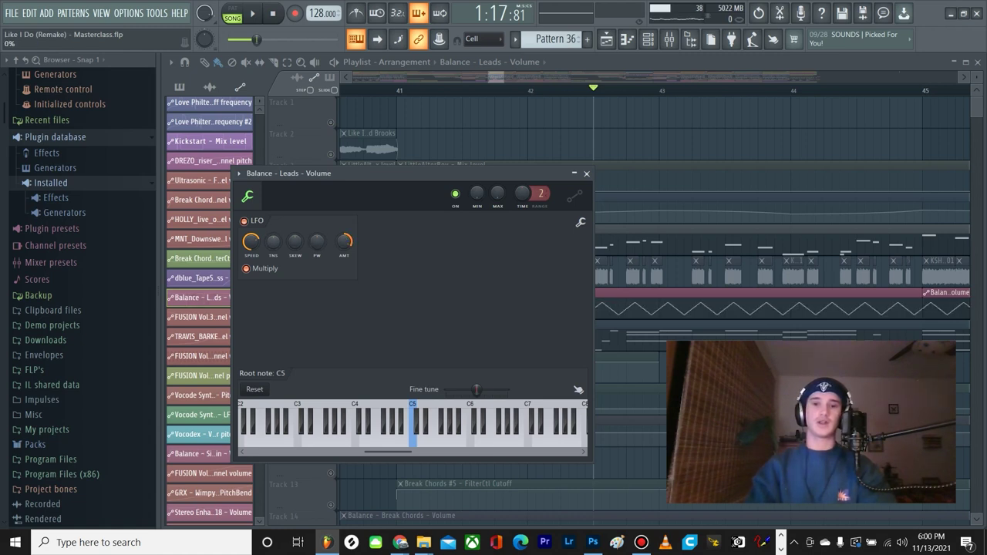
pyautogui.moveTo(273, 242)
pyautogui.mouseDown()
pyautogui.moveTo(273, 211)
pyautogui.moveTo(273, 225)
pyautogui.mouseUp()
pyautogui.moveTo(251, 243); pyautogui.dragTo(251, 207)
pyautogui.press('space')
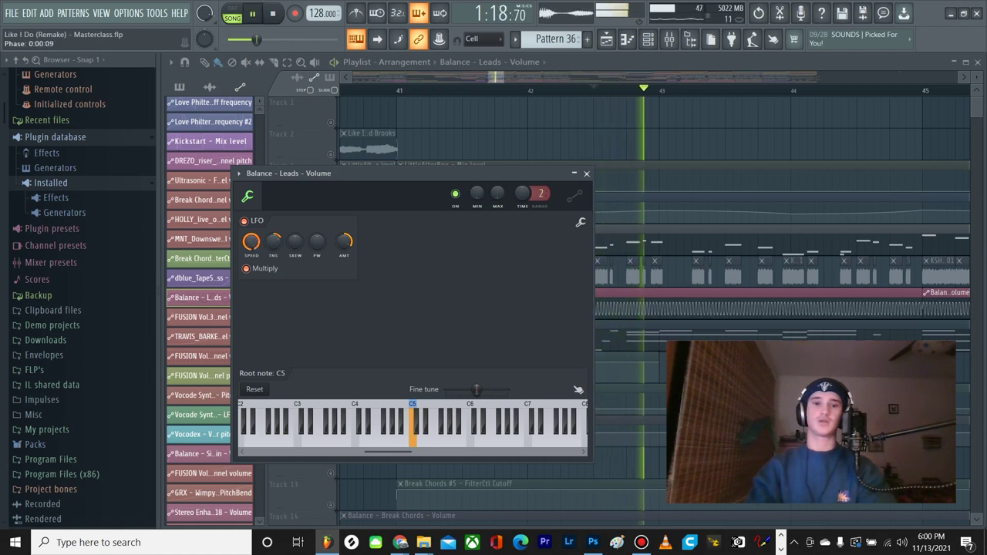
pyautogui.press('space')
pyautogui.click(245, 221)
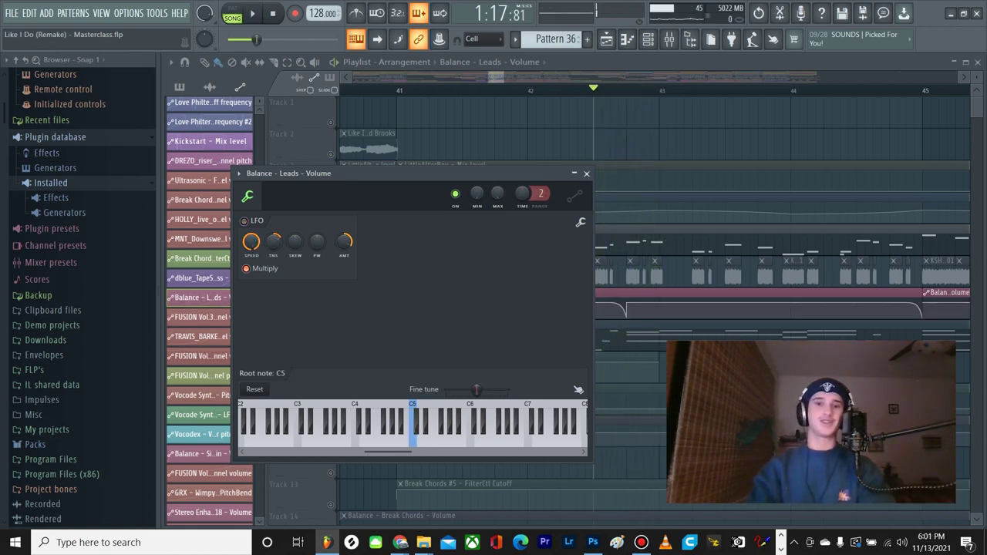
pyautogui.click(586, 173)
# Step: Set the playback position to the start of bar 41
pyautogui.scroll(-2, 423, 239)
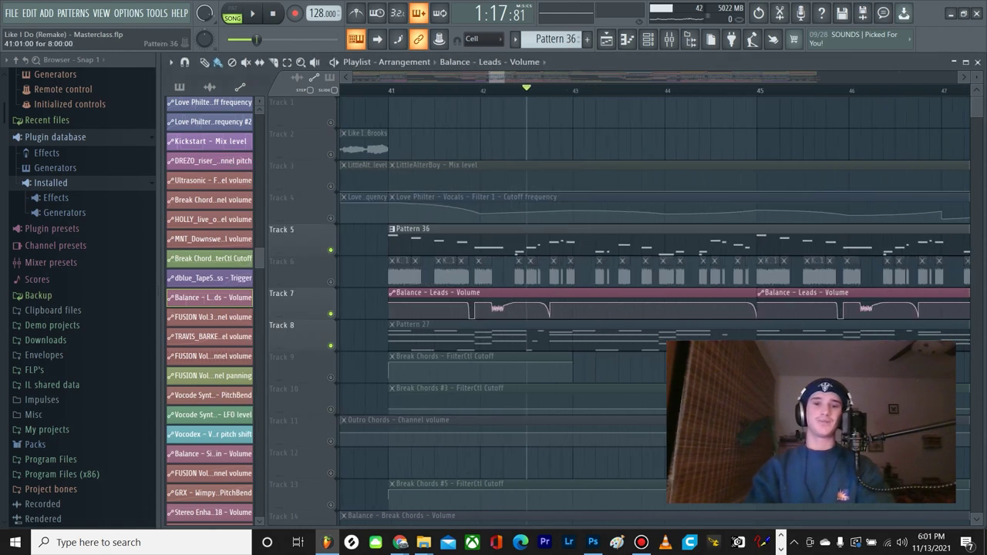
pyautogui.scroll(3, 423, 239)
pyautogui.scroll(-1, 422, 239)
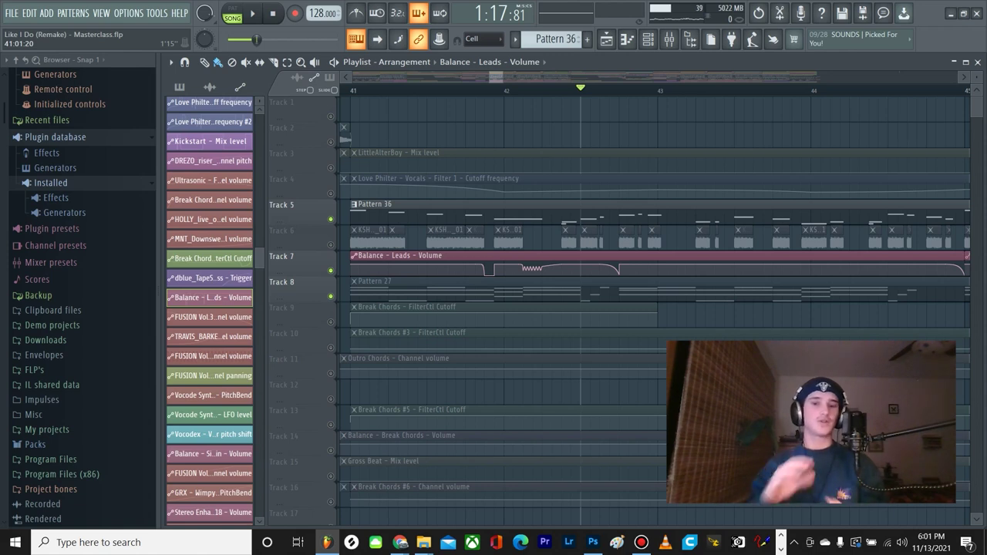
pyautogui.click(353, 90)
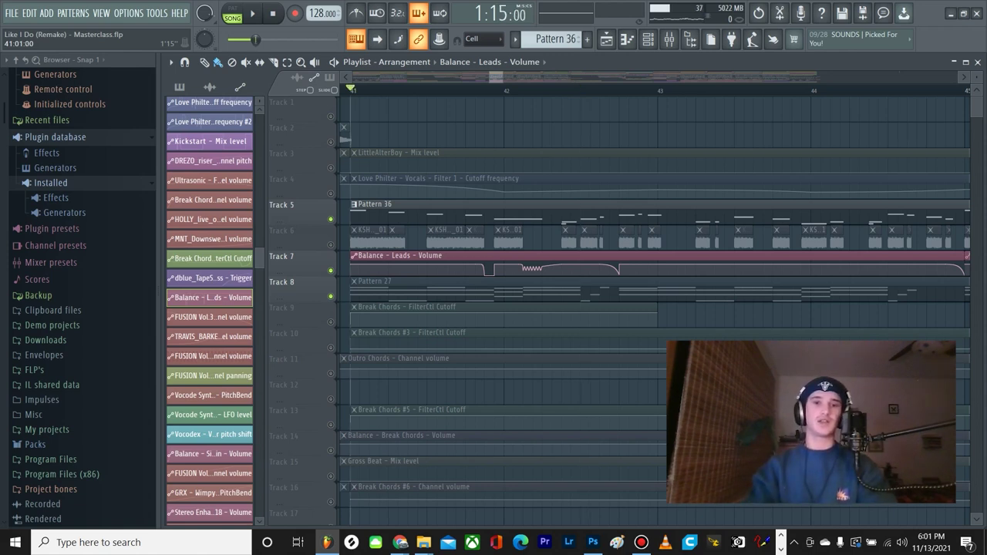
pyautogui.scroll(-2, 399, 269)
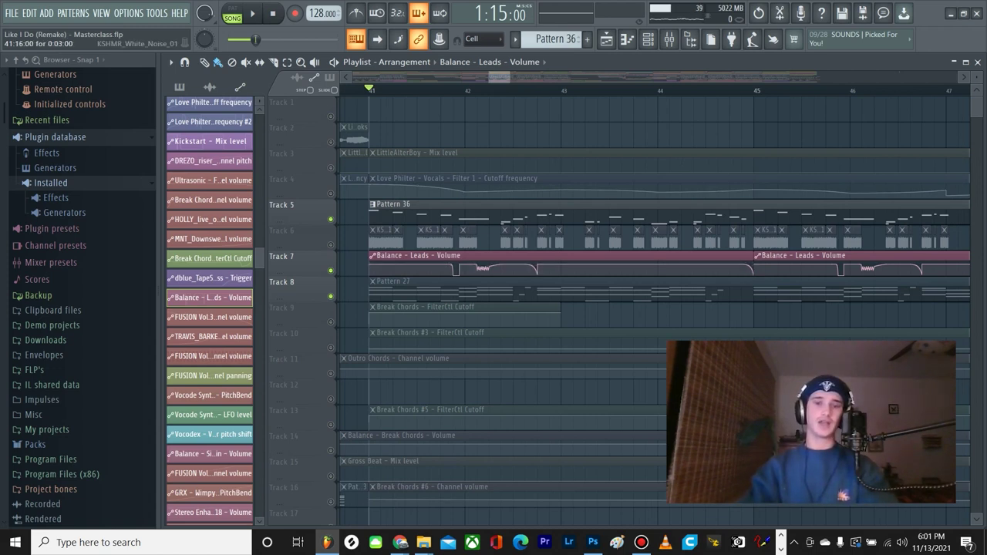
pyautogui.press('pageup')
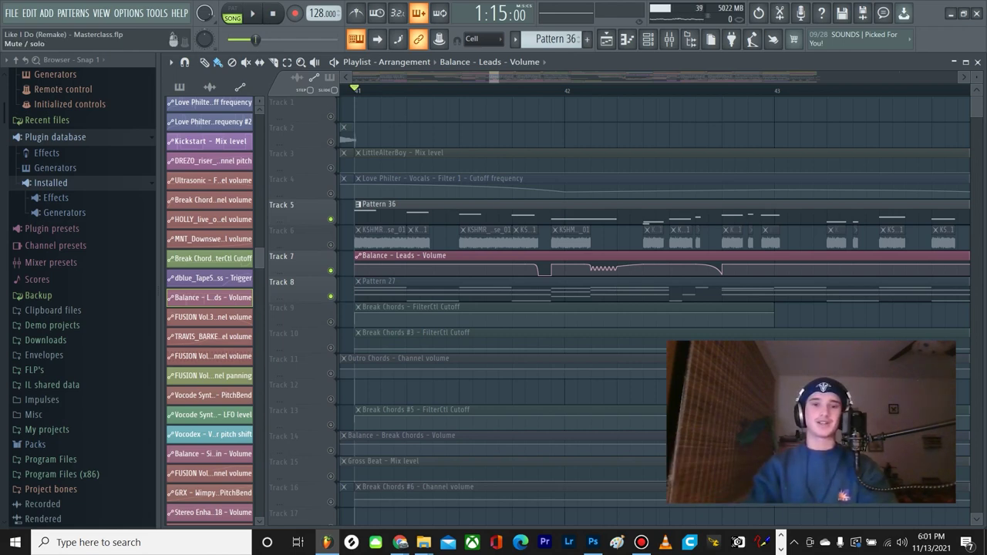
# Step: Unmute the white noise clips on Track 6, mute Track 5, and play the noise layer from bar 41
pyautogui.click(331, 245)
pyautogui.scroll(-3, 345, 239)
pyautogui.scroll(3, 344, 239)
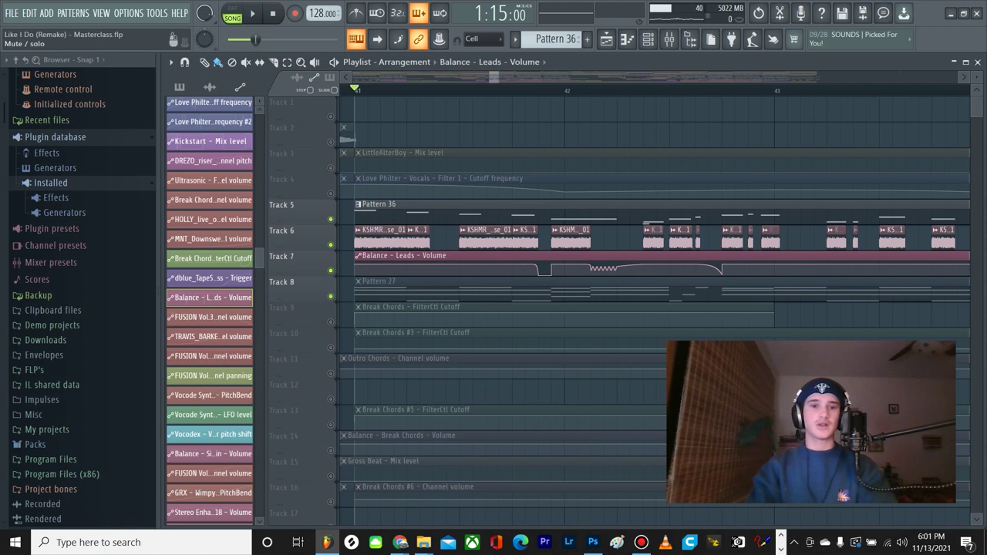
pyautogui.click(331, 219)
pyautogui.press('space')
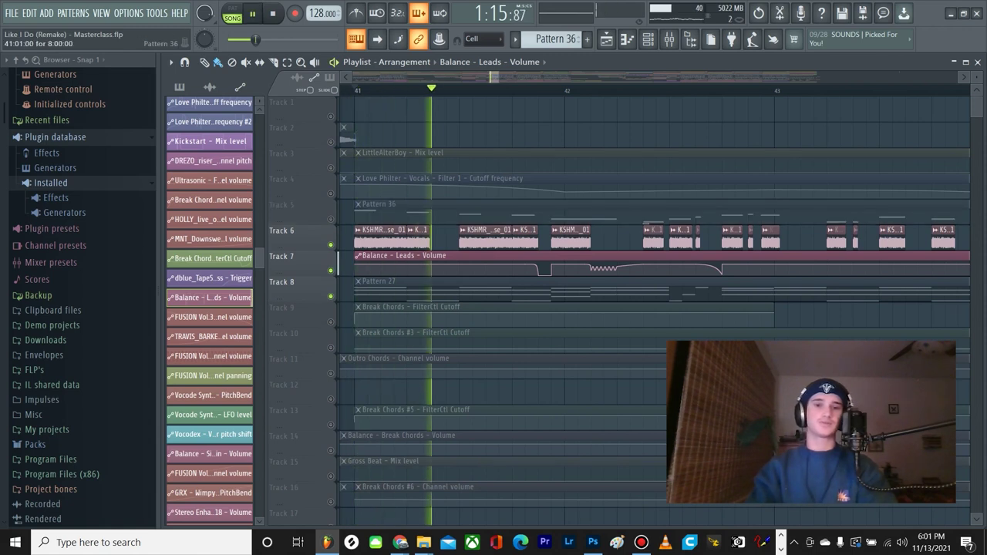
pyautogui.press('space')
# Step: Unmute Track 5, mute Track 6, and play the leads from bar 41 without the white noise
pyautogui.click(330, 219)
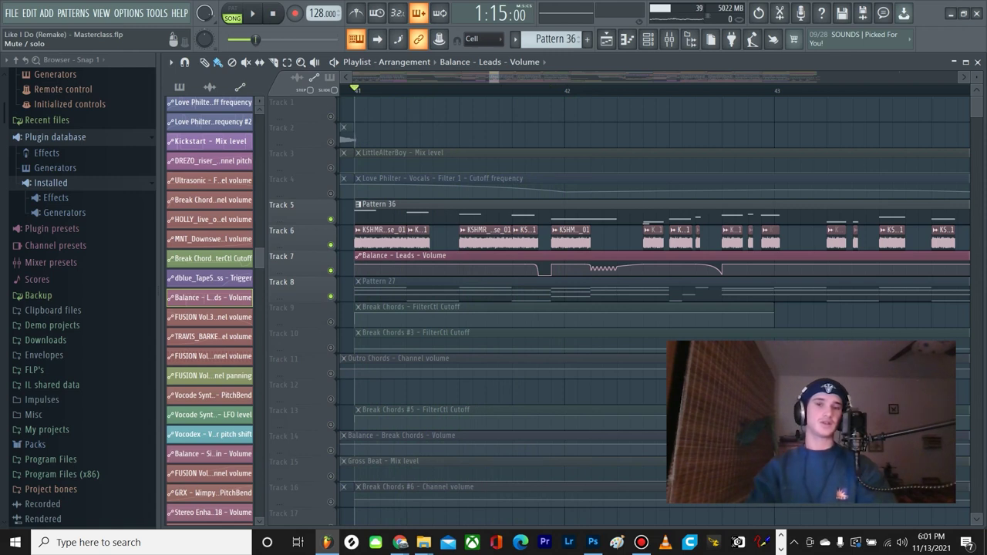
pyautogui.click(330, 245)
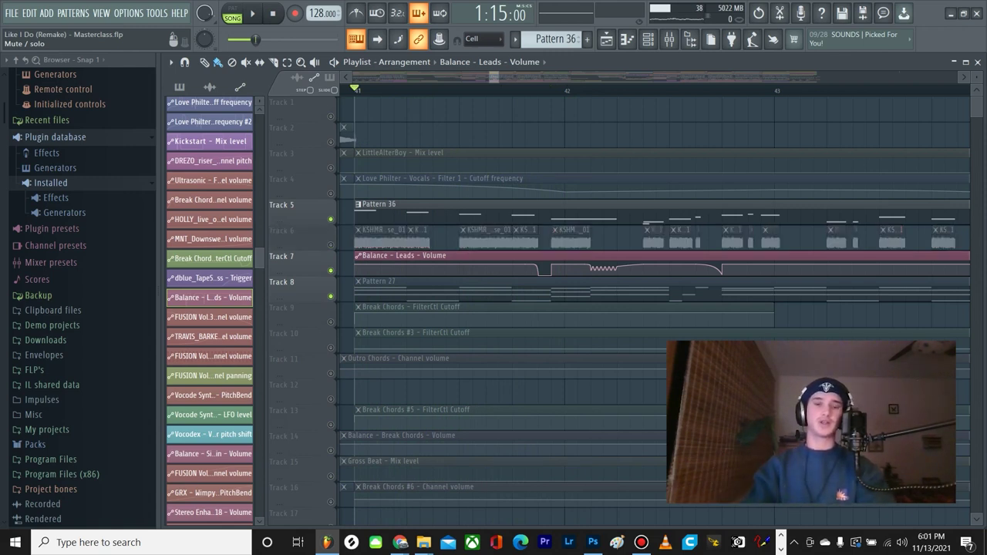
pyautogui.press('space')
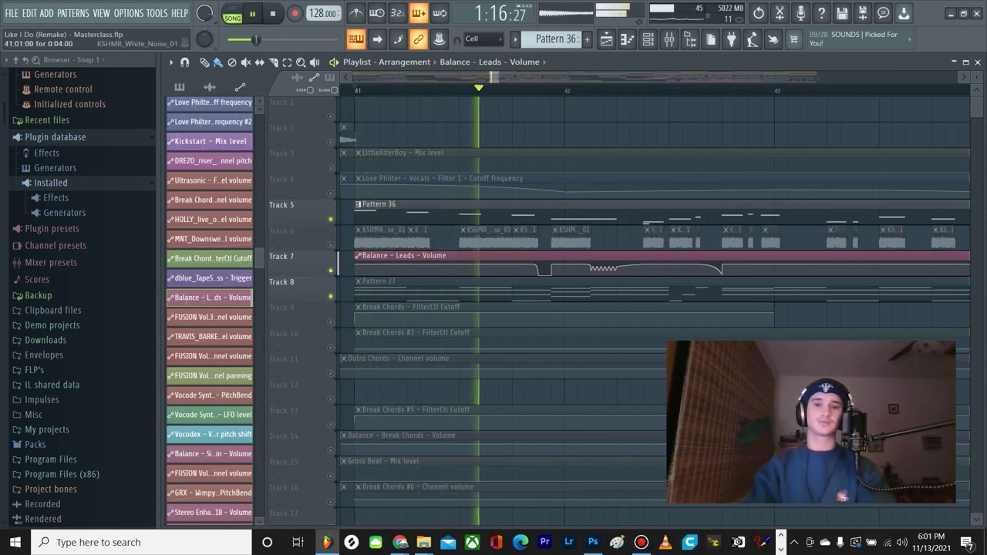
pyautogui.press('space')
# Step: Unmute Track 6 and play the leads together with the white noise layer from bar 41
pyautogui.click(329, 244)
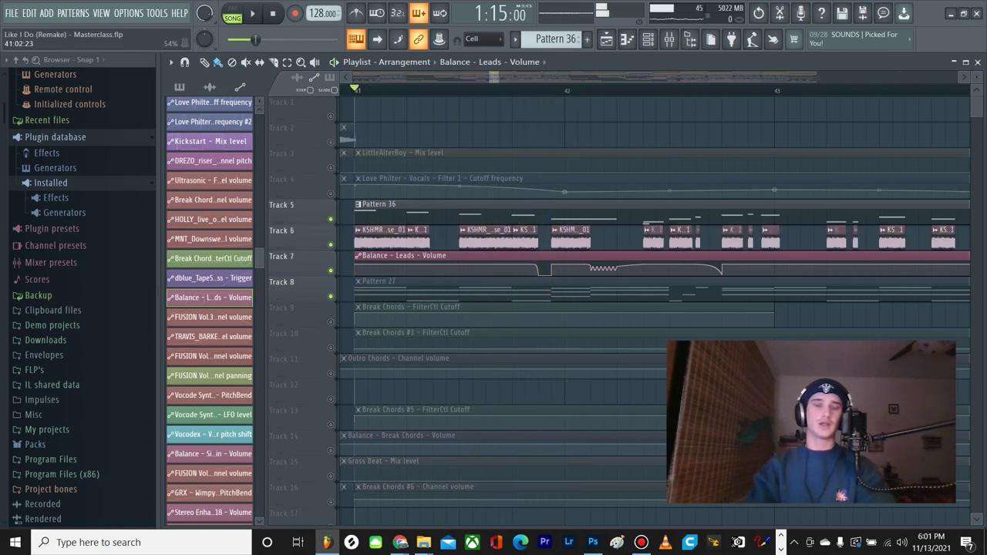
pyautogui.press('space')
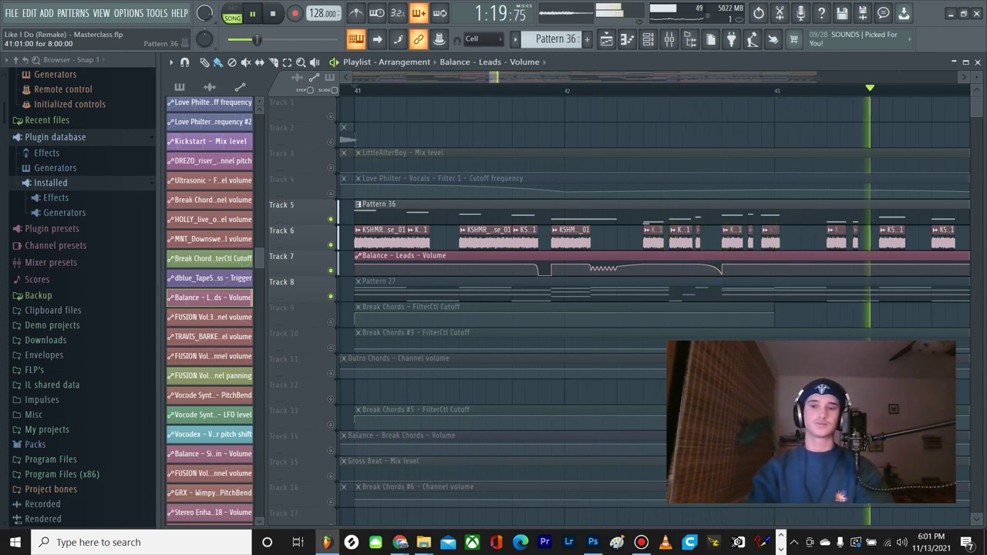
pyautogui.press('space')
pyautogui.scroll(-2, 655, 293)
pyautogui.scroll(-2, 655, 293)
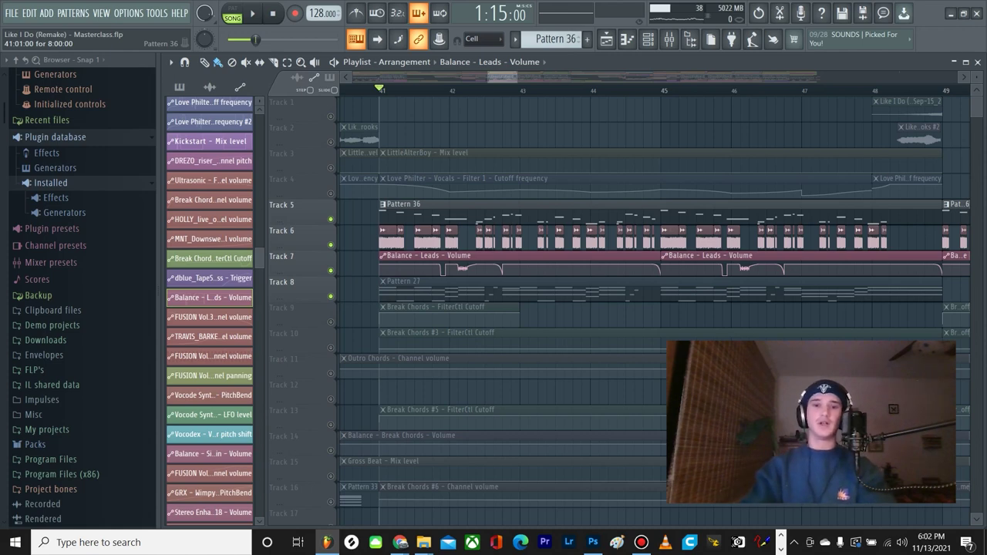
pyautogui.scroll(3, 386, 266)
pyautogui.scroll(2, 386, 217)
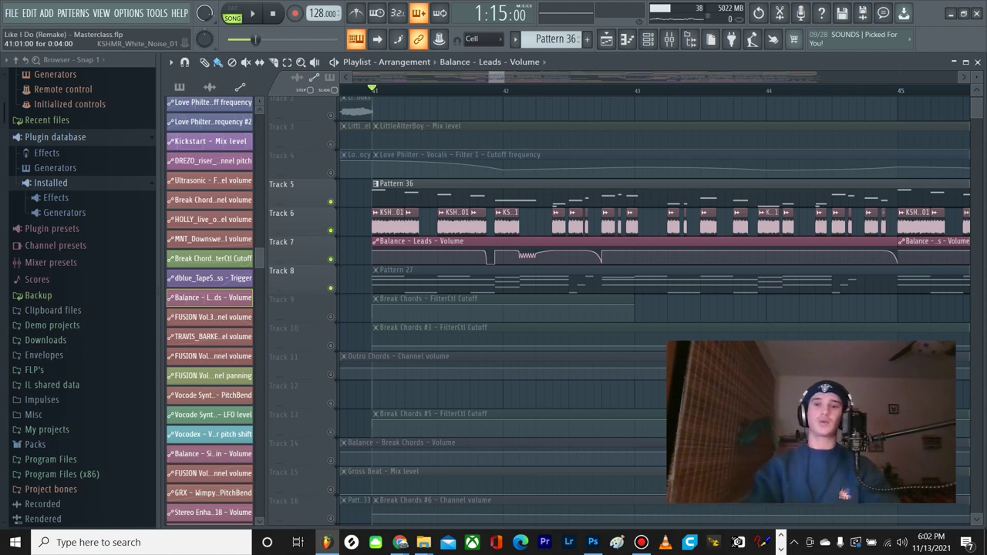
pyautogui.scroll(-3, 391, 232)
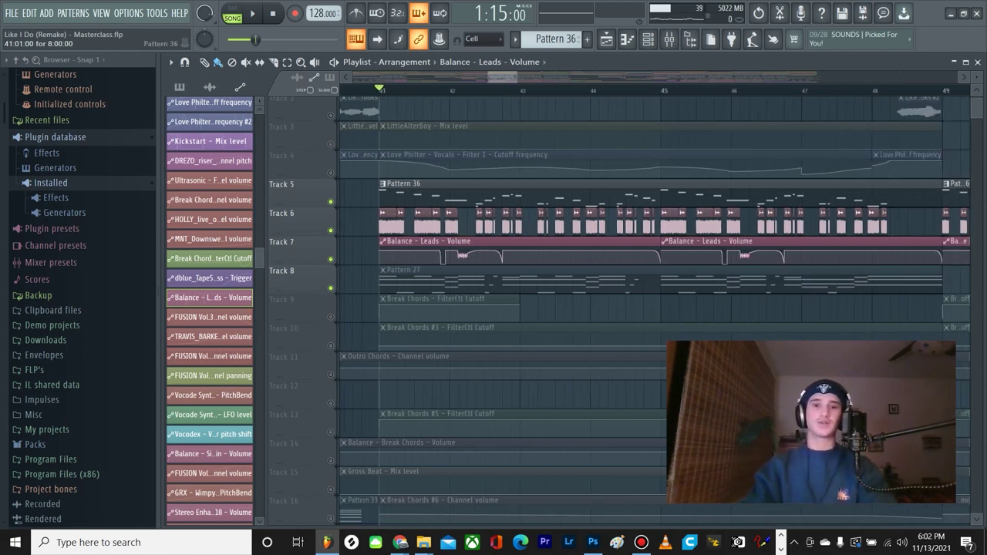
# Step: Unmute the kick layers on Tracks 38 and 39, the Kick EQ automation on Track 40, and Track 41
pyautogui.scroll(-15, 388, 232)
pyautogui.scroll(3, 388, 279)
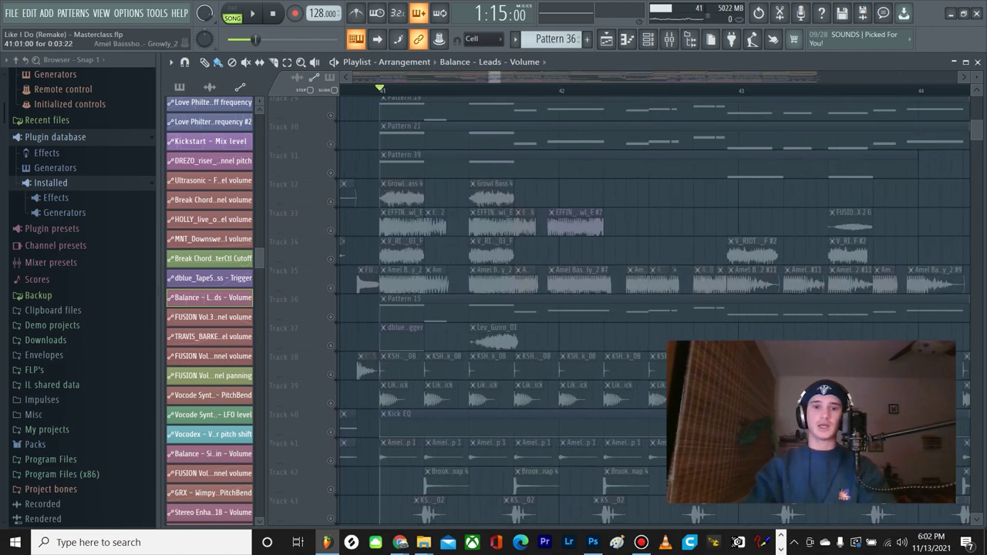
pyautogui.scroll(-2, 648, 309)
pyautogui.click(331, 226)
pyautogui.click(330, 255)
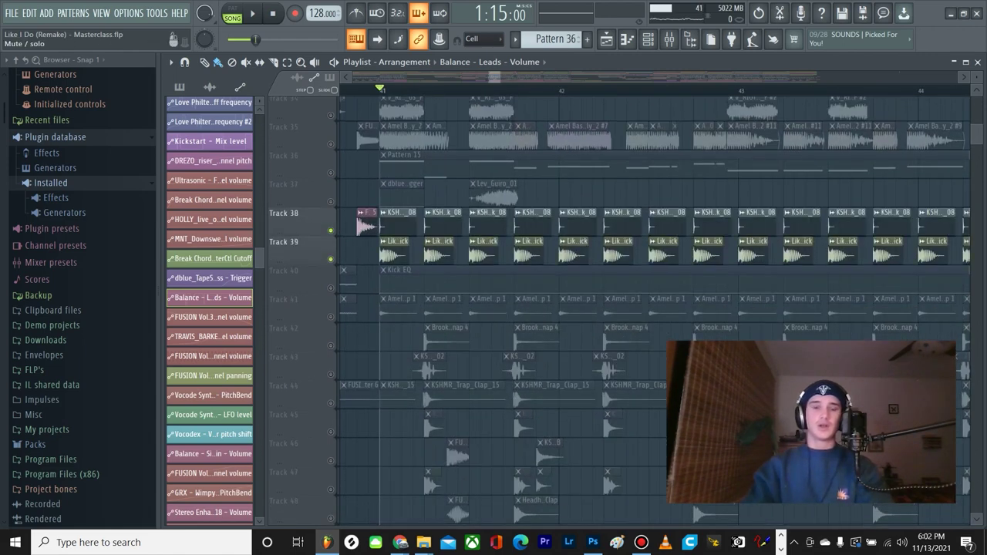
pyautogui.scroll(-4, 331, 255)
pyautogui.scroll(3, 330, 255)
pyautogui.click(331, 259)
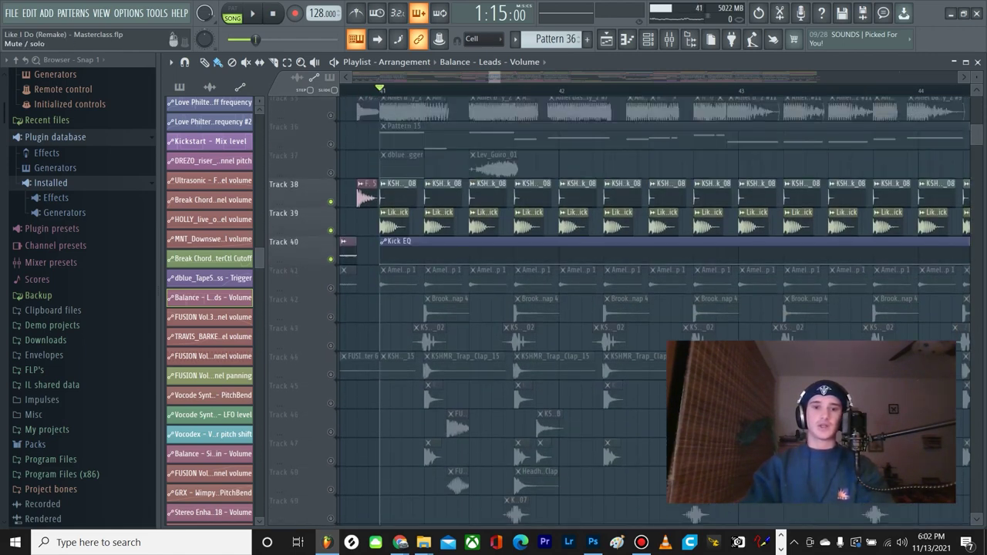
pyautogui.click(330, 288)
# Step: Play the unmuted kick layers from bar 41
pyautogui.scroll(-3, 327, 282)
pyautogui.press('space')
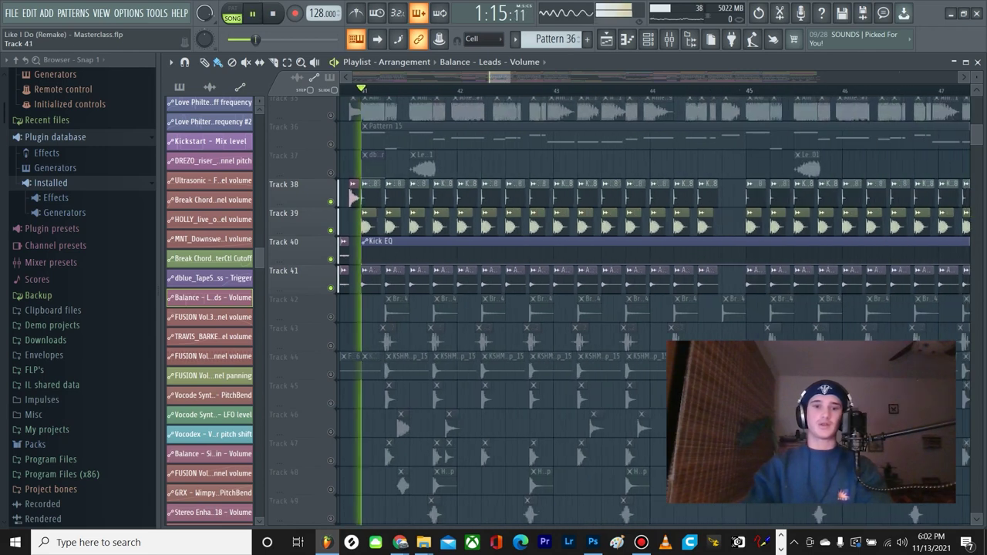
pyautogui.scroll(2, 354, 198)
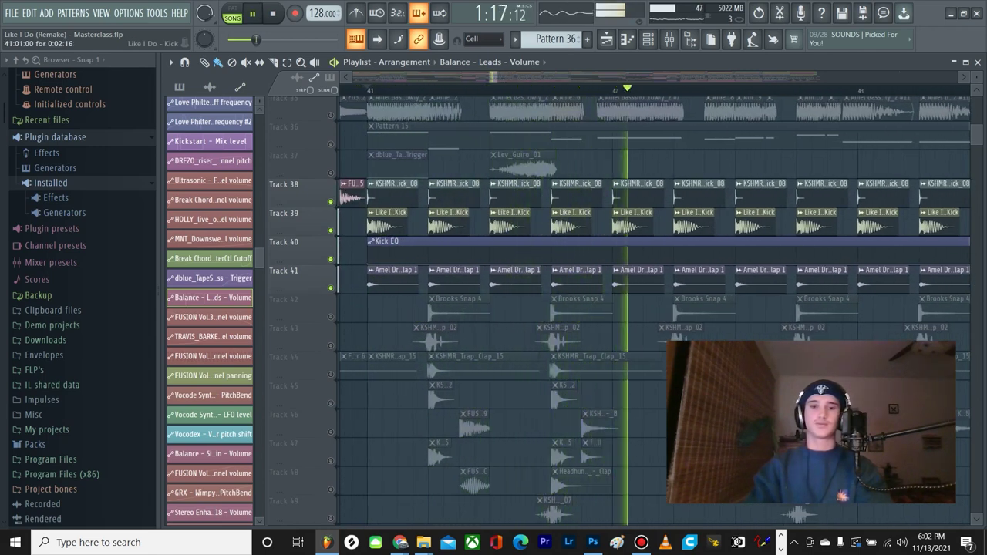
pyautogui.press('space')
# Step: Open the channel settings of the Like I Do - Kick sample on Track 39 and reposition the window
pyautogui.doubleClick(385, 224)
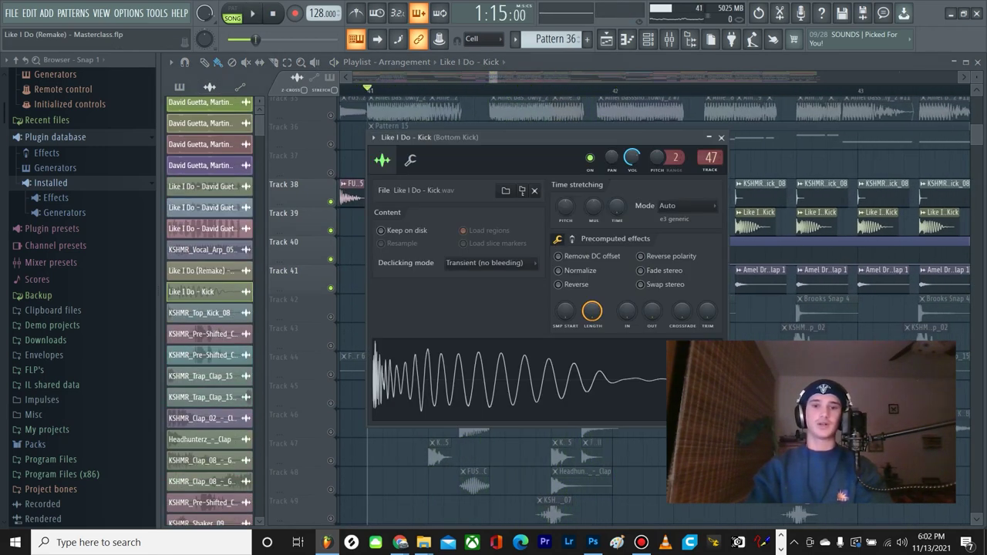
pyautogui.moveTo(540, 137); pyautogui.dragTo(514, 134)
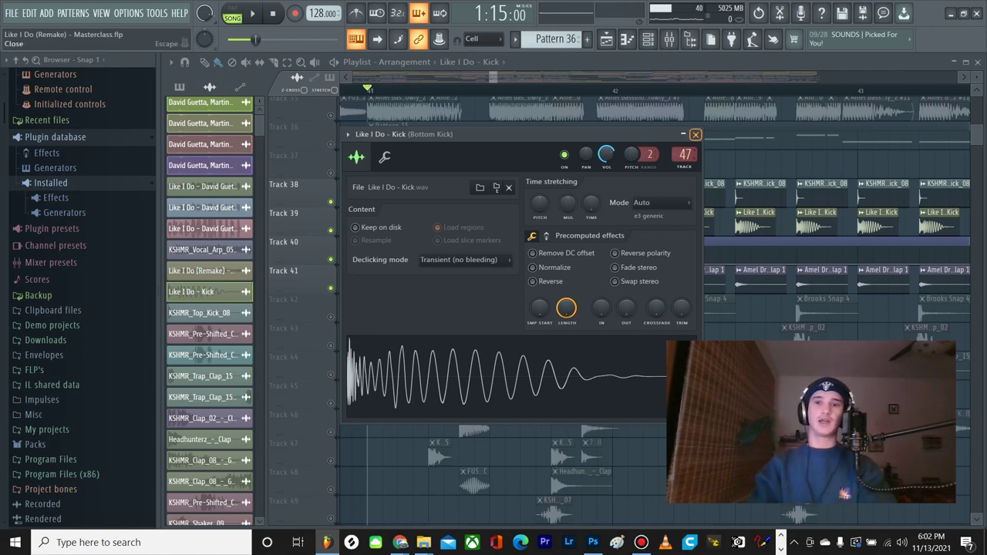
# Step: Close the kick sample's channel settings and unmute the snap and clap layers on Tracks 42 to 45
pyautogui.press('Escape')
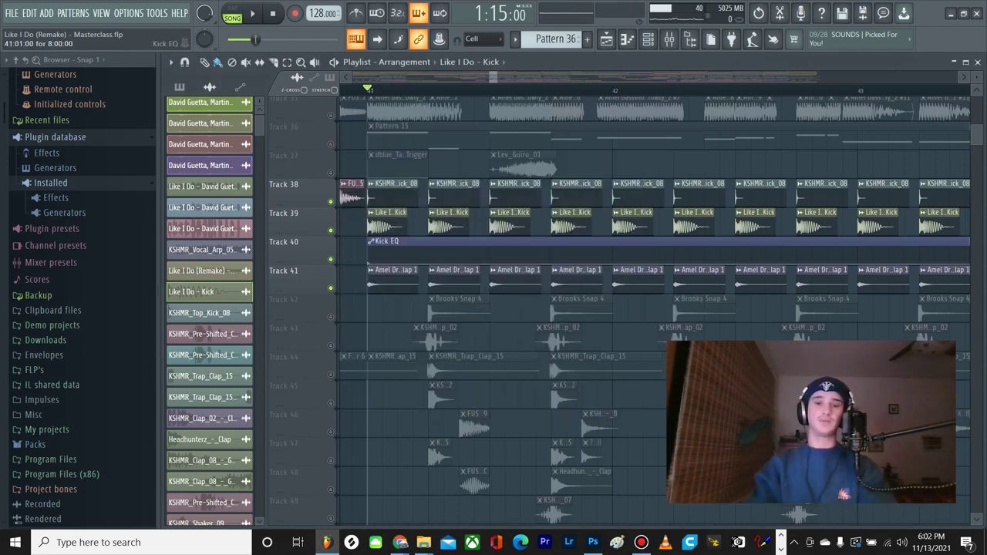
pyautogui.scroll(3, 410, 245)
pyautogui.scroll(-4, 410, 246)
pyautogui.scroll(-5, 410, 245)
pyautogui.click(331, 172)
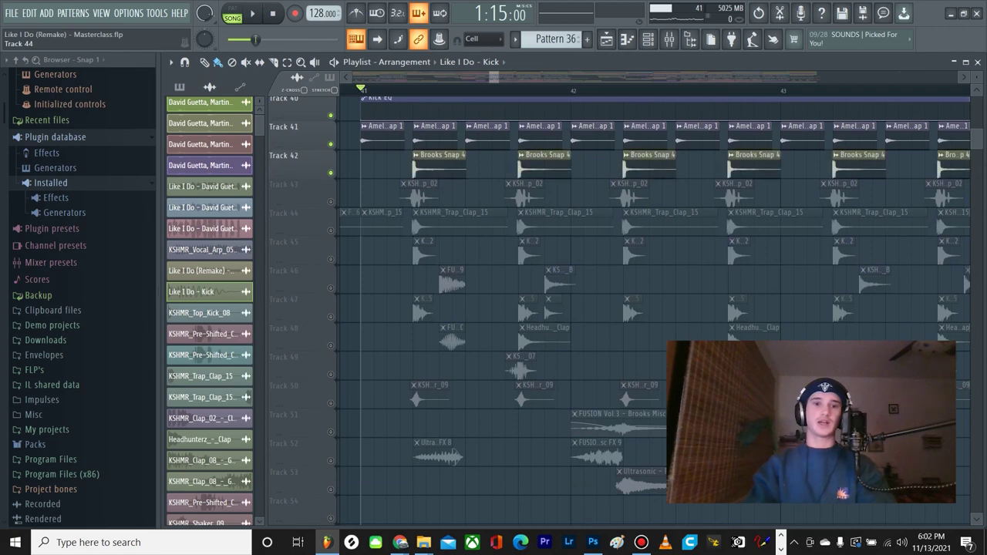
pyautogui.click(331, 202)
pyautogui.click(331, 230)
pyautogui.click(331, 259)
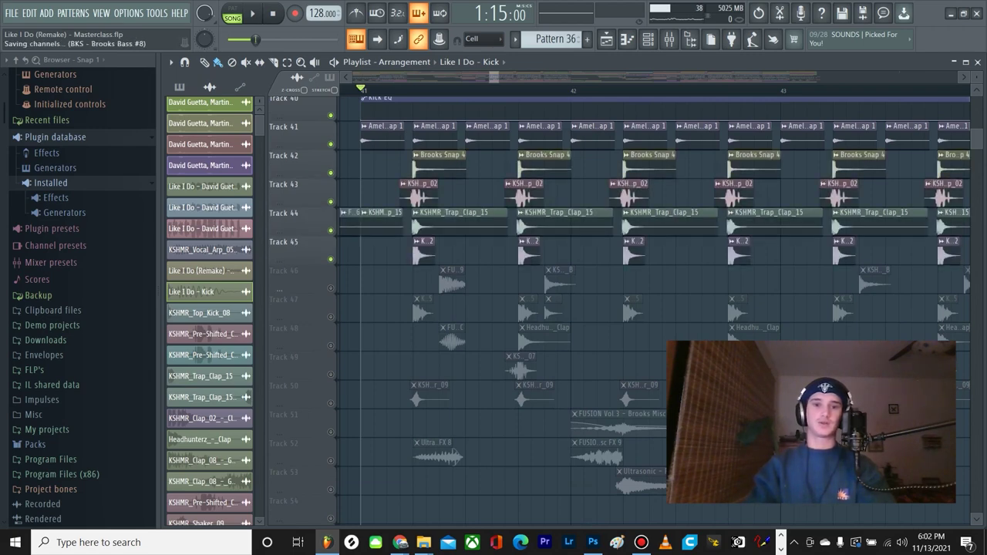
# Step: Play the kick together with the snap and clap layers from bar 41
pyautogui.press('space')
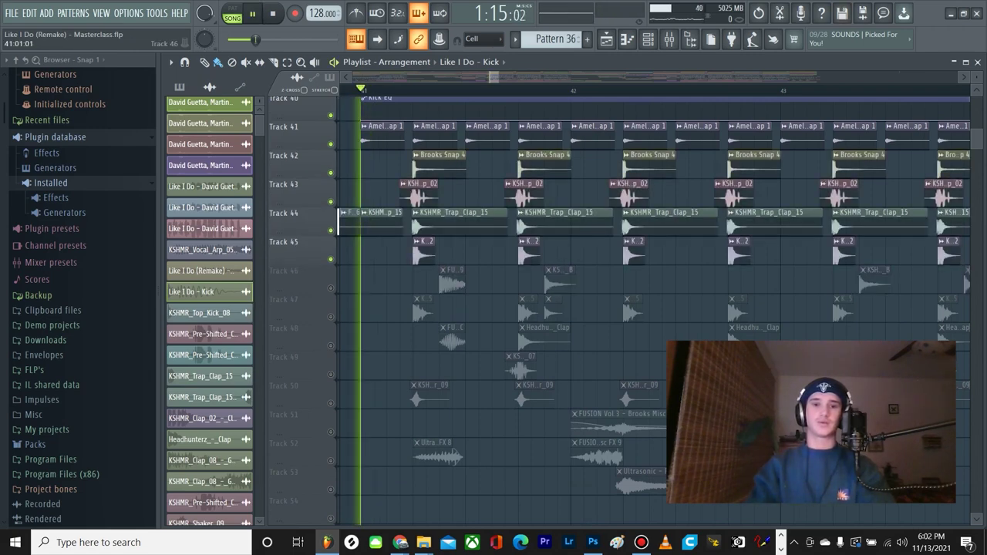
pyautogui.scroll(3, 405, 250)
pyautogui.scroll(-3, 405, 251)
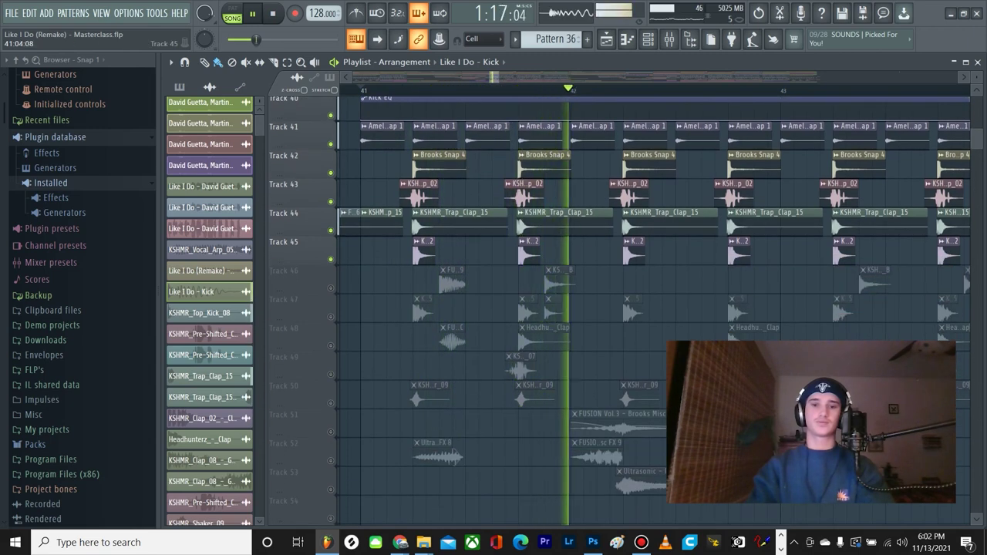
pyautogui.press('space')
# Step: Unmute the percussion and FX layers on Tracks 46 to 52
pyautogui.scroll(-2, 617, 308)
pyautogui.click(331, 230)
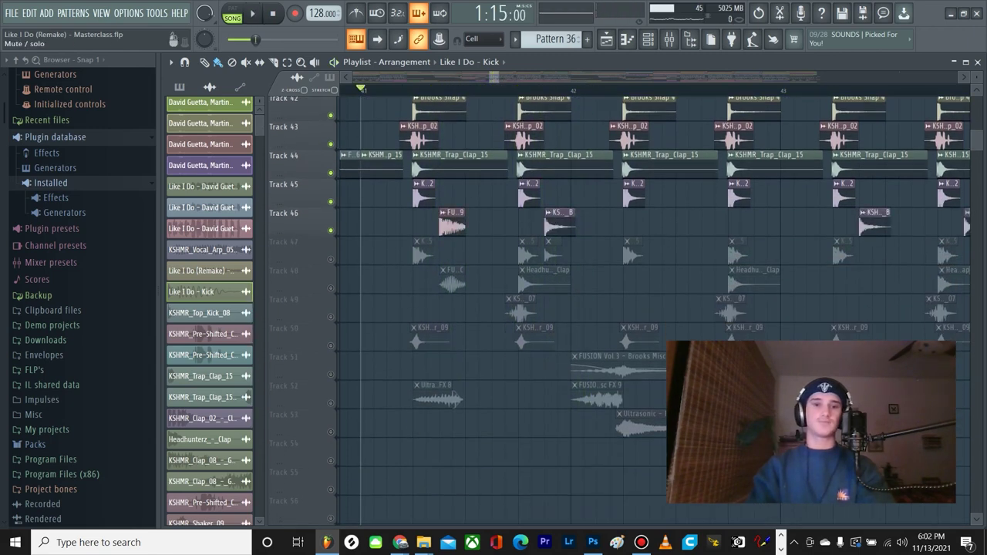
pyautogui.click(331, 259)
pyautogui.click(331, 288)
pyautogui.click(331, 316)
pyautogui.click(330, 344)
pyautogui.click(330, 374)
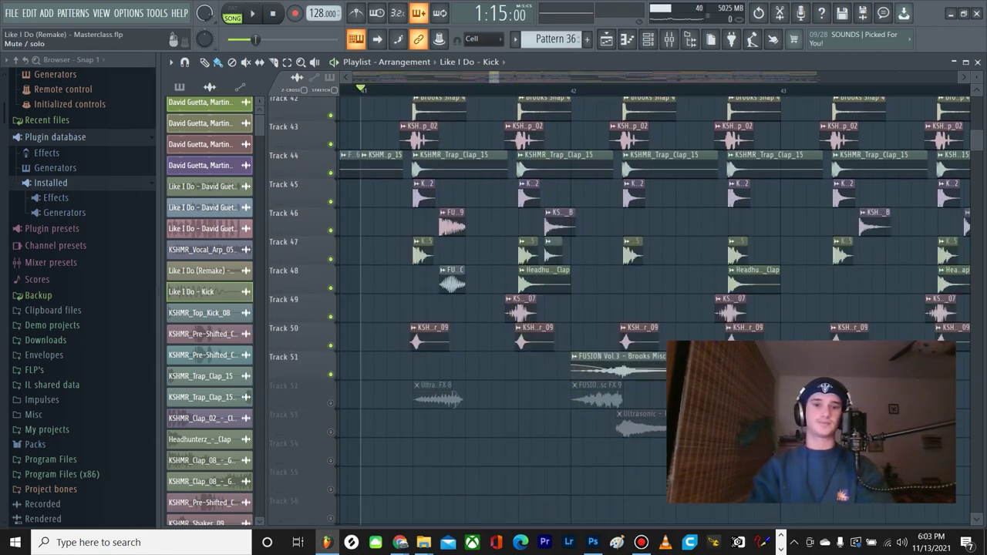
pyautogui.click(330, 403)
# Step: Play the drums with the added percussion and FX layers of Tracks 46 to 52 from bar 41
pyautogui.press('space')
pyautogui.scroll(-1, 330, 402)
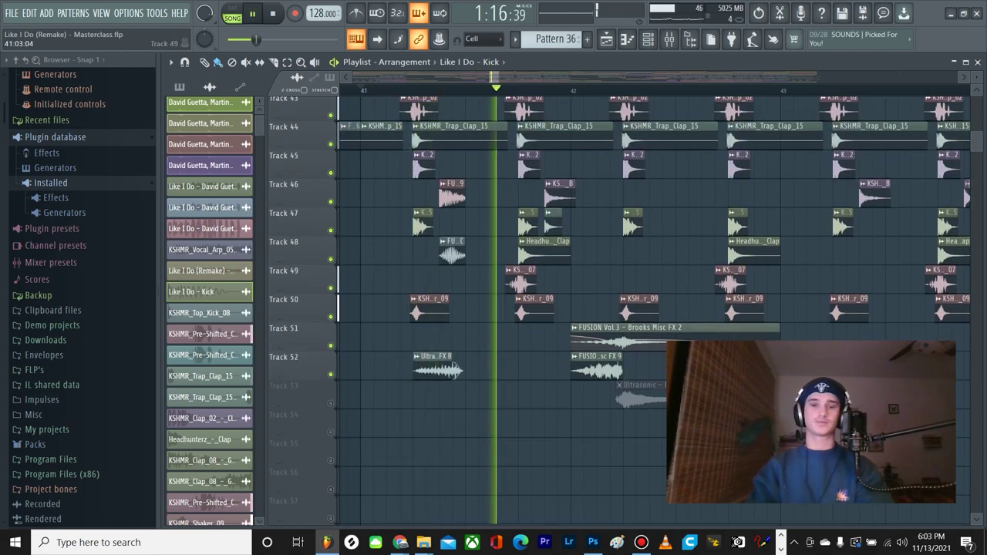
pyautogui.scroll(4, 454, 370)
pyautogui.scroll(-2, 393, 340)
pyautogui.scroll(-6, 416, 314)
pyautogui.press('space')
# Step: Unmute the remaining percussion, crash and effects layers from Track 53 through Track 62
pyautogui.scroll(-6, 656, 308)
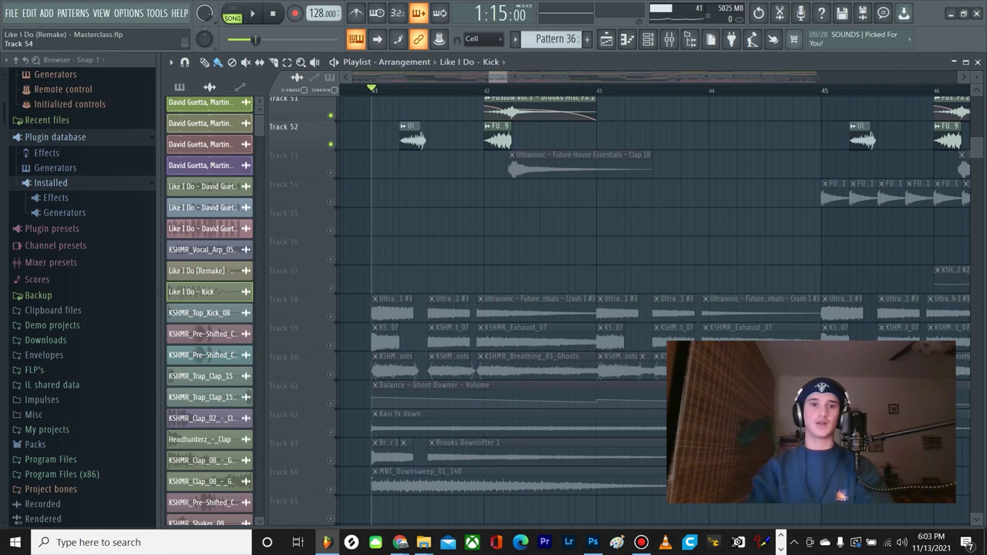
pyautogui.click(330, 172)
pyautogui.click(330, 201)
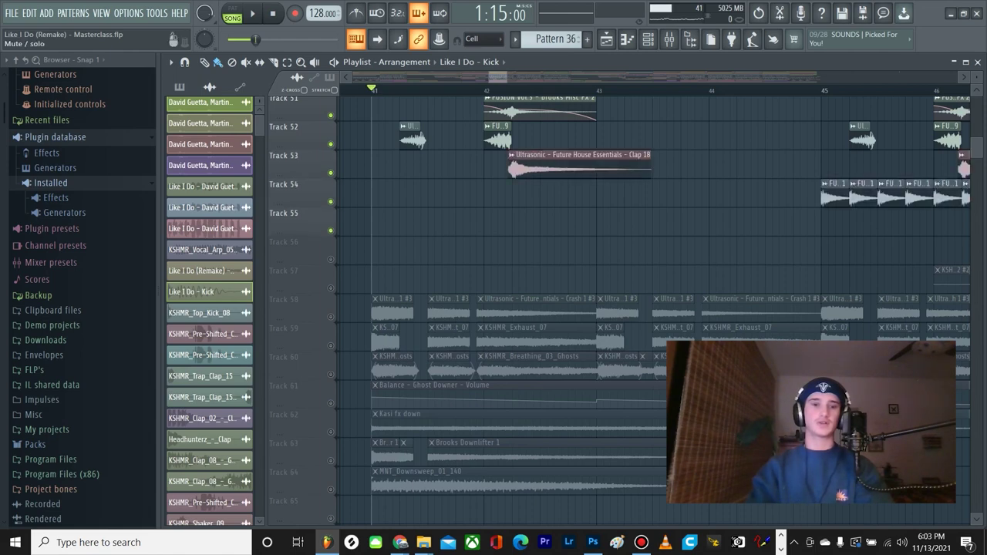
pyautogui.click(330, 287)
pyautogui.scroll(-2, 330, 270)
pyautogui.scroll(1, 330, 256)
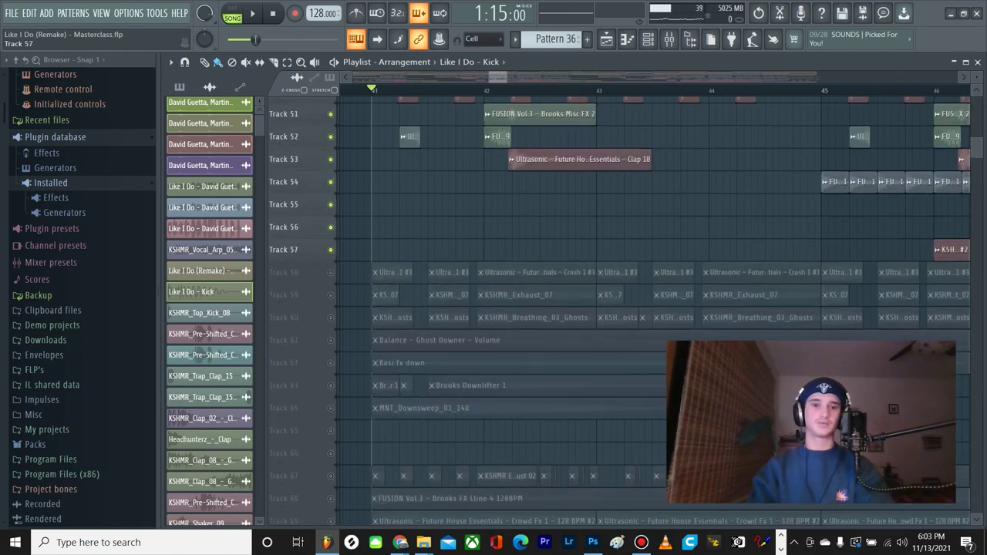
# Step: Play all unmuted drum and effects layers from bar 41 through the fill in bar 48, following the clips across the tracks
pyautogui.press('space')
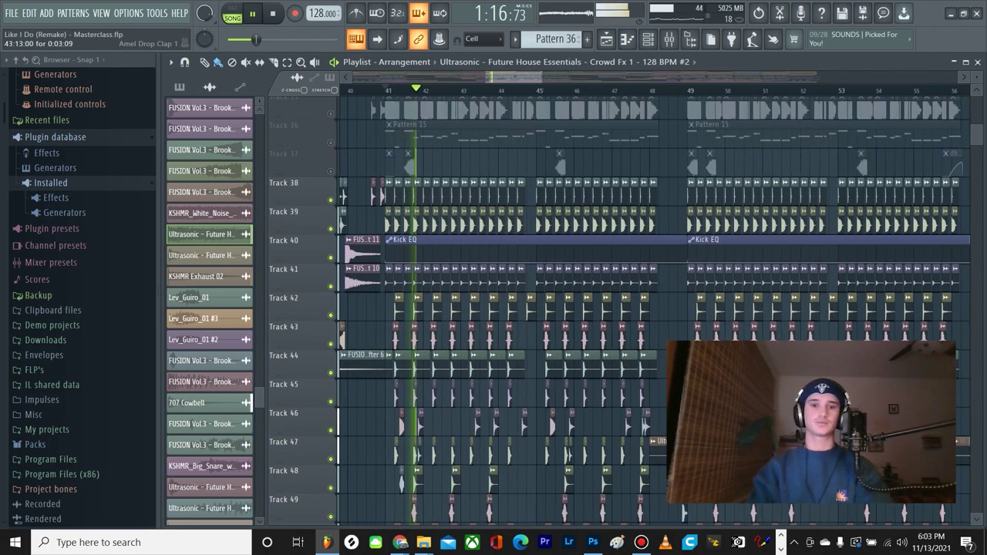
pyautogui.scroll(2, 496, 309)
pyautogui.scroll(-9, 518, 262)
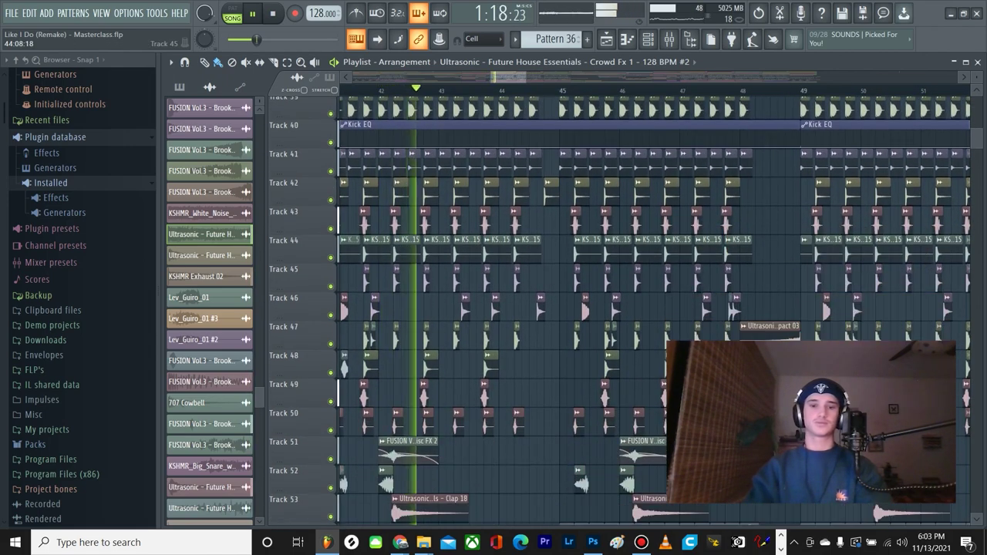
pyautogui.scroll(-4, 485, 308)
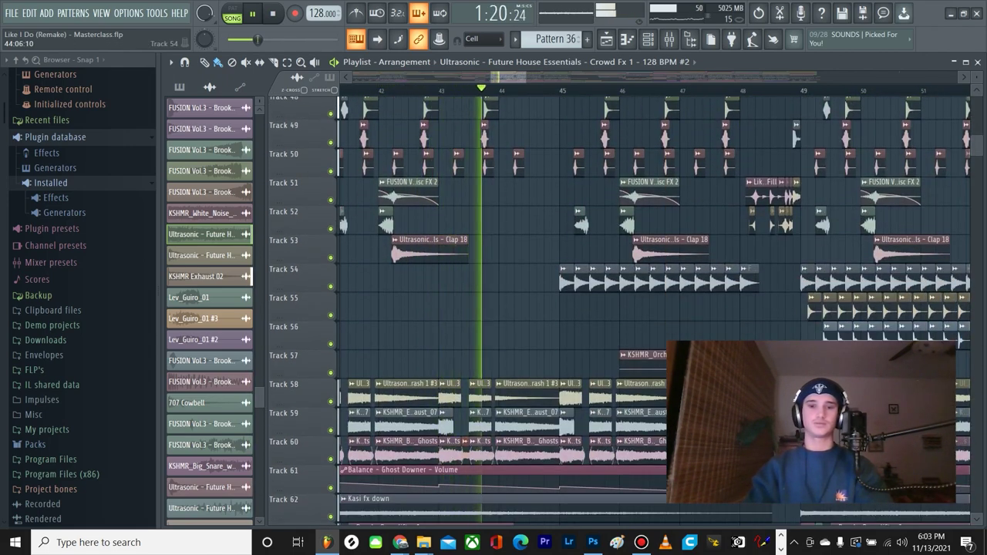
pyautogui.scroll(-2, 486, 308)
pyautogui.scroll(3, 590, 309)
pyautogui.scroll(7, 590, 308)
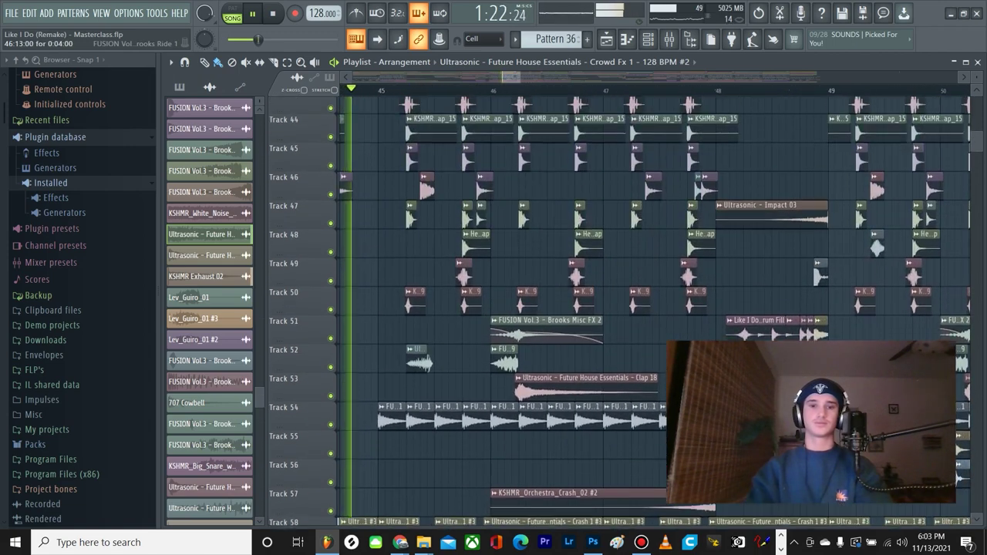
pyautogui.scroll(5, 655, 308)
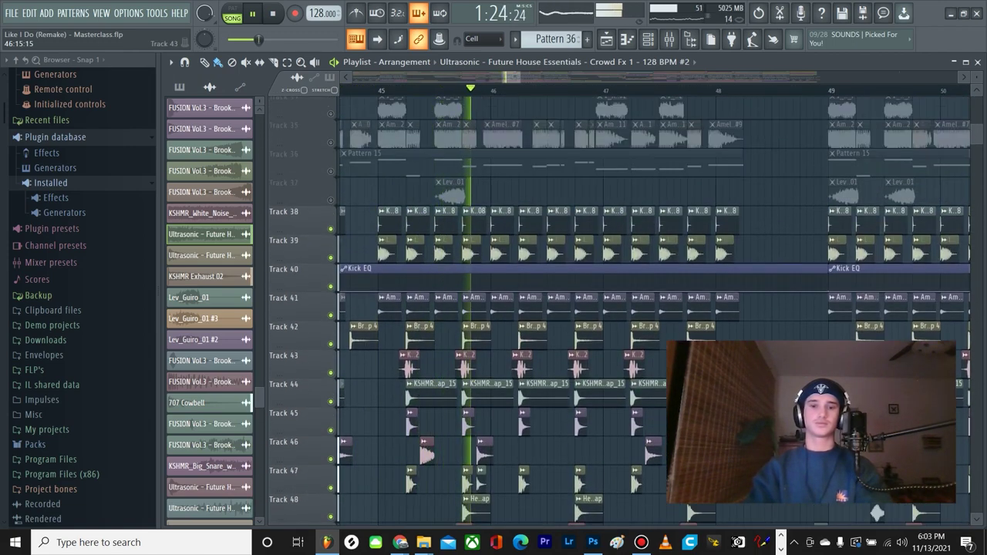
pyautogui.scroll(-3, 656, 309)
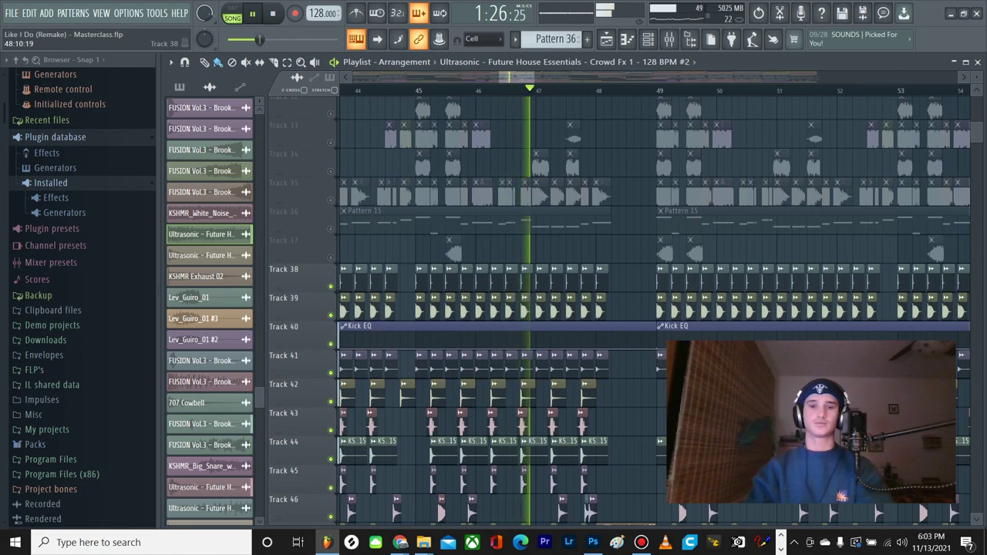
pyautogui.scroll(-4, 655, 308)
pyautogui.scroll(3, 656, 309)
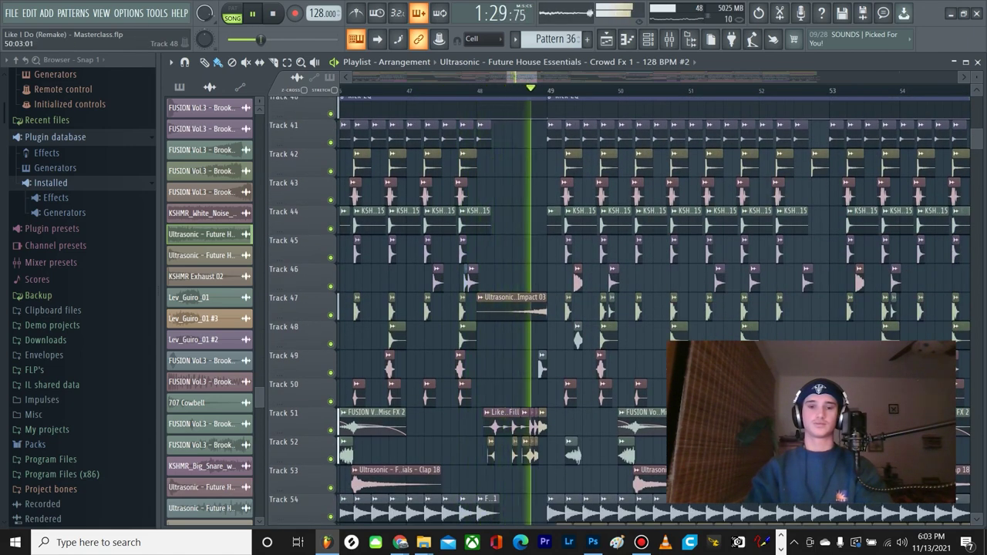
pyautogui.press('space')
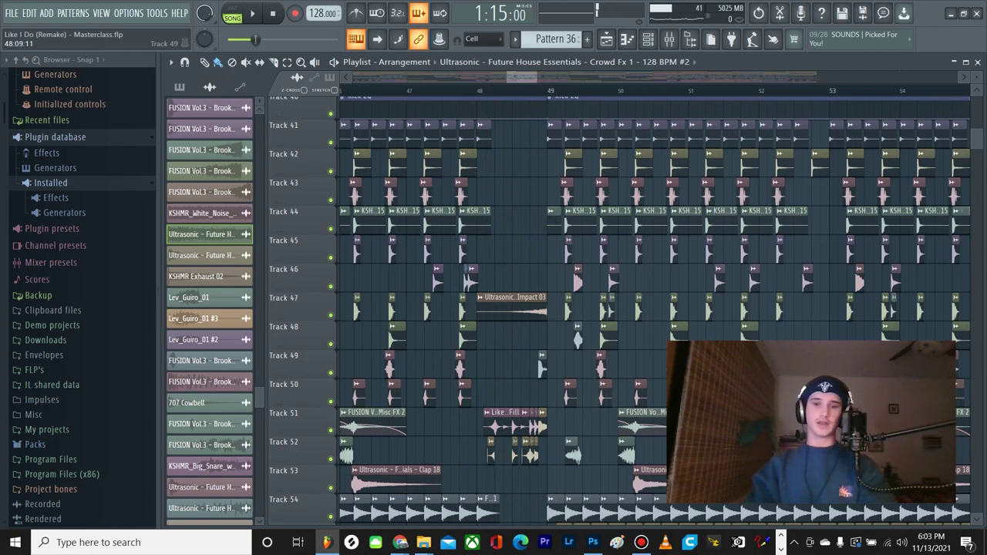
# Step: Examine how the kick, snap, clap and percussion clips on Tracks 38 to 49 line up at the start of the drop
pyautogui.scroll(-2, 655, 308)
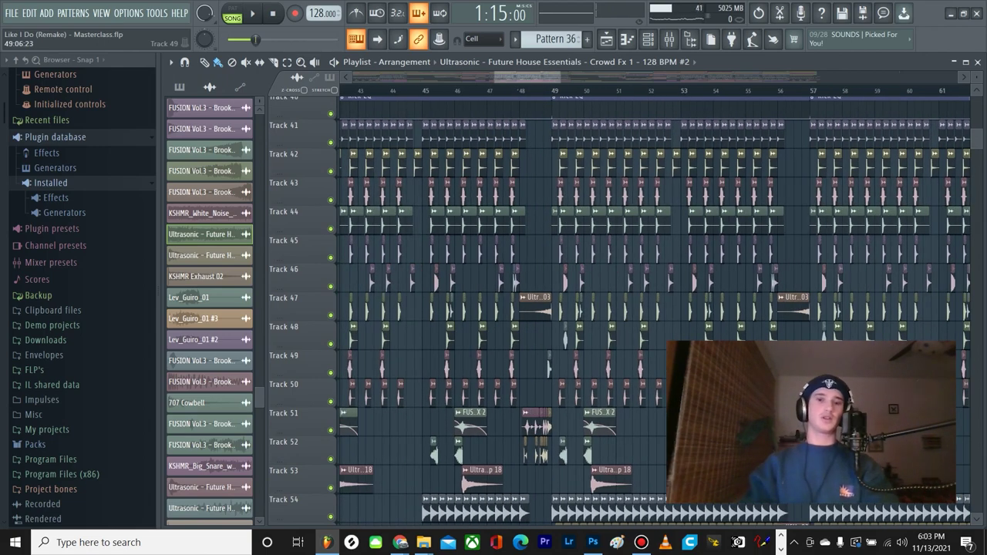
pyautogui.scroll(5, 416, 193)
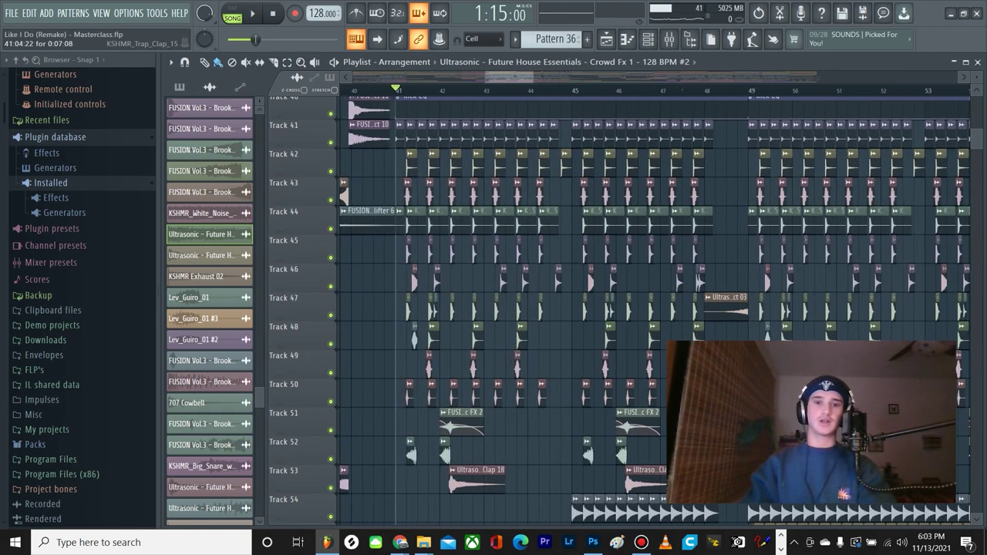
pyautogui.scroll(1, 415, 193)
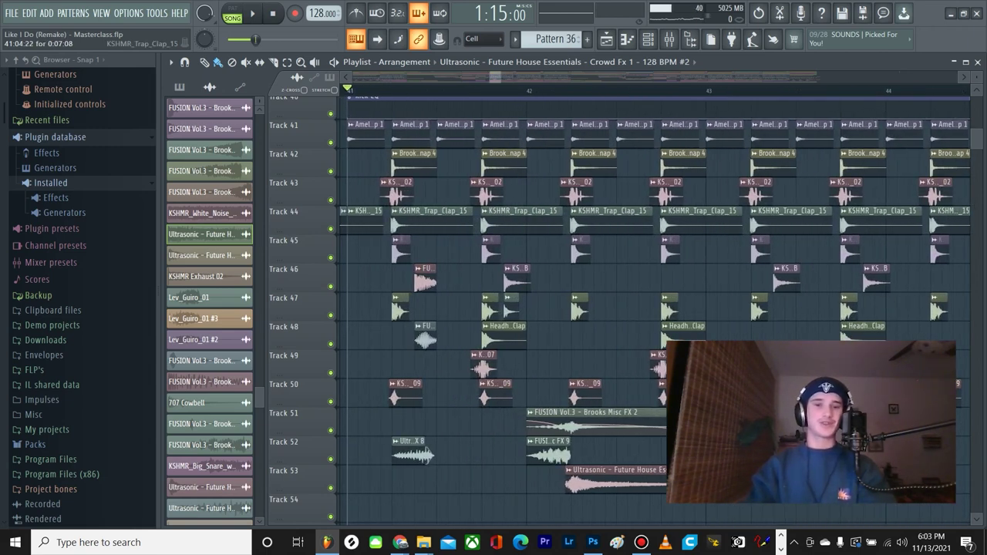
pyautogui.scroll(5, 655, 308)
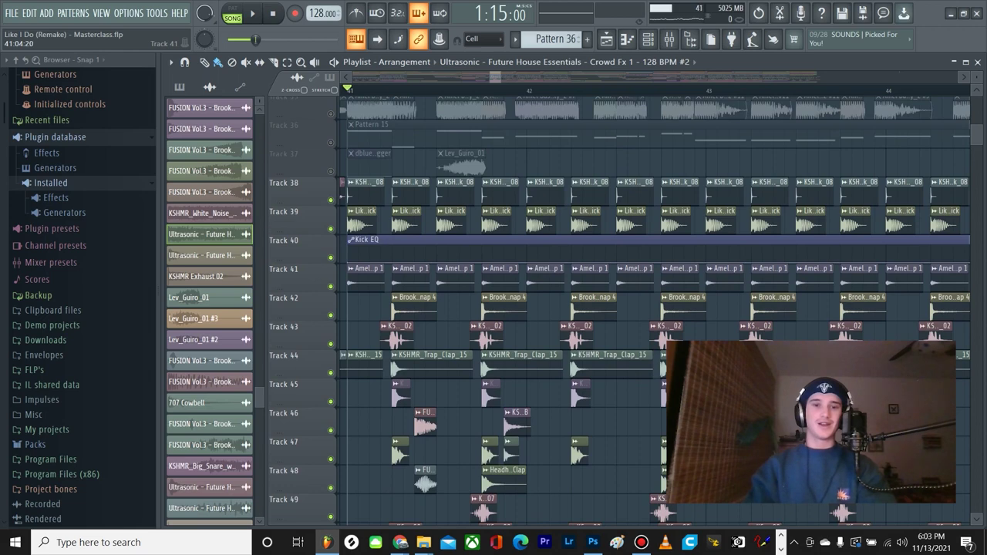
pyautogui.scroll(3, 339, 326)
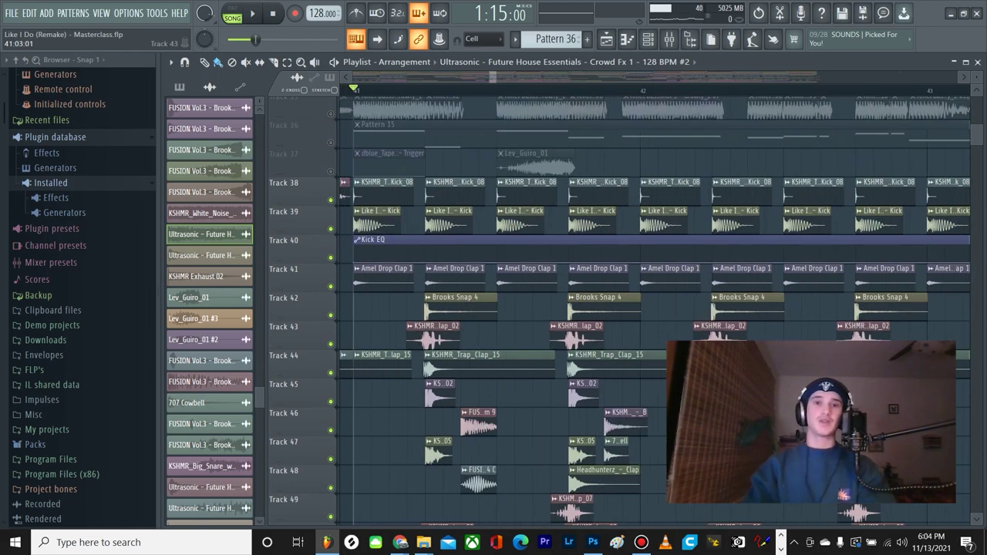
pyautogui.scroll(2, 390, 331)
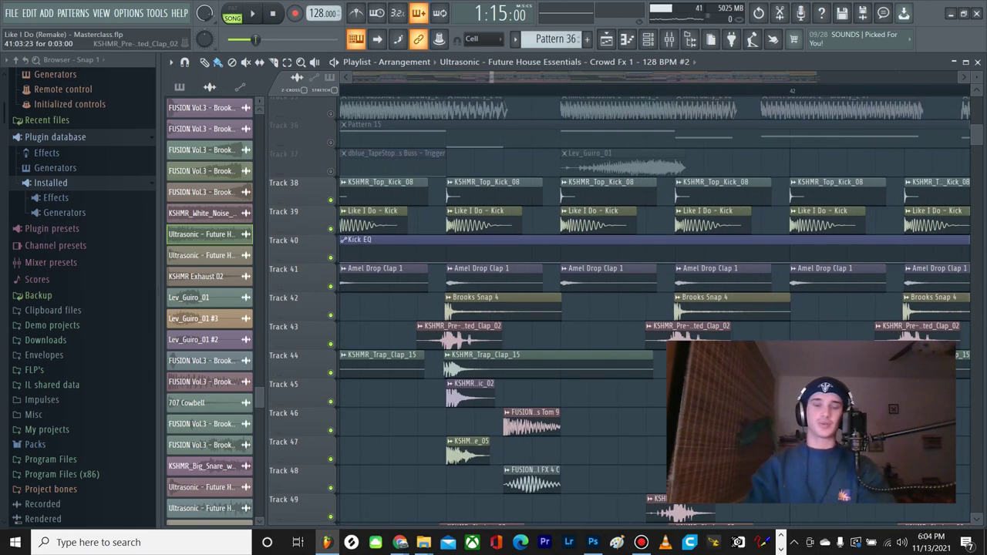
pyautogui.scroll(-2, 509, 331)
pyautogui.scroll(-3, 509, 331)
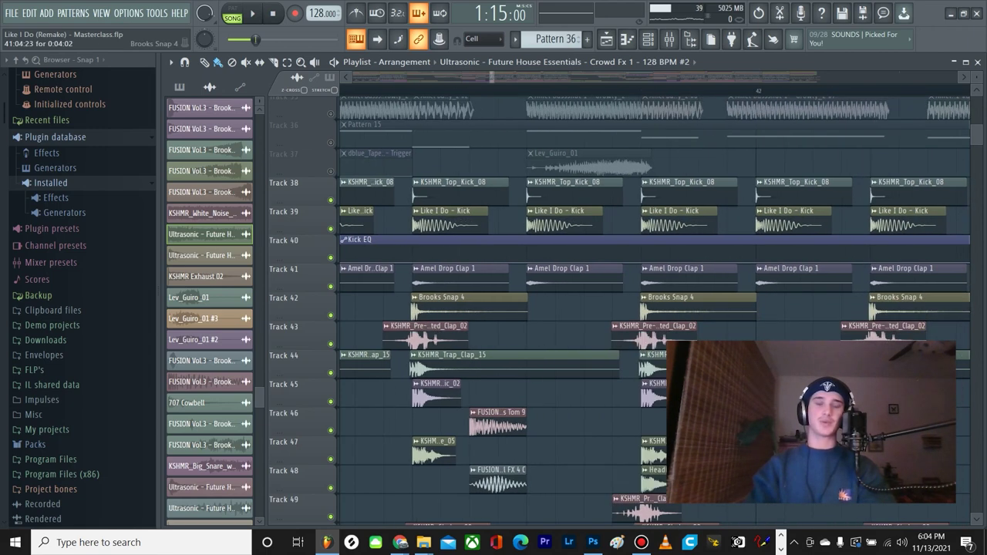
pyautogui.scroll(2, 470, 332)
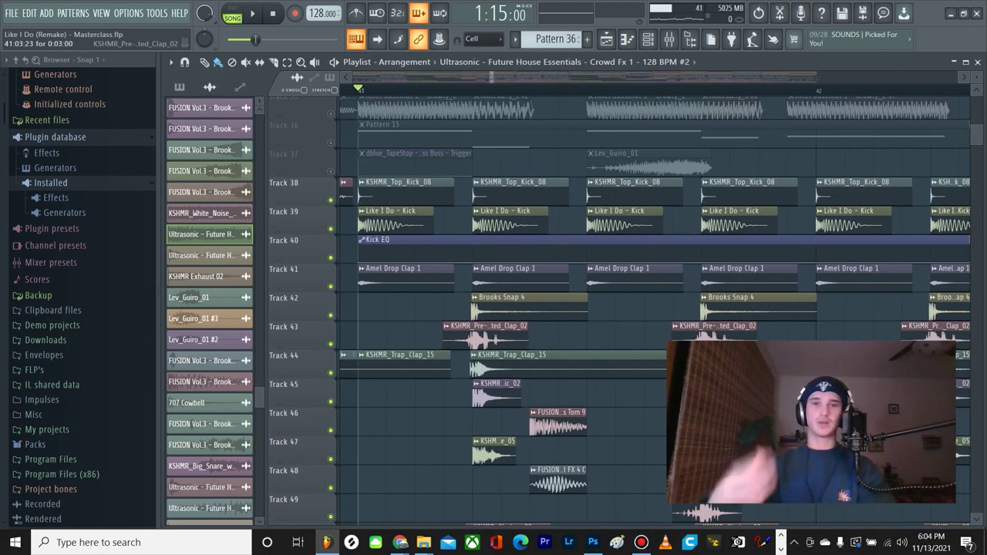
pyautogui.scroll(3, 446, 331)
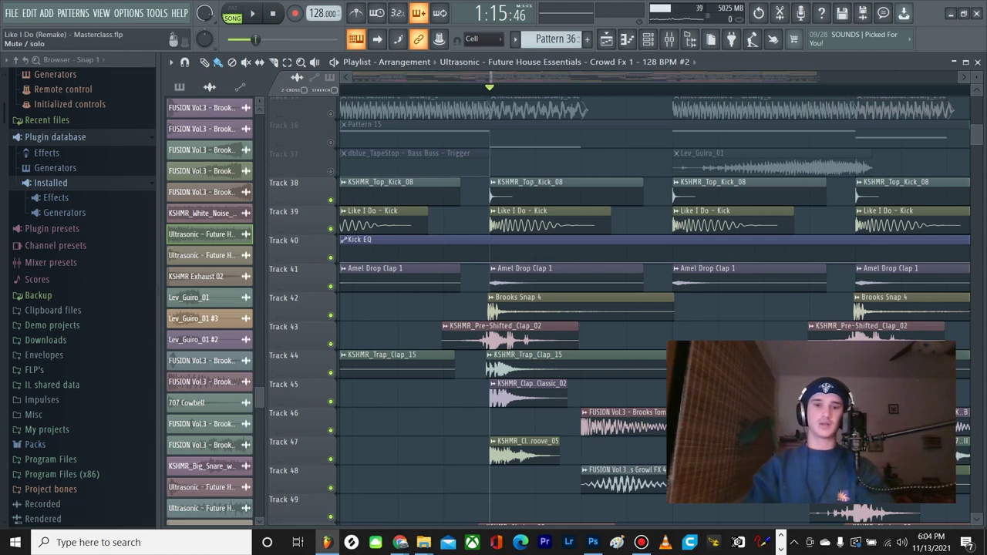
# Step: Solo and play the KSHMR_Trap_Clap_15 layer on Track 44, and solo the classic clap on Track 45
pyautogui.rightClick(330, 374)
pyautogui.press('space')
pyautogui.press('space')
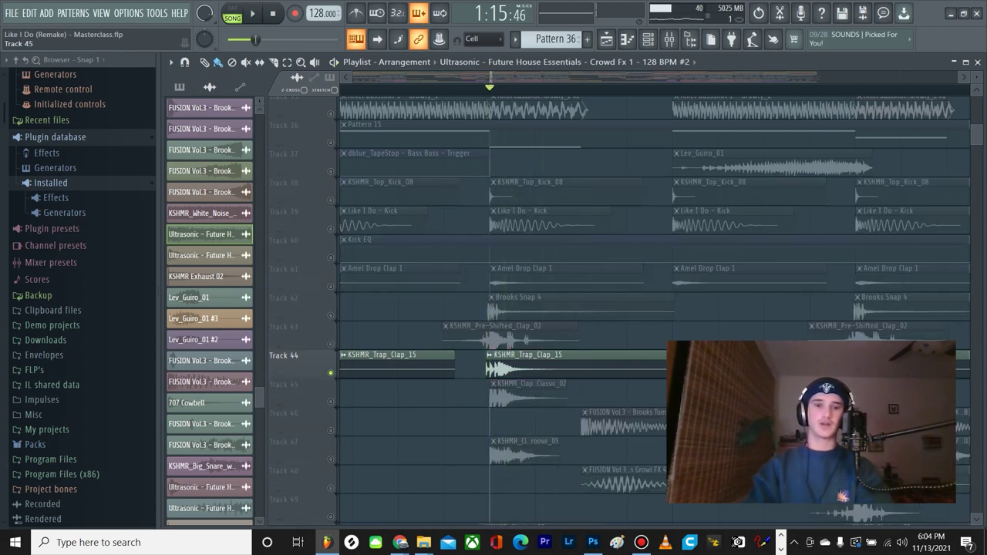
pyautogui.rightClick(331, 401)
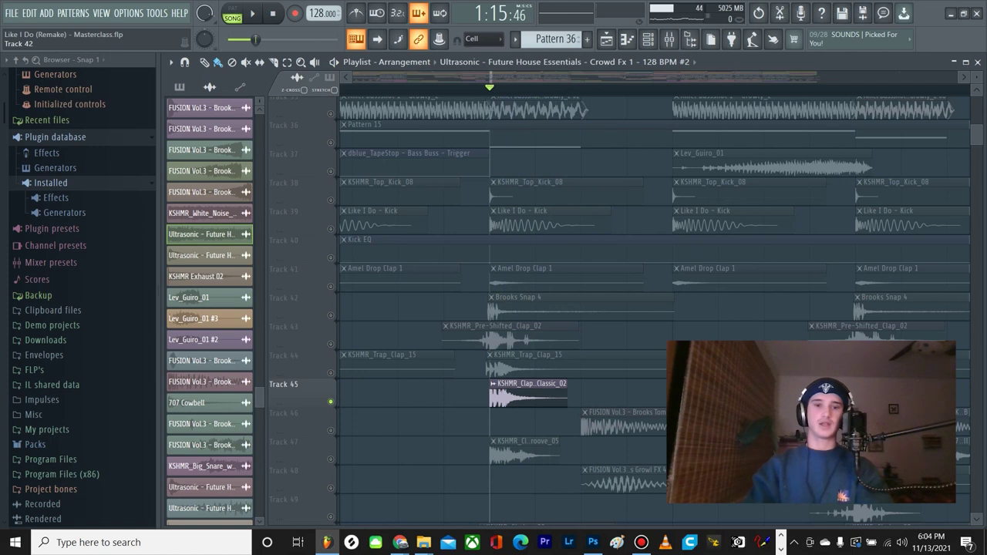
# Step: Solo and audition Brooks Snap 4 on Track 42 and KSHMR_Pre-Shifted_Clap_02 on Track 43
pyautogui.rightClick(330, 314)
pyautogui.press('space')
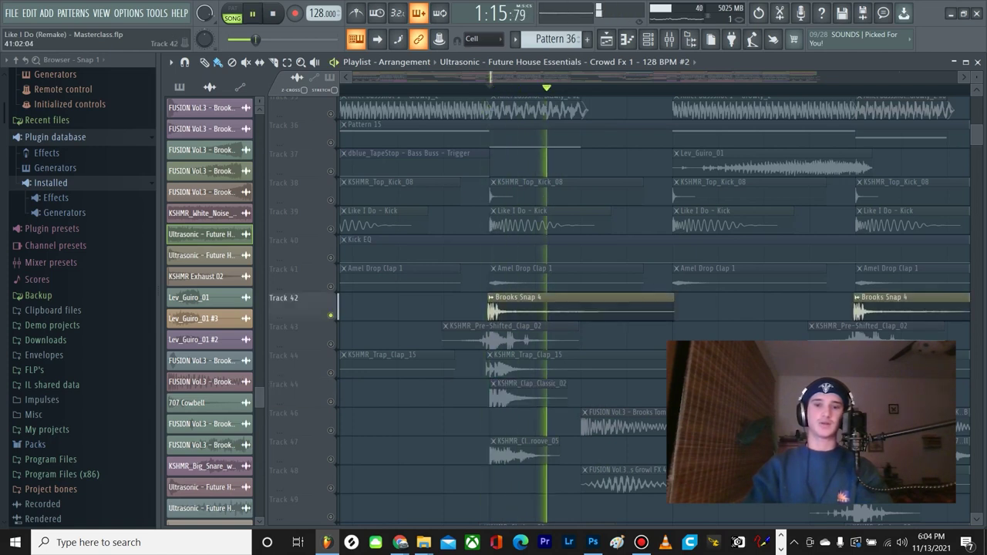
pyautogui.rightClick(330, 344)
pyautogui.press('space')
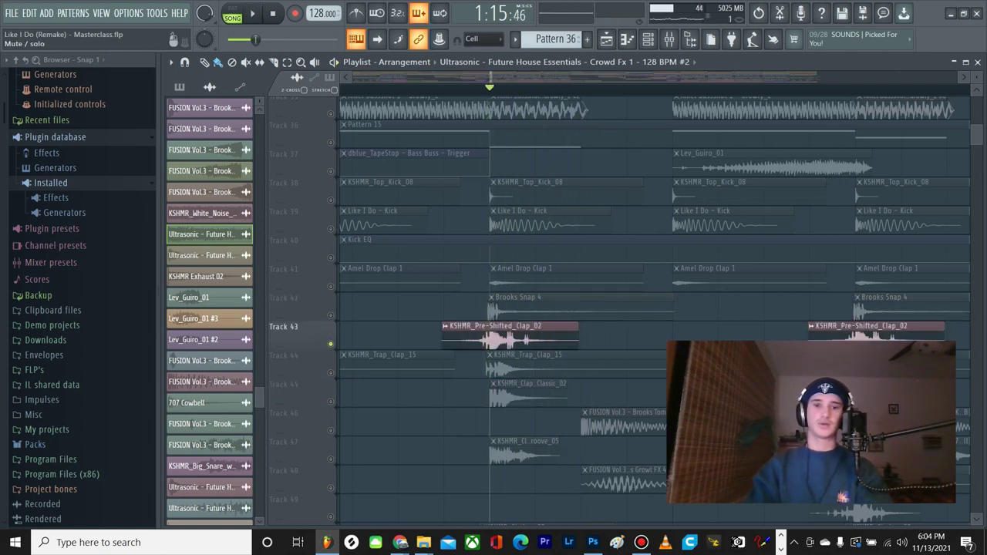
# Step: Solo the Brooks Snap 4 layer on Track 42 again and review its clips from bar 41
pyautogui.rightClick(329, 314)
pyautogui.scroll(-4, 420, 308)
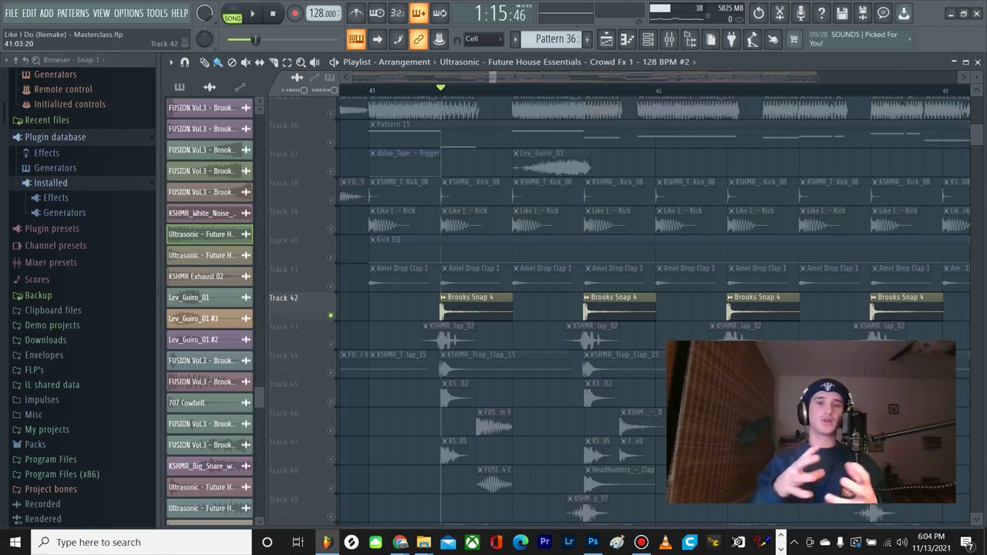
pyautogui.scroll(-3, 405, 307)
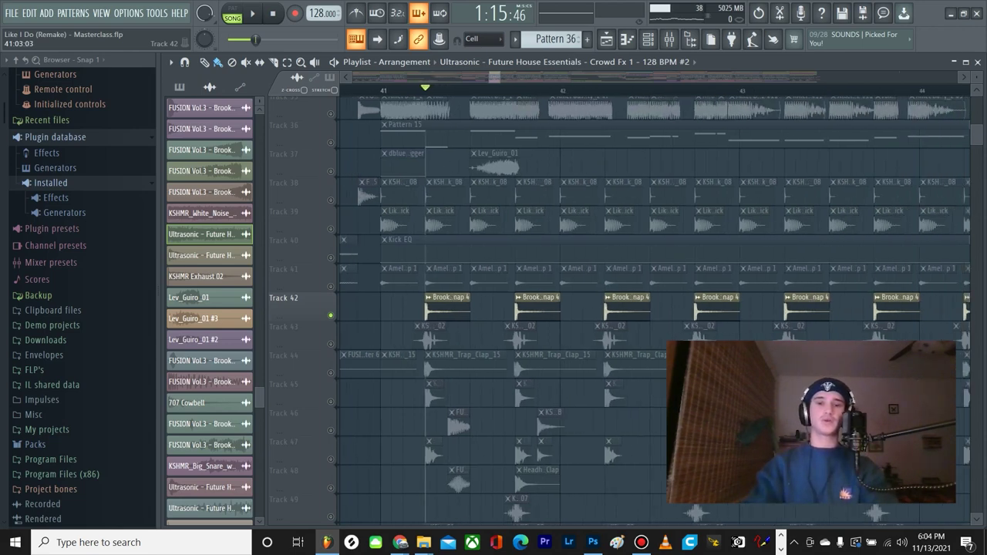
pyautogui.scroll(2, 552, 90)
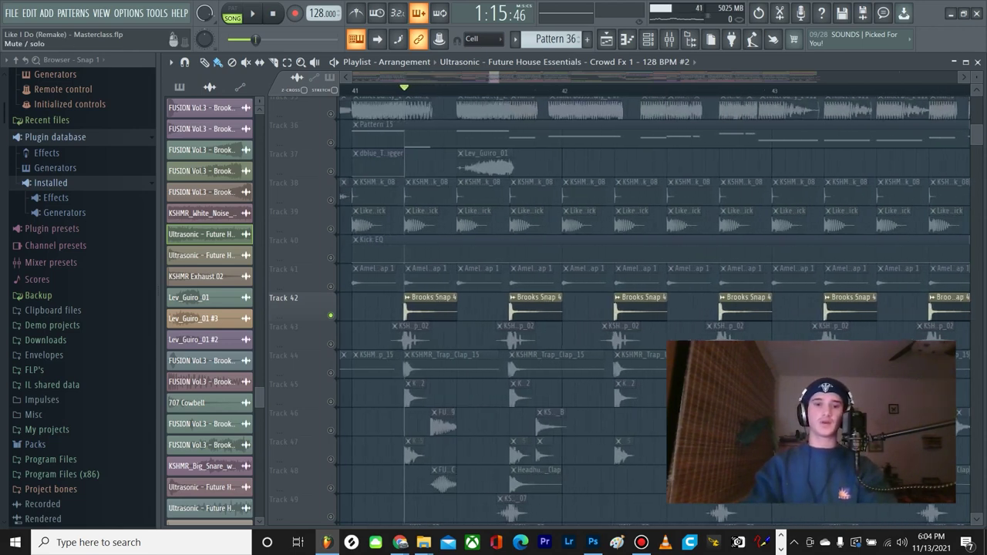
# Step: Turn off the Track 42 solo and look through the clap, percussion and effects clips down to Track 65
pyautogui.rightClick(330, 316)
pyautogui.scroll(2, 330, 316)
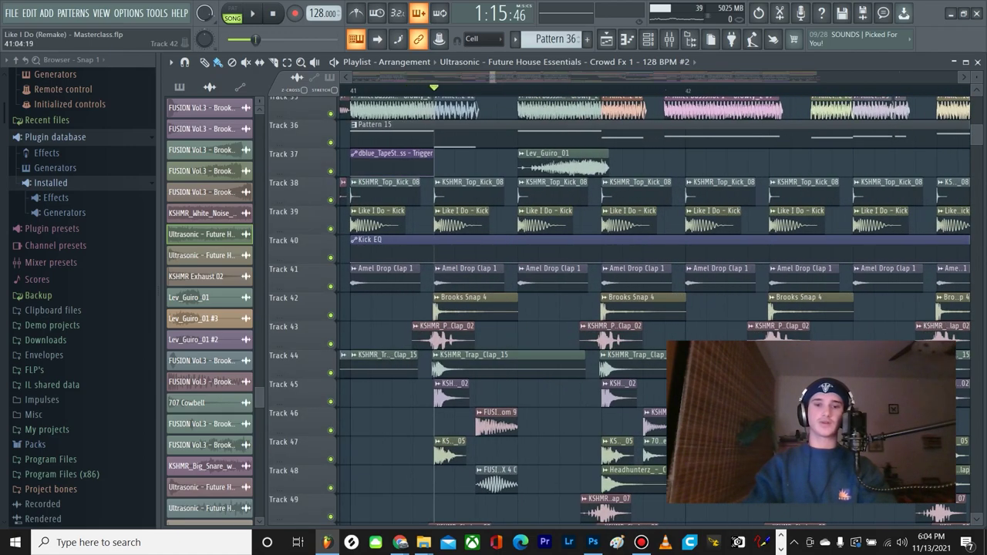
pyautogui.scroll(-2, 420, 308)
pyautogui.scroll(1, 421, 308)
pyautogui.scroll(-3, 413, 297)
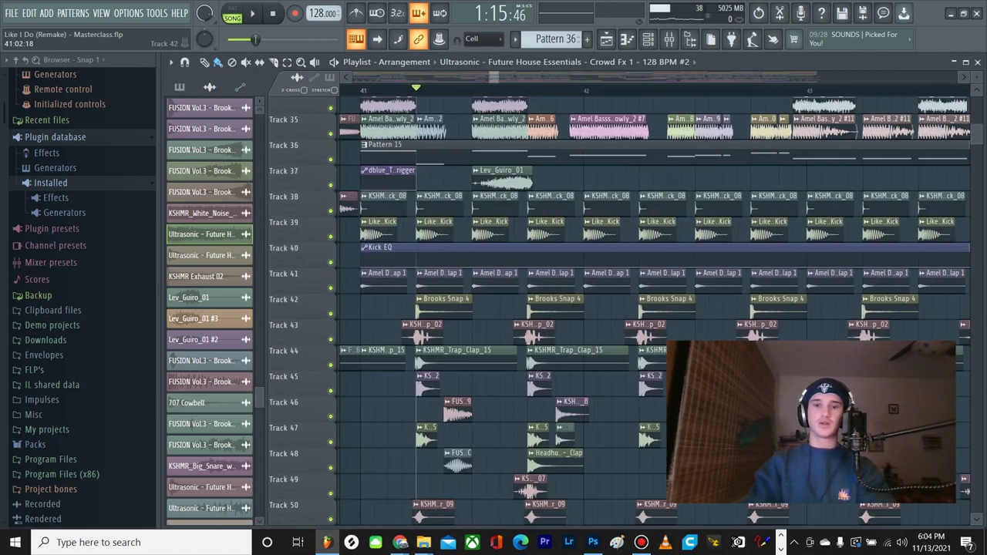
pyautogui.scroll(-3, 413, 285)
pyautogui.scroll(2, 413, 285)
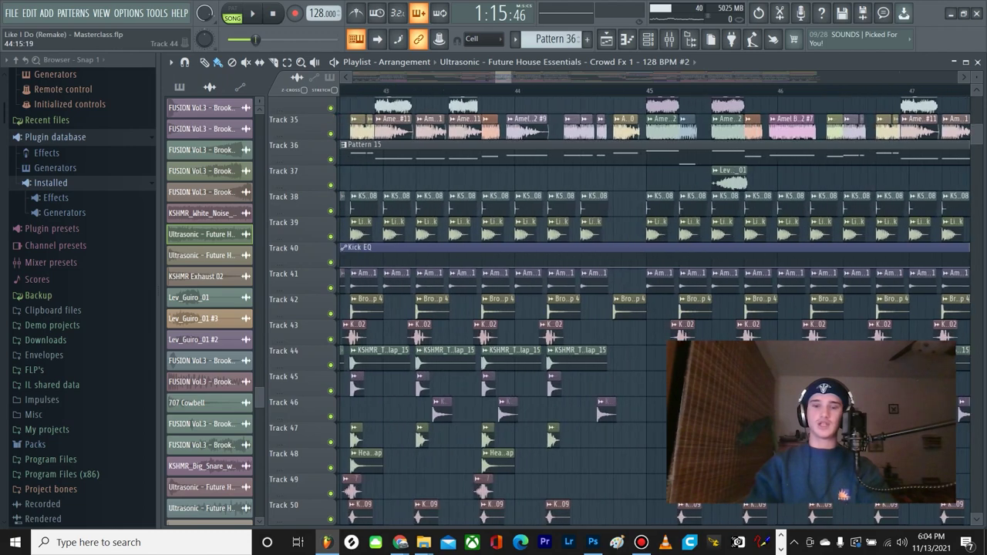
pyautogui.scroll(-5, 616, 212)
pyautogui.scroll(-4, 616, 212)
pyautogui.keyDown('ctrl'); pyautogui.scroll(-4, 432, 254); pyautogui.keyUp('ctrl')
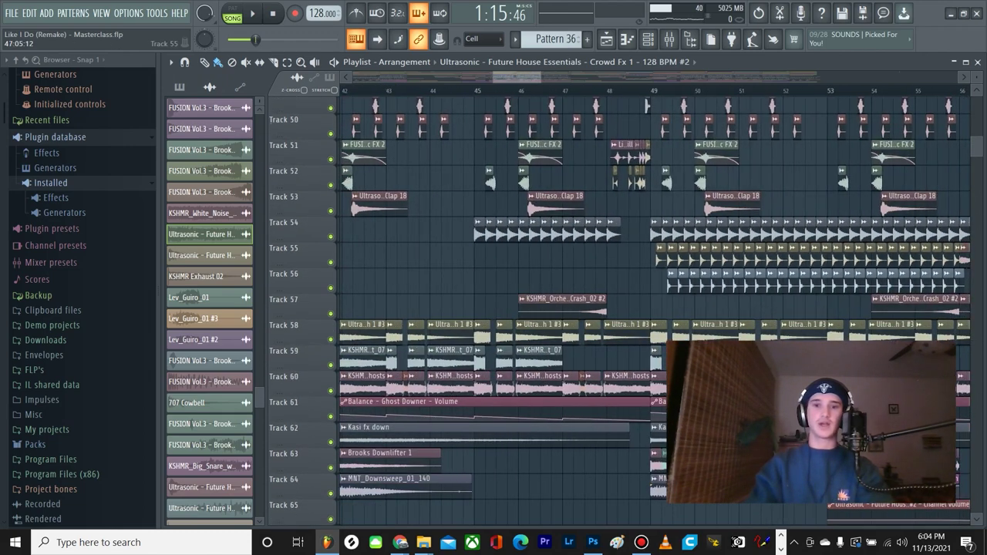
pyautogui.keyDown('ctrl'); pyautogui.scroll(-1, 462, 255); pyautogui.keyUp('ctrl')
pyautogui.scroll(3, 778, 308)
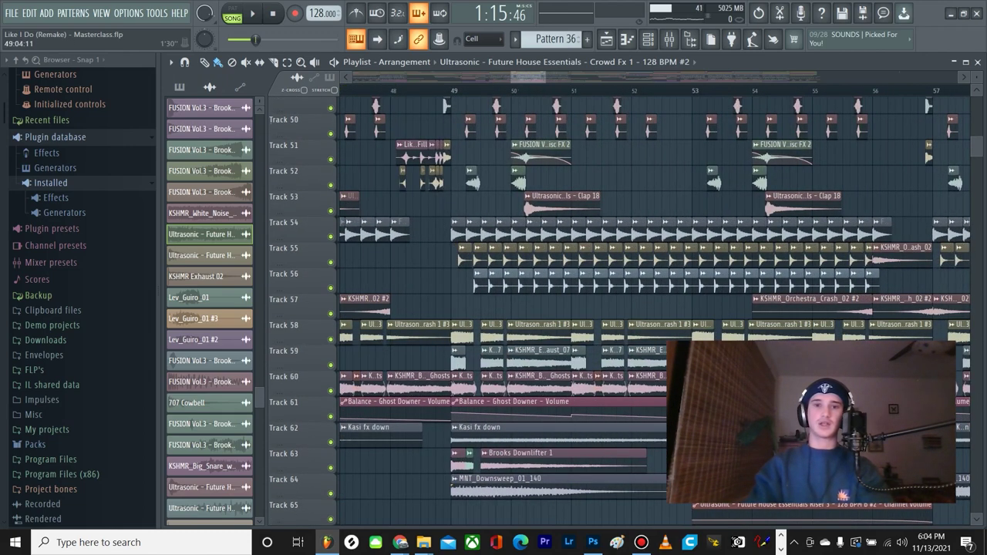
# Step: Solo the ride, hi-hat and shaker layers on Tracks 54 to 56, play them from bar 49, and restore all tracks
pyautogui.rightClick(330, 236)
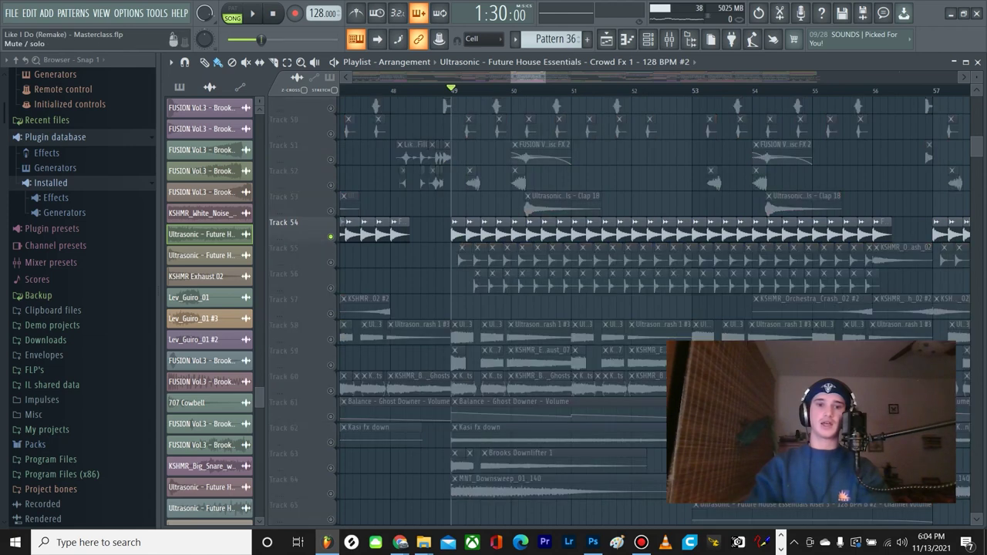
pyautogui.click(330, 262)
pyautogui.click(330, 289)
pyautogui.scroll(-1, 343, 296)
pyautogui.press('space')
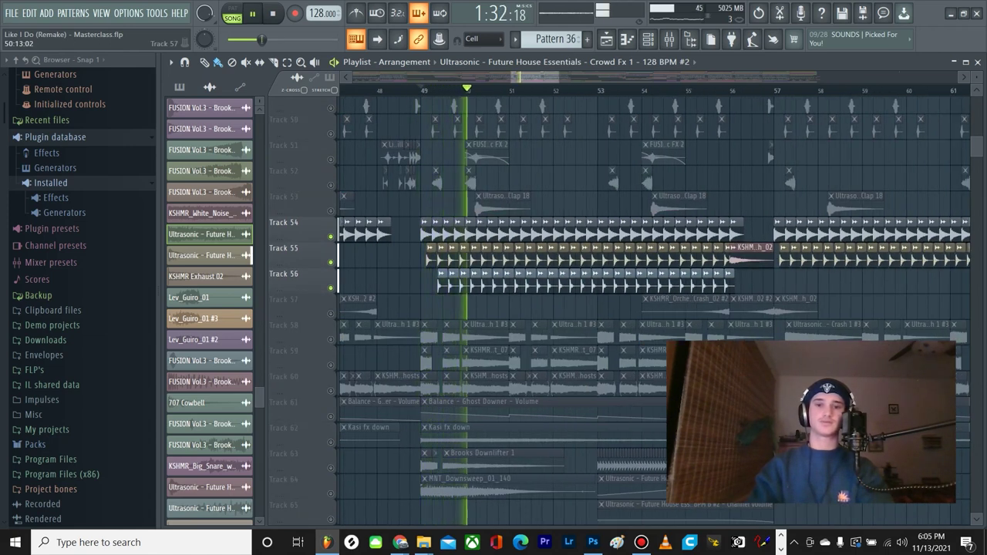
pyautogui.press('space')
pyautogui.rightClick(330, 237)
pyautogui.rightClick(330, 236)
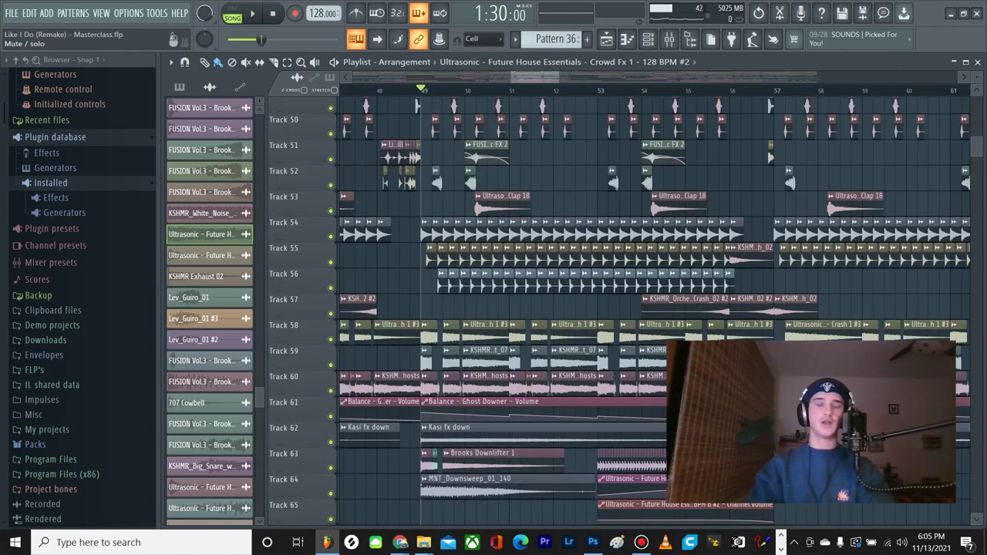
# Step: Examine how the kick, clap, percussion and effects layers on Tracks 34 to 74 line up around bar 49
pyautogui.scroll(3, 406, 247)
pyautogui.scroll(3, 463, 254)
pyautogui.scroll(3, 505, 259)
pyautogui.scroll(2, 503, 277)
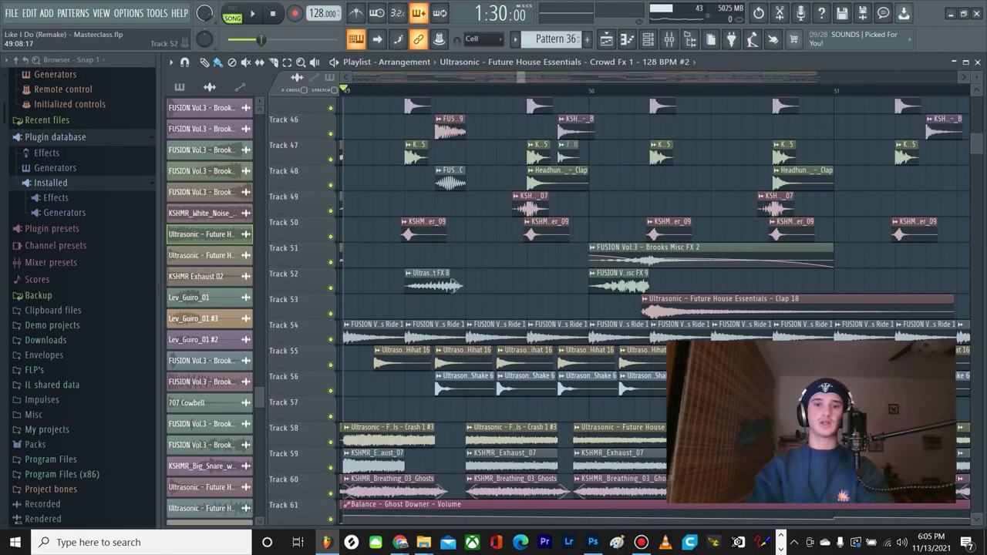
pyautogui.scroll(-5, 503, 278)
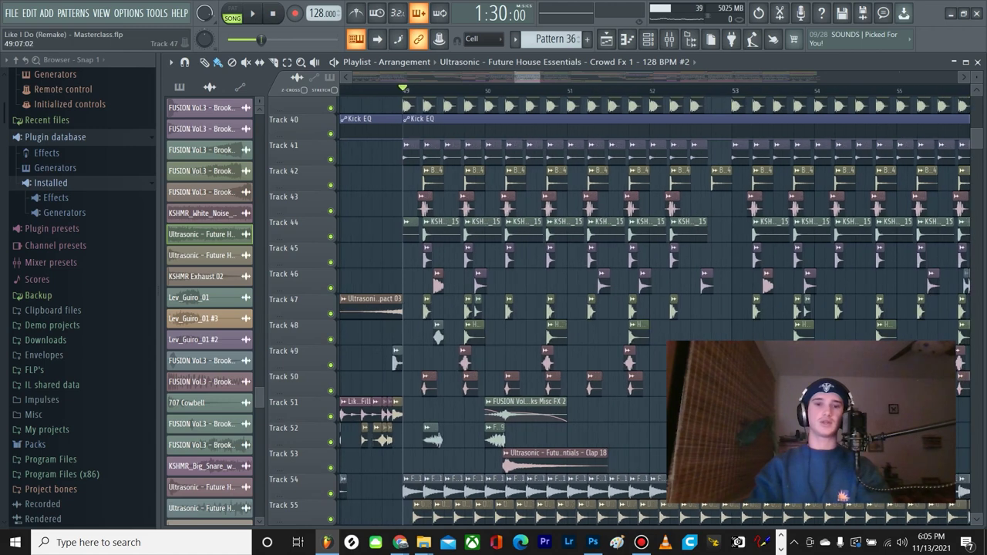
pyautogui.scroll(4, 503, 277)
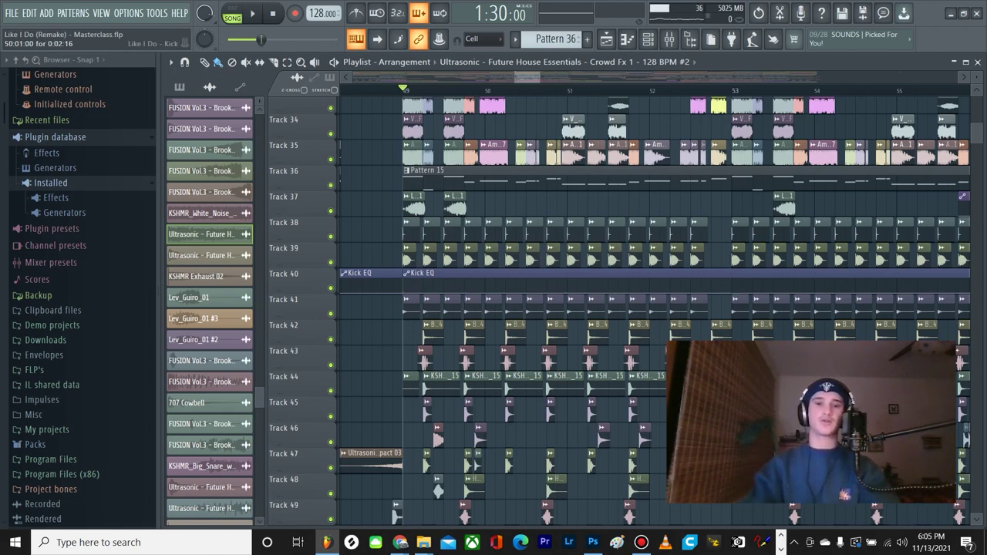
pyautogui.scroll(-2, 513, 251)
pyautogui.scroll(1, 536, 250)
pyautogui.scroll(-3, 543, 250)
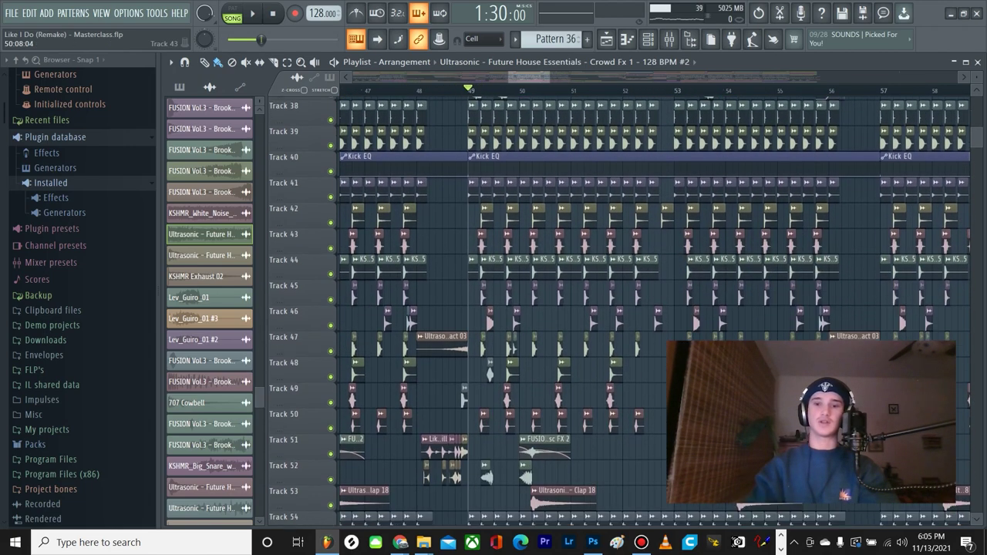
pyautogui.scroll(-6, 649, 311)
pyautogui.scroll(-5, 616, 309)
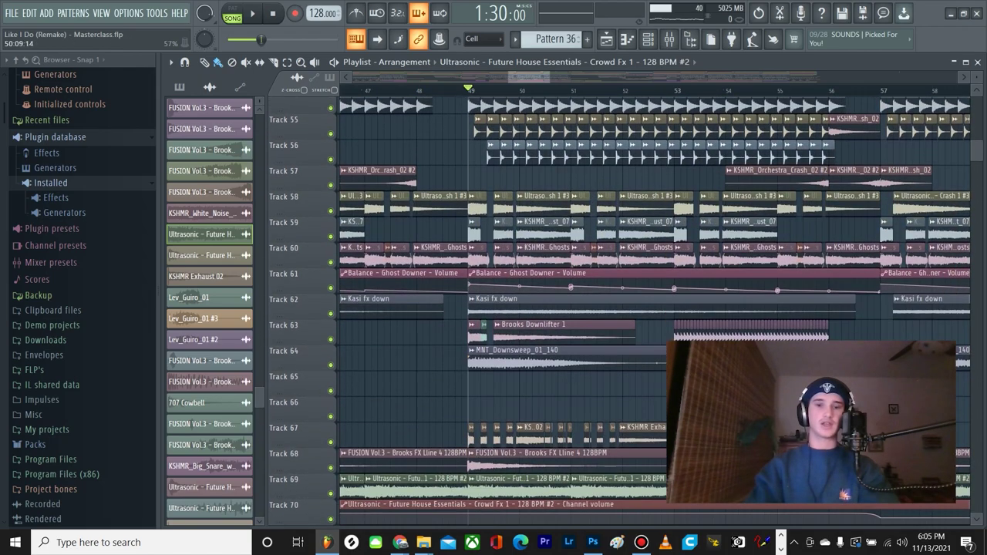
pyautogui.scroll(-3, 656, 308)
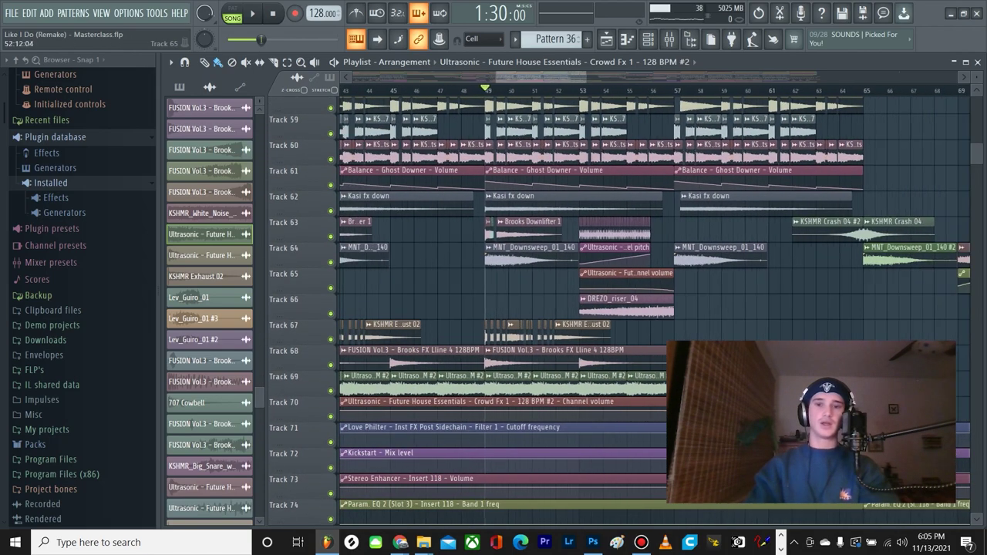
# Step: Review the vocal, chord, bass and automation tracks above the drums across the whole arrangement
pyautogui.scroll(15, 655, 308)
pyautogui.scroll(3, 571, 297)
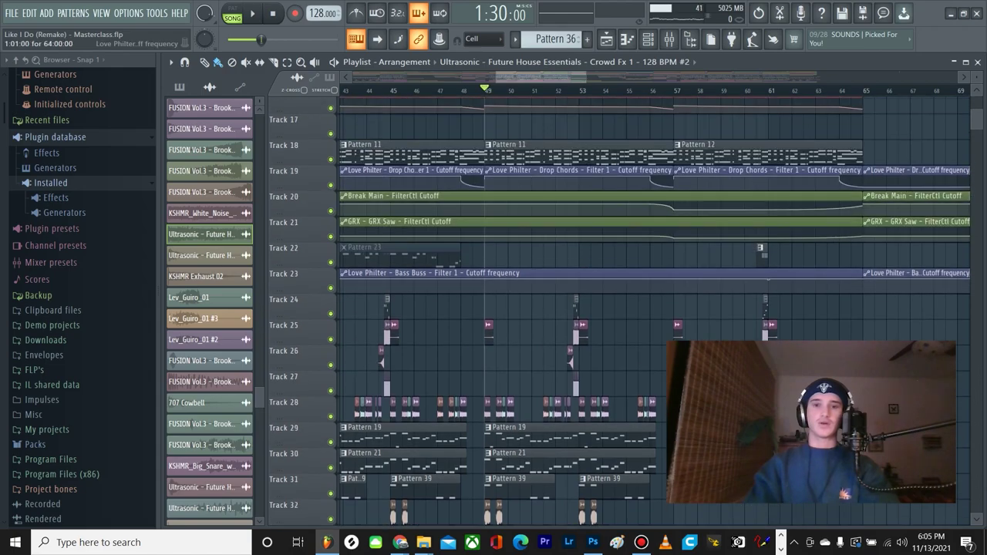
pyautogui.scroll(-4, 572, 297)
pyautogui.scroll(6, 572, 297)
pyautogui.scroll(-3, 656, 309)
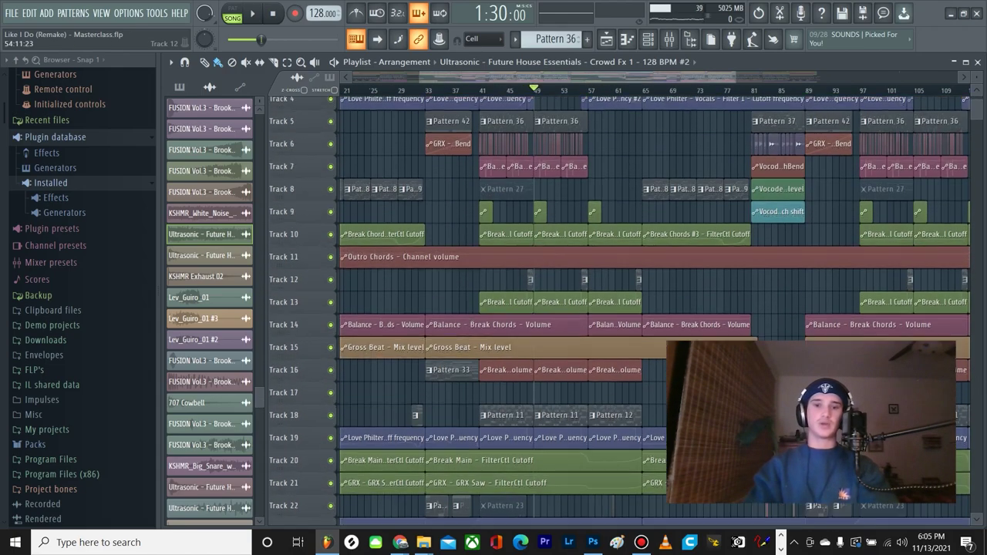
pyautogui.scroll(2, 655, 308)
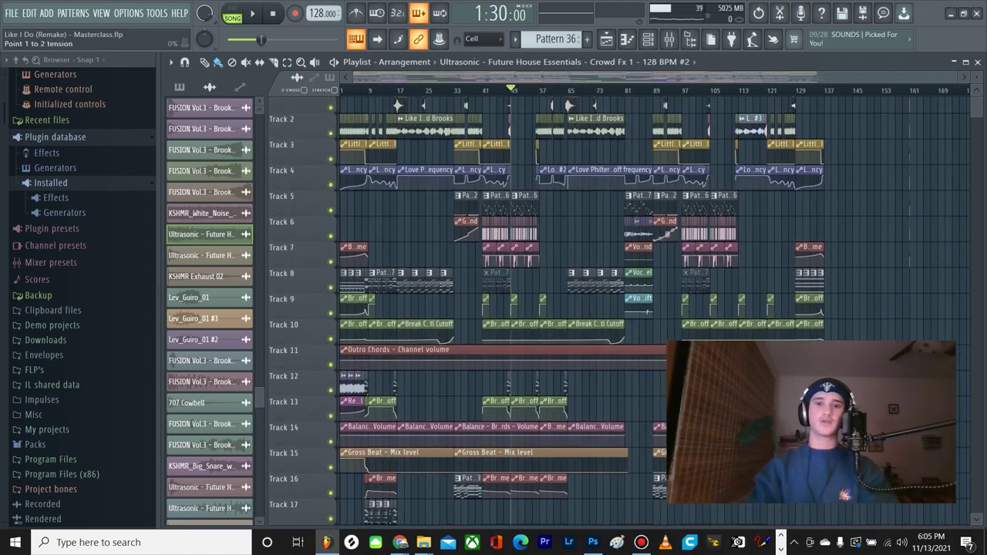
# Step: Play the vocoder break from bar 79 and look over its vocal, chord and effects tracks
pyautogui.scroll(-1, 655, 308)
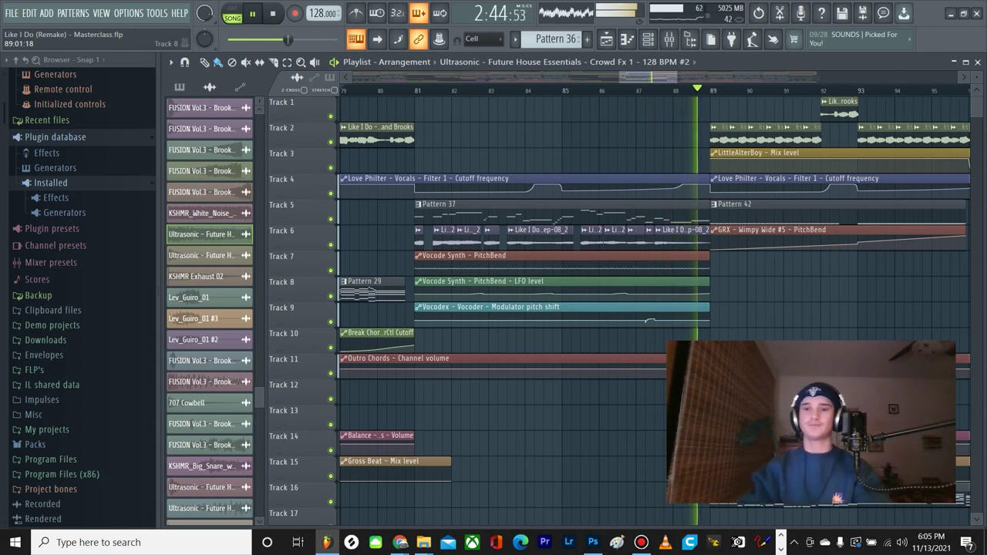
pyautogui.press('space')
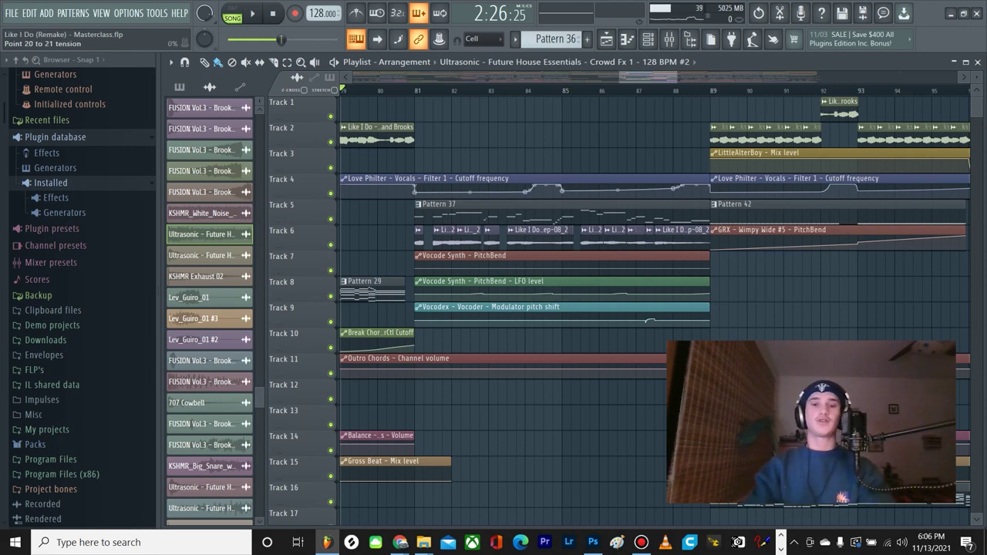
pyautogui.scroll(-10, 493, 293)
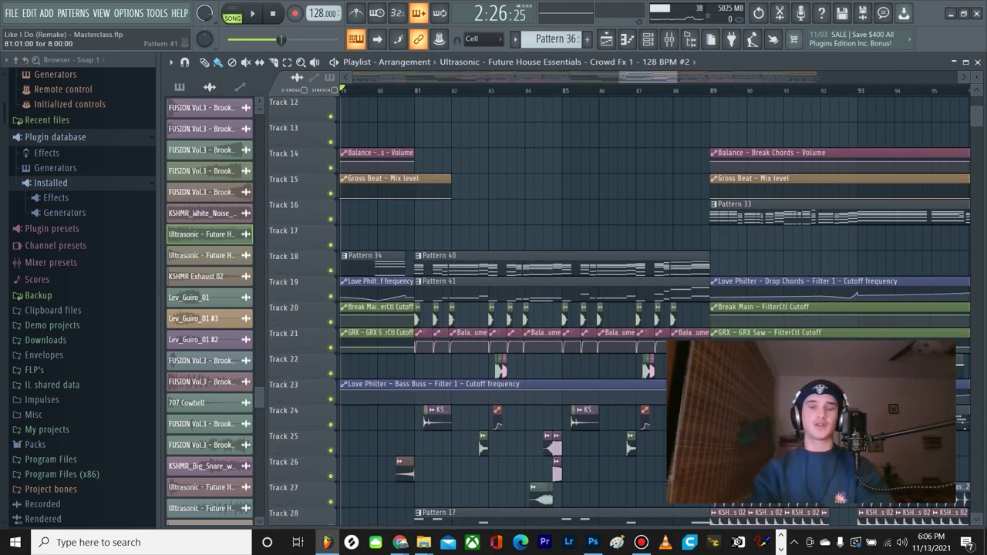
pyautogui.scroll(5, 493, 309)
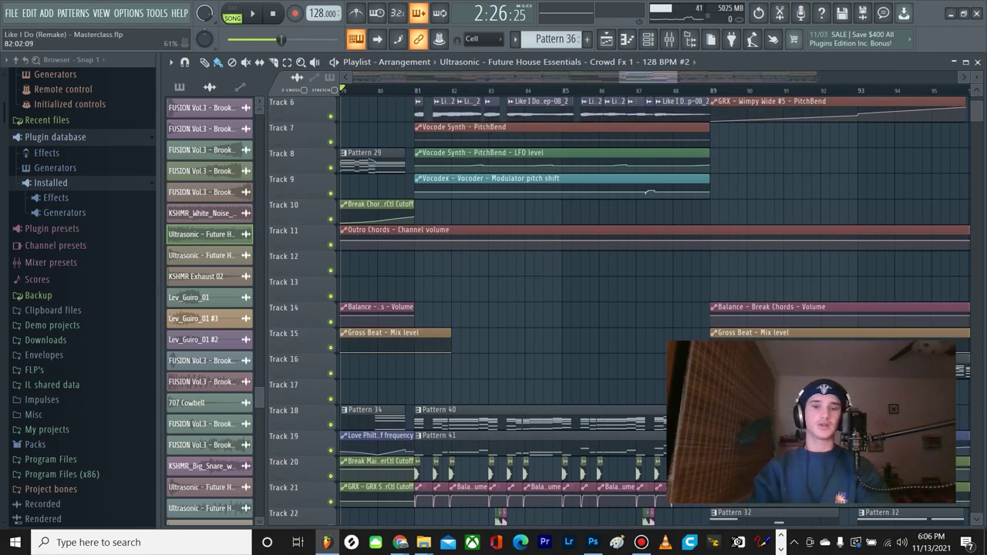
pyautogui.scroll(5, 462, 212)
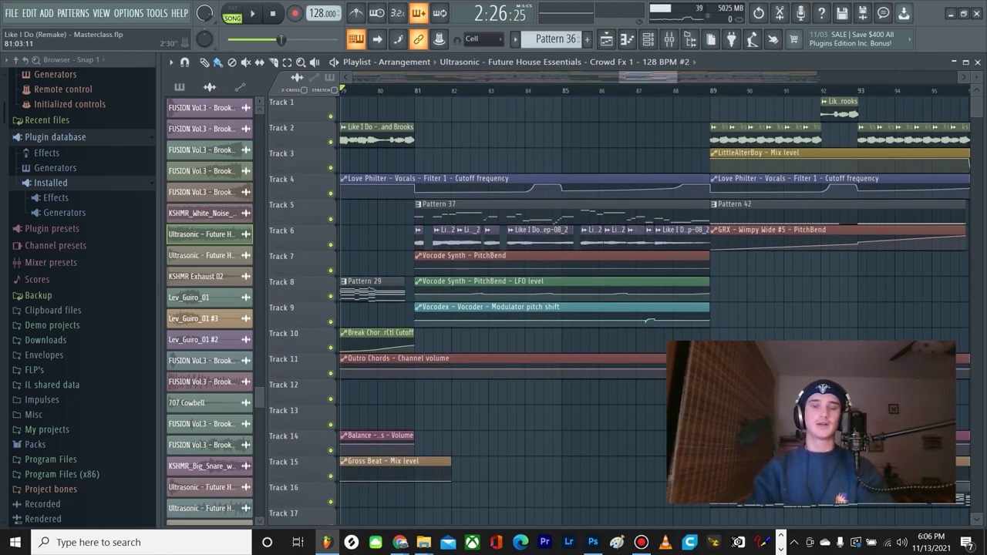
# Step: Solo Tracks 28 to 30 with Pattern 17, Pattern 16 and the Drop Chords filter automation, and play them from bar 81
pyautogui.click(418, 91)
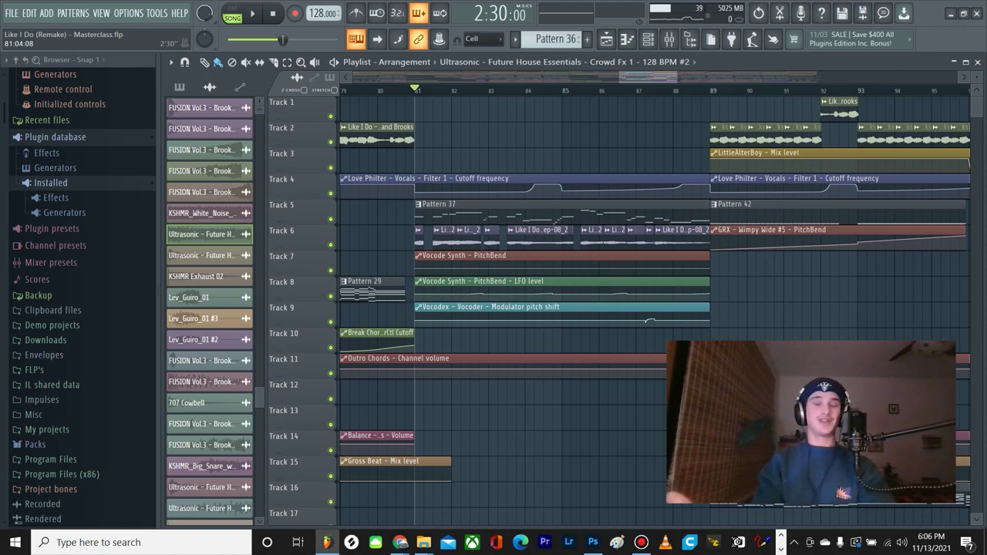
pyautogui.scroll(-7, 539, 309)
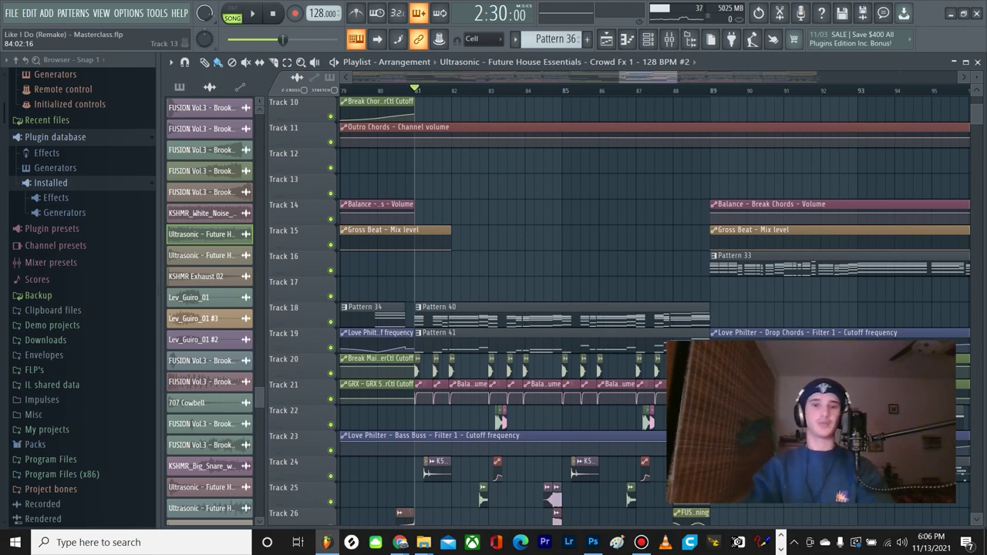
pyautogui.scroll(-5, 540, 308)
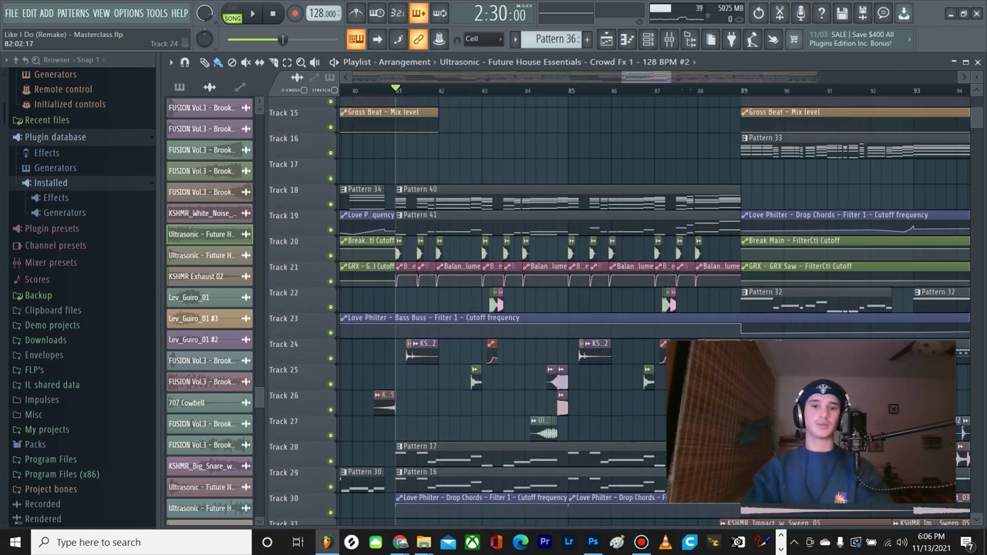
pyautogui.scroll(-4, 617, 308)
pyautogui.rightClick(331, 398)
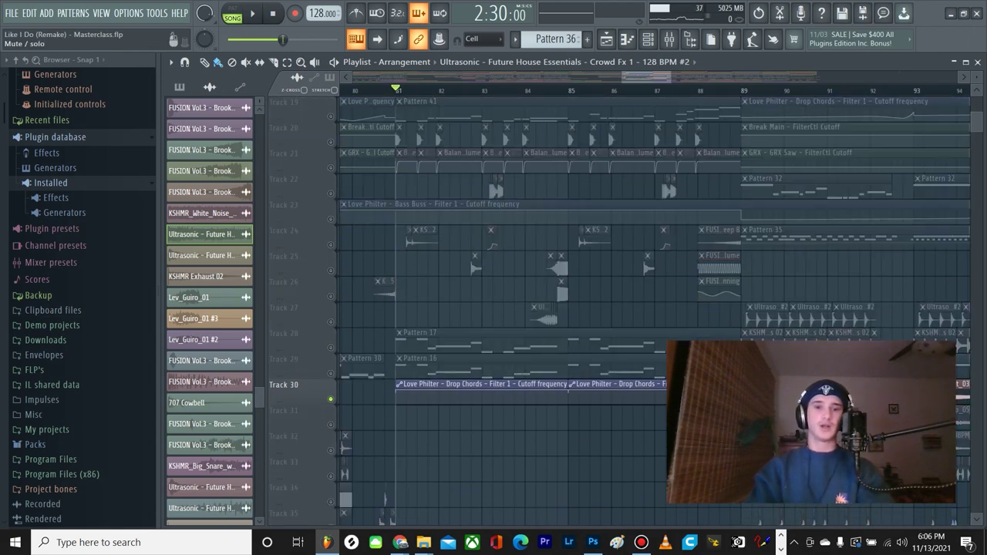
pyautogui.click(331, 373)
pyautogui.click(330, 347)
pyautogui.press('space')
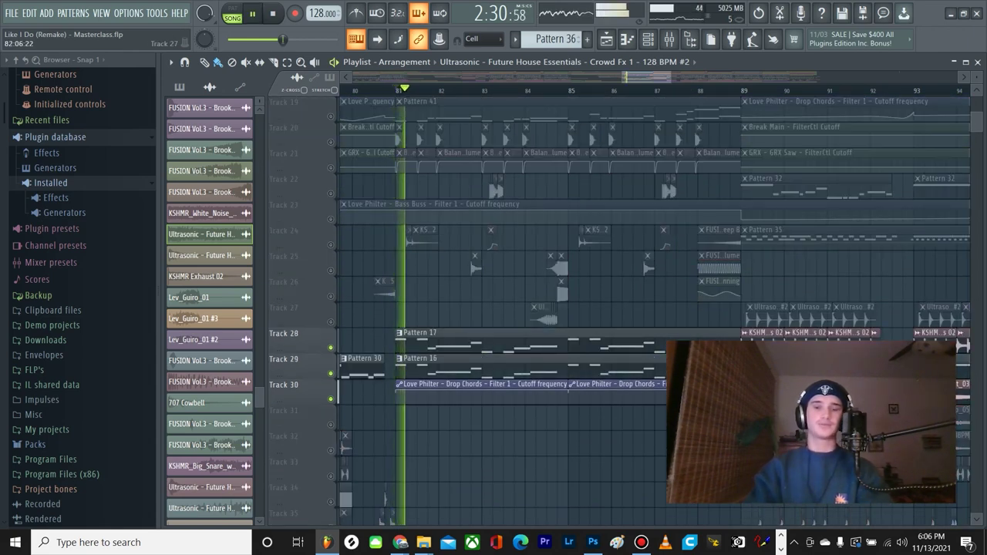
pyautogui.press('space')
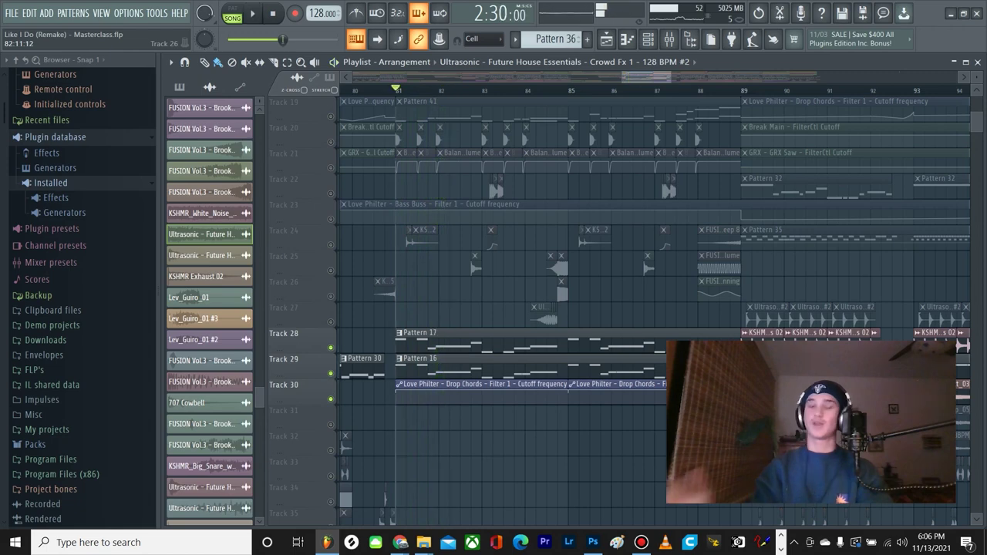
# Step: Inspect which bass instruments Pattern 17 uses in the channel rack, then return to the playlist tracks above it
pyautogui.click(457, 339)
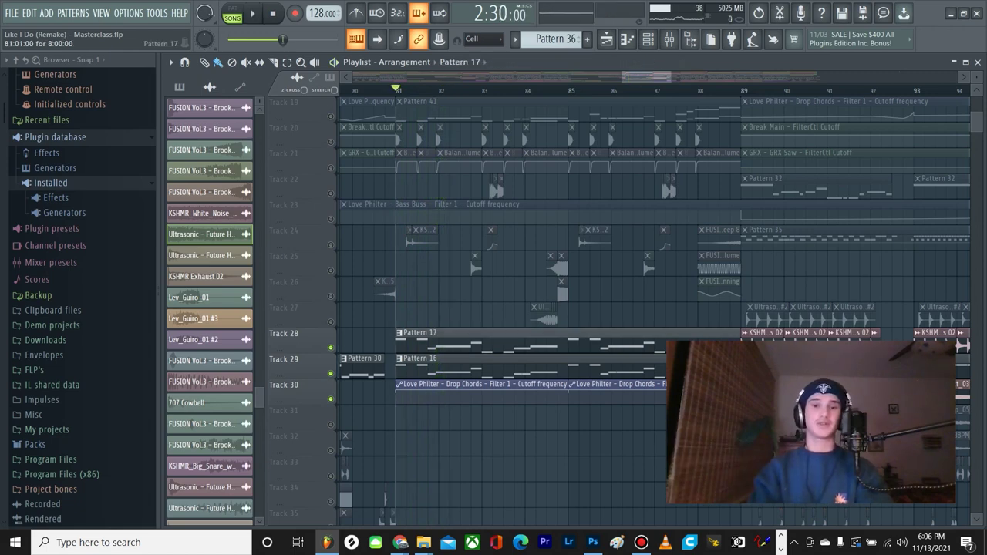
pyautogui.click(648, 39)
pyautogui.scroll(-10, 265, 263)
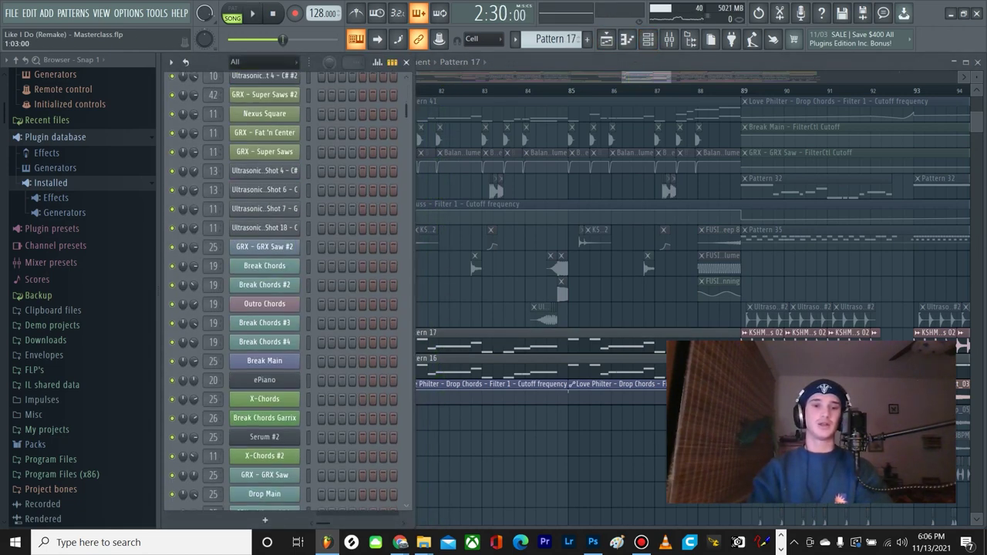
pyautogui.scroll(2, 265, 263)
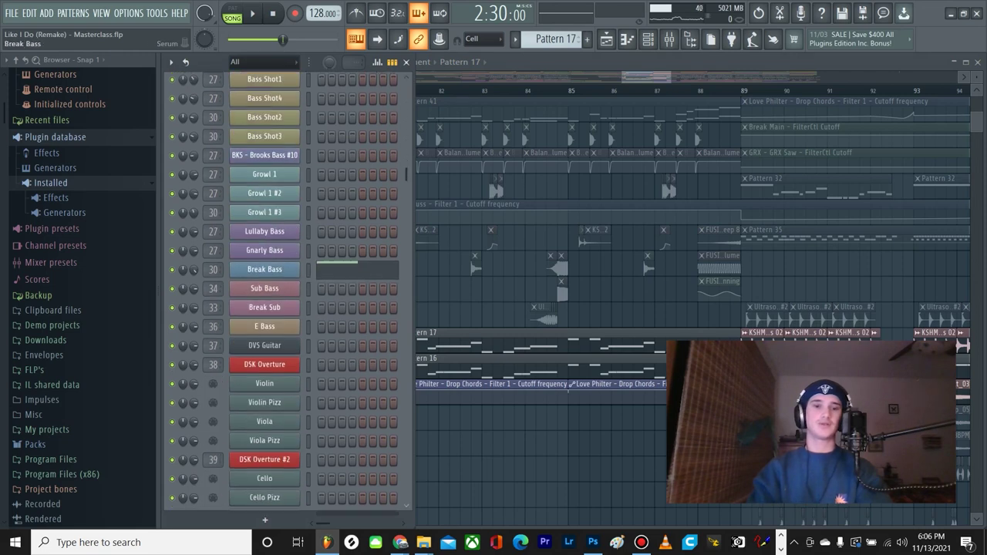
pyautogui.scroll(-2, 264, 263)
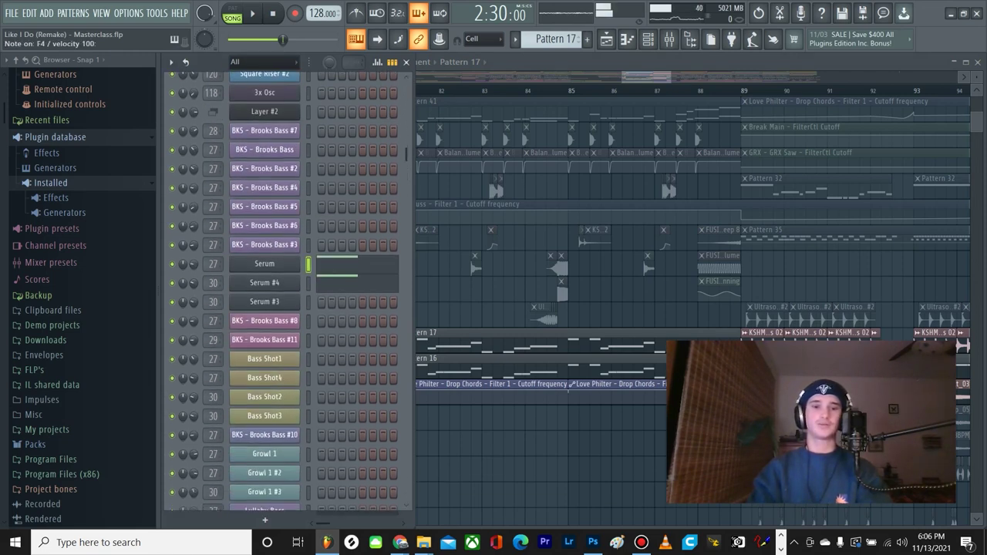
pyautogui.scroll(-15, 265, 263)
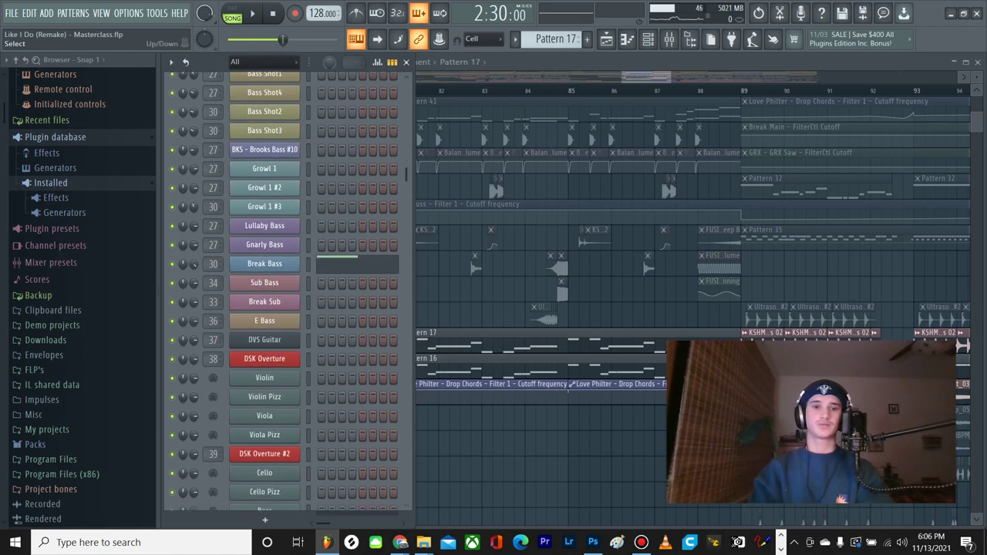
pyautogui.press('F6')
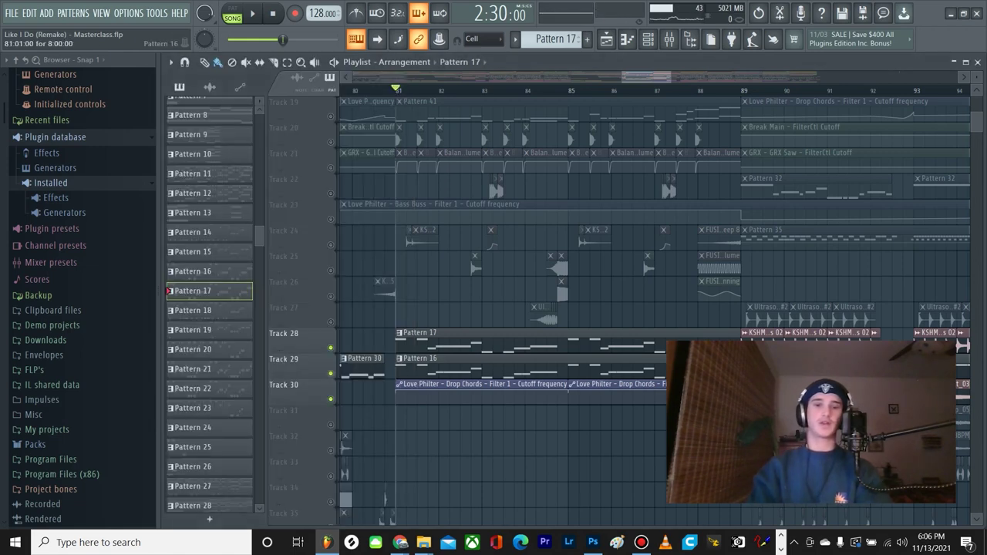
pyautogui.scroll(7, 648, 308)
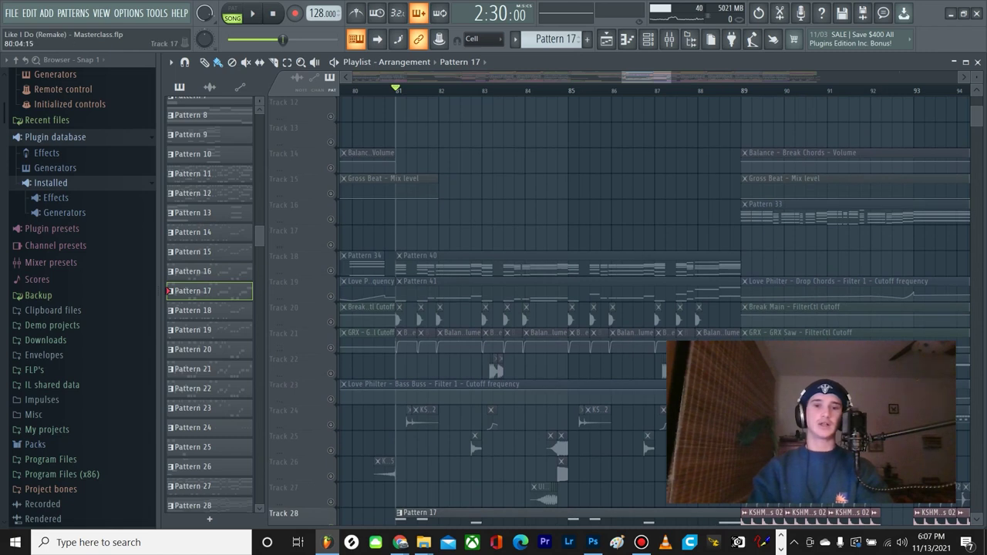
# Step: Solo Track 18 with the Pattern 40 chords and play it from bar 81
pyautogui.rightClick(330, 270)
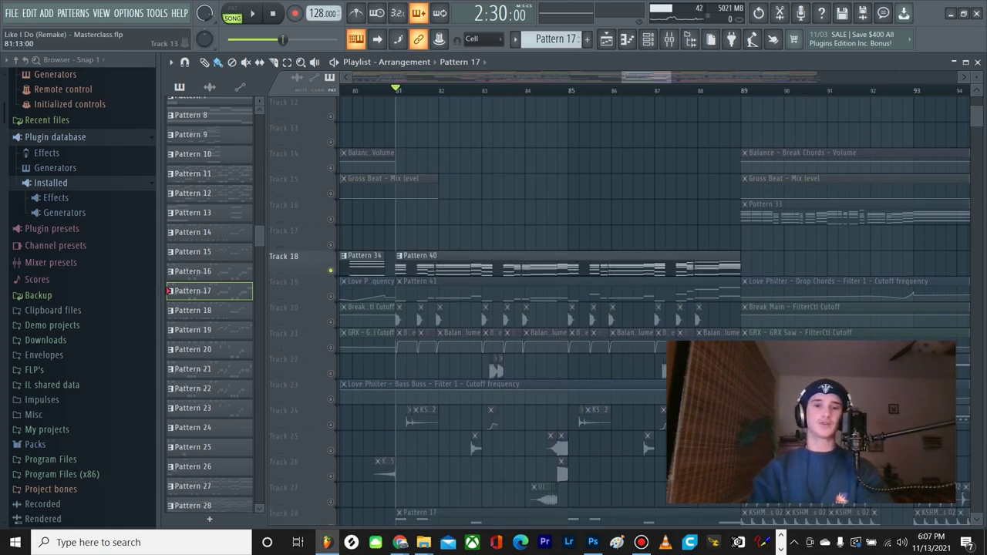
pyautogui.press('space')
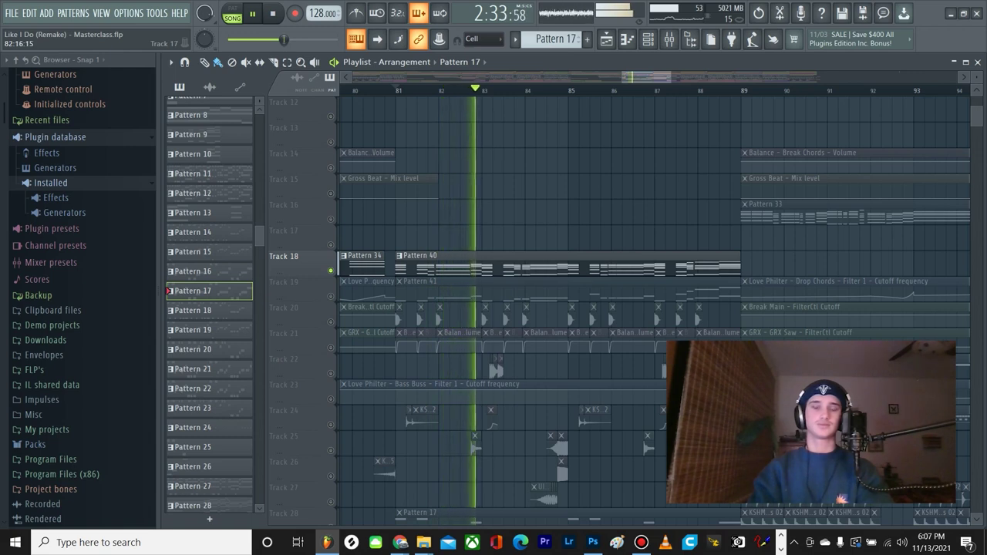
pyautogui.press('space')
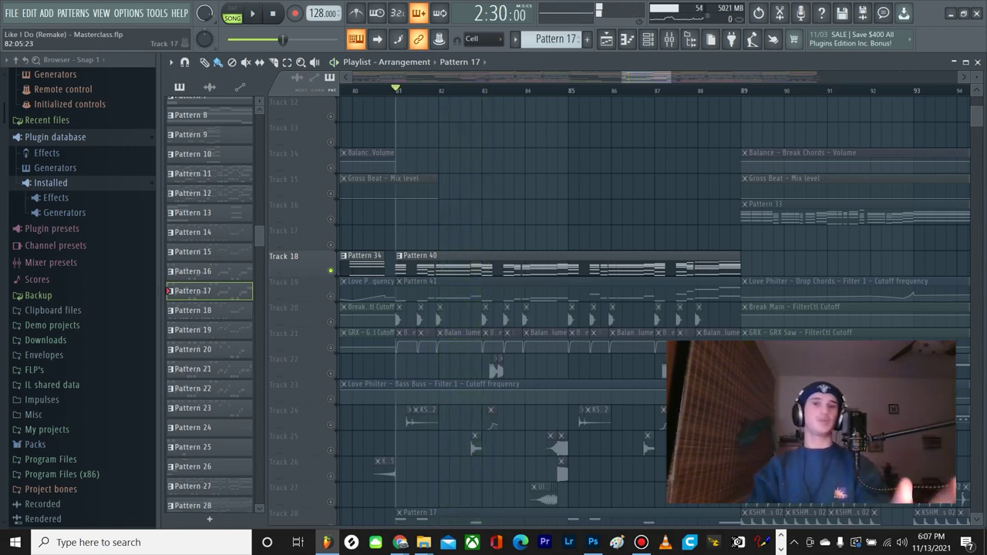
# Step: Find Pattern 40's instruments in the channel rack and review the oscillator and effects settings of Serum #2
pyautogui.click(493, 263)
pyautogui.click(648, 40)
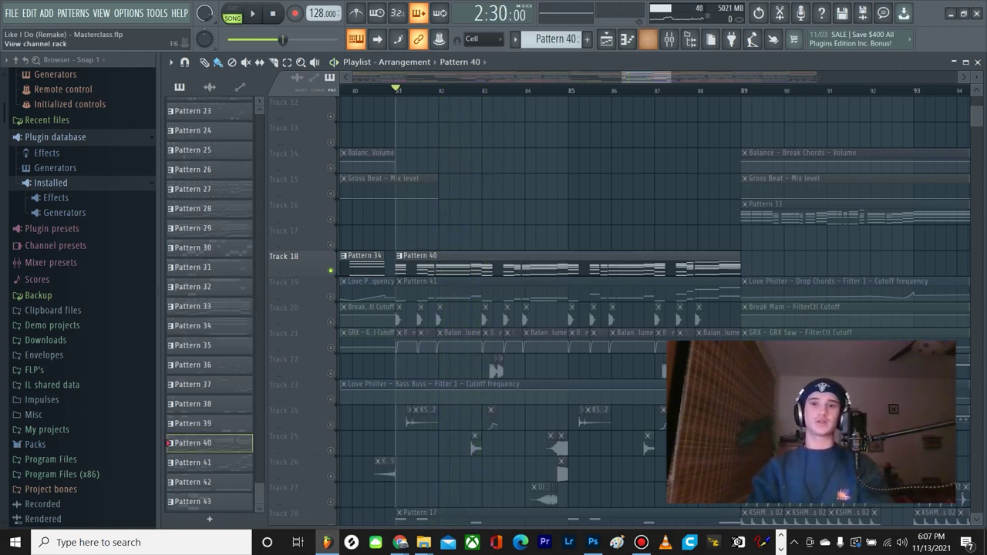
pyautogui.click(669, 38)
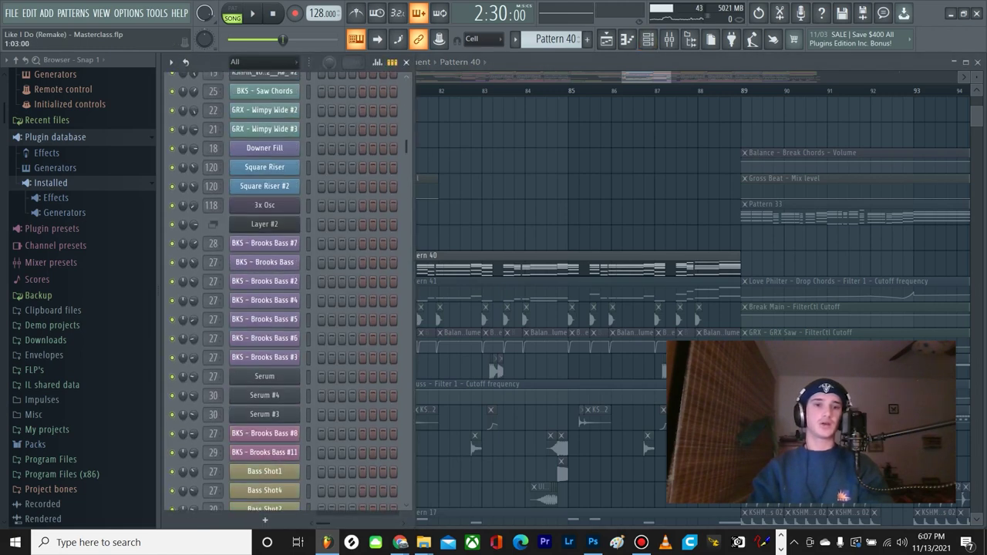
pyautogui.scroll(3, 285, 293)
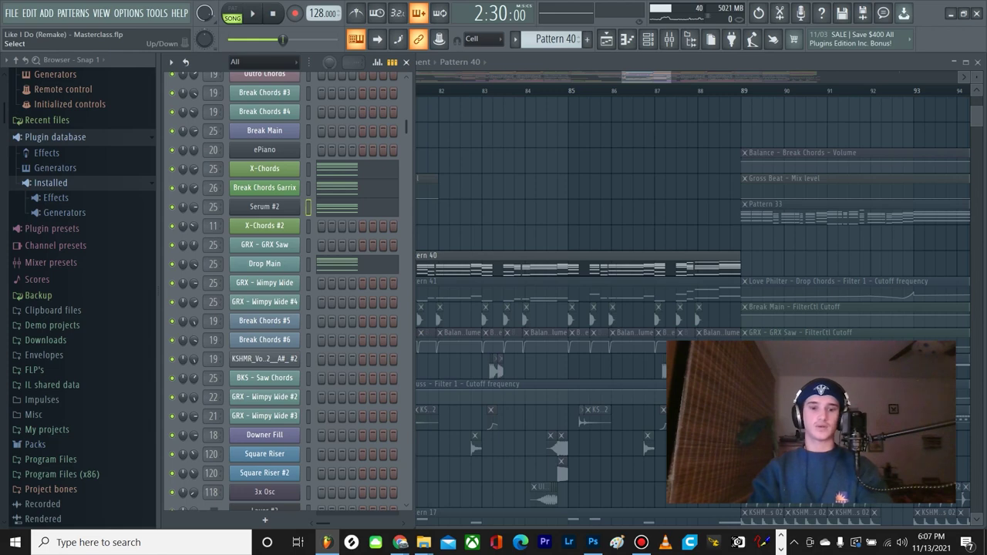
pyautogui.click(264, 207)
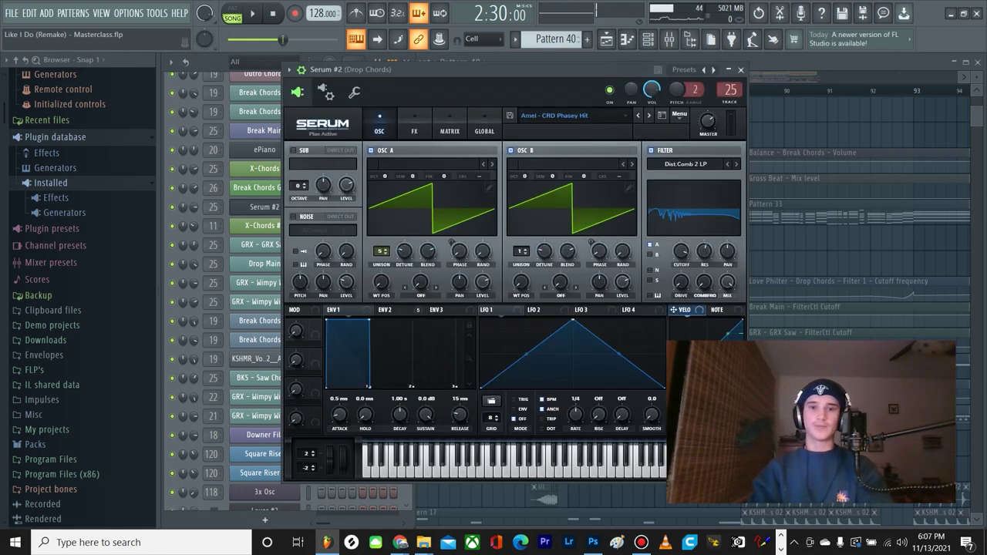
pyautogui.moveTo(493, 69); pyautogui.dragTo(517, 73)
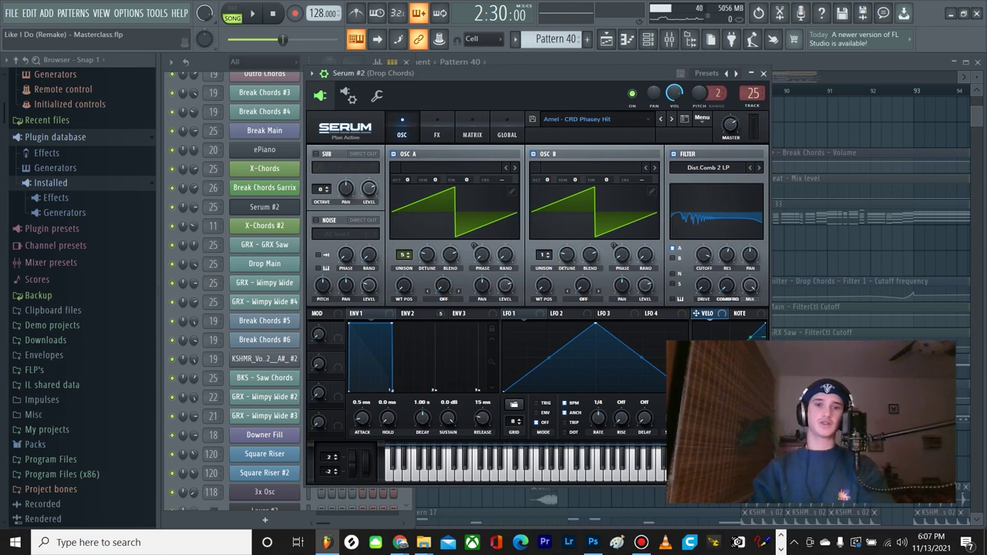
pyautogui.click(437, 127)
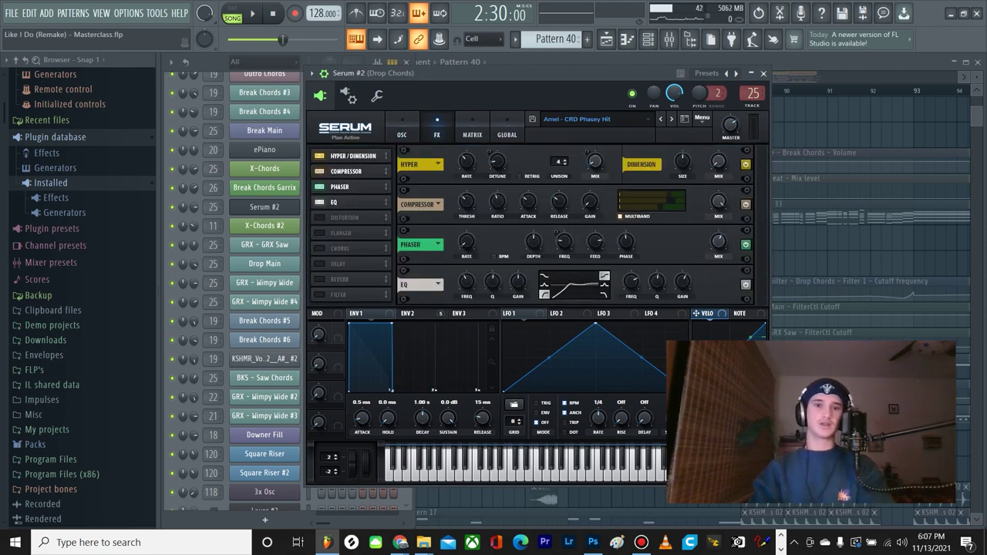
pyautogui.click(401, 127)
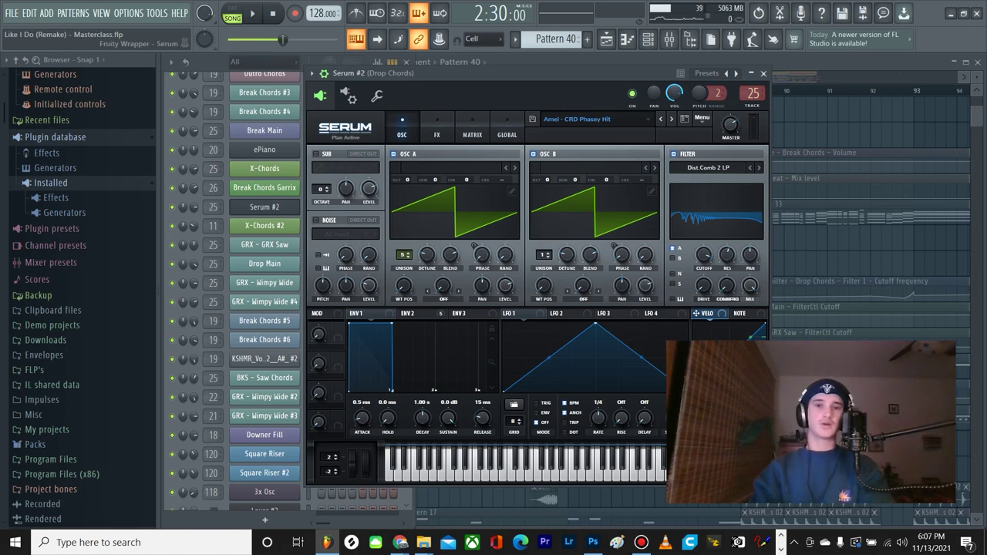
pyautogui.moveTo(501, 73); pyautogui.dragTo(489, 72)
pyautogui.click(751, 72)
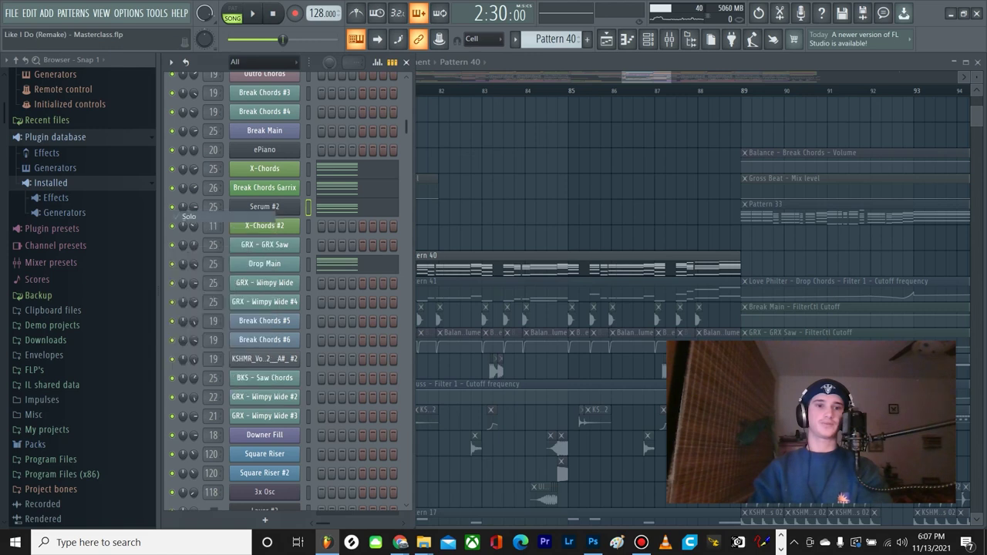
# Step: Solo the Serum #2 channel for a brief listen, restore all channels and return to the playlist
pyautogui.press('space')
pyautogui.press('space')
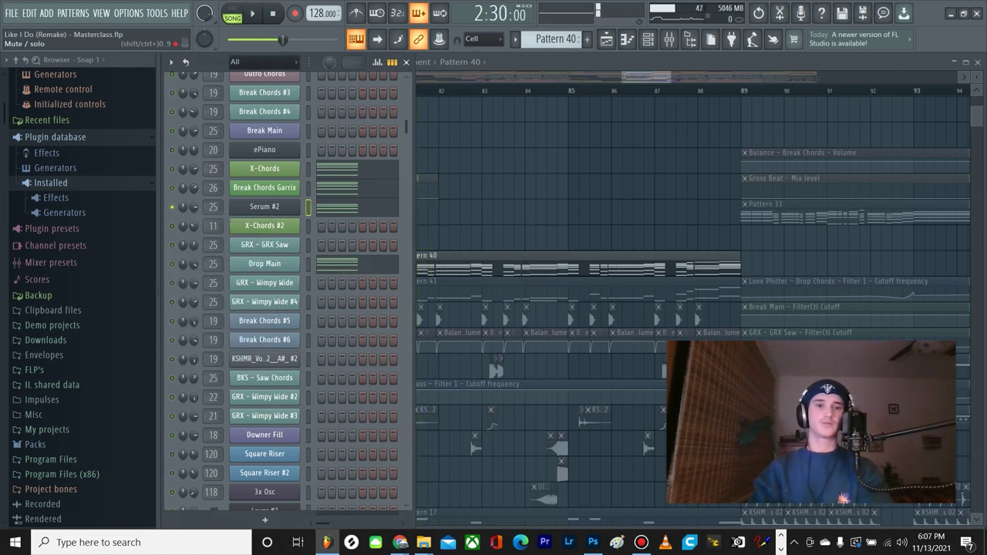
pyautogui.rightClick(173, 207)
pyautogui.click(189, 213)
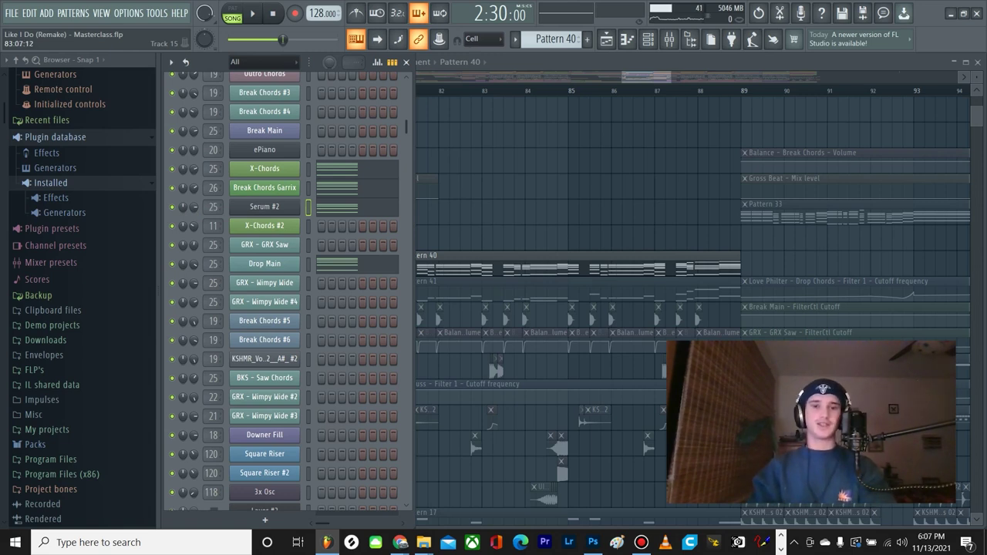
pyautogui.press('F6')
# Step: Solo Tracks 4 to 9 holding the vocal filter automation, Pattern 37, the vocal clips and the vocoder automations
pyautogui.scroll(3, 429, 210)
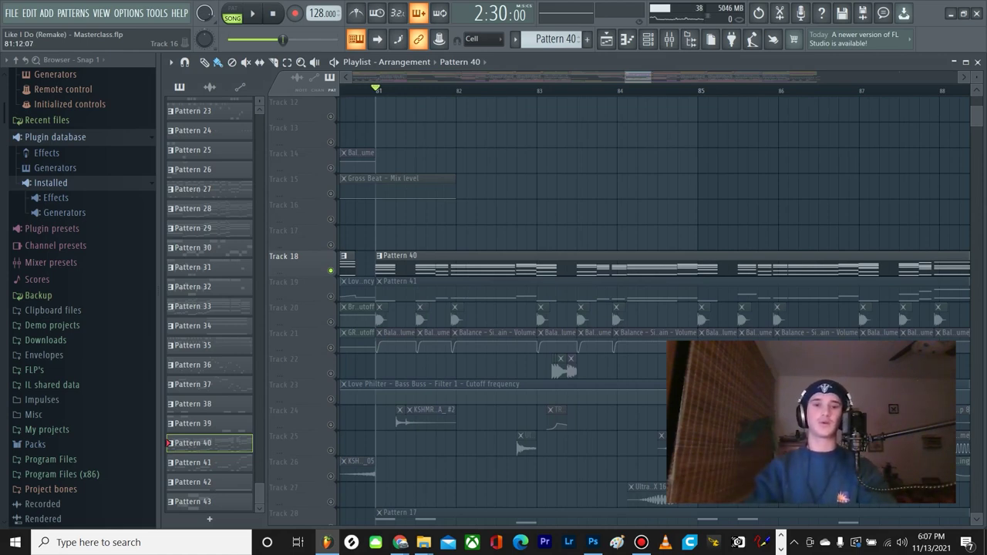
pyautogui.scroll(2, 432, 212)
pyautogui.scroll(-2, 439, 216)
pyautogui.scroll(4, 493, 235)
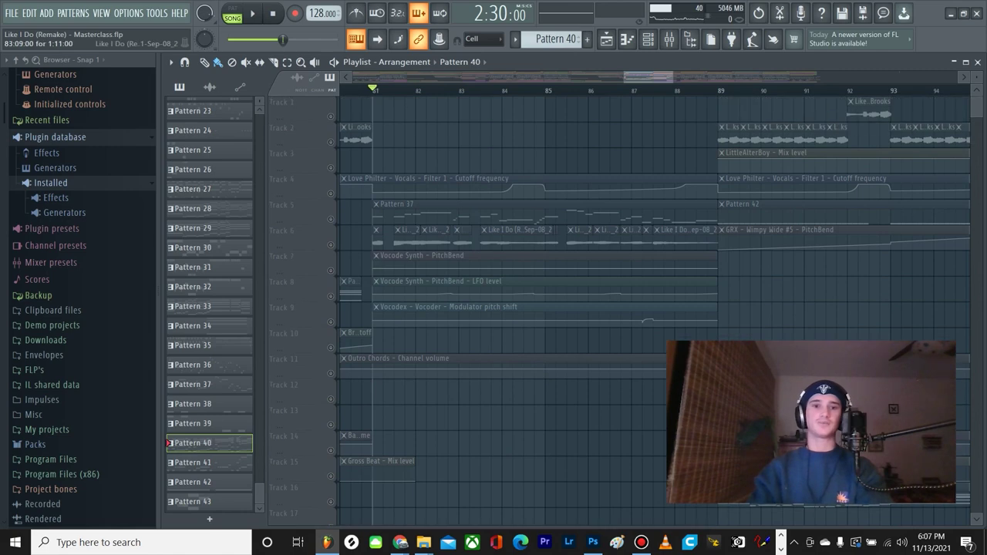
pyautogui.keyDown('ctrl'); pyautogui.scroll(3, 385, 207); pyautogui.keyUp('ctrl')
pyautogui.click(331, 194)
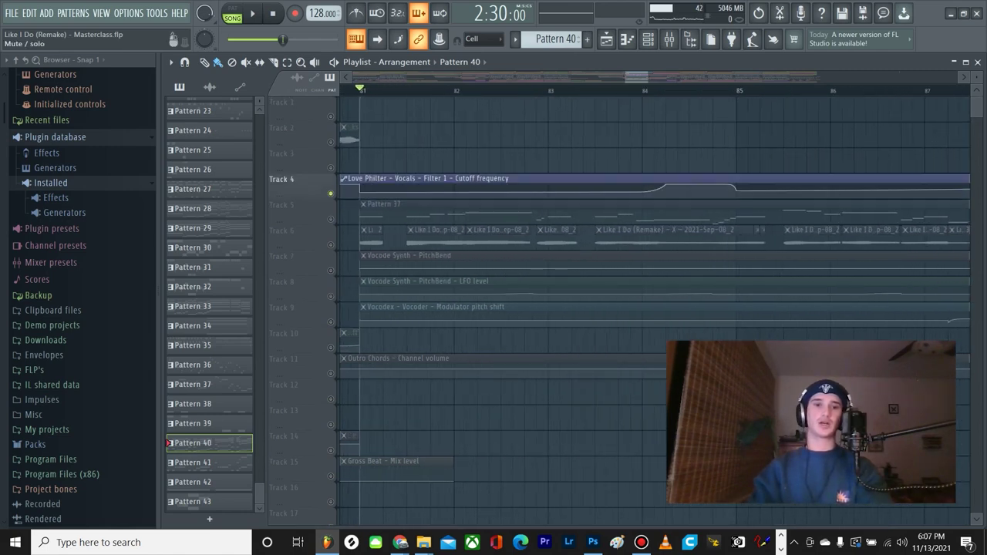
pyautogui.click(331, 219)
pyautogui.click(330, 245)
pyautogui.click(331, 270)
pyautogui.click(330, 296)
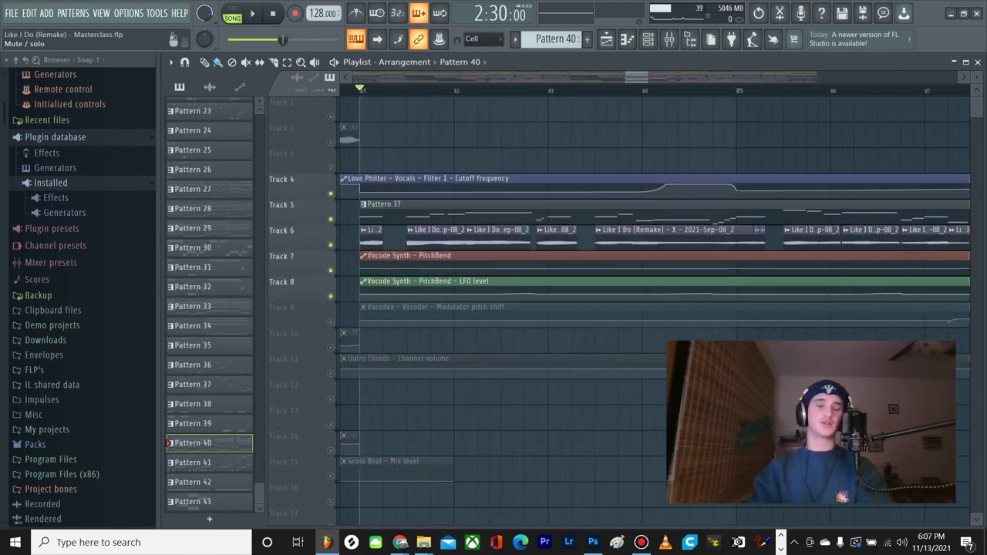
pyautogui.click(330, 321)
pyautogui.keyDown('alt'); pyautogui.scroll(3, 362, 322); pyautogui.keyUp('alt')
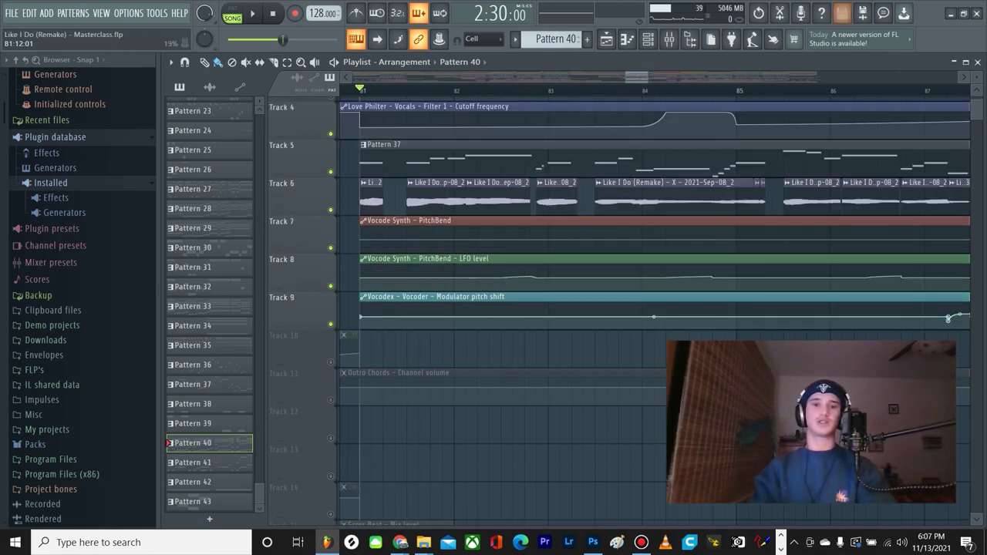
# Step: Play the soloed vocoder tracks from bar 81 while following the clips along the timeline
pyautogui.keyDown('ctrl'); pyautogui.scroll(-3, 386, 312); pyautogui.keyUp('ctrl')
pyautogui.scroll(3, 402, 308)
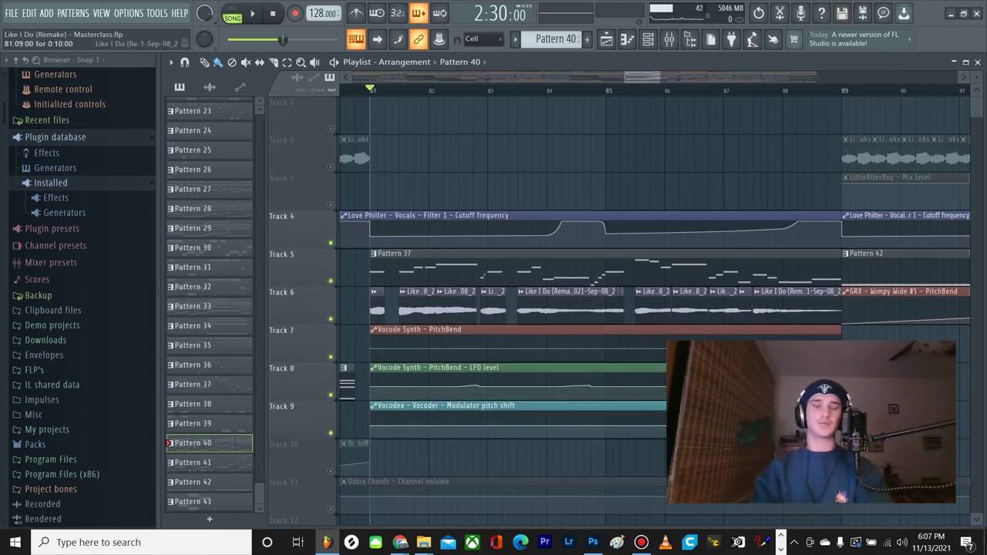
pyautogui.press('space')
pyautogui.keyDown('ctrl'); pyautogui.scroll(2, 407, 309); pyautogui.keyUp('ctrl')
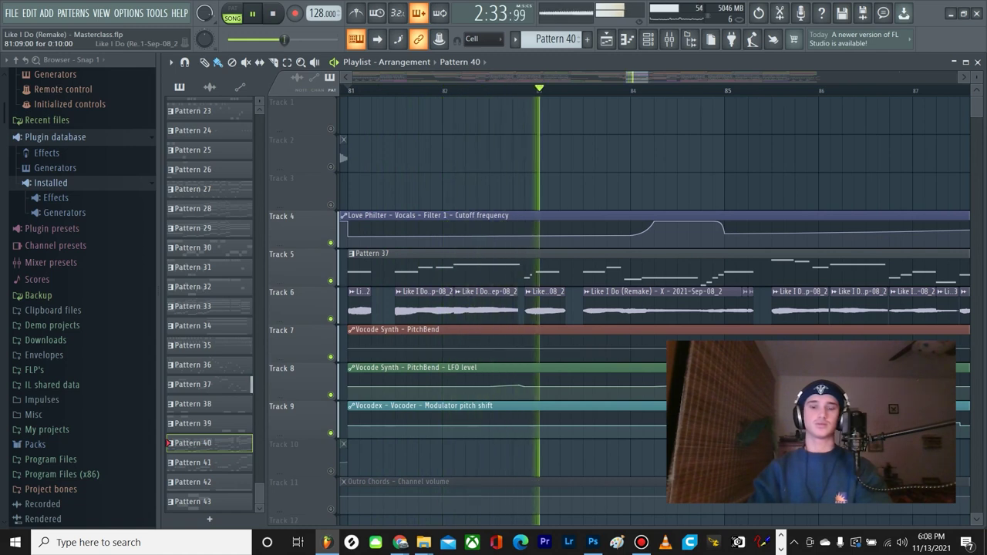
pyautogui.keyDown('ctrl'); pyautogui.scroll(-4, 428, 347); pyautogui.keyUp('ctrl')
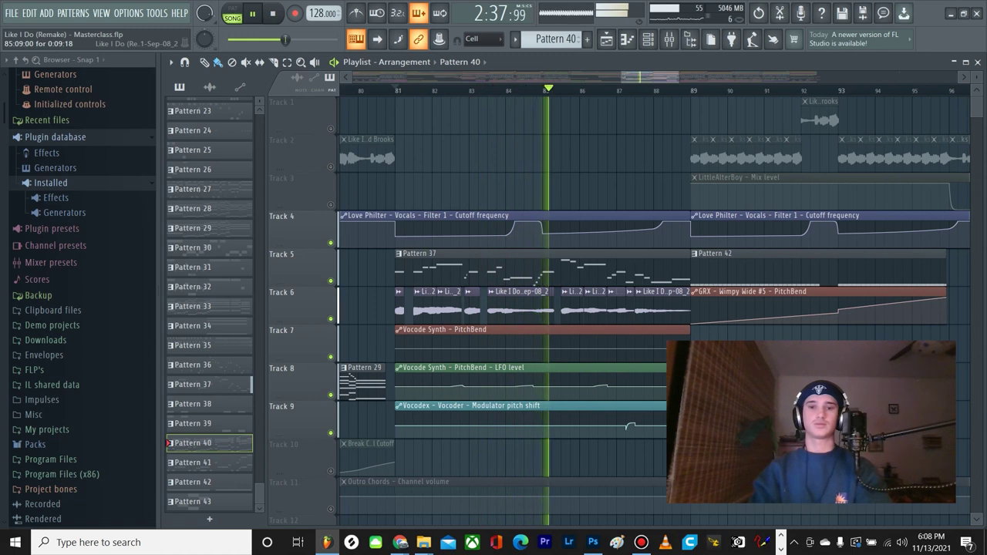
pyautogui.press('space')
pyautogui.keyDown('ctrl'); pyautogui.scroll(2, 488, 346); pyautogui.keyUp('ctrl')
pyautogui.keyDown('ctrl'); pyautogui.scroll(-1, 537, 347); pyautogui.keyUp('ctrl')
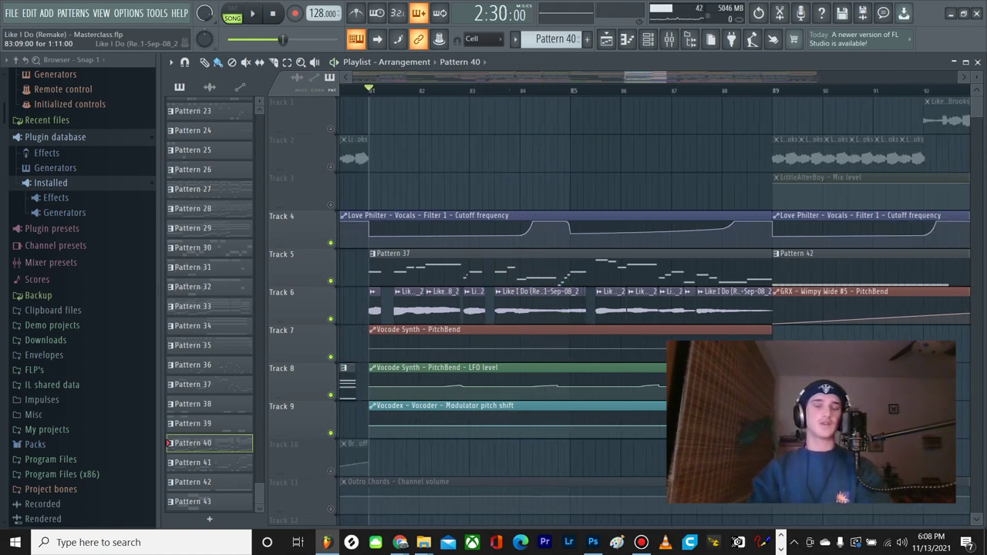
# Step: Inspect the LFO settings of the Vocode Synth PitchBend automation clip on Track 7, then close them
pyautogui.keyDown('alt'); pyautogui.scroll(-1, 536, 346); pyautogui.keyUp('alt')
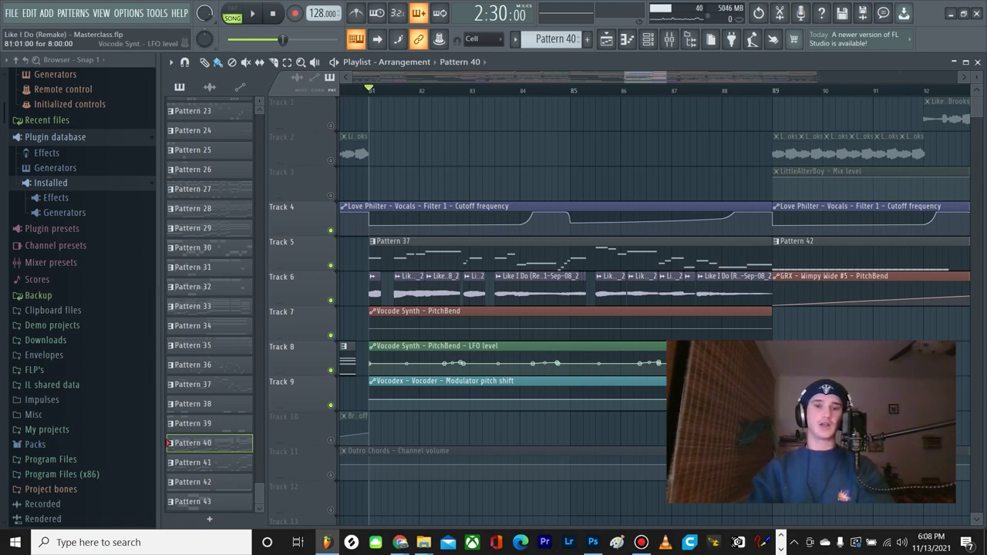
pyautogui.doubleClick(447, 312)
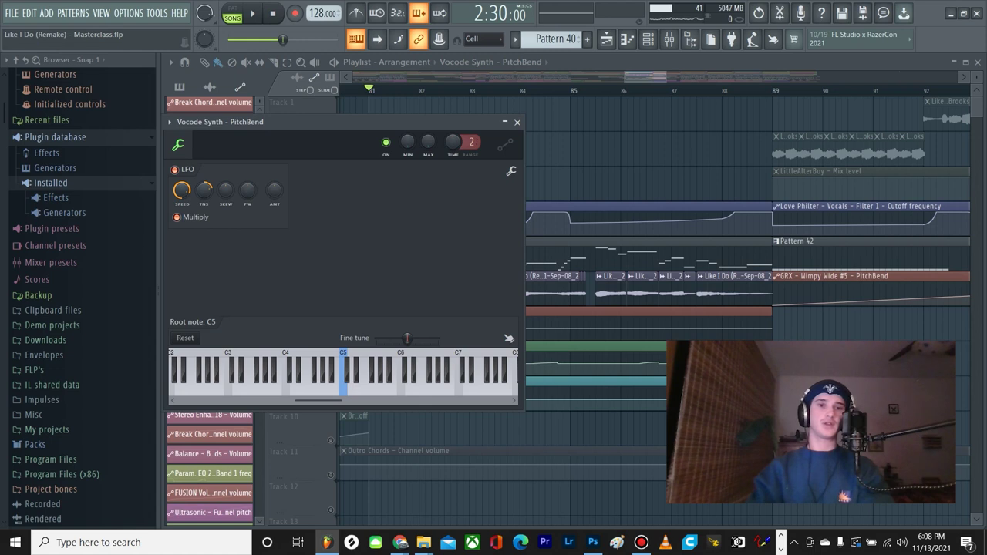
pyautogui.click(516, 122)
# Step: Play the vocoder melody from the middle of bar 82 to examine how the LFO level automation drives the pitch bend
pyautogui.scroll(2, 655, 90)
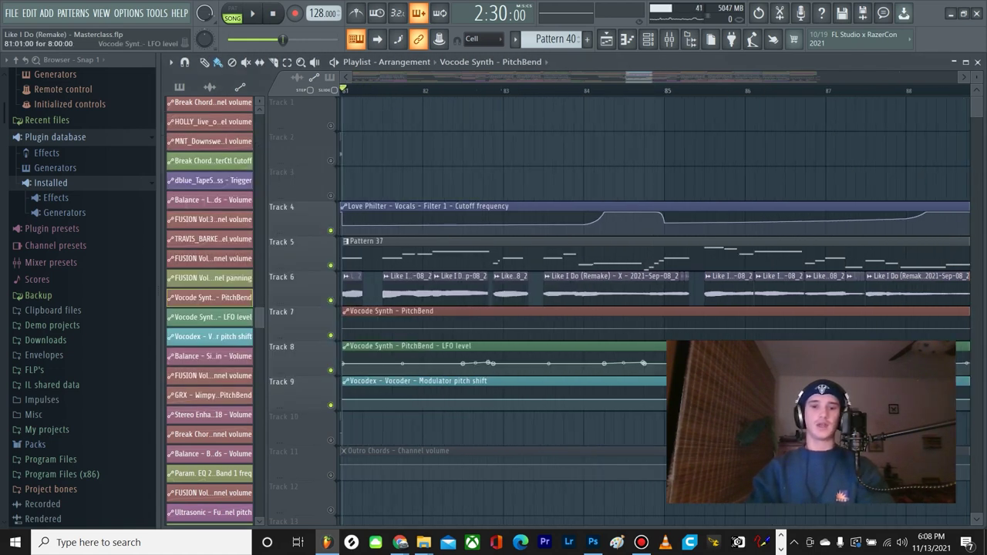
pyautogui.scroll(2, 473, 90)
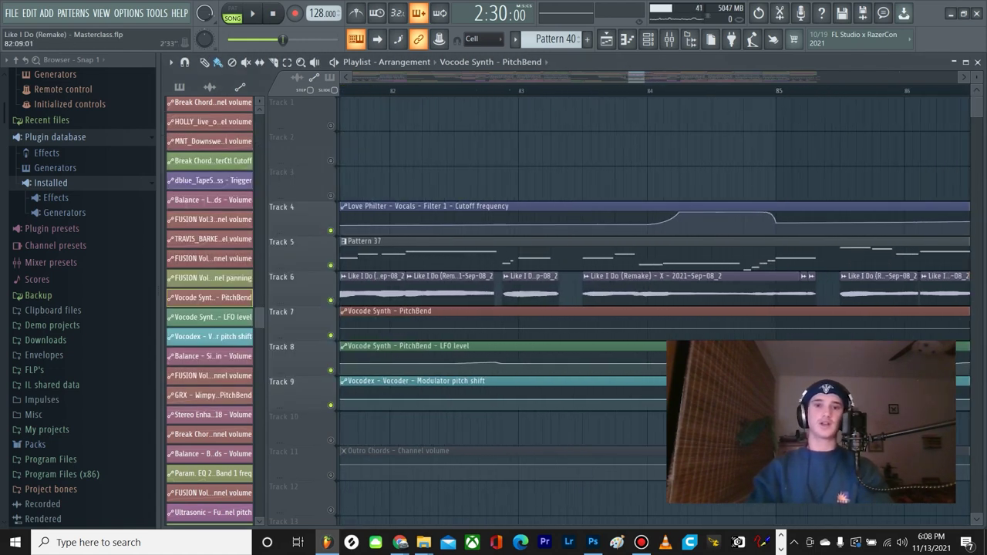
pyautogui.click(454, 90)
pyautogui.press('space')
pyautogui.press('space')
pyautogui.press('space')
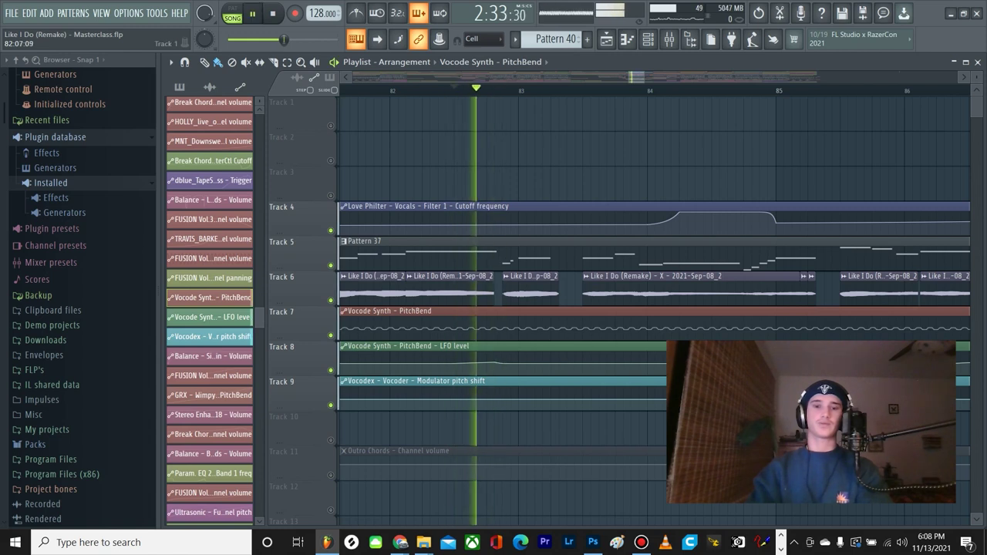
pyautogui.press('space')
pyautogui.scroll(-2, 655, 91)
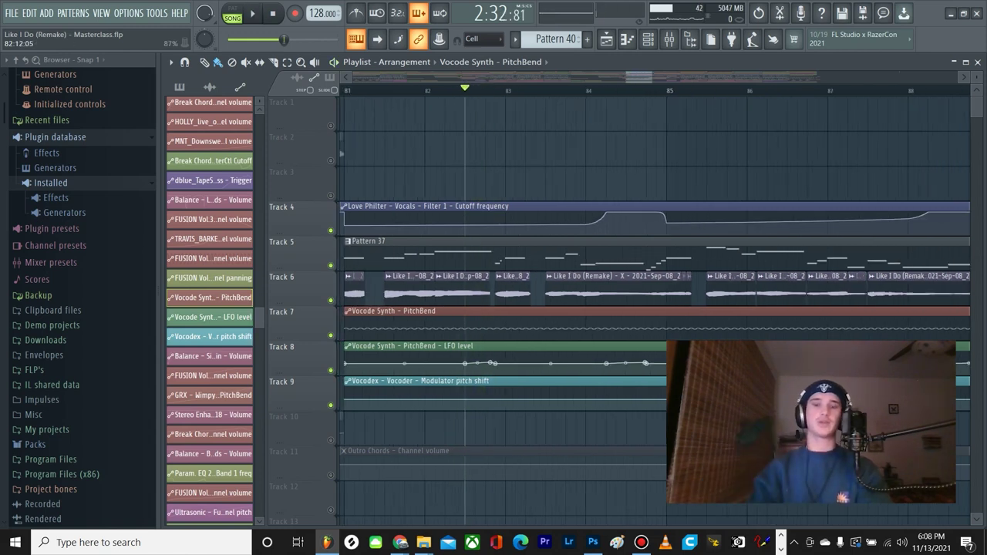
pyautogui.scroll(-2, 453, 364)
pyautogui.scroll(-1, 452, 365)
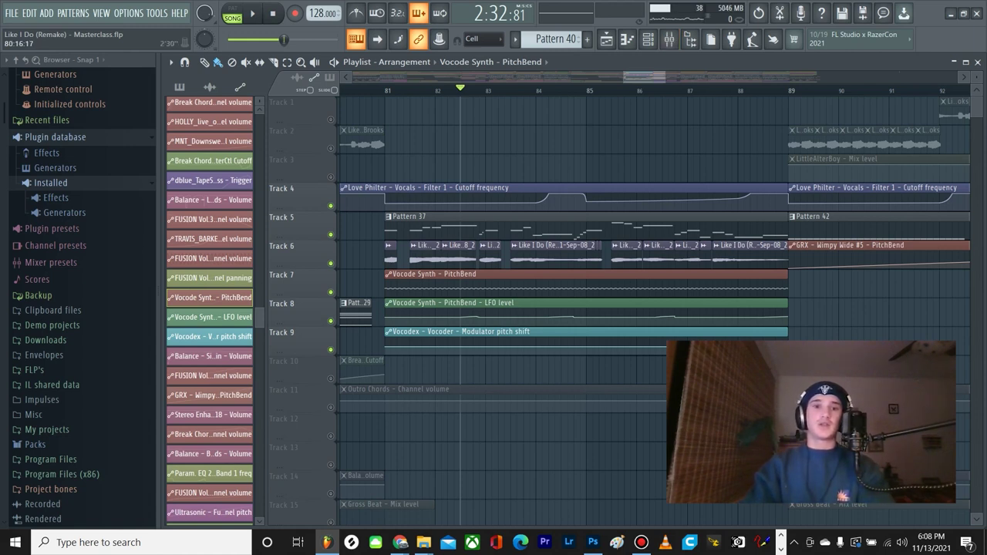
pyautogui.press('space')
# Step: Locate the vocoder tracks in the mixer and examine the effects and routing of the Carrier and Synth inserts
pyautogui.scroll(3, 403, 231)
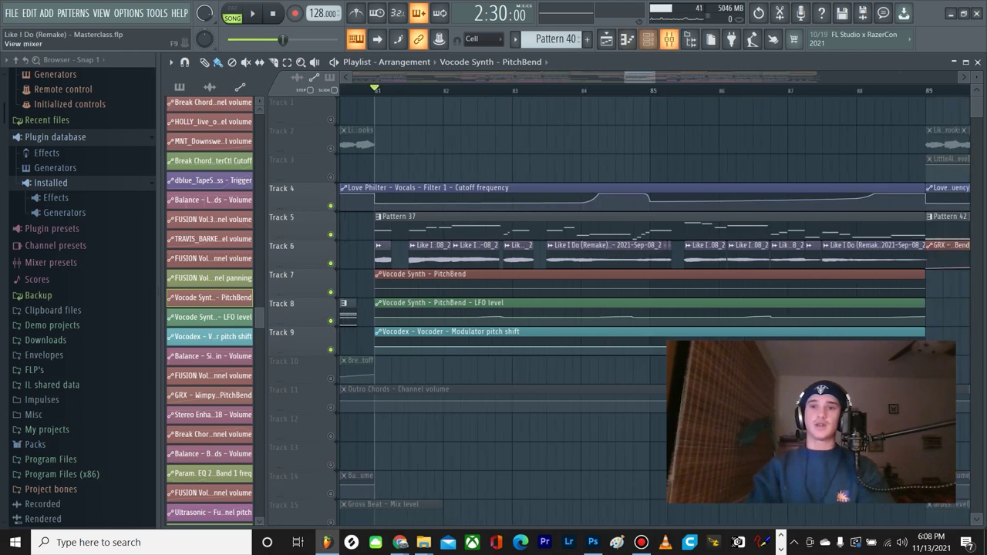
pyautogui.click(668, 39)
pyautogui.scroll(-11, 441, 270)
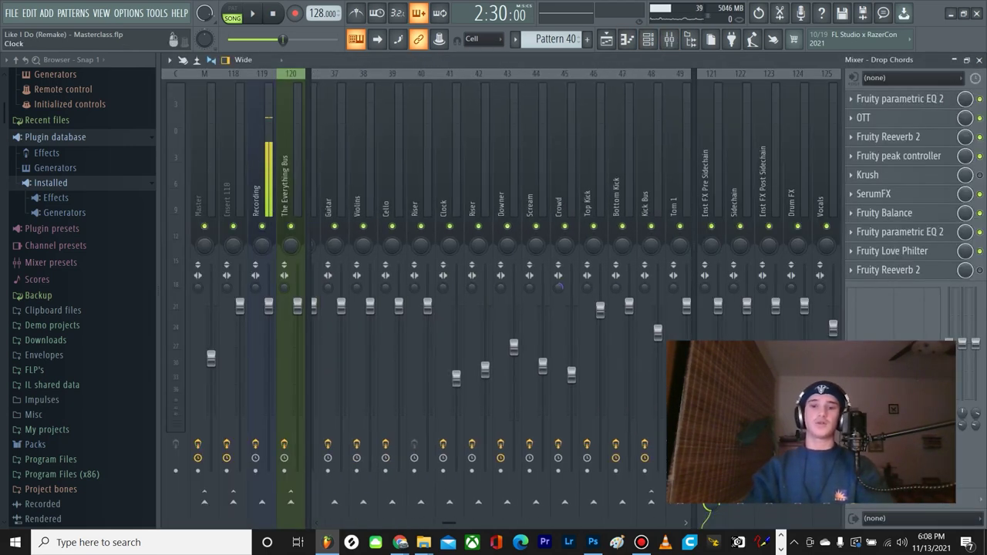
pyautogui.scroll(2, 434, 155)
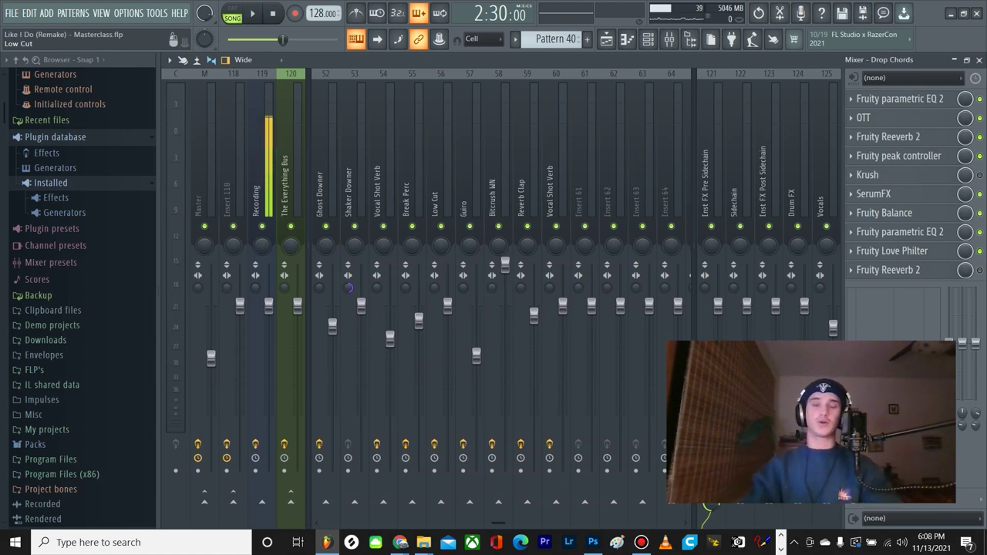
pyautogui.scroll(-1, 418, 339)
pyautogui.scroll(18, 419, 339)
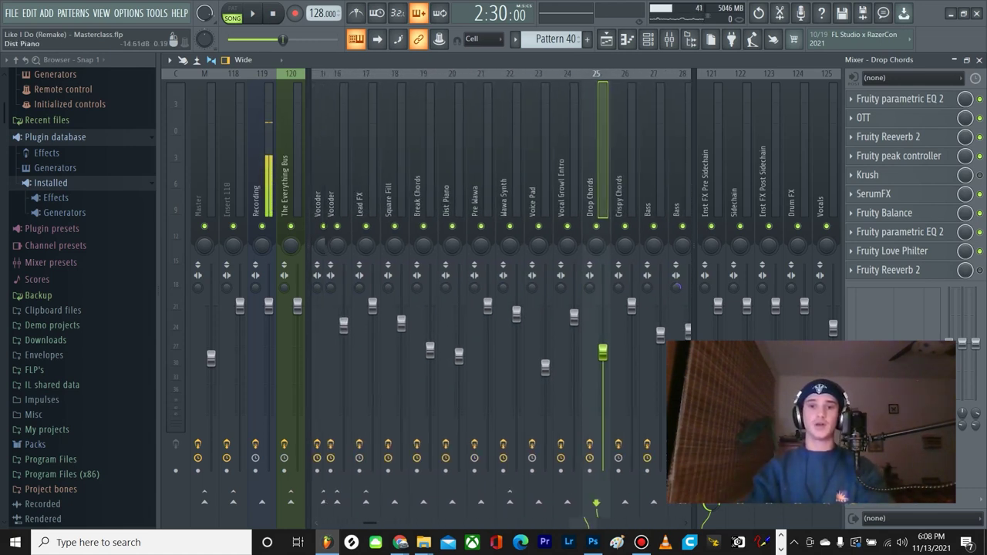
pyautogui.scroll(-3, 442, 339)
pyautogui.click(445, 339)
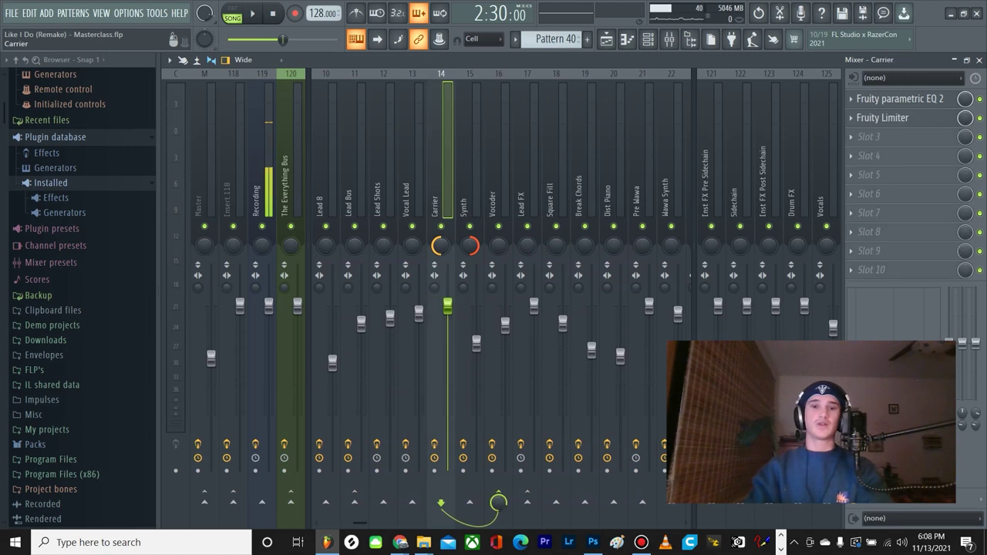
pyautogui.click(466, 202)
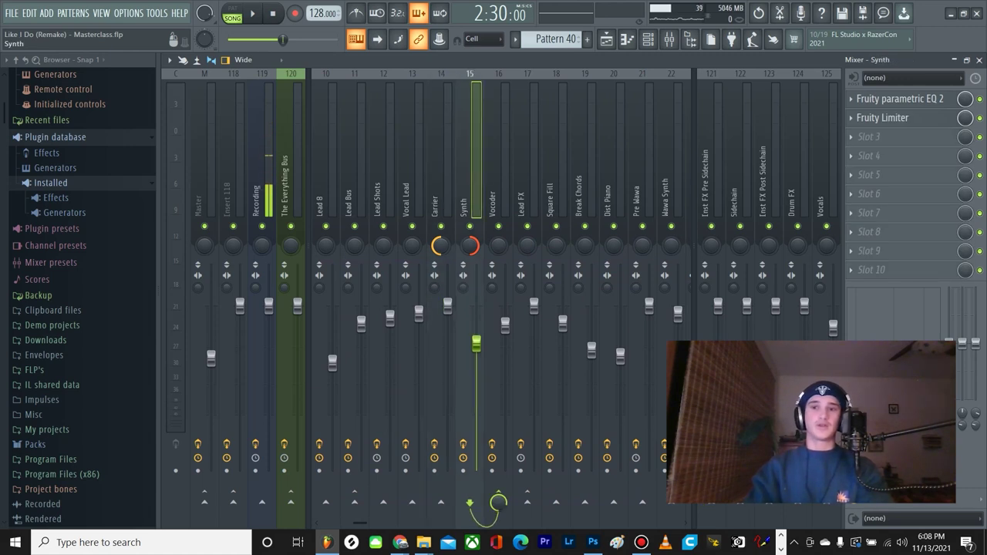
# Step: Switch the Vocoder insert from mda Talkbox to Vocodex and play the break to hear and examine its vocoding
pyautogui.click(505, 339)
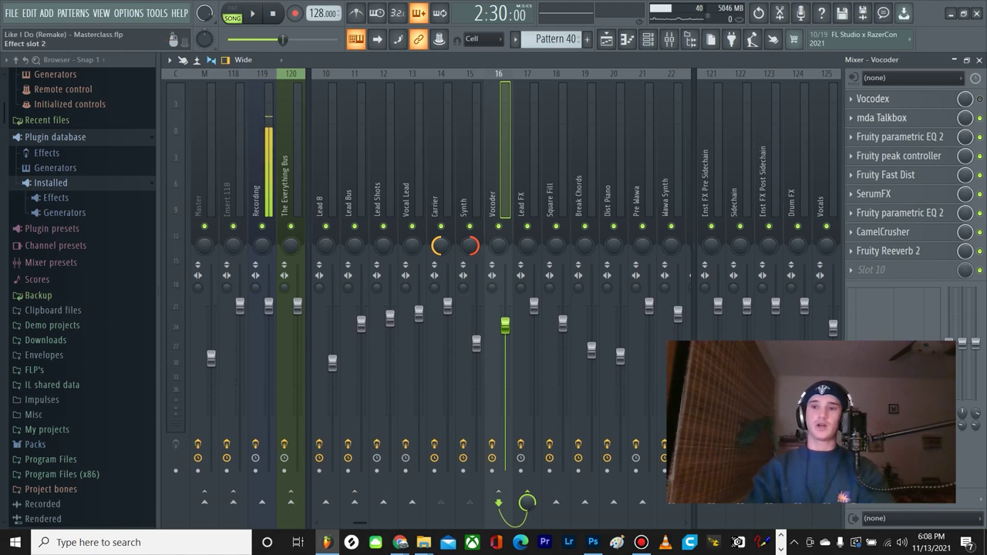
pyautogui.click(873, 99)
pyautogui.click(872, 99)
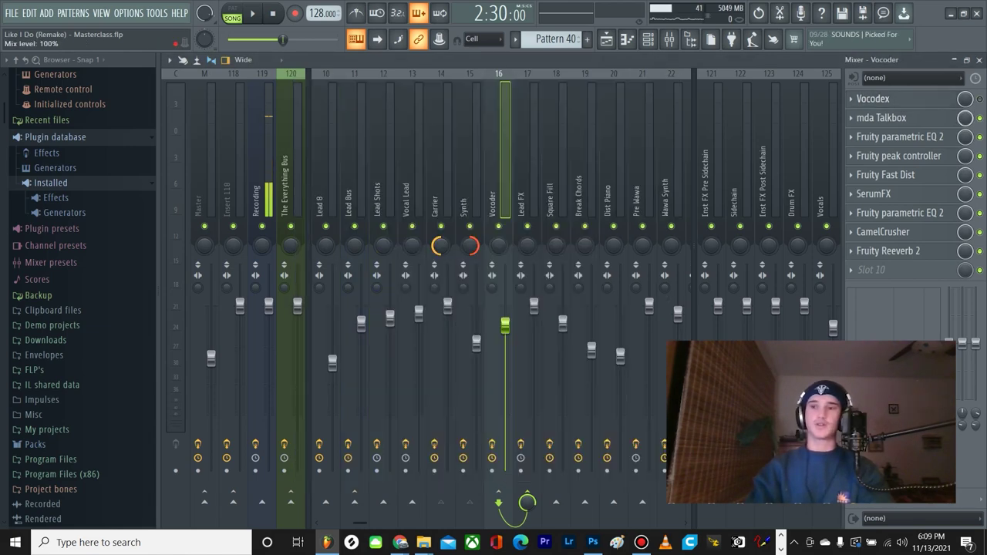
pyautogui.click(873, 98)
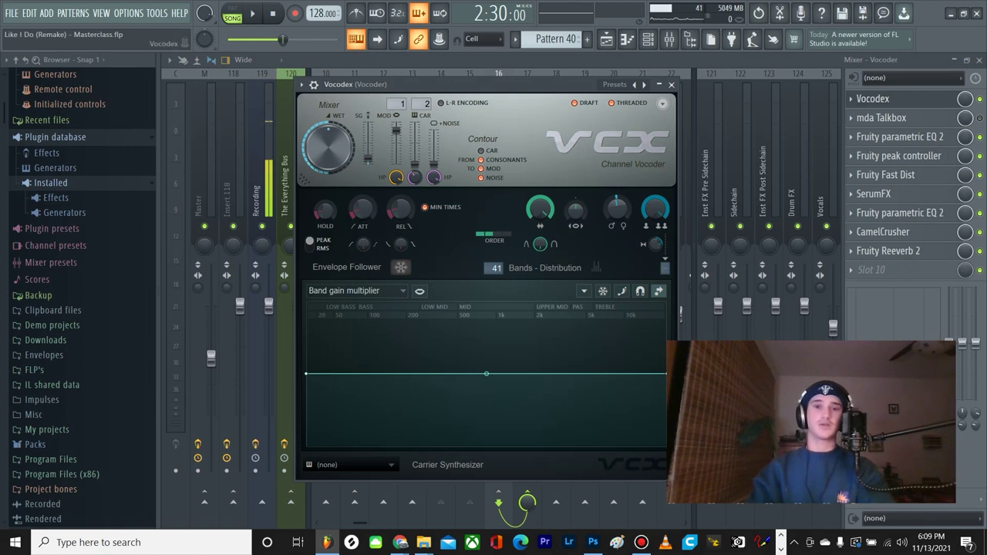
pyautogui.press('space')
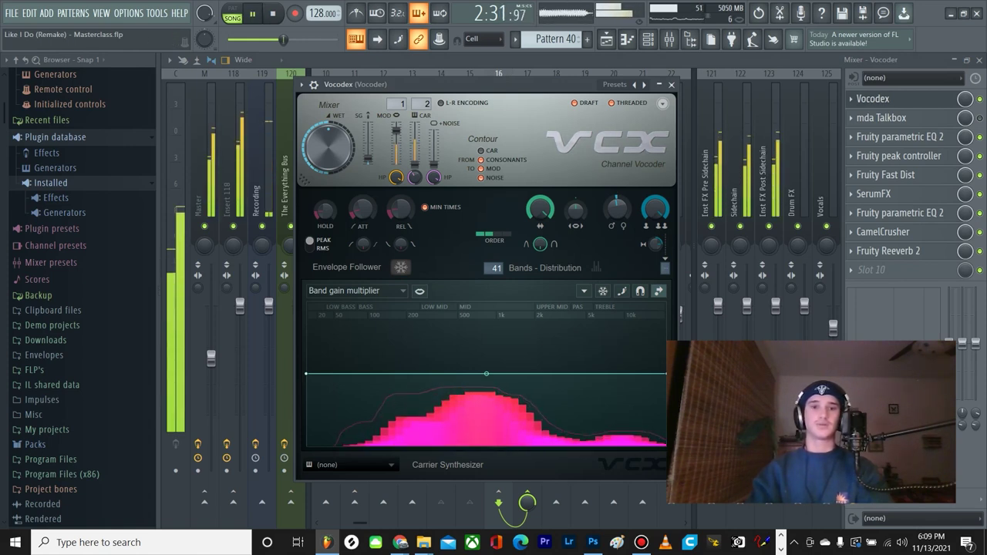
pyautogui.press('space')
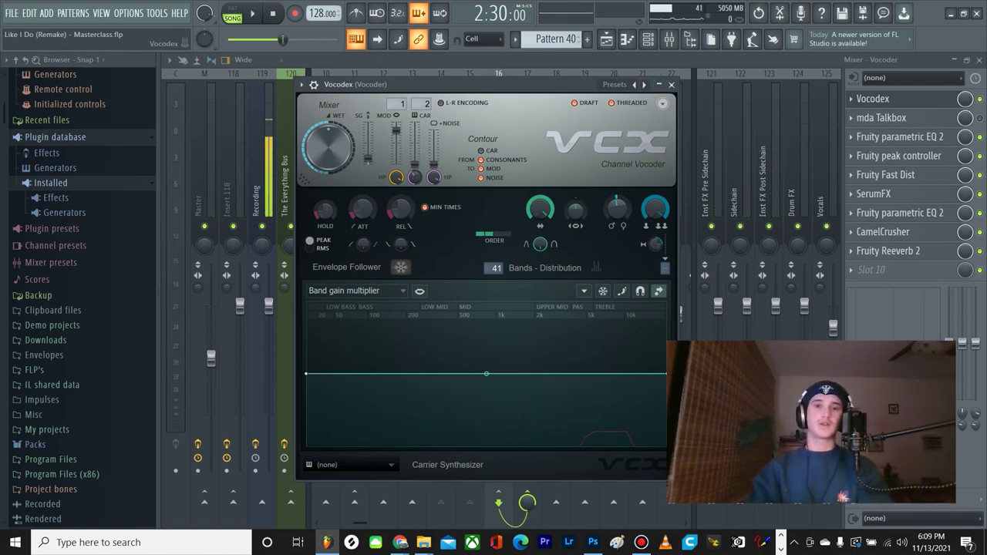
pyautogui.click(671, 84)
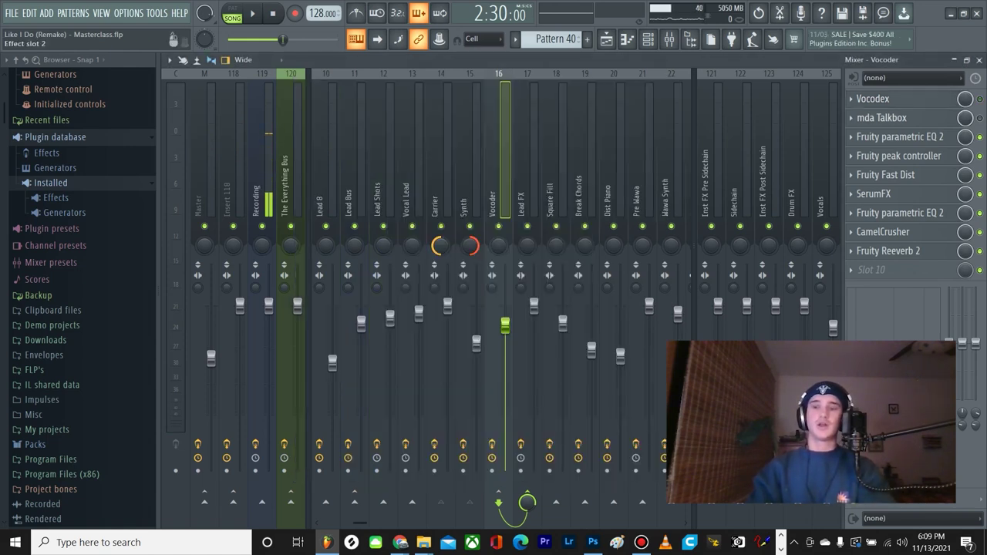
# Step: Inspect the wet and dry settings of mda Talkbox on the Vocoder insert, and close the plugin
pyautogui.click(881, 117)
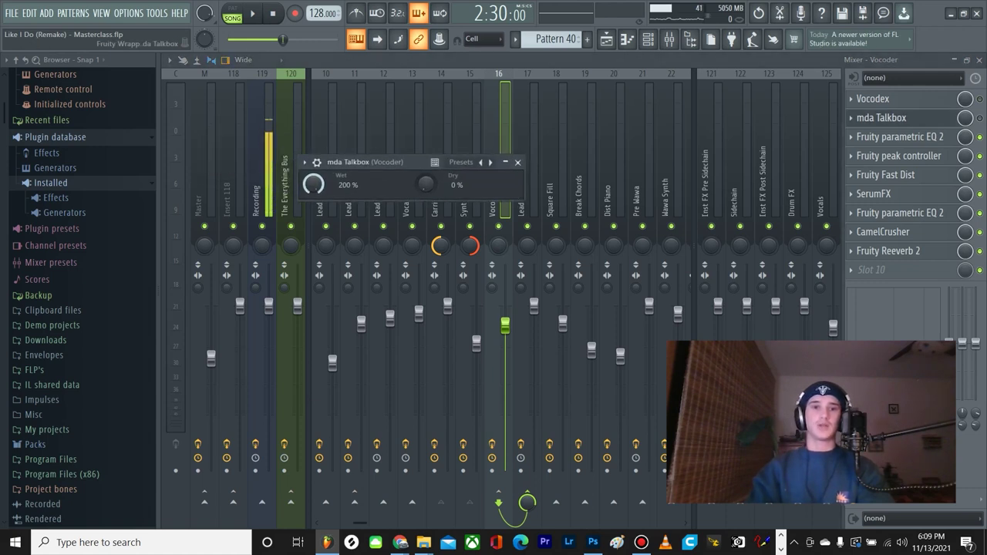
pyautogui.moveTo(412, 162); pyautogui.dragTo(430, 167)
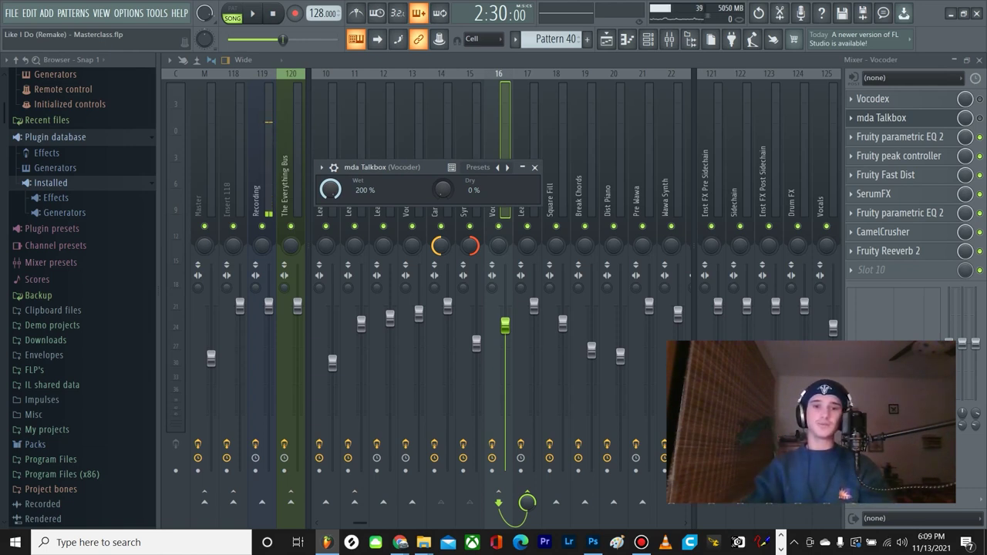
pyautogui.moveTo(401, 167)
pyautogui.mouseDown()
pyautogui.moveTo(436, 168)
pyautogui.moveTo(413, 168)
pyautogui.mouseUp()
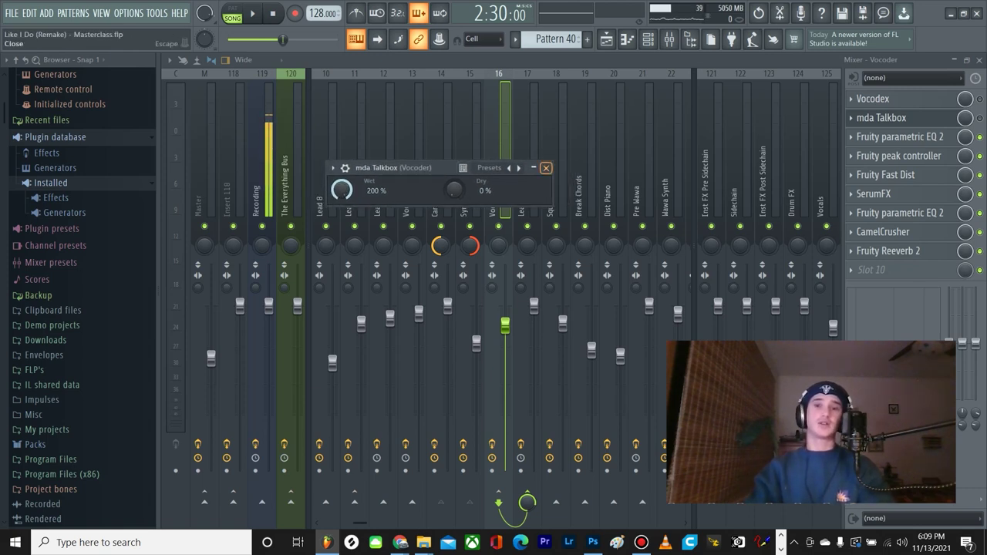
pyautogui.click(546, 168)
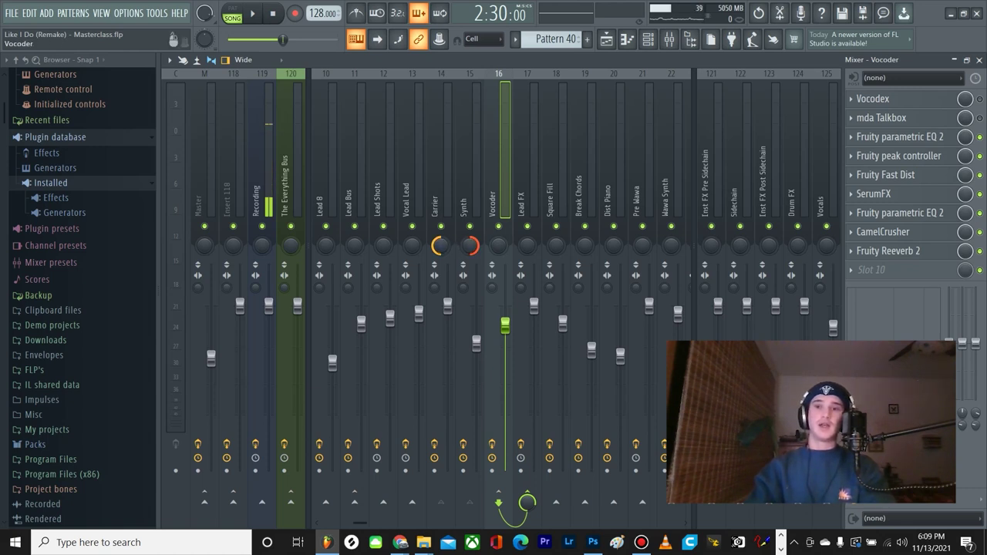
# Step: Enable mda Talkbox on the Vocoder insert and play the break to hear its effect on the vocals
pyautogui.click(979, 118)
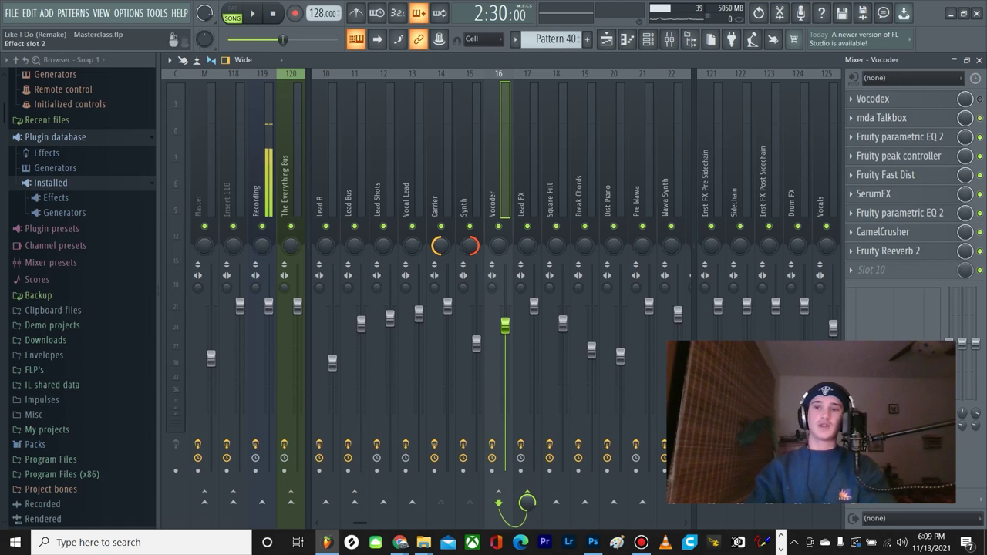
pyautogui.click(894, 118)
pyautogui.press('space')
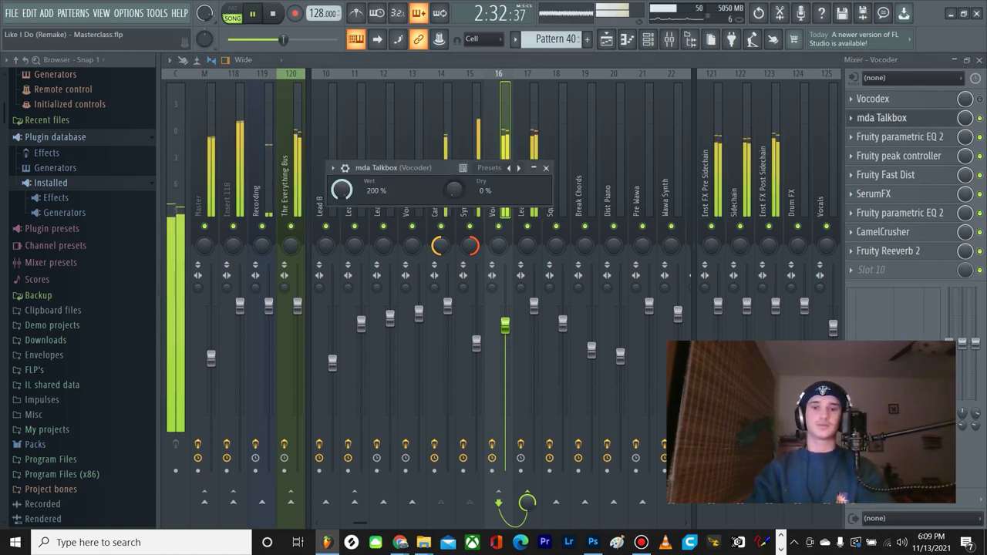
pyautogui.press('space')
pyautogui.press('Escape')
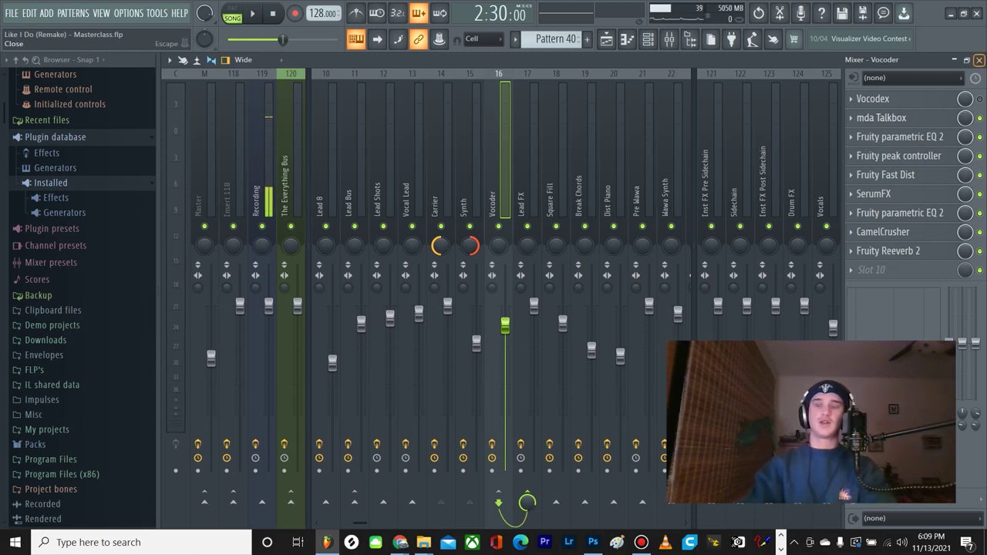
# Step: Return to the playlist, unsolo the vocoder tracks, and play the full arrangement from bar 81
pyautogui.click(978, 60)
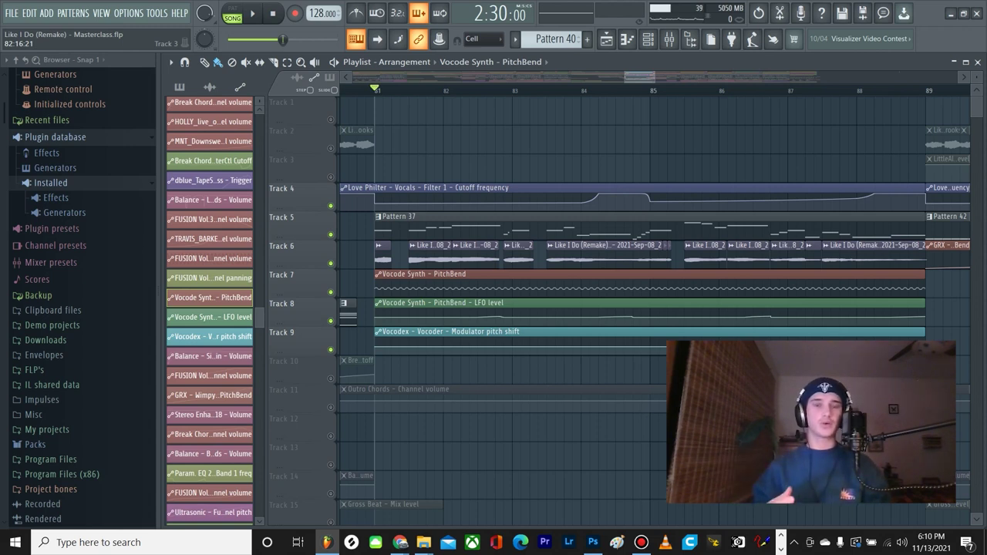
pyautogui.scroll(-2, 444, 168)
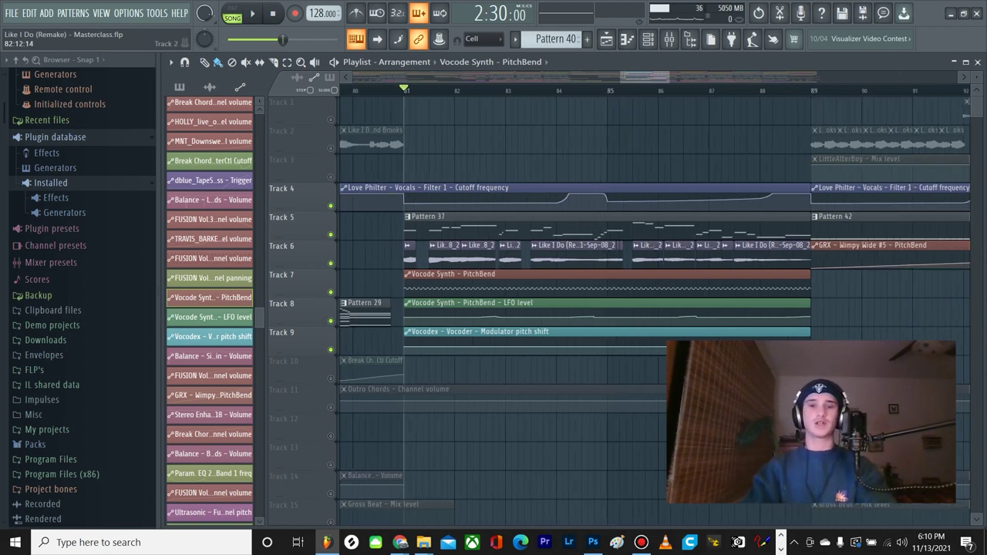
pyautogui.scroll(3, 444, 168)
pyautogui.scroll(-3, 478, 139)
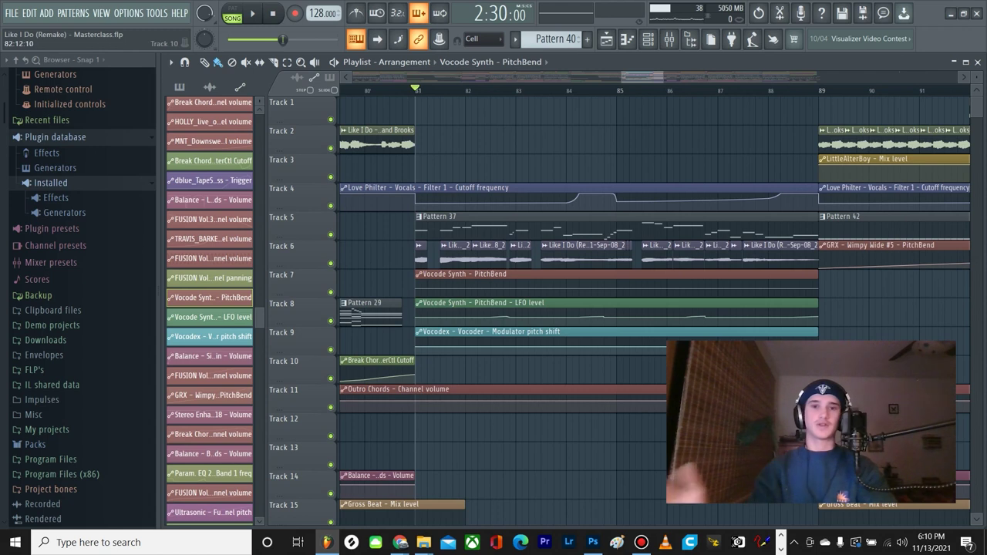
pyautogui.press('space')
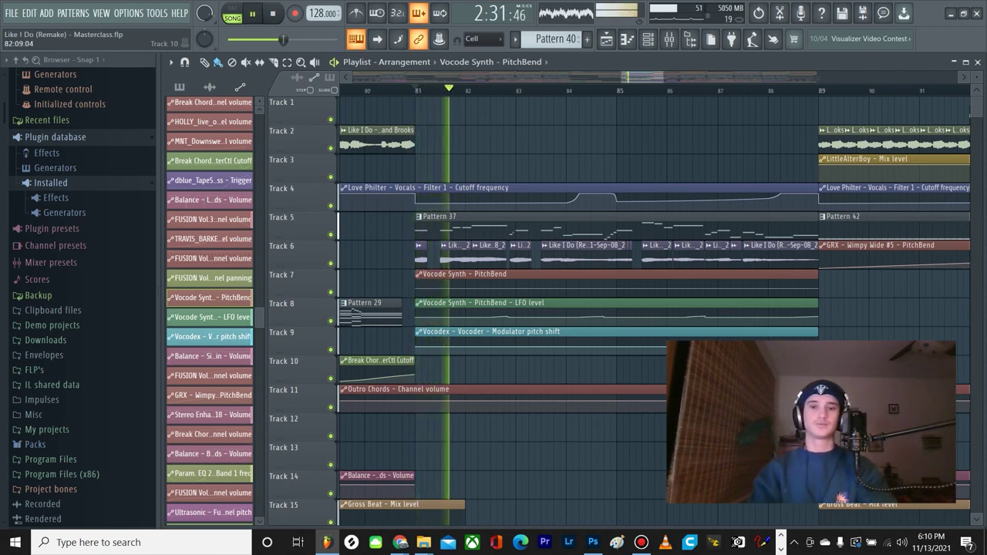
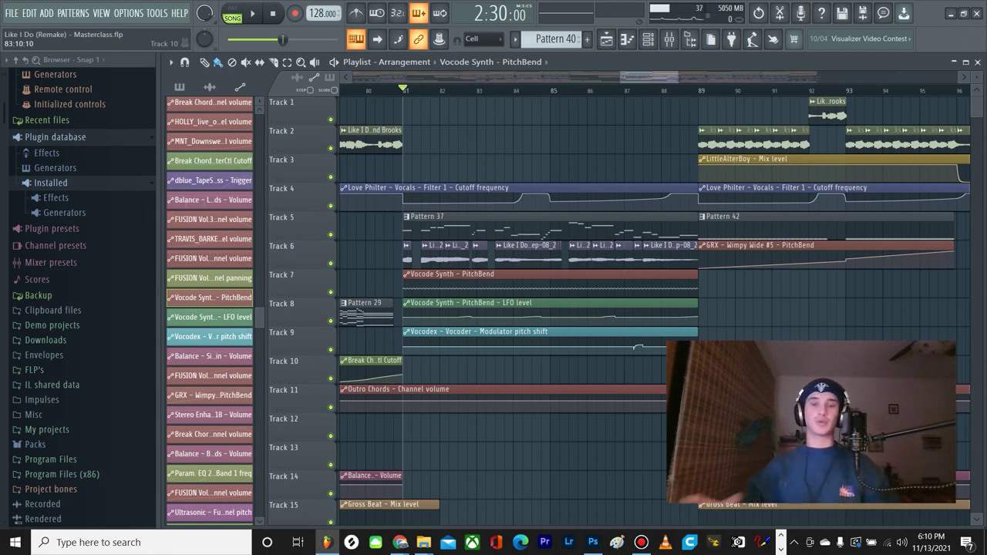
# Step: Move the song position back to bar 17, where the first Pattern 28 clip starts on Track 8
pyautogui.scroll(-8, 536, 370)
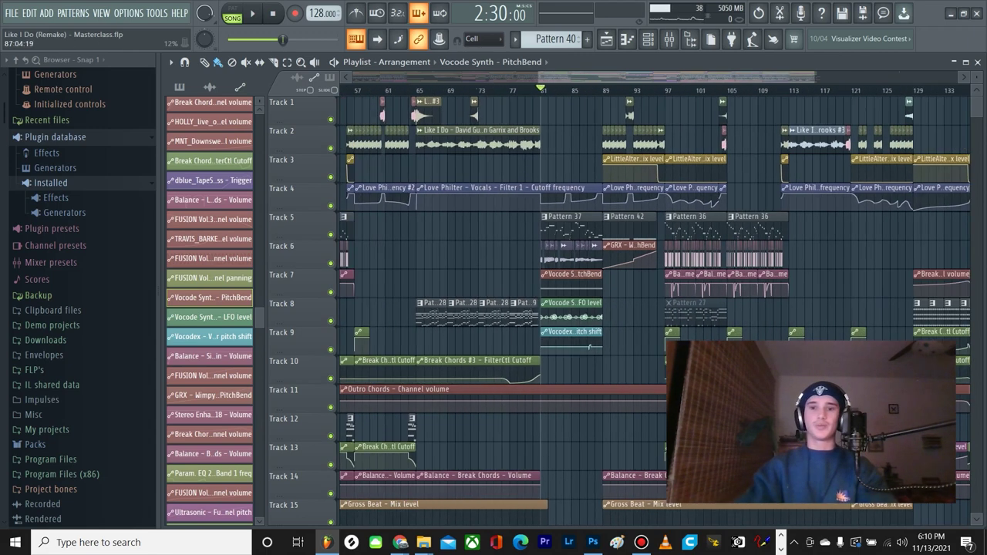
pyautogui.scroll(-2, 516, 288)
pyautogui.scroll(2, 470, 270)
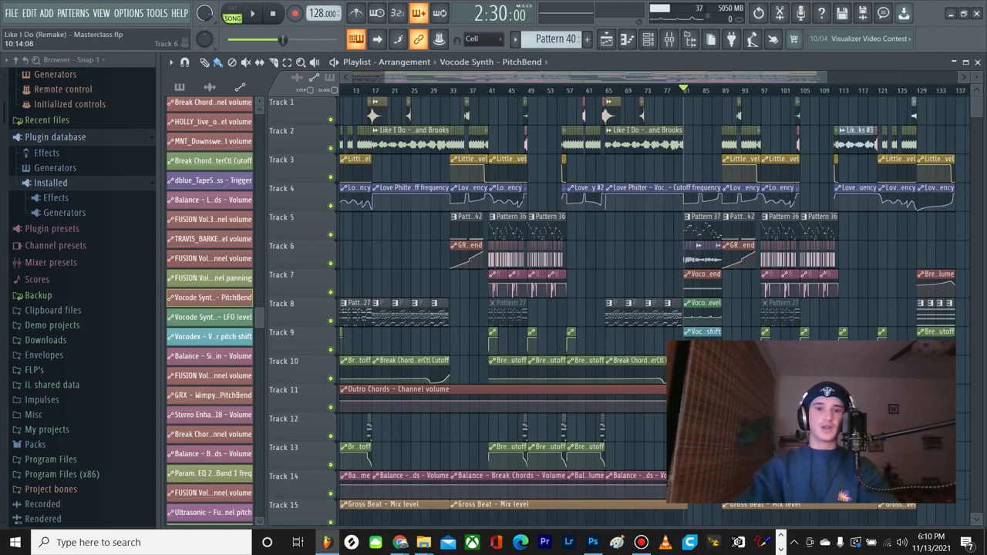
pyautogui.scroll(8, 539, 309)
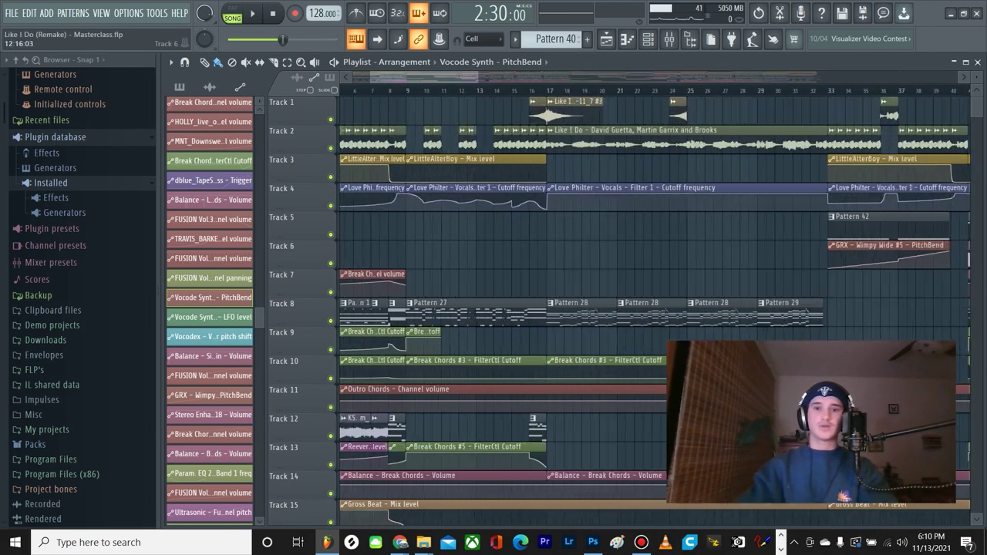
pyautogui.scroll(-2, 414, 254)
pyautogui.scroll(4, 578, 232)
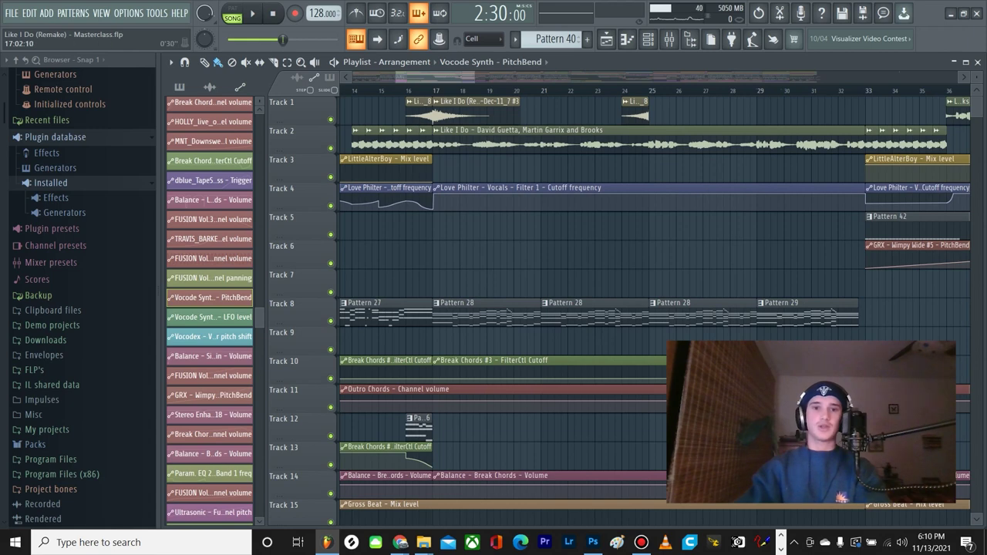
pyautogui.click(432, 91)
pyautogui.scroll(1, 540, 332)
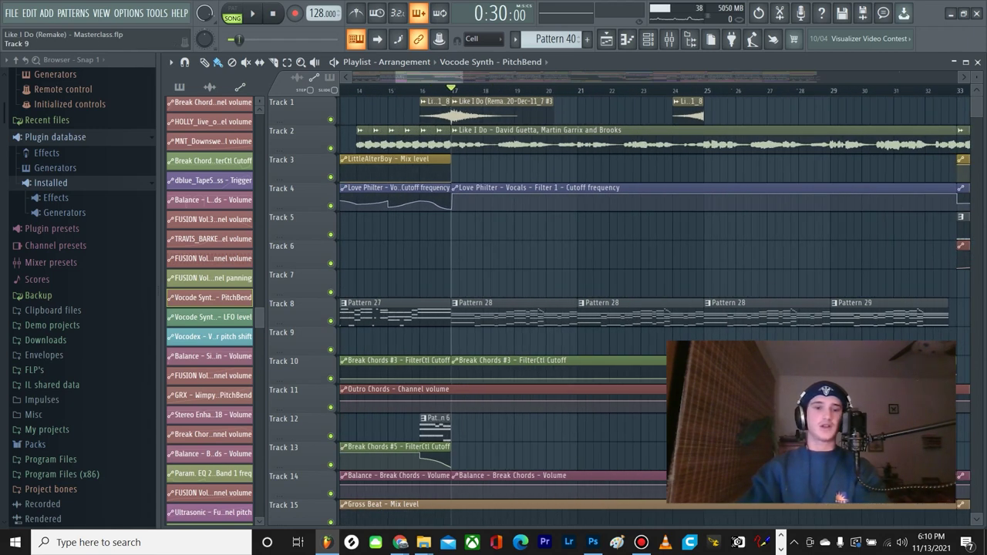
# Step: Solo Track 8 and play its Pattern 28 chords from bar 17
pyautogui.rightClick(331, 320)
pyautogui.scroll(2, 585, 266)
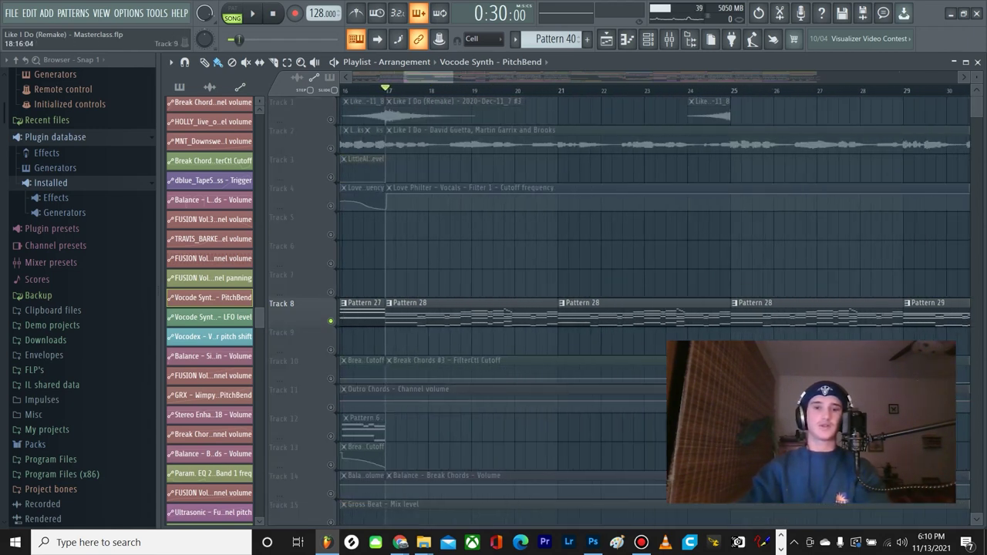
pyautogui.scroll(-1, 481, 261)
pyautogui.scroll(1, 330, 308)
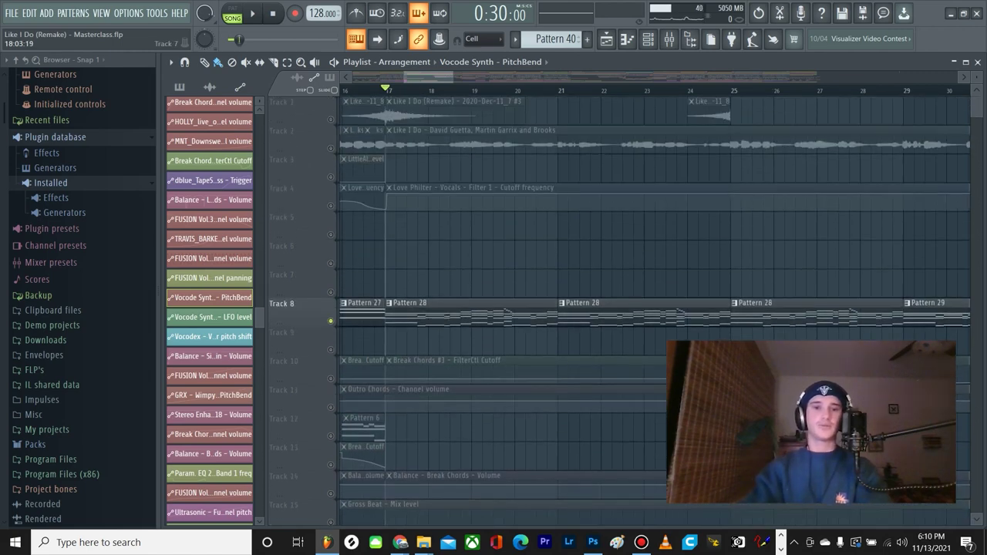
pyautogui.scroll(20, 426, 258)
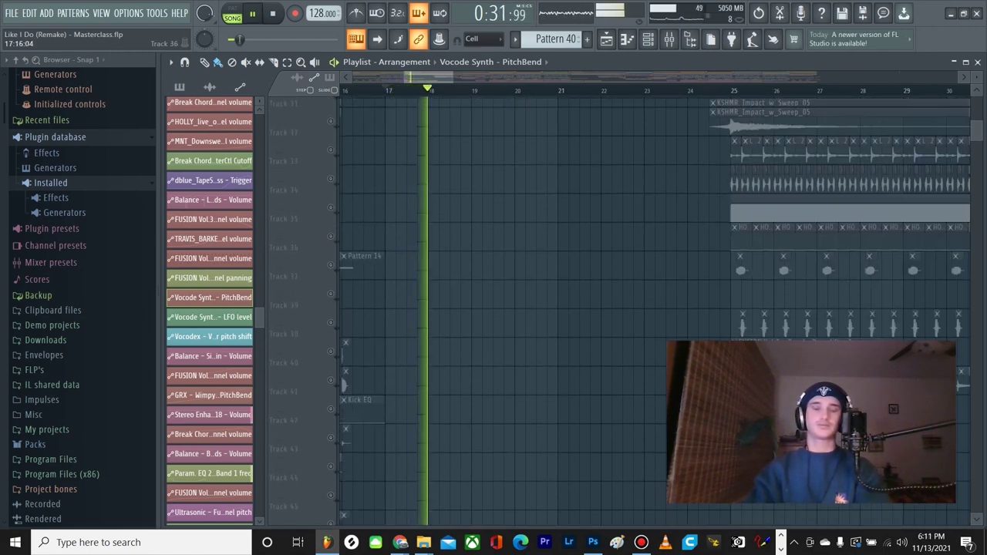
pyautogui.scroll(10, 539, 308)
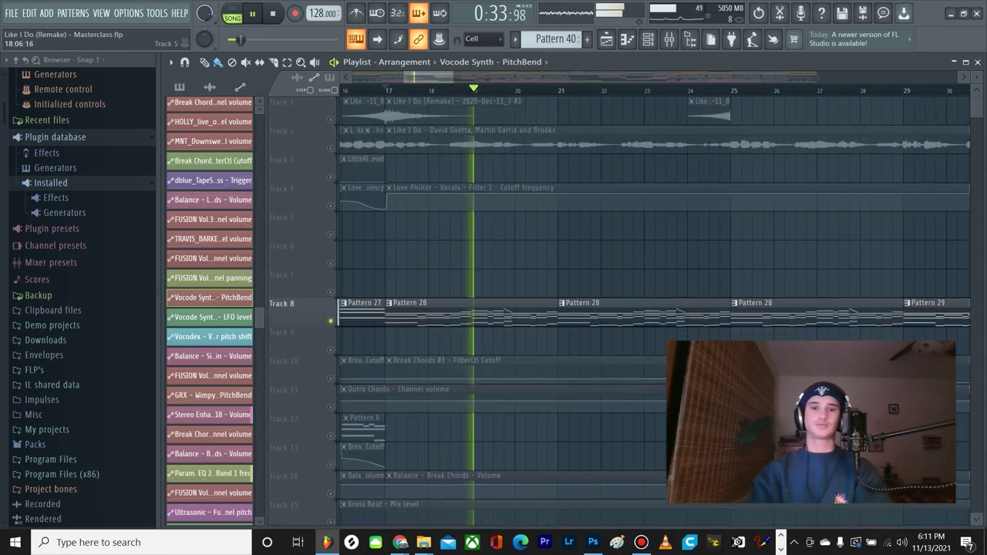
pyautogui.scroll(-2, 539, 309)
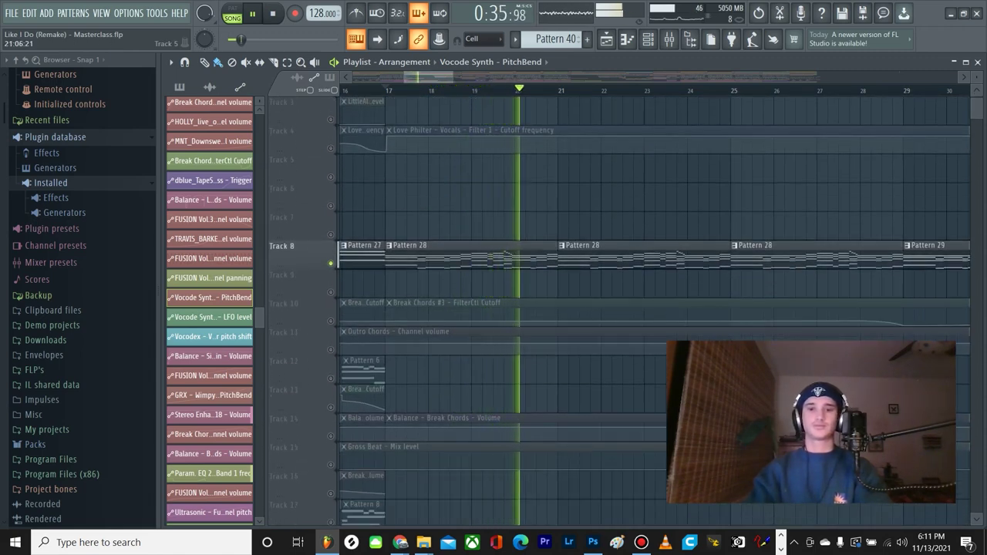
pyautogui.press('space')
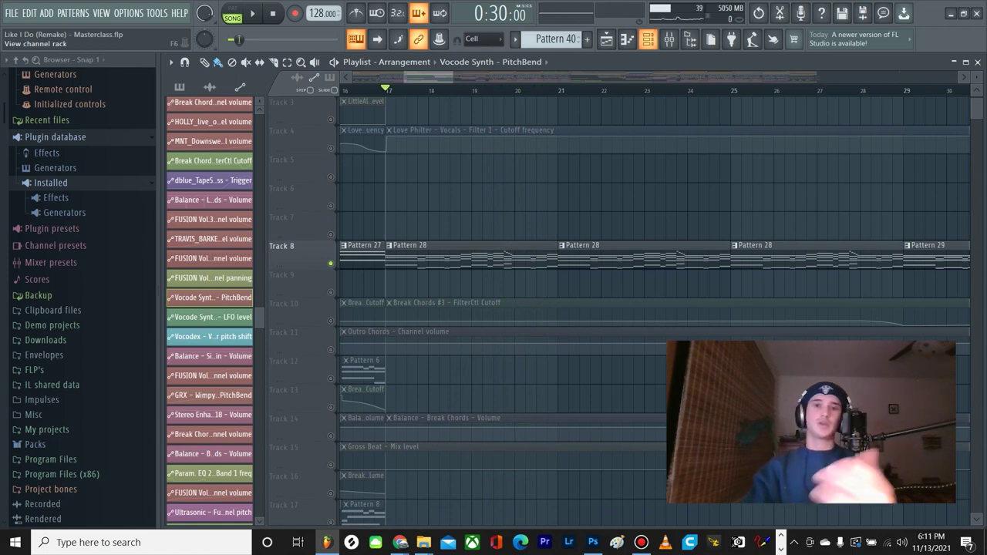
# Step: Select Pattern 28 and open its FL Keys channel to examine the instrument's Rhodes (FL) settings
pyautogui.click(647, 39)
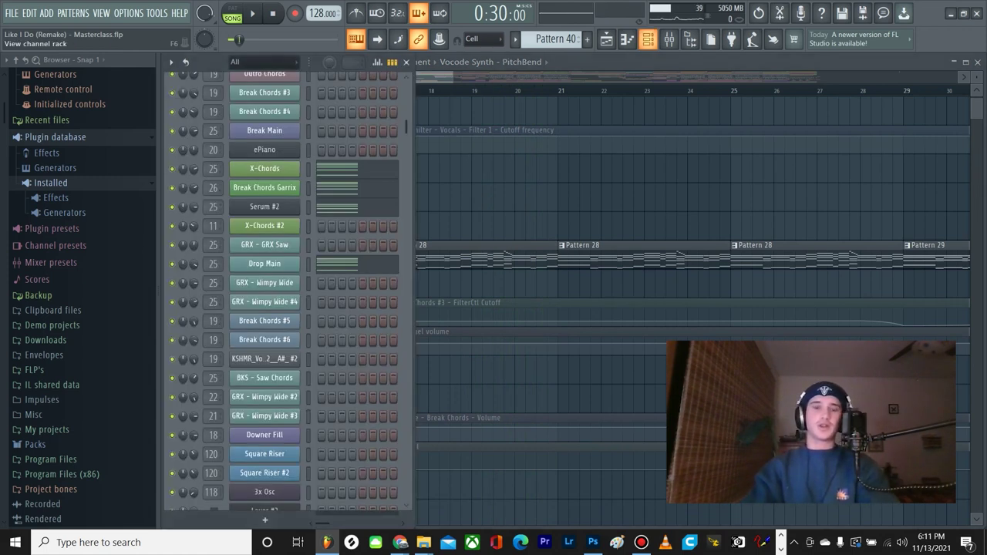
pyautogui.click(464, 255)
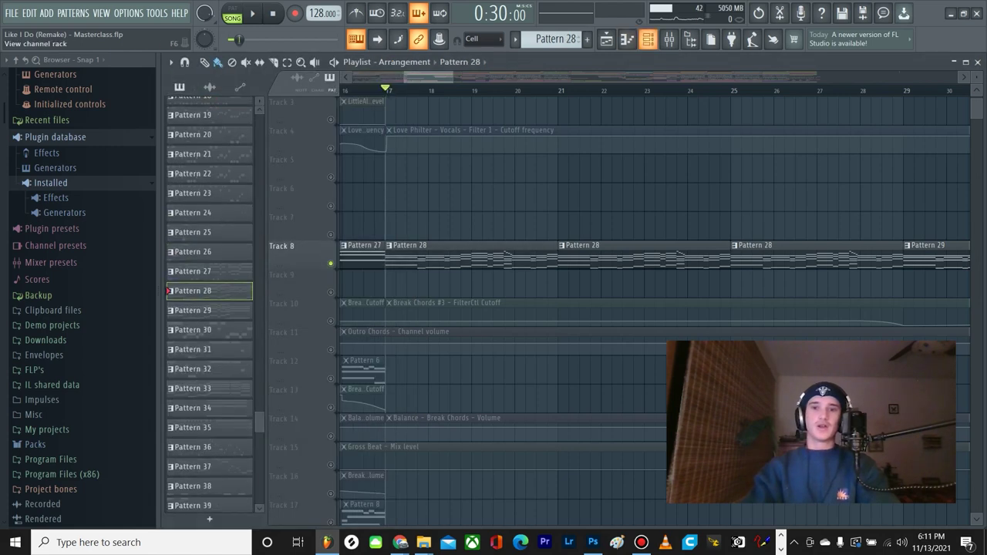
pyautogui.click(647, 39)
pyautogui.scroll(3, 332, 308)
pyautogui.scroll(6, 281, 293)
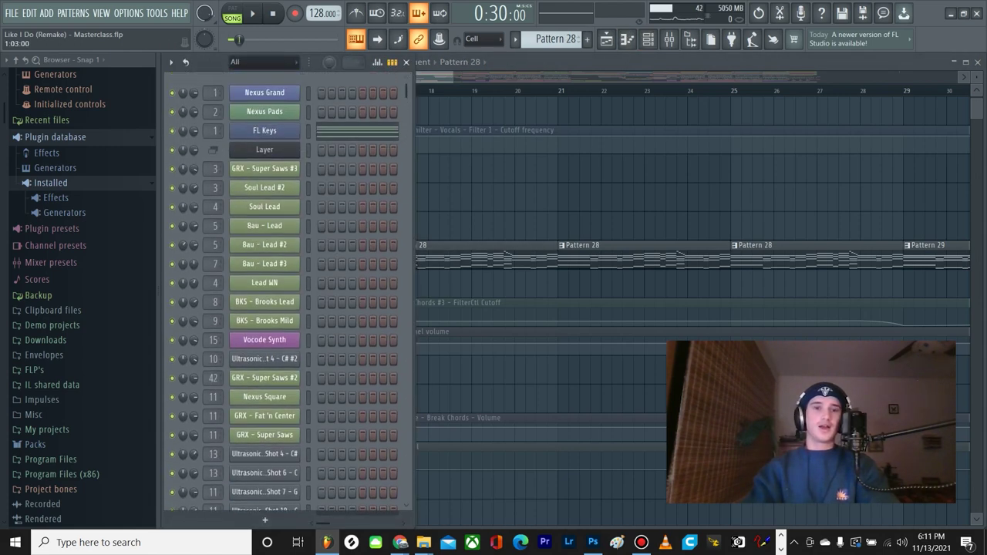
pyautogui.click(264, 131)
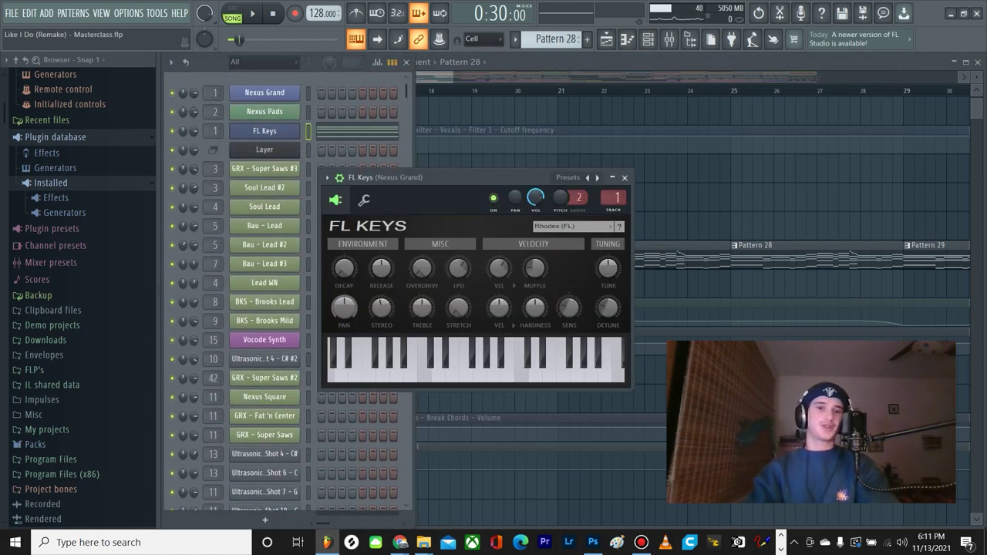
pyautogui.moveTo(470, 177); pyautogui.dragTo(489, 157)
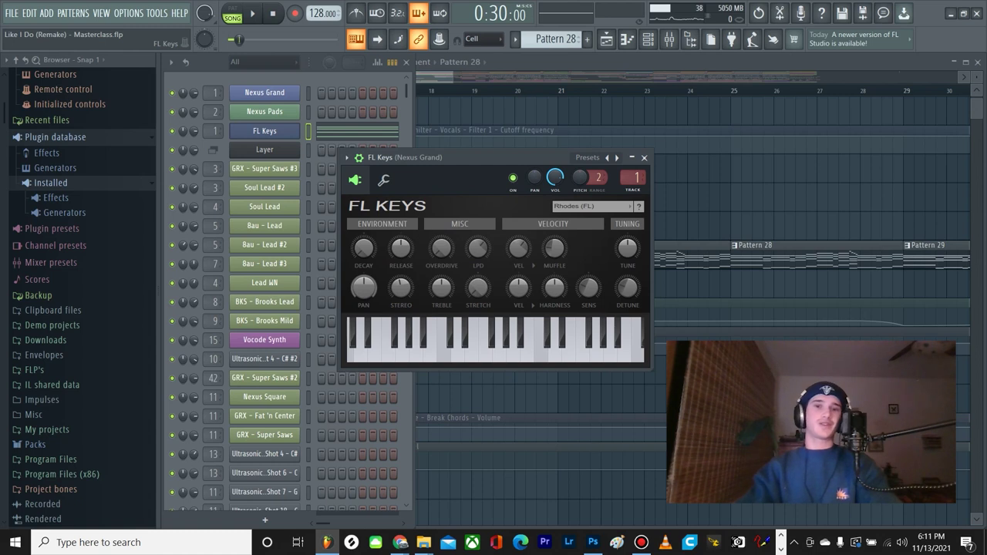
pyautogui.moveTo(490, 157); pyautogui.dragTo(510, 149)
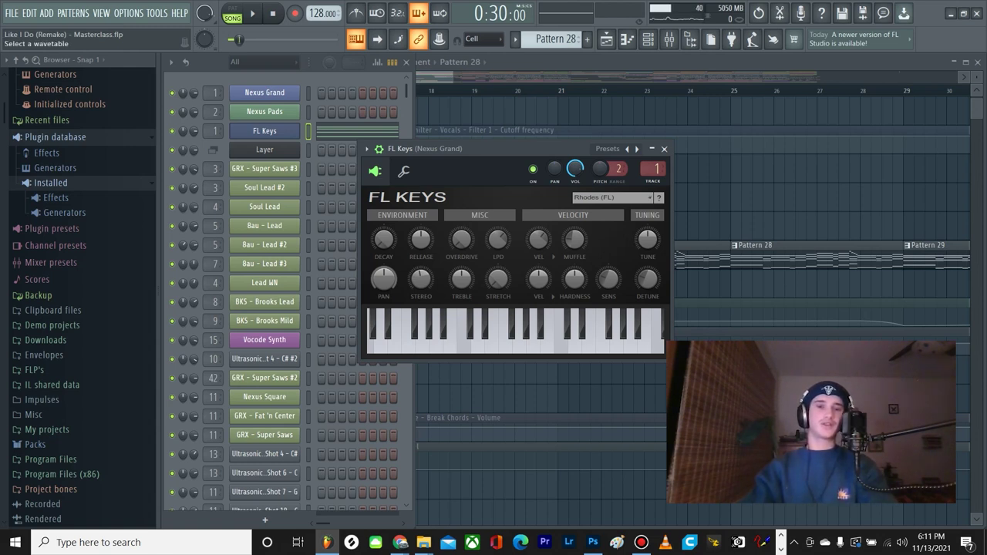
# Step: Play the Pattern 28 chords from bar 17 with the FL Keys instrument in view, and close the instrument window
pyautogui.moveTo(509, 149); pyautogui.dragTo(521, 161)
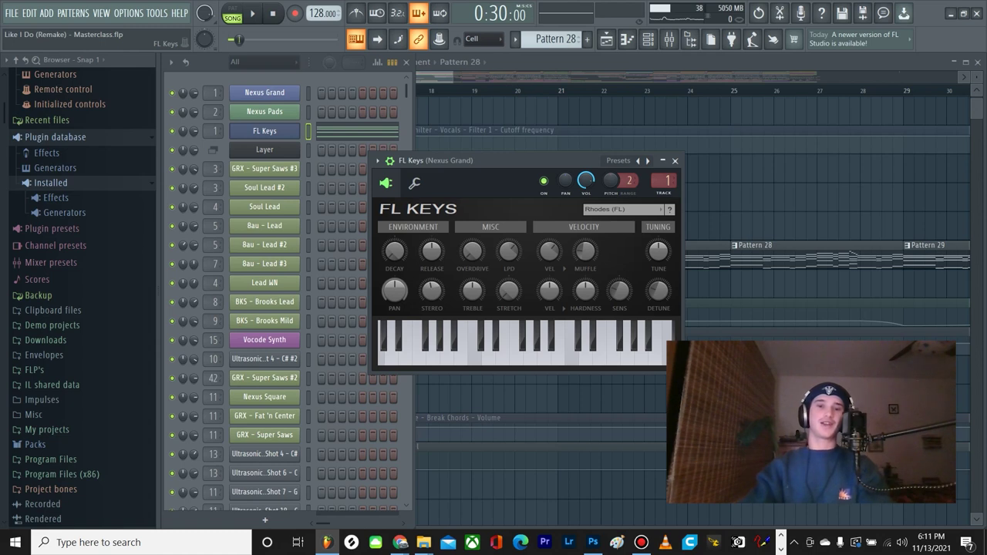
pyautogui.moveTo(520, 161)
pyautogui.mouseDown()
pyautogui.moveTo(530, 159)
pyautogui.moveTo(519, 162)
pyautogui.mouseUp()
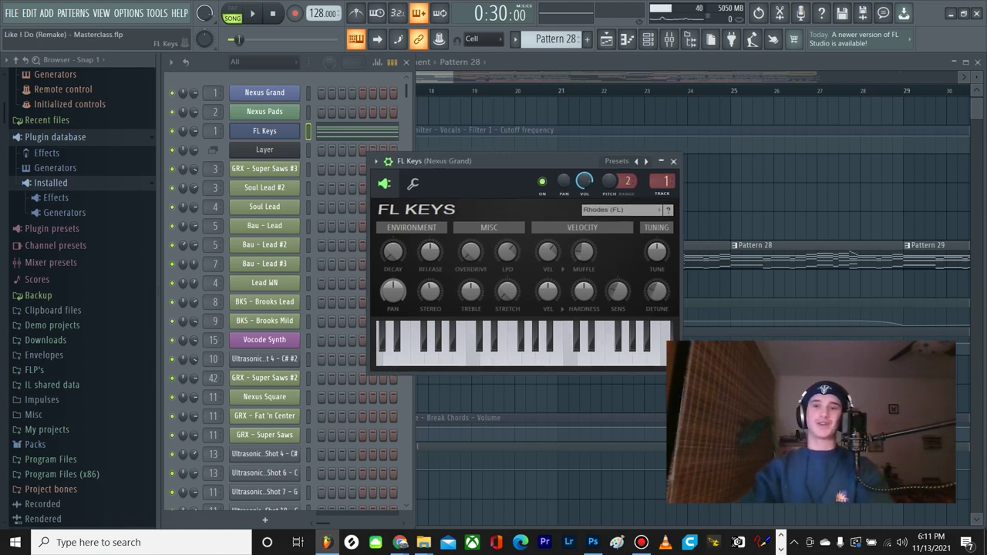
pyautogui.moveTo(532, 161); pyautogui.dragTo(521, 160)
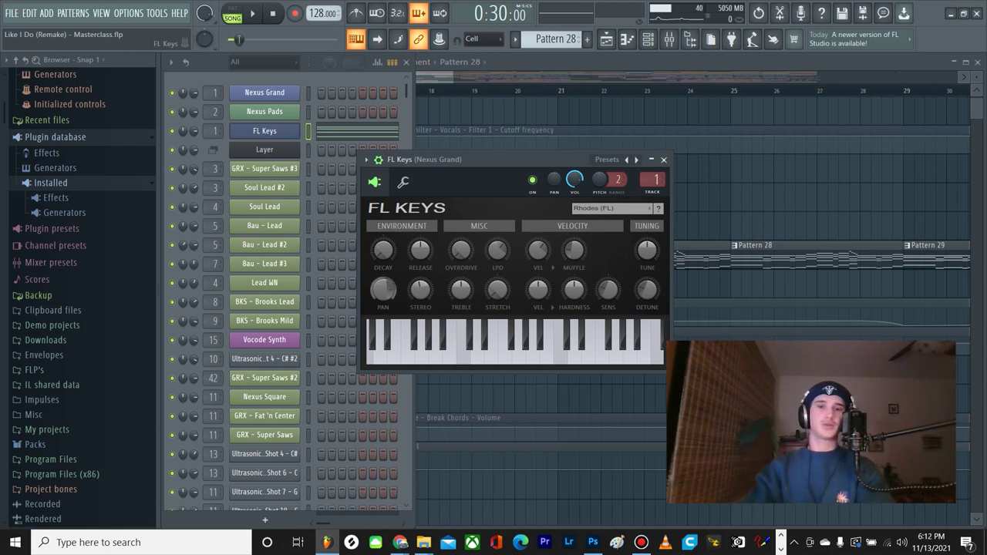
pyautogui.press('space')
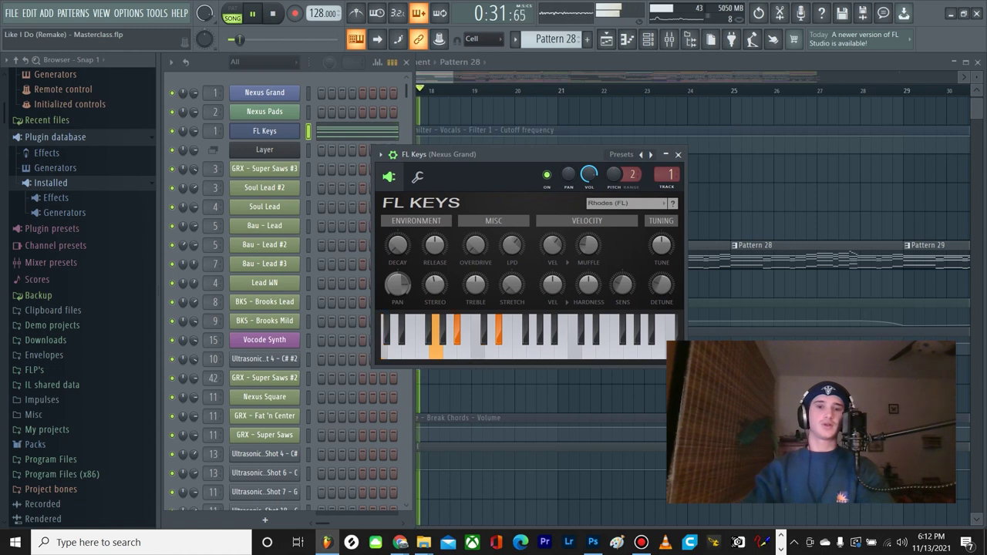
pyautogui.press('space')
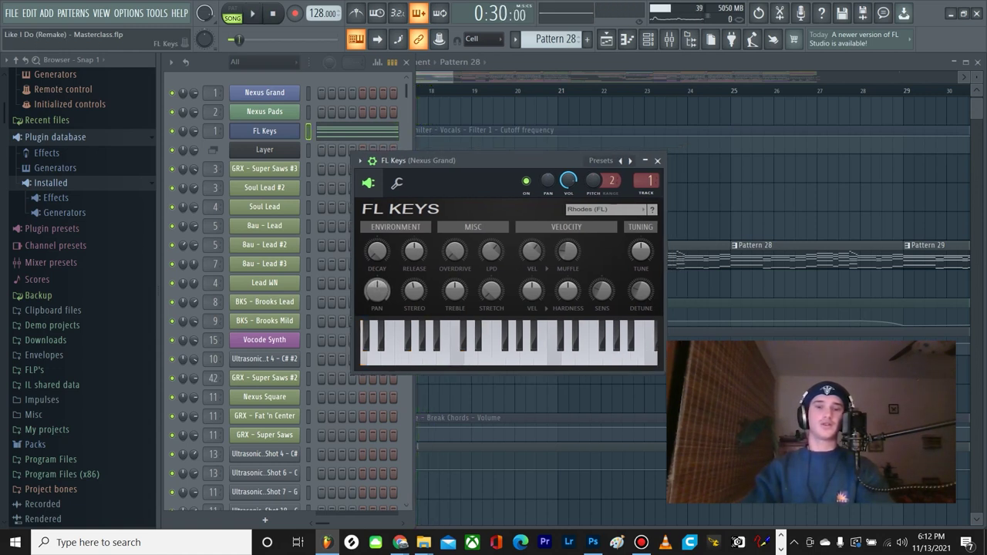
pyautogui.press('space')
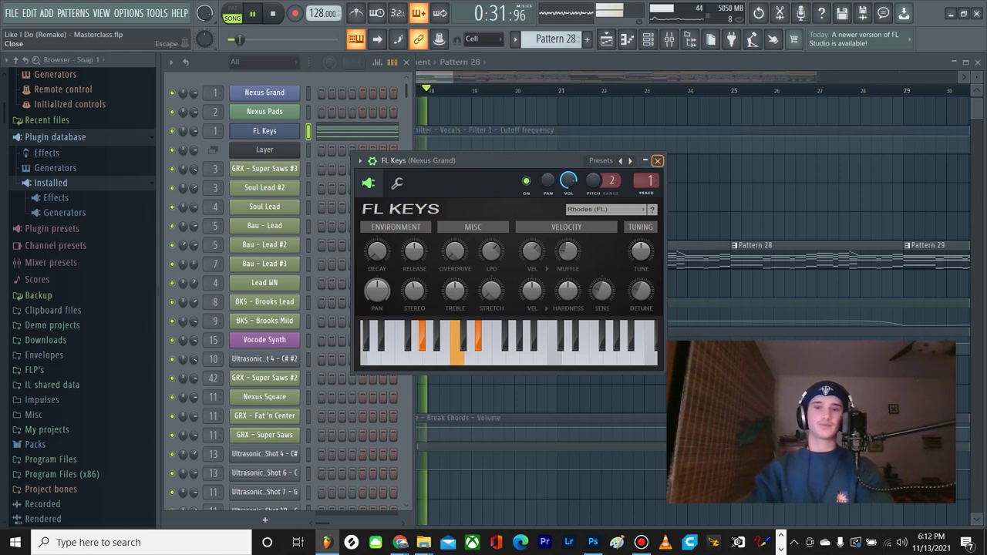
pyautogui.press('space')
pyautogui.click(658, 161)
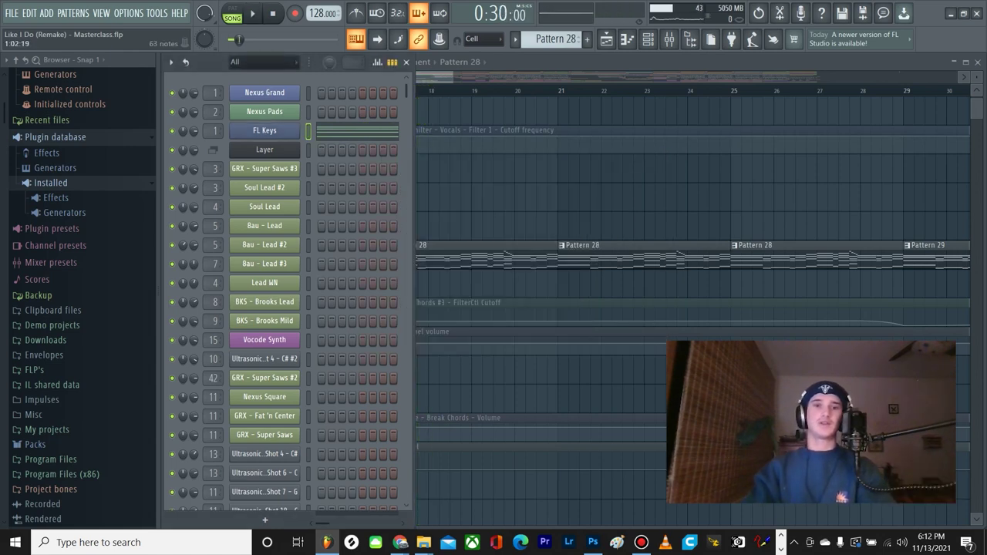
# Step: Open the FL Keys channel's piano roll to examine the Pattern 28 chord notes, and close it again
pyautogui.click(362, 132)
pyautogui.scroll(4, 508, 171)
pyautogui.scroll(-3, 508, 171)
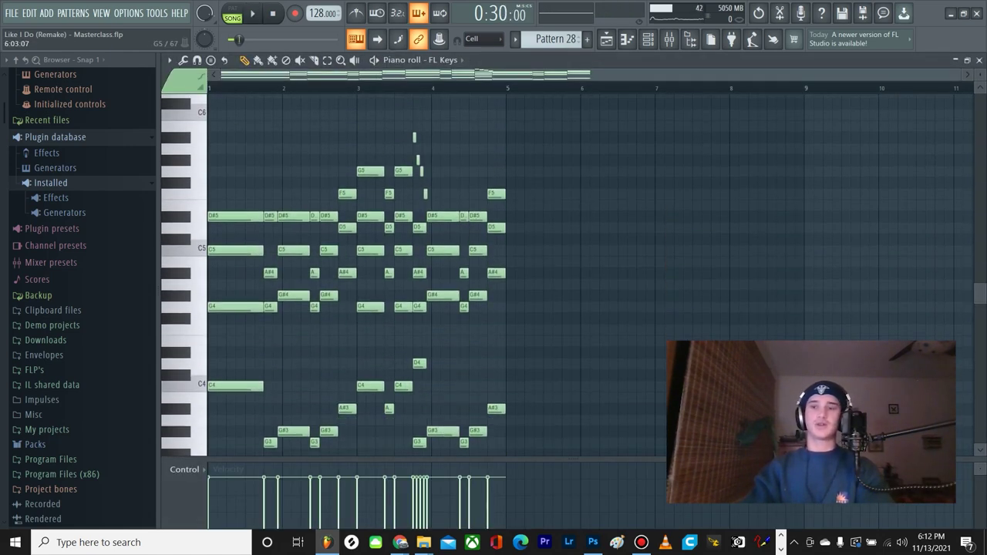
pyautogui.click(978, 60)
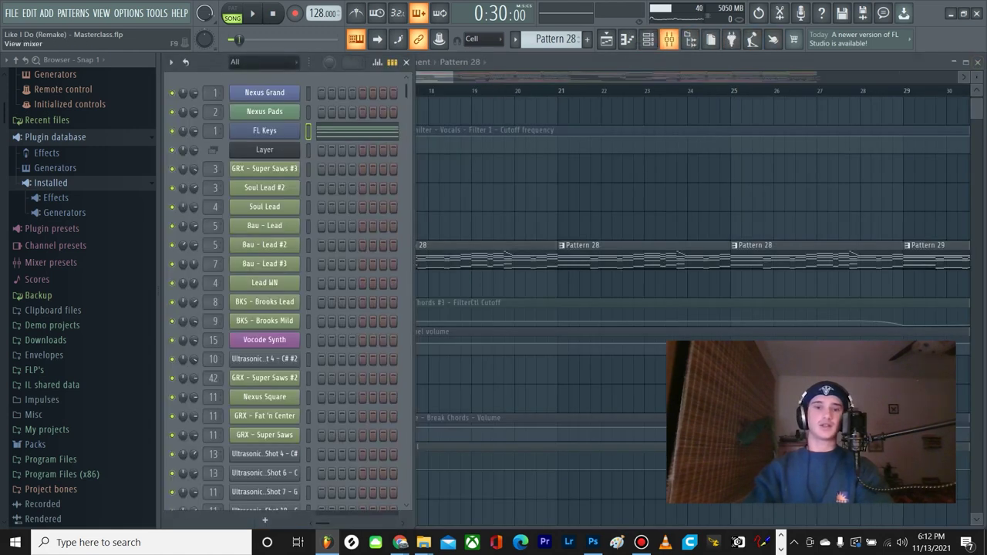
# Step: Examine the Fruity parametric EQ 2 and Fruity Fast Dist effects on the Nexus Grand mixer track
pyautogui.press('F9')
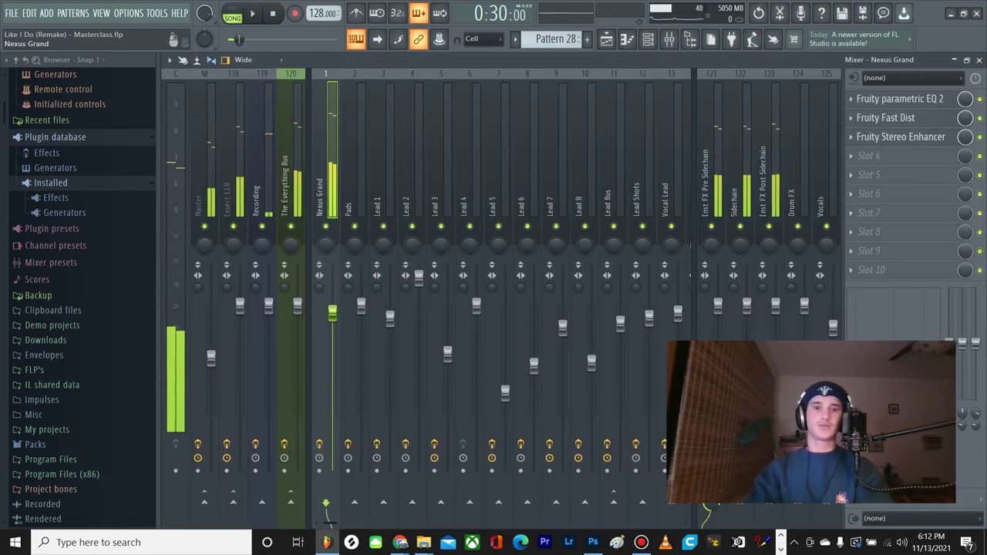
pyautogui.click(898, 99)
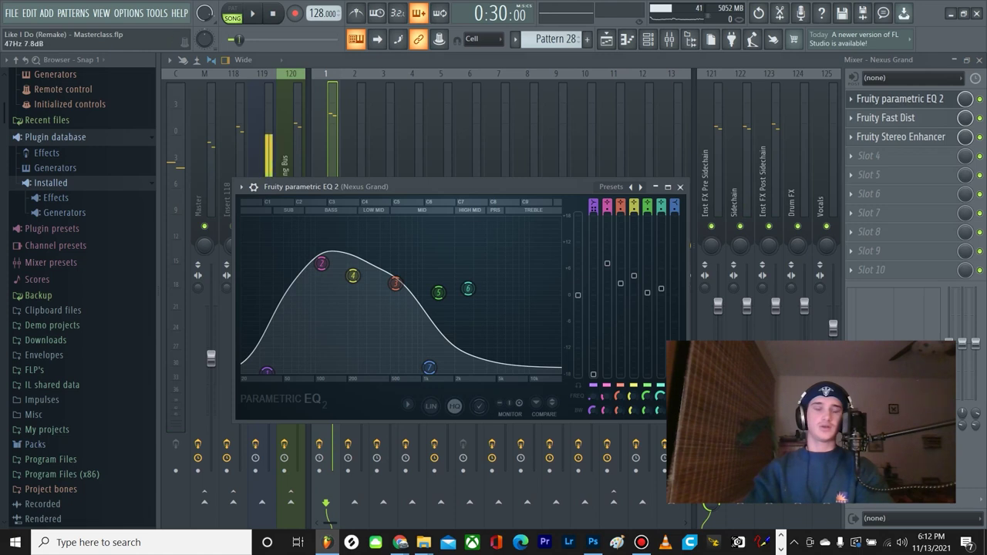
pyautogui.click(898, 99)
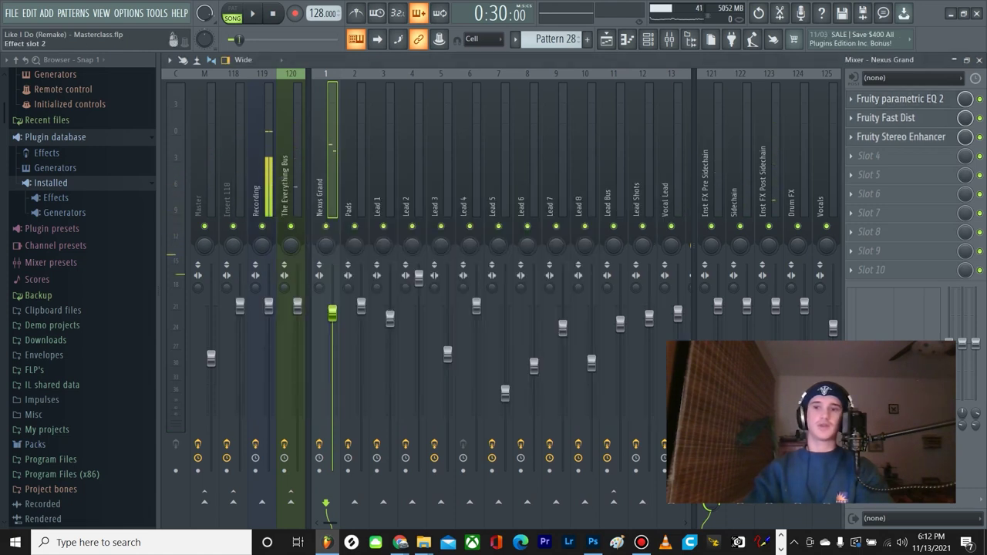
pyautogui.click(885, 117)
pyautogui.click(885, 117)
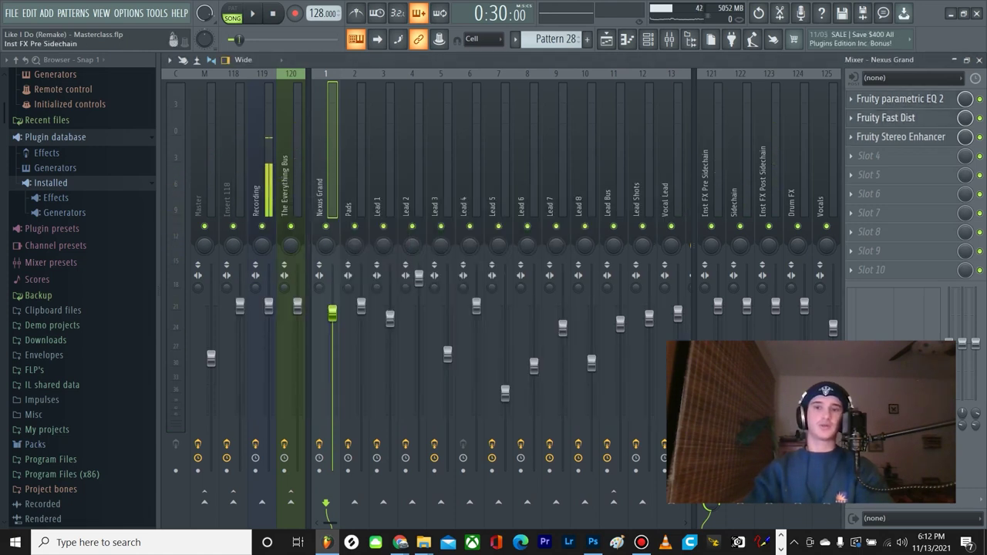
# Step: Play the soloed chords from bar 17 twice while watching the Nexus Grand track's mixer levels
pyautogui.press('space')
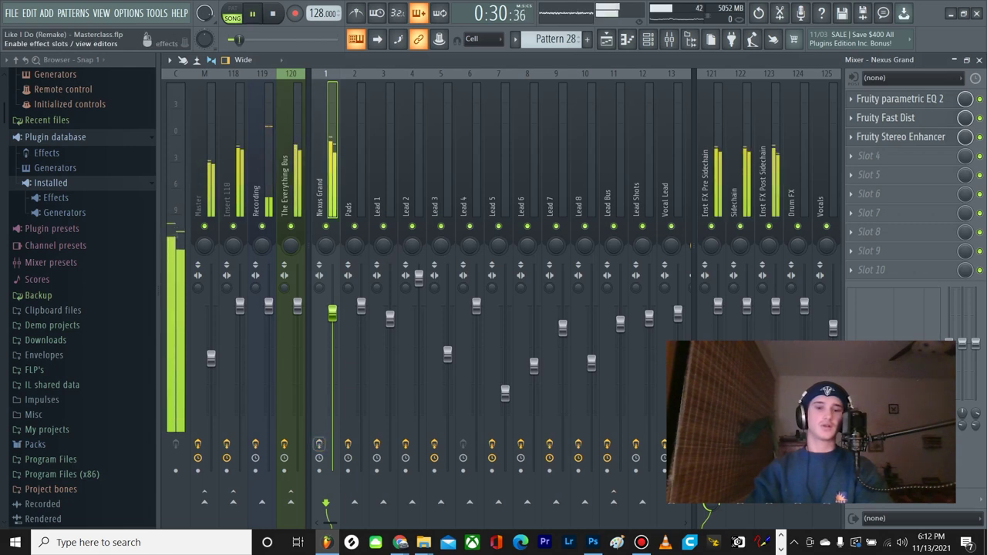
pyautogui.press('space')
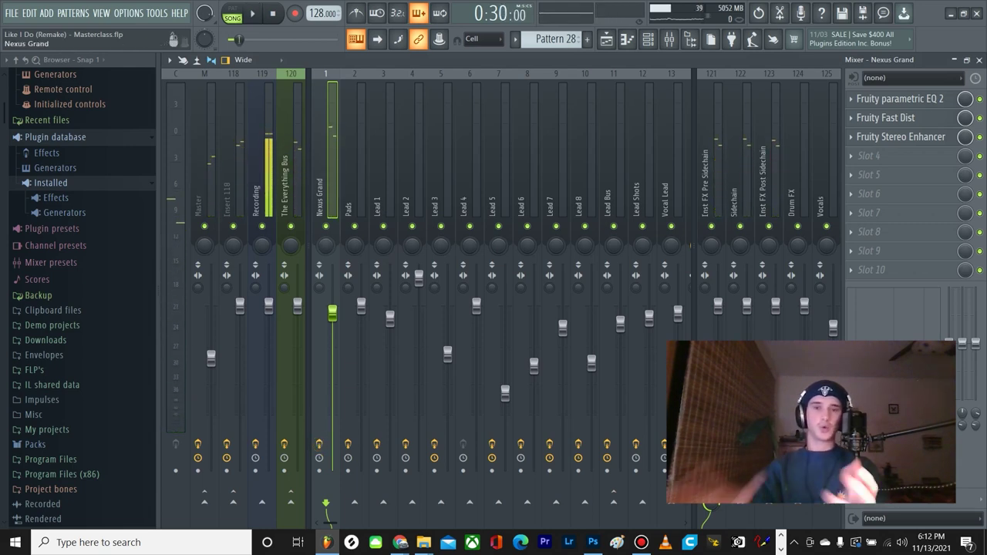
pyautogui.press('space')
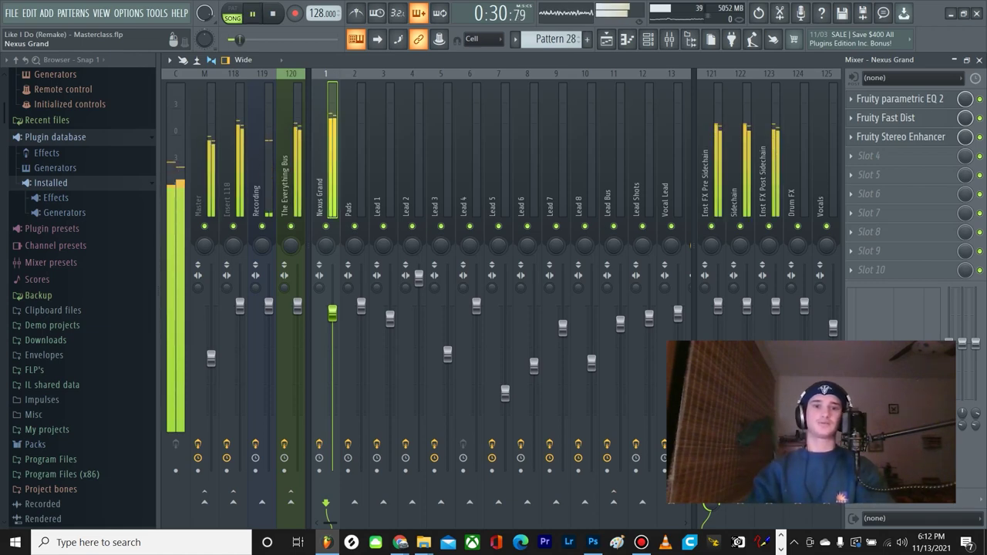
pyautogui.press('space')
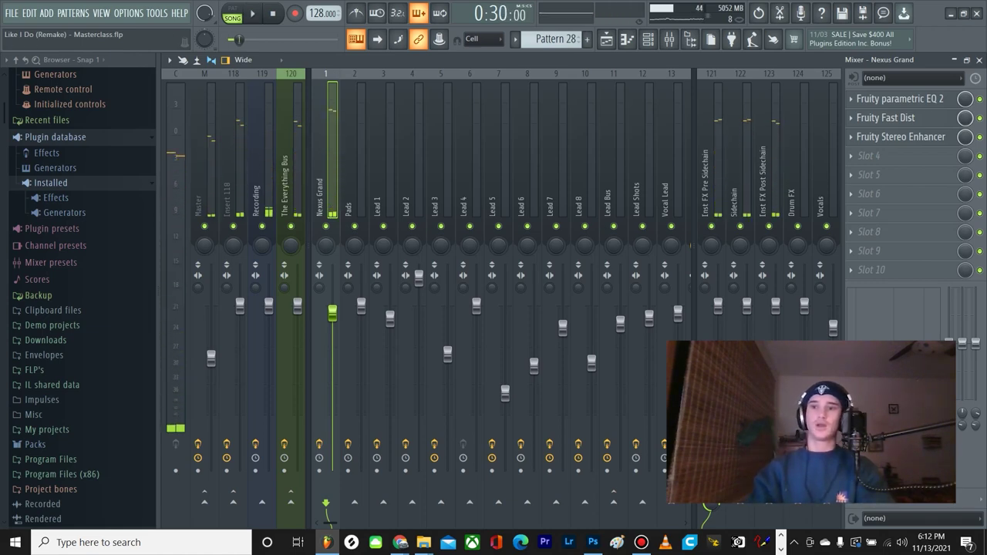
# Step: Return to the playlist and unsolo Track 8 so all tracks are active
pyautogui.press('F5')
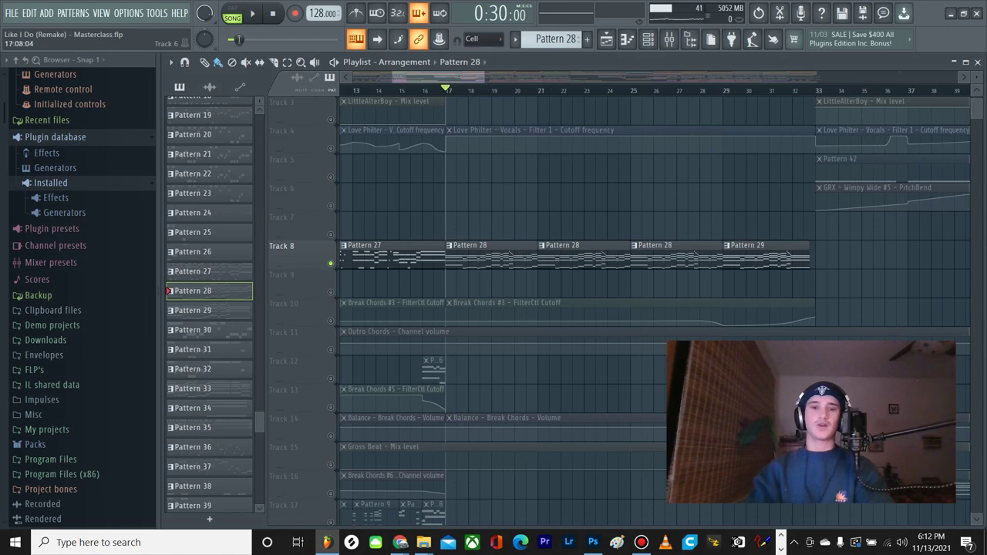
pyautogui.scroll(-1, 446, 197)
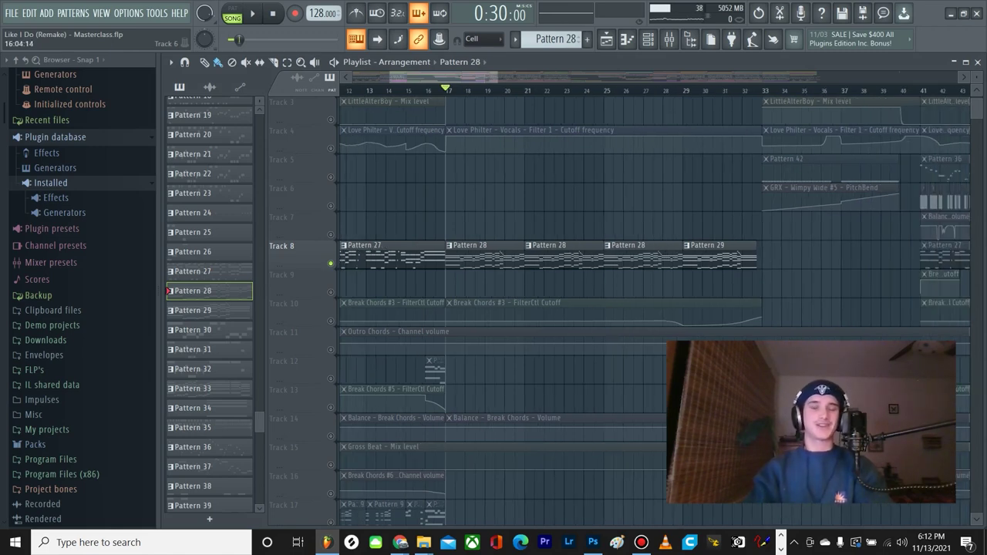
pyautogui.hscroll(2, 655, 216)
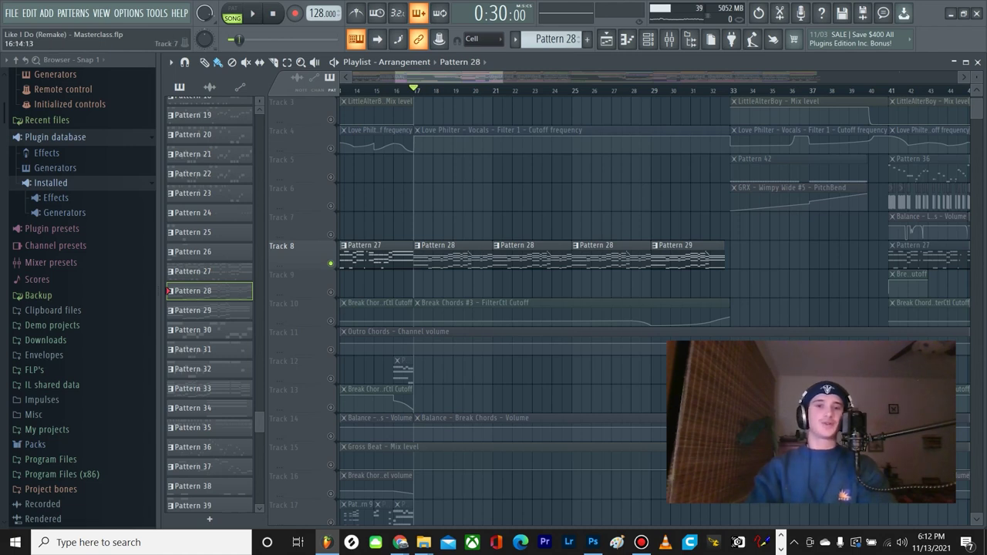
pyautogui.scroll(1, 394, 216)
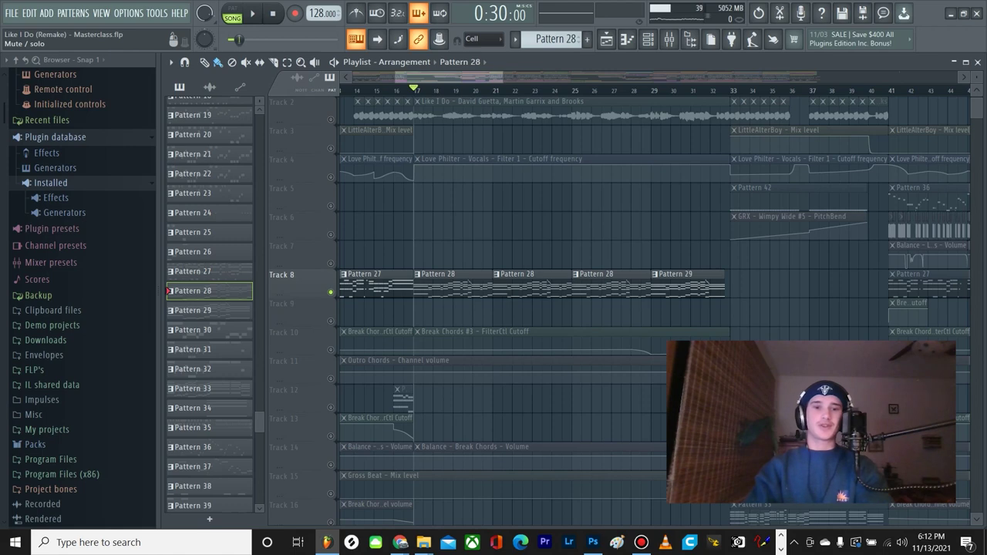
pyautogui.rightClick(331, 293)
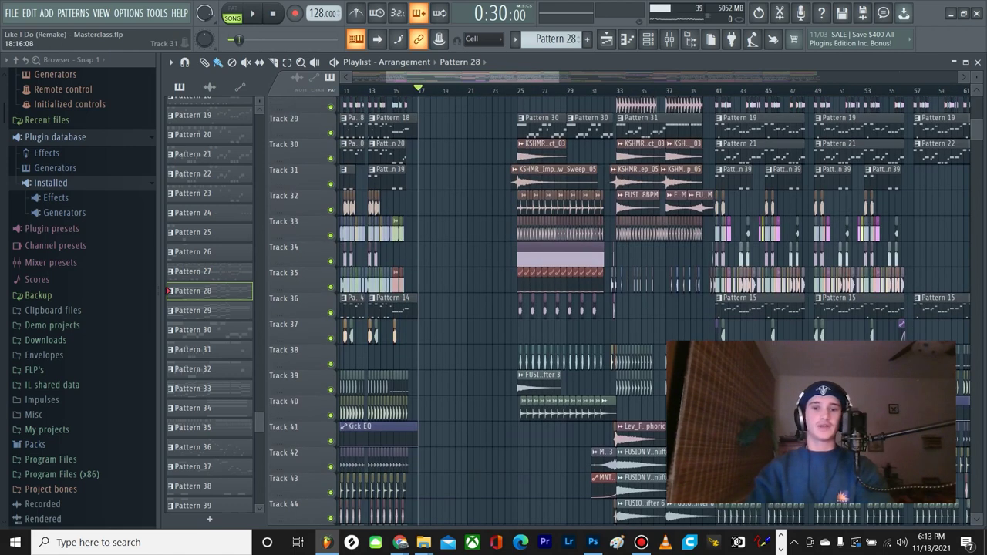
# Step: Look over the lower playlist tracks and set the song position to bar 25, where Track 29's Pattern 30 starts
pyautogui.scroll(-20, 461, 176)
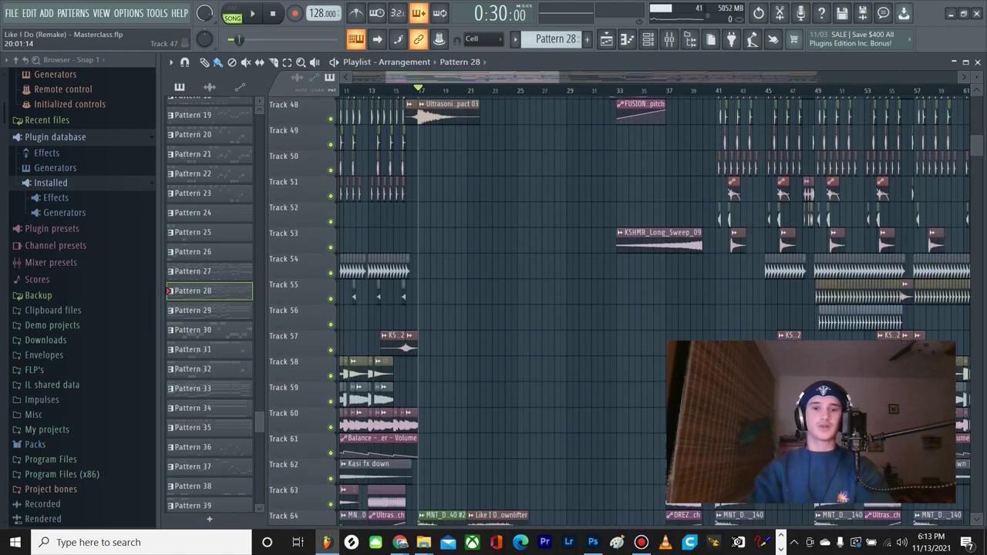
pyautogui.scroll(-3, 432, 230)
pyautogui.scroll(9, 463, 231)
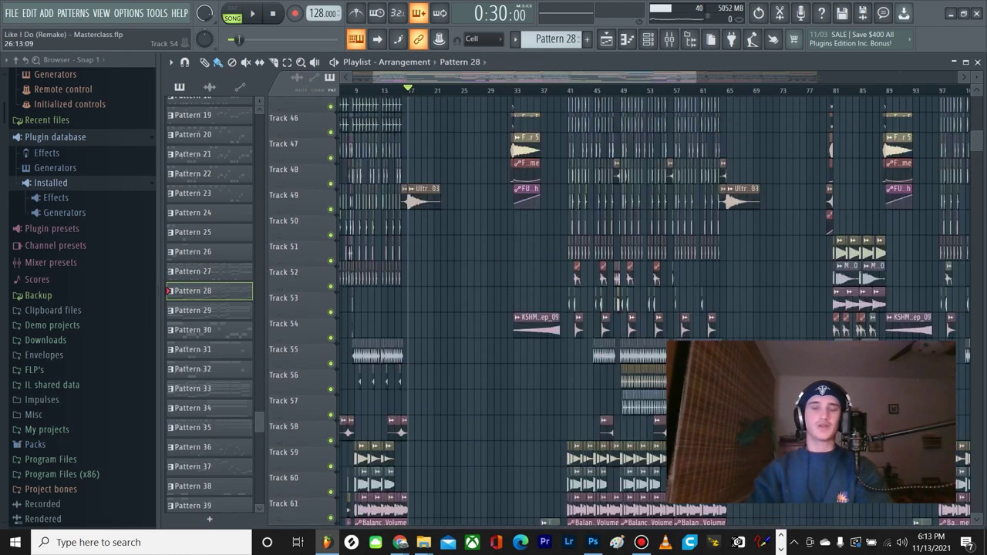
pyautogui.scroll(3, 495, 237)
pyautogui.scroll(5, 547, 242)
pyautogui.scroll(3, 548, 243)
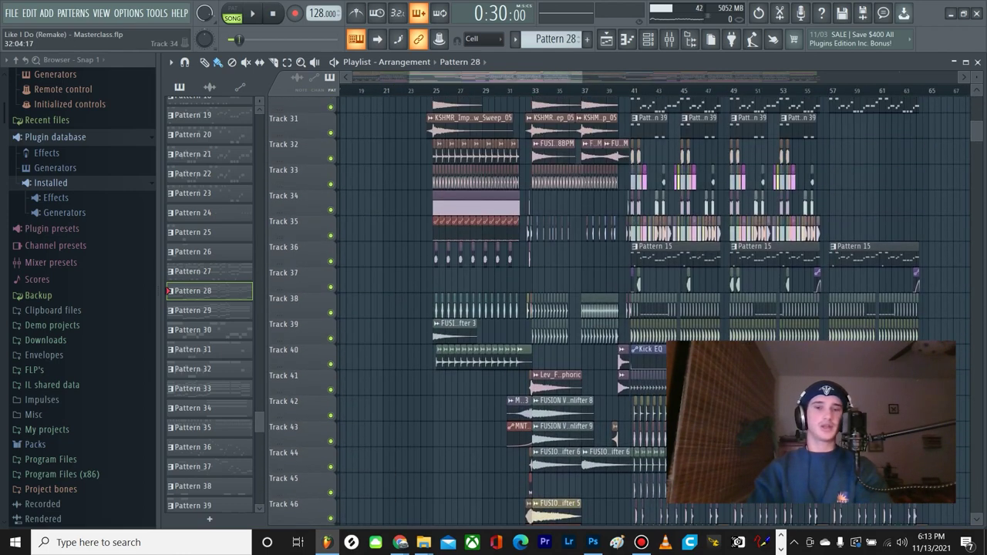
pyautogui.scroll(3, 449, 251)
pyautogui.scroll(3, 445, 250)
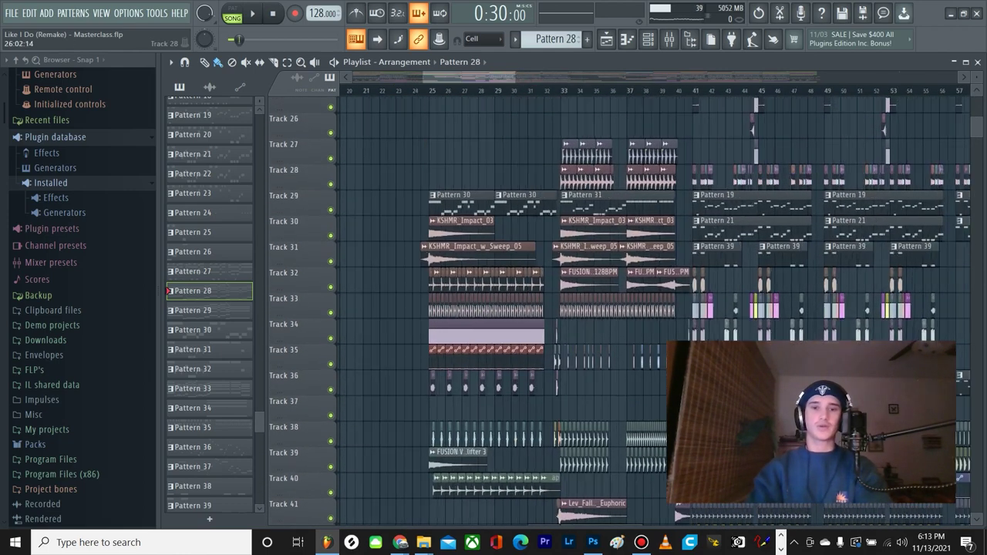
pyautogui.scroll(3, 431, 251)
pyautogui.click(420, 91)
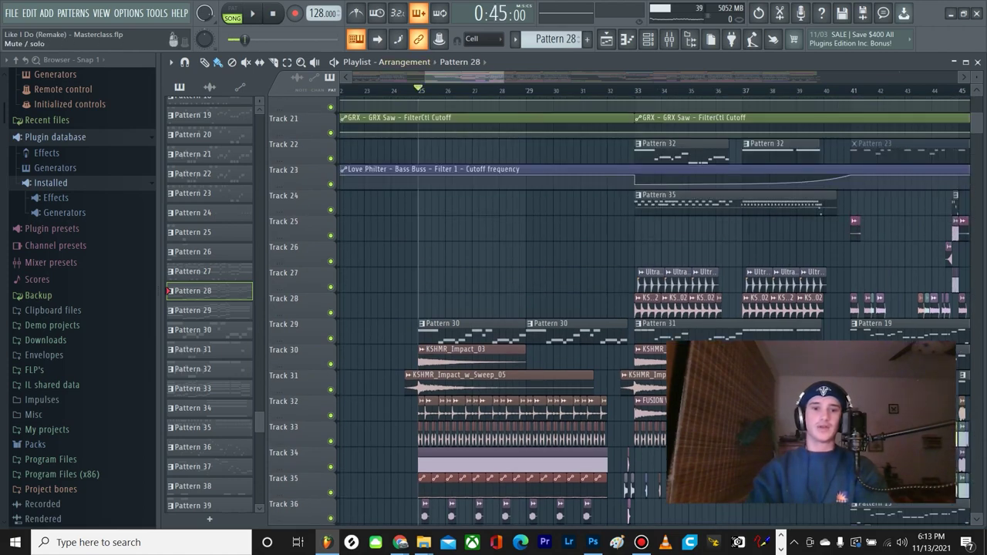
# Step: Solo Track 29, unmute Track 8 with it, and play Pattern 30 together with the break chords from bar 25
pyautogui.rightClick(331, 338)
pyautogui.scroll(5, 345, 280)
pyautogui.scroll(4, 345, 280)
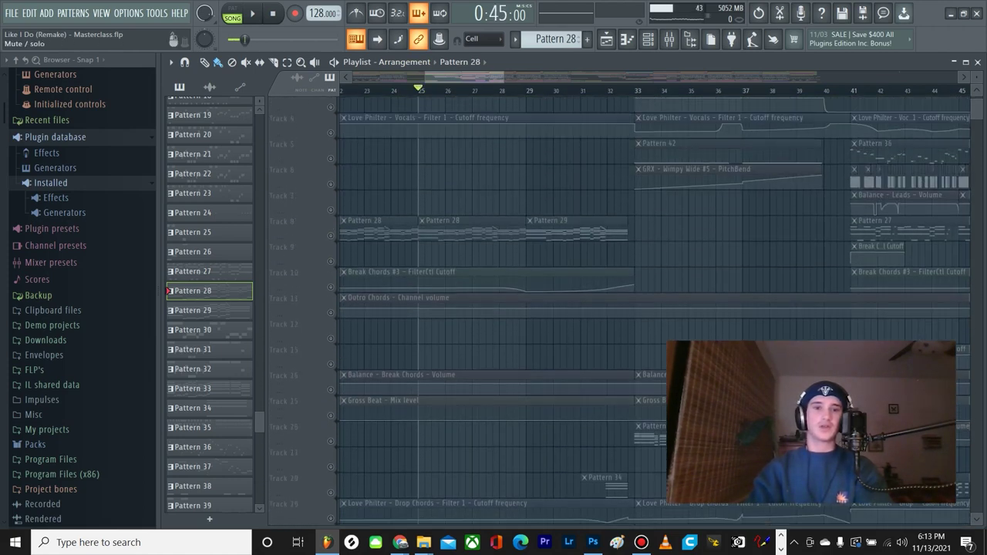
pyautogui.click(331, 234)
pyautogui.scroll(-6, 455, 284)
pyautogui.scroll(-7, 647, 308)
pyautogui.press('space')
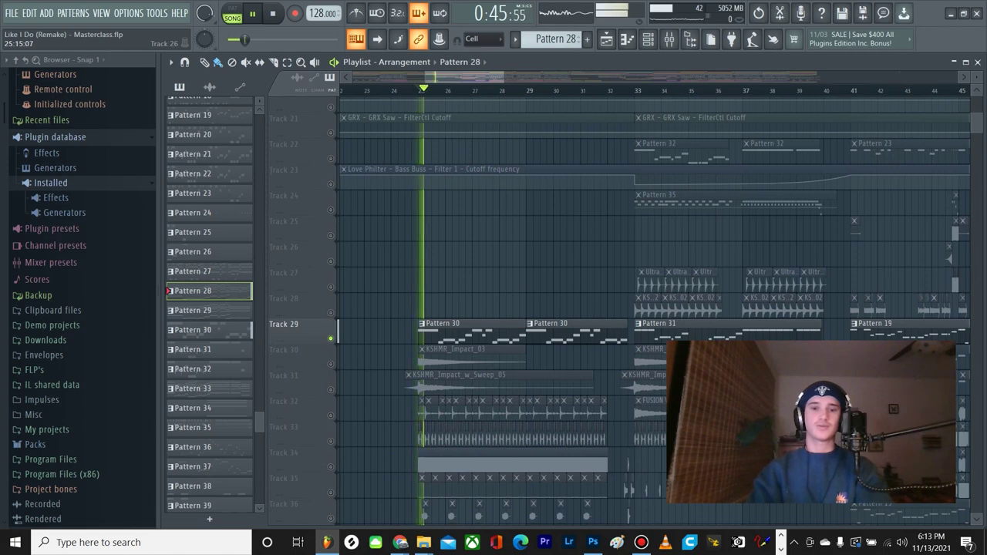
pyautogui.scroll(-6, 330, 337)
pyautogui.press('space')
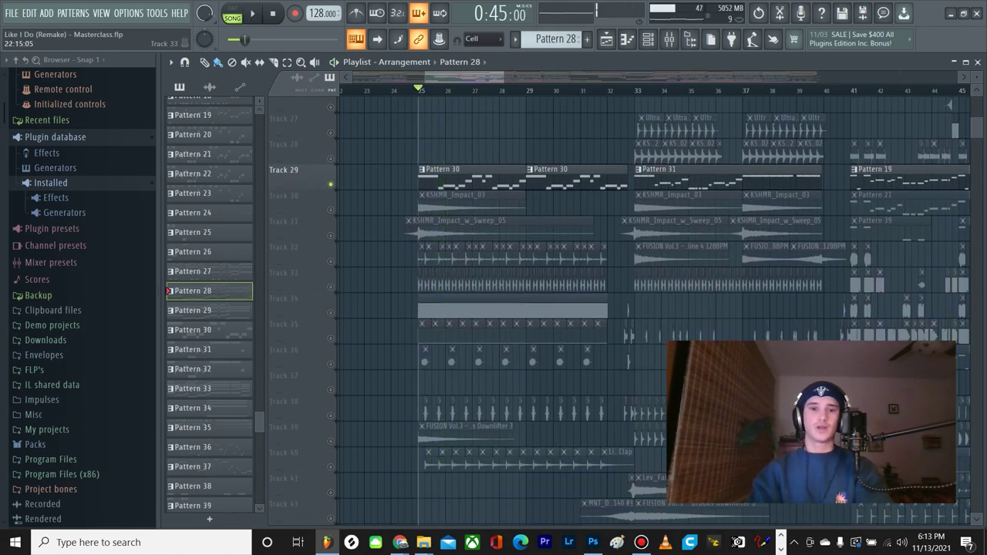
# Step: Isolate Tracks 32 to 36 by muting the Pattern 30 track, and play them from bar 25
pyautogui.click(330, 287)
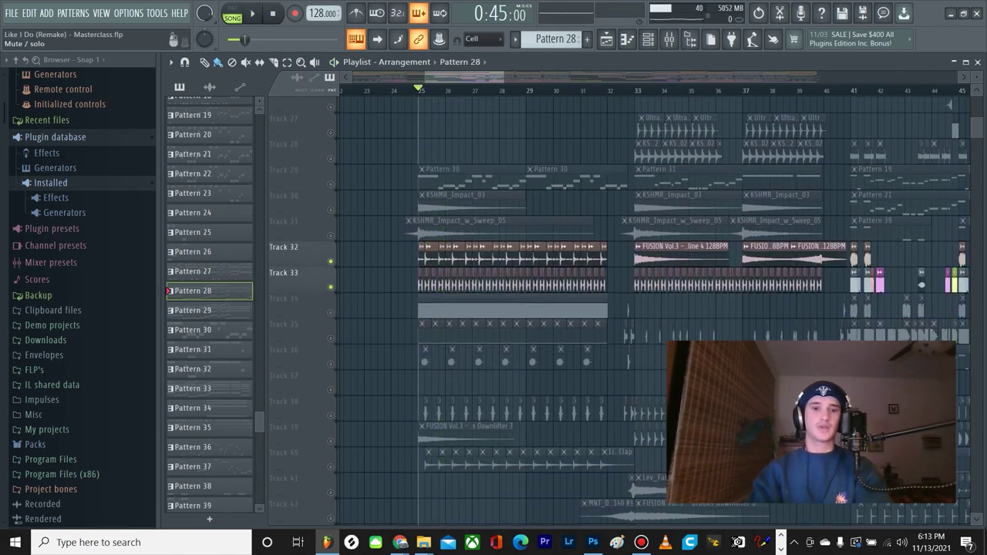
pyautogui.click(330, 338)
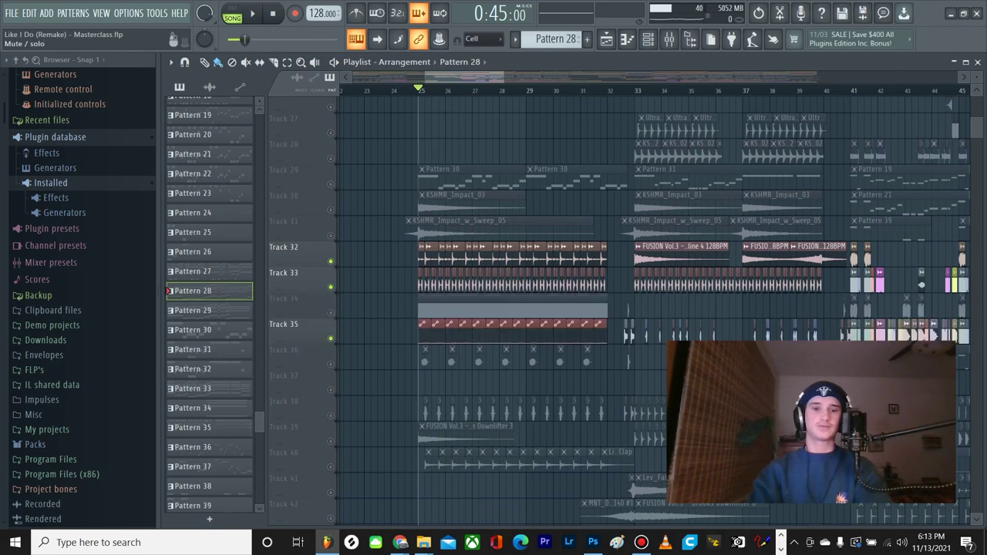
pyautogui.click(330, 363)
pyautogui.click(330, 312)
pyautogui.press('space')
pyautogui.scroll(-4, 330, 312)
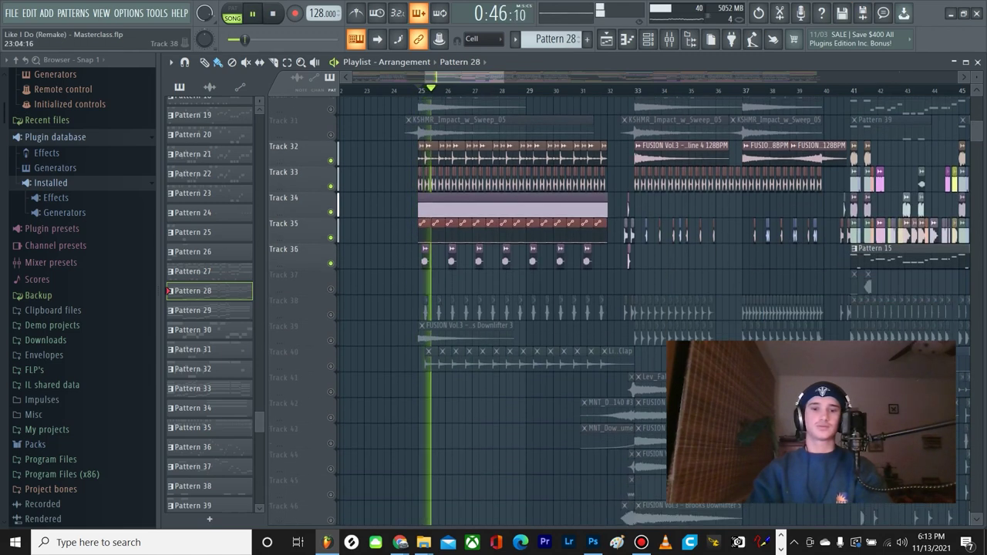
pyautogui.press('space')
# Step: Unmute Tracks 37 to 40 as well and play the combined layers from bar 25
pyautogui.click(330, 314)
pyautogui.click(330, 288)
pyautogui.click(330, 339)
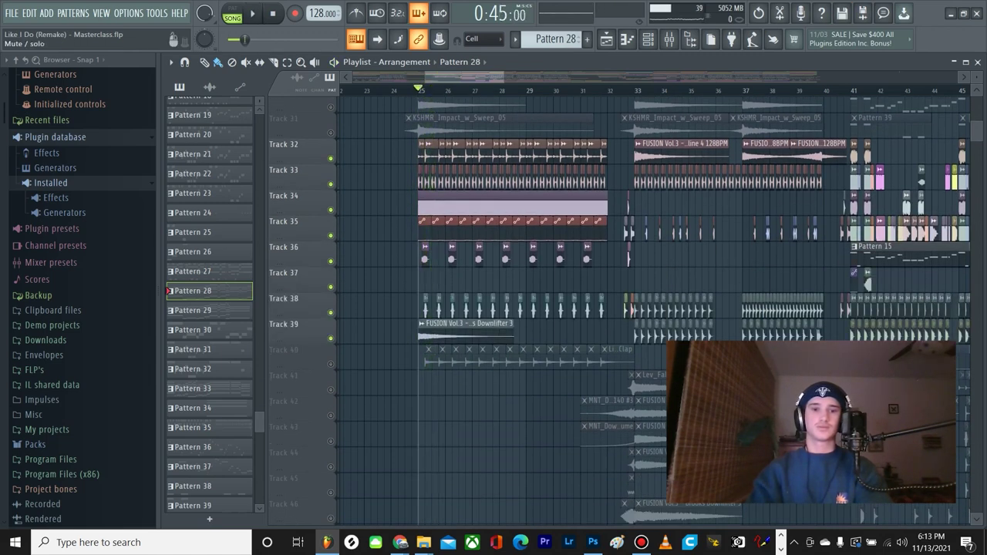
pyautogui.click(330, 363)
pyautogui.press('space')
pyautogui.scroll(3, 330, 363)
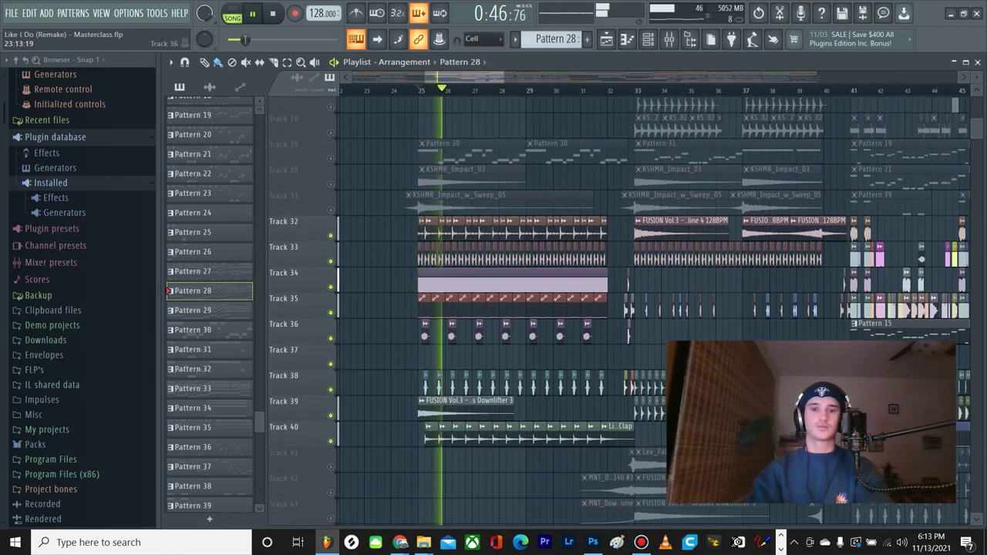
# Step: Stop playback and clear the solo state so that all playlist tracks are unmuted
pyautogui.press('space')
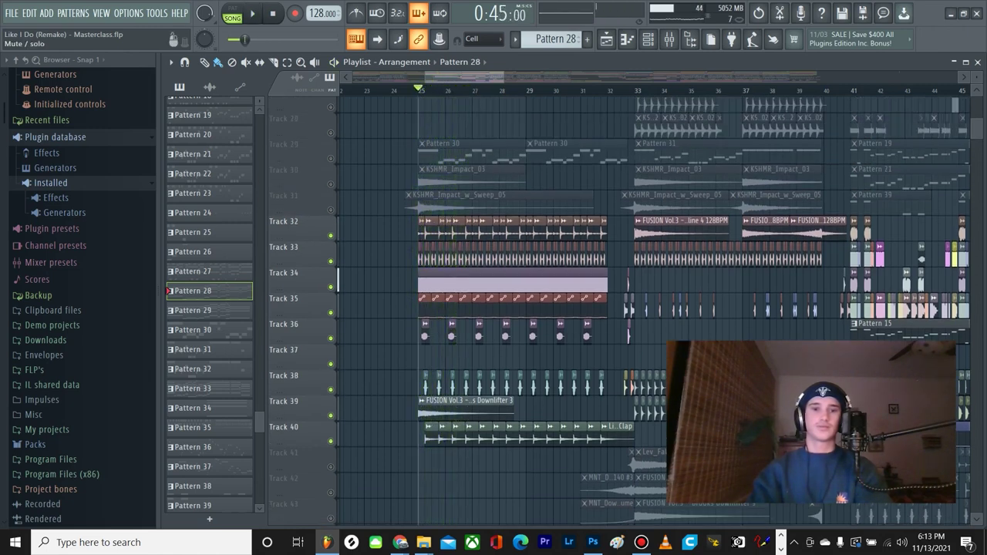
pyautogui.rightClick(330, 287)
pyautogui.rightClick(330, 286)
# Step: Look over the full arrangement from Track 1 down to Track 74, and stop the playback of the section from bar 41
pyautogui.scroll(11, 330, 287)
pyautogui.scroll(-3, 370, 285)
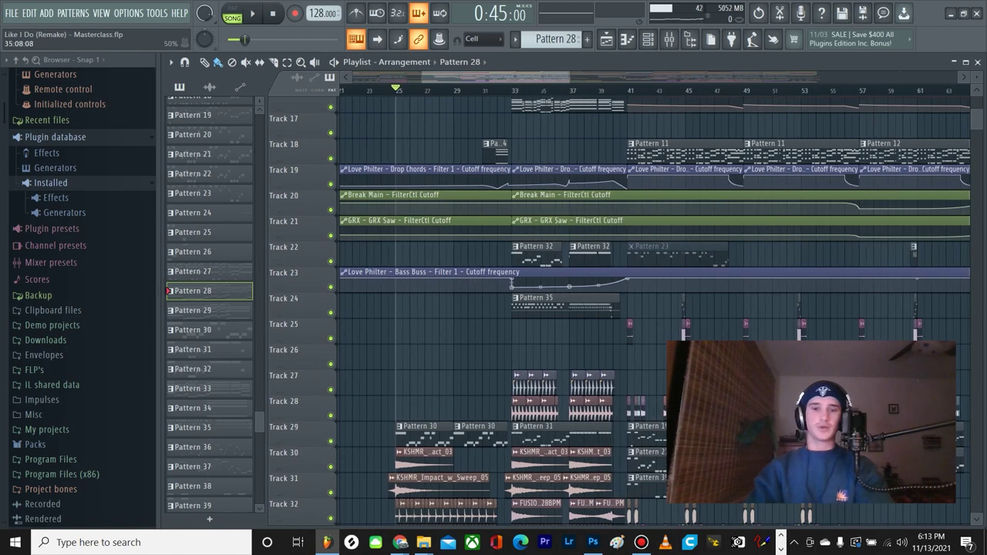
pyautogui.scroll(5, 548, 281)
pyautogui.scroll(-2, 544, 206)
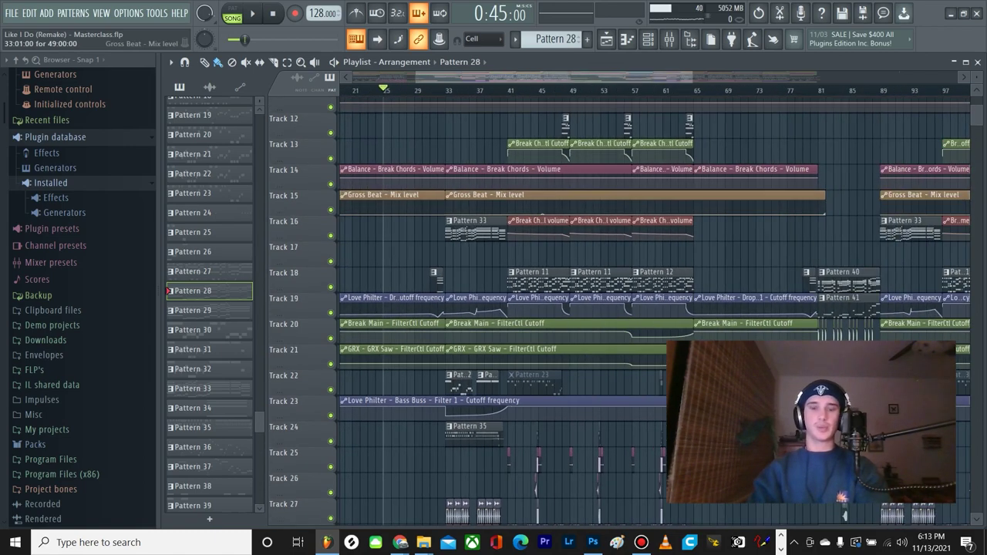
pyautogui.scroll(-3, 543, 194)
pyautogui.scroll(-11, 544, 194)
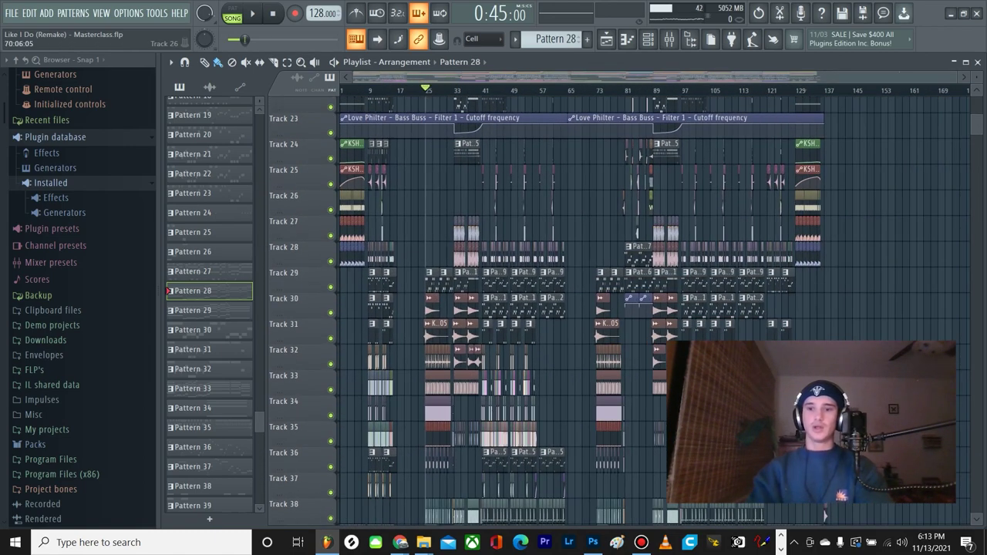
pyautogui.scroll(-10, 825, 514)
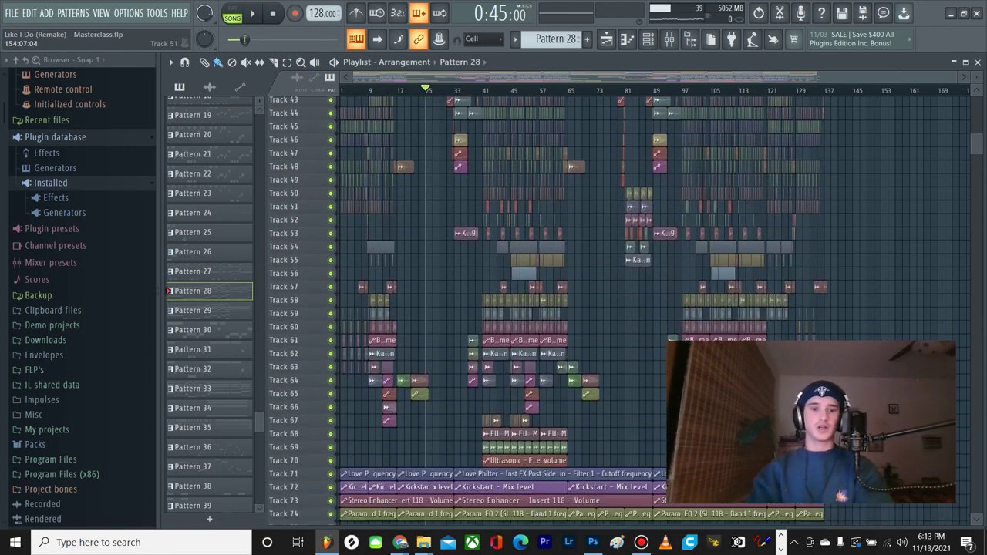
pyautogui.scroll(8, 655, 309)
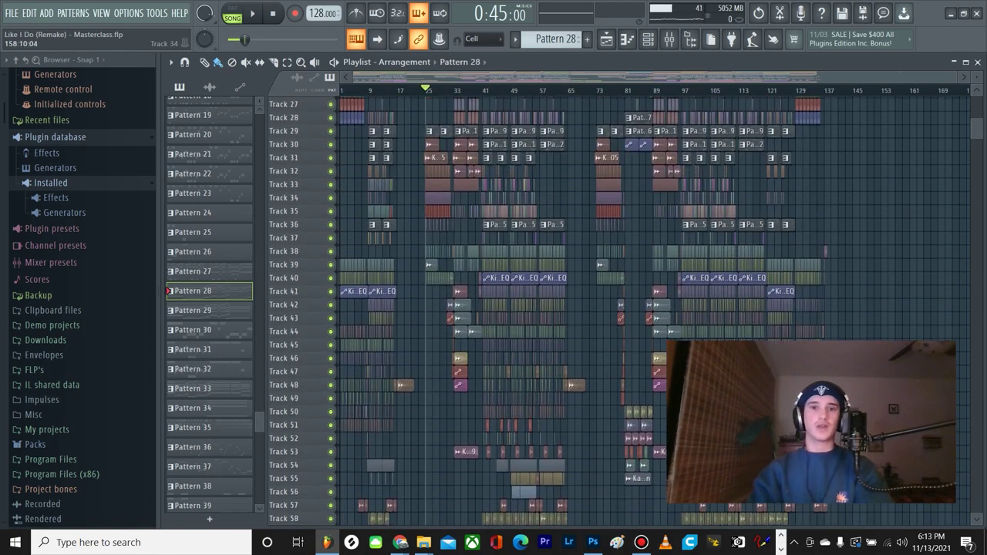
pyautogui.scroll(13, 655, 309)
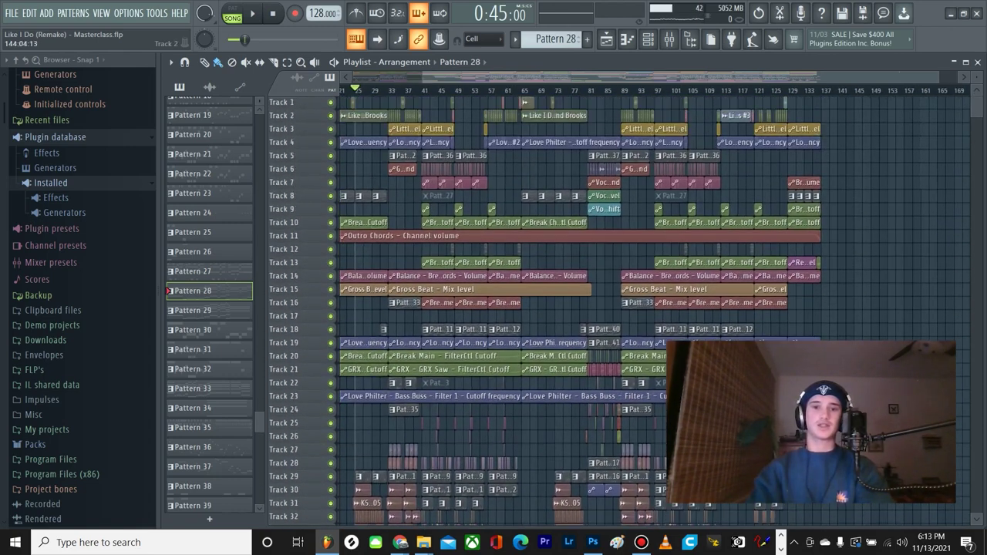
pyautogui.scroll(3, 656, 308)
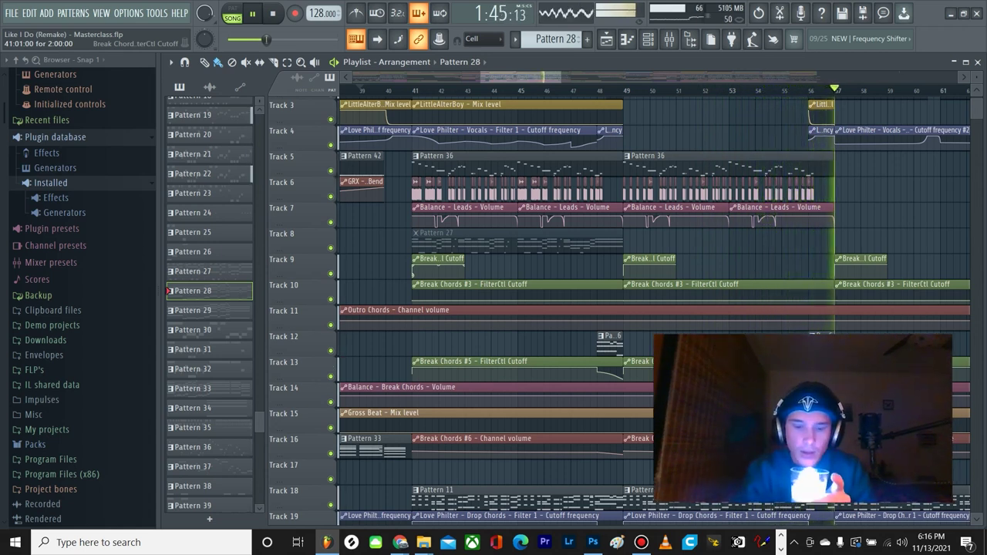
pyautogui.press('space')
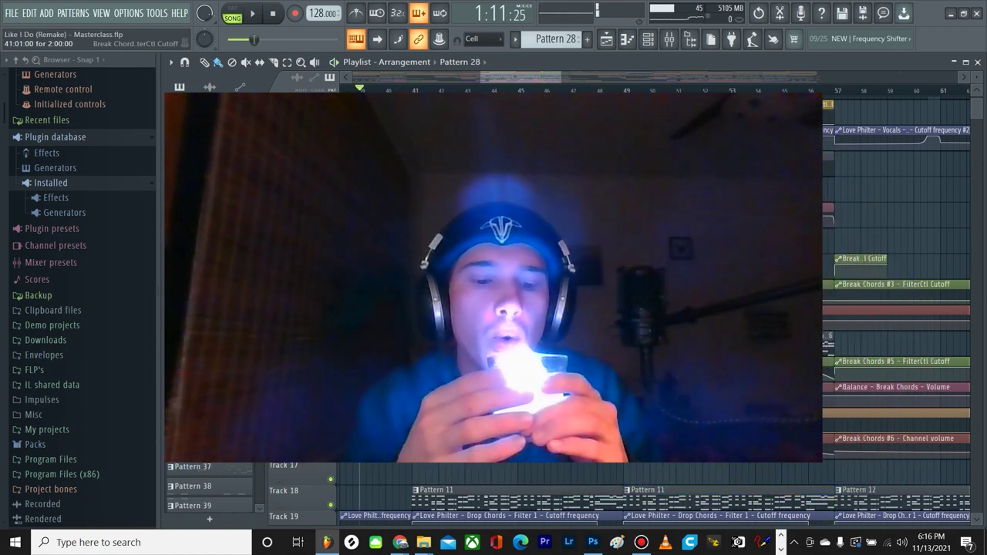